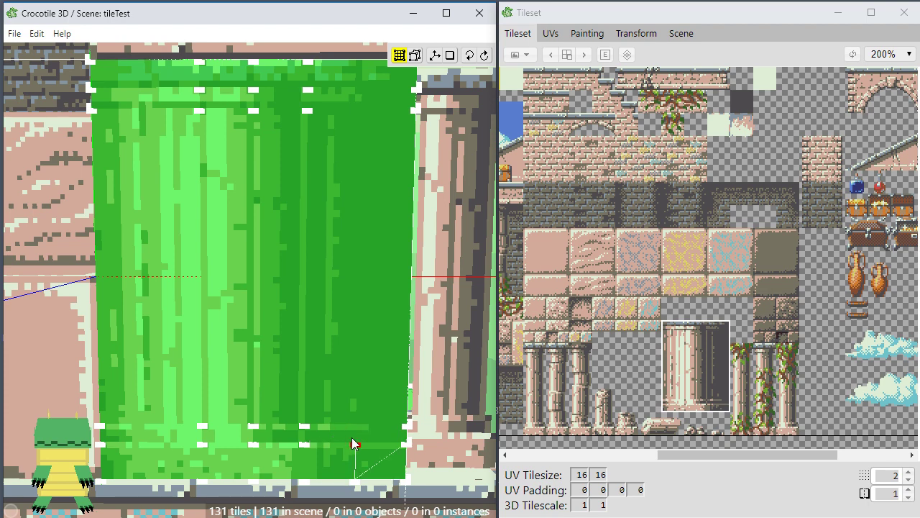
Split the far-right dark strip of the large column face vertically down its middle, through every row from base to capital.
left_click(354, 431)
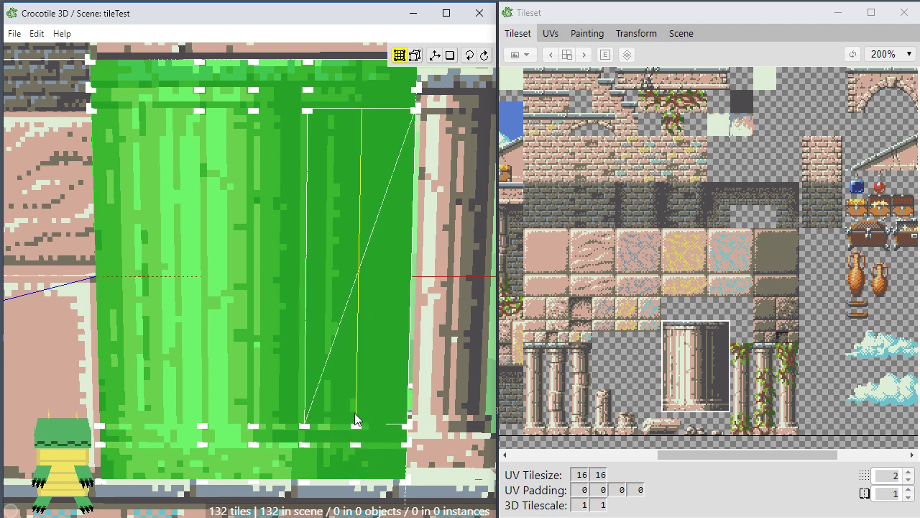
left_click(354, 411)
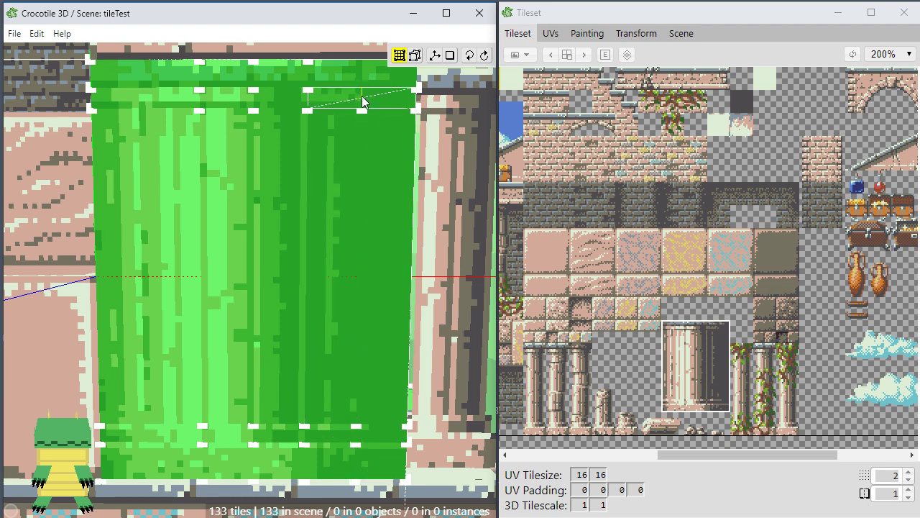
left_click(363, 99)
left_click(362, 77)
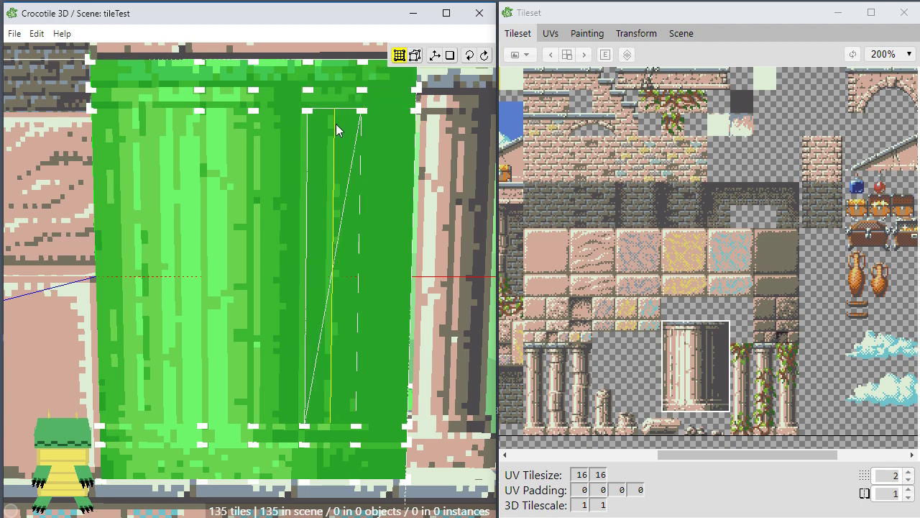
Split the far-left strip of the column face vertically down its middle, from the capital rows down to the base rows.
left_click(143, 79)
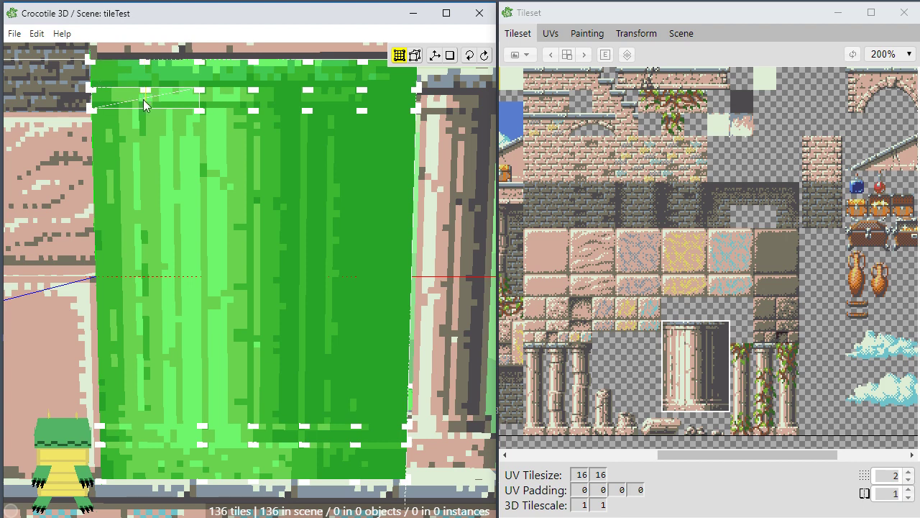
left_click(143, 105)
left_click(145, 123)
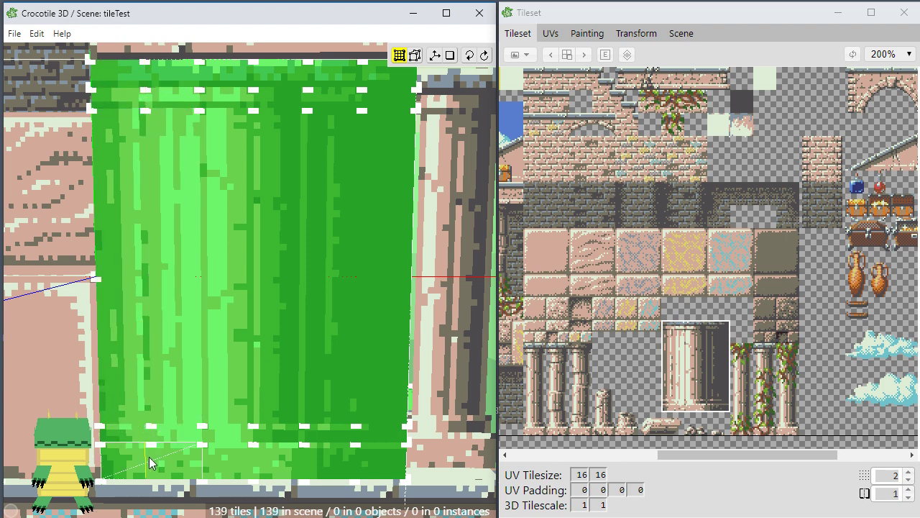
scroll(148, 433, "up", 3)
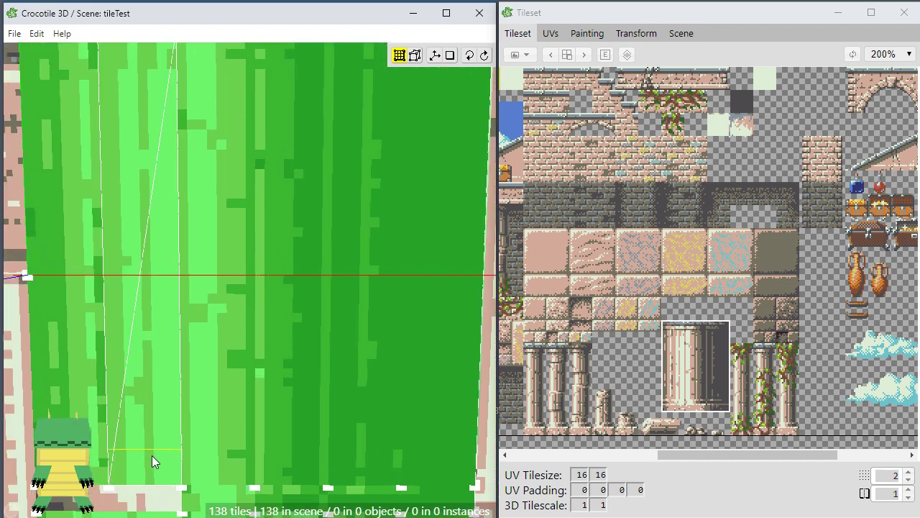
key("space")
mouse_move(162, 450)
left_mouse_down()
mouse_move(209, 399)
mouse_move(156, 453)
left_mouse_up()
key("space")
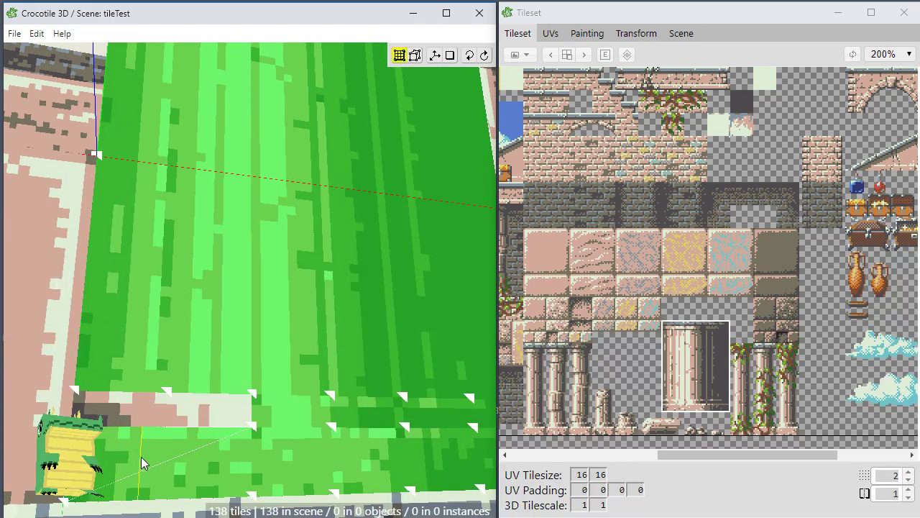
left_click(164, 452)
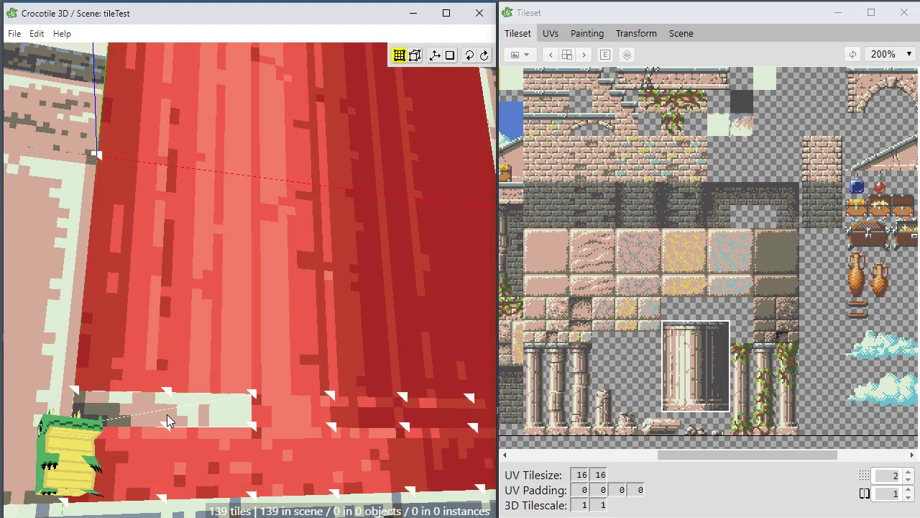
left_click(167, 415, "ctrl")
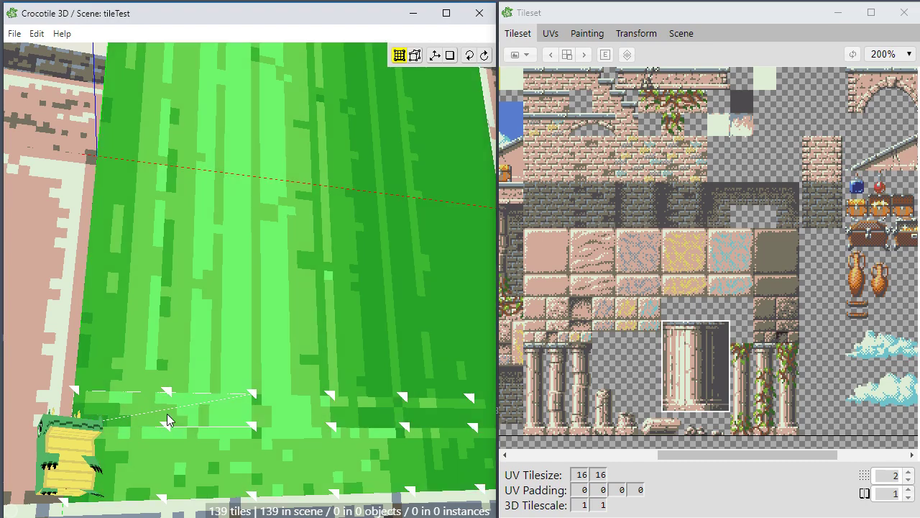
left_click(167, 405)
Pick a shaft tile of the wide column in the tileset and try adding the neighbouring pillar to the selection.
key("space")
left_click_drag(250, 368, 257, 331)
scroll(258, 332, "down", 2)
key("space")
key("alt+Tab")
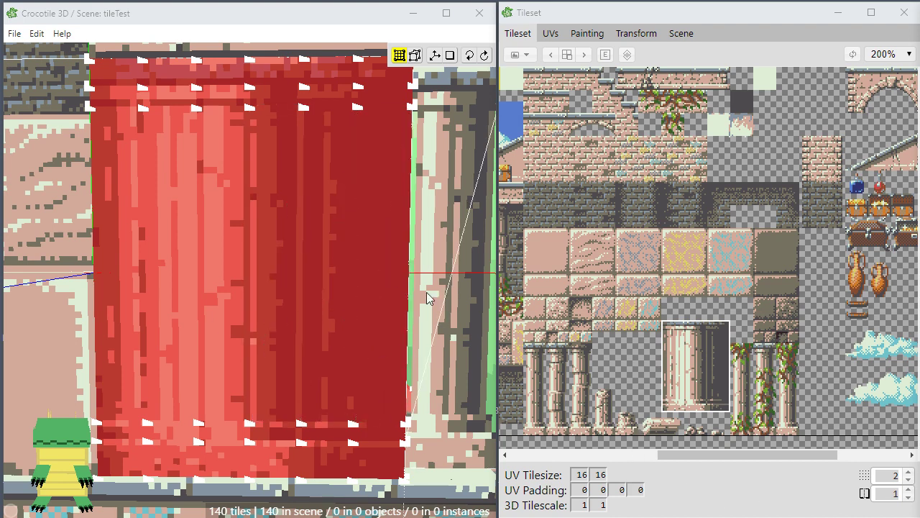
left_click(513, 312)
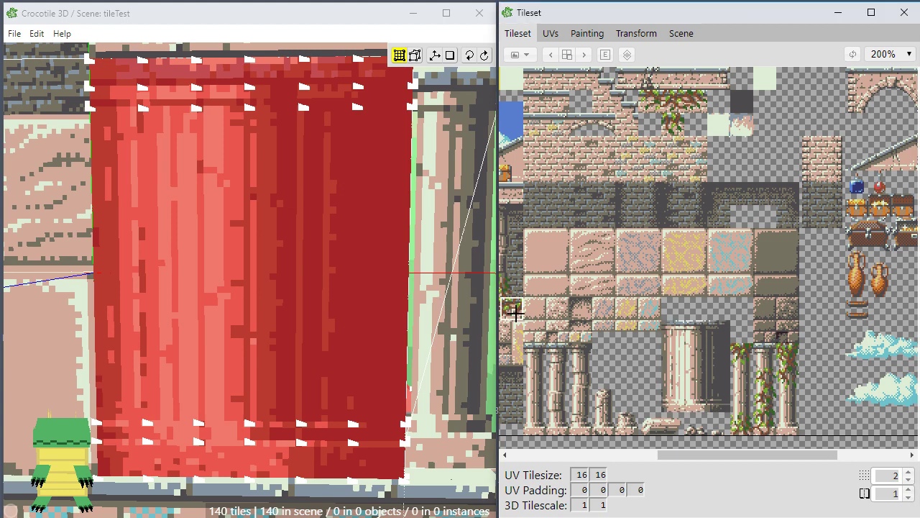
left_click(673, 351)
left_click(479, 353)
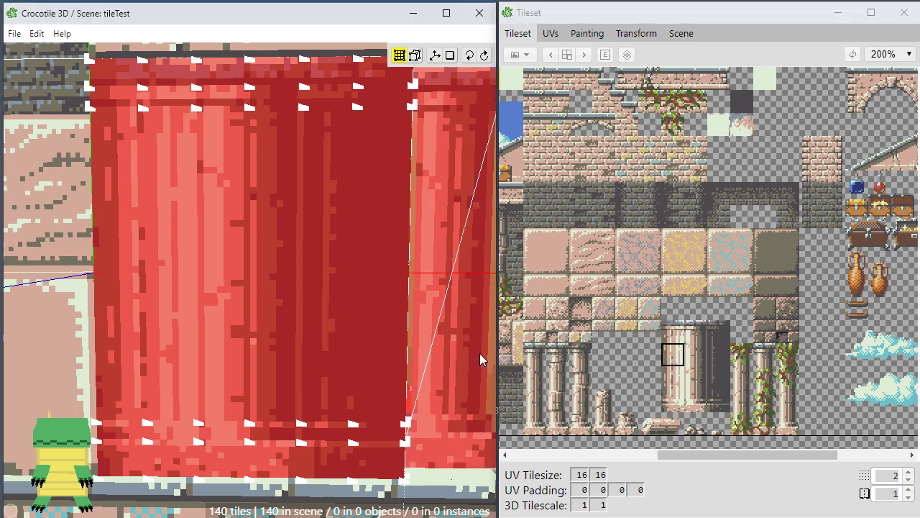
scroll(425, 348, "down", 1)
right_click(439, 351)
Examine the split column face and its vertex rows from an angle.
key("space")
left_click_drag(438, 351, 415, 366)
key("space")
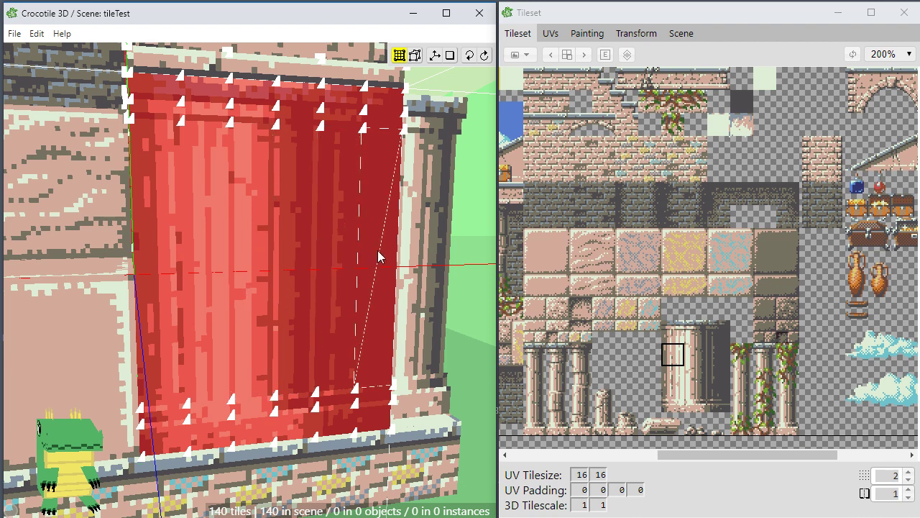
scroll(382, 243, "up", 1)
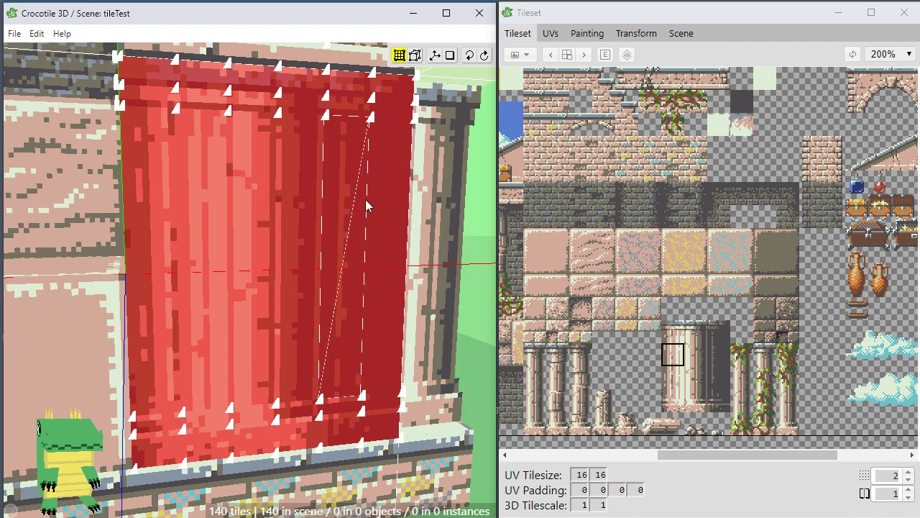
key("space")
mouse_move(372, 173)
right_mouse_down()
mouse_move(368, 206)
mouse_move(379, 190)
right_mouse_up()
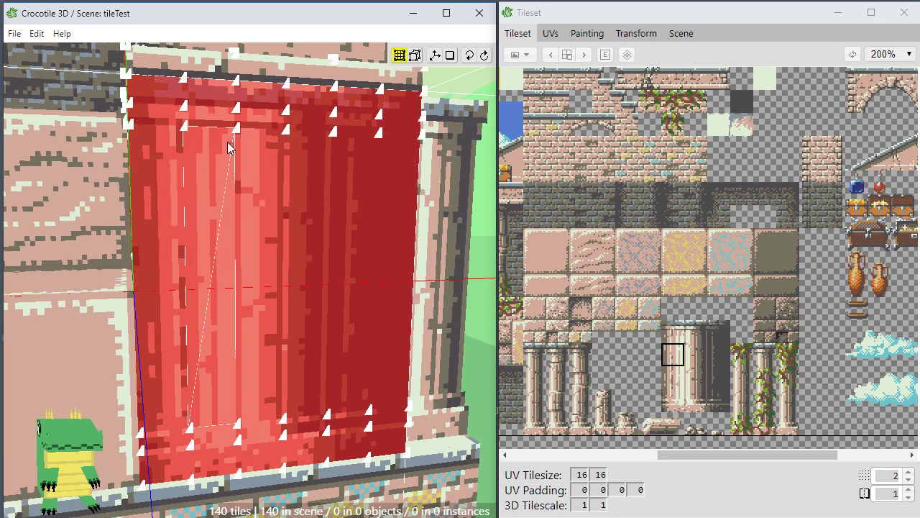
key("space")
key("space")
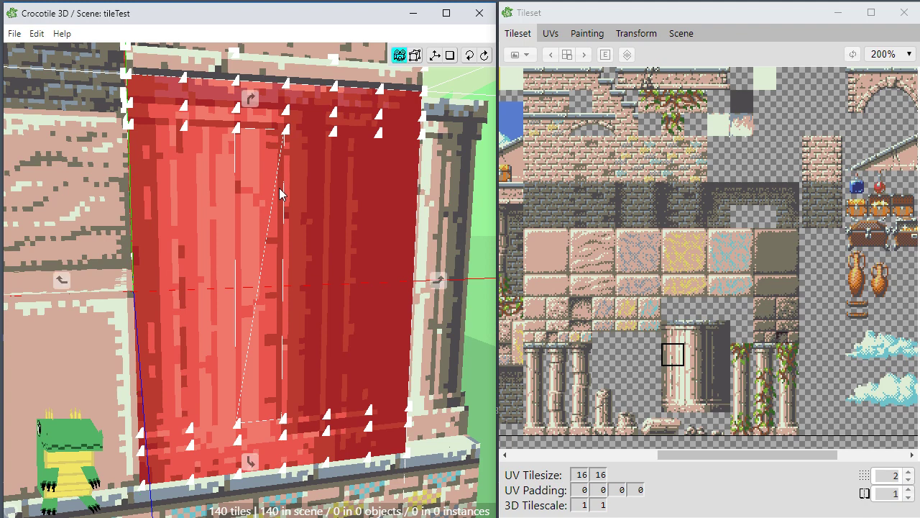
scroll(279, 190, "down", 1)
scroll(278, 194, "up", 3)
scroll(284, 222, "down", 5)
key("space")
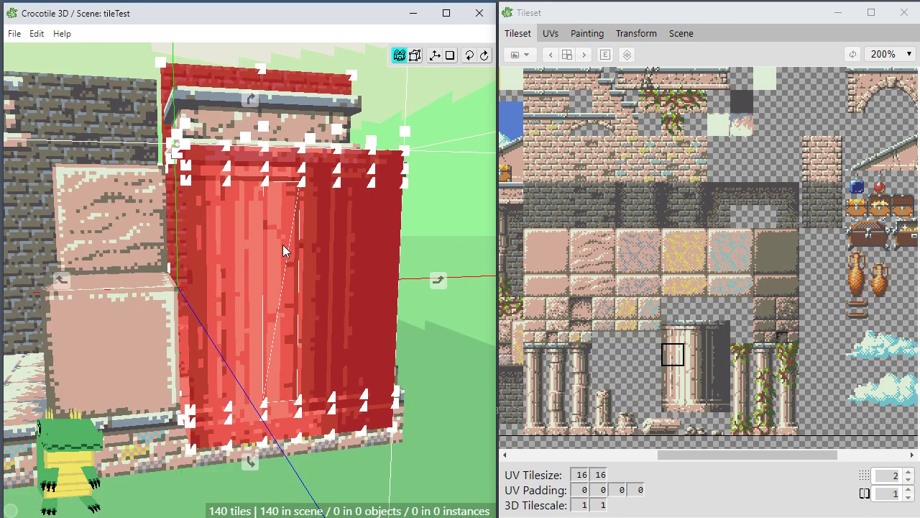
Try to move the selected tiles forward out of the building, and clear the selection.
scroll(283, 245, "up", 3)
left_click_drag(226, 279, 277, 284)
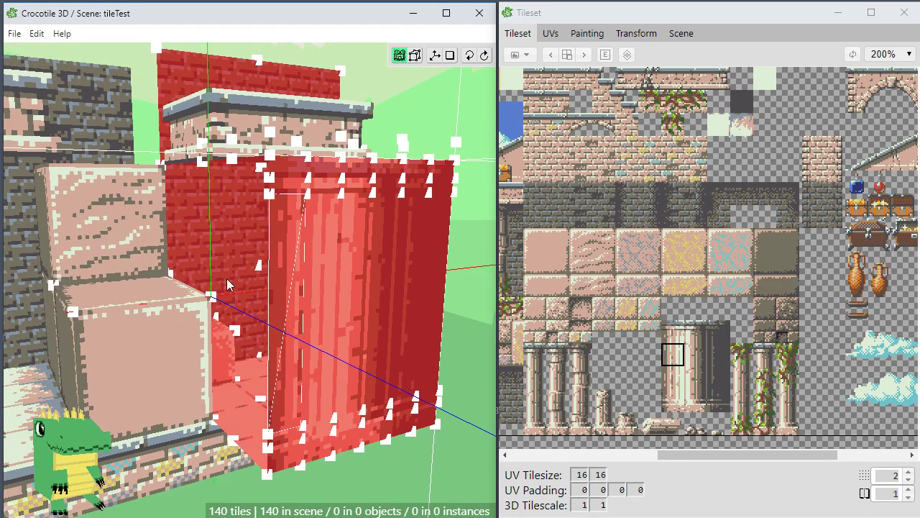
scroll(232, 276, "down", 10)
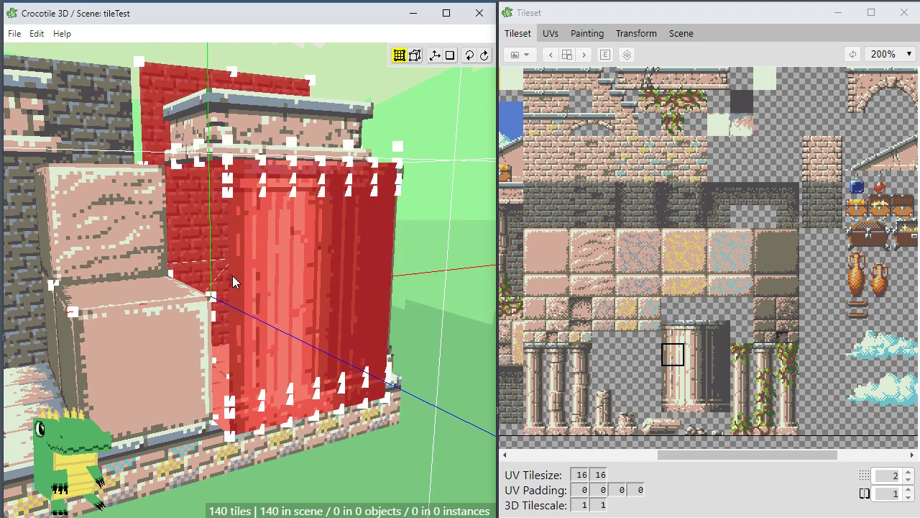
scroll(232, 276, "down", 1)
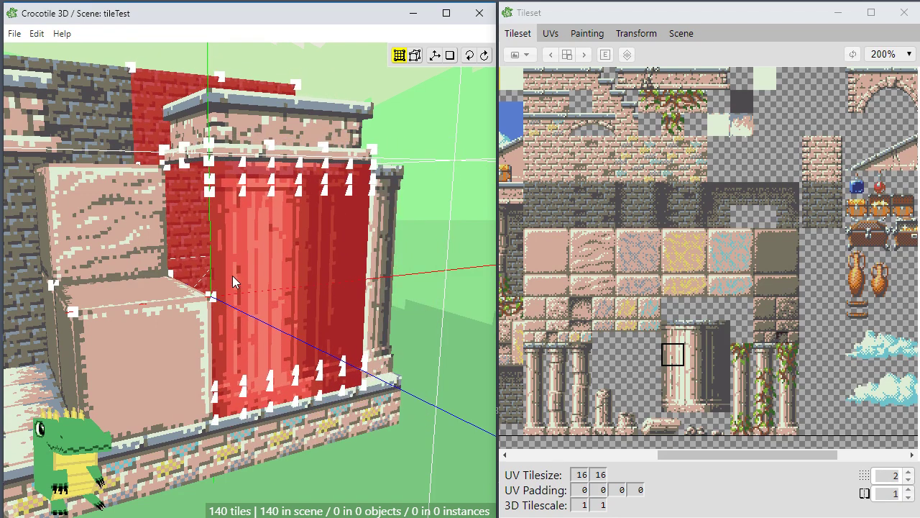
key("Escape")
Turn off selecting through geometry and select only the large column face, leaving out the brick wall behind it.
left_click(415, 57)
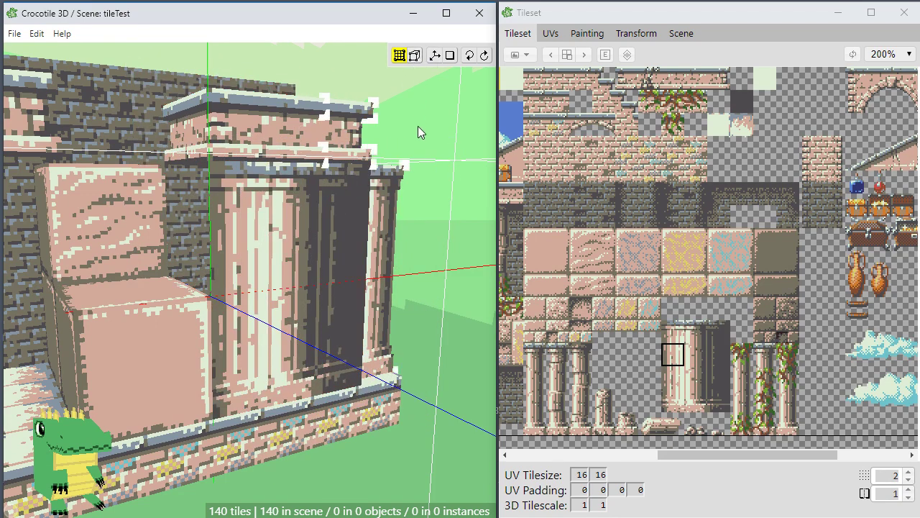
scroll(418, 126, "up", 3)
key("space")
left_click(437, 279)
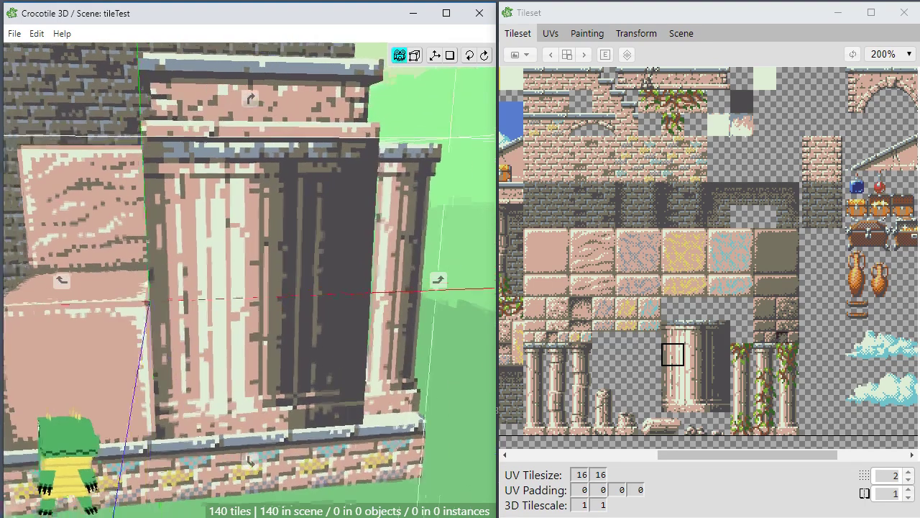
left_click_drag(340, 147, 201, 431)
key("space")
left_click_drag(412, 425, 461, 427)
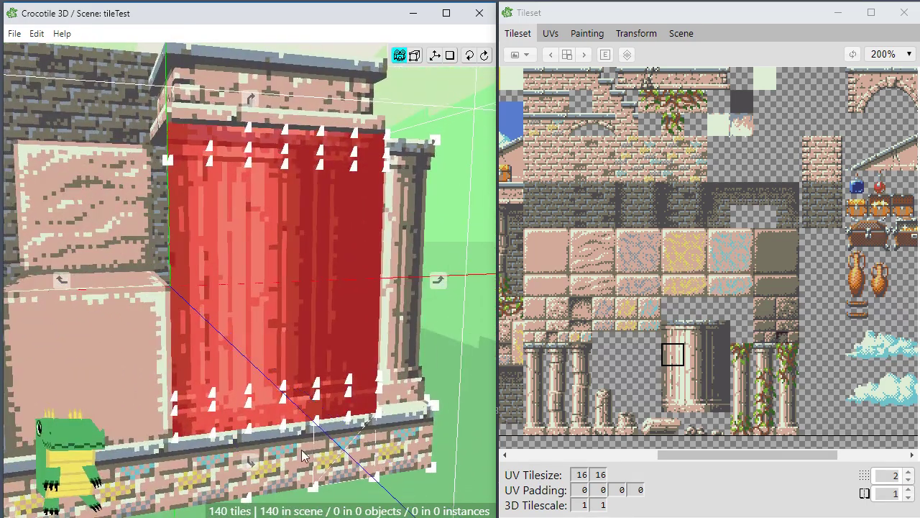
Move the selected column face forward in small increments, away from the building.
key("e")
key("e")
key("e")
scroll(301, 284, "down", 3)
key("e")
key("e")
key("e")
key("e")
key("e")
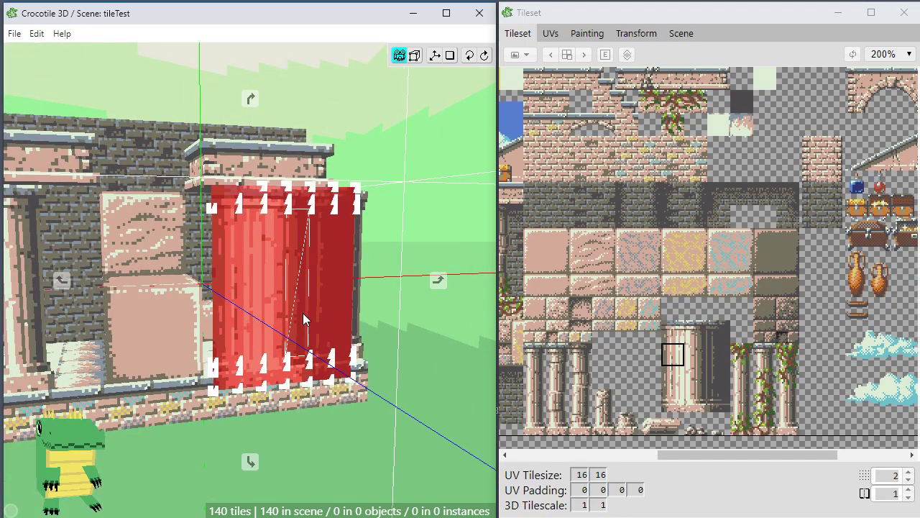
key("e")
key("e")
key("e")
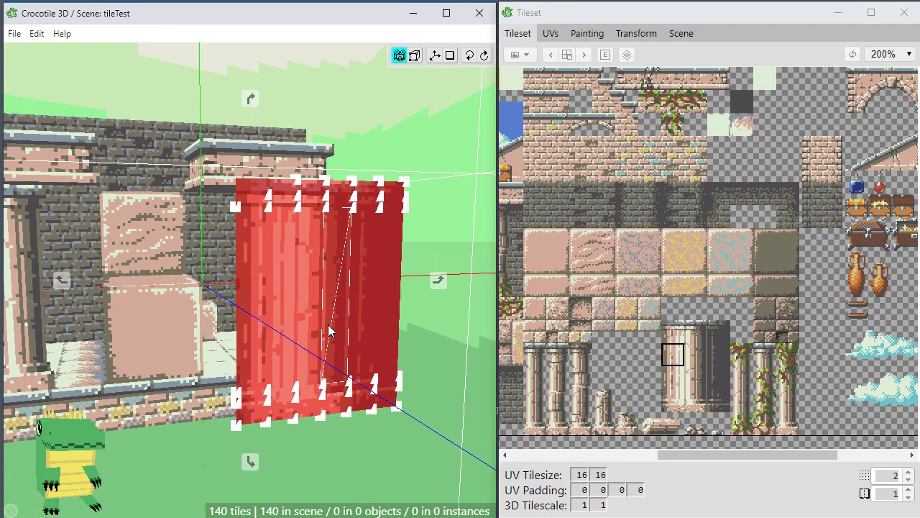
Check the detached column face from the side and shift it towards the building.
key("space")
left_click_drag(329, 325, 310, 356)
left_click_drag(248, 346, 300, 335)
key("space")
scroll(319, 298, "up", 1)
scroll(319, 298, "down", 1)
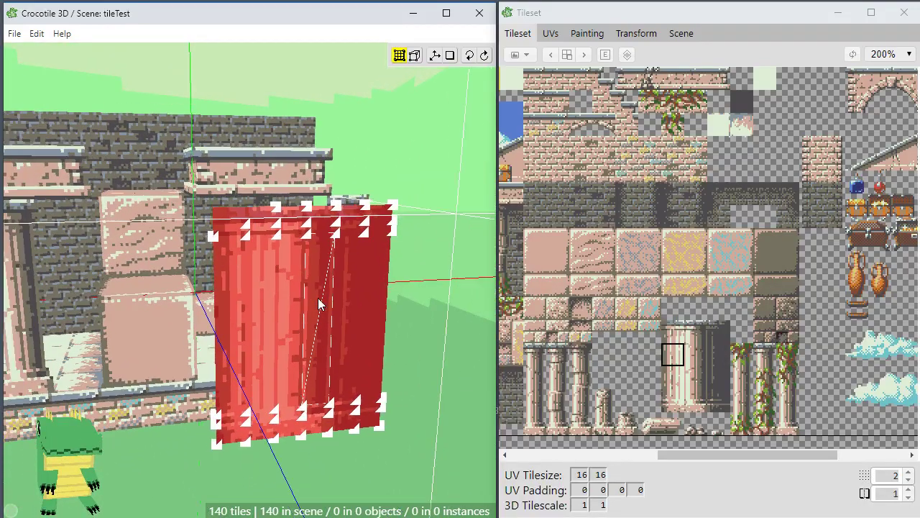
key("space")
left_click_drag(318, 298, 325, 374)
left_click_drag(309, 315, 417, 263)
key("space")
key("a")
key("a")
key("a")
key("a")
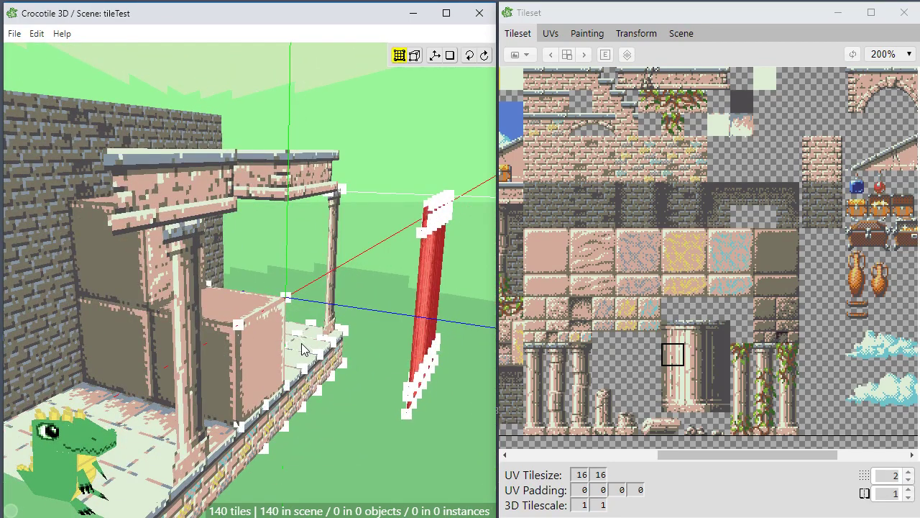
Move the column face back until it sits flush beneath the ledge.
key("space")
left_click_drag(302, 349, 204, 373)
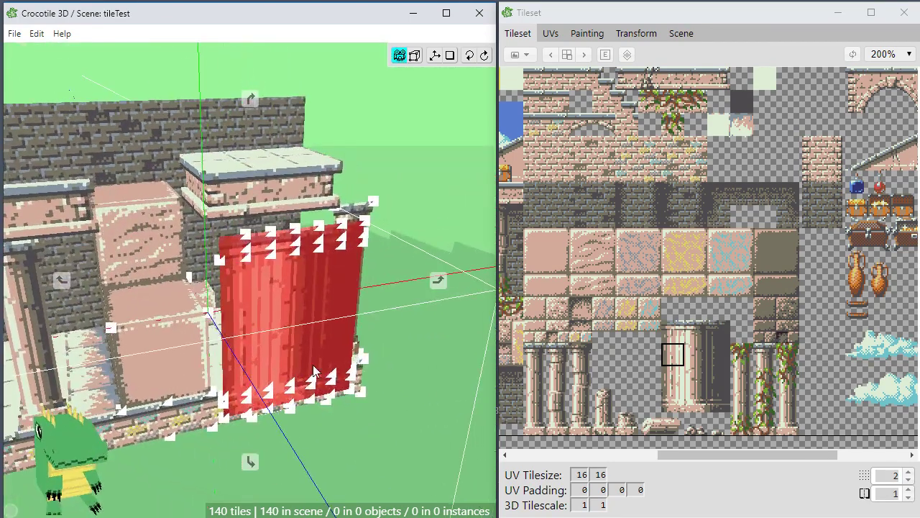
key("w")
key("w")
key("w")
key("w")
key("w")
key("space")
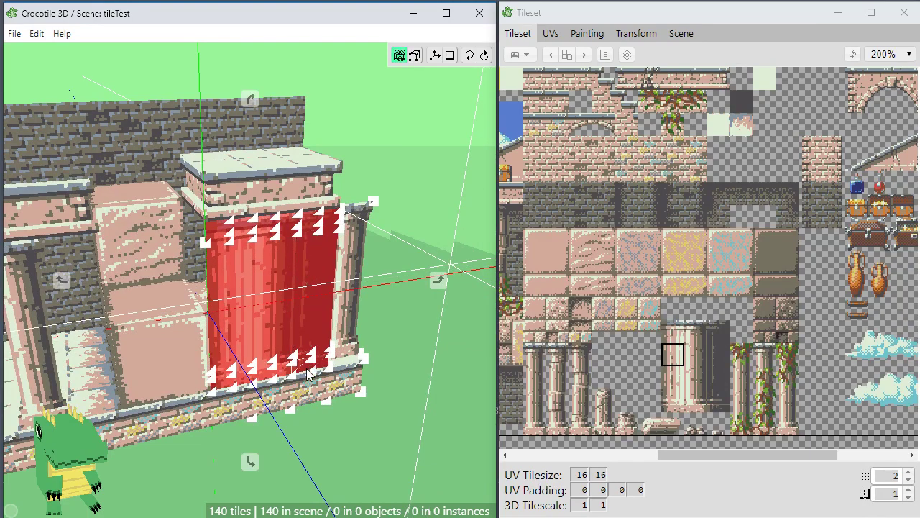
Set the grid movement value to 8 and move the column face forward by two increments.
left_click_drag(266, 375, 317, 374)
key("space")
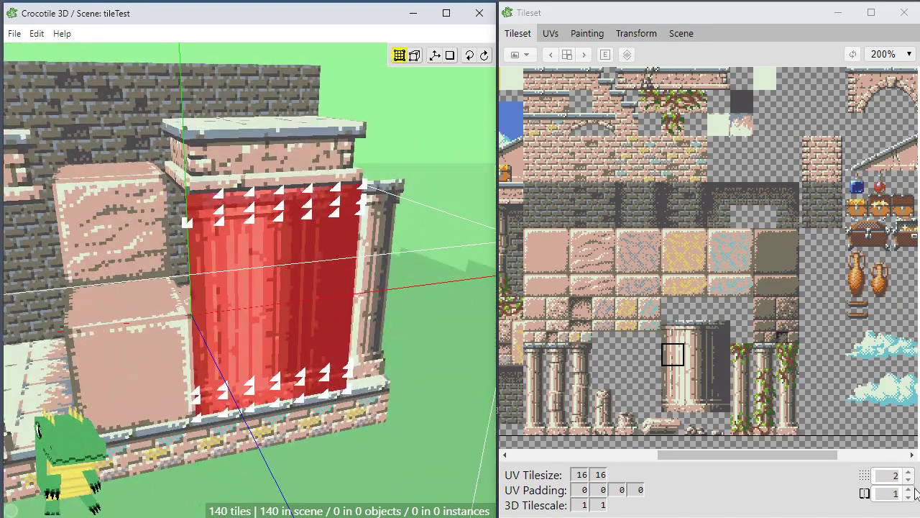
left_click(908, 473)
key("space")
key("s")
key("s")
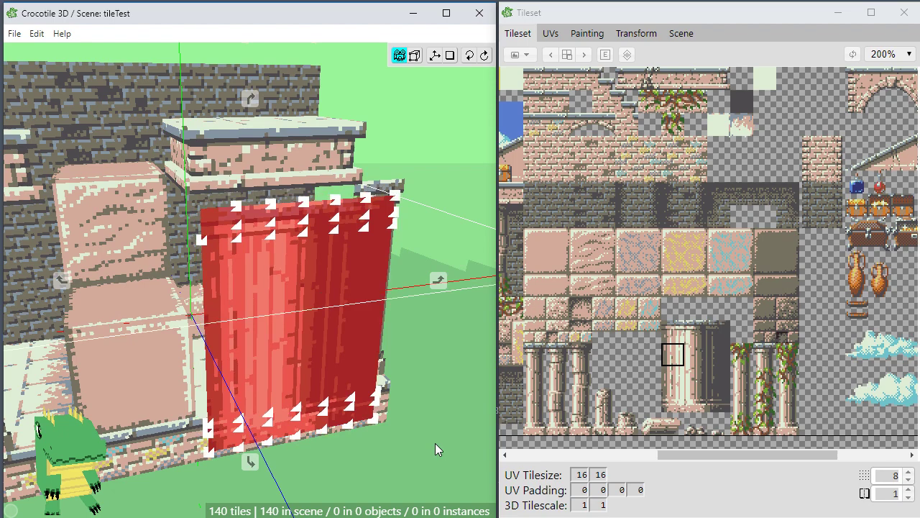
From a side view, move the column face back in line with the building front.
mouse_move(342, 452)
left_mouse_down()
mouse_move(396, 471)
mouse_move(351, 453)
left_mouse_up()
key("a")
key("a")
key("a")
key("a")
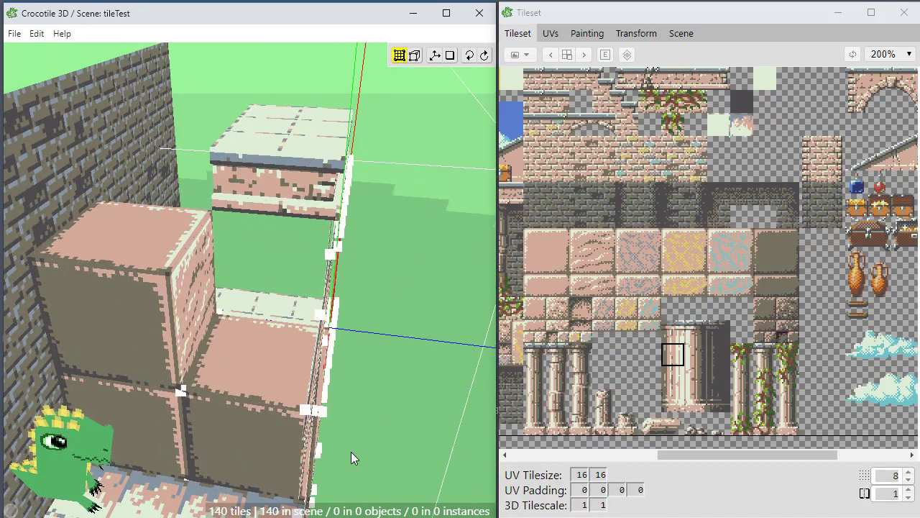
Pull the column face outward again so it stands clear in front of the building.
key("d")
key("d")
key("d")
key("d")
key("d")
key("d")
key("space")
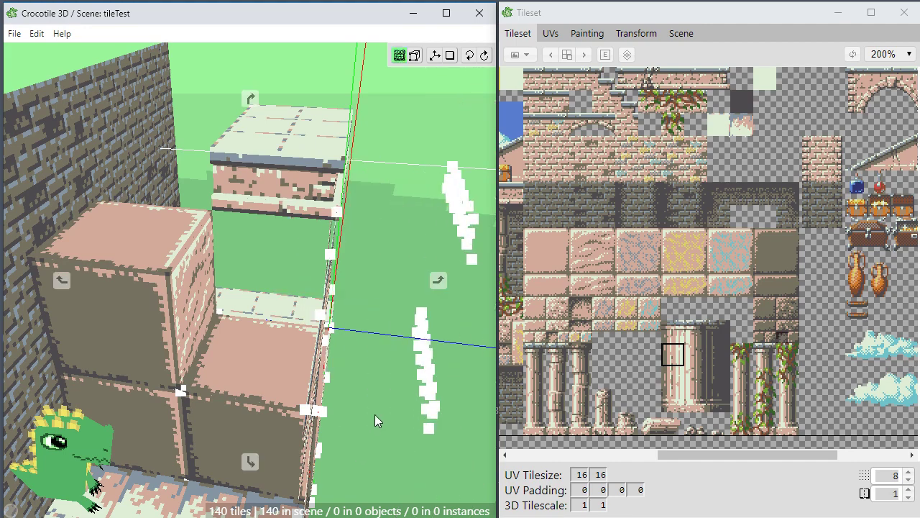
left_click_drag(374, 414, 273, 408)
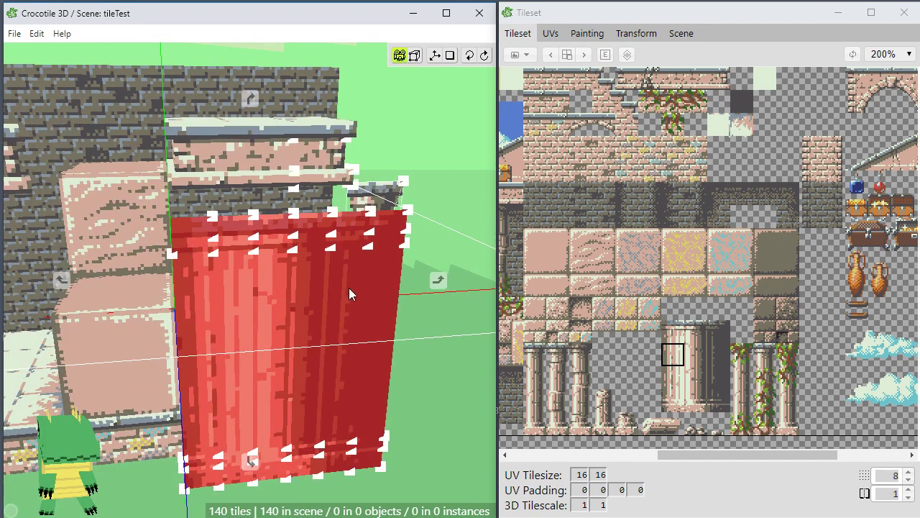
key("space")
left_click_drag(349, 288, 391, 284)
key("space")
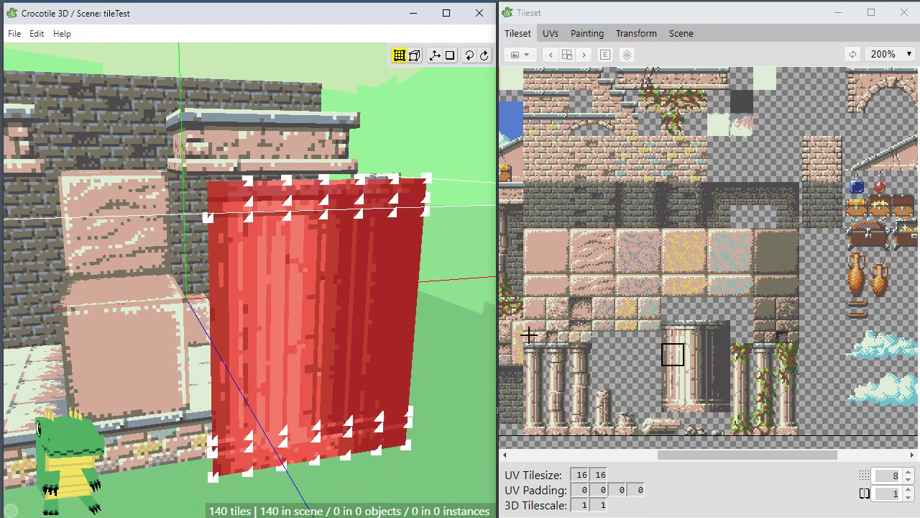
Clear the column face selection and inspect the face from the front and from above.
key("Escape")
key("space")
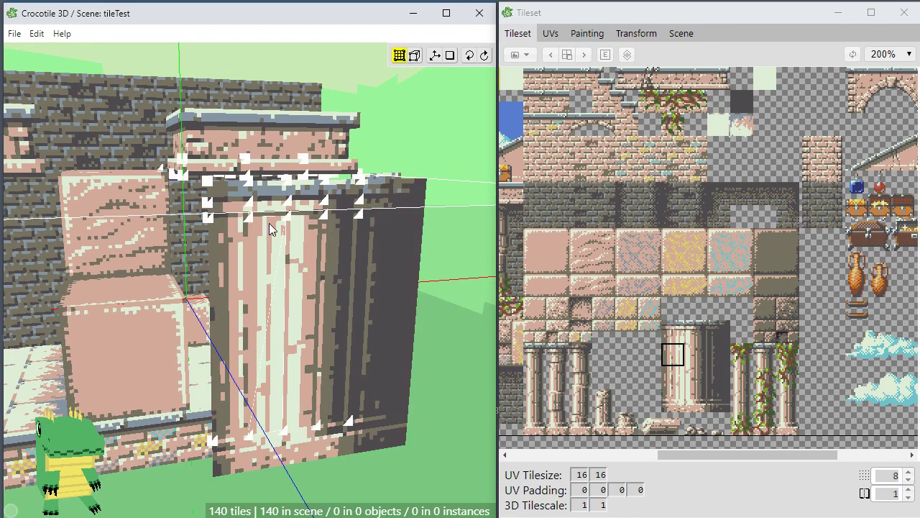
key("space")
left_click_drag(273, 323, 215, 302)
key("space")
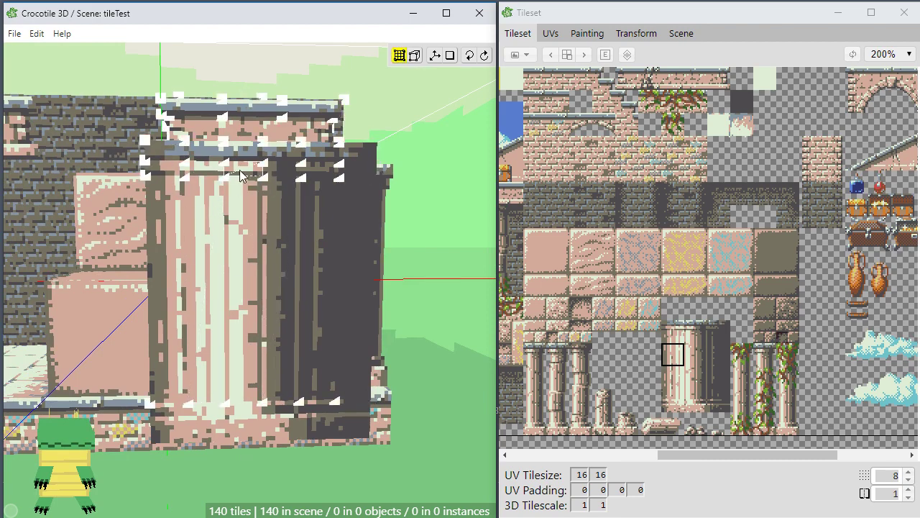
key("space")
left_click_drag(209, 237, 193, 313)
key("space")
key("space")
key("space")
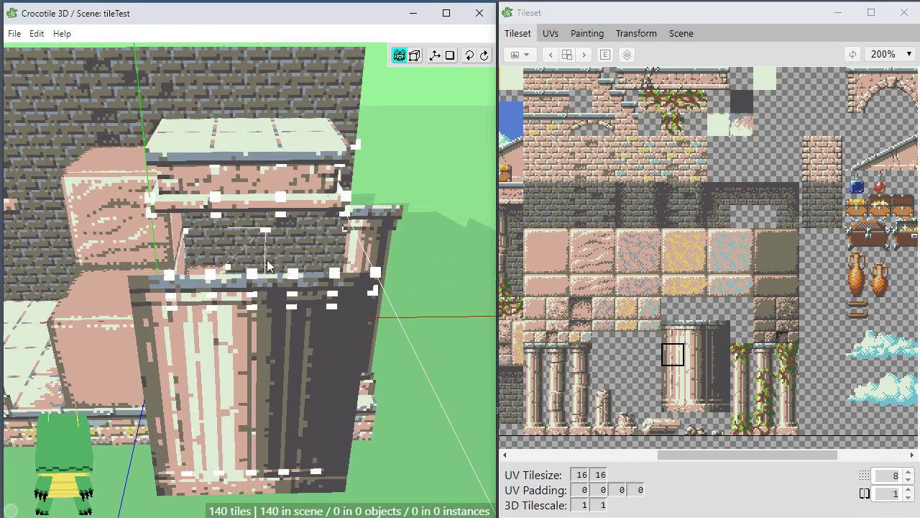
key("space")
left_click_drag(284, 381, 234, 291)
key("space")
scroll(275, 339, "up", 1)
key("space")
right_click_drag(270, 399, 284, 359)
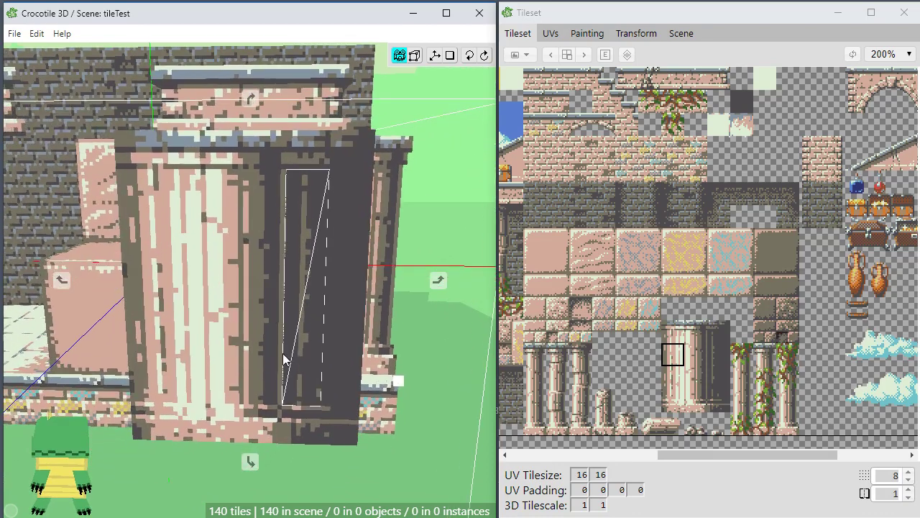
key("space")
key("v")
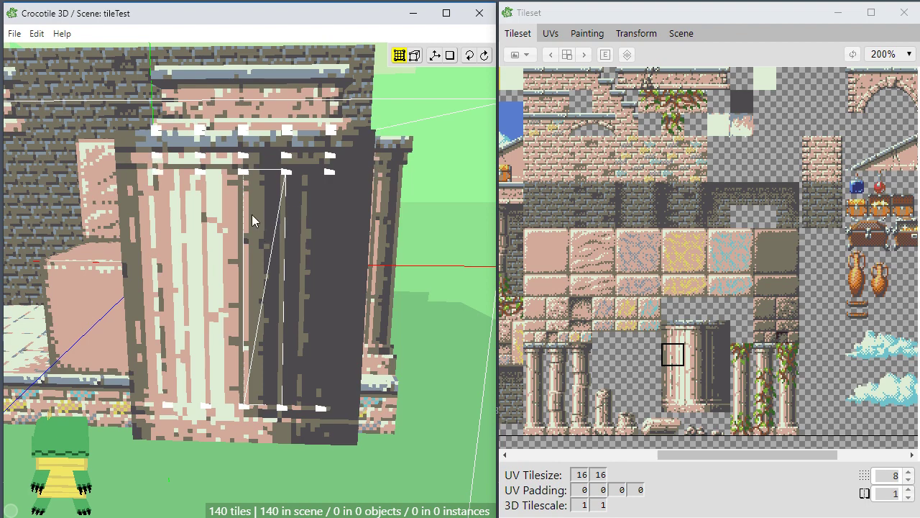
Select the three dark strips of the column face and place the crosshair at the top of their inner edge.
key("space")
left_click_drag(251, 215, 255, 239)
key("space")
left_click_drag(255, 271, 255, 279)
key("Tab")
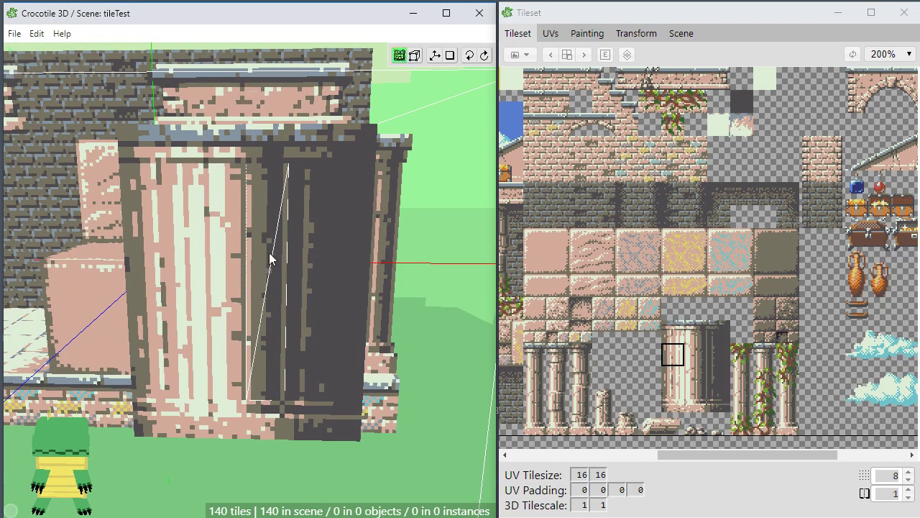
left_click_drag(272, 137, 343, 428)
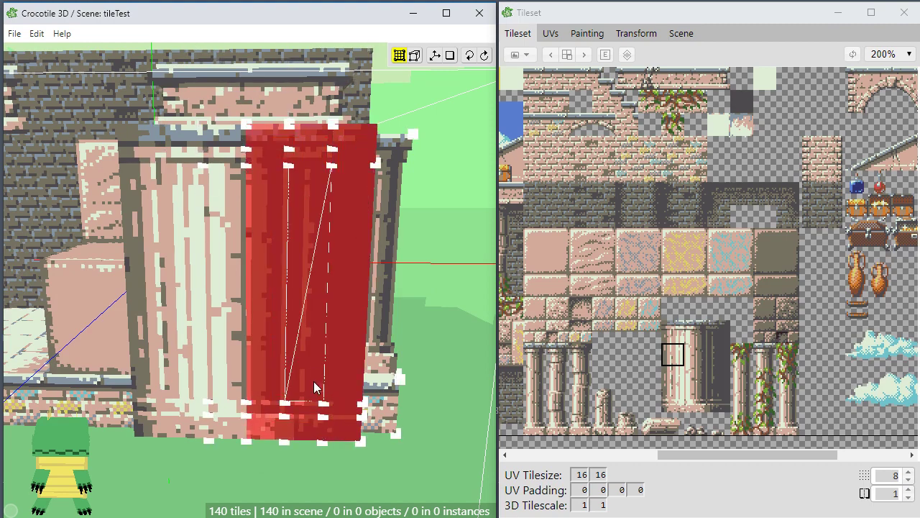
key("space")
left_click_drag(288, 374, 286, 406)
left_click_drag(285, 316, 284, 342)
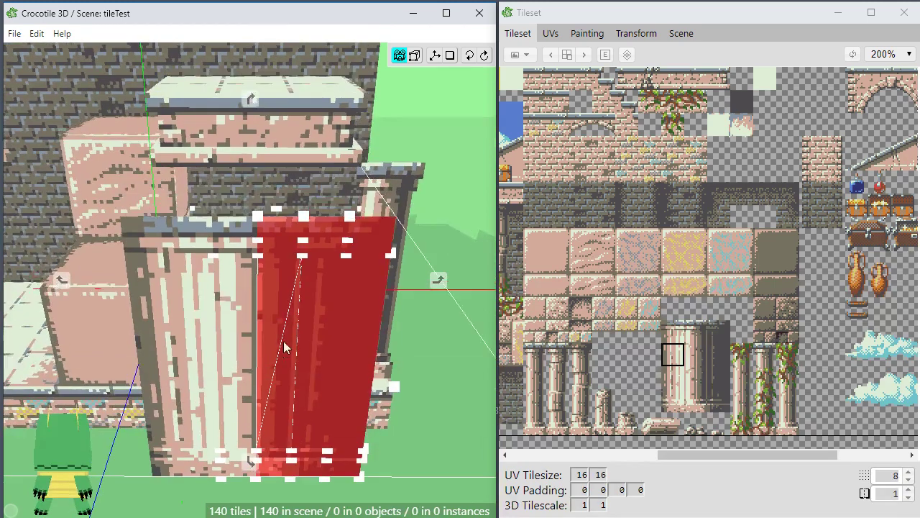
key("space")
right_click(259, 217)
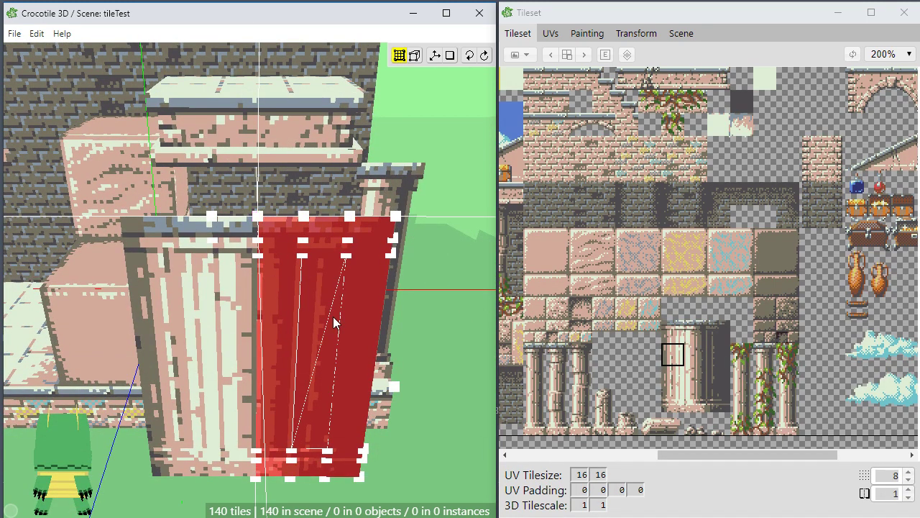
Rotate the three selected dark strips 45 degrees about the Y axis, pivoting on the crosshair.
scroll(331, 331, "up", 2)
key("space")
right_click_drag(335, 378, 316, 322)
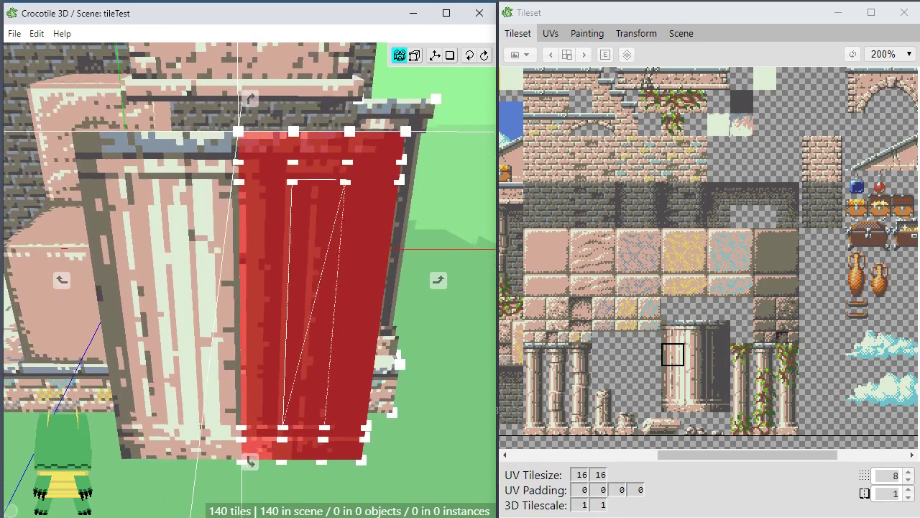
left_click_drag(421, 222, 428, 248)
key("space")
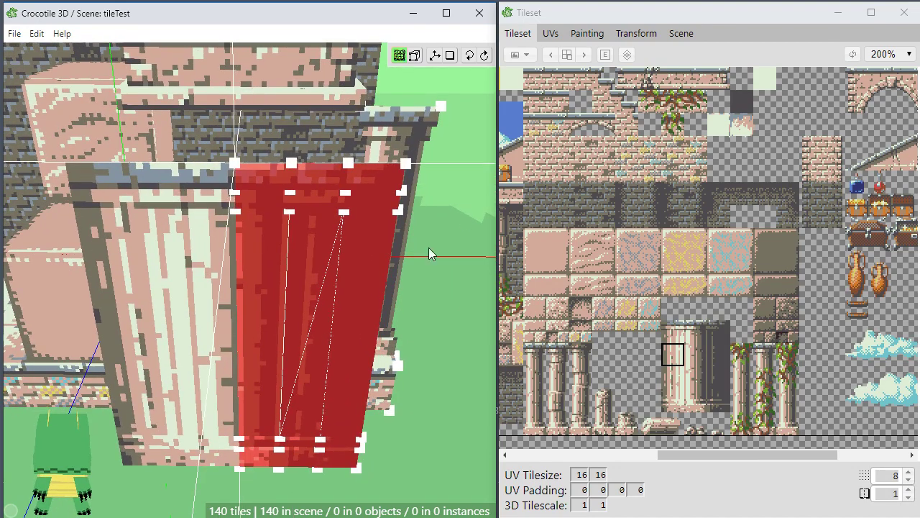
left_click(627, 36)
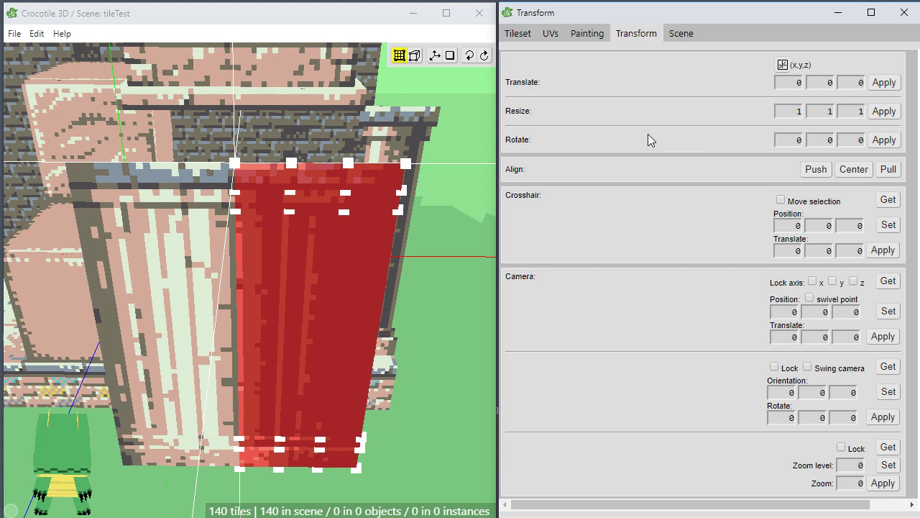
left_click(790, 141)
left_click(819, 141)
left_click(854, 140)
left_click(815, 140)
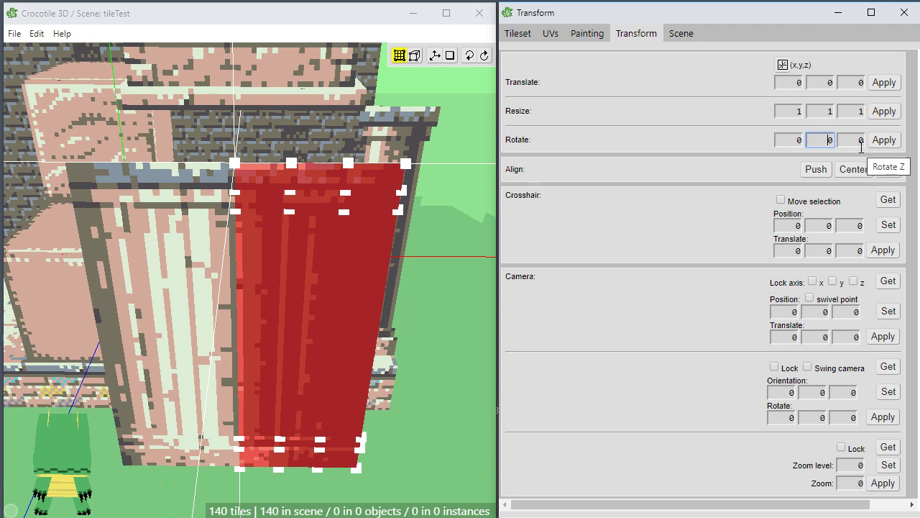
left_click(359, 337)
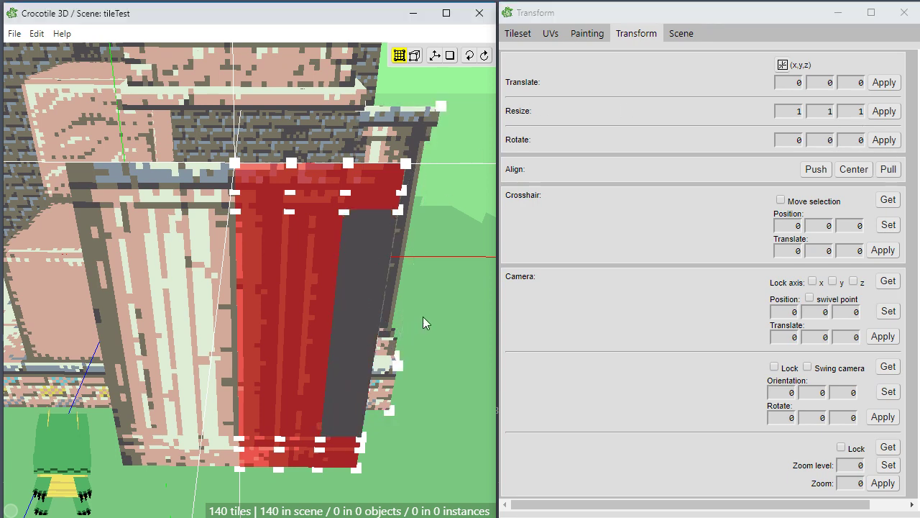
key("space")
left_click_drag(370, 320, 414, 316)
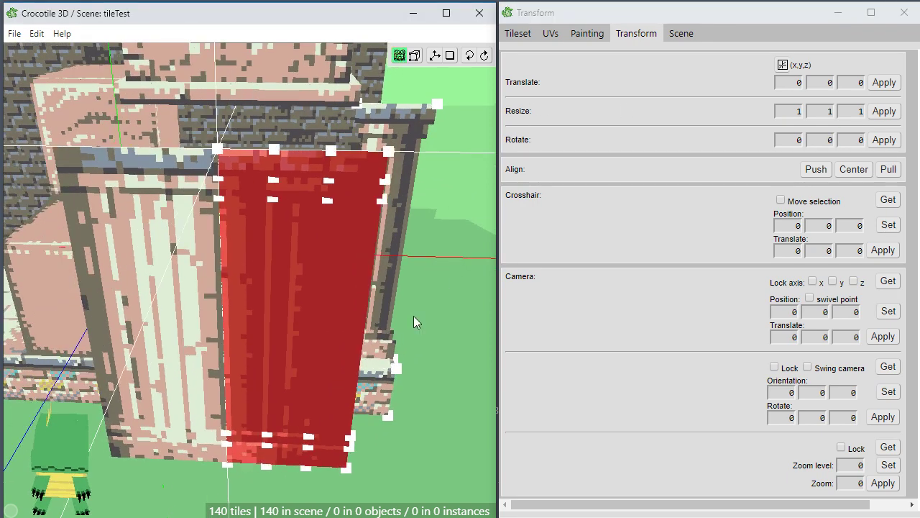
key("space")
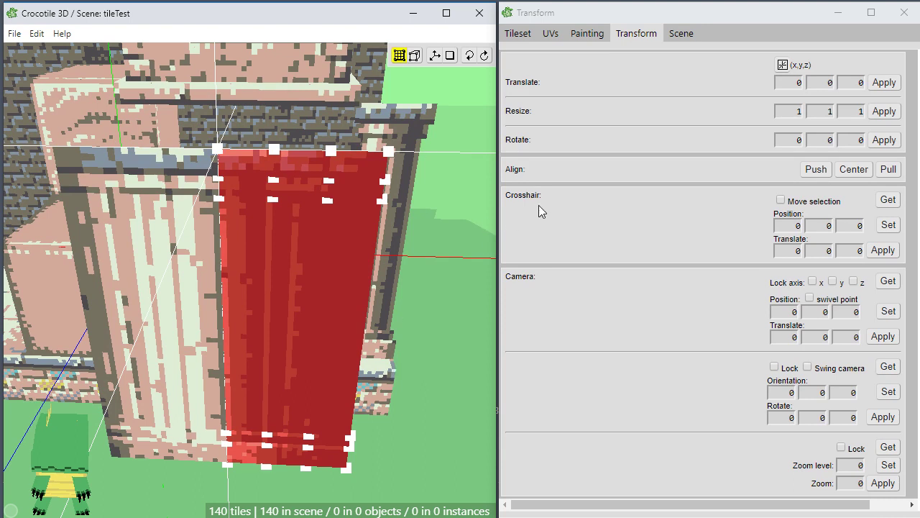
left_click(829, 140)
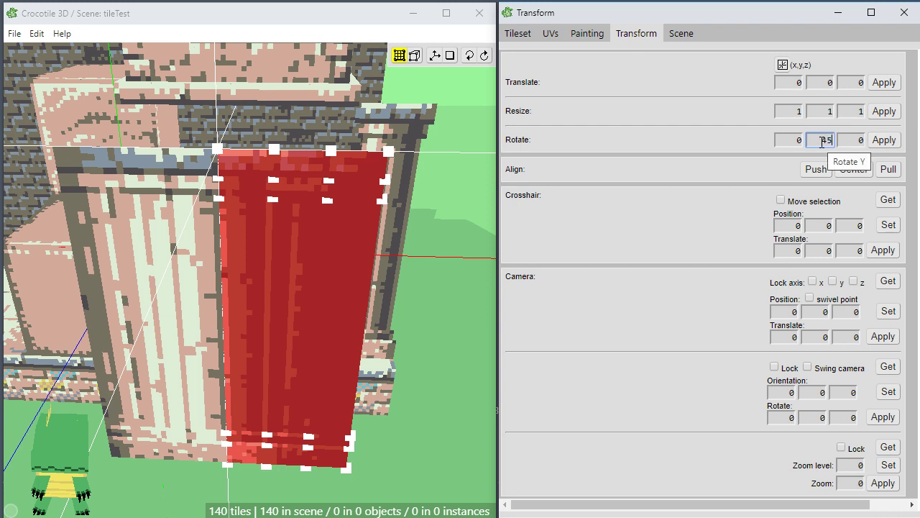
left_click(884, 141)
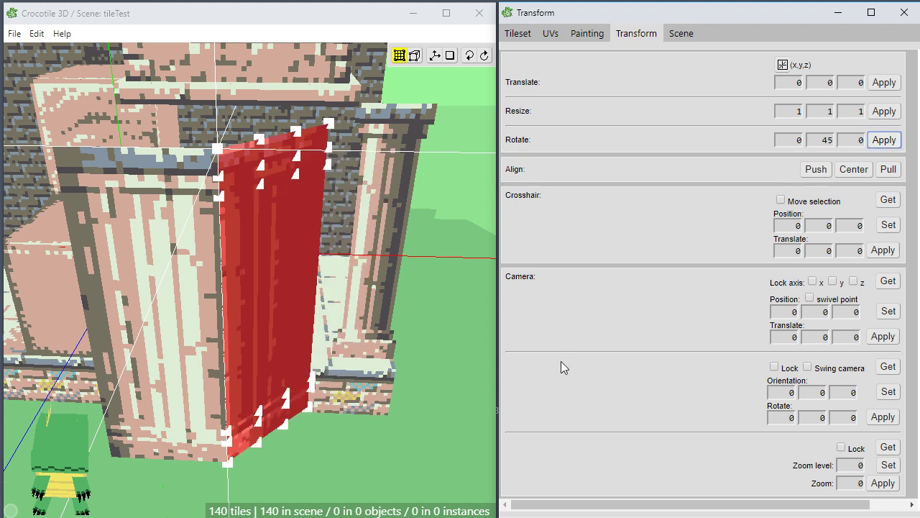
Select only the outer two strips of the angled section and place the crosshair at the top of their inner edge.
left_click(348, 465)
key("space")
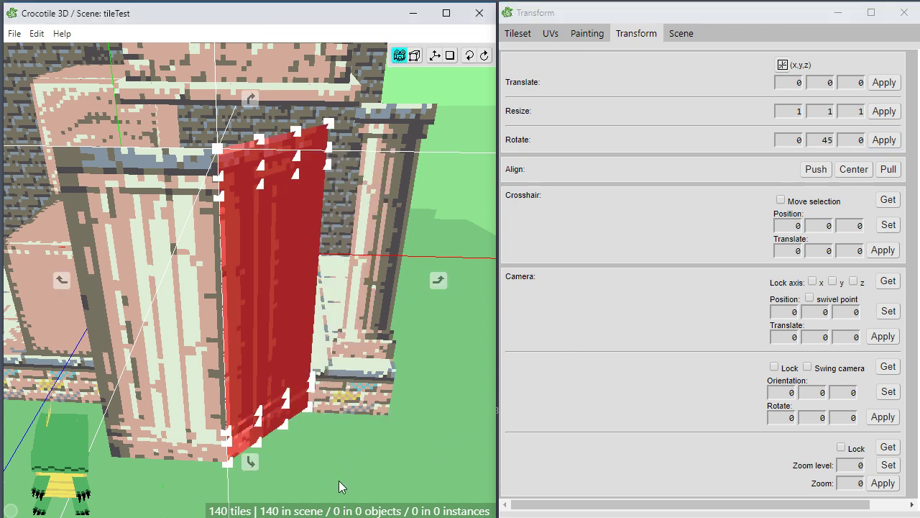
mouse_move(339, 480)
left_mouse_down()
mouse_move(340, 511)
mouse_move(311, 471)
mouse_move(342, 486)
left_mouse_up()
key("space")
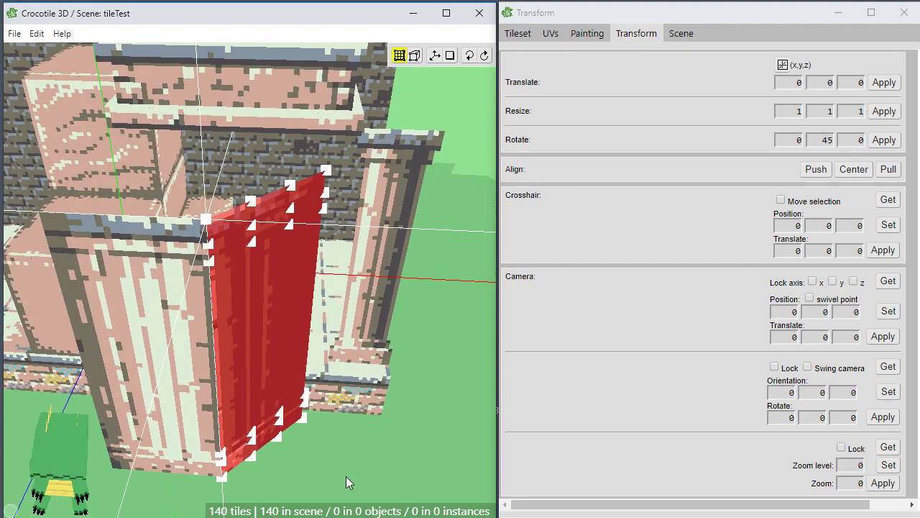
left_click(340, 442)
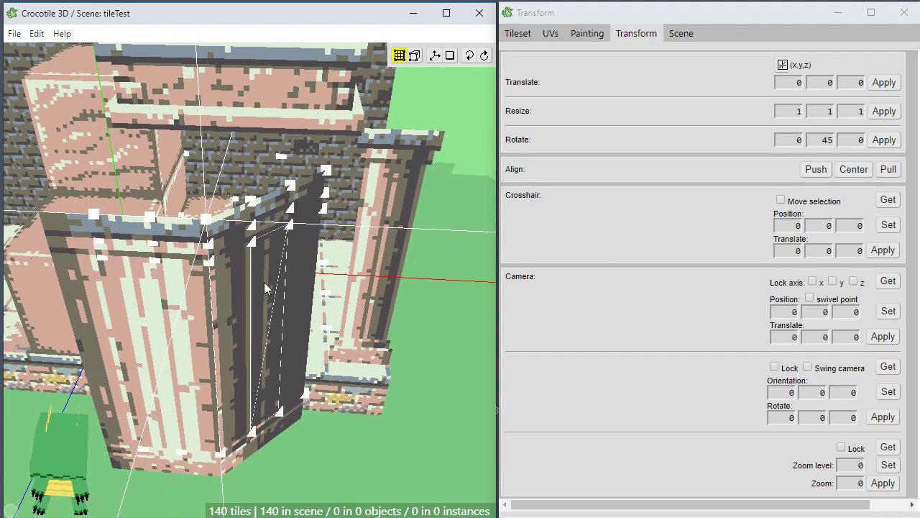
key("space")
left_click_drag(264, 282, 192, 148)
key("space")
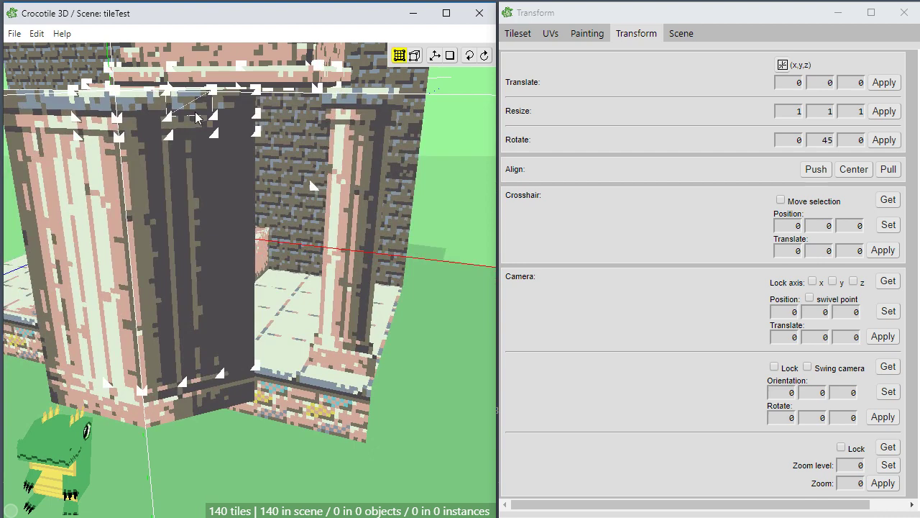
mouse_move(196, 108)
left_mouse_down()
mouse_move(228, 264)
mouse_move(230, 399)
left_mouse_up()
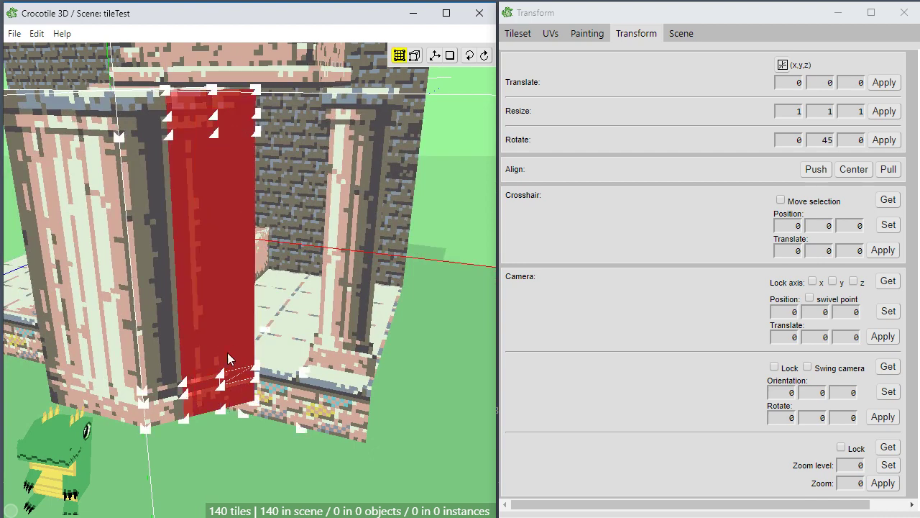
right_click(169, 92)
Rotate the outer two strips by another 45 degrees about the Y axis around the crosshair.
key("space")
left_click_drag(156, 224, 208, 266)
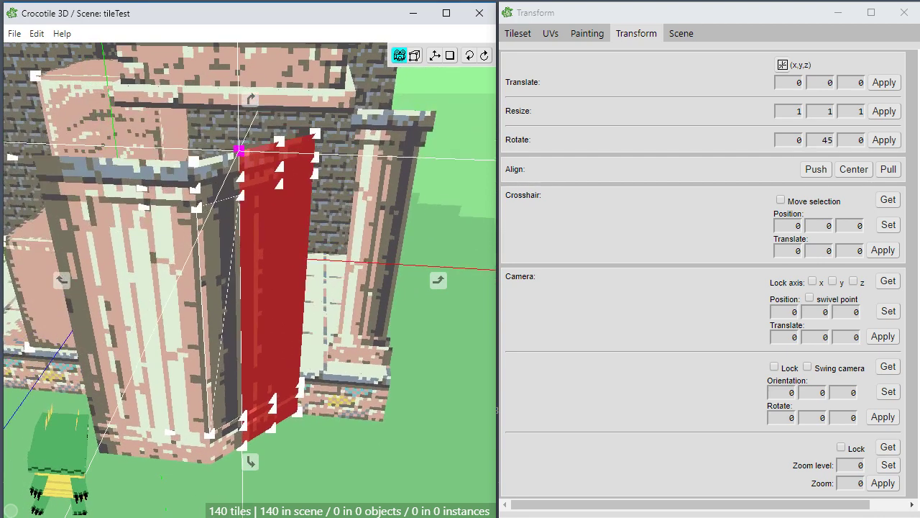
key("space")
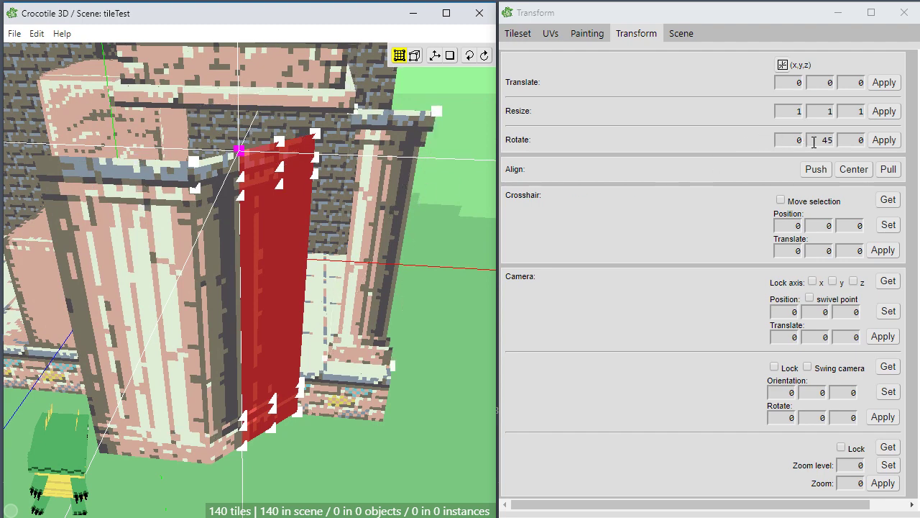
left_click(888, 144)
Reduce the selection to the outermost strip and place the crosshair at the top of its inner edge.
key("space")
left_click_drag(348, 509, 327, 492)
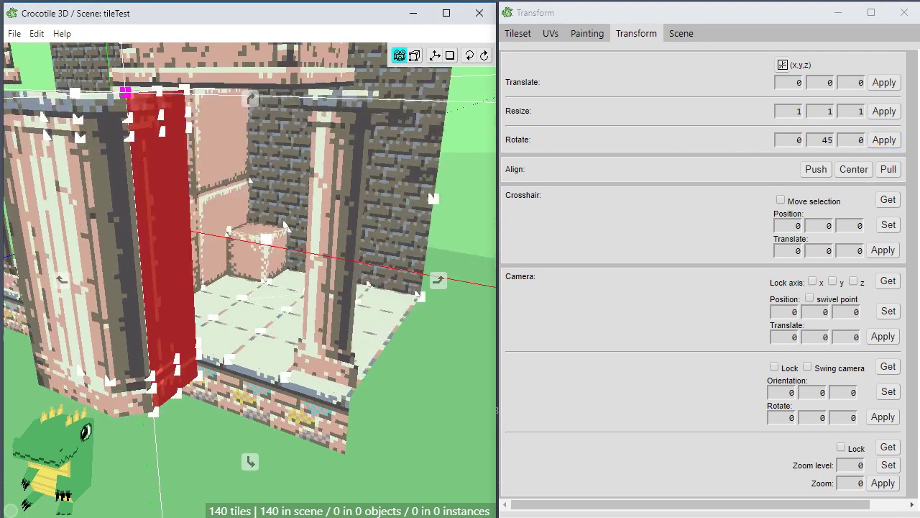
key("space")
left_click_drag(274, 373, 241, 344)
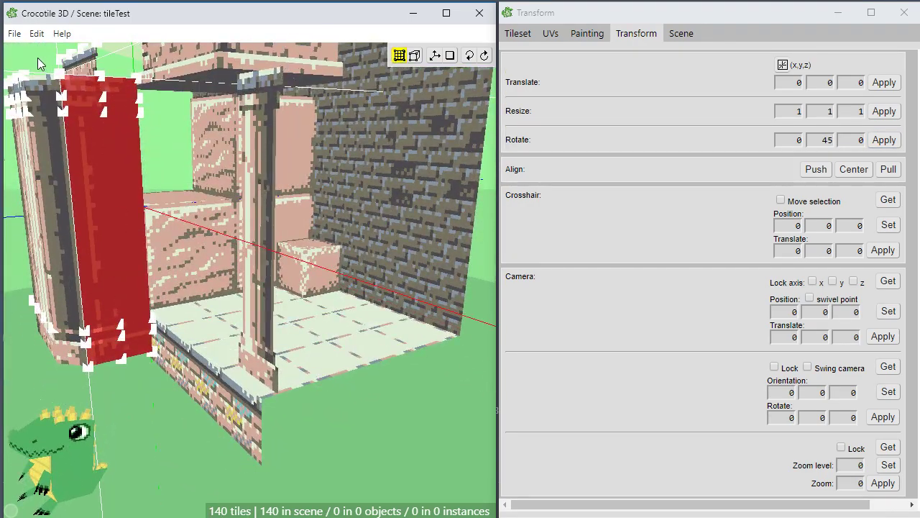
left_click_drag(33, 59, 90, 382)
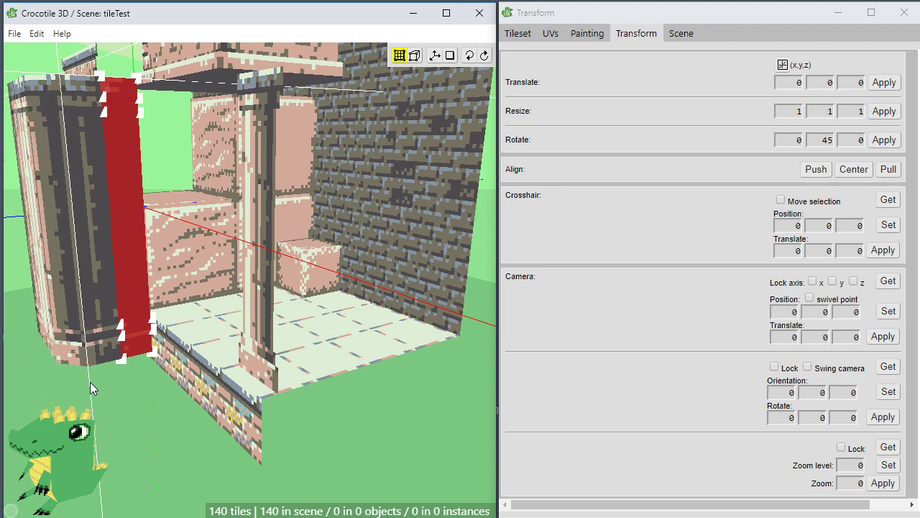
right_click(100, 77)
Rotate the outermost strip 45 degrees about the Y axis, check the curved side, and clear the selection.
key("space")
right_click_drag(83, 191, 174, 308)
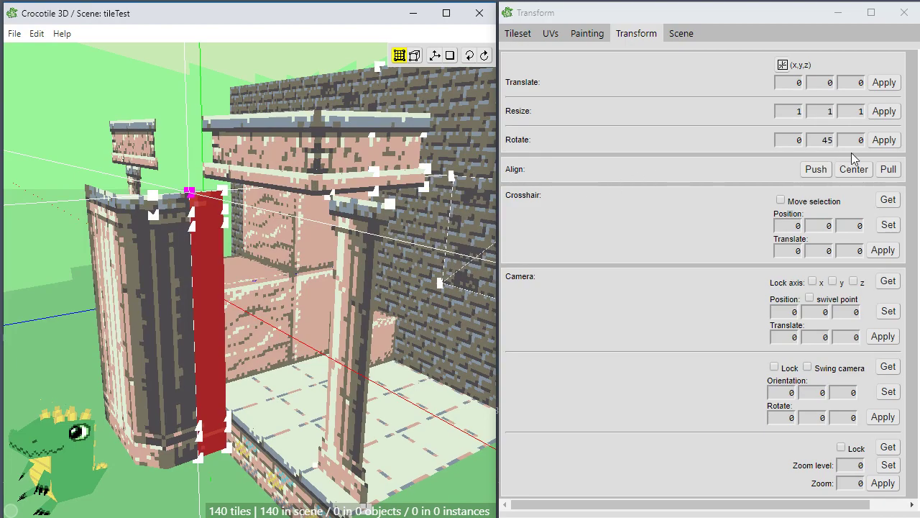
left_click(884, 146)
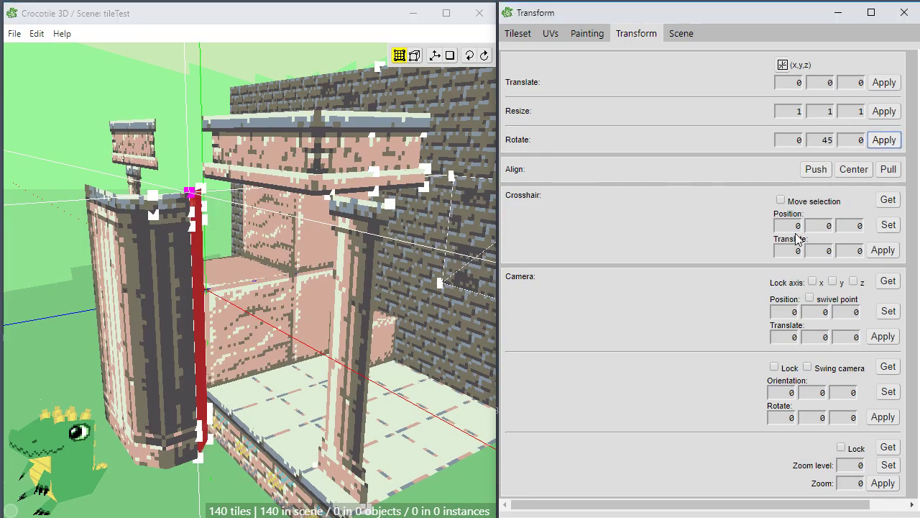
key("space")
left_click_drag(252, 299, 180, 287)
key("space")
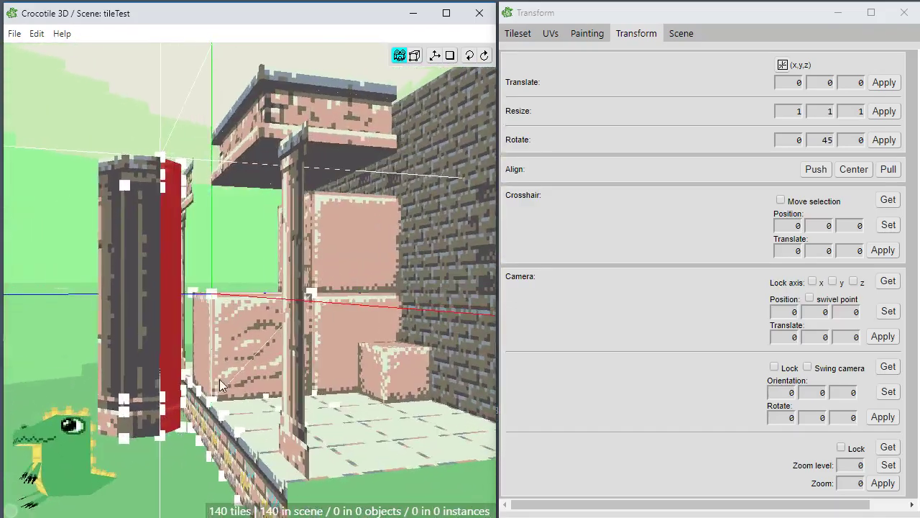
key("Escape")
Select the three light strips still facing forward and place the crosshair at the top corner where they meet the angled strips.
key("space")
left_click_drag(219, 374, 235, 284)
key("space")
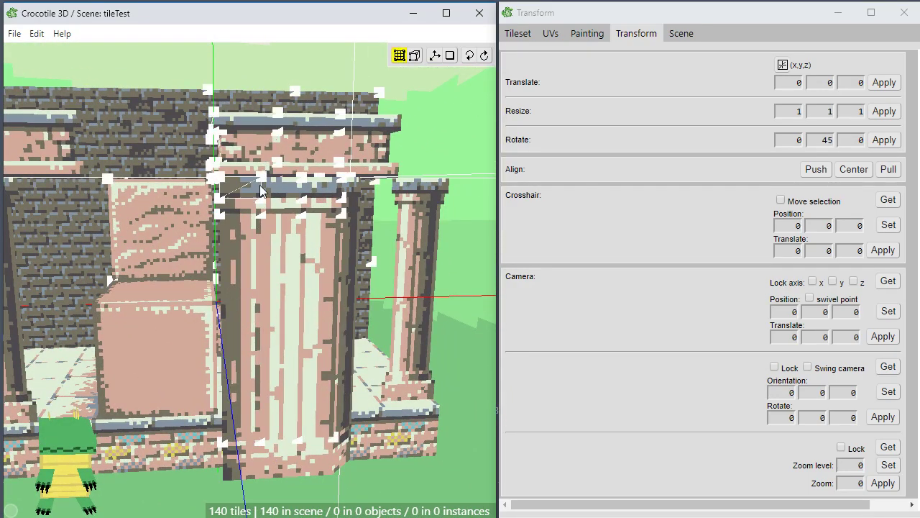
left_click_drag(242, 189, 306, 468)
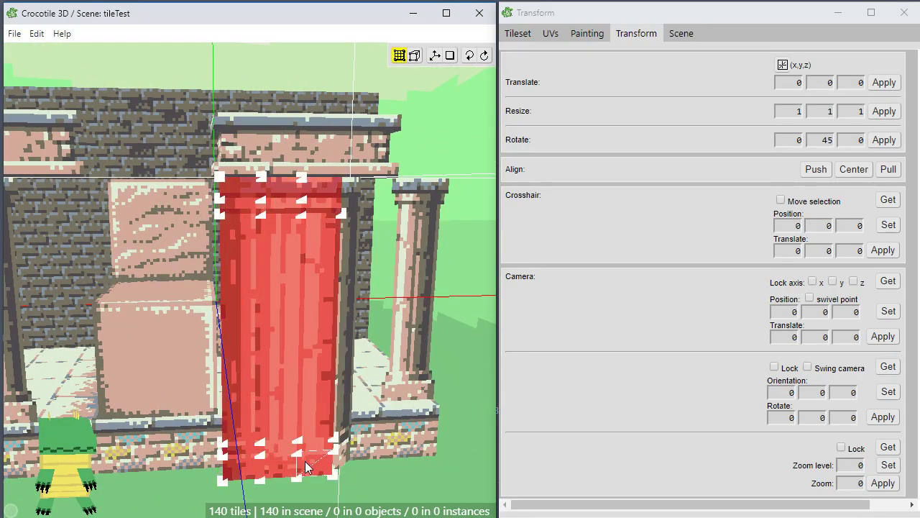
key("c")
left_click(341, 177)
key("space")
left_click_drag(340, 178, 259, 248)
left_click_drag(258, 316, 317, 312)
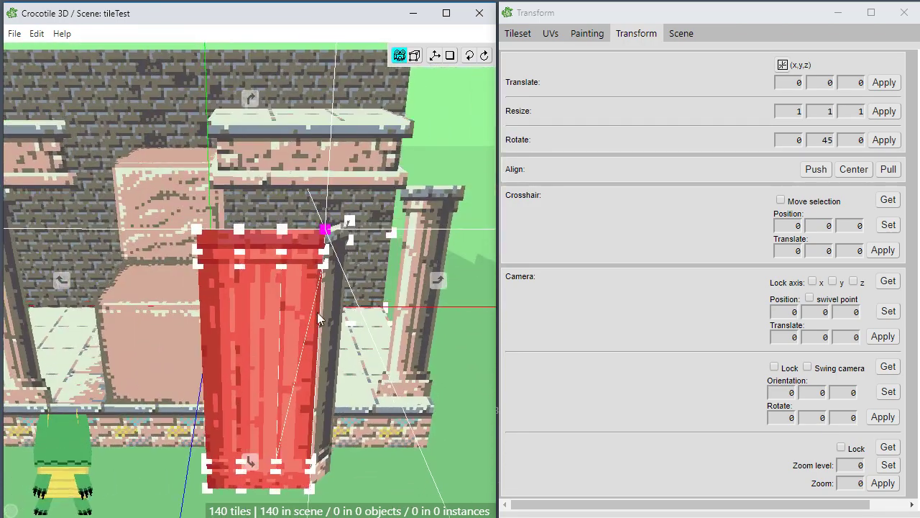
scroll(317, 312, "up", 4)
left_click_drag(309, 362, 254, 174)
key("space")
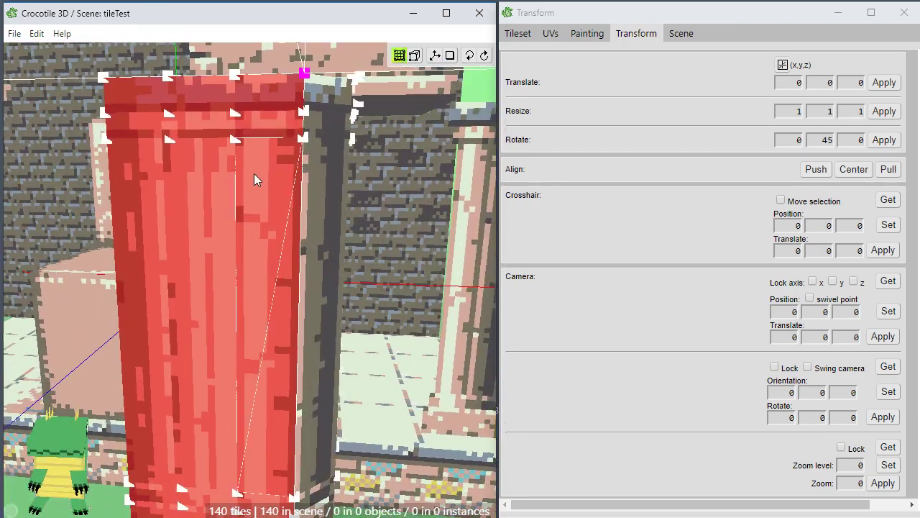
Select only the outer two of the three forward-facing light strips and place the crosshair at the top of their inner edge.
key("space")
left_click_drag(438, 241, 301, 225)
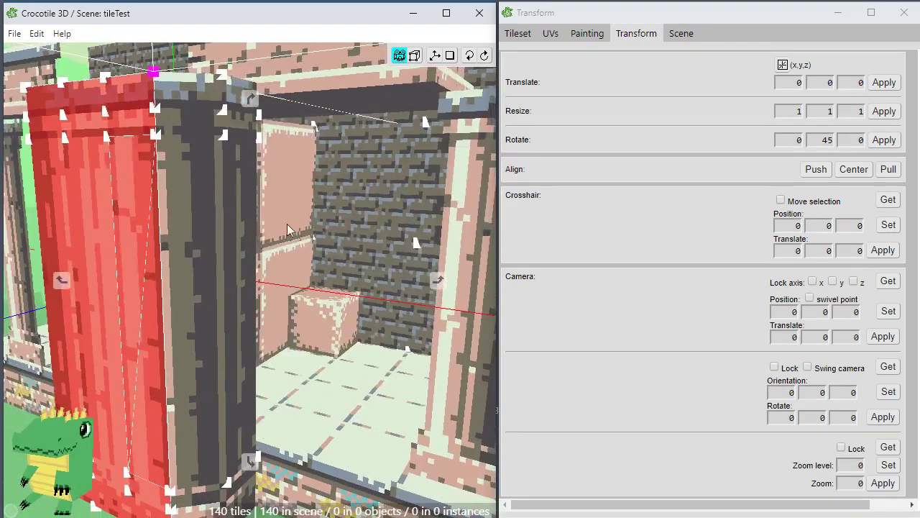
left_click_drag(186, 159, 223, 178)
key("space")
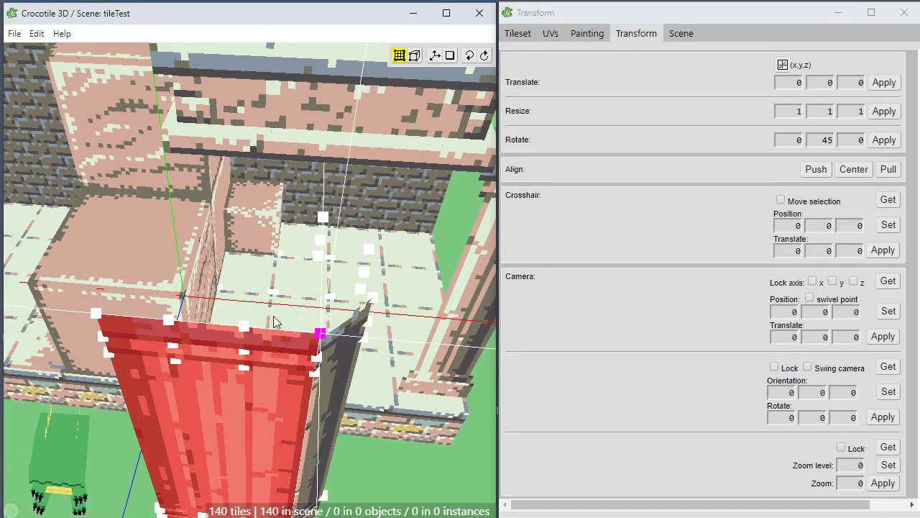
key("space")
right_click_drag(328, 319, 322, 166)
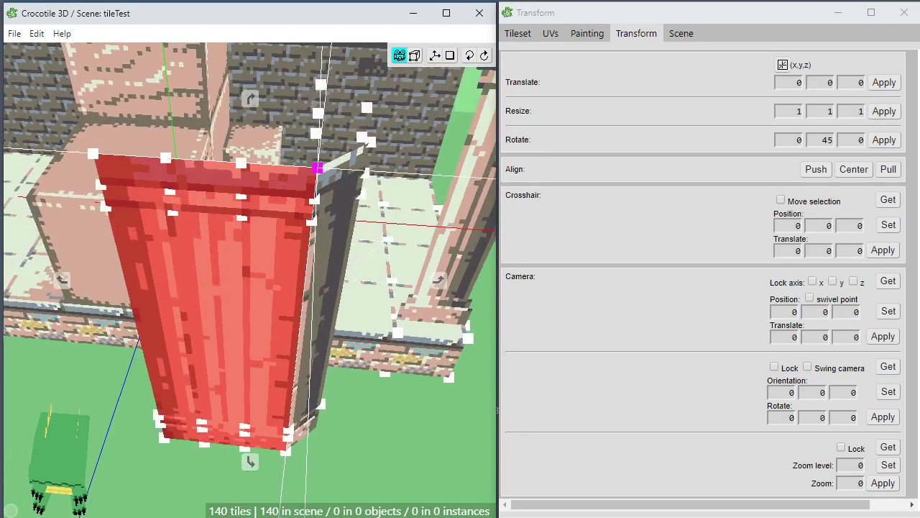
left_click_drag(221, 183, 243, 191)
key("space")
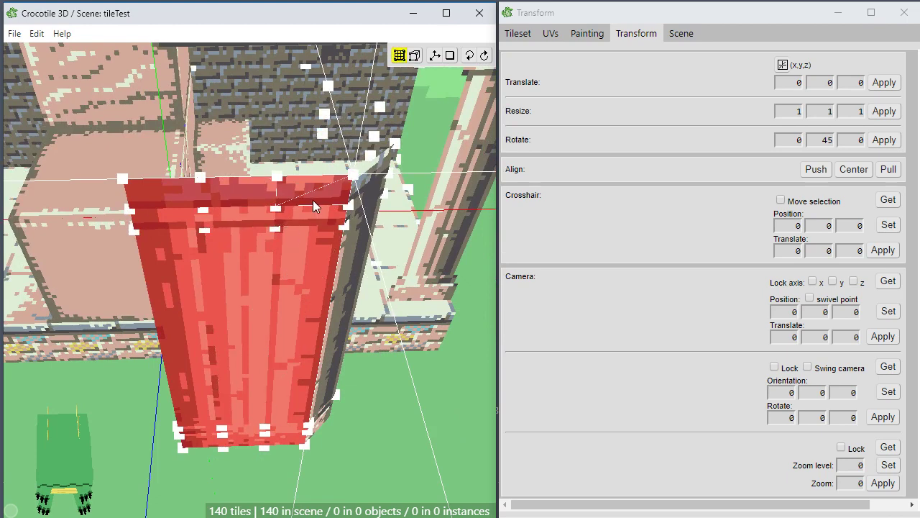
left_click(313, 200)
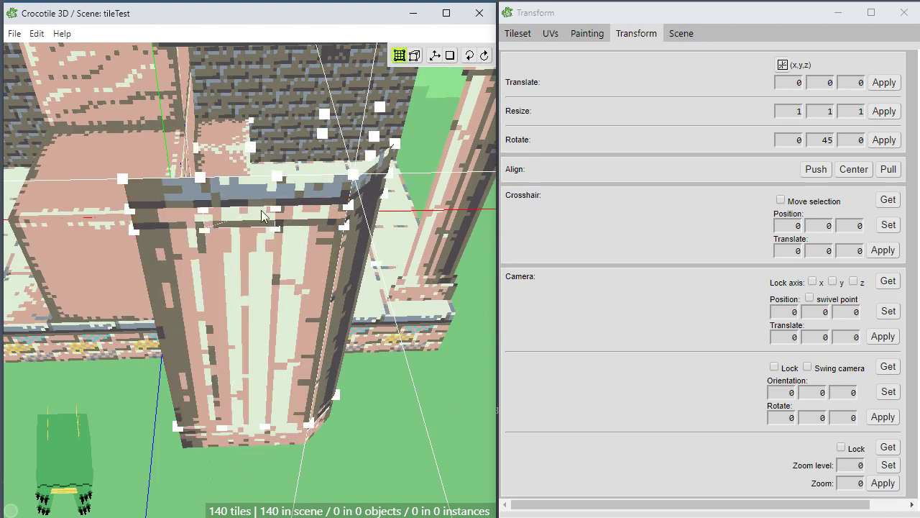
left_click_drag(248, 191, 196, 440)
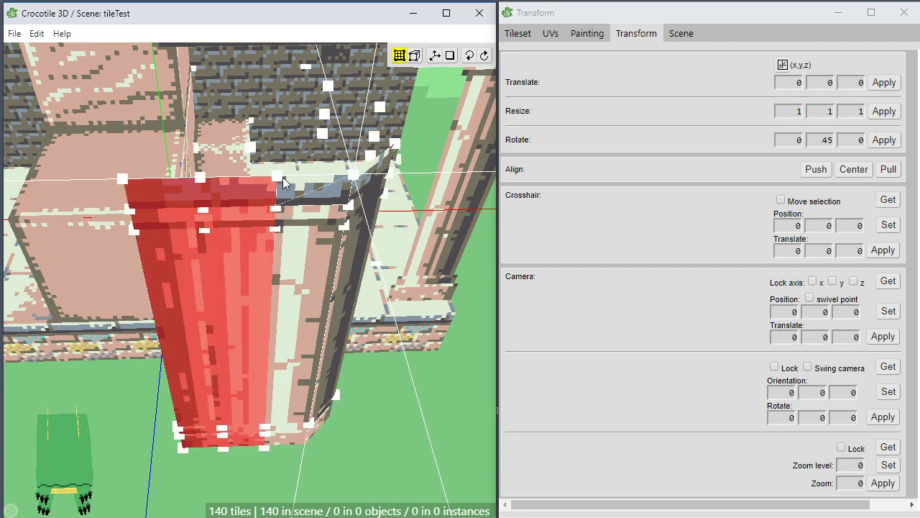
right_click(277, 177)
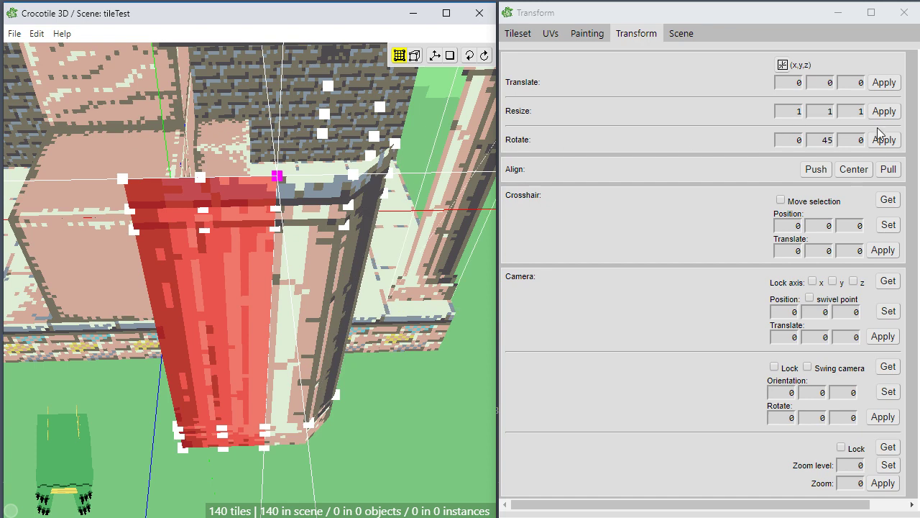
Rotate the two selected strips -45 degrees about the Y axis around the crosshair and clear the selection.
left_click(827, 140)
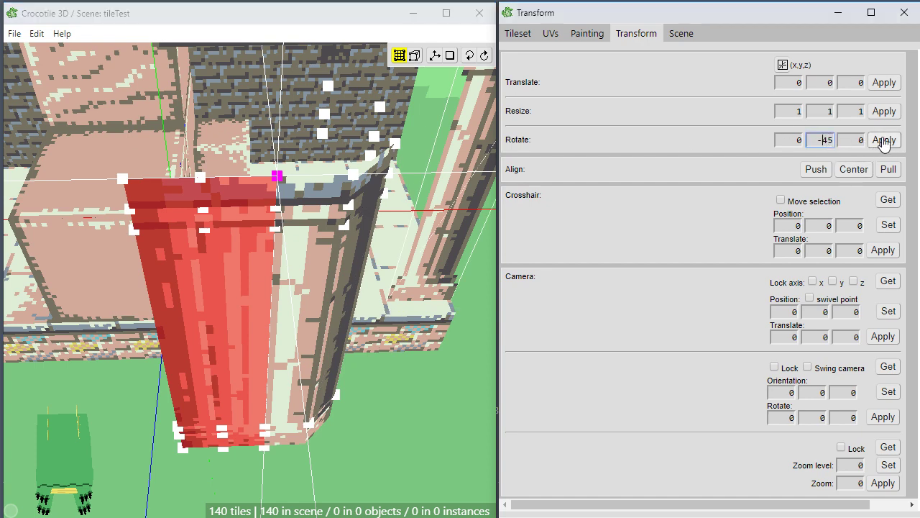
left_click(893, 146)
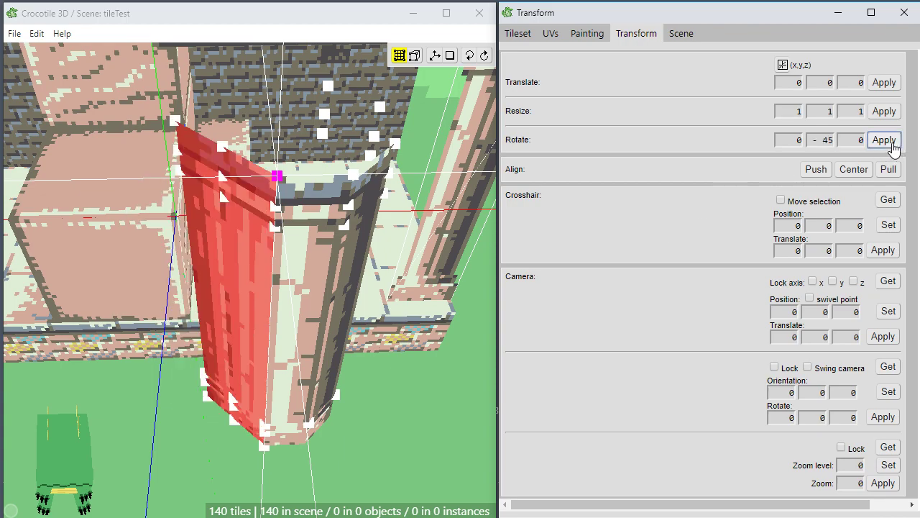
key("space")
left_click_drag(388, 230, 281, 216)
key("space")
left_click(251, 227)
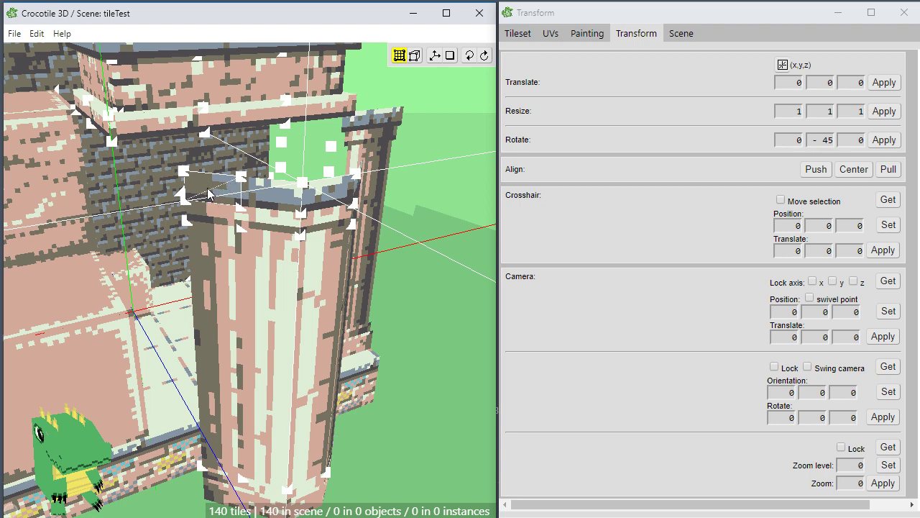
Select all tiles of the outermost strip, including its upper and lower bands, and place the crosshair at the top of its inner edge.
left_click(216, 194)
left_click(223, 237, "shift")
left_click(222, 217, "shift")
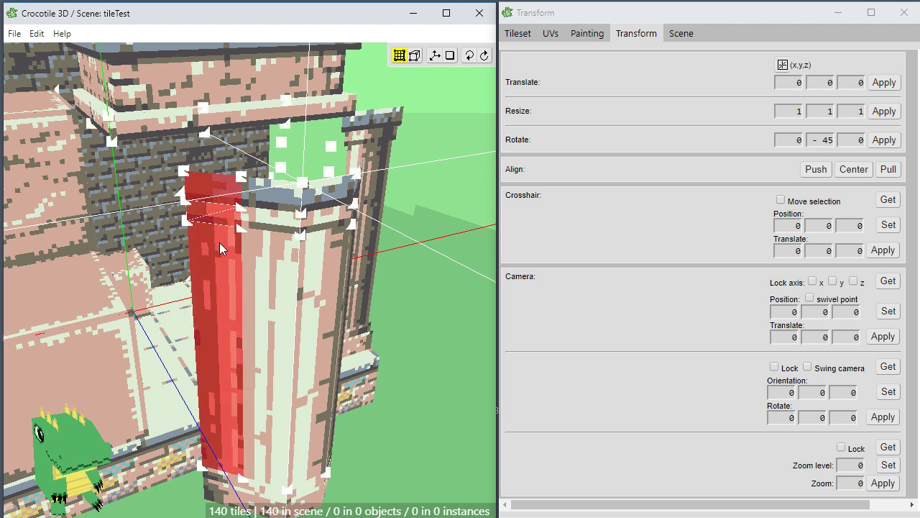
left_click(221, 478, "shift")
left_click(222, 492, "shift")
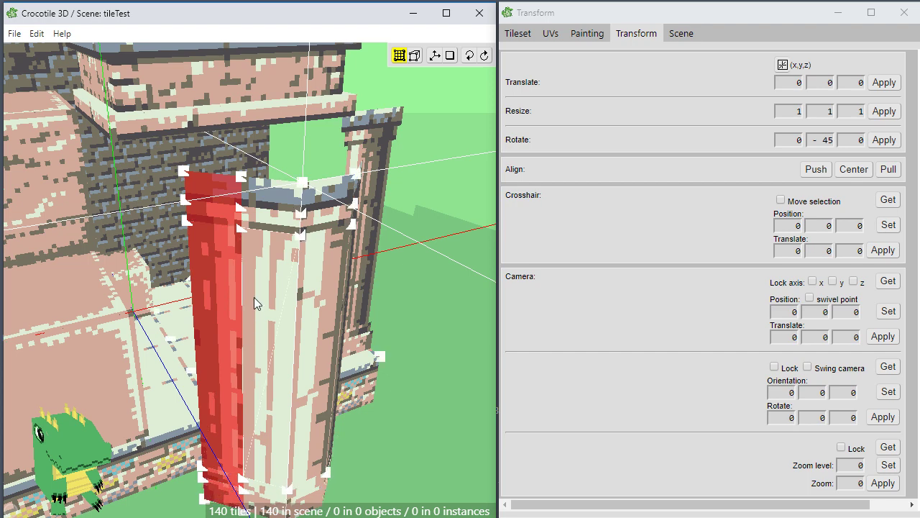
left_click(243, 178)
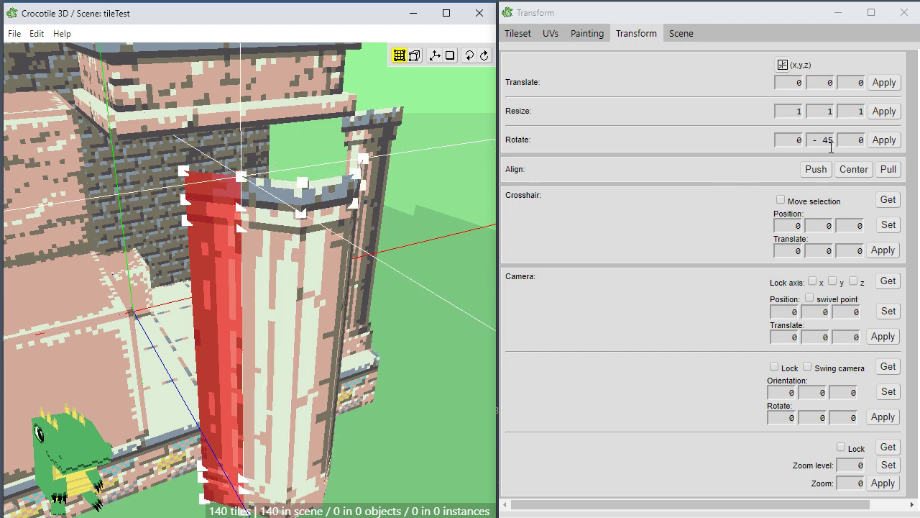
Rotate the outermost strip another -45 degrees about the Y axis and clear the selection.
left_click(877, 141)
left_click(416, 329)
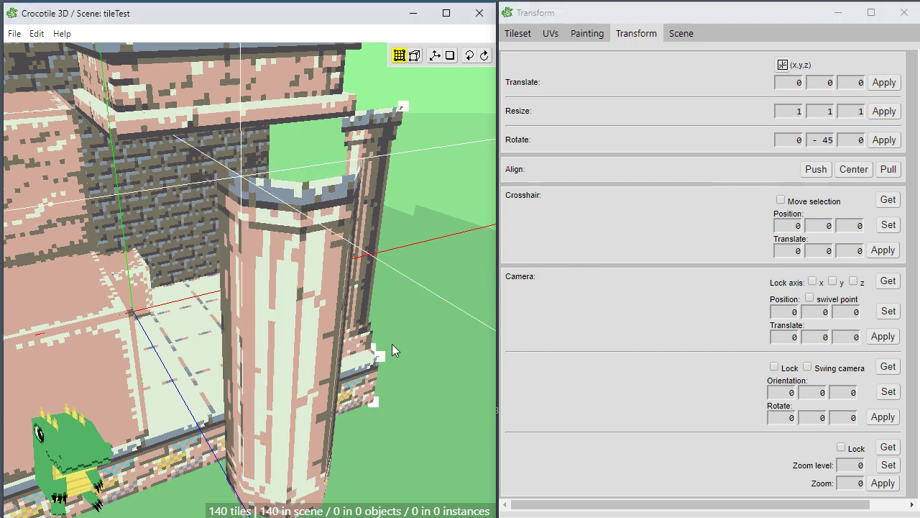
key("space")
left_click_drag(392, 344, 79, 309)
left_click_drag(471, 395, 418, 406)
key("space")
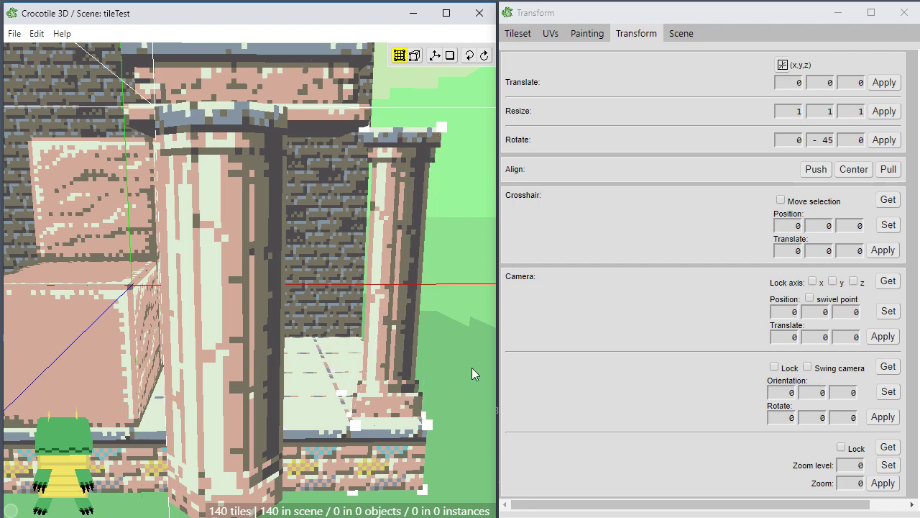
Examine the column's angled sides from the front and from the side, in relation to the ruins behind it.
scroll(299, 327, "down", 3)
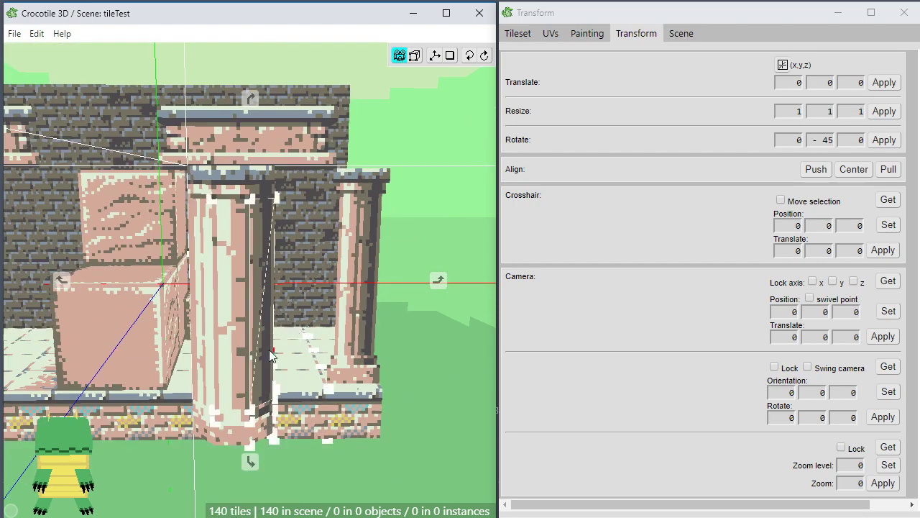
left_click_drag(300, 328, 287, 345)
middle_click_drag(194, 345, 222, 345)
key("Tab")
scroll(274, 369, "up", 3)
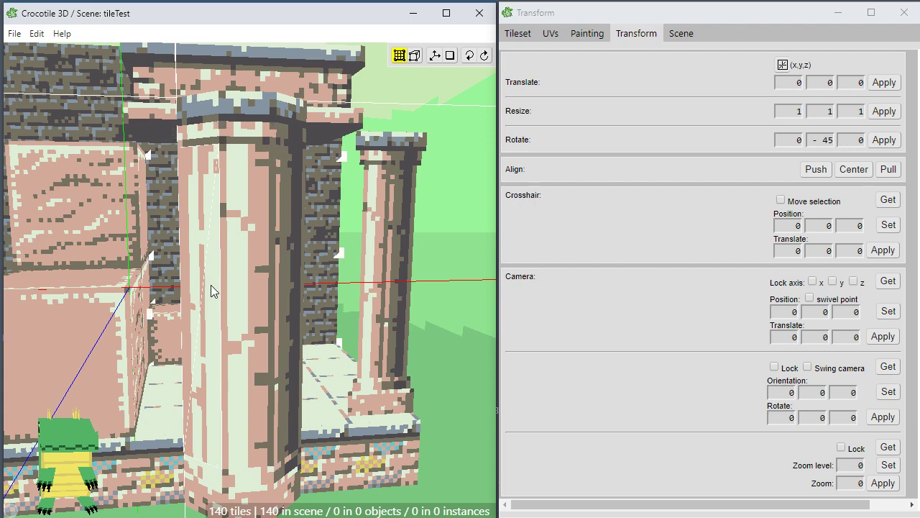
scroll(114, 259, "down", 1)
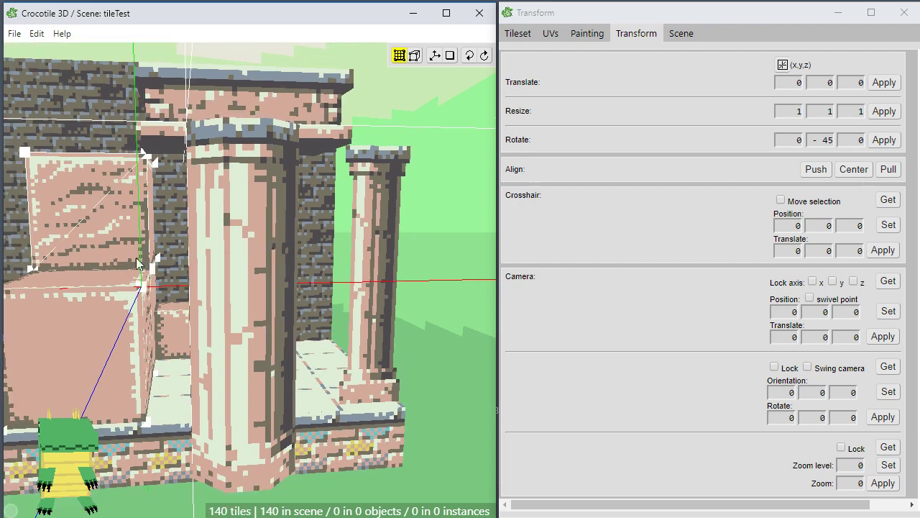
key("space")
left_click_drag(166, 271, 385, 260)
key("space")
key("space")
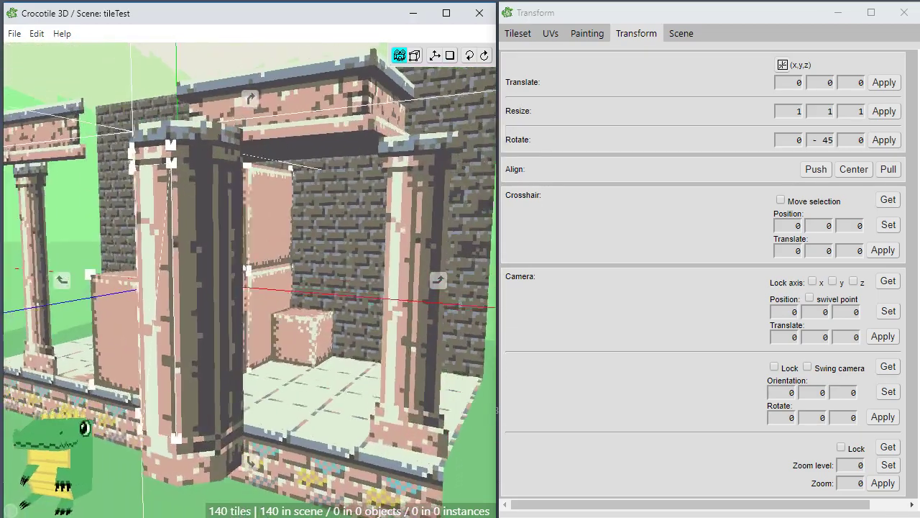
Select the dark shaft tile of the strip on the column's rear side.
key("space")
left_click(187, 300)
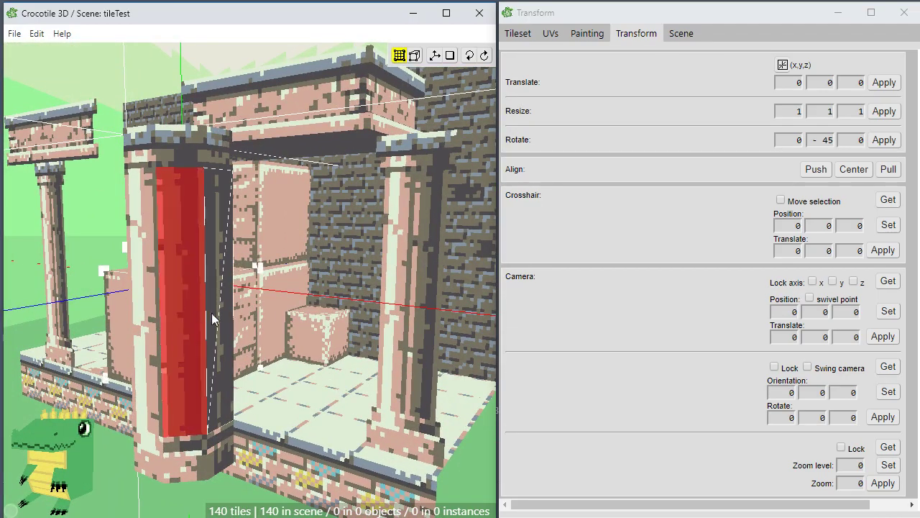
left_click(212, 318, "shift")
key("space")
left_click_drag(212, 318, 36, 341)
left_click_drag(250, 280, 194, 194)
left_click_drag(250, 280, 208, 275)
left_click(123, 337, "shift")
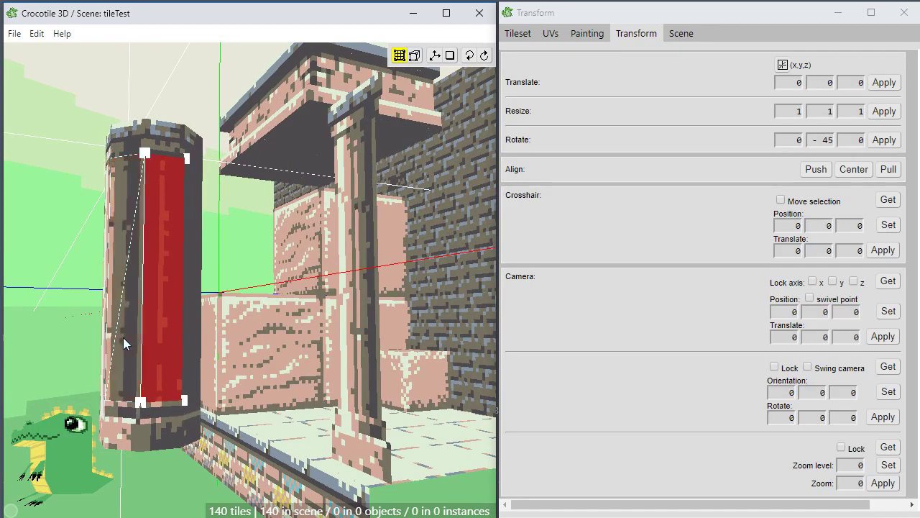
Extend the selection to the neighbouring rear shaft tile and the upper and lower band tiles of both strips.
left_click(193, 329, "shift")
left_click(164, 426, "shift")
left_click(169, 411, "shift")
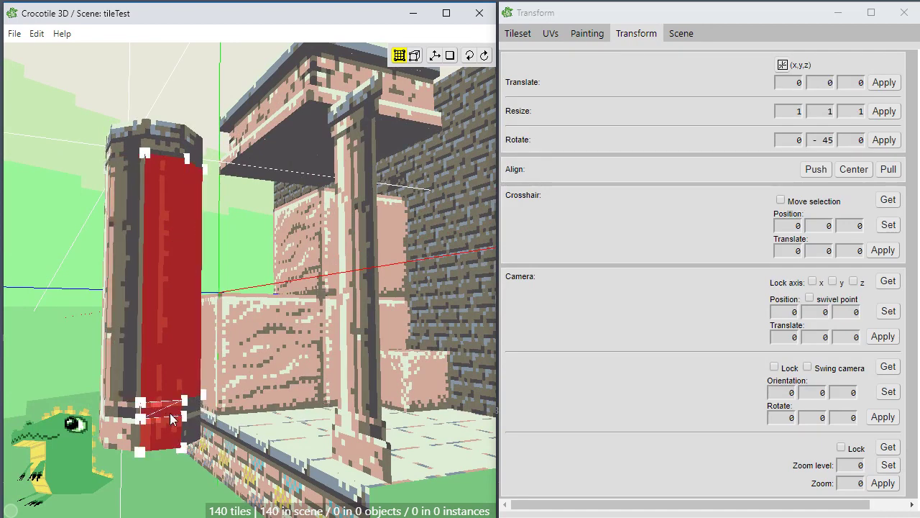
left_click(192, 407, "shift")
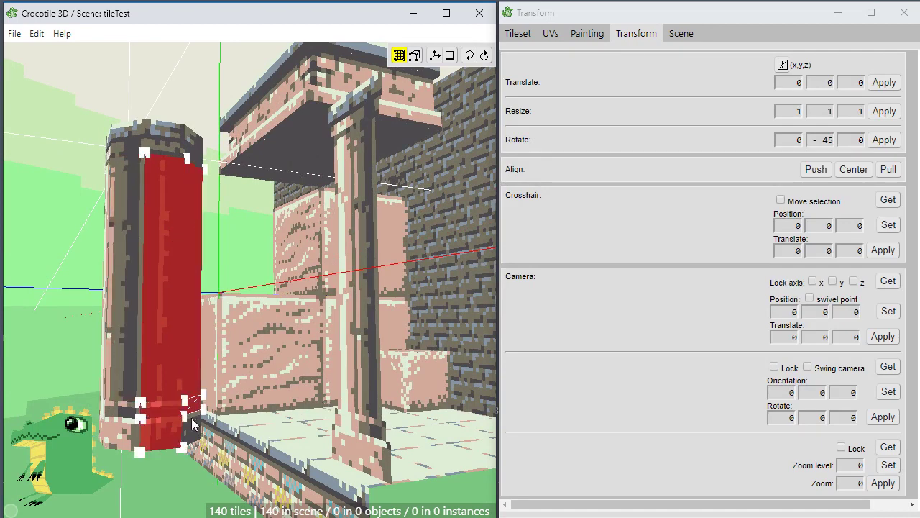
left_click(174, 138, "shift")
left_click(196, 150, "shift")
Duplicate the two selected rear strips and place the crosshair at the top corner where the copies join the column.
key("space")
left_click_drag(196, 156, 220, 197)
key("space")
key("space")
right_click(222, 189)
key("space")
key("space")
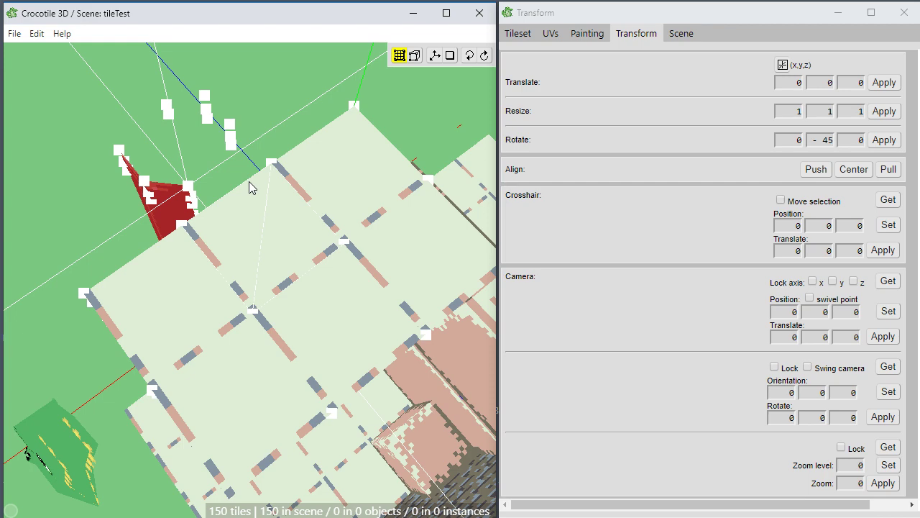
key("space")
left_click_drag(280, 190, 238, 189)
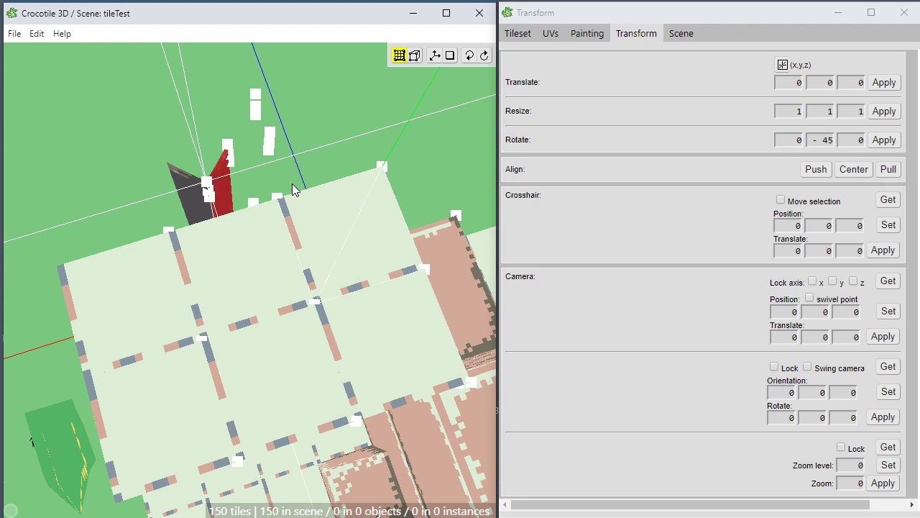
Rotate the duplicated strips 45 degrees about the Y axis to close the column's open back, and clear the selection.
left_click_drag(297, 191, 298, 108)
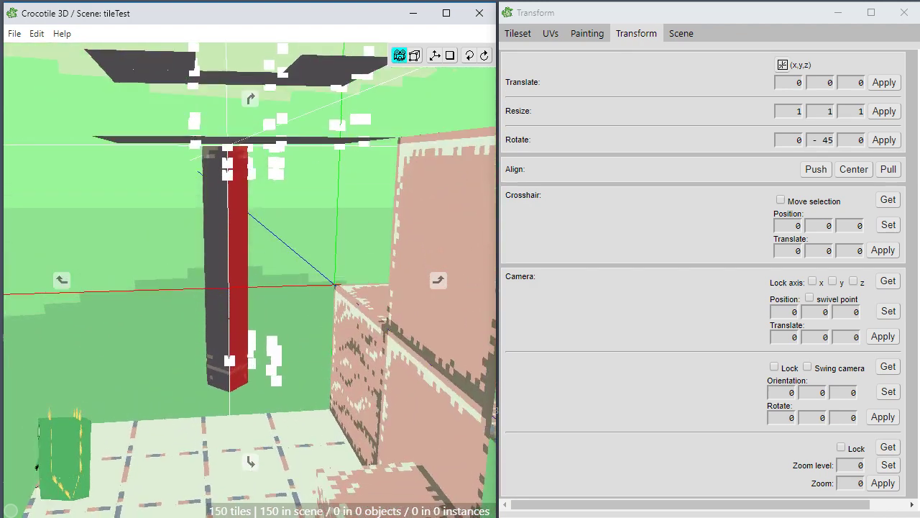
key("space")
key("f")
key("space")
mouse_move(343, 258)
left_mouse_down()
mouse_move(187, 262)
mouse_move(309, 259)
mouse_move(266, 249)
mouse_move(223, 288)
mouse_move(129, 259)
mouse_move(273, 276)
mouse_move(295, 309)
mouse_move(252, 352)
mouse_move(187, 312)
mouse_move(169, 329)
mouse_move(194, 313)
mouse_move(205, 286)
mouse_move(166, 299)
mouse_move(338, 253)
left_mouse_up()
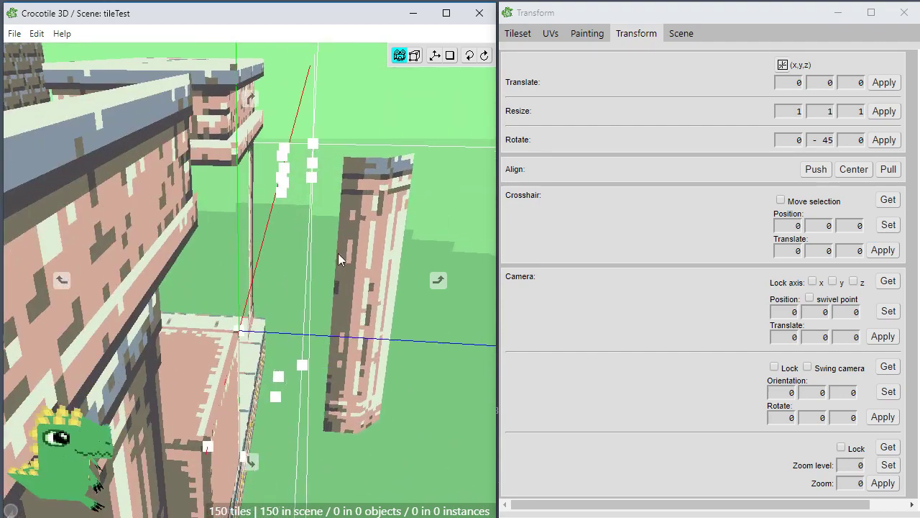
left_click(825, 141)
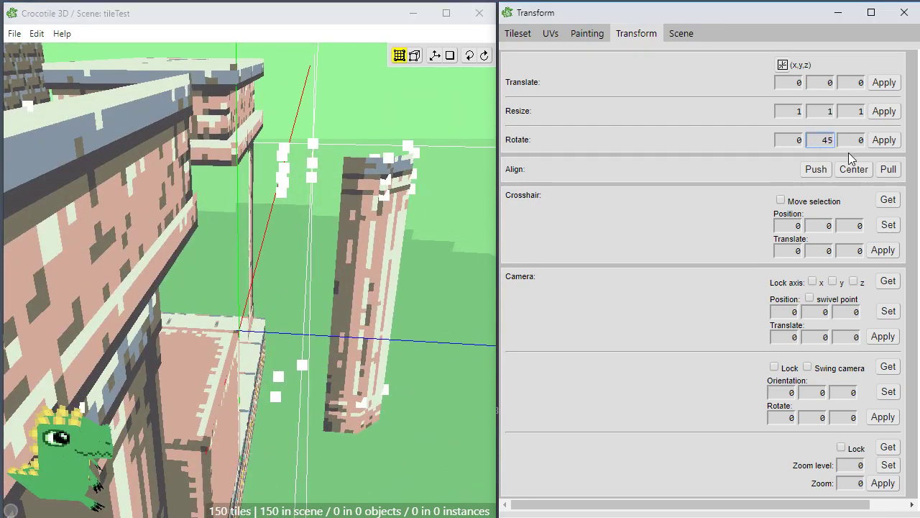
left_click(880, 143)
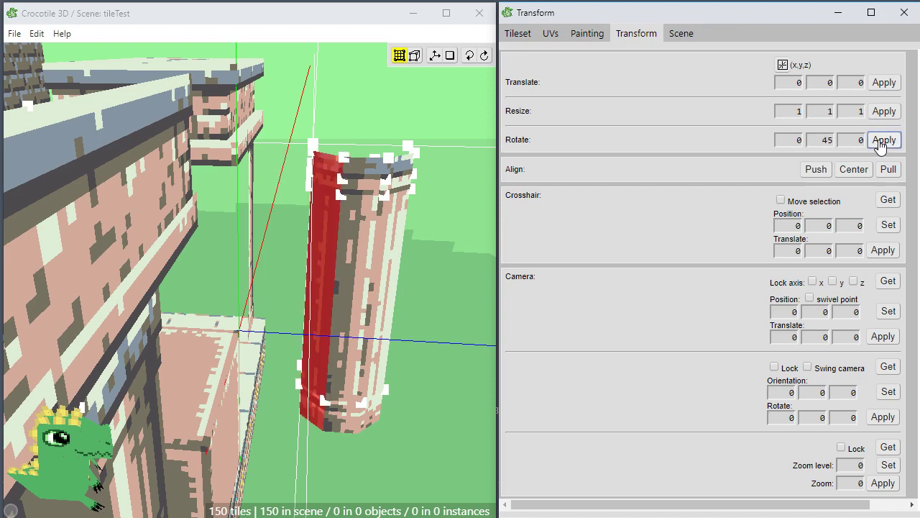
left_click(550, 230)
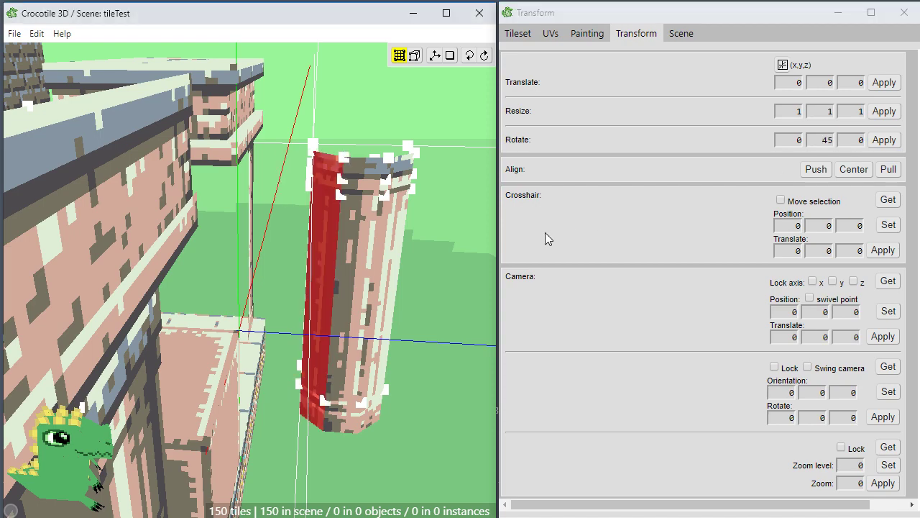
left_click(450, 290)
Examine the closed eight-sided column from several sides and distances beside the smaller columns of the ruins.
key("space")
left_click_drag(291, 351, 251, 327)
scroll(280, 334, "down", 3)
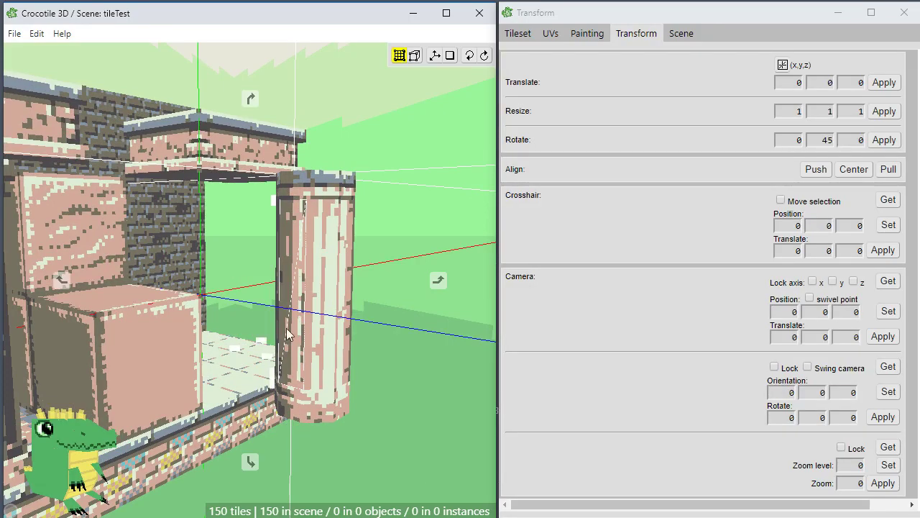
middle_click_drag(289, 334, 209, 253)
scroll(308, 317, "up", 2)
scroll(277, 258, "down", 3)
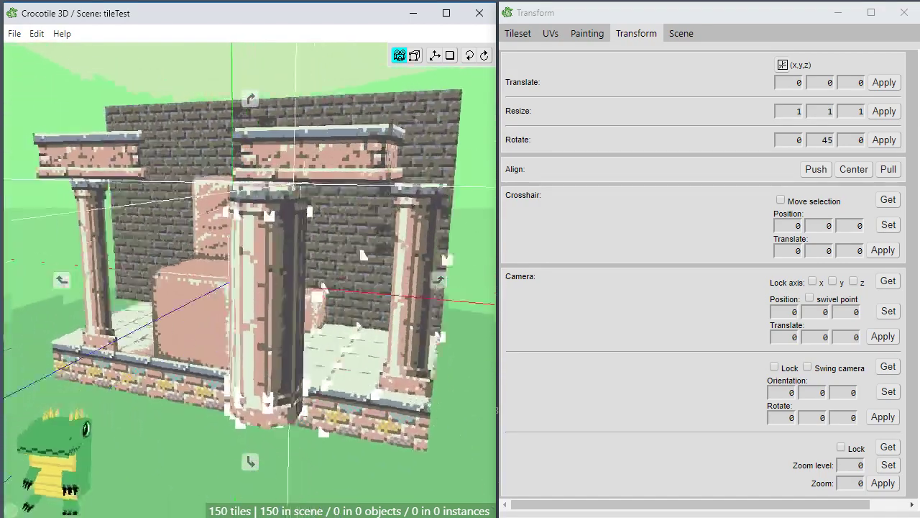
middle_click_drag(231, 325, 290, 338)
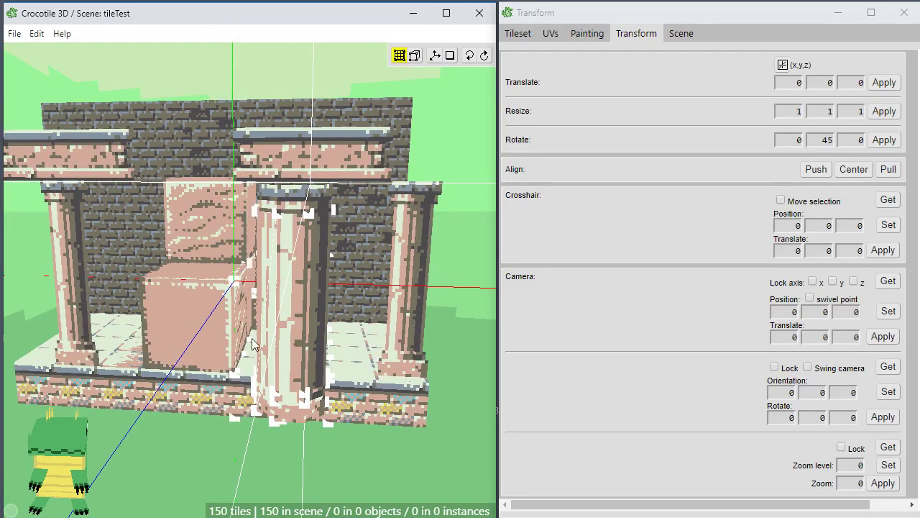
scroll(294, 291, "up", 3)
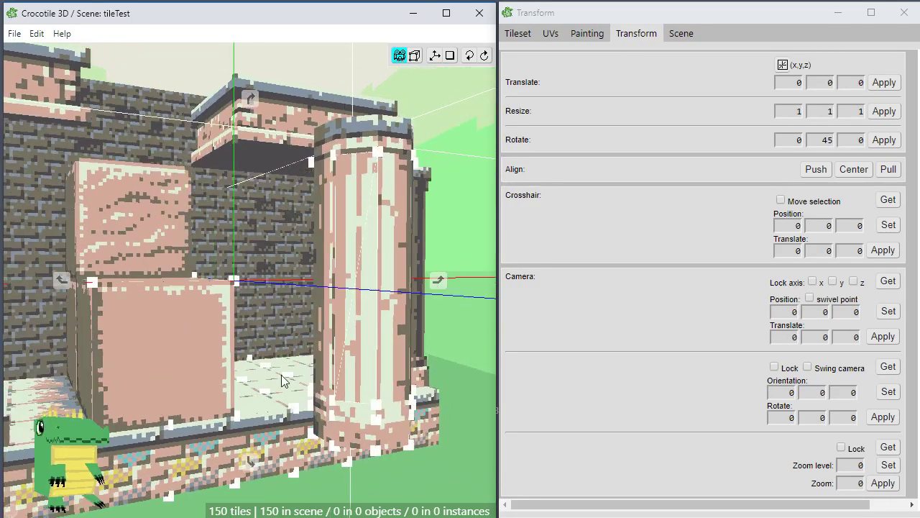
middle_click_drag(308, 285, 277, 294)
scroll(313, 283, "up", 2)
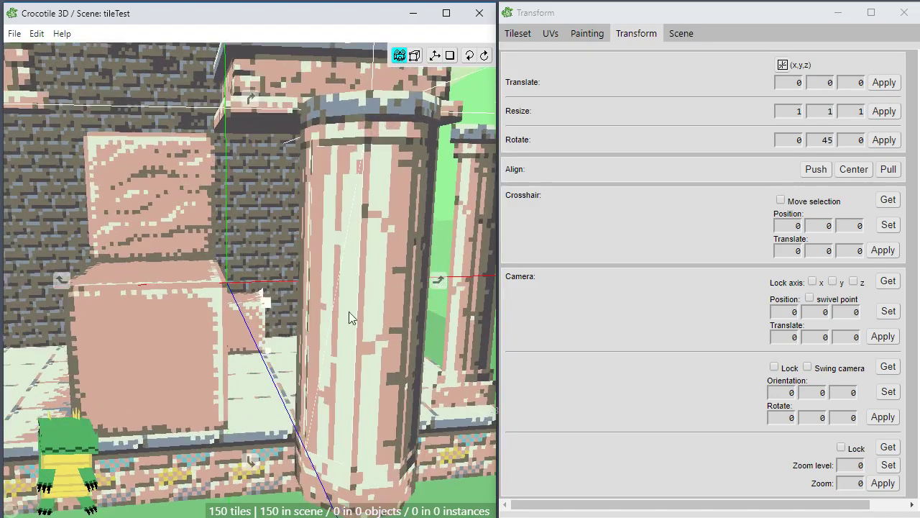
Select the column's tiles around its sides and back, from the upper bands down to the base.
middle_click_drag(353, 320, 291, 321)
key("Return")
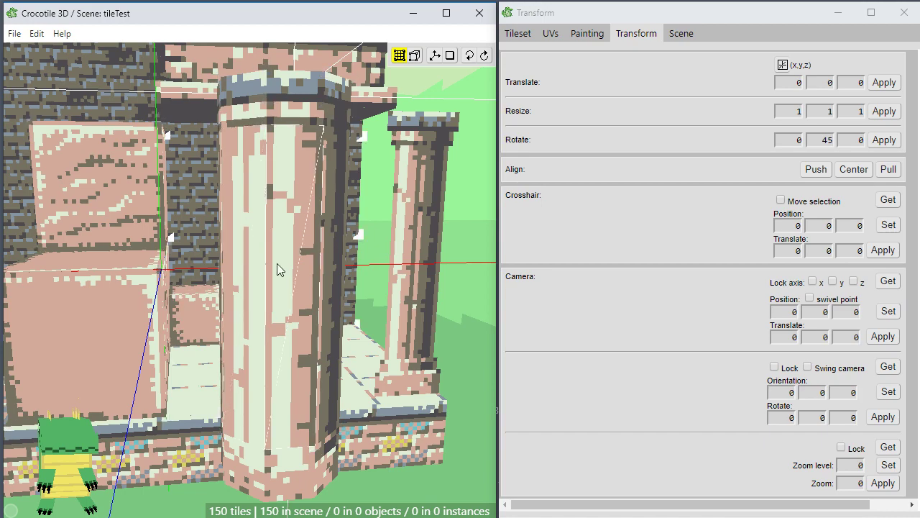
scroll(260, 290, "down", 2)
middle_click_drag(260, 290, 414, 256)
key("Return")
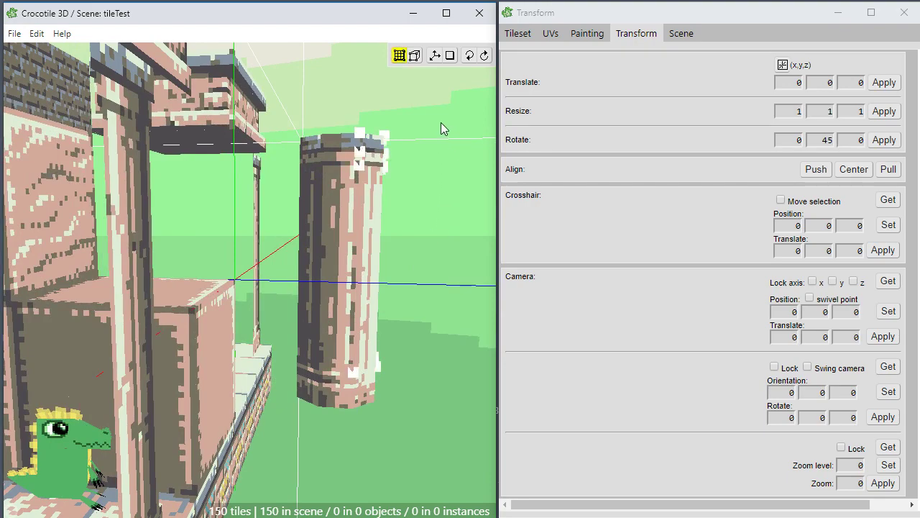
left_click_drag(435, 109, 300, 413)
middle_click_drag(300, 413, 137, 248)
left_click_drag(60, 104, 196, 411, "shift")
middle_click_drag(203, 442, 167, 460)
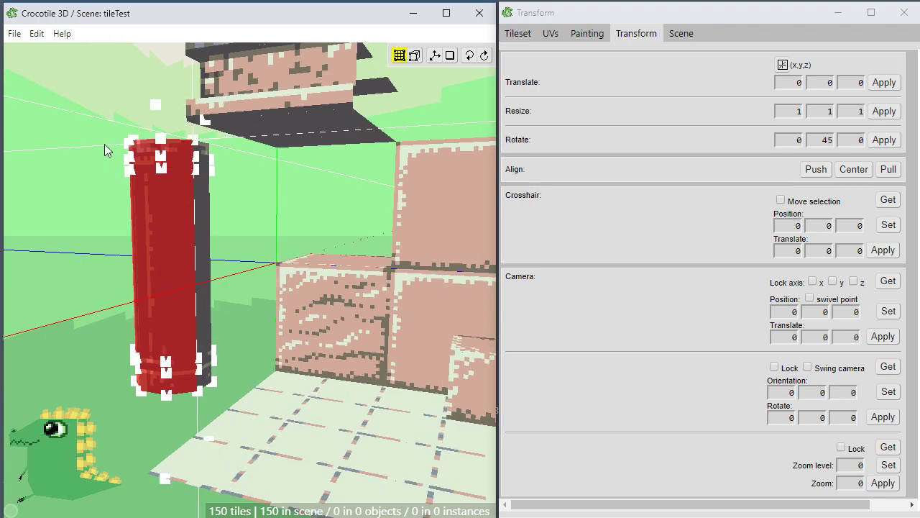
left_click_drag(105, 144, 228, 376, "shift")
middle_click_drag(230, 379, 248, 422)
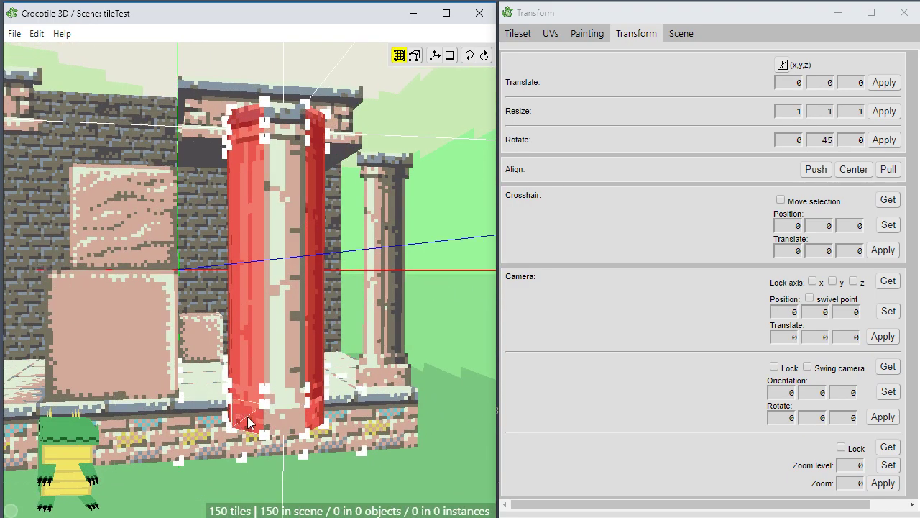
Add the remaining front tiles of the column's base, shaft and upper band to the selection.
left_click(275, 411, "shift")
left_click(281, 325, "shift")
left_click(286, 128, "shift")
middle_click_drag(290, 165, 252, 216)
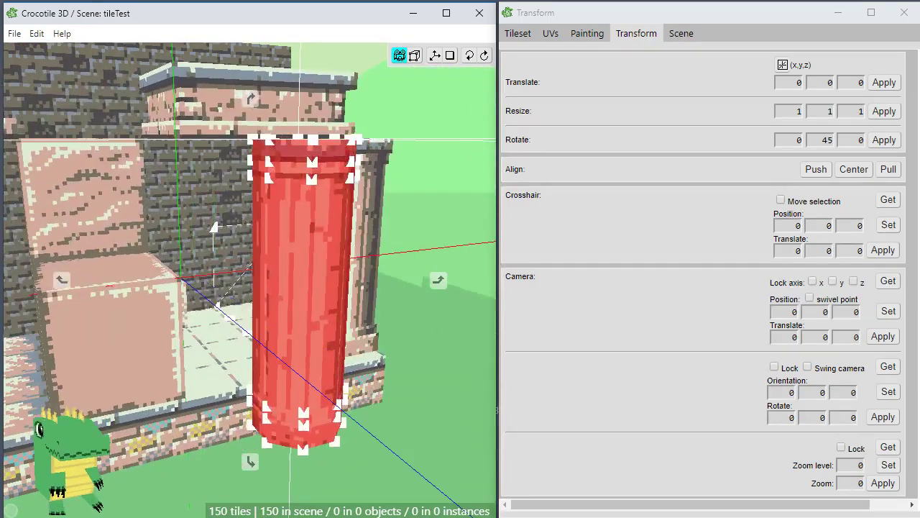
middle_click_drag(353, 318, 362, 285)
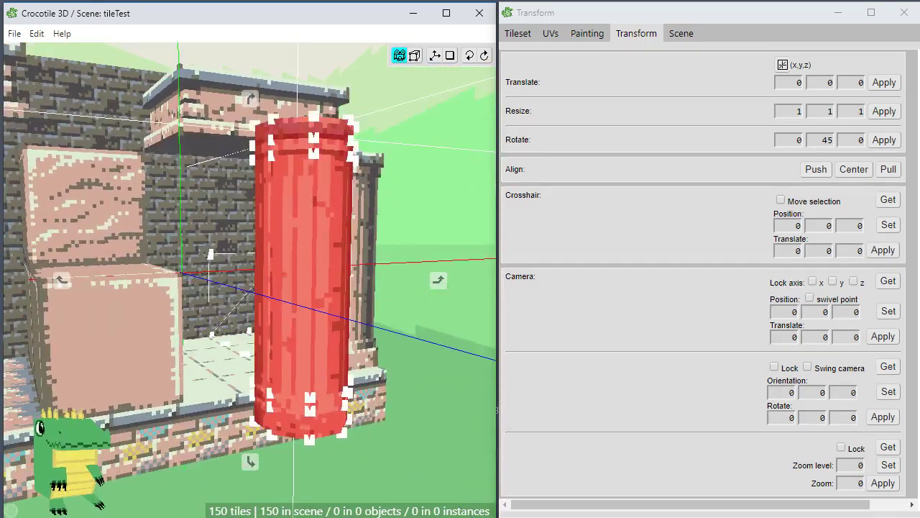
Place the crosshair at the column's bottom front corner and clear the selection.
right_click(313, 440)
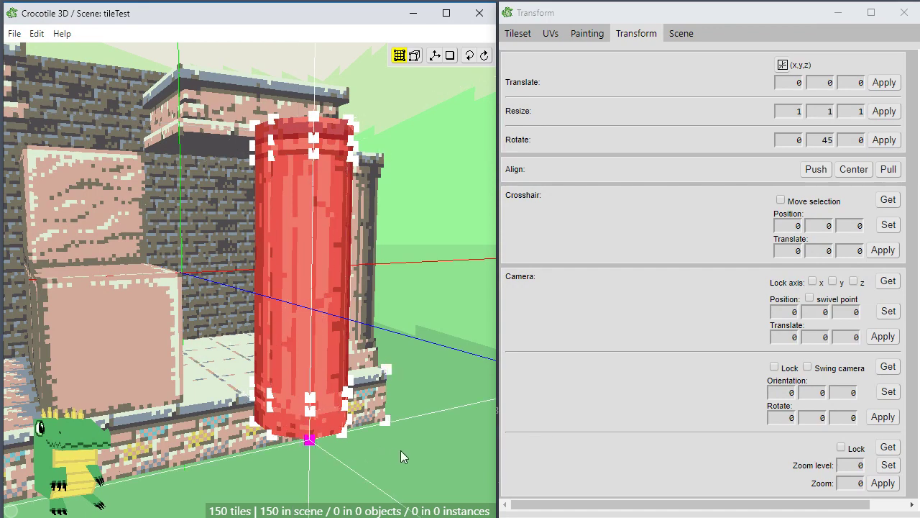
scroll(400, 450, "up", 3)
middle_click_drag(401, 450, 382, 457)
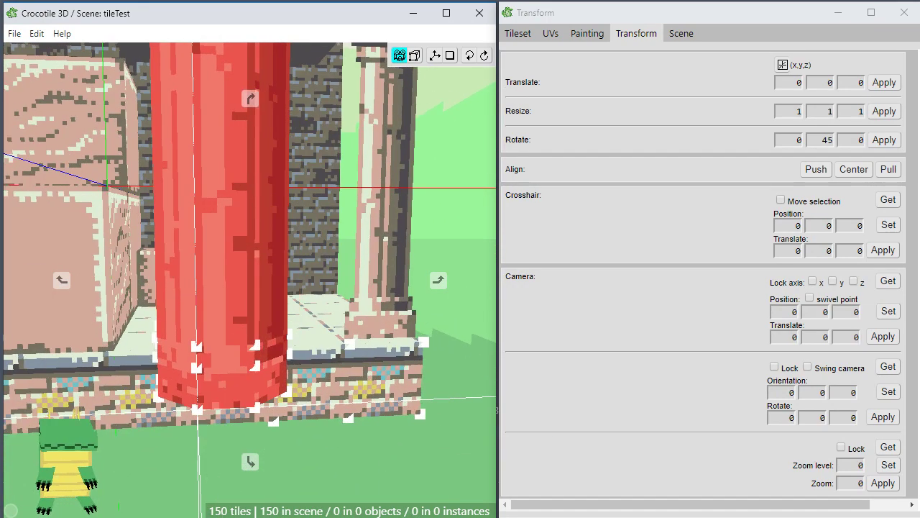
key("d")
key("a")
left_click(383, 458)
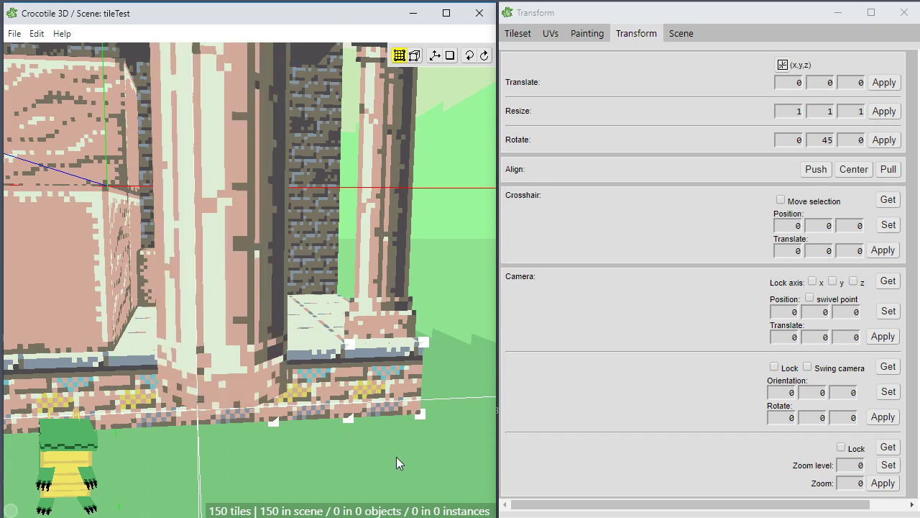
Reselect the column's shaft and lower band tiles all the way around.
middle_click_drag(338, 449, 254, 164)
left_click_drag(255, 84, 446, 422)
middle_click_drag(417, 399, 188, 330)
left_click_drag(99, 332, 270, 424)
middle_click_drag(272, 425, 173, 297)
left_click_drag(144, 239, 245, 324)
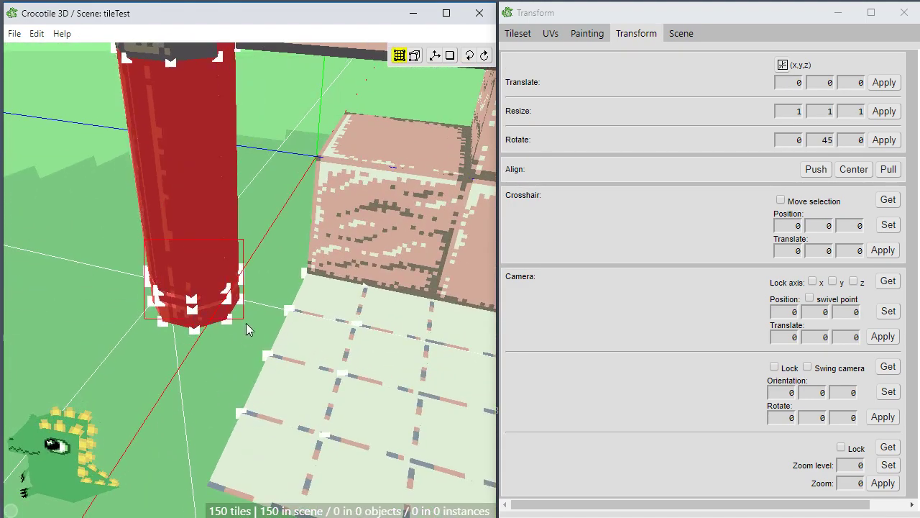
Extend the selection to the upper band tiles so that the entire column is selected.
middle_click_drag(229, 318, 272, 393)
left_click_drag(110, 76, 273, 205)
middle_click_drag(148, 233, 216, 200)
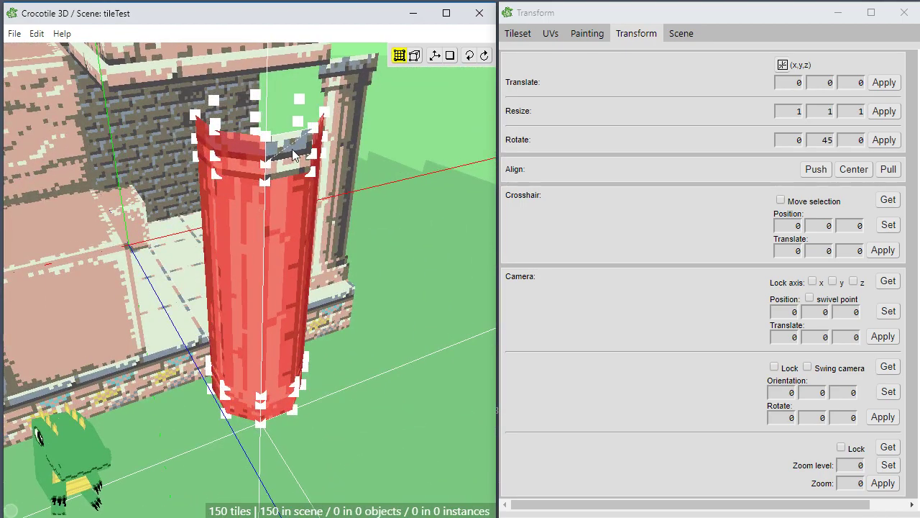
middle_click_drag(291, 171, 280, 155)
middle_click_drag(285, 280, 292, 251)
scroll(279, 291, "up", 2)
key("Return")
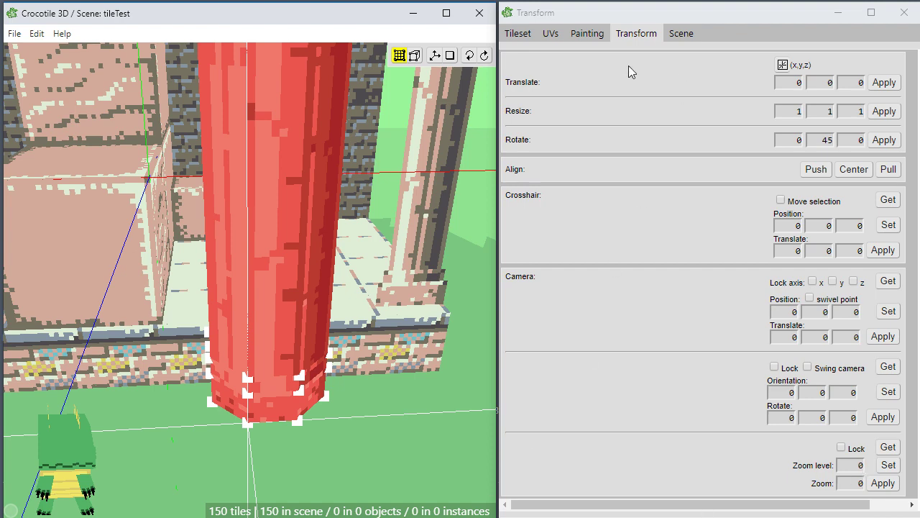
Set the crosshair's movement increment to 4 and shift it along X to the middle of the column's front base edge.
left_click(517, 36)
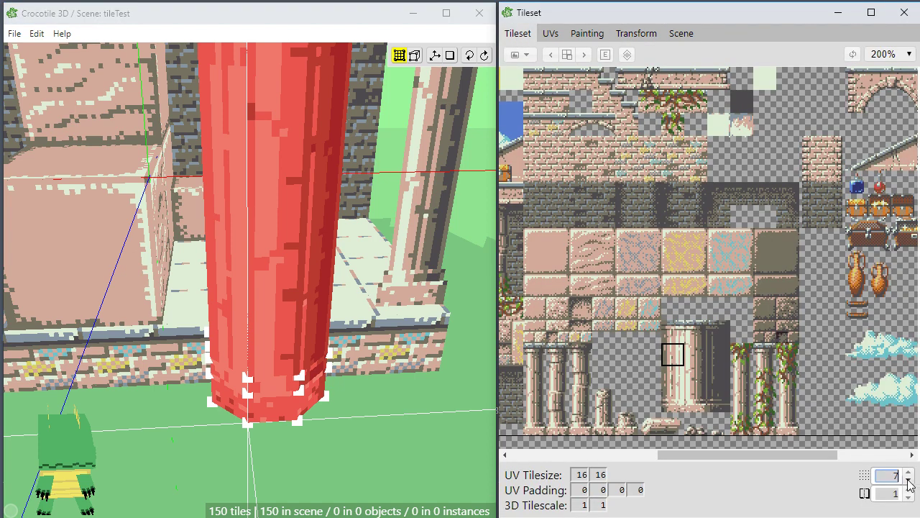
left_click(427, 435)
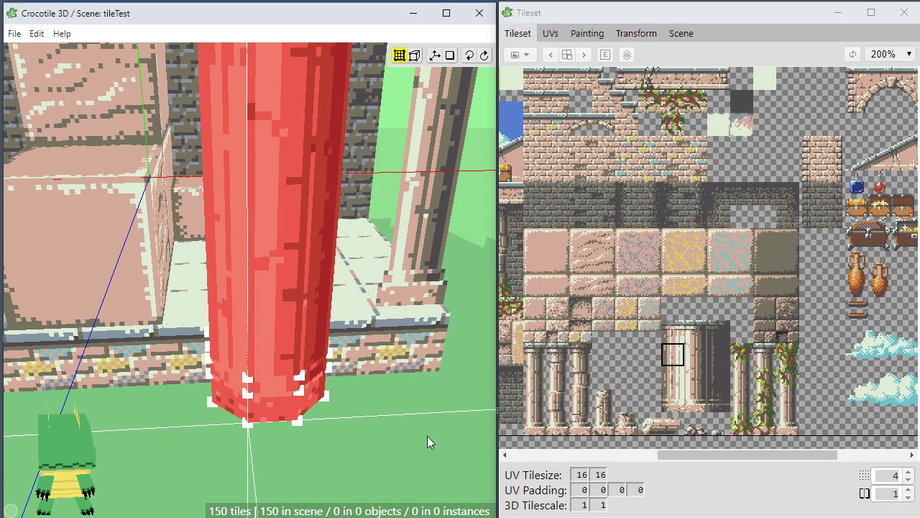
key("d")
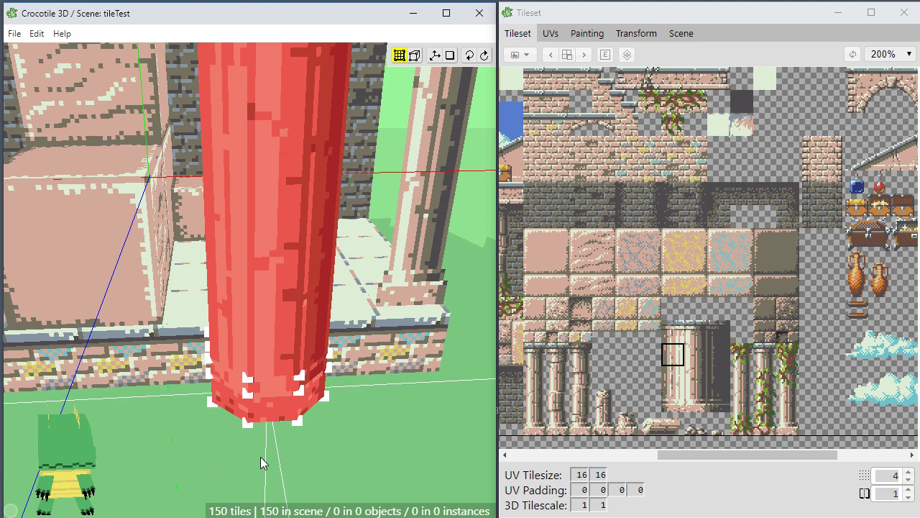
middle_click_drag(261, 456, 305, 441)
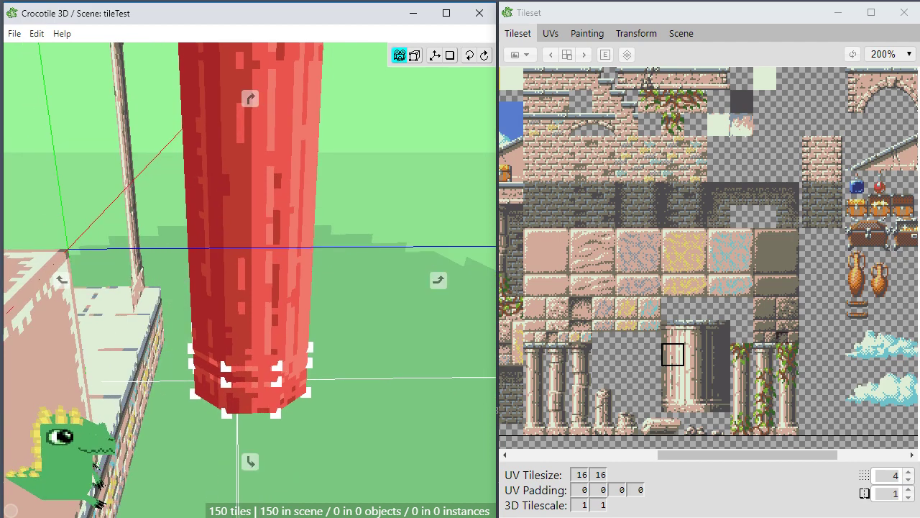
Set the movement increment to 2 and shift the crosshair along Z beneath the column.
left_click(908, 480)
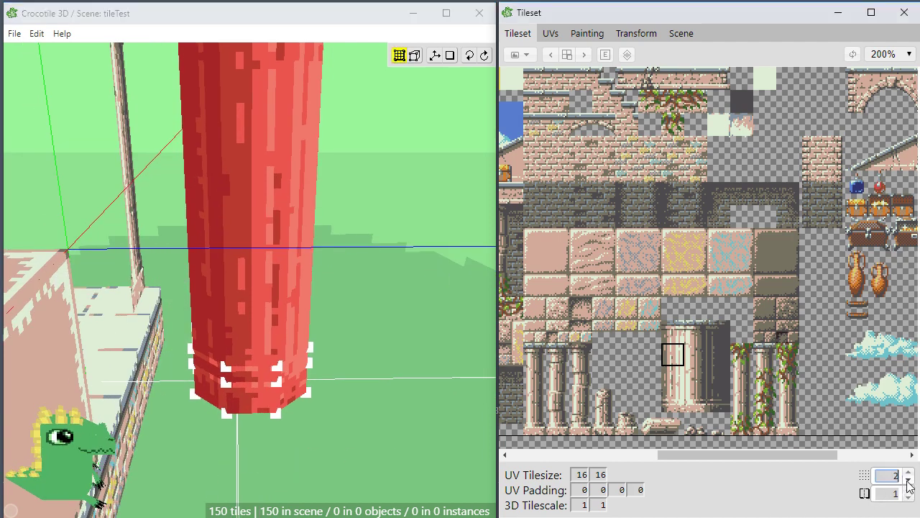
left_click(402, 448)
key("d")
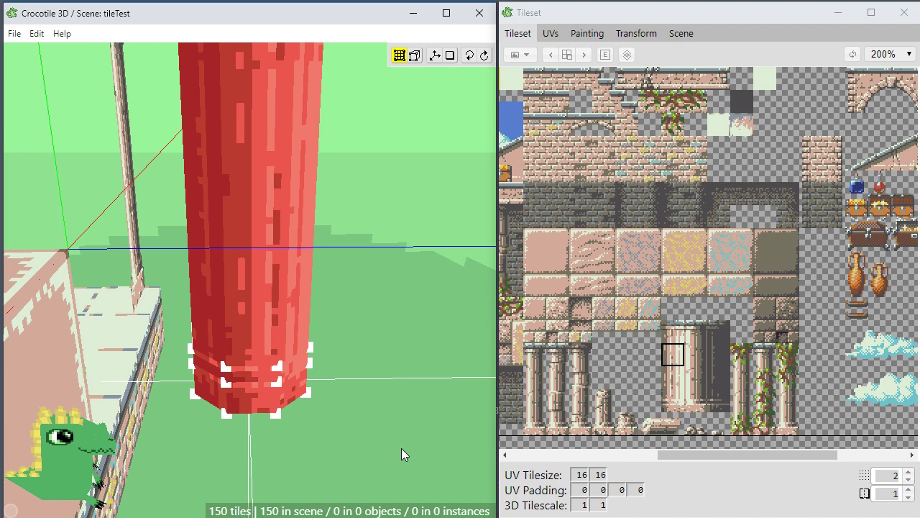
key("space")
left_click_drag(378, 469, 369, 462)
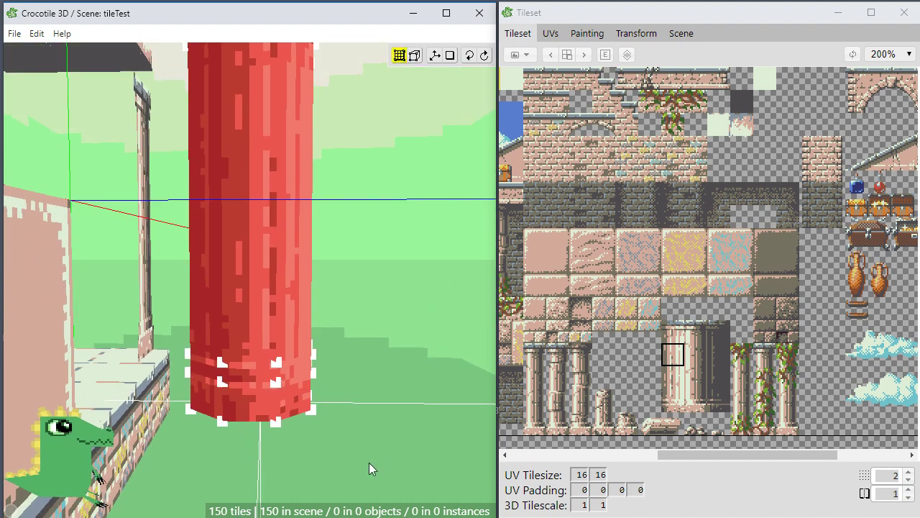
Move the crosshair along Z to a corner of the column's side base edge.
scroll(369, 463, "up", 4)
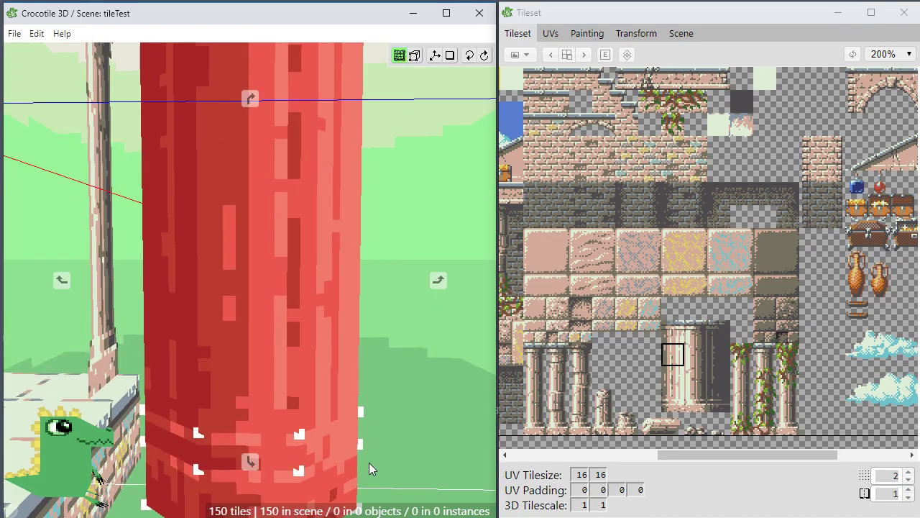
key("space")
right_click_drag(368, 462, 388, 271)
scroll(369, 462, "up", 2)
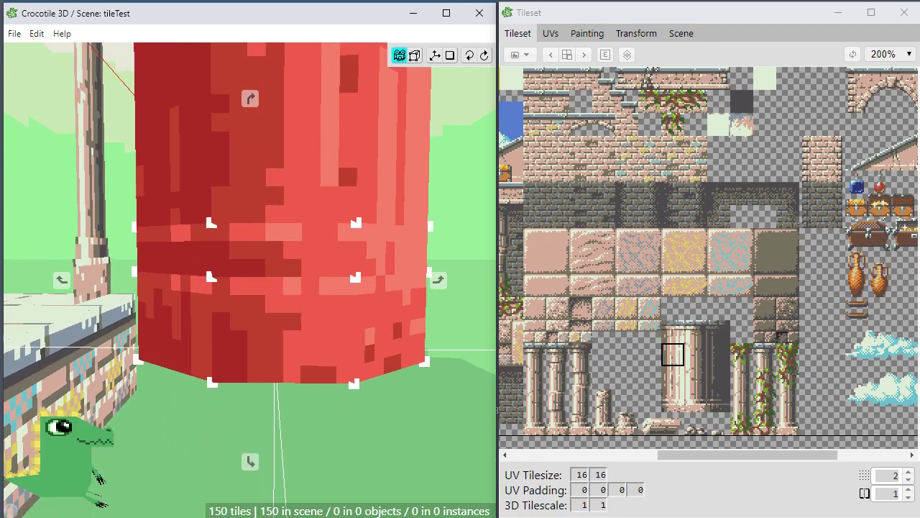
right_click_drag(368, 462, 363, 426)
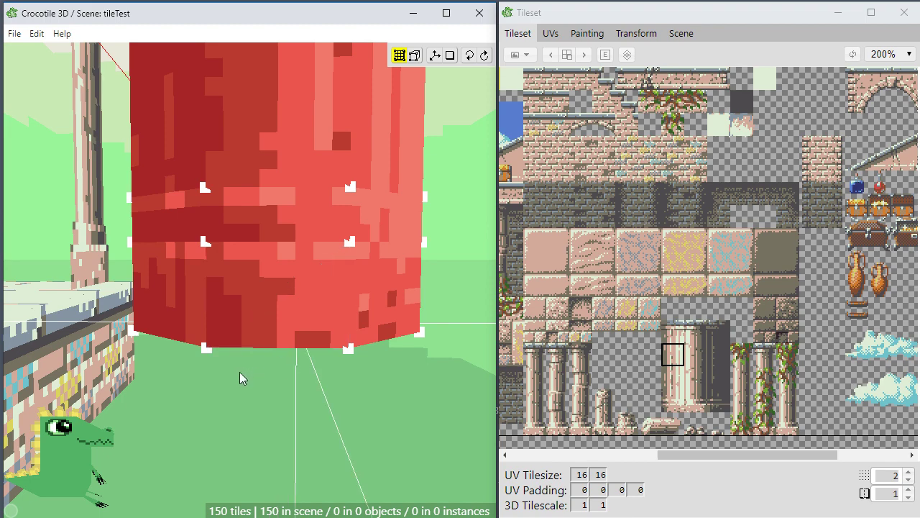
key("space")
left_click_drag(249, 377, 285, 389)
key("space")
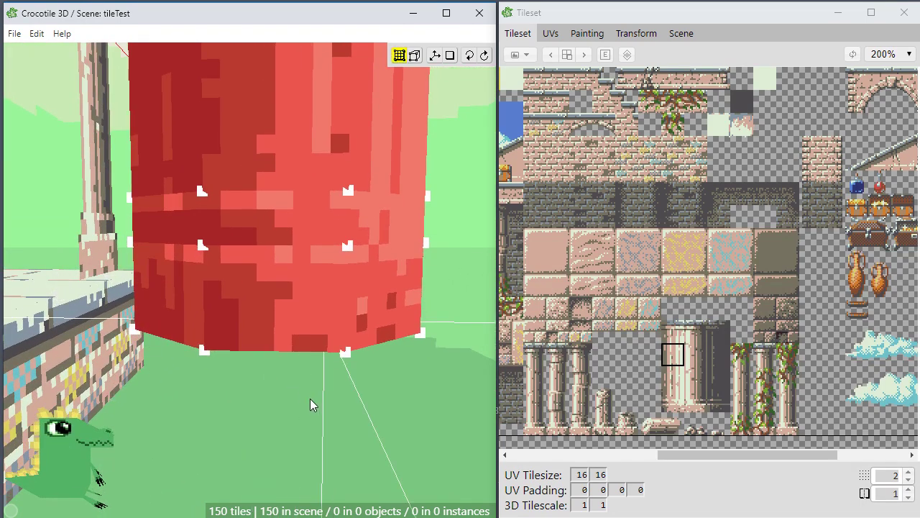
Step the crosshair along Z to the opposite base corner and back to the middle of the column.
key("a")
key("a")
key("a")
key("a")
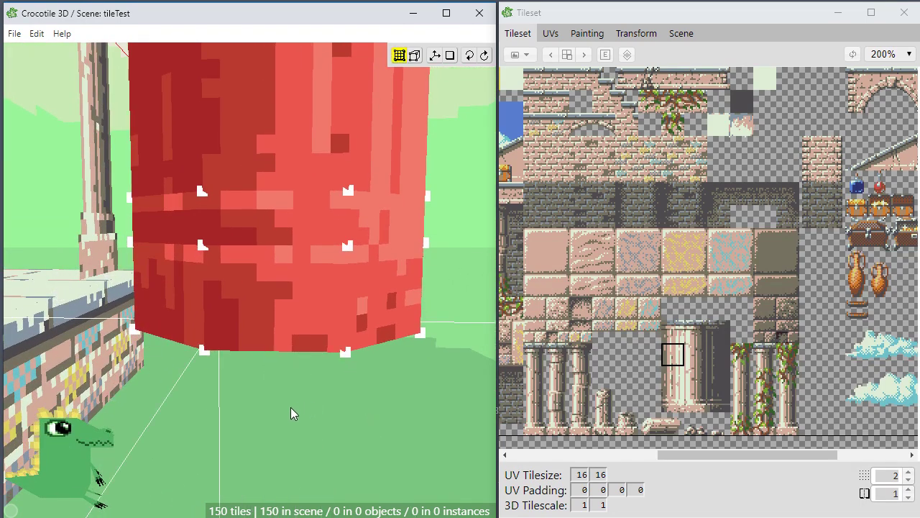
key("d")
key("d")
key("d")
key("a")
scroll(291, 406, "down", 2)
scroll(292, 405, "down", 1)
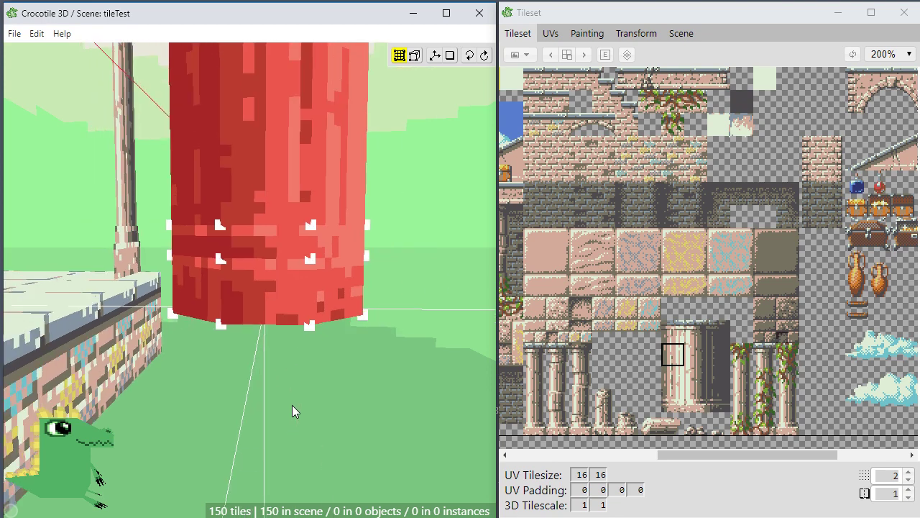
Set the crosshair's movement increment to 1 and check its centring beneath the whole column.
key("space")
mouse_move(293, 405)
left_mouse_down()
mouse_move(327, 404)
mouse_move(280, 401)
left_mouse_up()
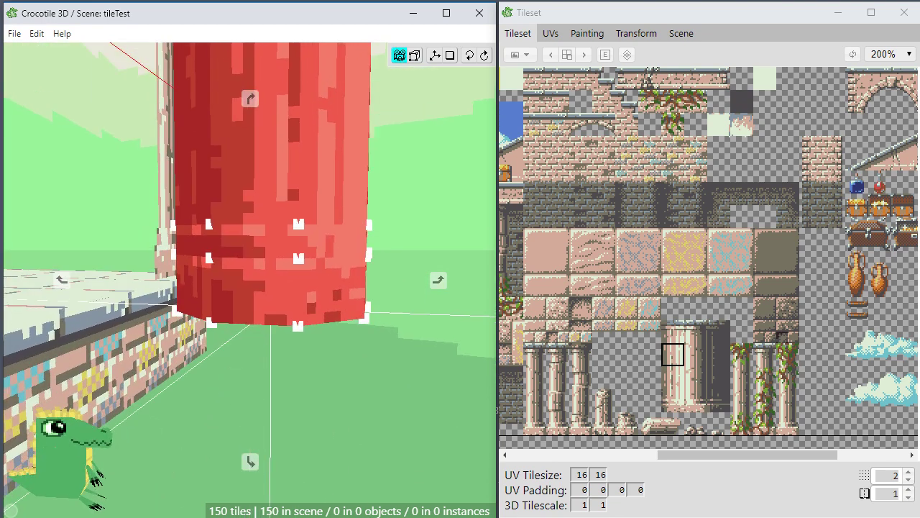
key("Tab")
left_click(909, 479)
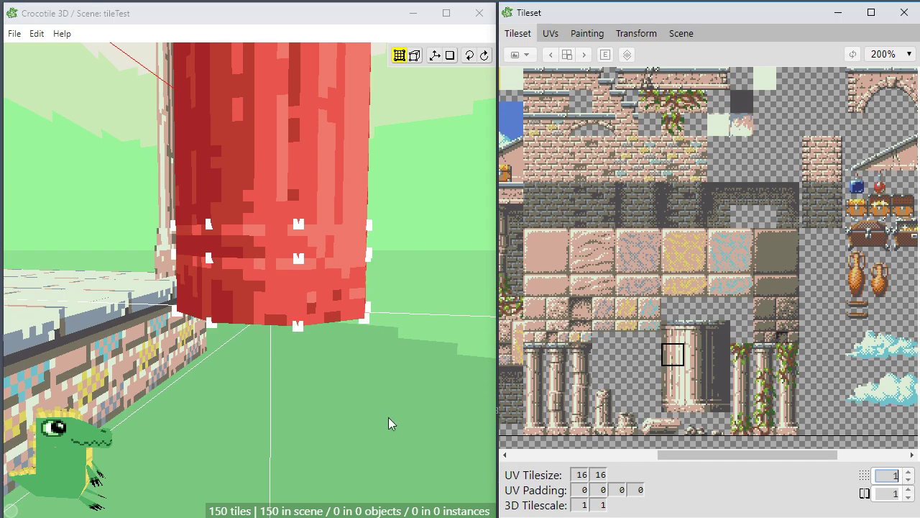
right_click_drag(296, 418, 301, 417)
scroll(301, 418, "down", 3)
right_click_drag(308, 386, 326, 296)
scroll(304, 390, "down", 2)
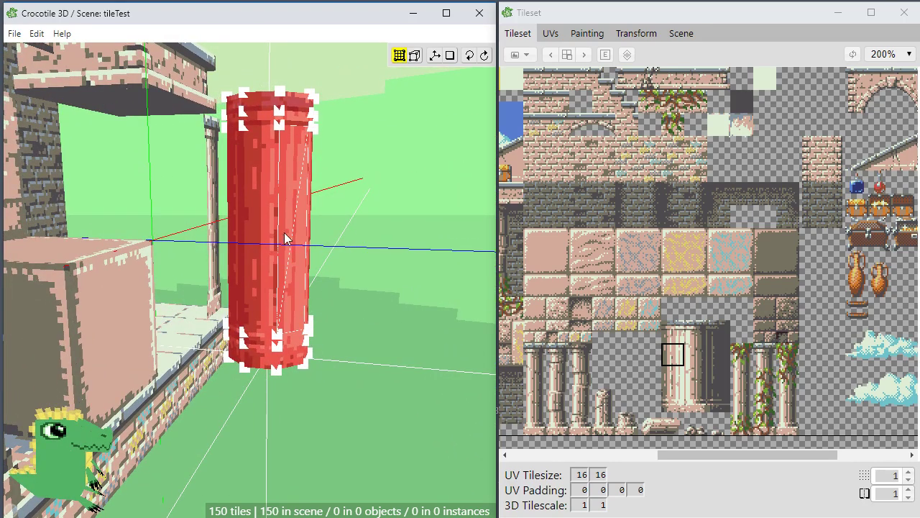
Create an object from the selected faces of the column.
key("space")
key("space")
key("space")
key("space")
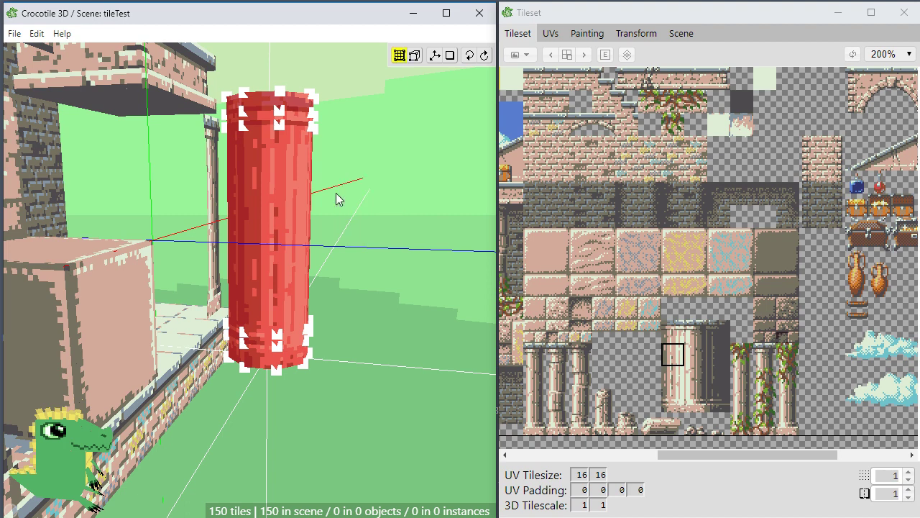
right_click(286, 221)
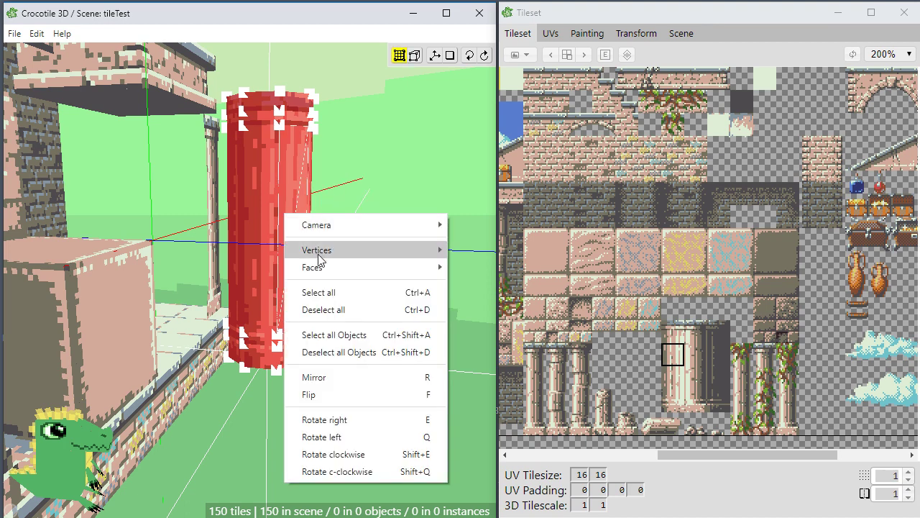
mouse_move(318, 266)
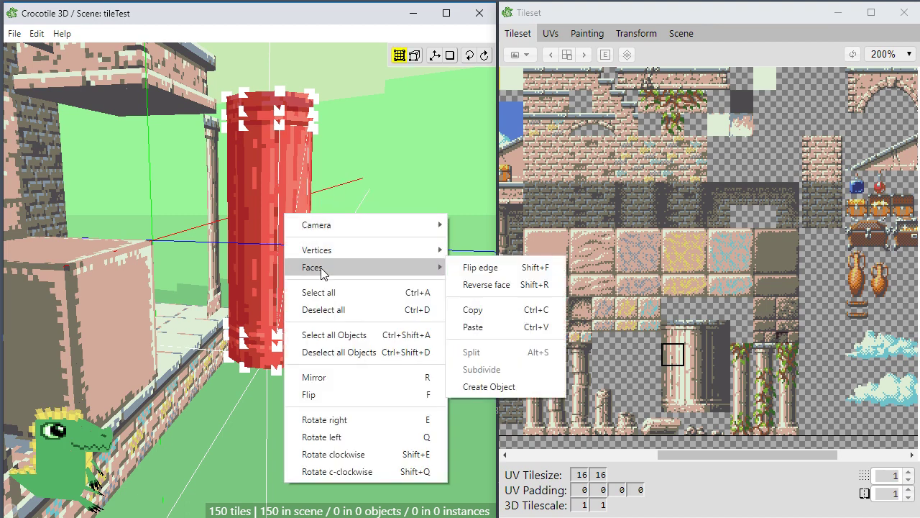
left_click(492, 388)
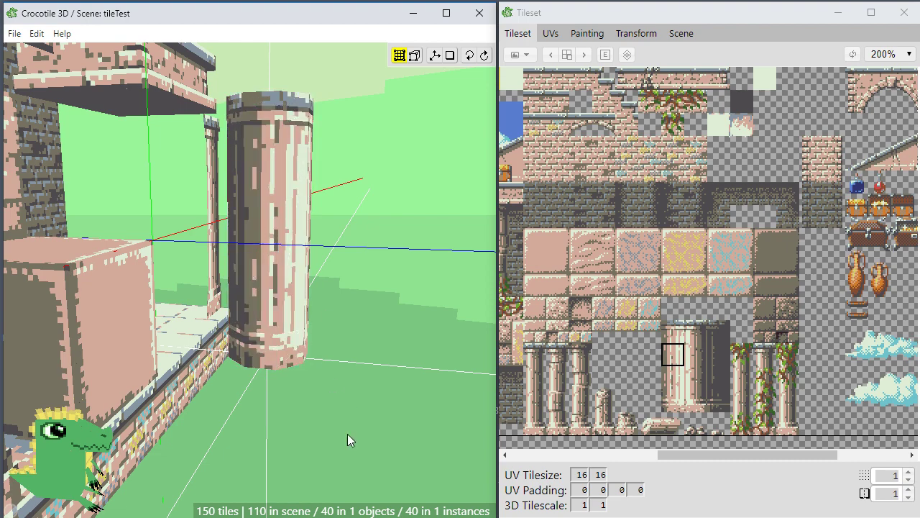
Rename the new column object in the scene list as pillar.
middle_click_drag(347, 434, 352, 424)
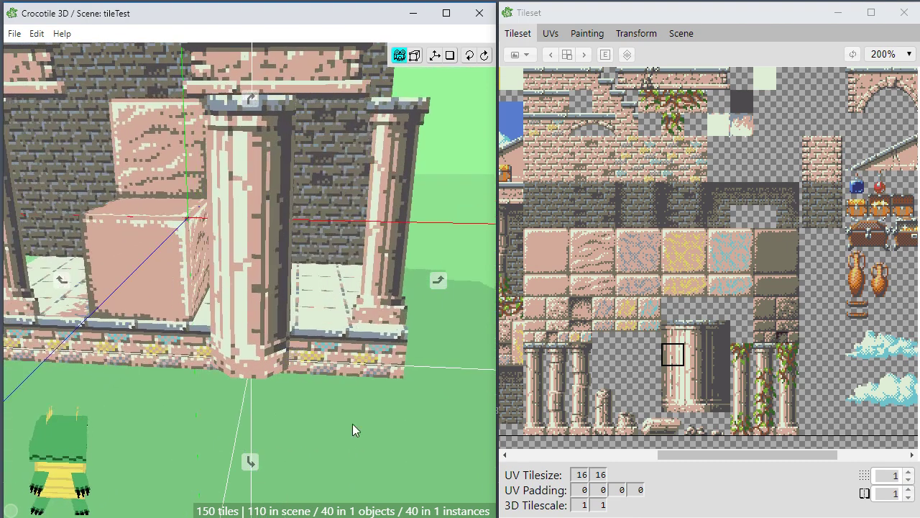
left_click(680, 35)
double_click(572, 84)
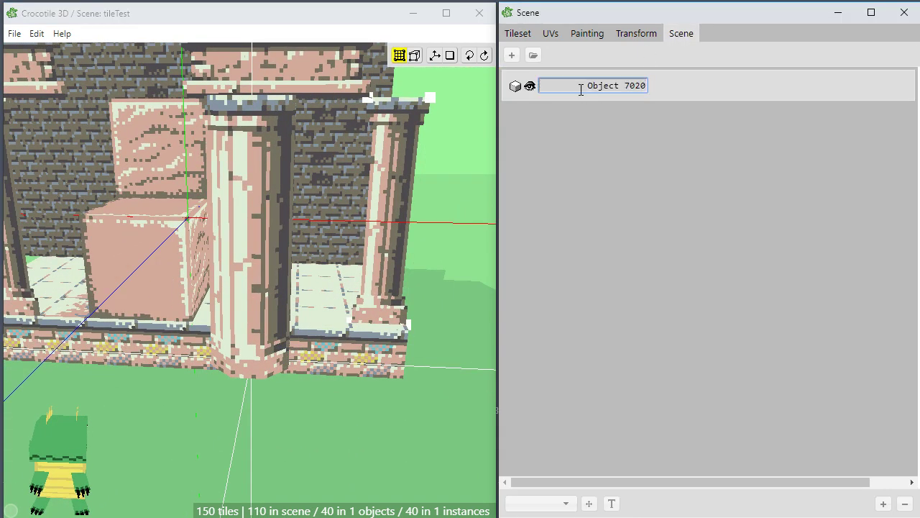
key("BackSpace")
type("pila")
key("BackSpace")
type("lar")
key("Return")
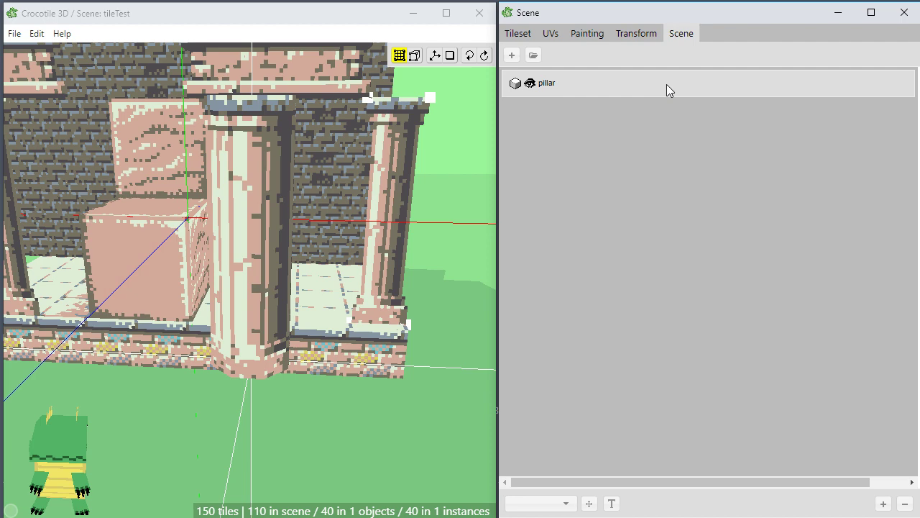
Place several copies of the pillar object in the open space around the building.
right_click_drag(324, 396, 302, 427)
scroll(302, 427, "down", 2)
left_click(573, 86)
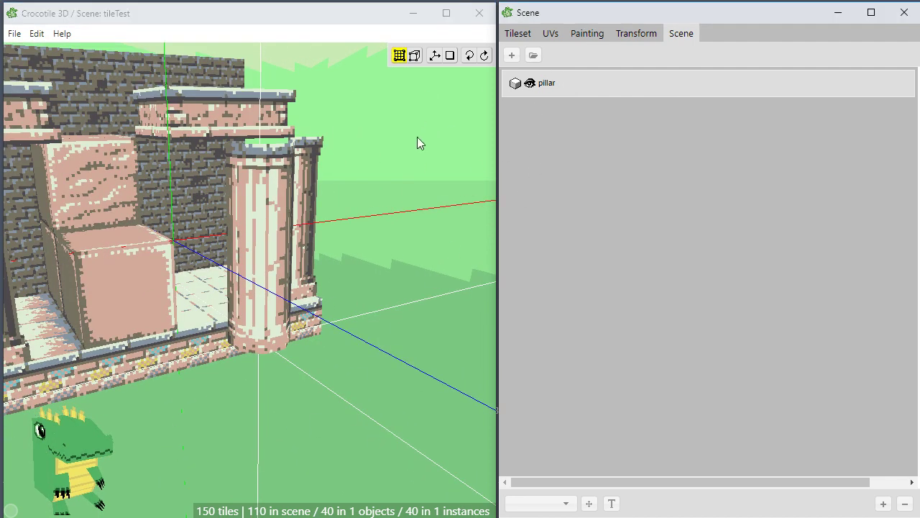
left_click(414, 147)
key("Return")
left_click(322, 360)
left_click(416, 296)
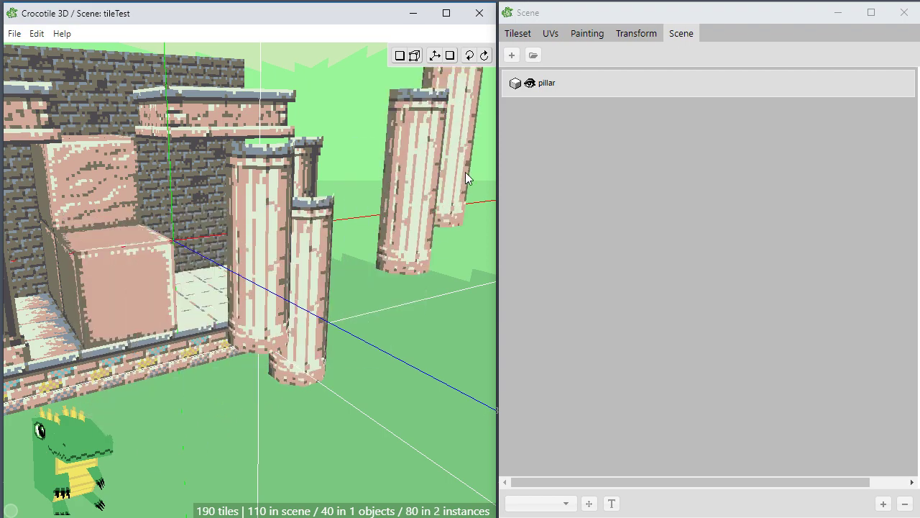
left_click(465, 172)
right_click_drag(350, 311, 252, 288)
left_click_drag(432, 353, 354, 382)
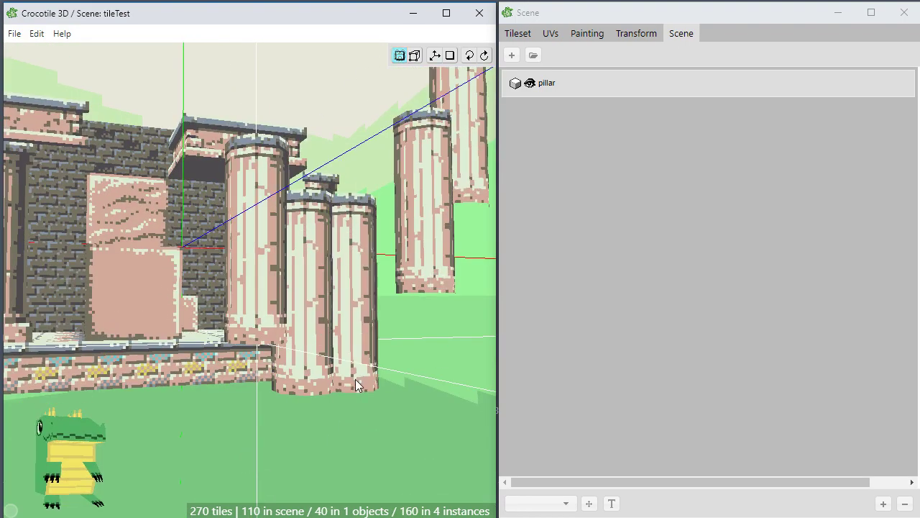
Undo the extra pillar placements and try rotating the preview of the next copy.
key("ctrl+z")
key("ctrl+z")
key("ctrl+z")
key("e")
key("q")
key("q")
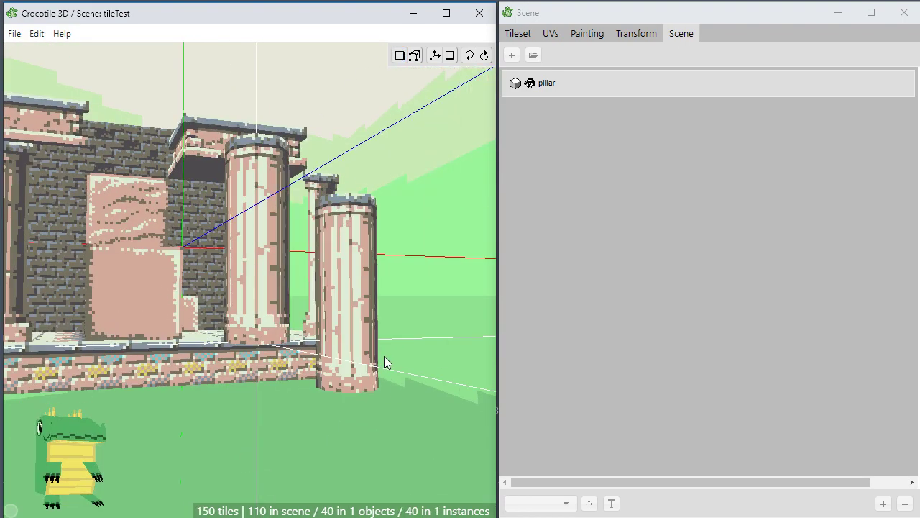
key("e")
left_click_drag(384, 355, 399, 311)
left_click_drag(354, 348, 317, 282)
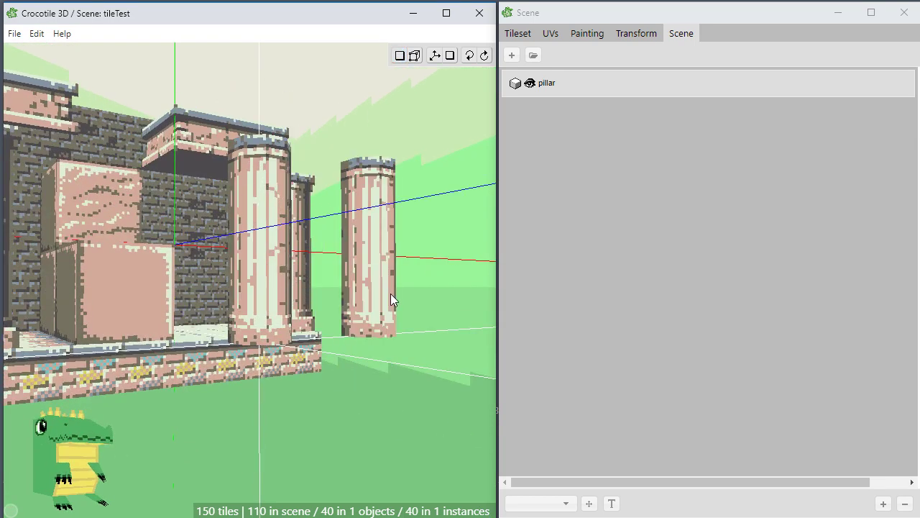
Place a single column tile from the tileset in front of the building and erase it.
left_click(515, 35)
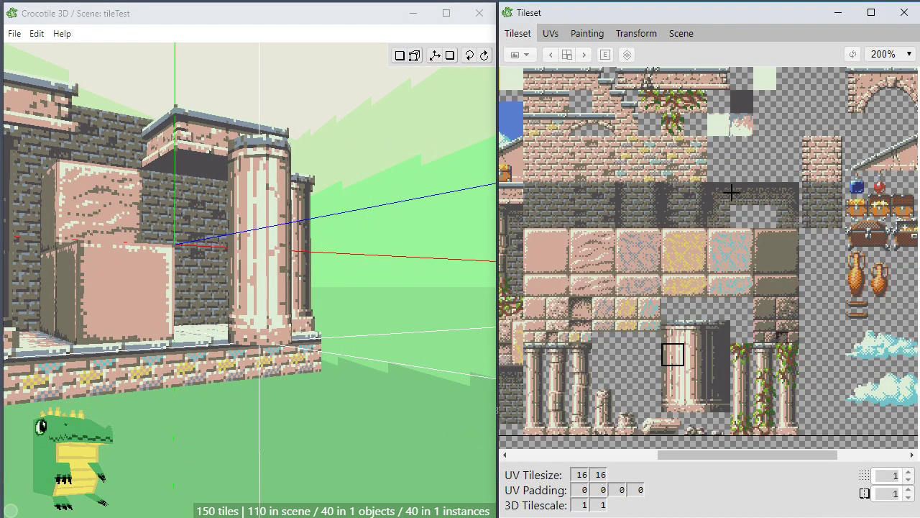
left_click(285, 406)
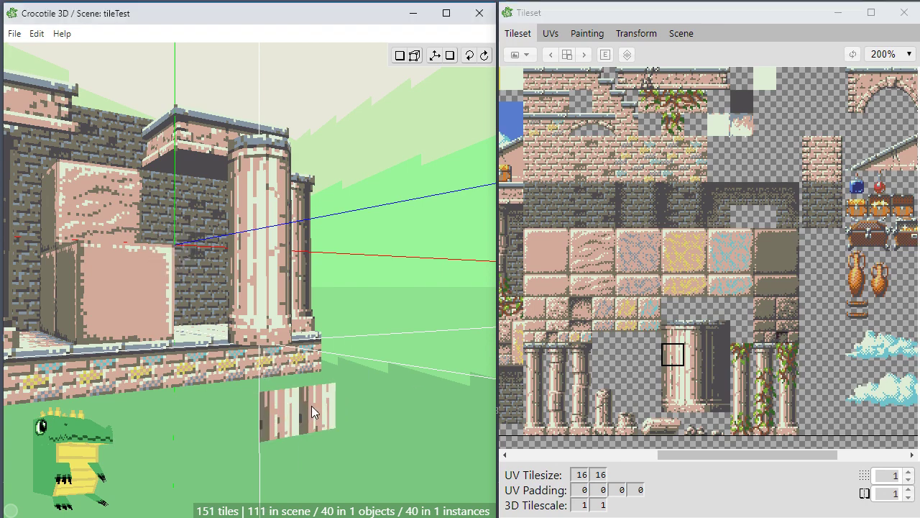
right_click(271, 408)
Select the pillar instance at the building's corner and open the object for editing.
key("space")
key("Tab")
left_click_drag(380, 342, 442, 281)
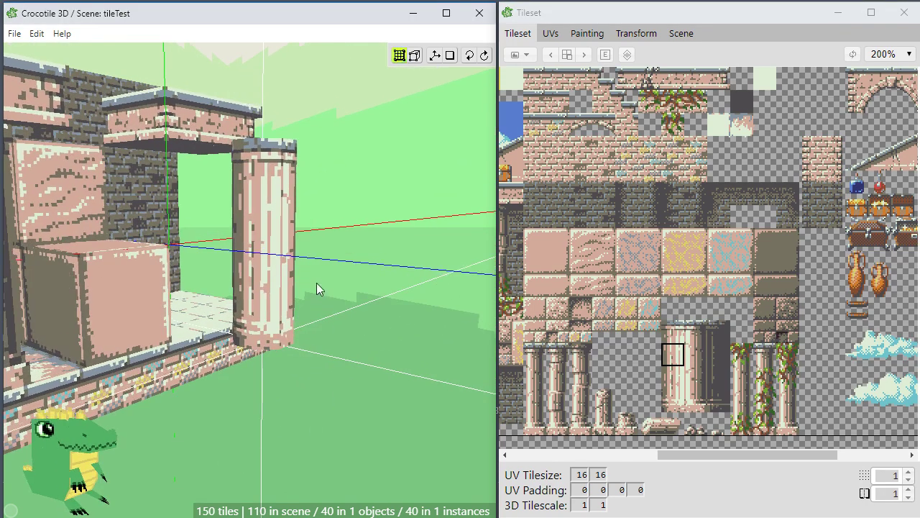
left_click(255, 257)
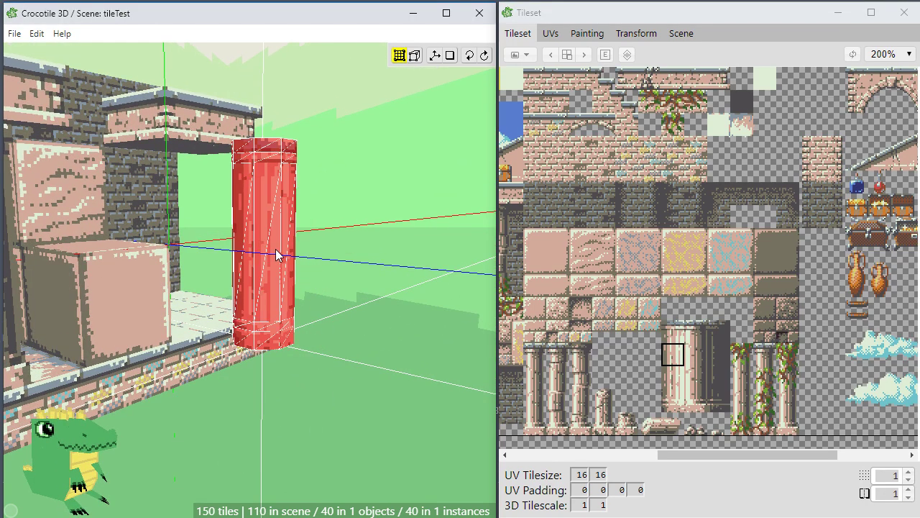
key("Tab")
scroll(357, 257, "up", 4)
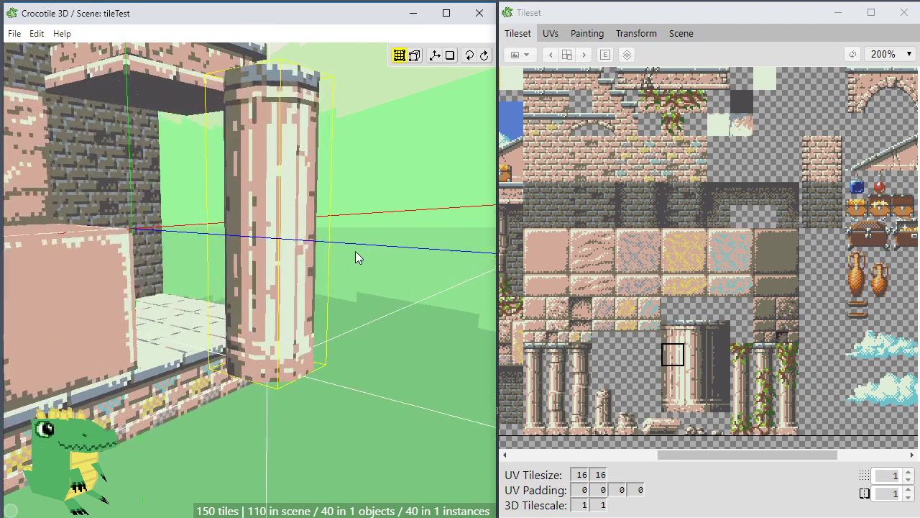
Examine the opened pillar object up close, from its cap to its base and around its sides.
key("space")
right_click_drag(392, 129, 402, 202)
key("v")
key("space")
mouse_move(420, 237)
left_mouse_down()
mouse_move(323, 291)
mouse_move(370, 289)
mouse_move(416, 302)
mouse_move(377, 312)
mouse_move(351, 301)
mouse_move(450, 298)
mouse_move(335, 320)
left_mouse_up()
scroll(370, 289, "down", 2)
key("space")
scroll(351, 300, "up", 3)
key("space")
scroll(361, 314, "up", 2)
left_click_drag(371, 346, 362, 321)
key("space")
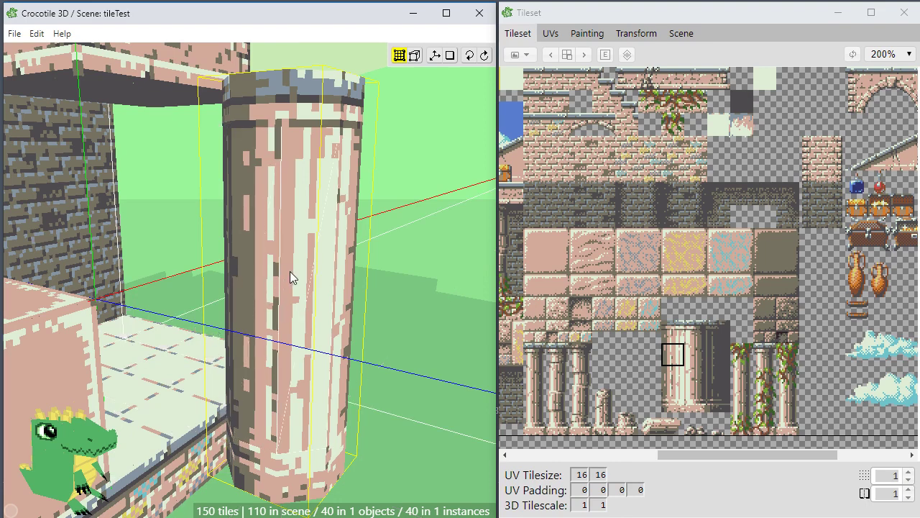
right_click(281, 135)
key("space")
left_click_drag(454, 279, 361, 293)
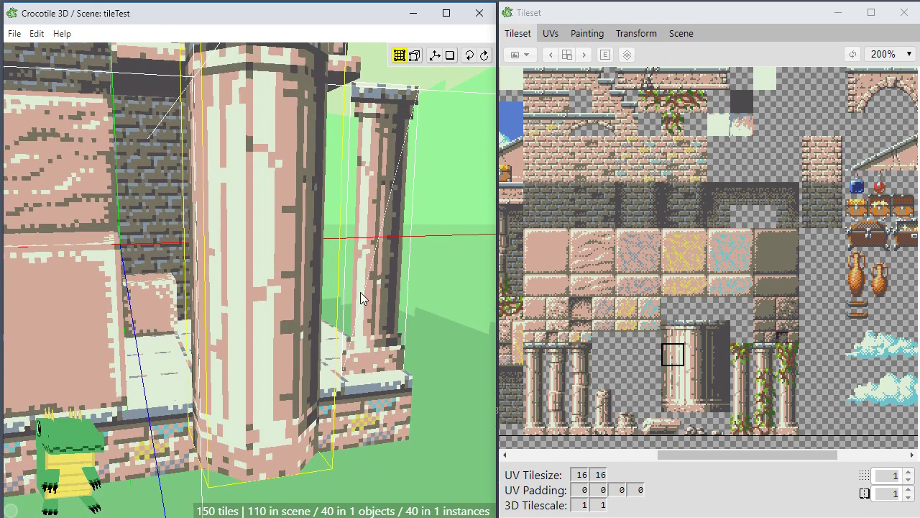
Select all the faces of the pillar object.
left_click(238, 242)
left_click_drag(275, 246, 299, 395)
left_click(273, 287)
left_click(236, 302, "shift")
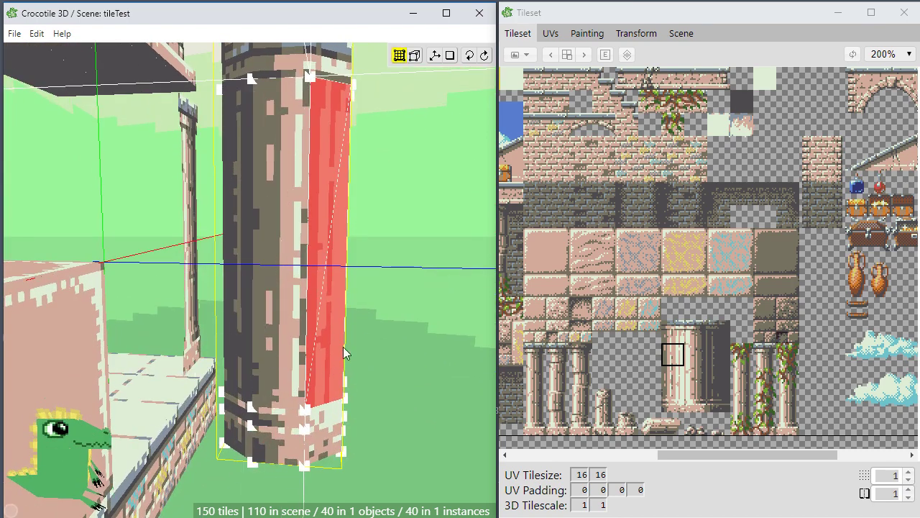
left_click(365, 333)
key("ctrl+a")
key("space")
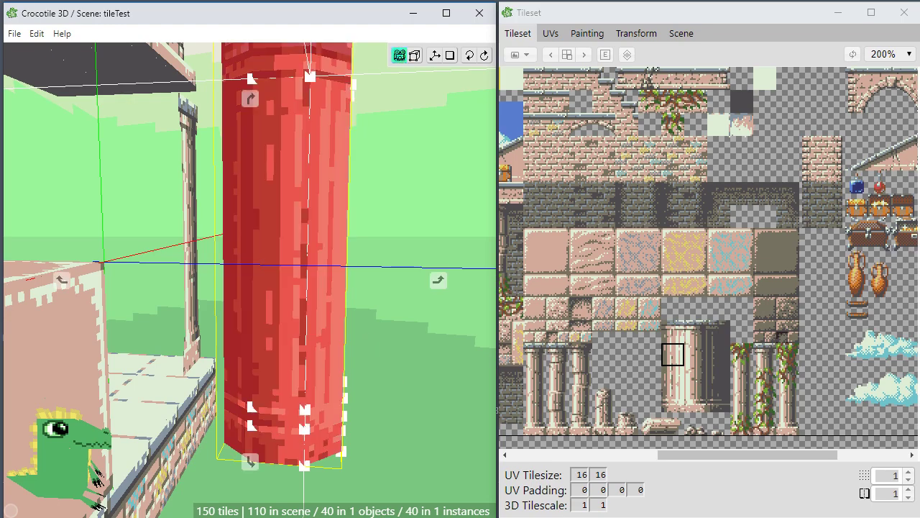
Deselect the faces of the base band all around the bottom of the pillar.
left_click_drag(365, 333, 403, 397)
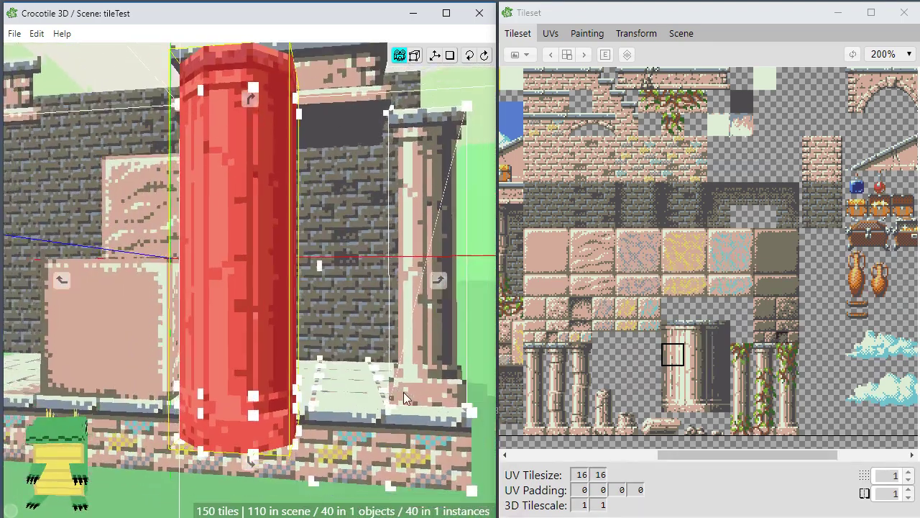
right_click_drag(404, 398, 365, 493)
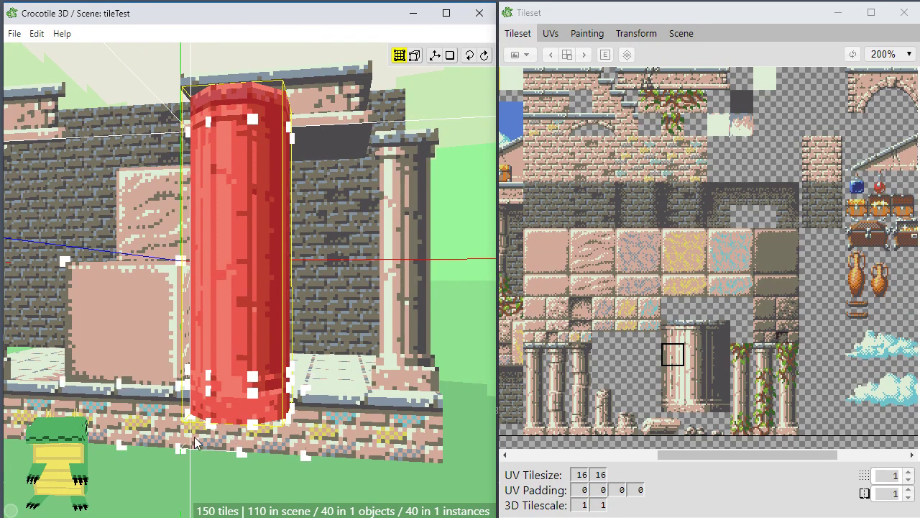
left_click_drag(167, 494, 333, 409, "ctrl")
middle_click_drag(333, 409, 252, 451)
left_click_drag(302, 402, 311, 397, "ctrl")
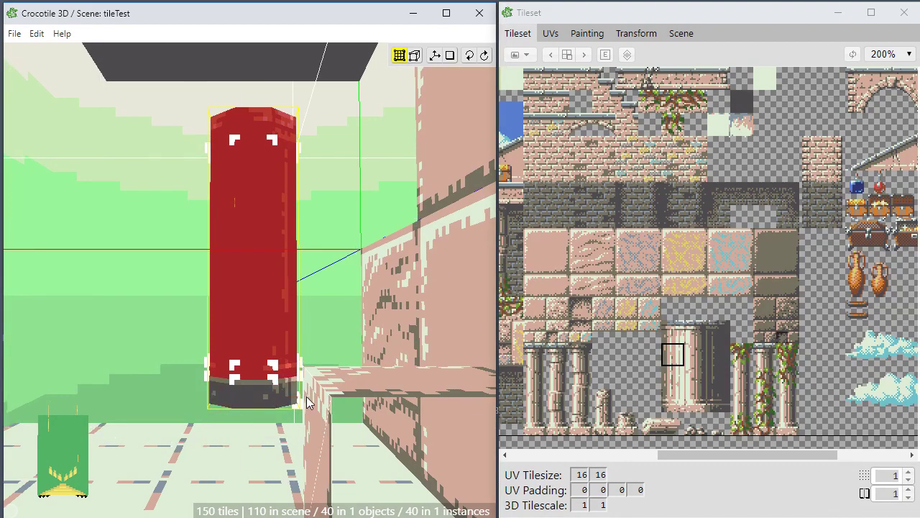
middle_click_drag(311, 397, 322, 415)
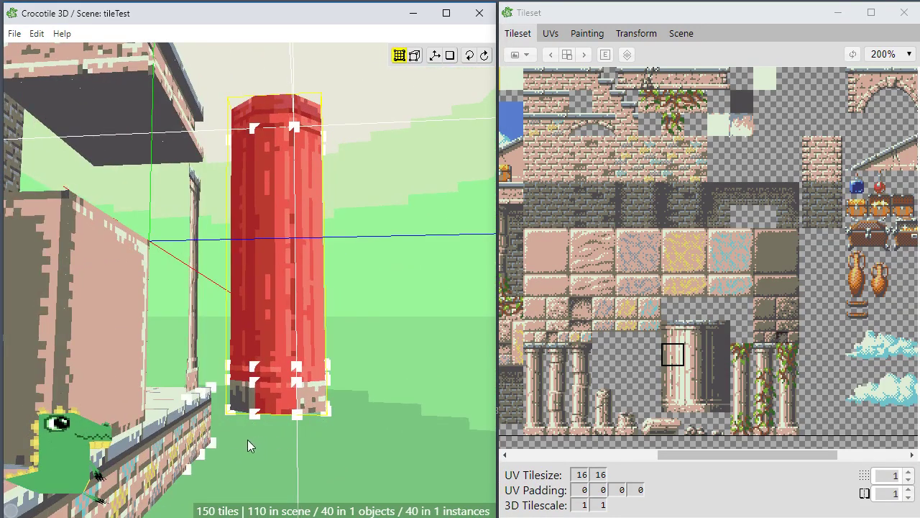
left_click_drag(322, 405, 331, 410, "ctrl")
middle_click_drag(345, 394, 421, 325)
Deselect the upper cap faces all around the pillar, keeping the shaft selected.
left_click_drag(348, 141, 207, 180, "ctrl")
middle_click_drag(207, 180, 65, 184)
middle_click_drag(147, 159, 170, 156)
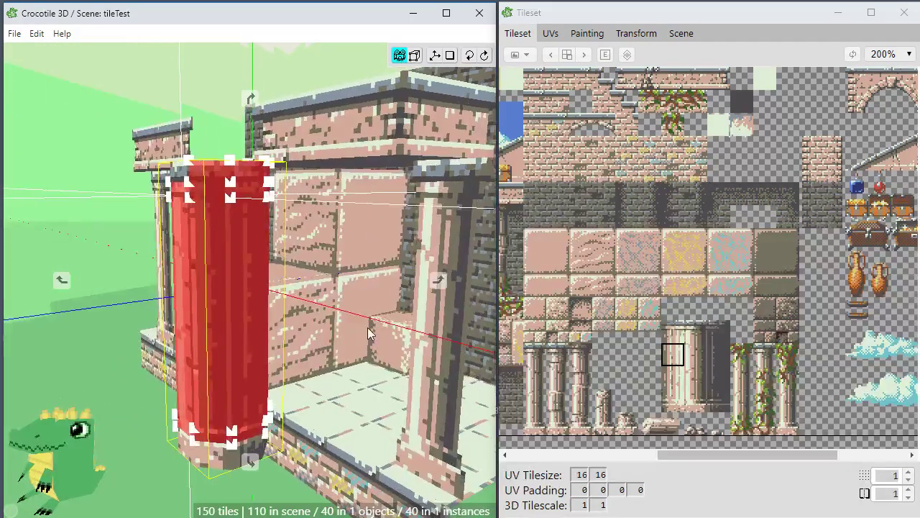
left_click_drag(119, 133, 278, 191, "ctrl")
middle_click_drag(366, 250, 263, 290)
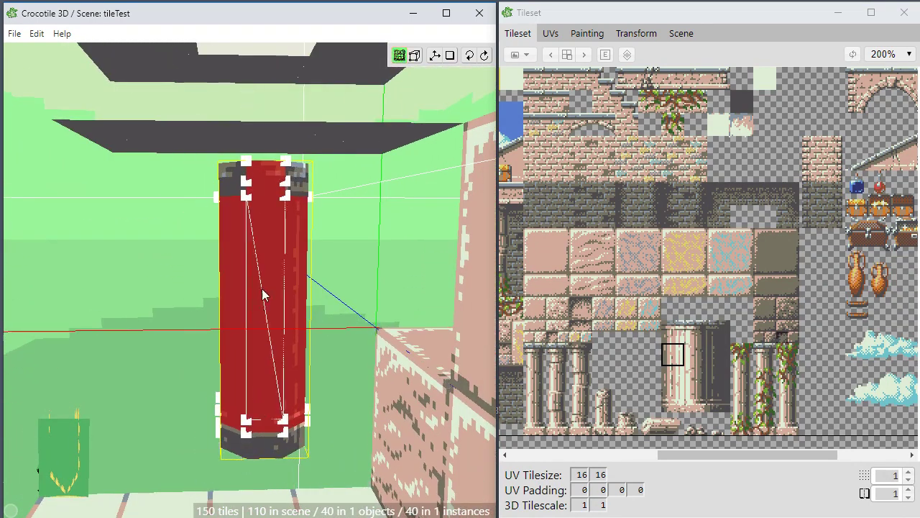
left_click_drag(176, 139, 234, 169, "ctrl")
left_click_drag(286, 187, 286, 187, "ctrl")
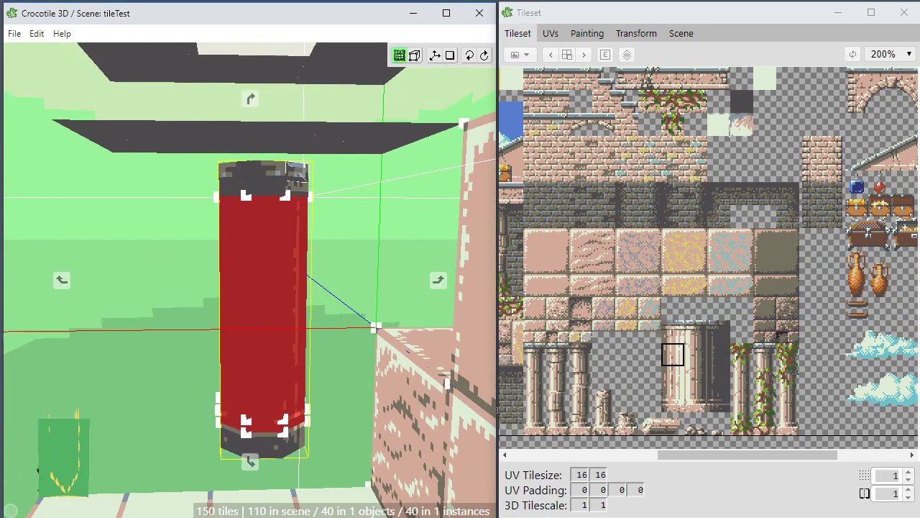
middle_click_drag(286, 188, 122, 216)
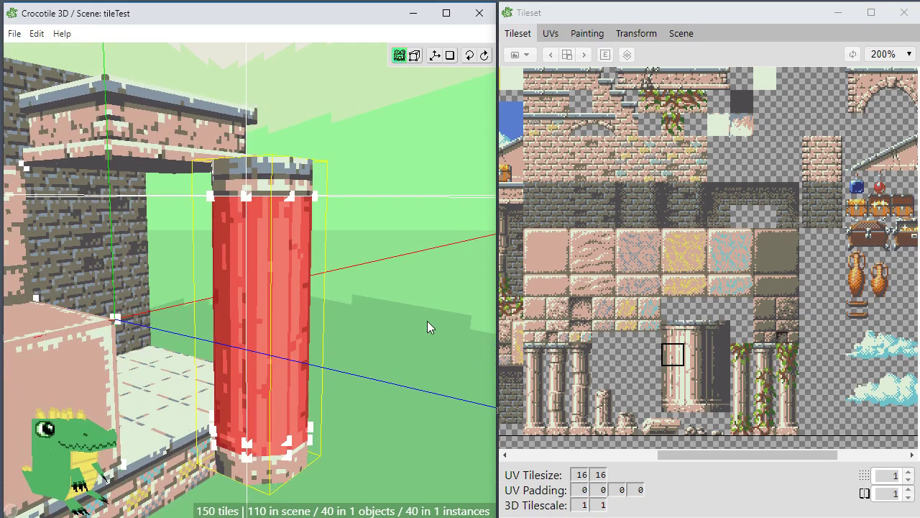
Inspect the selected shaft faces around the pillar and compare them with its base and cap.
scroll(427, 321, "up", 2)
middle_click_drag(429, 330, 252, 320)
middle_click_drag(320, 396, 384, 359)
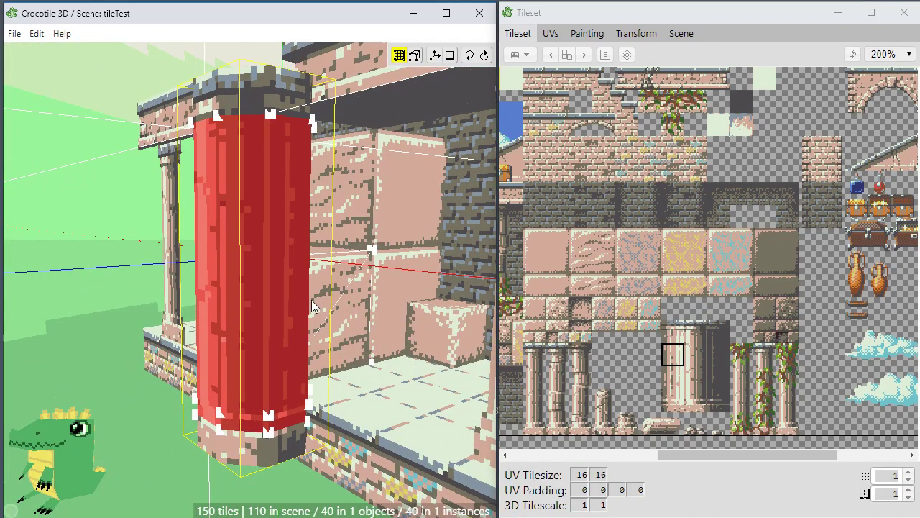
key("space")
middle_click_drag(102, 365, 316, 367)
middle_click_drag(194, 367, 148, 365)
scroll(150, 365, "up", 1)
mouse_move(251, 403)
middle_mouse_down()
mouse_move(296, 386)
mouse_move(289, 380)
mouse_move(258, 395)
middle_mouse_up()
scroll(289, 387, "up", 5)
scroll(258, 394, "down", 4)
middle_click_drag(151, 381, 313, 381)
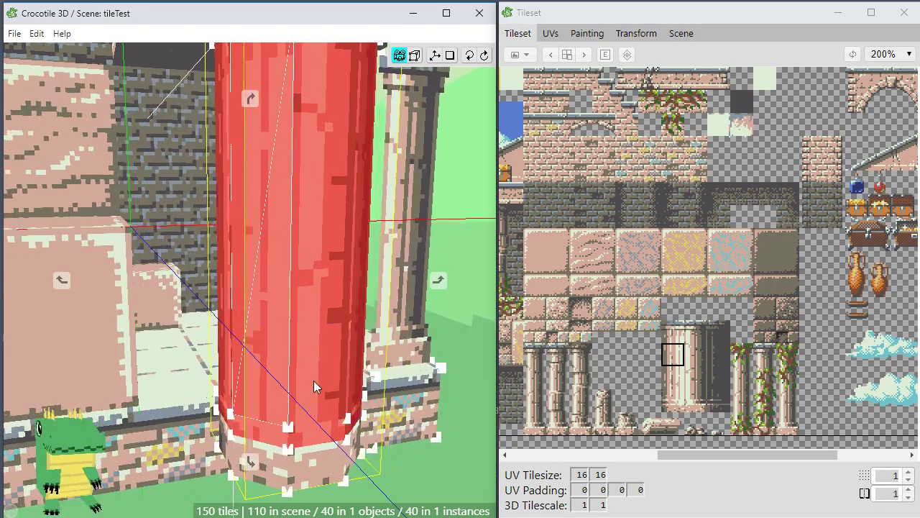
key("space")
scroll(348, 320, "down", 2)
middle_click_drag(347, 318, 368, 277)
middle_click_drag(355, 384, 369, 450)
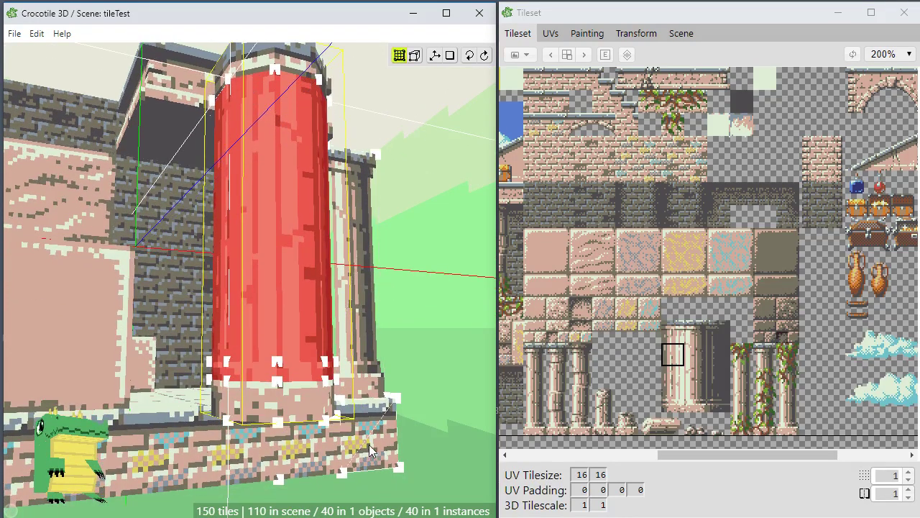
key("space")
middle_click_drag(333, 92, 335, 212)
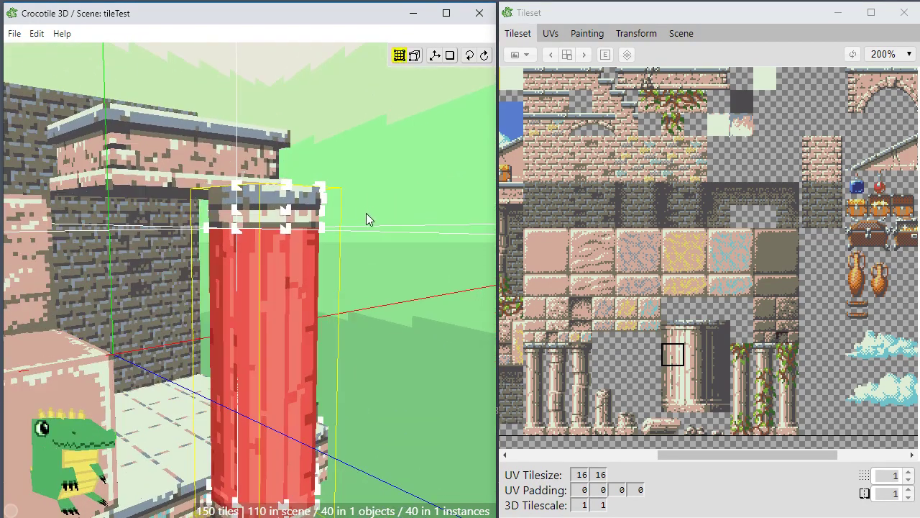
Add the narrow band of faces just below the pillar's cap to the selection on all sides.
left_click_drag(311, 246, 188, 266)
middle_click_drag(188, 267, 262, 296)
left_click_drag(145, 281, 337, 220)
middle_click_drag(312, 274, 216, 275)
left_click_drag(147, 275, 220, 238)
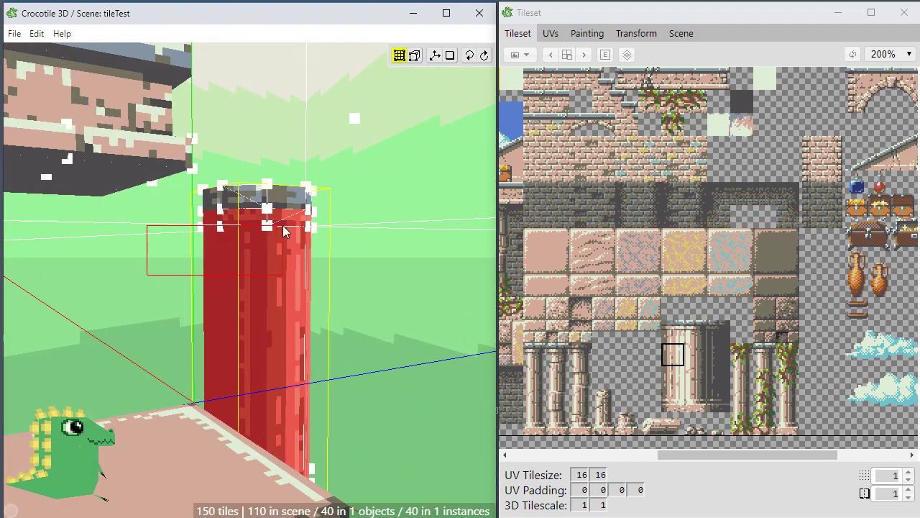
left_click_drag(282, 226, 331, 221)
middle_click_drag(331, 223, 223, 223)
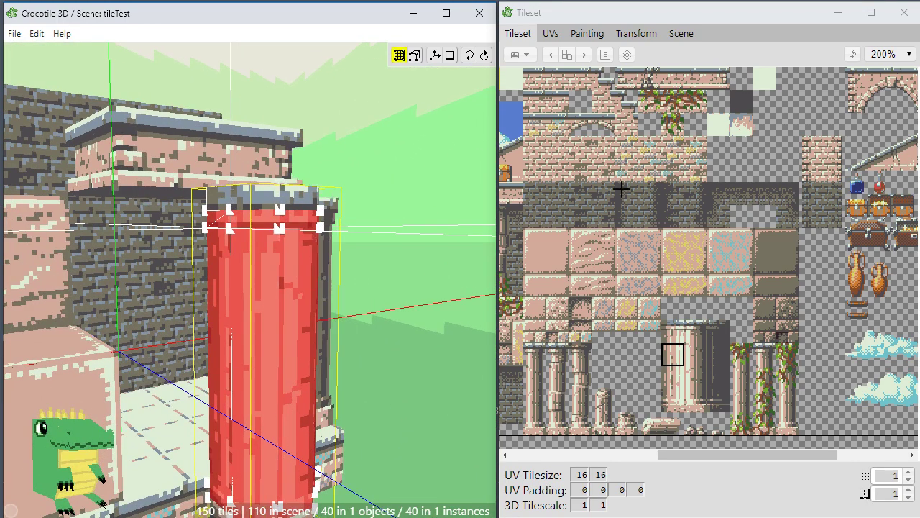
Draw sample blue-speckled stone tiles beside the pillar within its object and undo them.
left_click(633, 243)
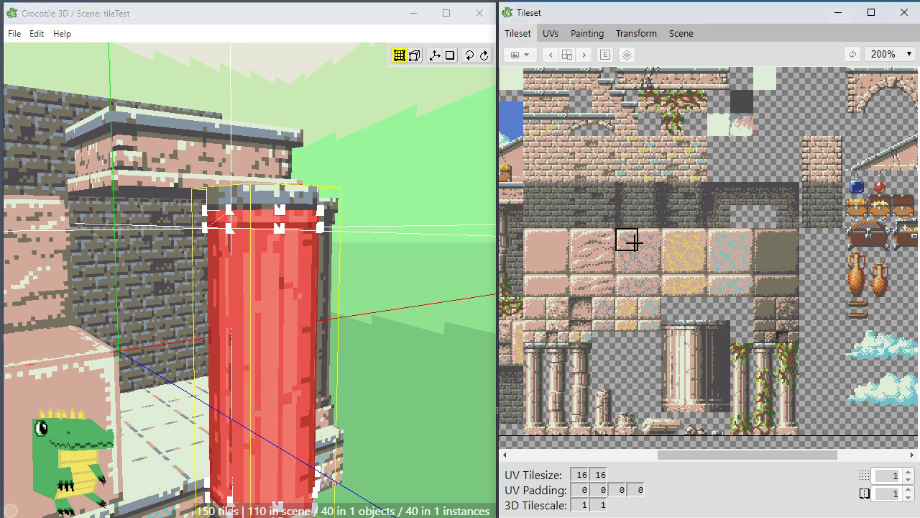
key("space")
mouse_move(403, 111)
left_mouse_down()
mouse_move(408, 262)
mouse_move(445, 210)
mouse_move(447, 111)
left_mouse_up()
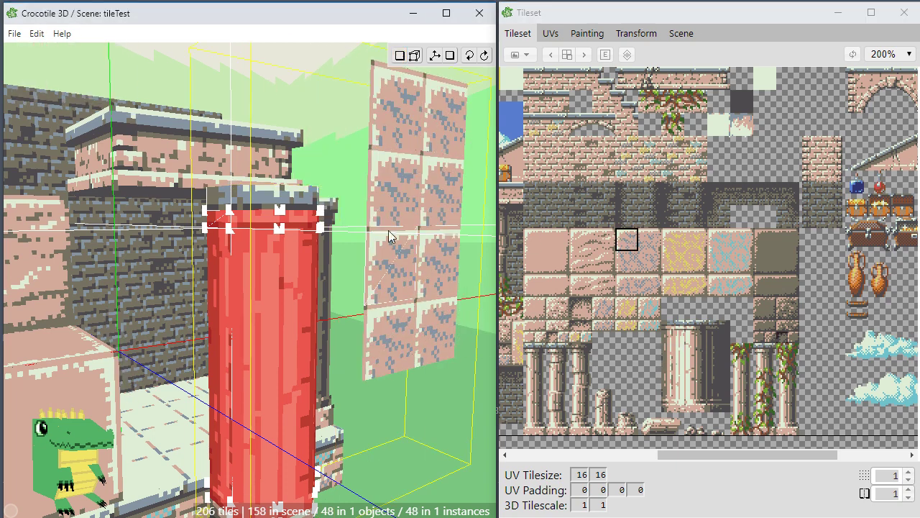
key("ctrl+z")
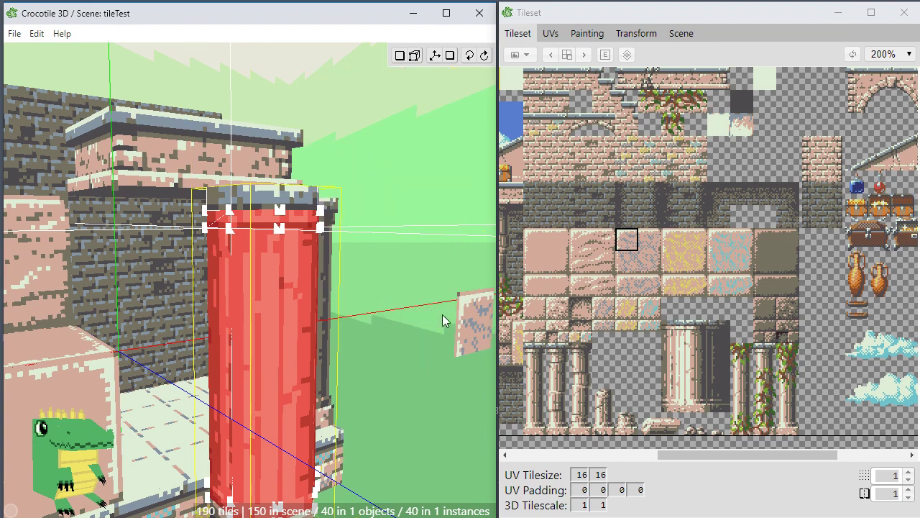
mouse_move(416, 192)
left_mouse_down()
mouse_move(410, 314)
mouse_move(388, 352)
left_mouse_up()
key("ctrl+z")
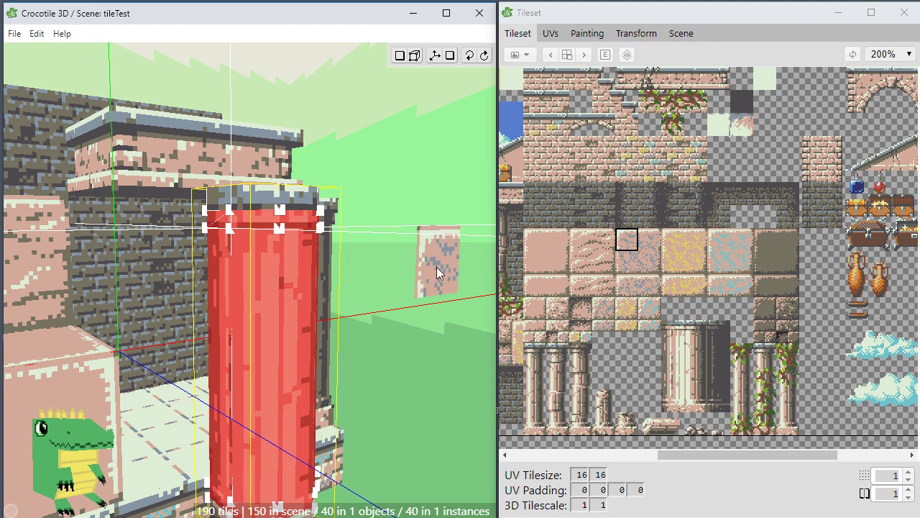
Return to face editing and examine the selected pillar faces from several sides.
key("space")
left_click_drag(277, 305, 369, 301)
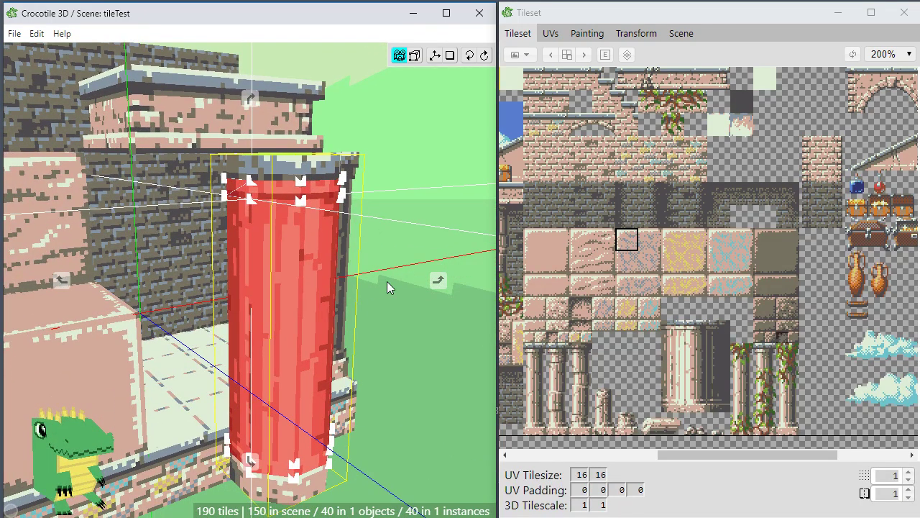
key("space")
mouse_move(402, 313)
left_mouse_down()
mouse_move(370, 287)
mouse_move(404, 313)
left_mouse_up()
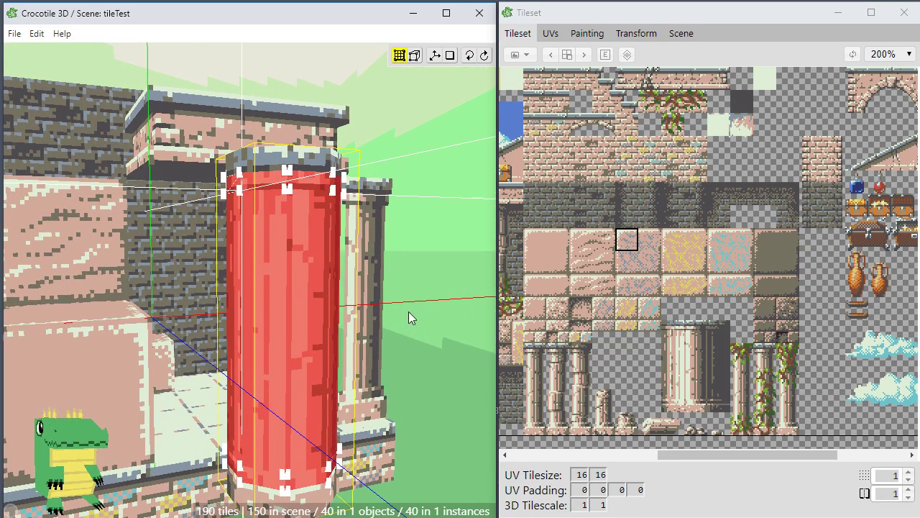
key("space")
right_click_drag(392, 337, 378, 294)
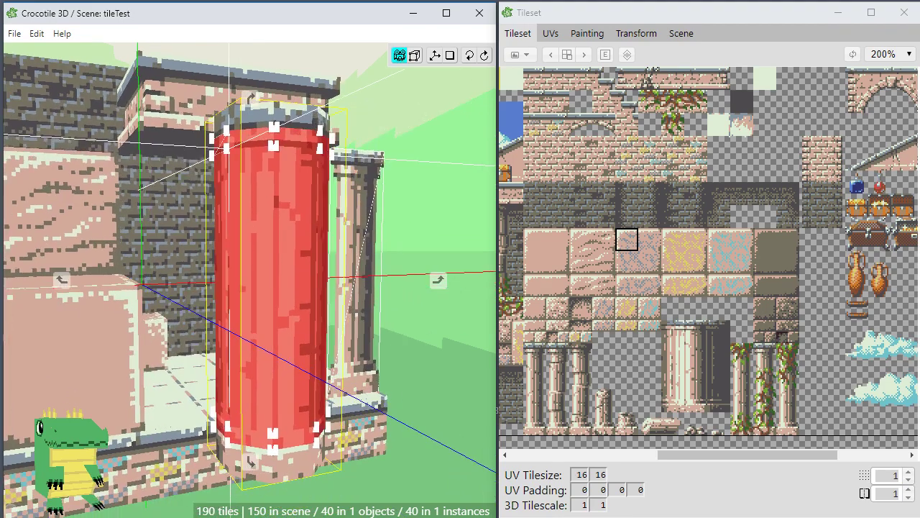
Examine the selected shaft and band faces of the pillar from the front, the sides and above.
key("space")
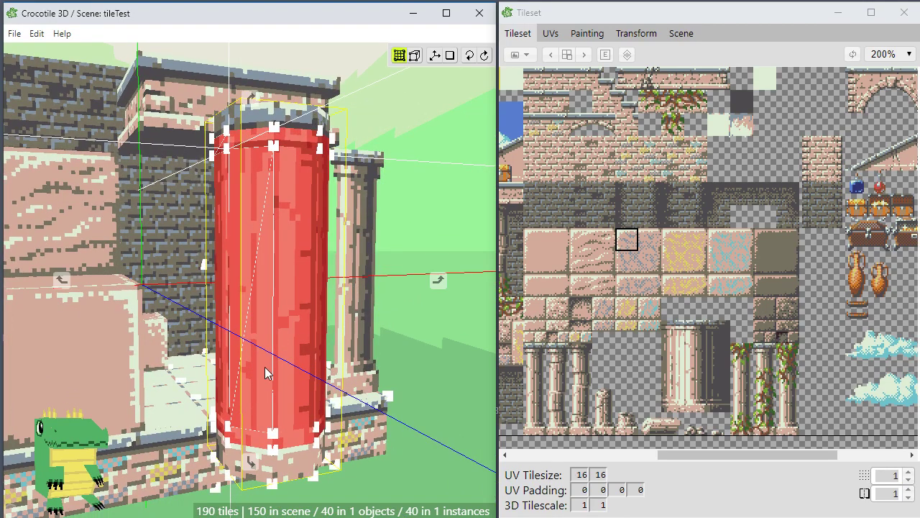
left_click_drag(266, 372, 198, 366)
key("space")
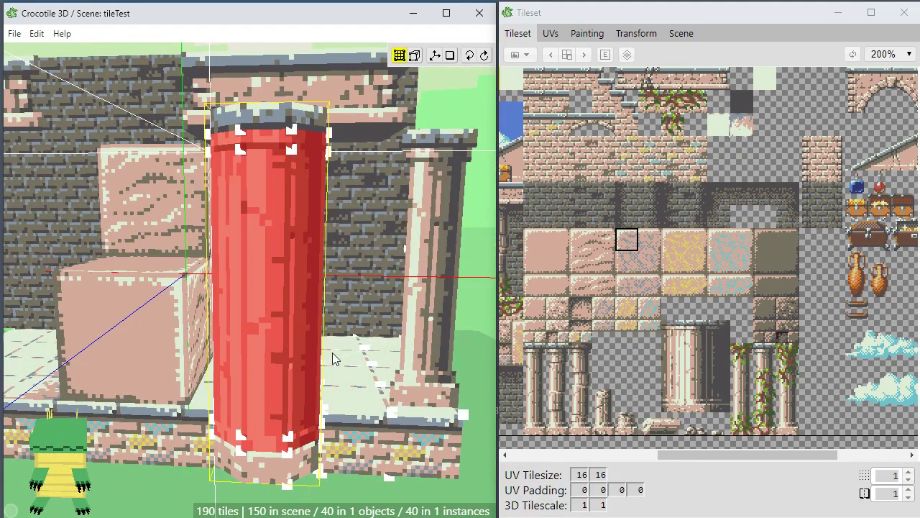
scroll(335, 357, "up", 1)
key("space")
left_click_drag(325, 414, 388, 411)
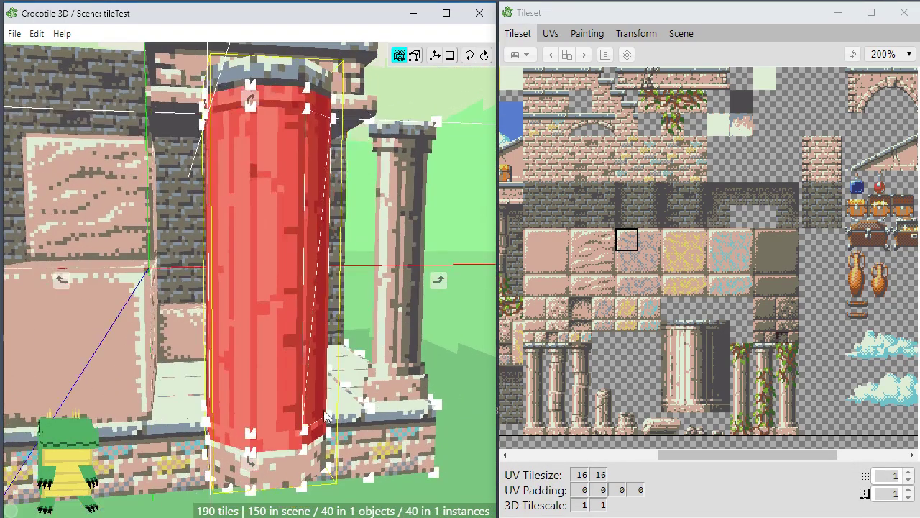
left_click_drag(310, 359, 366, 355)
key("space")
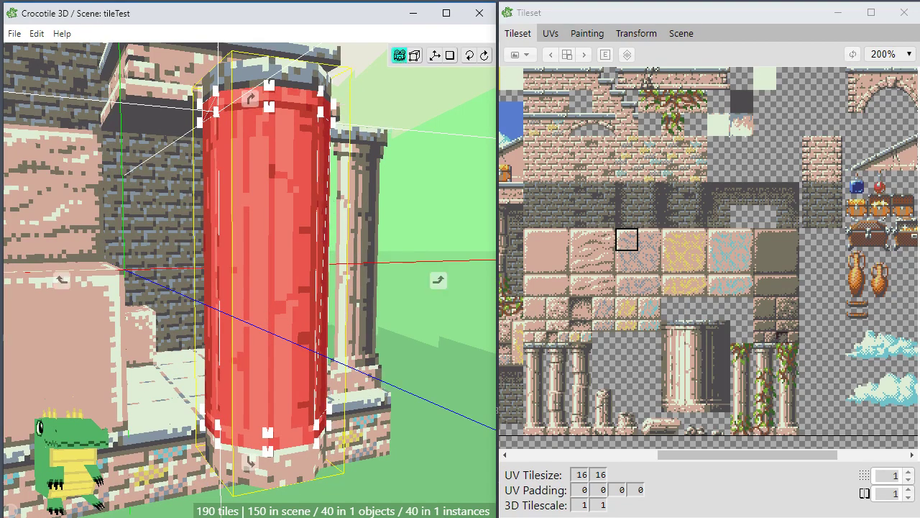
left_click_drag(312, 361, 300, 489)
key("space")
left_click_drag(285, 271, 289, 208)
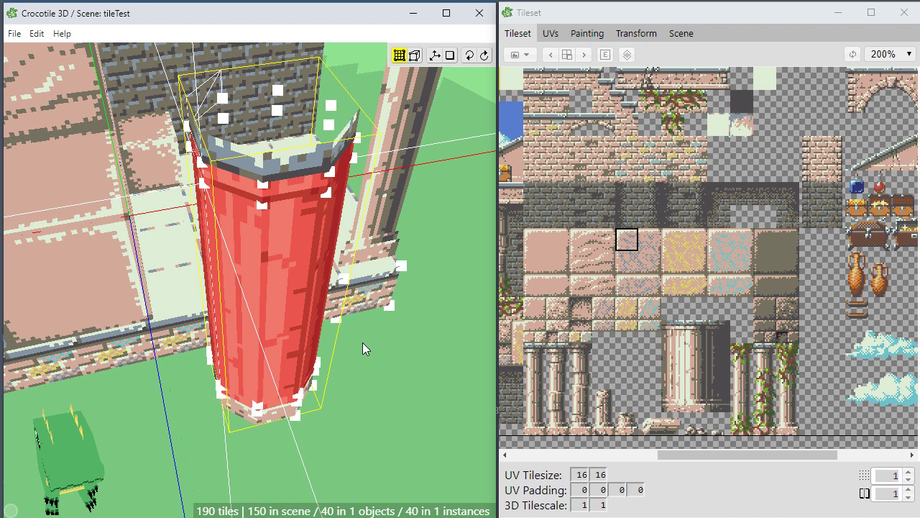
Center the crosshair on the selected pillar faces.
right_click(146, 165)
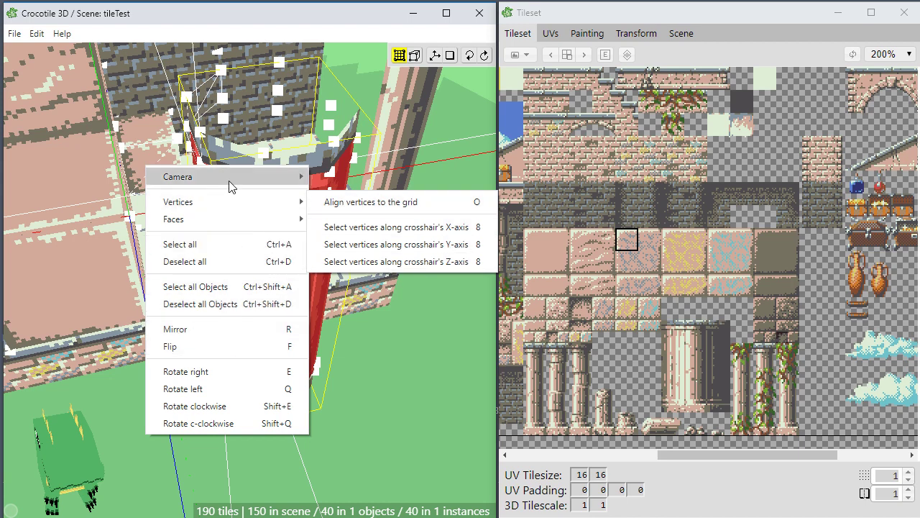
mouse_move(230, 185)
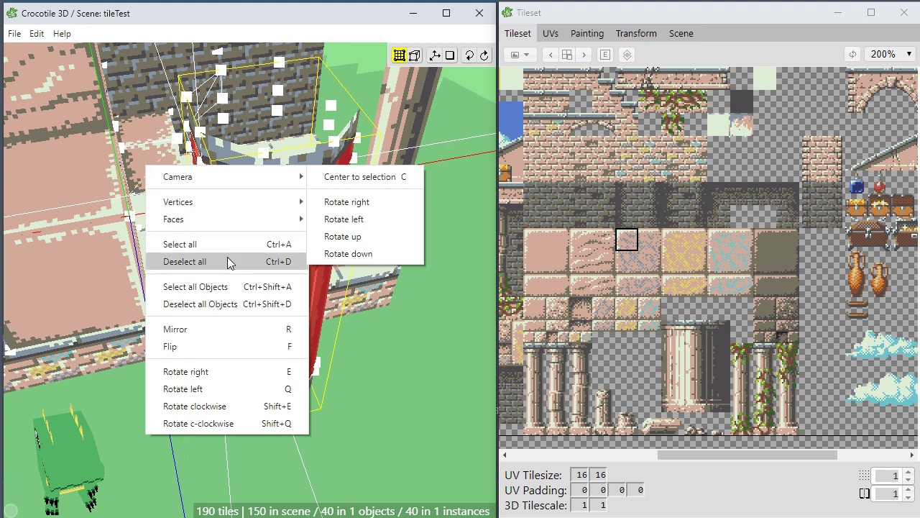
left_click(427, 403)
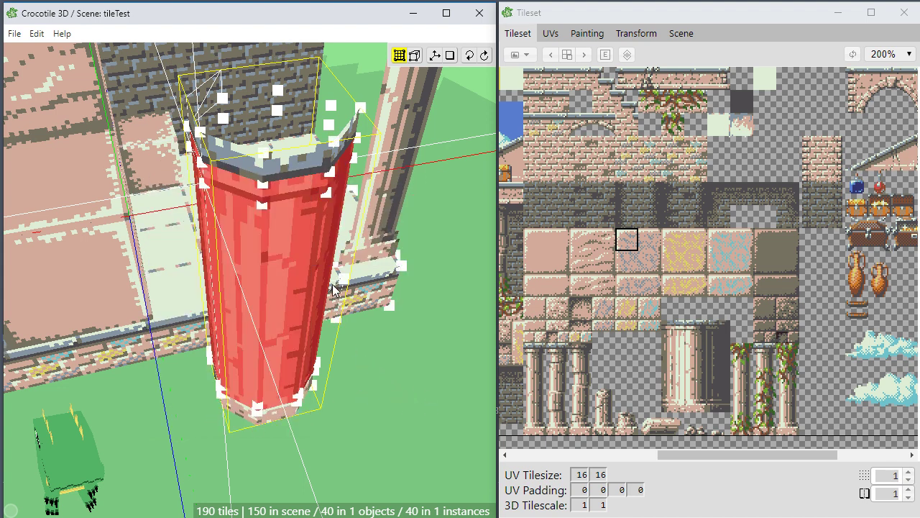
middle_click_drag(333, 284, 337, 317)
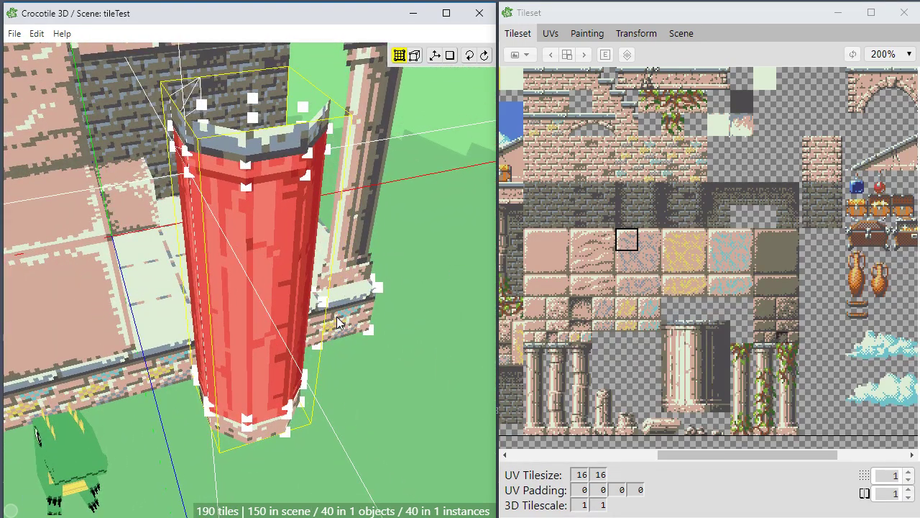
key("c")
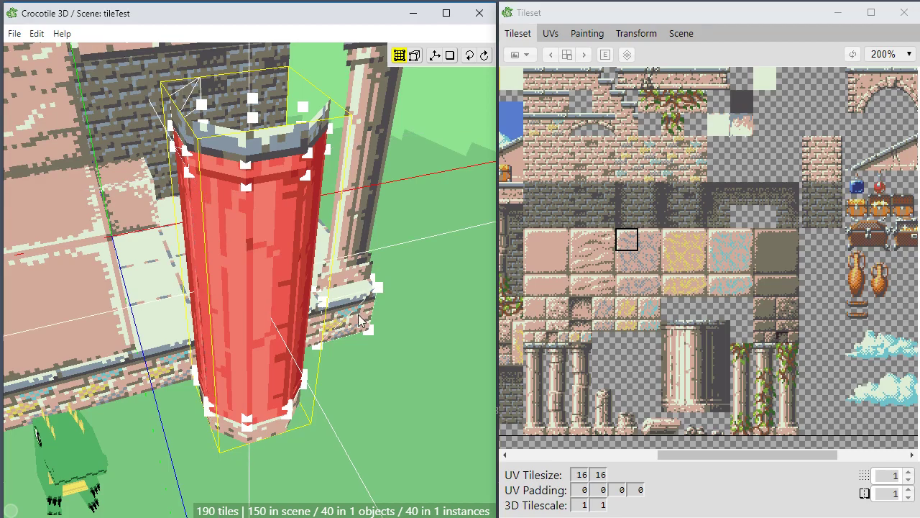
middle_click_drag(359, 315, 359, 315)
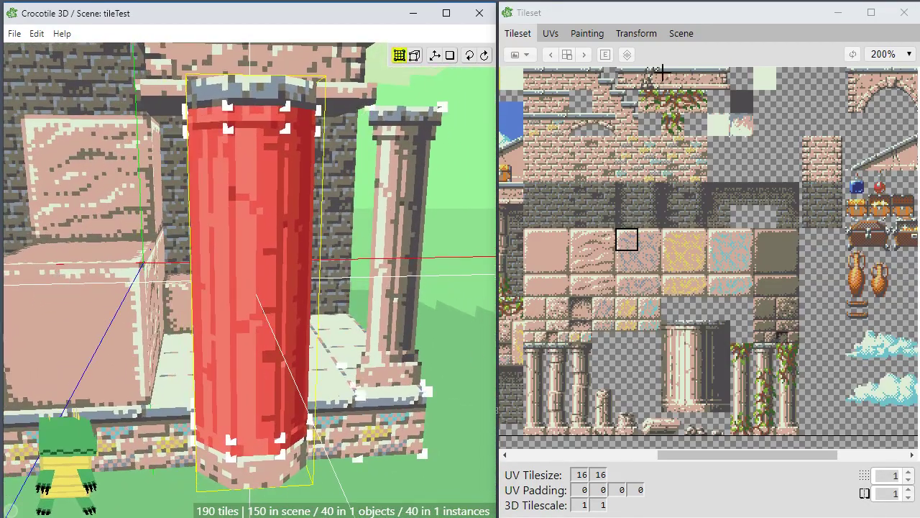
Try resizing the selected pillar faces by 1, 0.8, 0.8 in x, y, z and undo it.
left_click(640, 34)
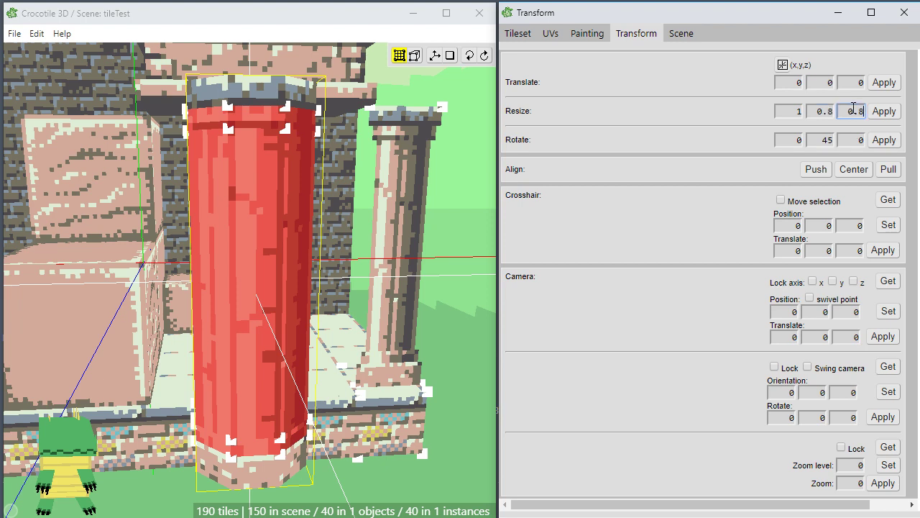
left_click(467, 285)
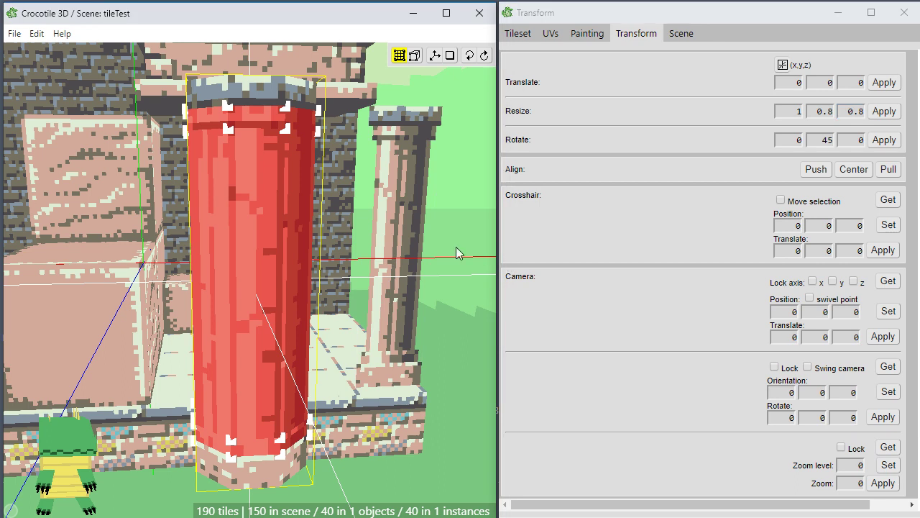
left_click(883, 113)
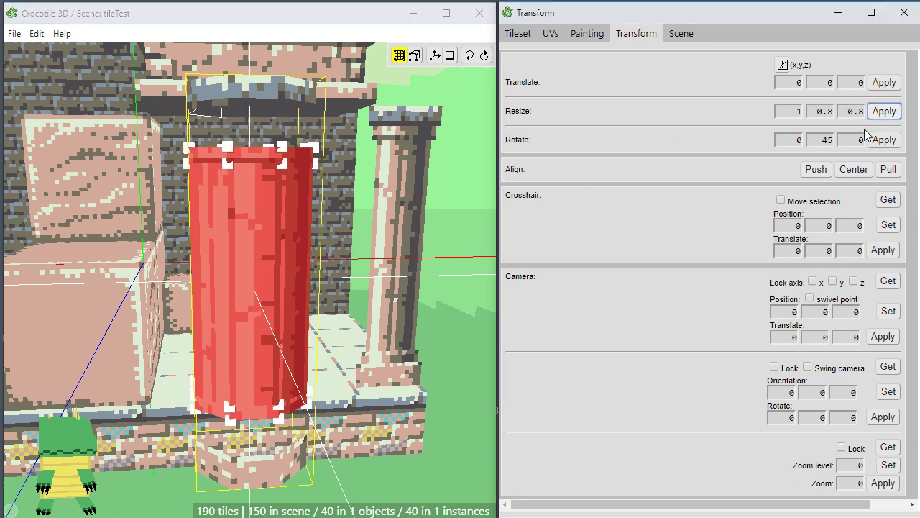
left_click(471, 221)
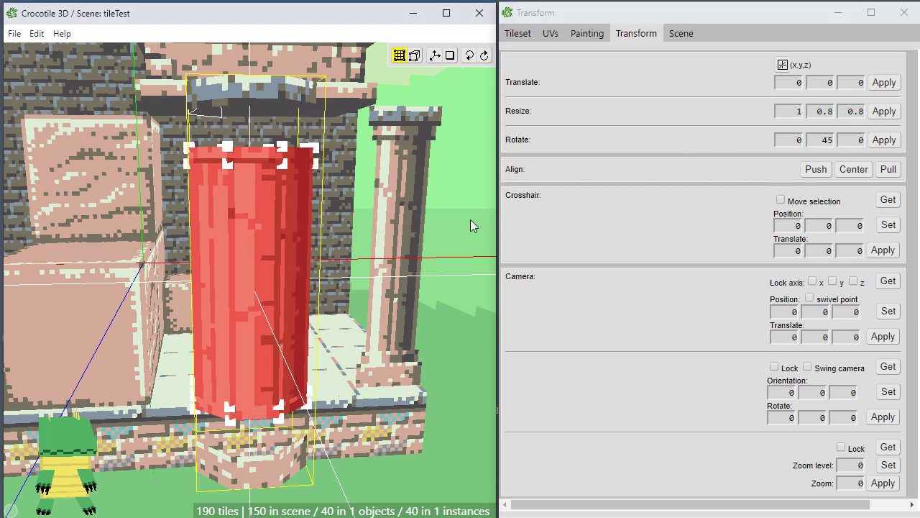
key("ctrl+z")
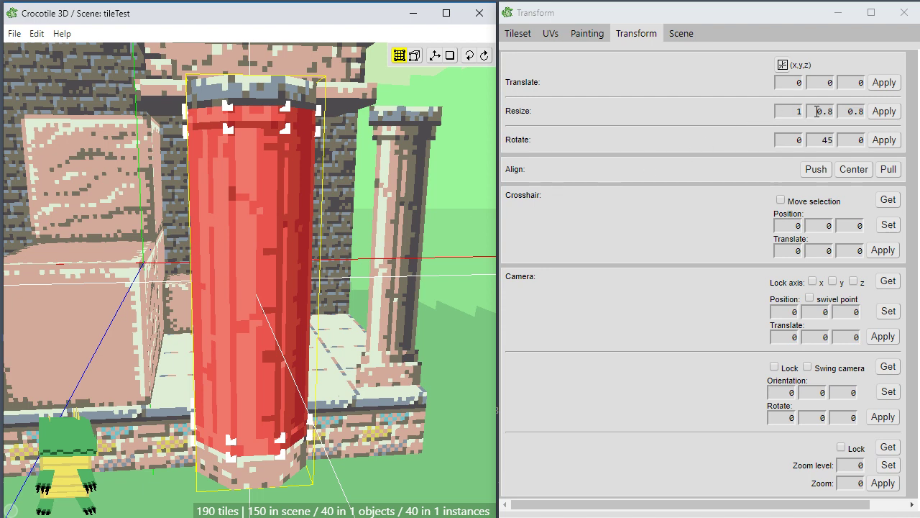
Resize the selected shaft and band faces by 0.8, 1, 0.8 in x, y, z.
left_click(818, 113)
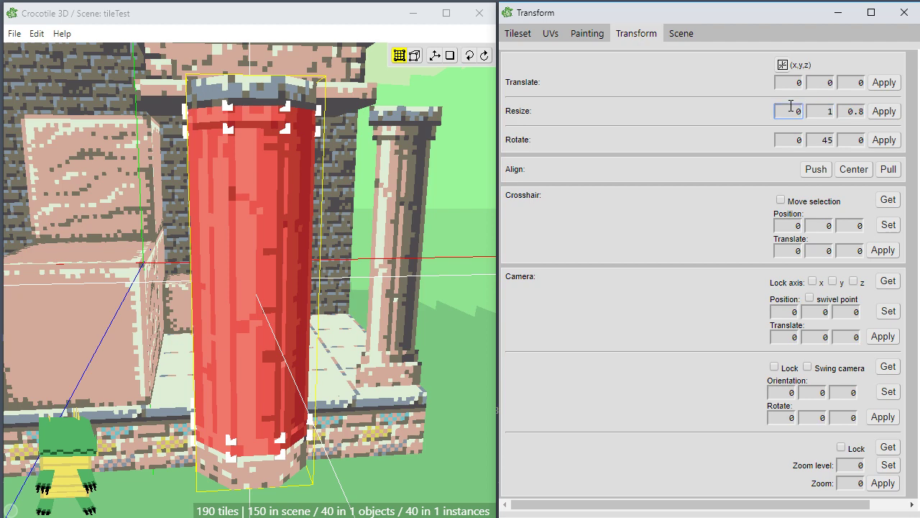
left_click(883, 111)
middle_click_drag(469, 303, 640, 345)
middle_click_drag(324, 287, 147, 230)
middle_click_drag(427, 319, 408, 358)
scroll(427, 347, "down", 1)
scroll(418, 384, "up", 1)
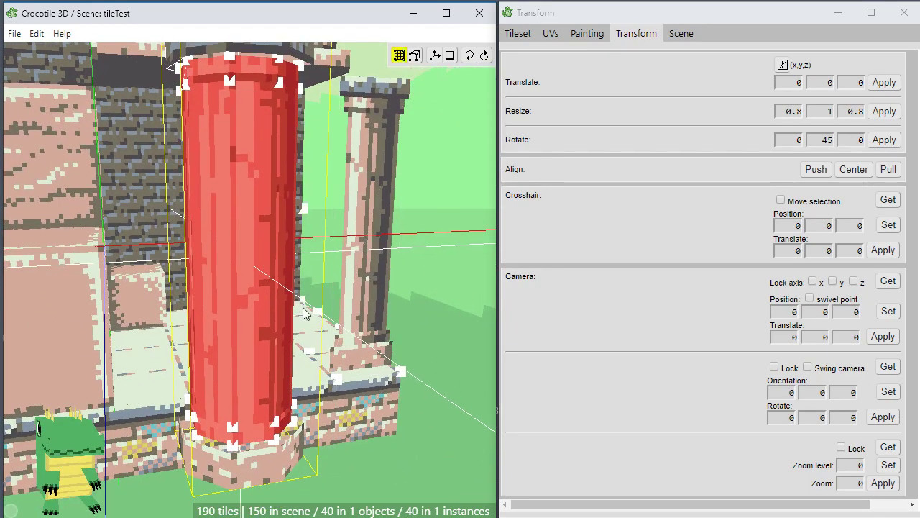
Remove the narrow bands at the shaft's upper and lower ends from the selection on all sides, keeping only the shaft.
middle_click_drag(304, 312, 252, 277)
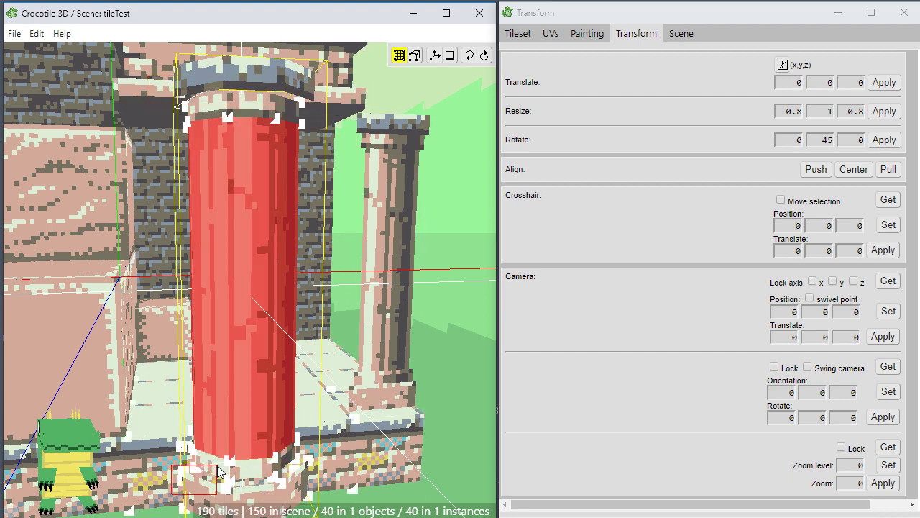
key("space")
mouse_move(274, 488)
left_mouse_down()
mouse_move(294, 489)
mouse_move(274, 478)
left_mouse_up()
key("space")
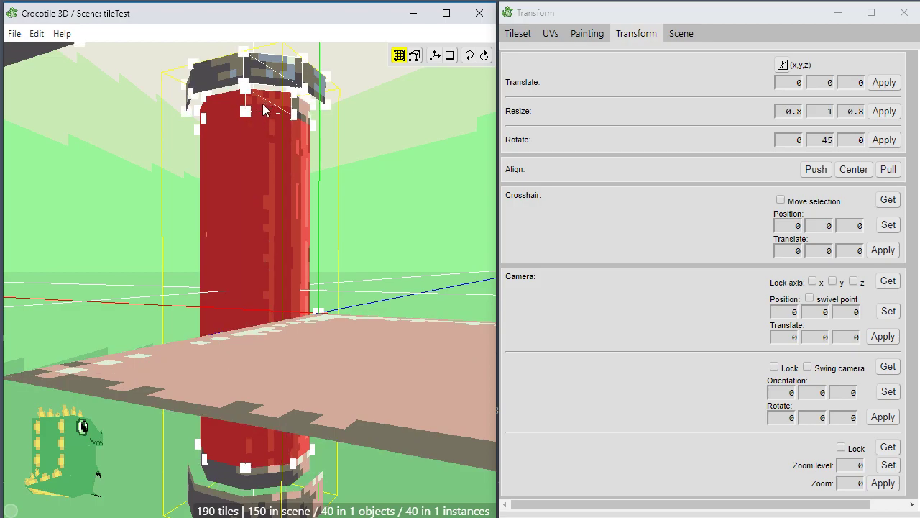
key("space")
left_click_drag(231, 110, 244, 116)
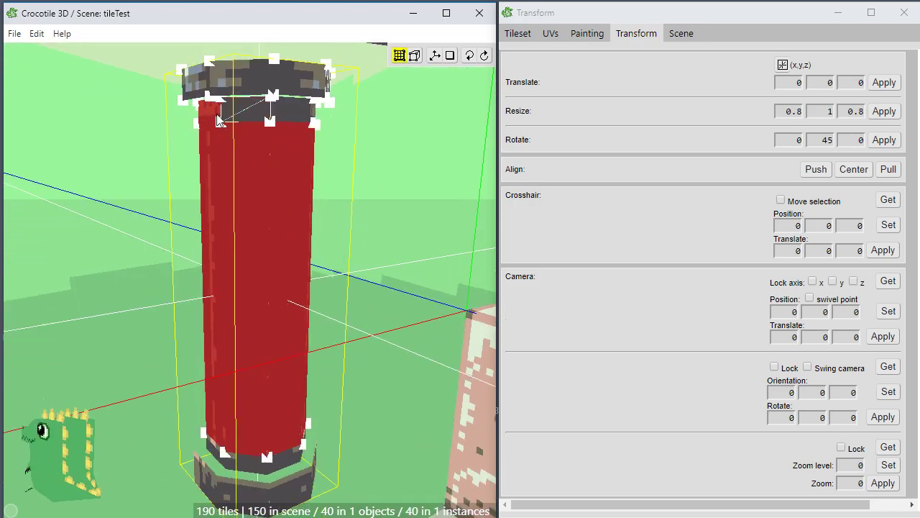
key("space")
left_click_drag(174, 151, 529, 86)
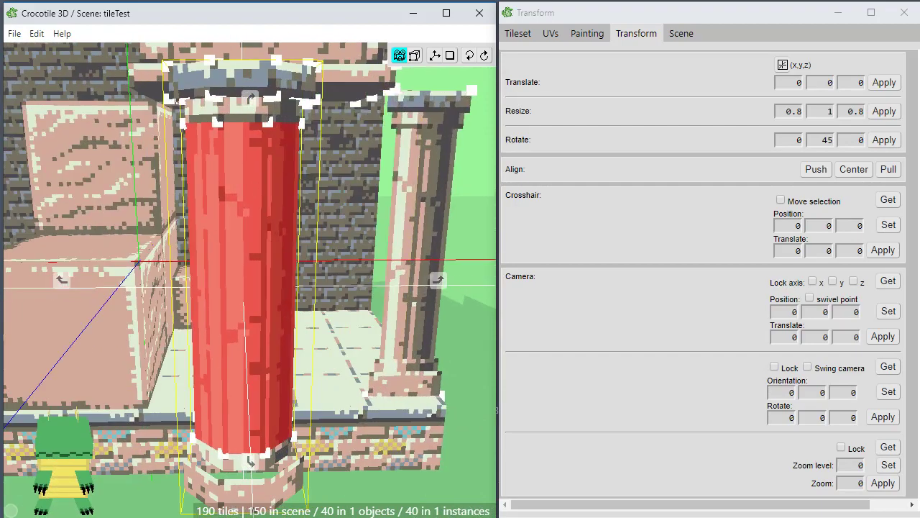
Resize the selected shaft faces by 0.8, 1, 0.8 again and clear the face selection.
left_click(884, 113)
scroll(489, 276, "down", 3)
key("space")
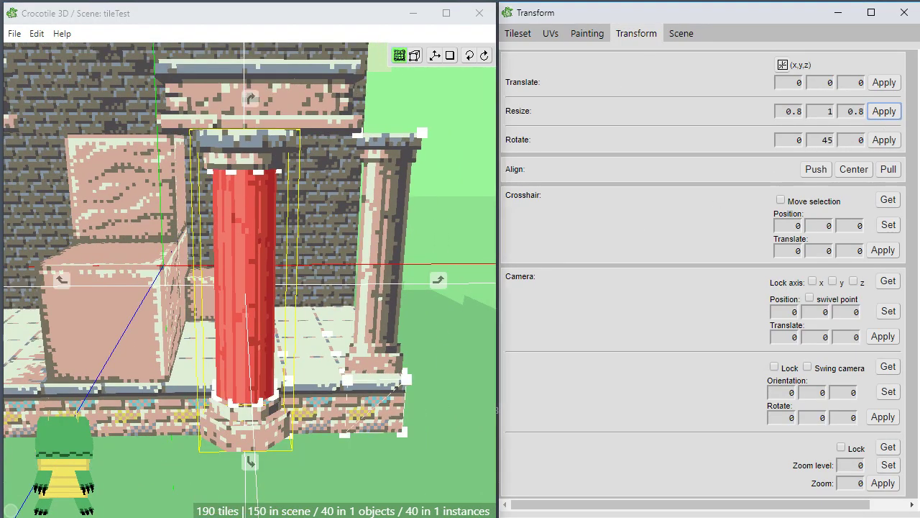
left_click_drag(467, 288, 404, 394)
left_click(469, 327)
key("space")
Examine the slimmed shaft in relation to the pillar's cap, bands and base from several angles.
left_click_drag(463, 411, 345, 395)
left_click_drag(282, 283, 386, 302)
right_click_drag(386, 302, 382, 252)
left_click_drag(382, 251, 309, 263)
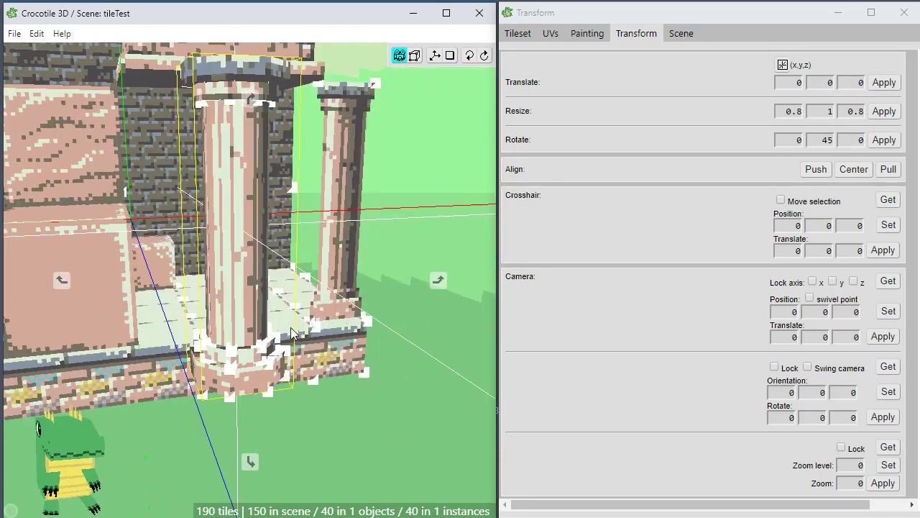
scroll(250, 263, "down", 2)
right_click_drag(187, 230, 250, 264)
left_click_drag(250, 264, 143, 284)
left_click_drag(274, 320, 371, 328)
scroll(371, 327, "up", 2)
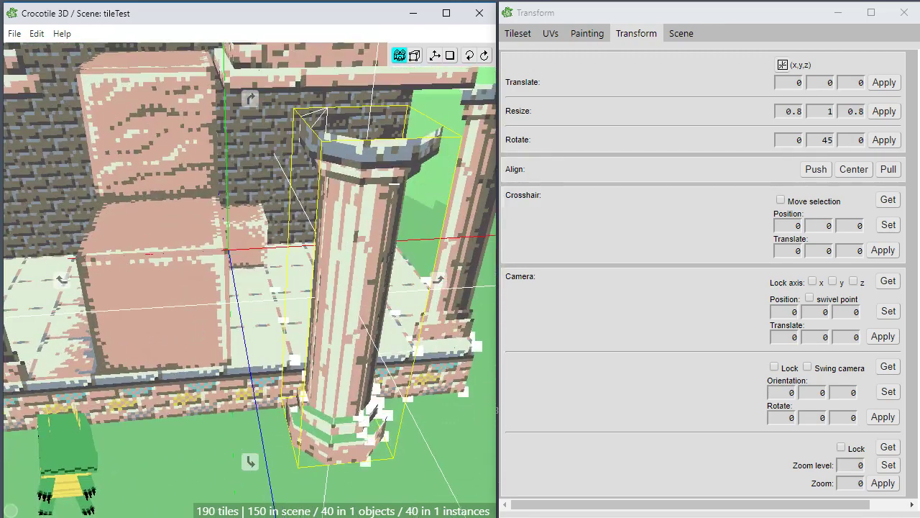
Inspect the foot of the pillar closely where the shaft, the narrow band and the base ring meet.
right_click_drag(438, 460, 374, 379)
scroll(320, 302, "up", 1)
left_click_drag(318, 274, 318, 312)
right_click_drag(295, 340, 310, 296)
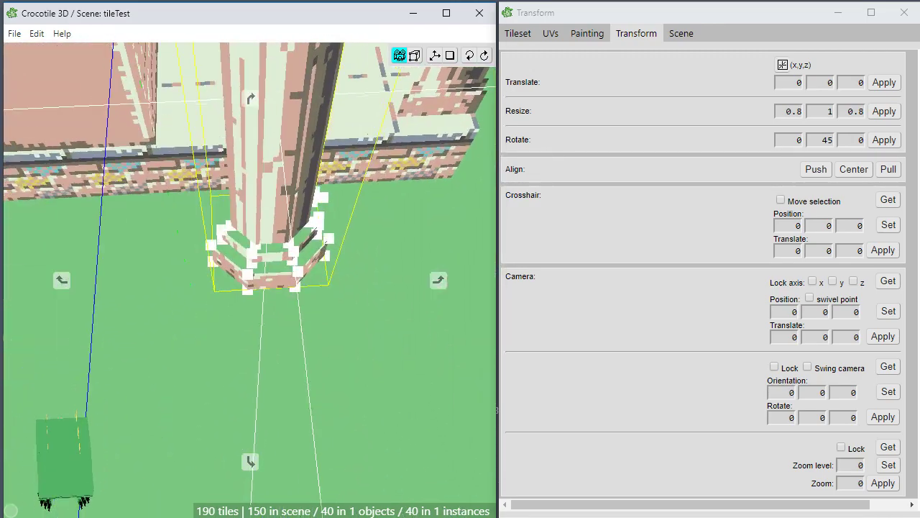
scroll(295, 348, "up", 1)
left_click_drag(296, 349, 349, 302)
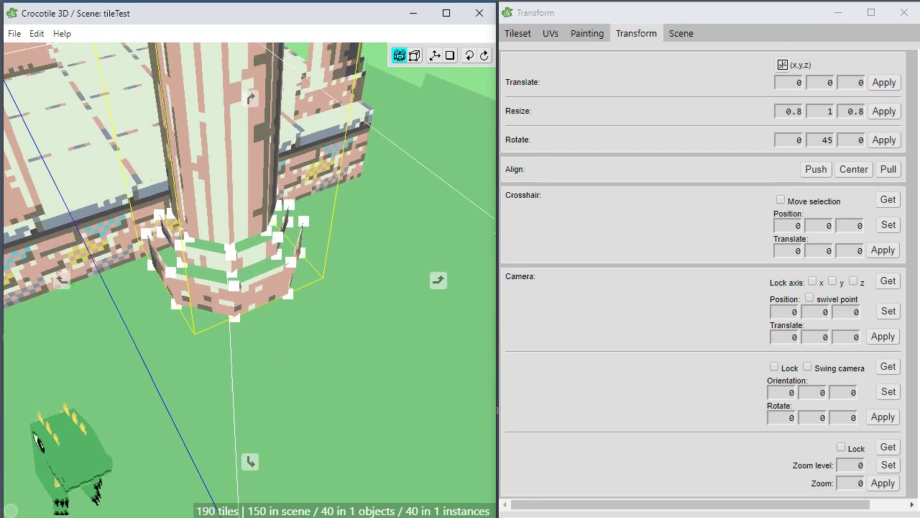
right_click_drag(286, 302, 302, 319)
scroll(302, 318, "up", 1)
left_click_drag(302, 319, 283, 289)
scroll(306, 302, "down", 1)
right_click_drag(251, 327, 273, 337)
scroll(272, 340, "up", 1)
left_click_drag(316, 338, 288, 334)
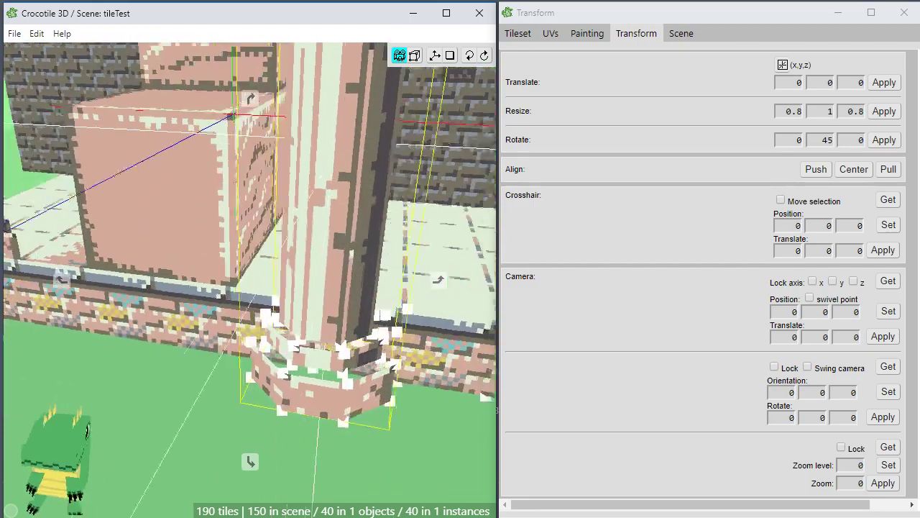
right_click_drag(287, 333, 334, 350)
left_click(338, 353)
left_click_drag(338, 353, 267, 330)
right_click_drag(267, 329, 345, 361)
left_click_drag(341, 354, 315, 323)
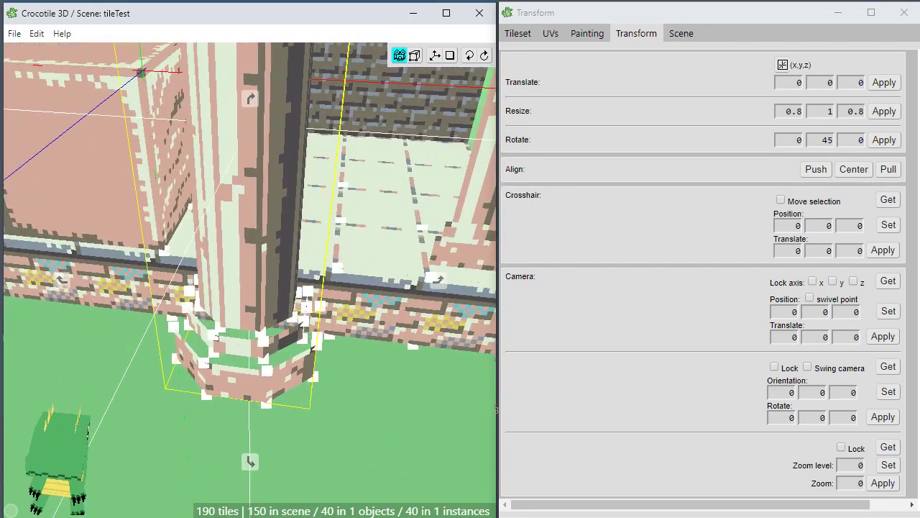
Pick the plain pale tile from the tileset and return to vertex editing at the pillar's foot.
key("Tab")
left_click(559, 34)
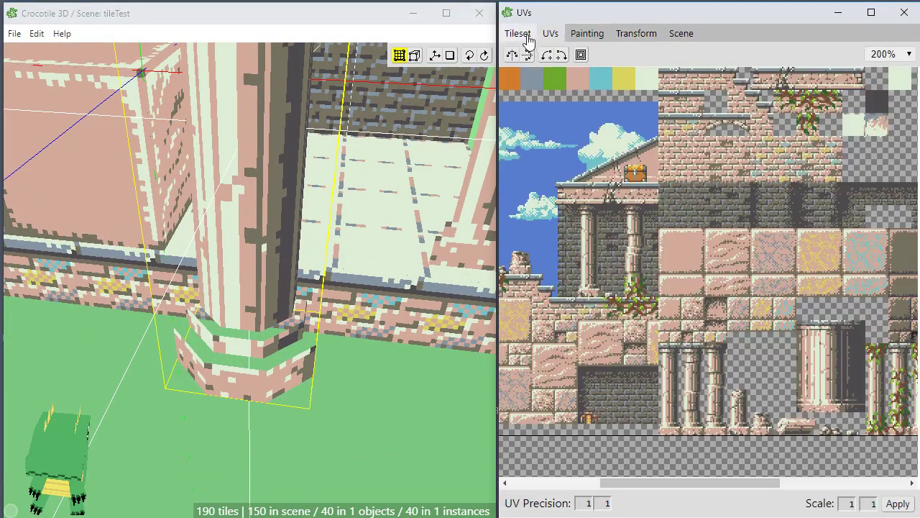
left_click(528, 34)
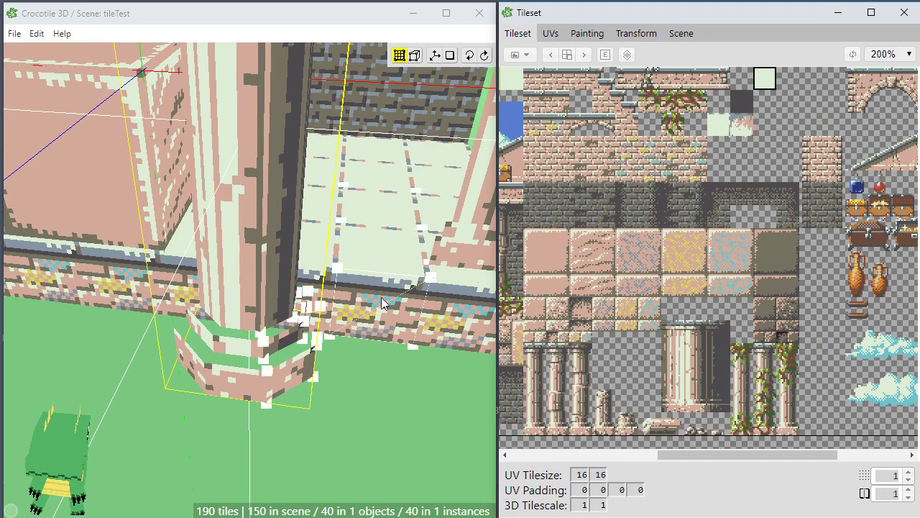
left_click(291, 372)
key("Tab")
left_click_drag(286, 375, 269, 405)
key("Tab")
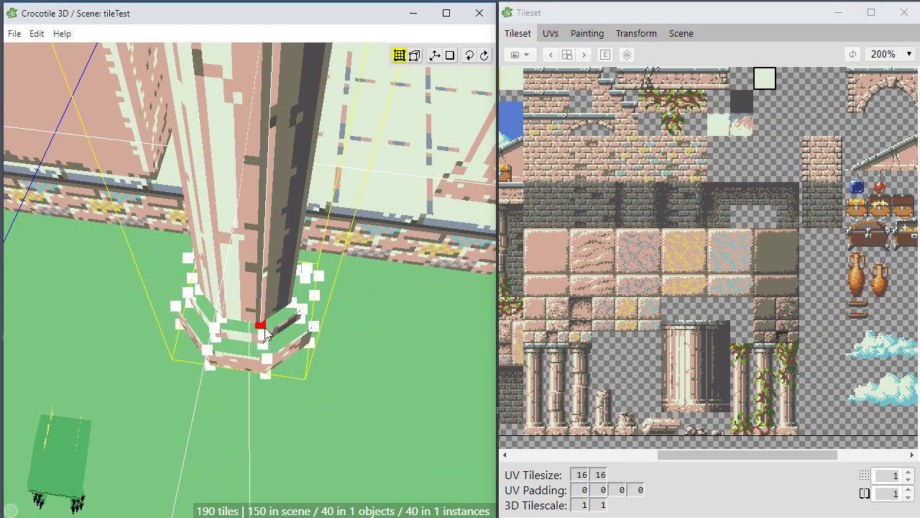
Select the front corner vertices of the shaft's foot and the base ring's upper edge, placing the crosshair on the ring's corner.
left_click(264, 328)
left_click(267, 360, "shift")
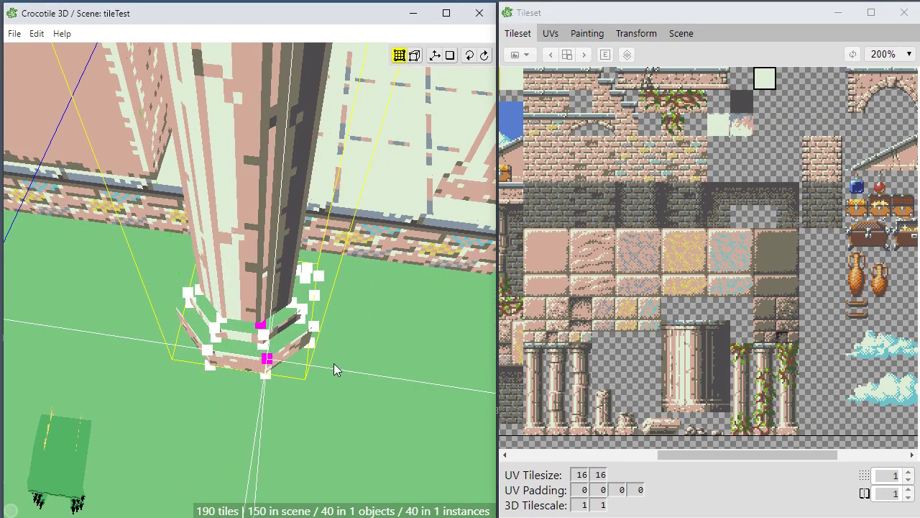
scroll(321, 391, "up", 2)
middle_click_drag(324, 393, 326, 335)
Place a pale tile flat at the height of the base ring's upper edge, aligned with the ring's front corner.
key("Tab")
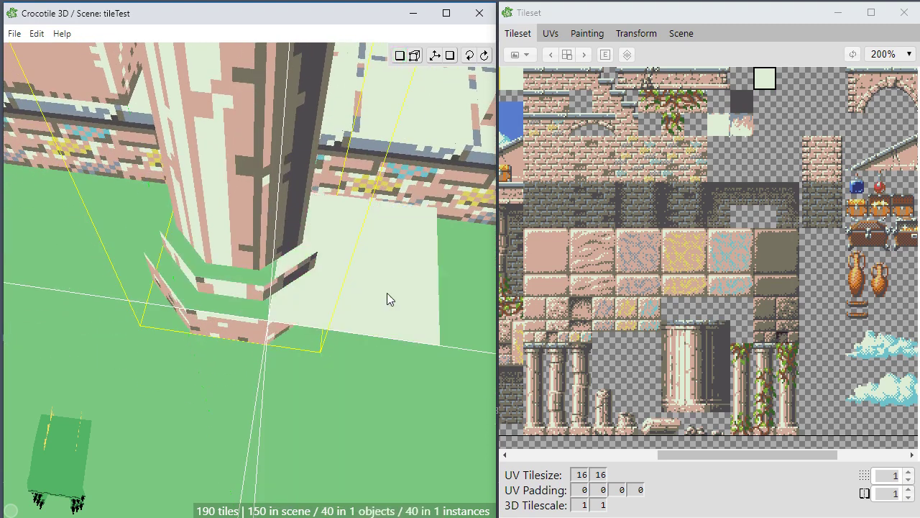
key("shift+a")
key("shift+a")
key("shift+a")
key("shift+a")
key("shift+a")
key("shift+a")
key("shift+a")
key("shift+a")
key("shift+a")
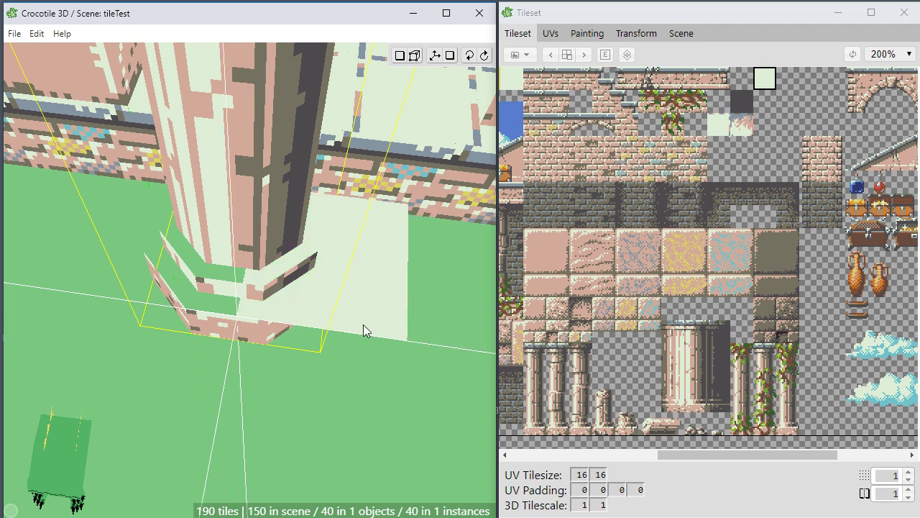
key("shift+a")
key("shift+a")
key("shift+a")
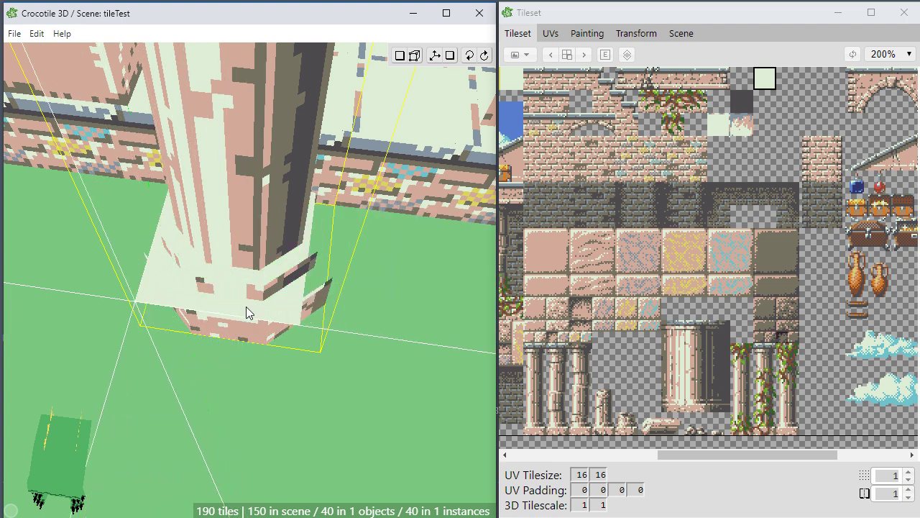
key("shift+d")
key("shift+d")
key("shift+d")
key("shift+d")
key("shift+d")
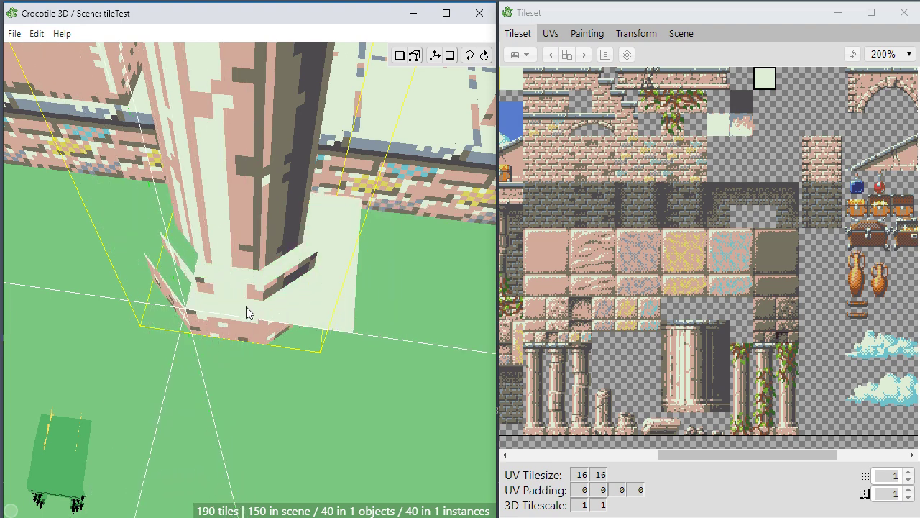
scroll(246, 307, "up", 1)
key("space")
right_click_drag(263, 325, 323, 303)
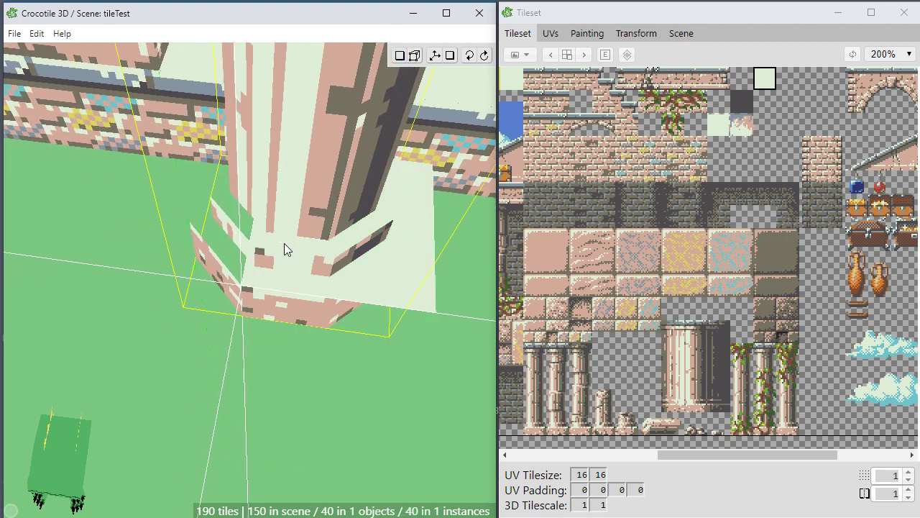
left_click(380, 279)
Select the pale tile just placed over the base ring.
key("space")
left_click_drag(435, 325, 386, 360)
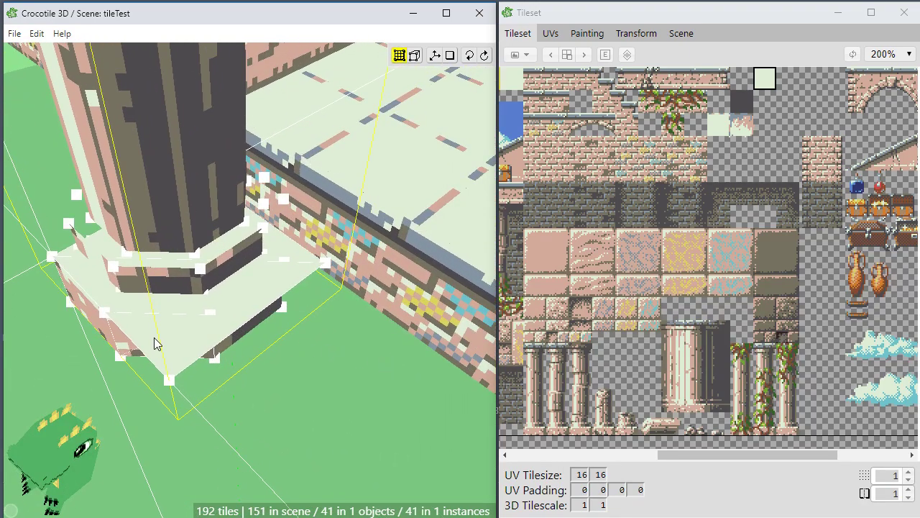
scroll(158, 344, "up", 1)
key("space")
left_click_drag(205, 345, 206, 371)
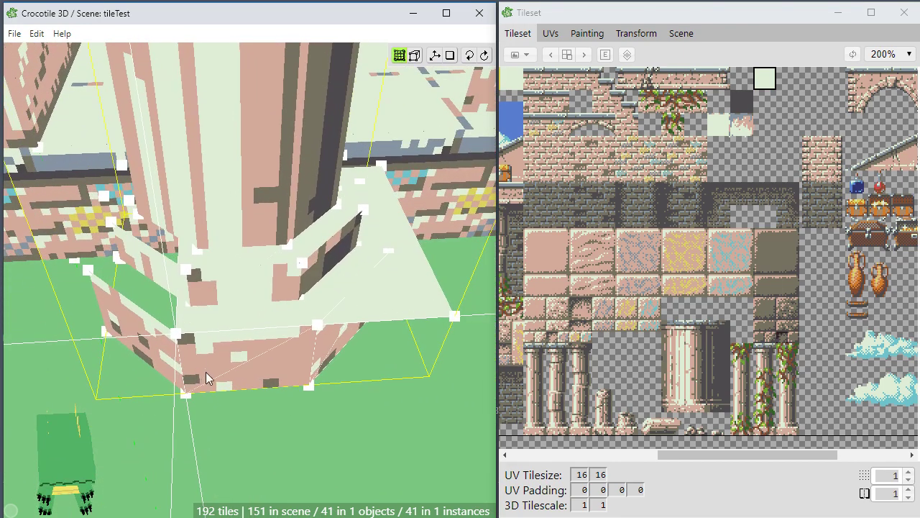
left_click(238, 319)
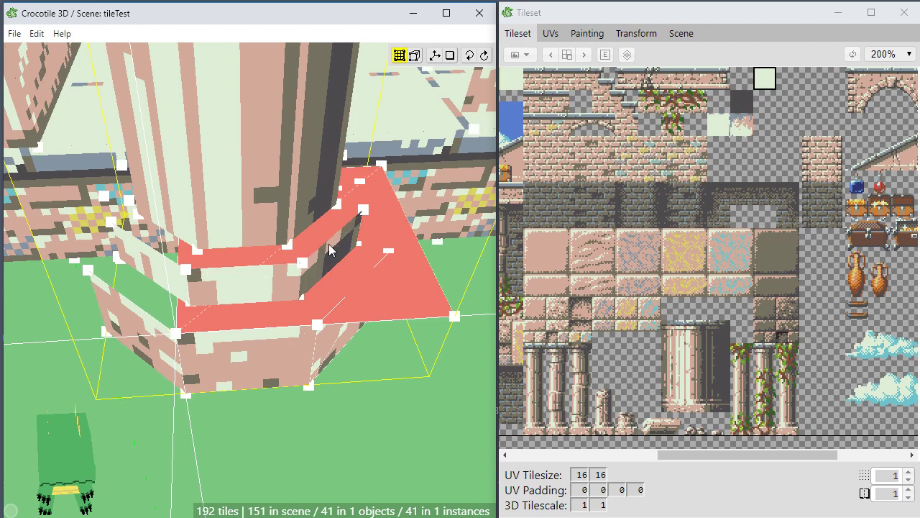
key("space")
left_click_drag(390, 287, 387, 309)
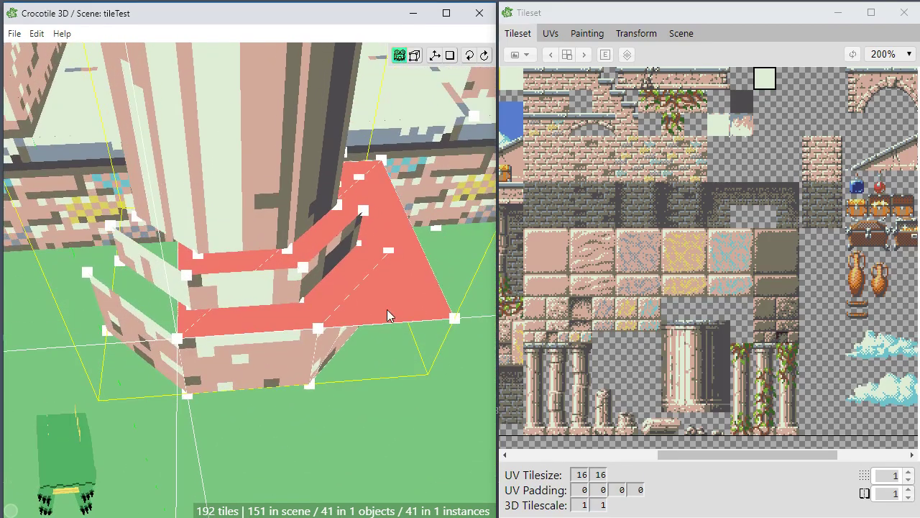
Place a second pale tile beside the first, covering the other side of the base ring.
key("Return")
left_click(105, 328)
key("Return")
key("space")
left_click_drag(246, 410, 222, 404)
key("space")
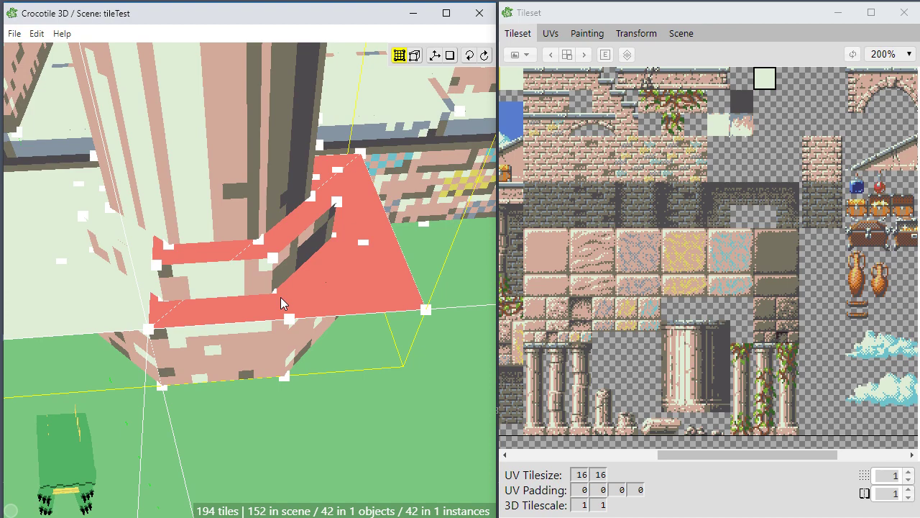
Split the selected pale tile at the base ring's front corner and keep only its outer piece selected.
left_click(280, 297)
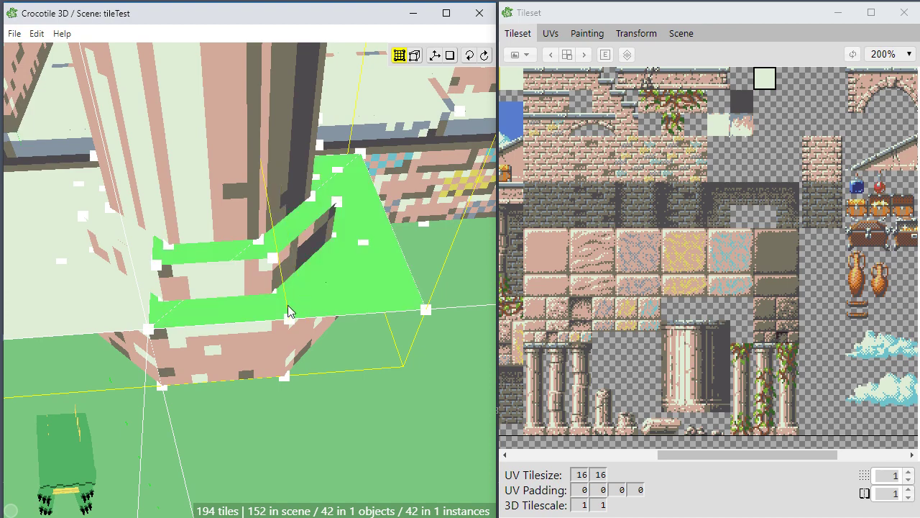
key("space")
left_click_drag(374, 317, 302, 354)
key("space")
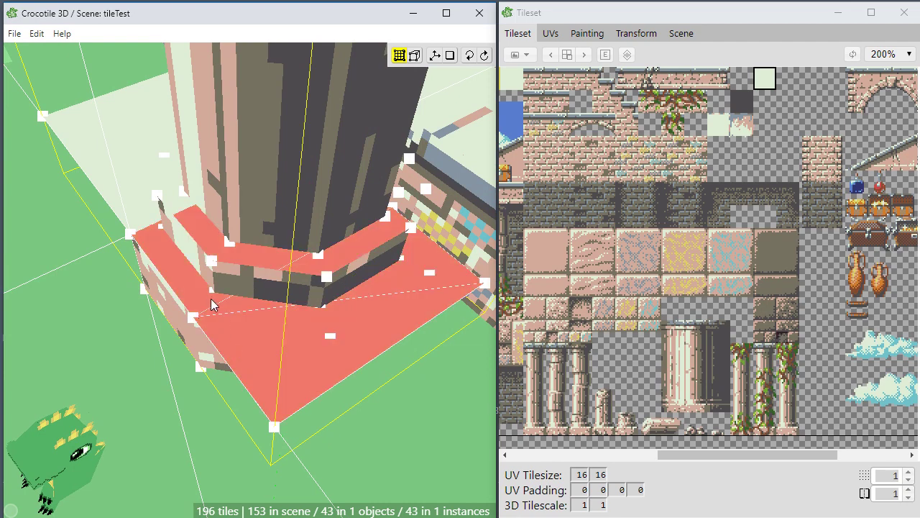
left_click(197, 296, "shift")
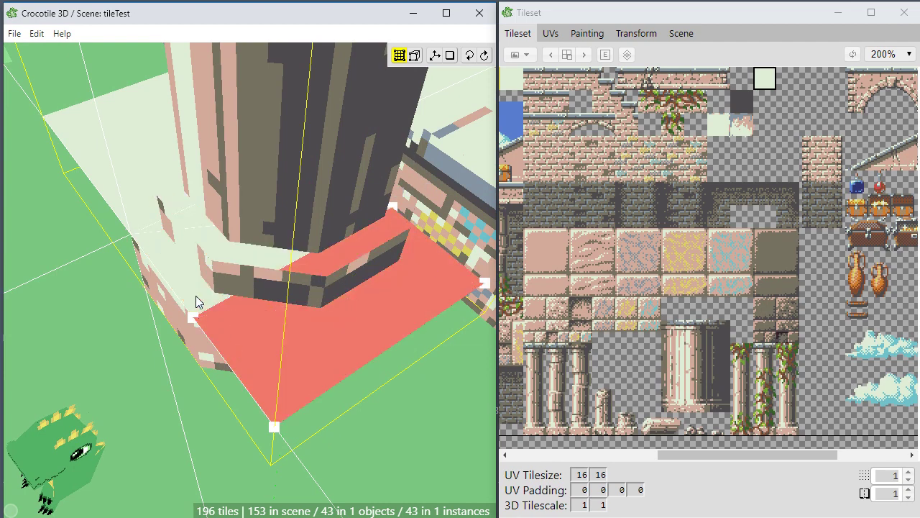
Move the outer piece's protruding corner vertex inward onto the base ring's next upper corner.
left_click(274, 427)
key("d")
key("d")
key("d")
key("d")
key("d")
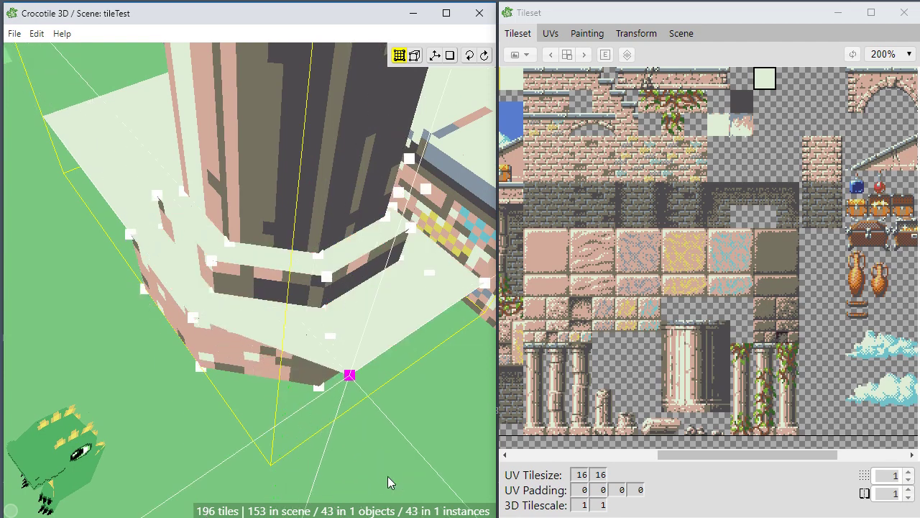
key("d")
key("w")
key("w")
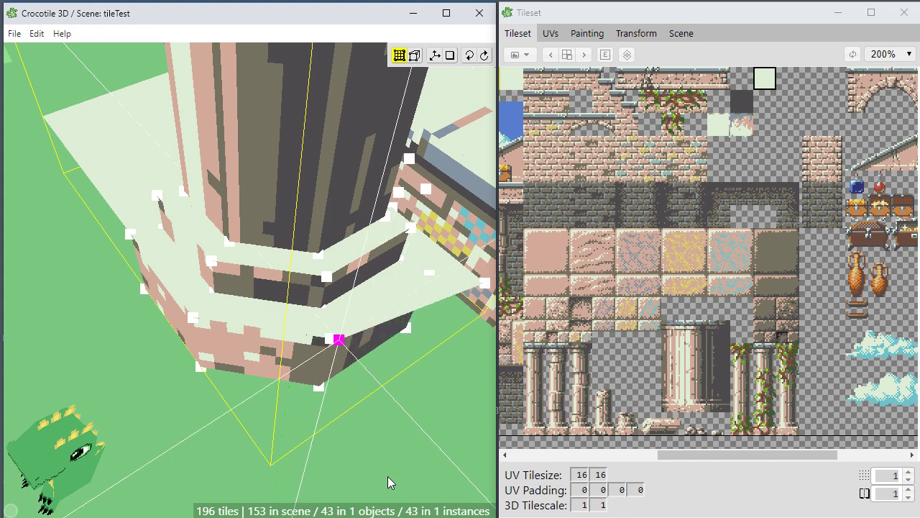
key("a")
key("a")
key("w")
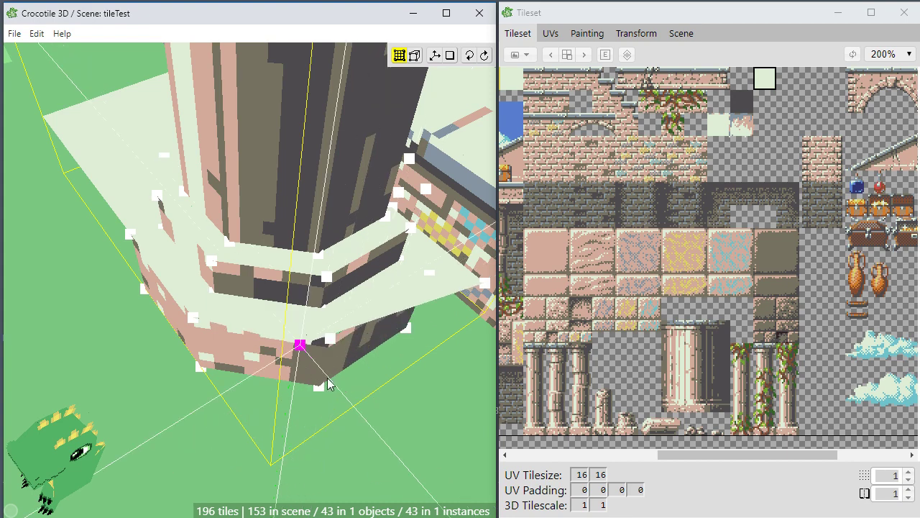
mouse_move(299, 348)
left_mouse_down()
mouse_move(328, 318)
mouse_move(330, 338)
mouse_move(309, 335)
left_mouse_up()
Bring the same piece's remaining loose vertex out onto the following upper corner at the back of the base ring.
key("space")
left_click_drag(381, 341, 313, 398)
key("space")
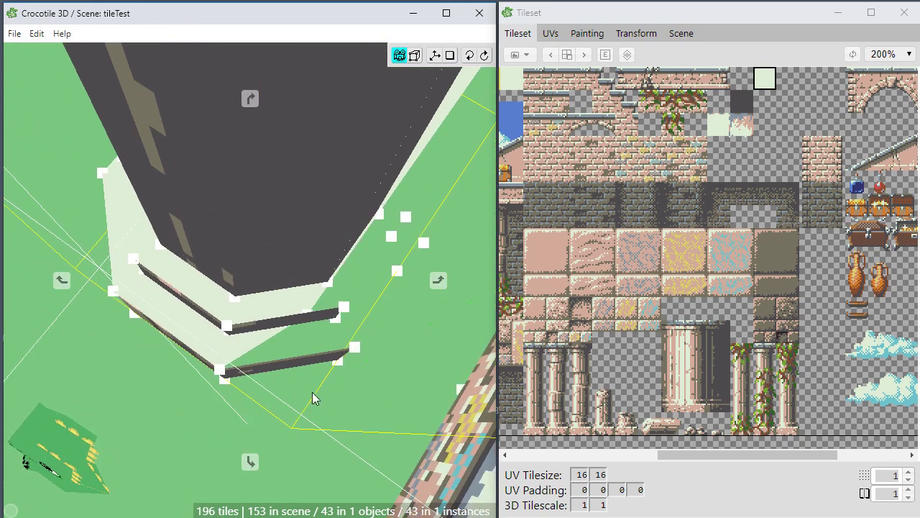
key("space")
left_click_drag(312, 311, 351, 352)
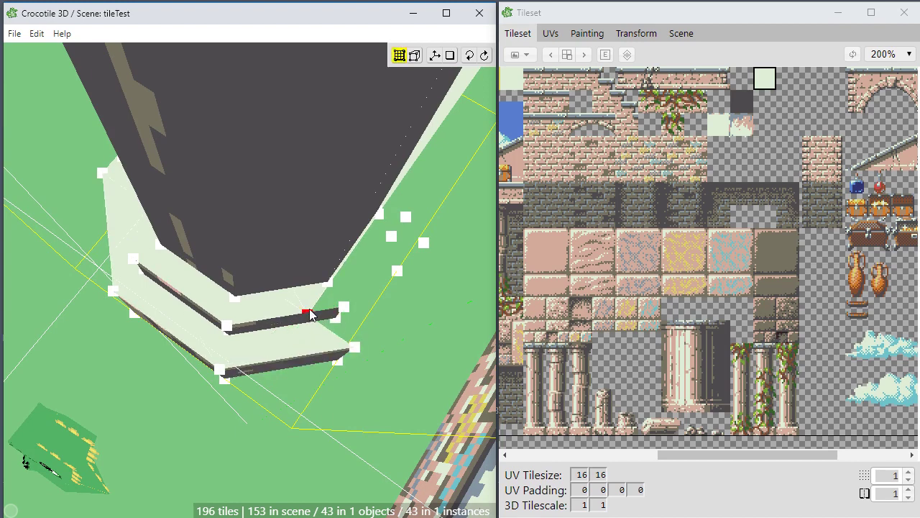
left_click_drag(310, 314, 361, 352)
Pull the pale tile vertices at the back of the pillar out onto the base ring's rear upper corner.
key("space")
left_click_drag(406, 380, 318, 342)
right_click_drag(394, 390, 323, 361)
left_click_drag(338, 323, 352, 364)
key("space")
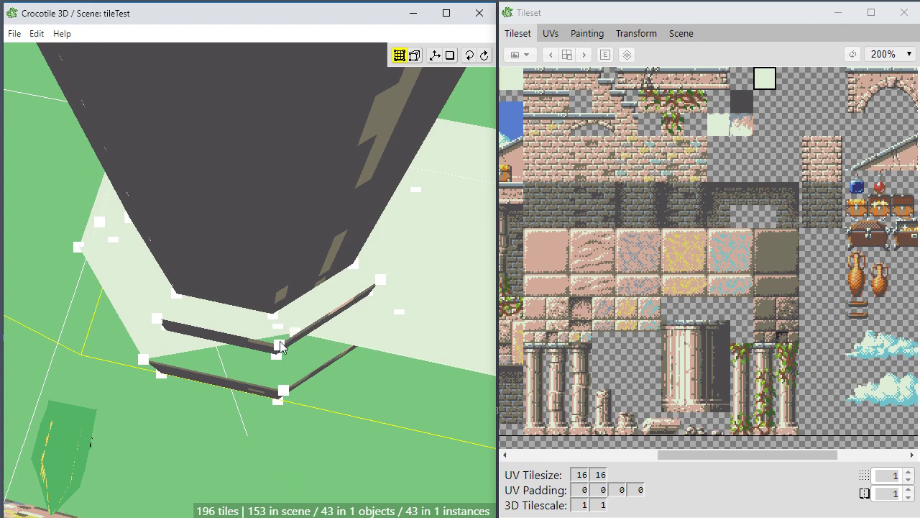
left_click_drag(298, 338, 287, 398)
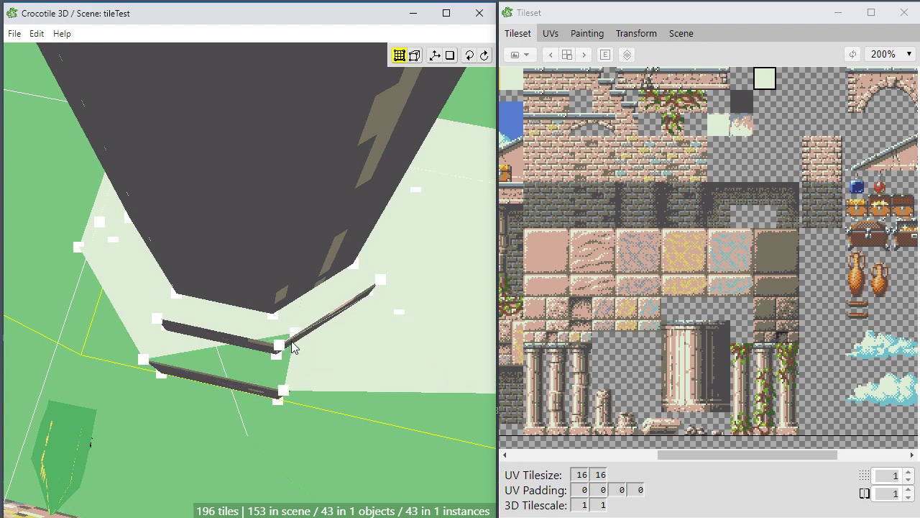
left_click_drag(294, 337, 338, 471)
Pull the second tile's oversized outer corners in to the base ring's remaining upper corners.
key("space")
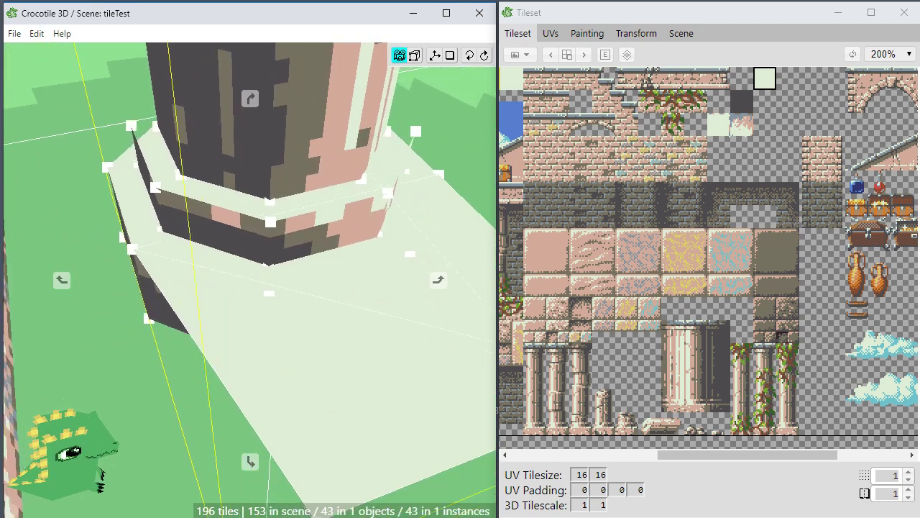
right_click_drag(338, 469, 318, 449)
key("space")
left_click_drag(287, 504, 249, 282)
key("space")
left_click_drag(338, 360, 240, 280)
key("space")
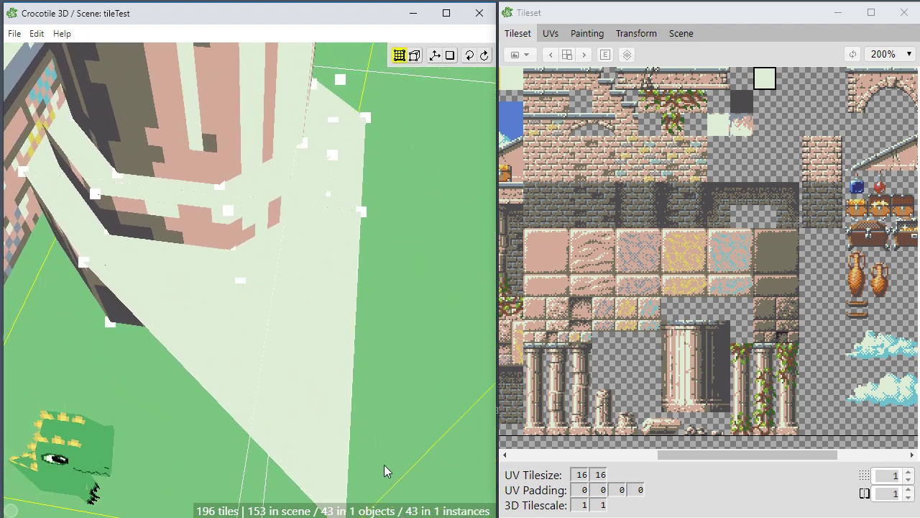
key("space")
scroll(384, 464, "down", 1)
key("space")
left_click_drag(327, 494, 130, 349)
Select all the pale tiles that cap the base ring around the shaft.
key("space")
mouse_move(321, 312)
middle_mouse_down()
mouse_move(320, 222)
mouse_move(321, 308)
middle_mouse_up()
scroll(320, 287, "down", 2)
middle_click_drag(338, 233, 442, 243)
left_click(334, 252)
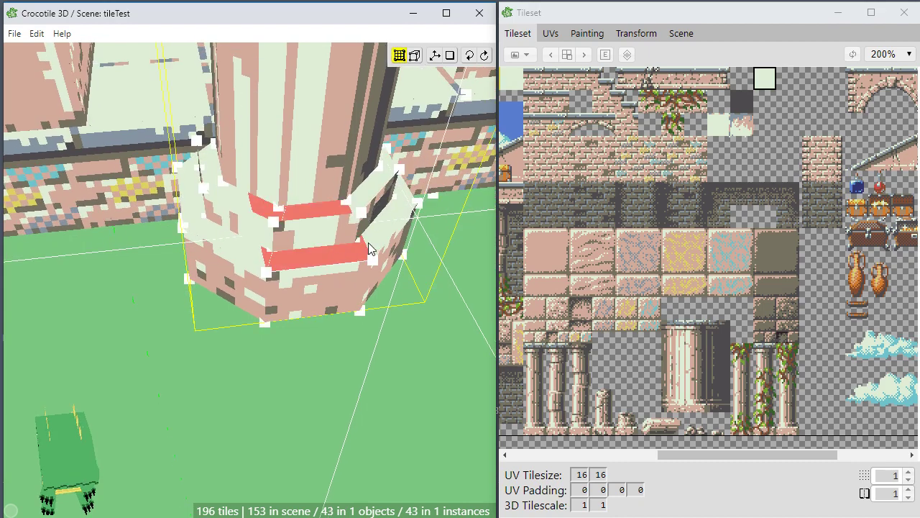
left_click(367, 246, "shift")
left_click(253, 257, "shift")
mouse_move(340, 289)
middle_mouse_down()
mouse_move(332, 319)
mouse_move(336, 305)
middle_mouse_up()
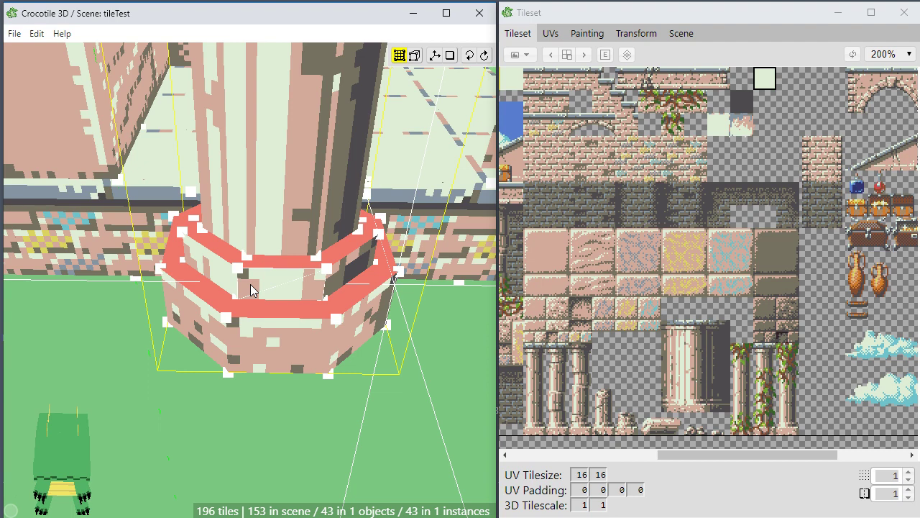
Make a copy of the base ring's pale cap tiles resized by 0.8, 1, 0.8 to cap the narrow band.
left_click(631, 32)
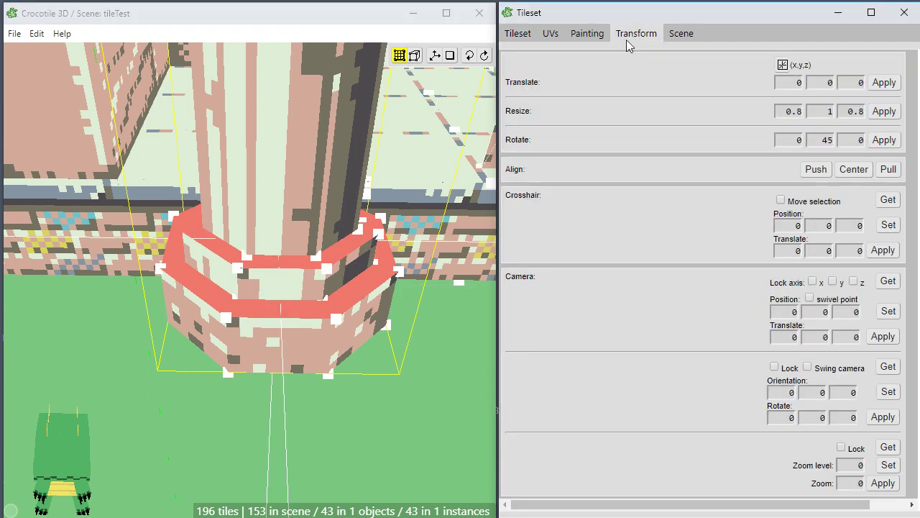
left_click(886, 114)
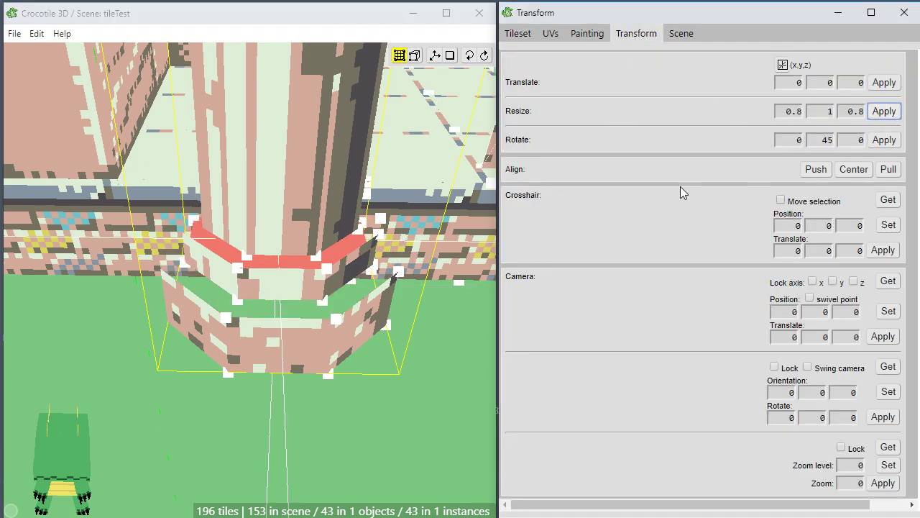
key("ctrl+z")
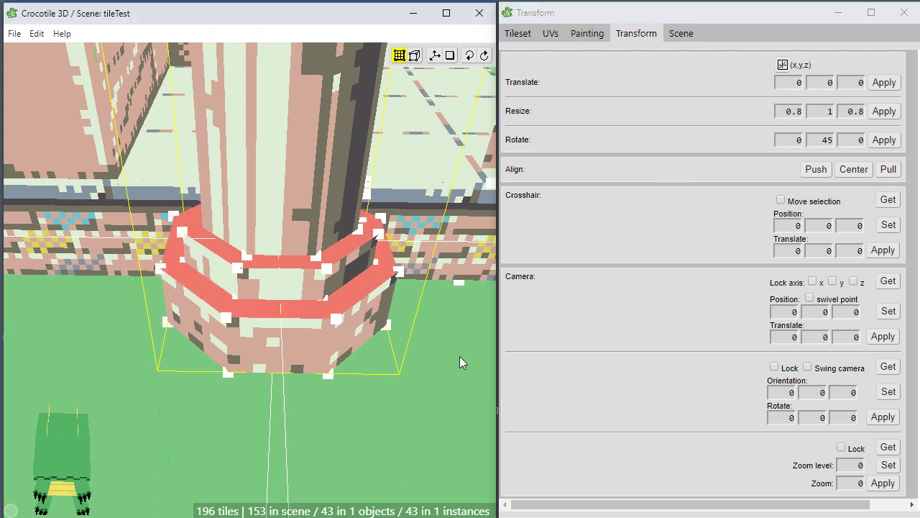
left_click(885, 113)
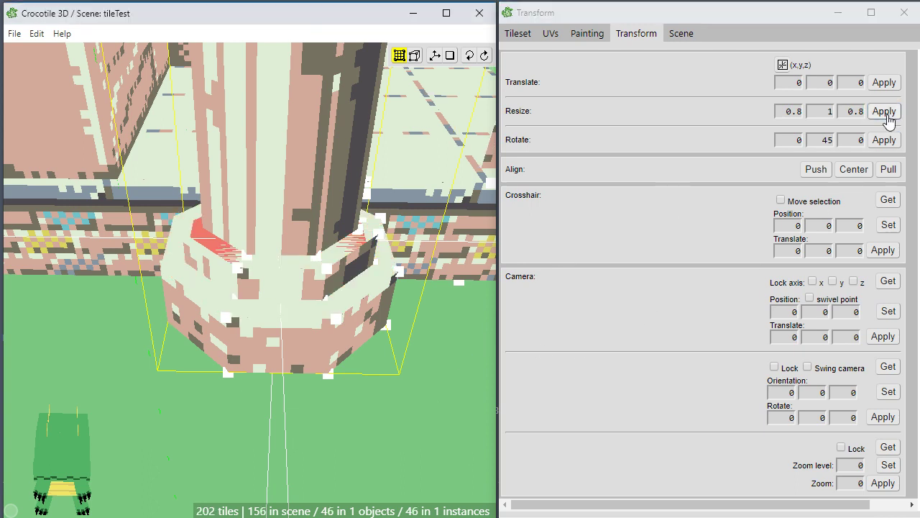
middle_click_drag(287, 376, 268, 371)
left_click(268, 371)
Examine the capped base ring and narrow band at the pillar's foot from several angles.
scroll(268, 371, "down", 3)
middle_click_drag(321, 402, 564, 364)
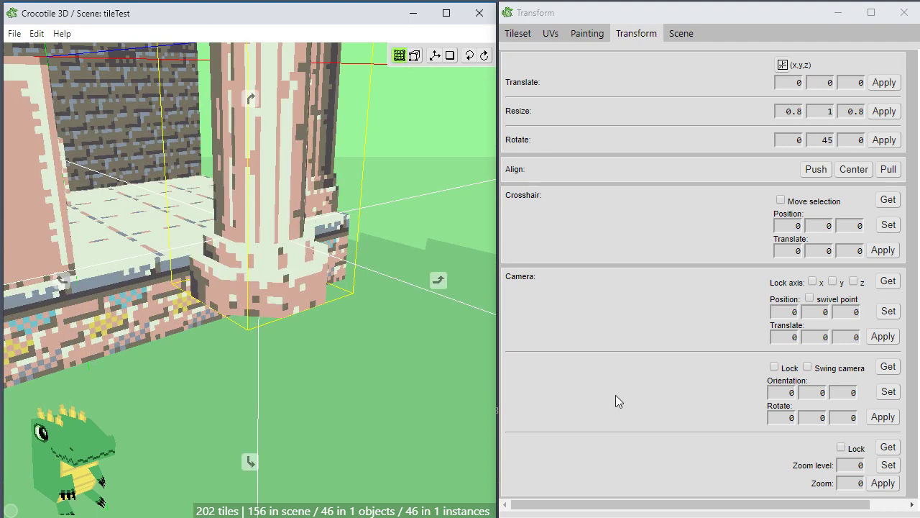
left_click_drag(540, 372, 472, 385)
left_click(613, 341)
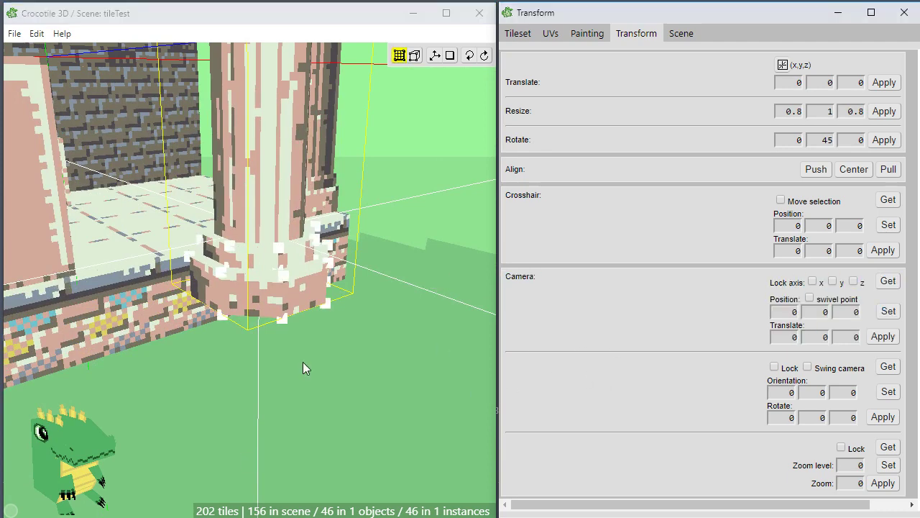
key("space")
left_click_drag(303, 361, 339, 392)
scroll(345, 359, "up", 2)
right_click_drag(345, 350, 283, 354)
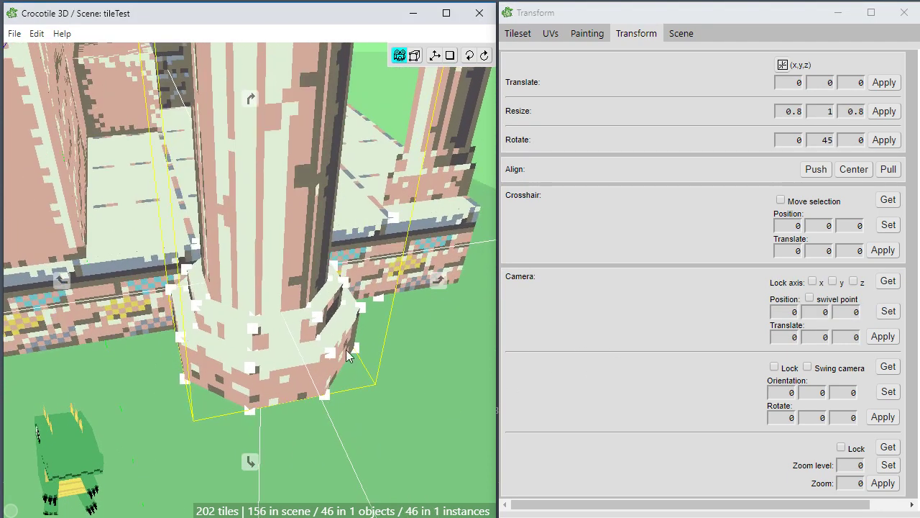
Select all the pale tiles capping both the base ring and the narrow band.
left_click(334, 332, "shift")
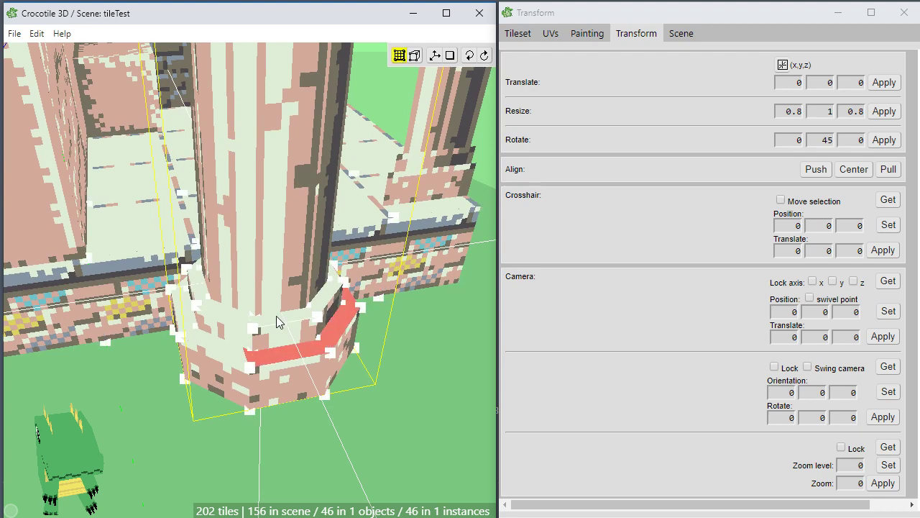
left_click(276, 317, "shift")
left_click(198, 342, "shift")
left_click(181, 314, "shift")
left_click(197, 287, "shift")
left_click(227, 312, "shift")
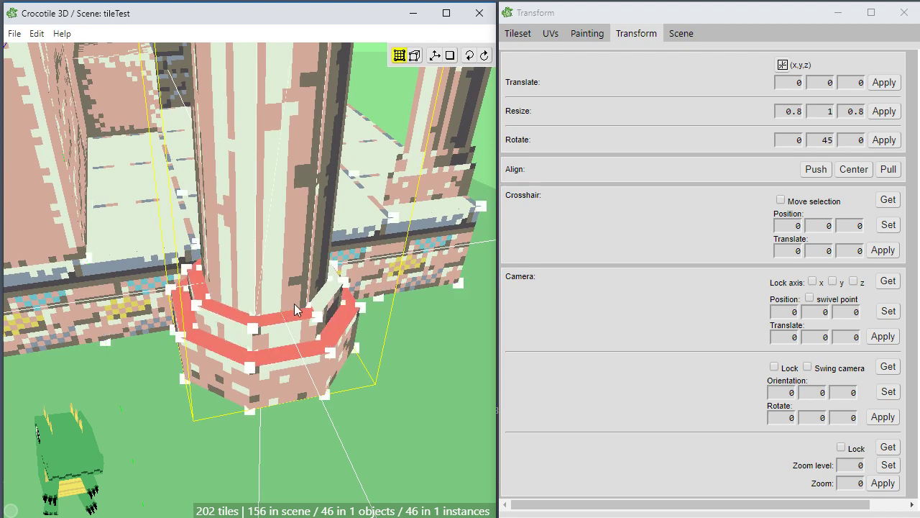
left_click(326, 296, "shift")
left_click_drag(327, 296, 353, 358)
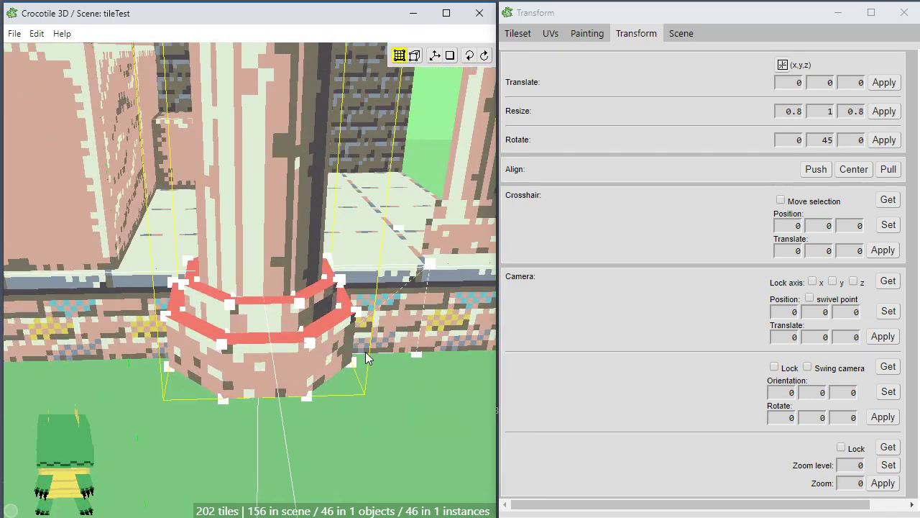
Make a copy of the selected foot cap tiles and raise it along the pillar's shaft.
key("ctrl+v")
key("w")
key("w")
key("w")
key("w")
key("w")
key("w")
key("w")
key("w")
key("w")
key("w")
key("w")
key("w")
key("w")
key("w")
key("w")
key("w")
key("w")
key("w")
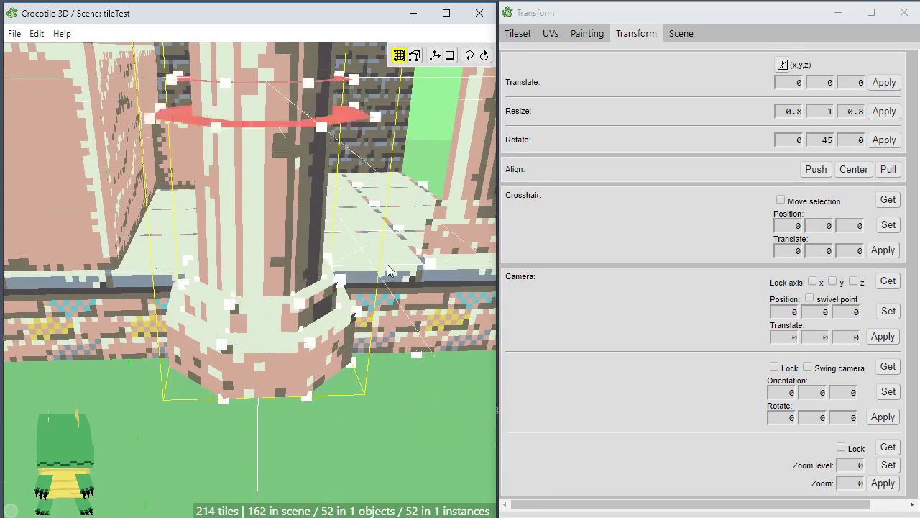
key("w")
key("w")
key("w")
key("w")
scroll(342, 170, "down", 2)
key("space")
right_click_drag(357, 79, 351, 181)
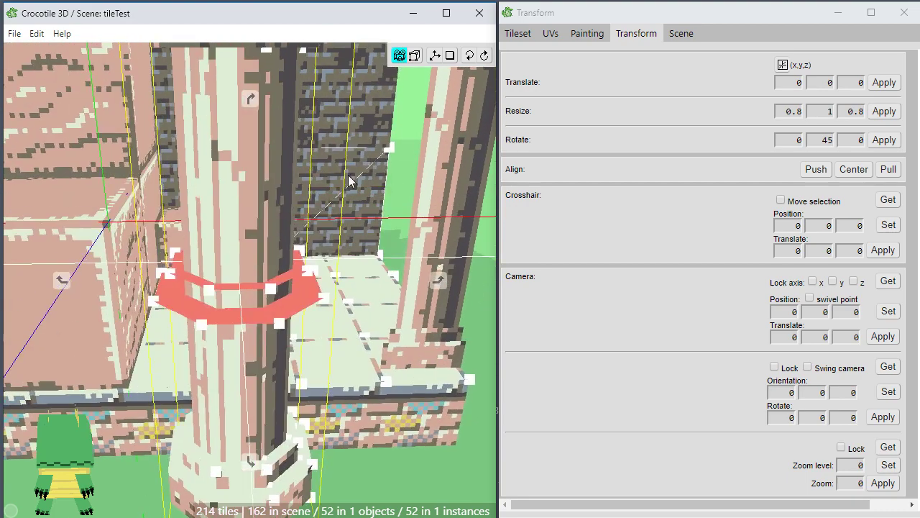
key("w")
key("w")
key("w")
key("w")
key("w")
key("w")
key("w")
key("w")
key("w")
key("w")
key("w")
key("w")
key("w")
key("w")
key("space")
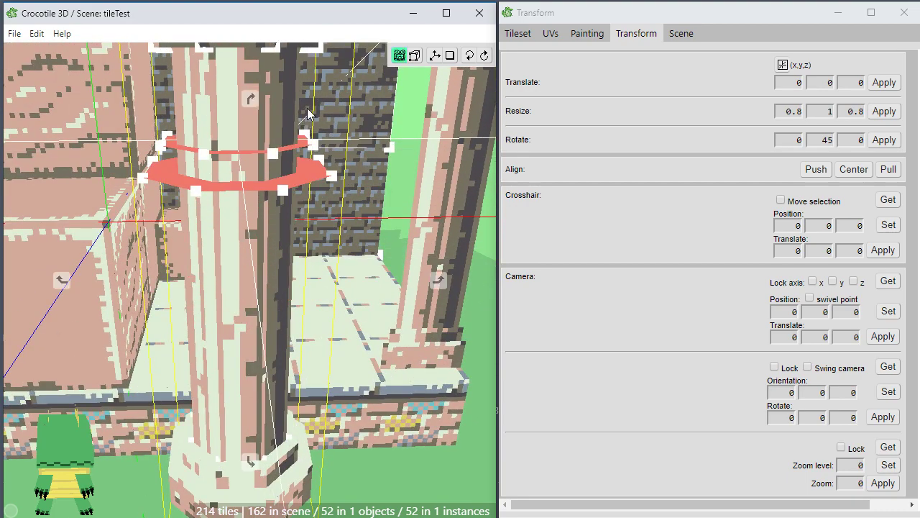
Flip the copied cap rings upside down so the wide ring sits above the narrow one, with their faces turned downward.
key("space")
key("f")
key("space")
left_click_drag(304, 249, 303, 236)
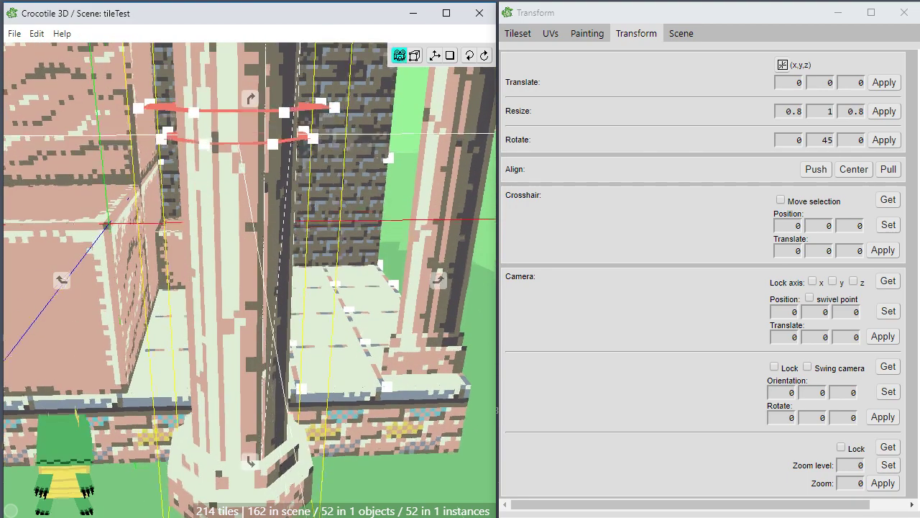
left_click_drag(297, 305, 277, 268)
key("space")
key("i")
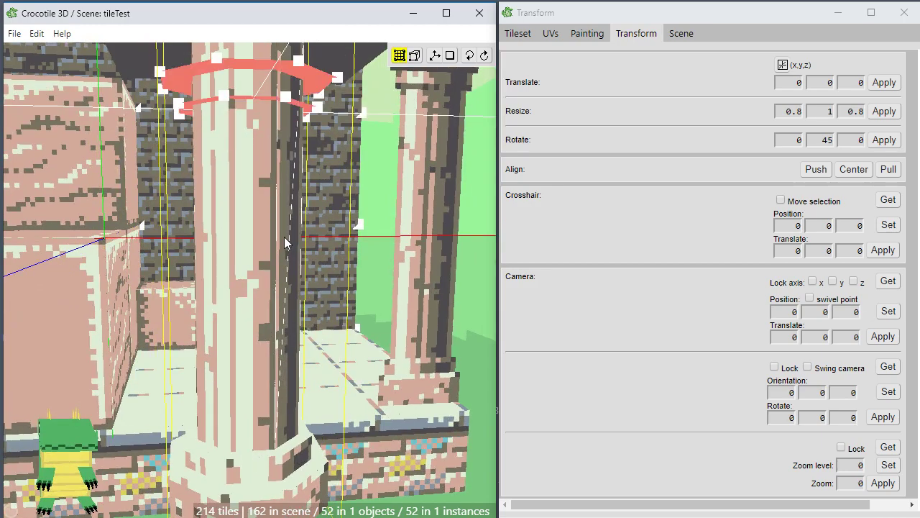
Raise the flipped cap rings to the pillar's capital, fitting them beneath its wide and narrow bands, and clear the selection.
scroll(285, 238, "up", 2)
scroll(284, 238, "down", 2)
key("space")
right_click_drag(284, 173, 274, 237)
scroll(271, 217, "up", 2)
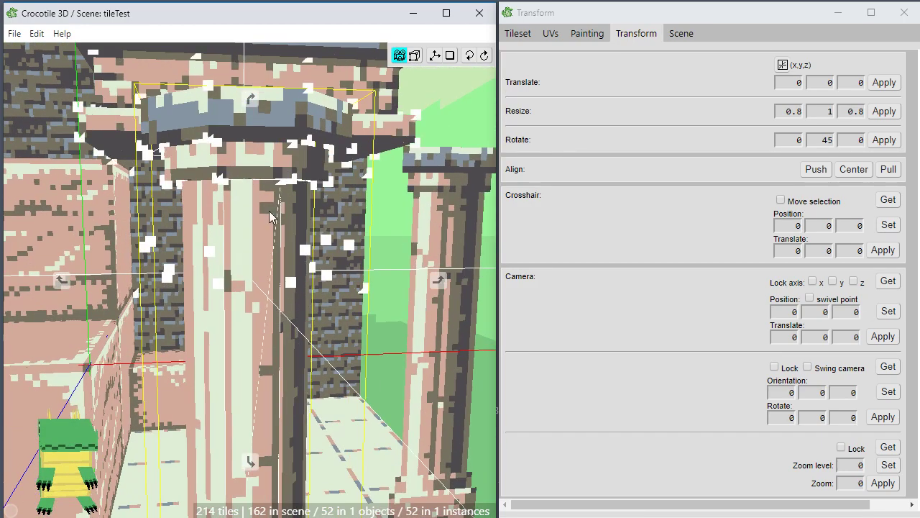
scroll(271, 229, "up", 2)
left_click_drag(274, 286, 271, 250)
key("space")
key("w")
key("w")
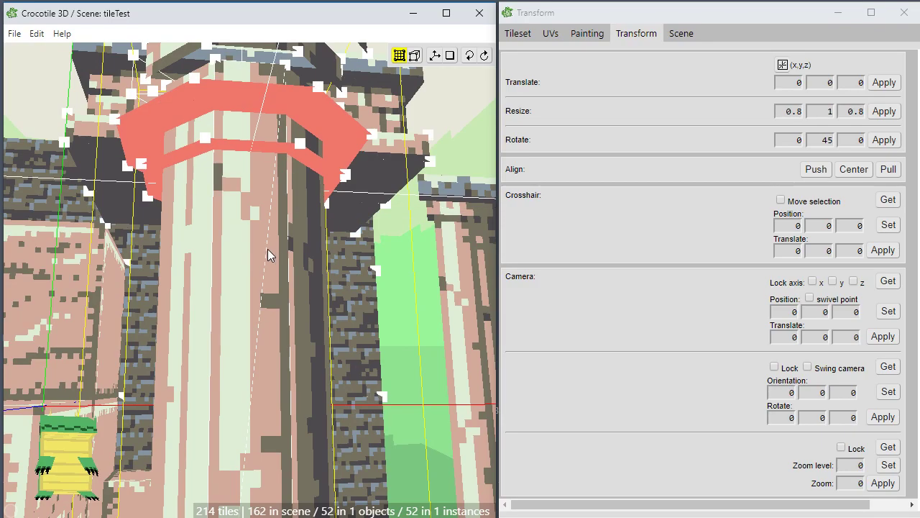
key("w")
key("w")
key("space")
right_click_drag(262, 252, 261, 323)
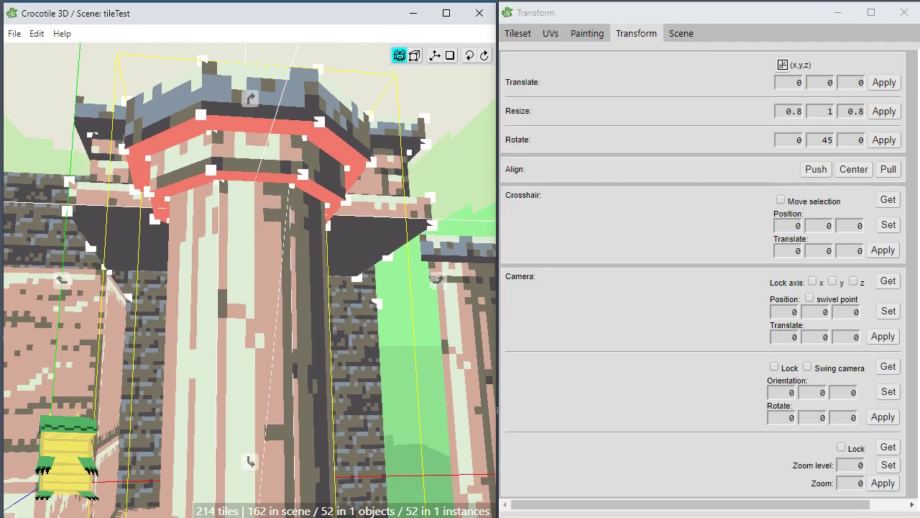
right_click_drag(277, 147, 278, 201)
scroll(279, 202, "up", 2)
left_click_drag(279, 202, 327, 140)
key("space")
key("n")
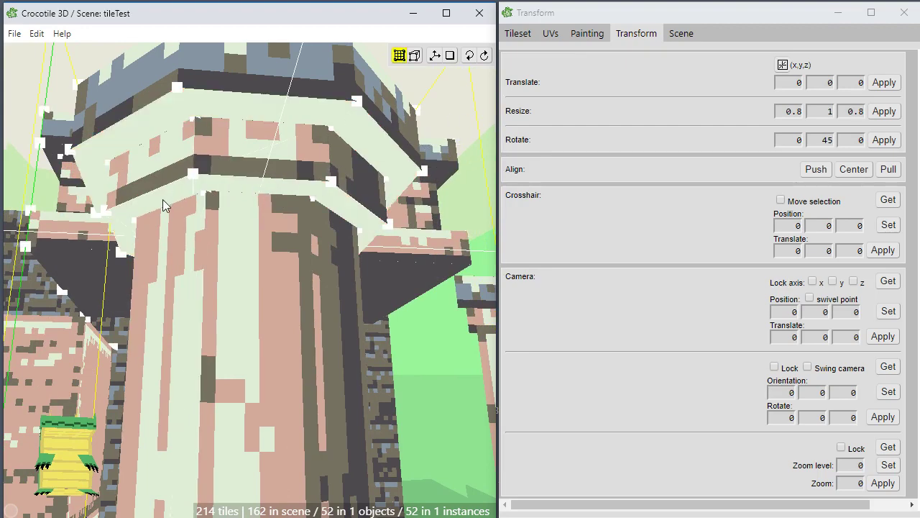
Retexture the cap tiles beneath the capital's wide and narrow bands with the dark grey tile.
left_click(550, 36)
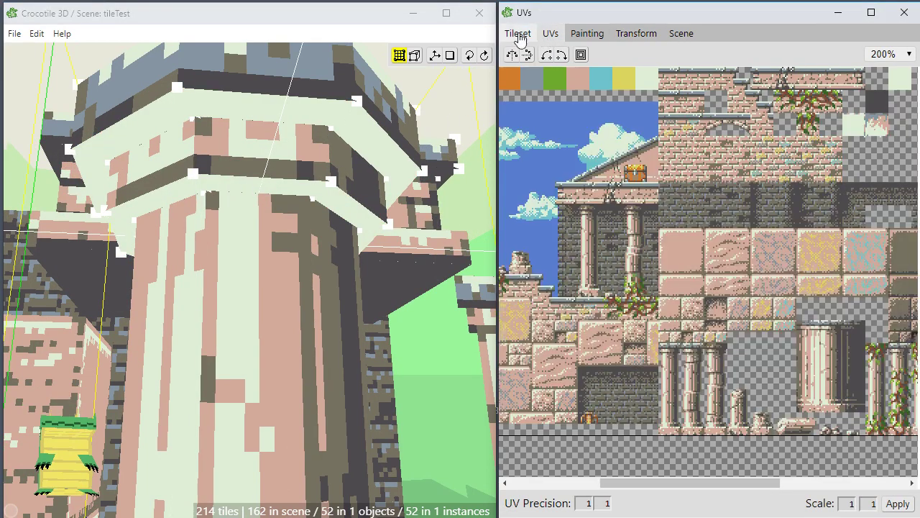
left_click(517, 35)
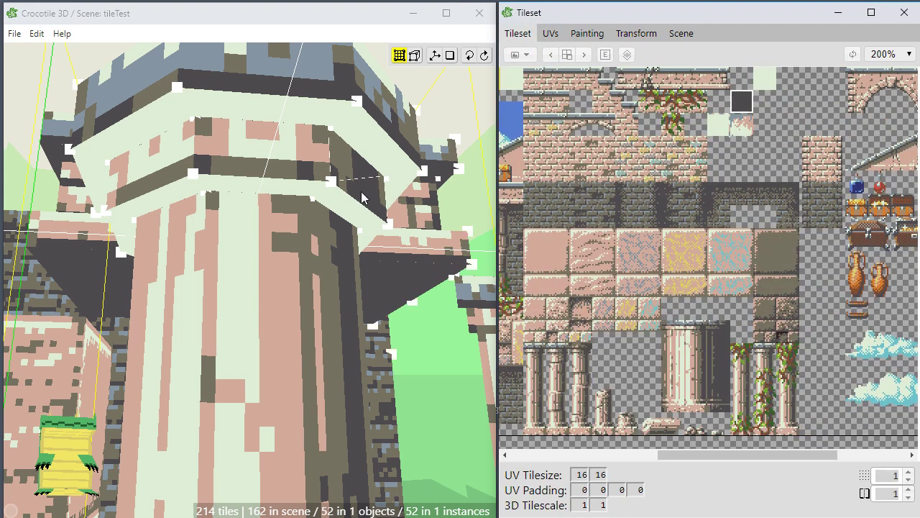
left_click(438, 114)
key("v")
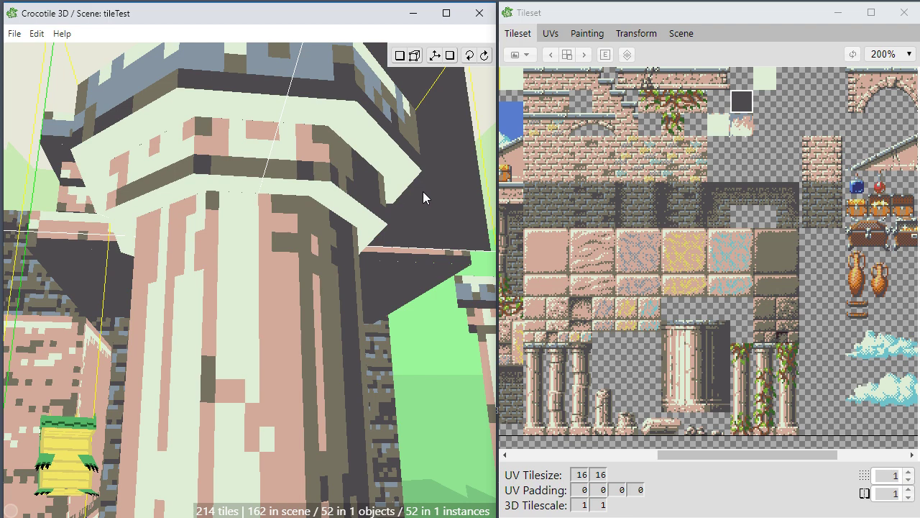
left_click(371, 166)
left_click(332, 114)
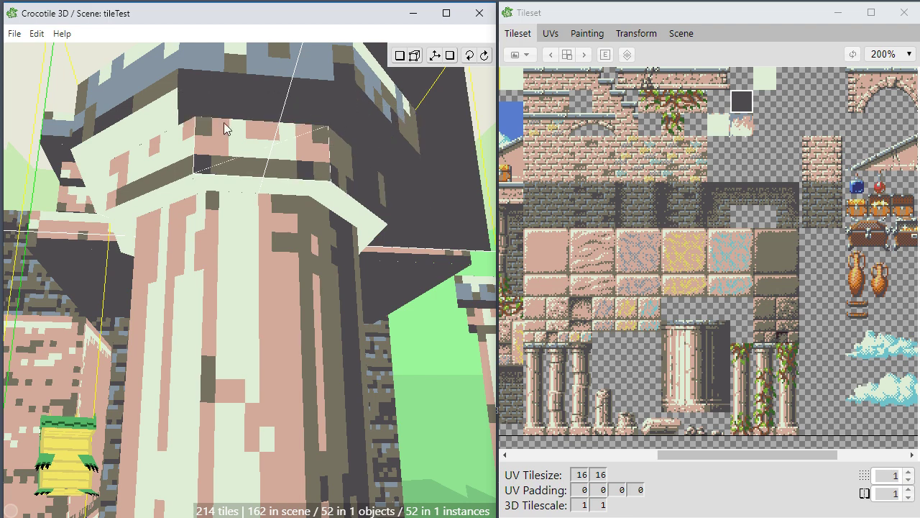
left_click(153, 118)
left_click(169, 201)
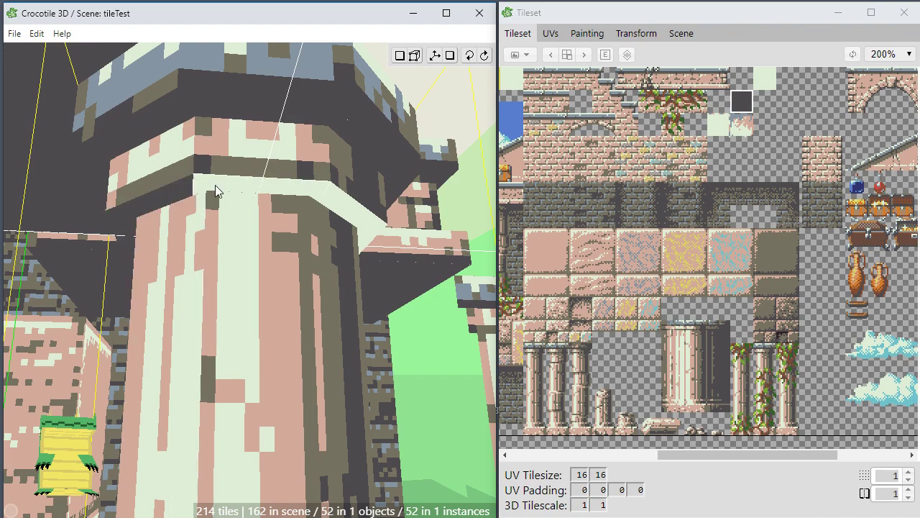
left_click(248, 186)
left_click(362, 208)
scroll(405, 214, "down", 2)
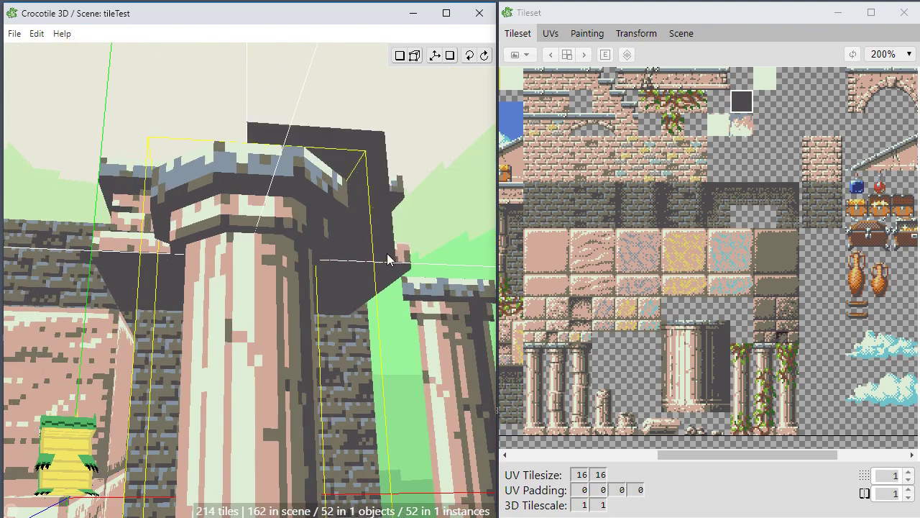
Examine the whole pillar from several sides, including the dark undersides of its capital.
key("space")
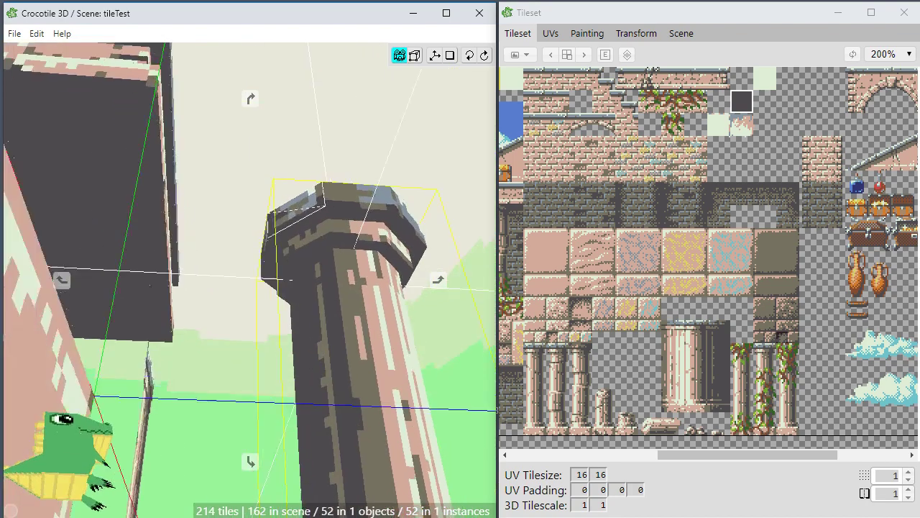
left_click_drag(481, 302, 244, 429)
scroll(244, 429, "down", 4)
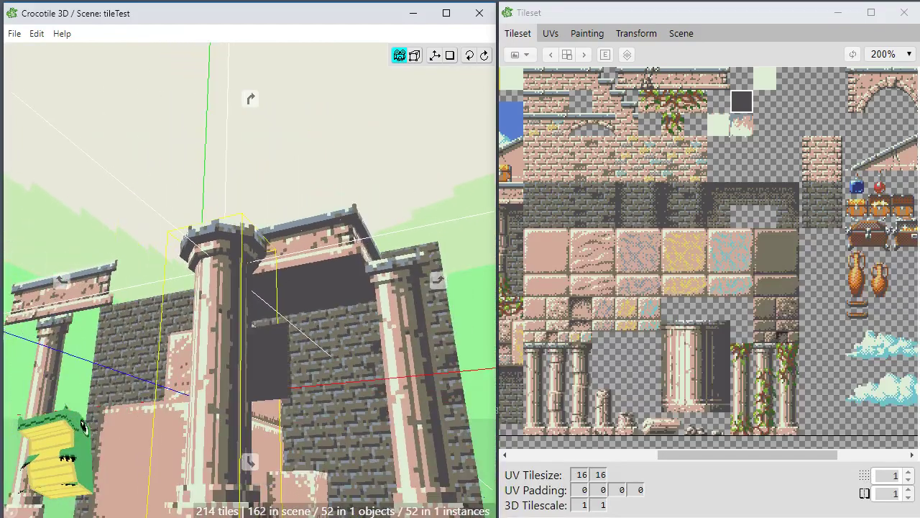
right_click_drag(255, 439, 267, 399)
left_click_drag(276, 391, 21, 392)
left_click_drag(317, 302, 298, 341)
left_click_drag(403, 341, 304, 350)
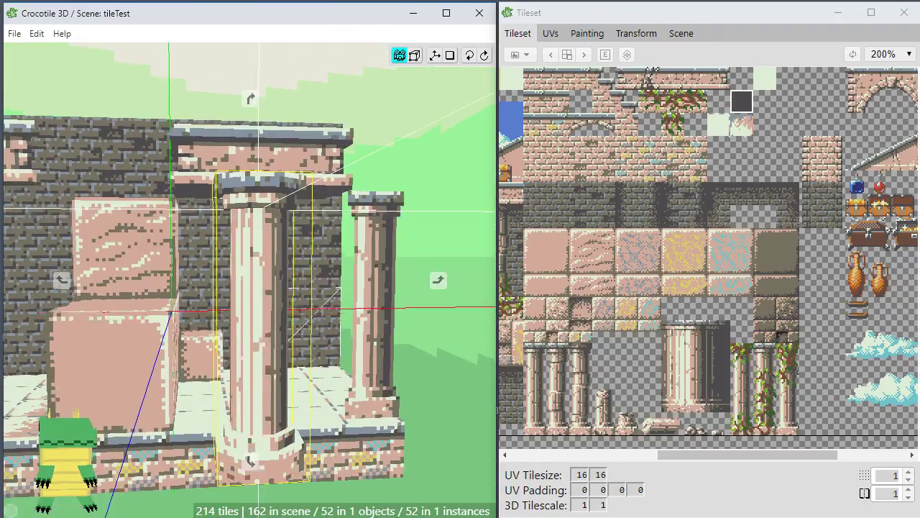
scroll(304, 349, "up", 3)
left_click_drag(216, 338, 299, 381)
key("space")
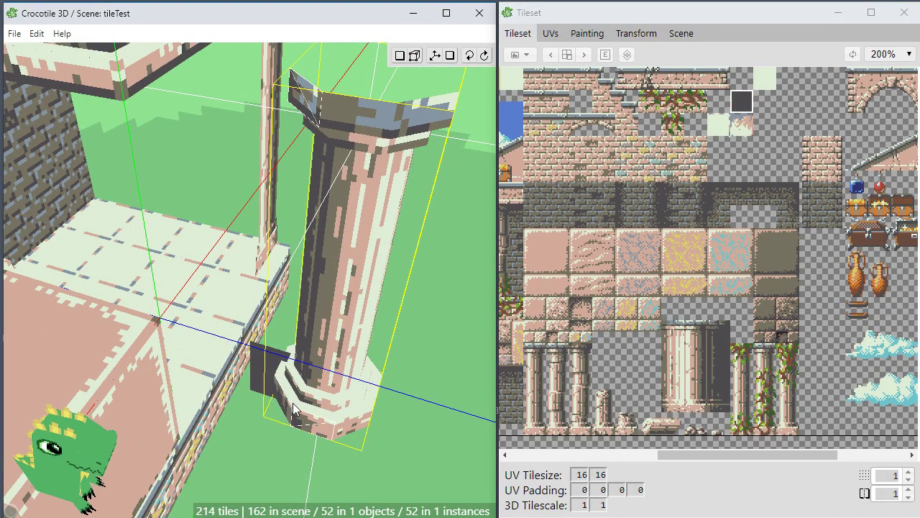
Examine the pale cap tiles around the pillar's foot up close from the shaded side.
scroll(295, 408, "up", 3)
key("space")
right_click_drag(305, 405, 299, 340)
key("space")
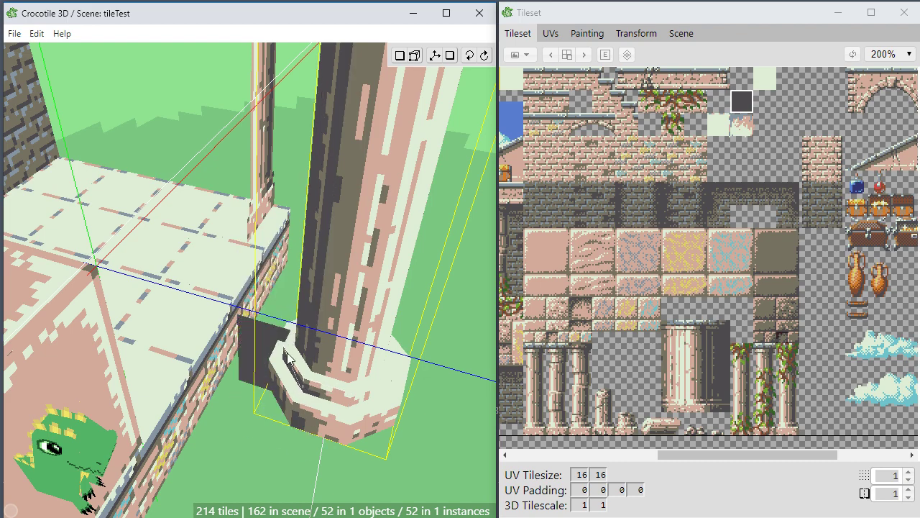
key("space")
left_click_drag(310, 390, 302, 315)
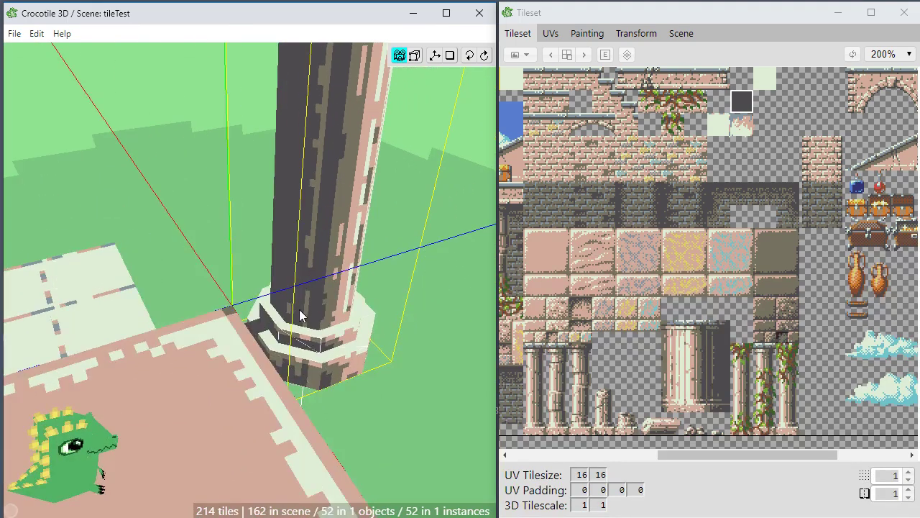
key("space")
left_click_drag(363, 381, 222, 338)
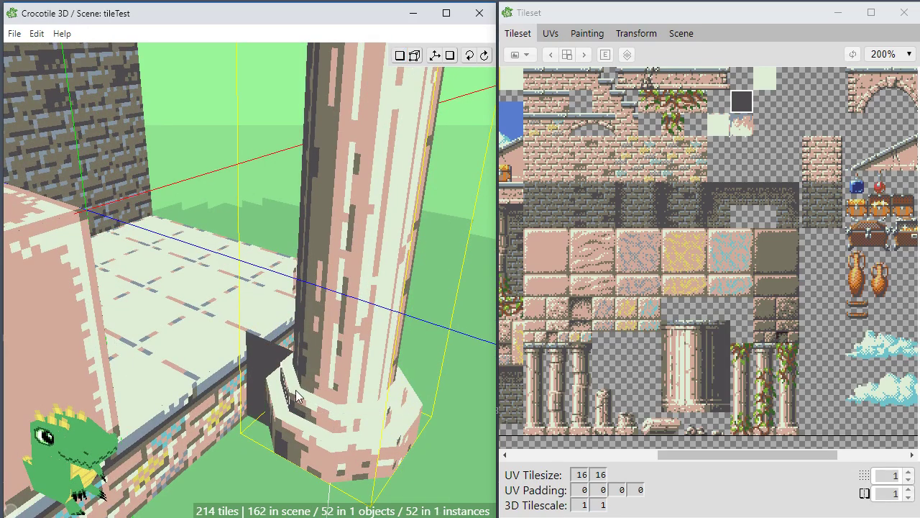
key("space")
left_click_drag(296, 393, 359, 413)
left_click_drag(296, 356, 316, 376)
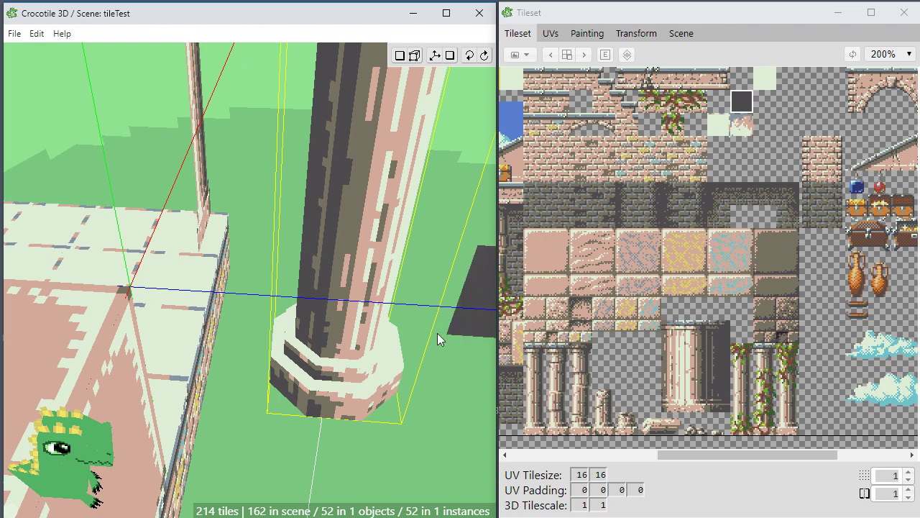
key("space")
left_click_drag(417, 386, 312, 407)
scroll(390, 395, "up", 2)
key("space")
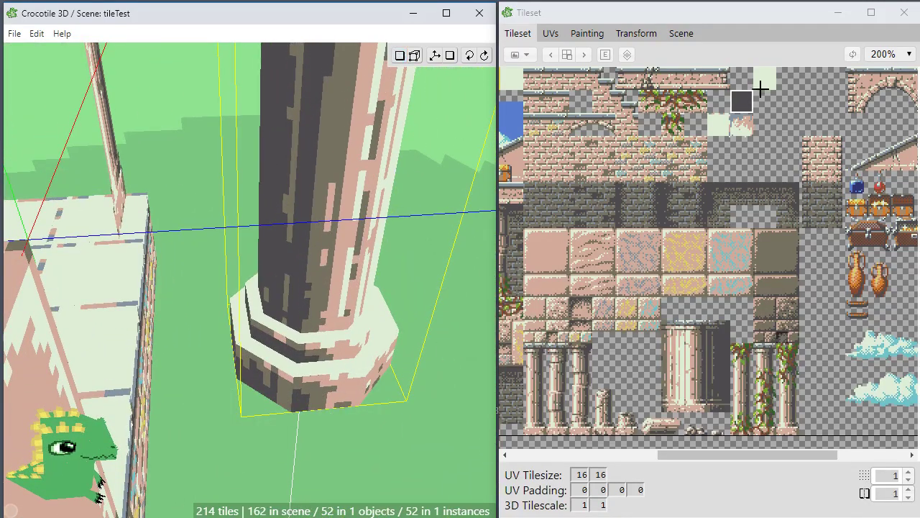
Open the tileset area around the pale tile for painting and copy that tile one cell right and one cell down.
left_click(763, 85)
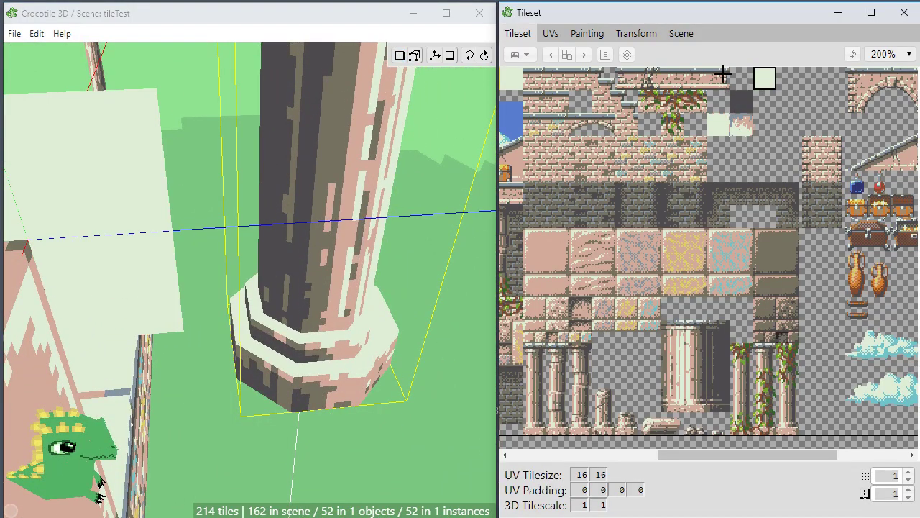
left_click_drag(723, 74, 781, 124)
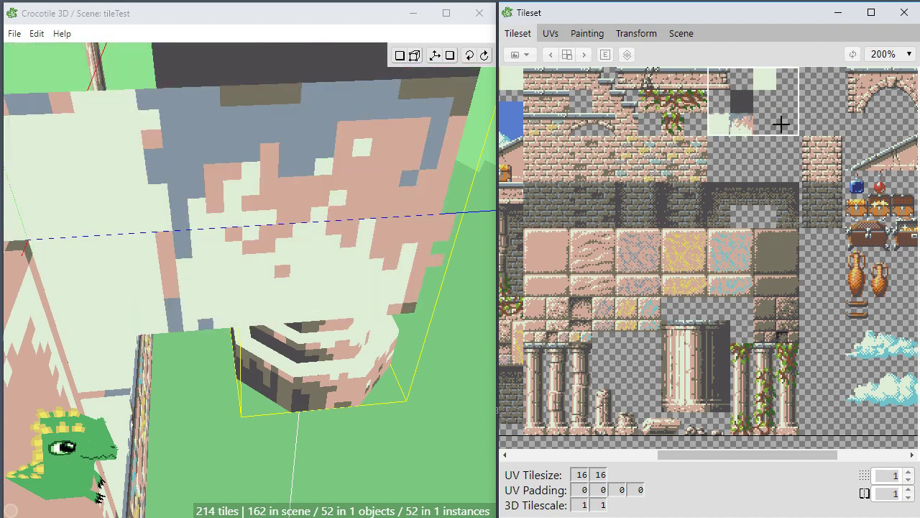
left_click(588, 33)
key("m")
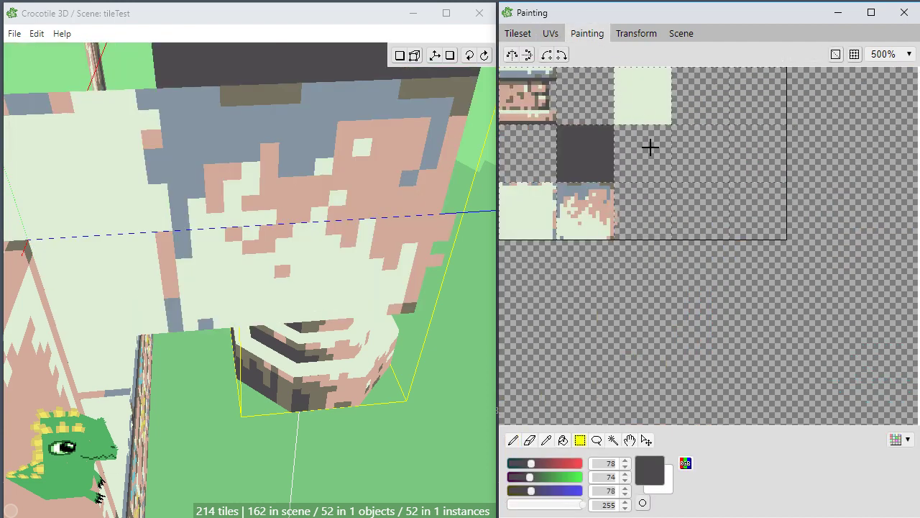
left_click_drag(620, 75, 661, 117)
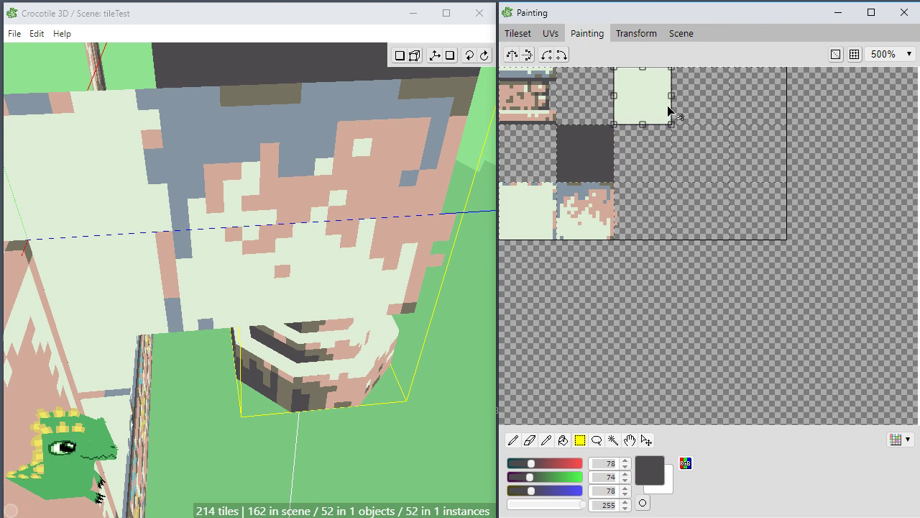
left_click_drag(641, 96, 692, 154)
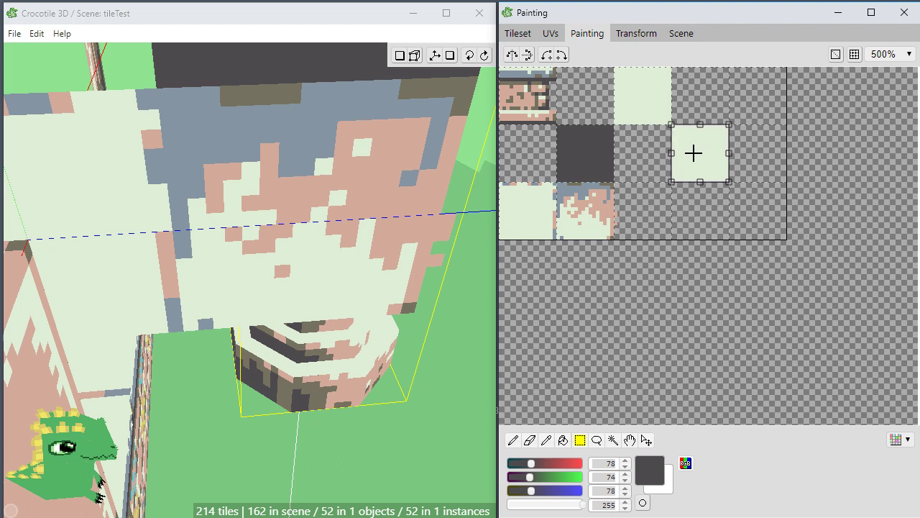
left_click(749, 179)
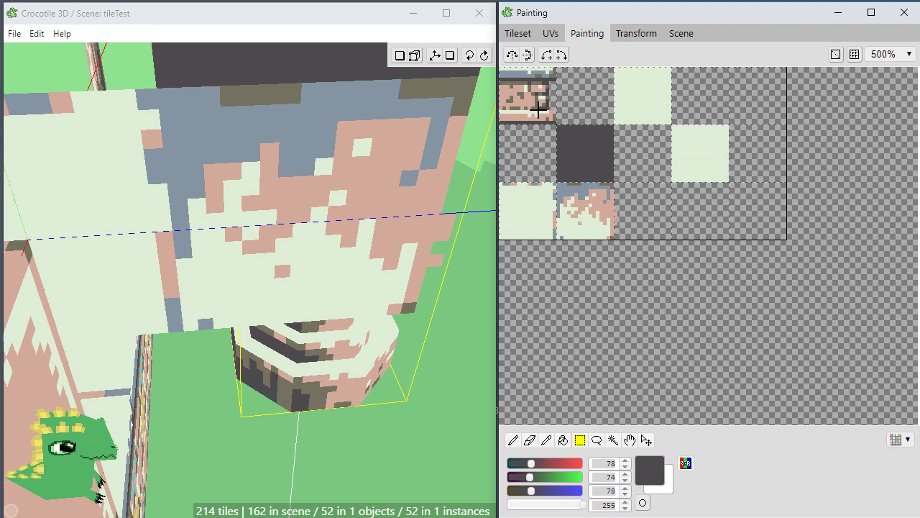
Paint the copied pale tile with a blue-grey band (133, 149, 161) on top, pink (210, 170, 153) below it and pale at the bottom.
key("b")
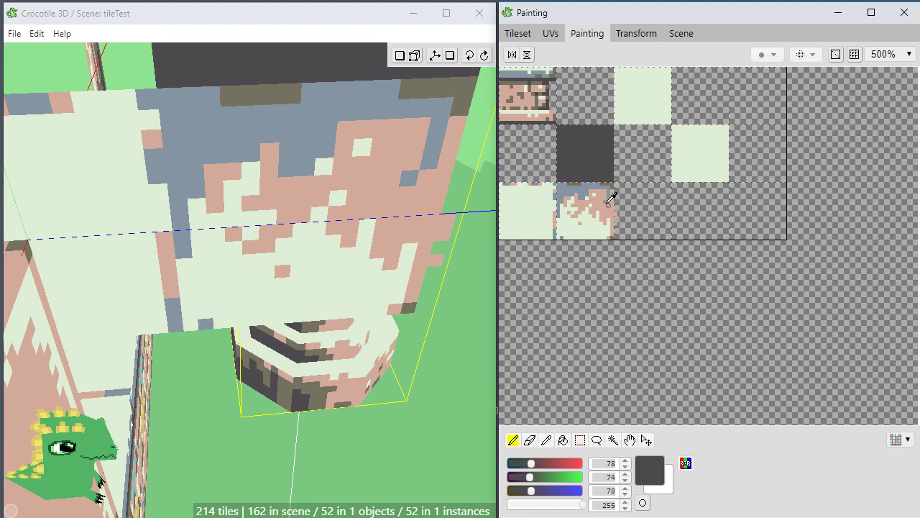
left_click(606, 205, "alt")
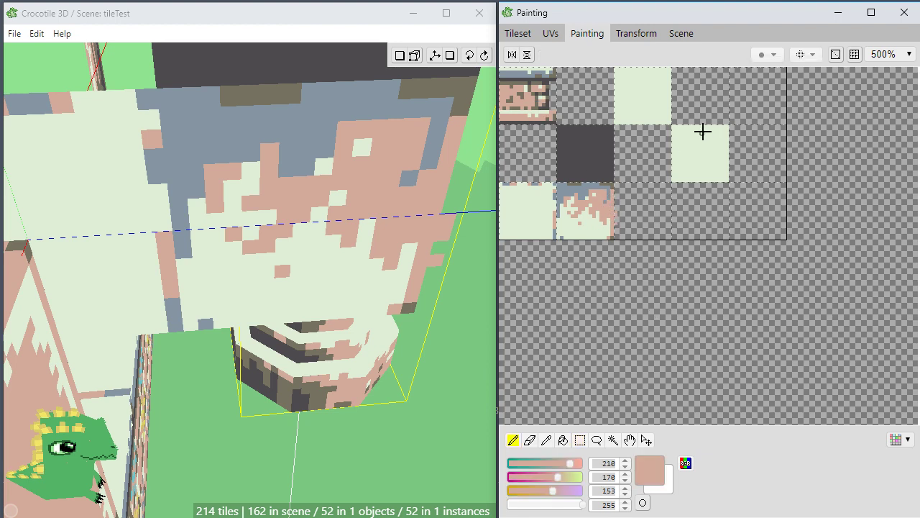
left_click(594, 188, "alt")
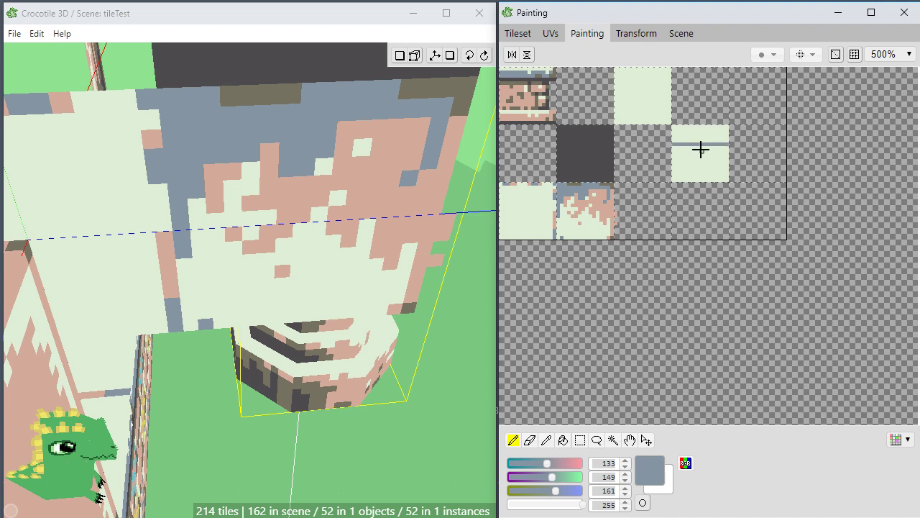
left_click(600, 205, "alt")
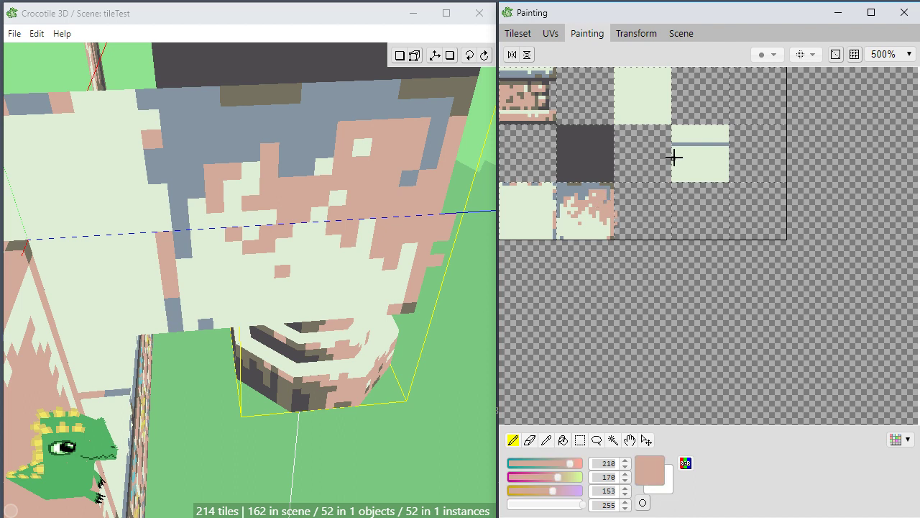
key("g")
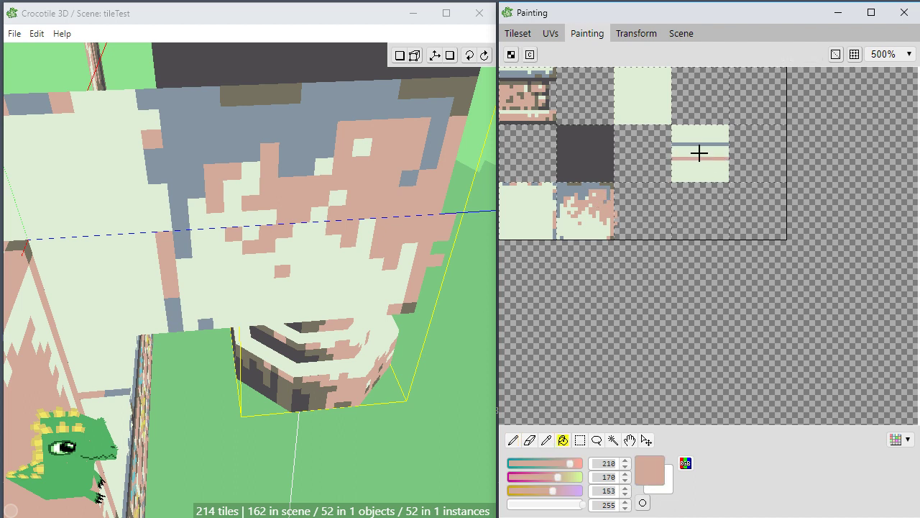
left_click(698, 151)
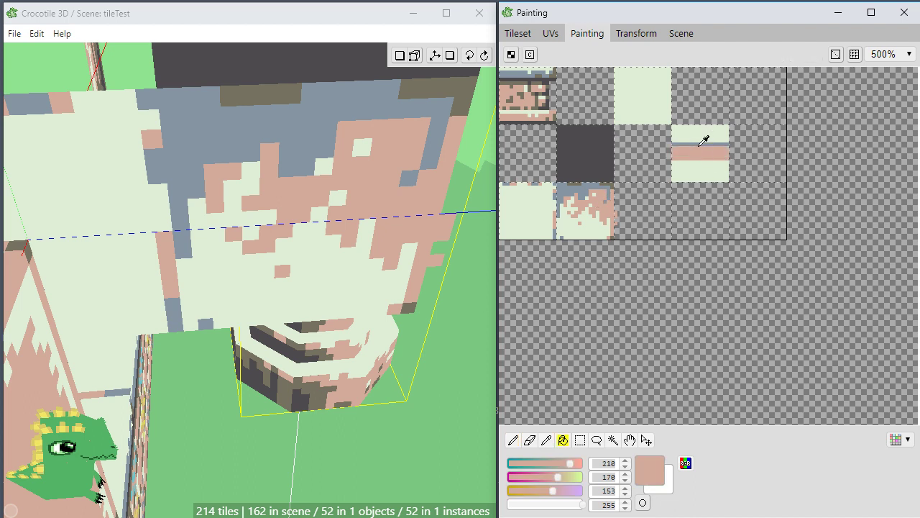
left_click(702, 144, "alt")
left_click(702, 136)
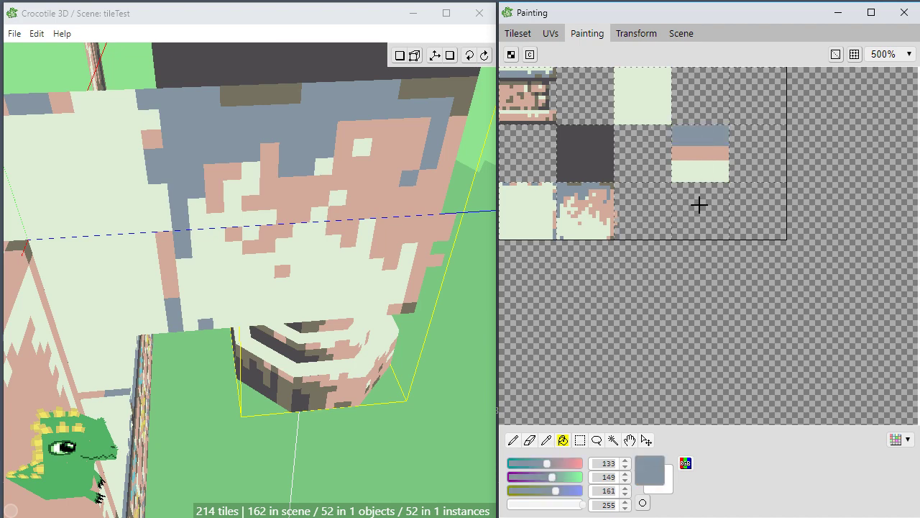
Retexture the shaded-side cap tiles of the foot's wide and narrow bands with the three-band tile, undoing the last stray placement.
left_click(519, 34)
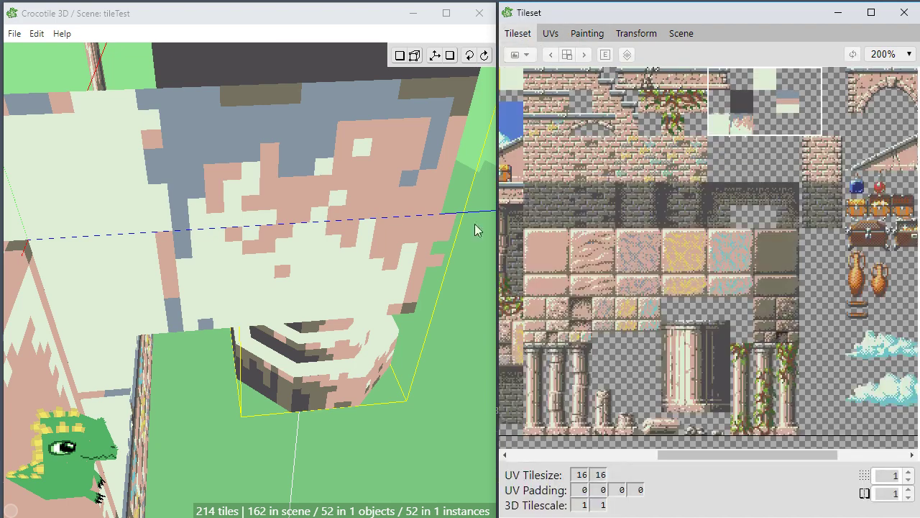
left_click(790, 104)
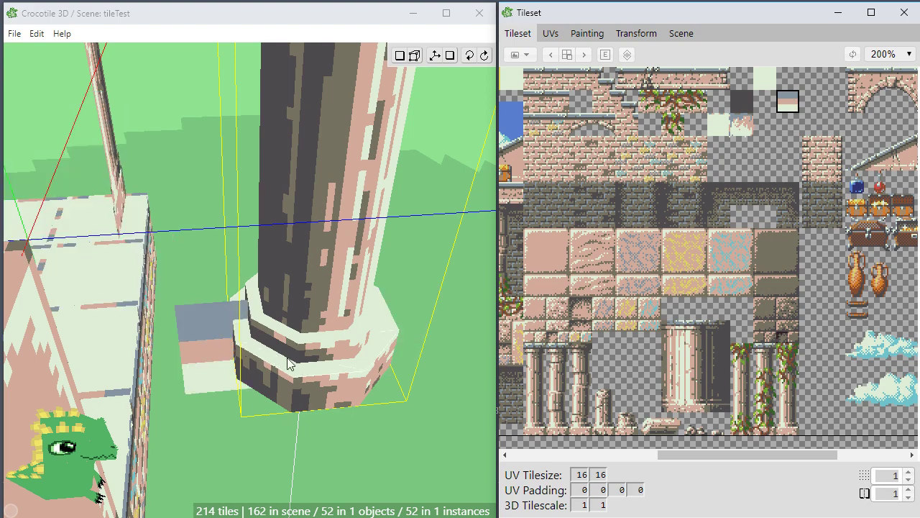
right_click_drag(368, 411, 308, 403)
key("Return")
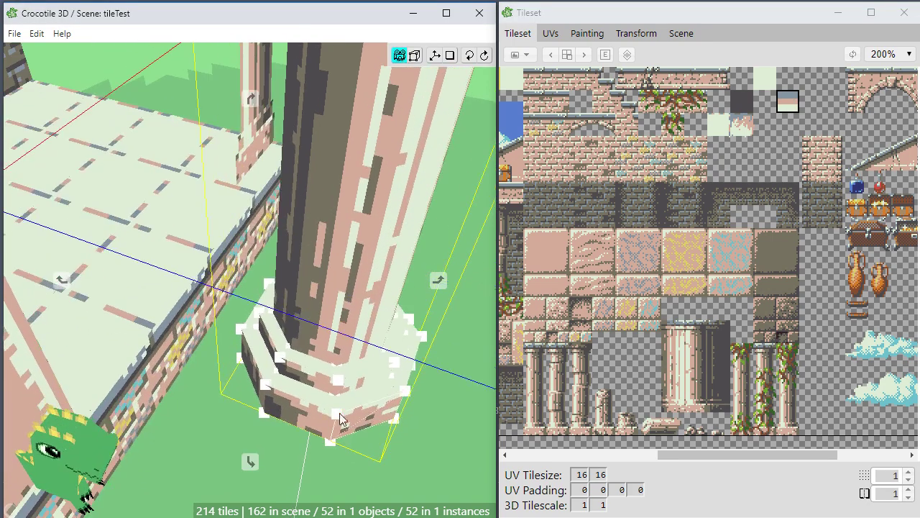
double_click(292, 396)
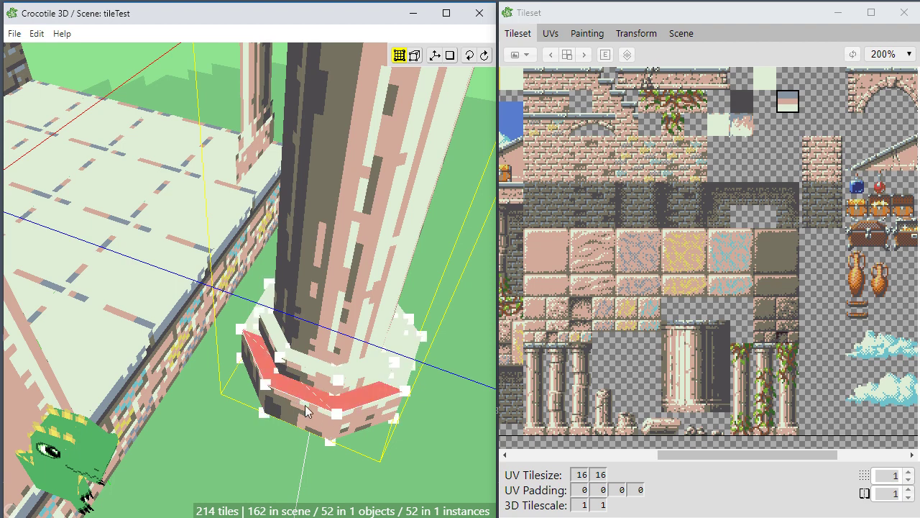
left_click(320, 399)
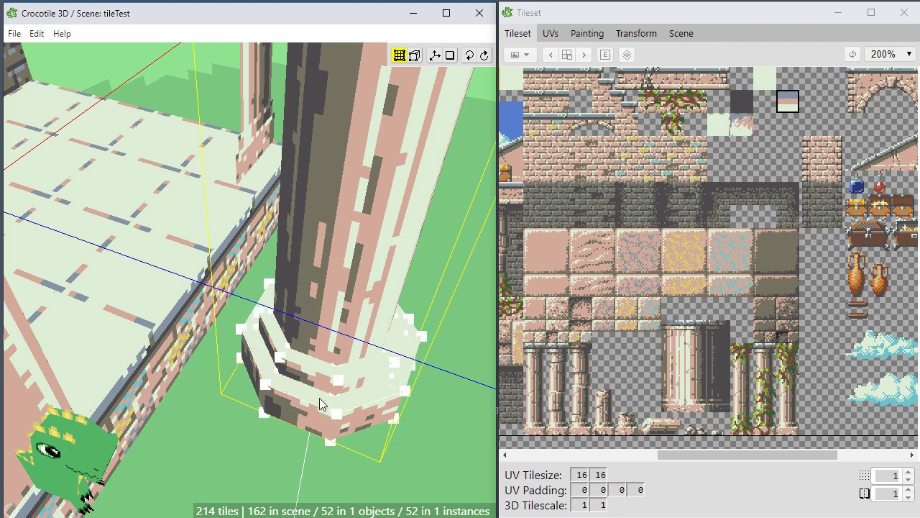
key("Return")
left_click(297, 393)
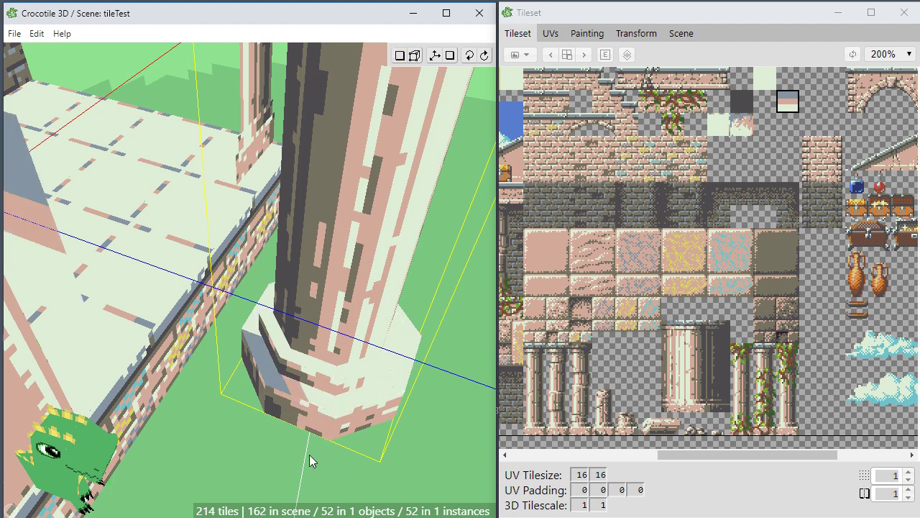
left_click(286, 347)
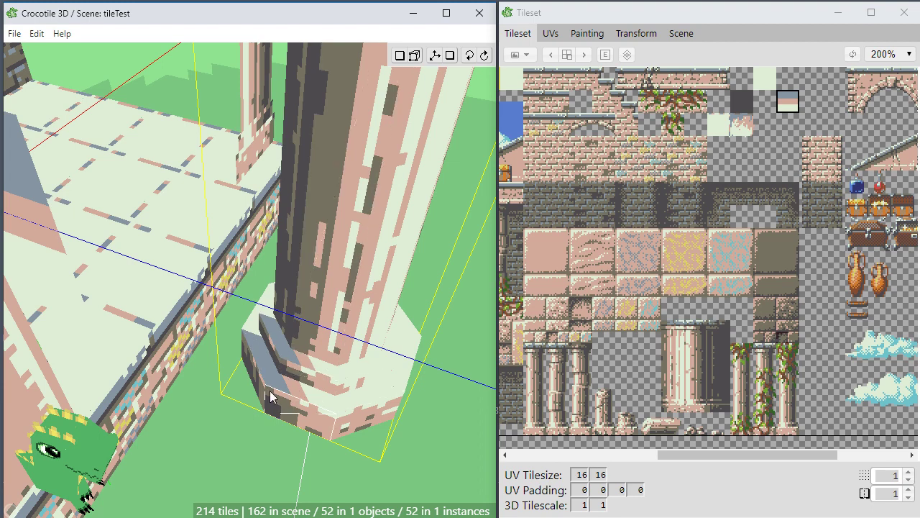
left_click(258, 325)
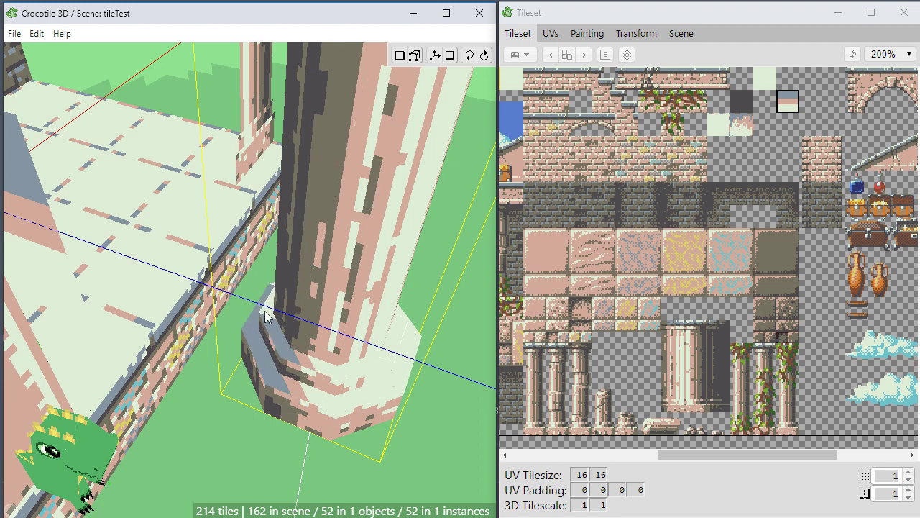
left_click(279, 322)
key("ctrl+z")
Apply the three-band tile to the narrow and wide foot caps as seen from the pillar's dark back side.
middle_click_drag(266, 316, 338, 316)
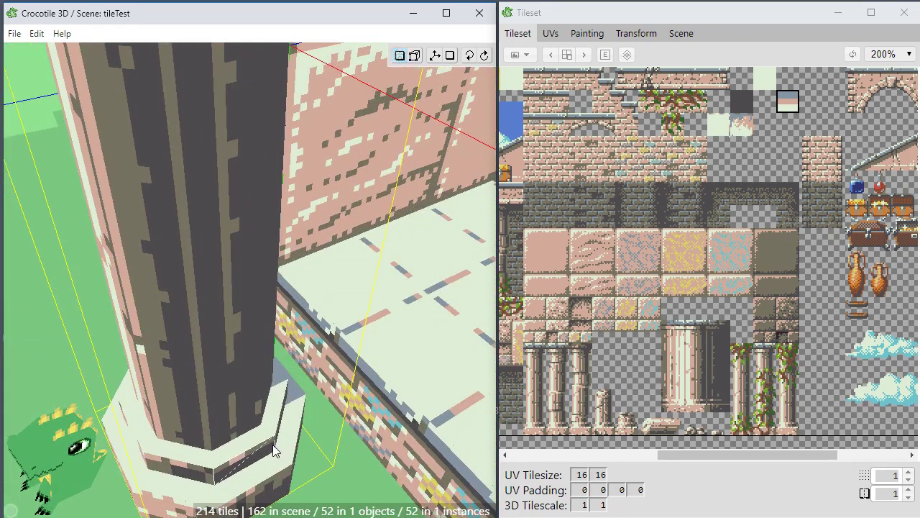
left_click(274, 413)
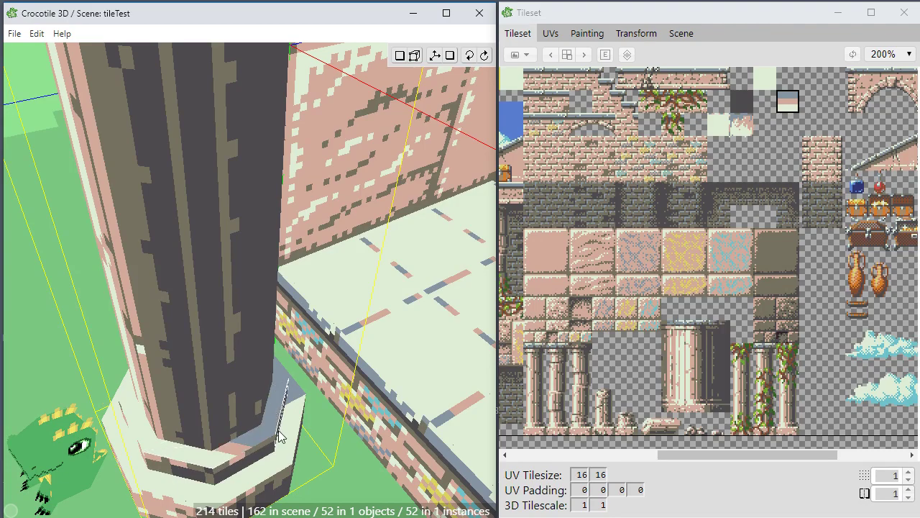
left_click(290, 435)
Examine the shaded foot and the open top of the pillar's capital from several sides and distances.
scroll(320, 456, "down", 5)
middle_click_drag(123, 405, 302, 316)
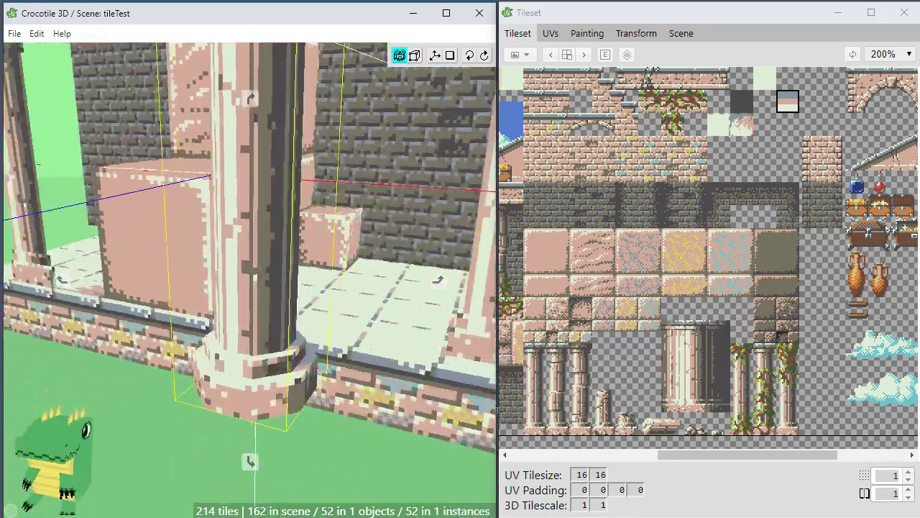
middle_click_drag(496, 410, 137, 416)
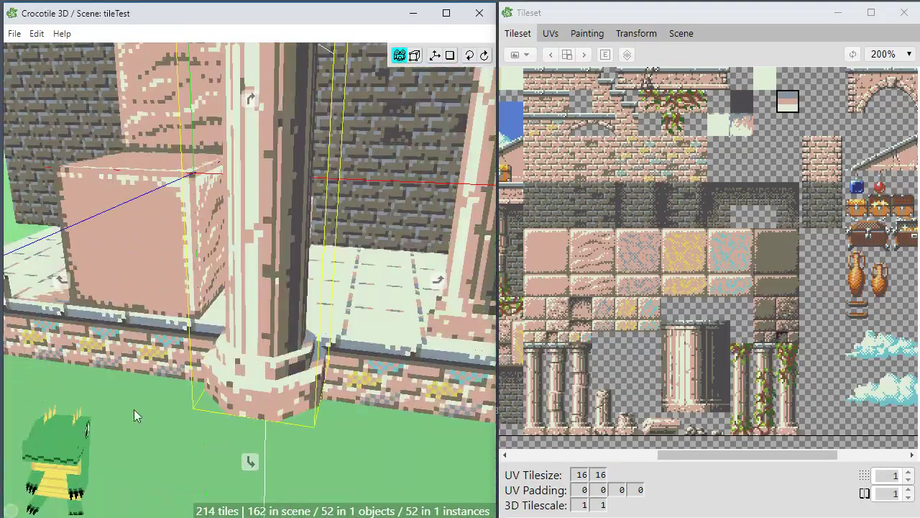
scroll(339, 301, "down", 2)
right_click_drag(250, 281, 381, 333)
scroll(383, 339, "down", 2)
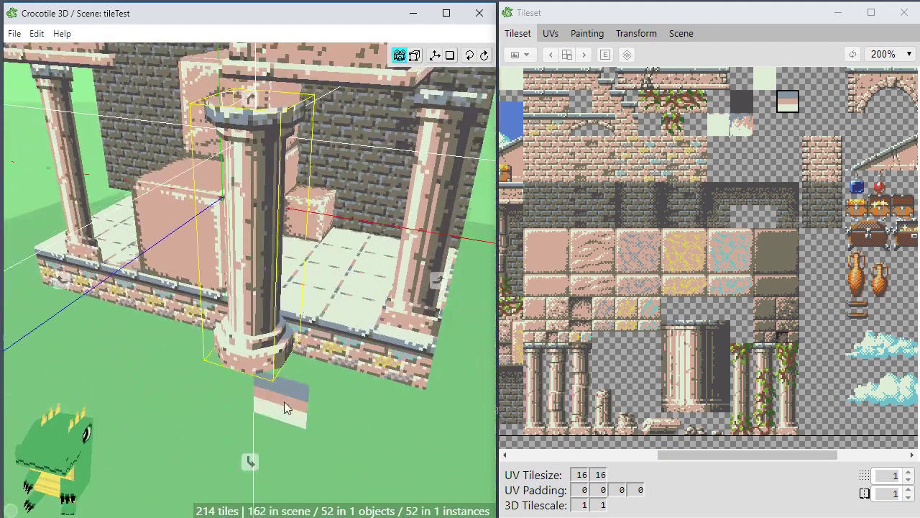
right_click_drag(285, 407, 496, 322)
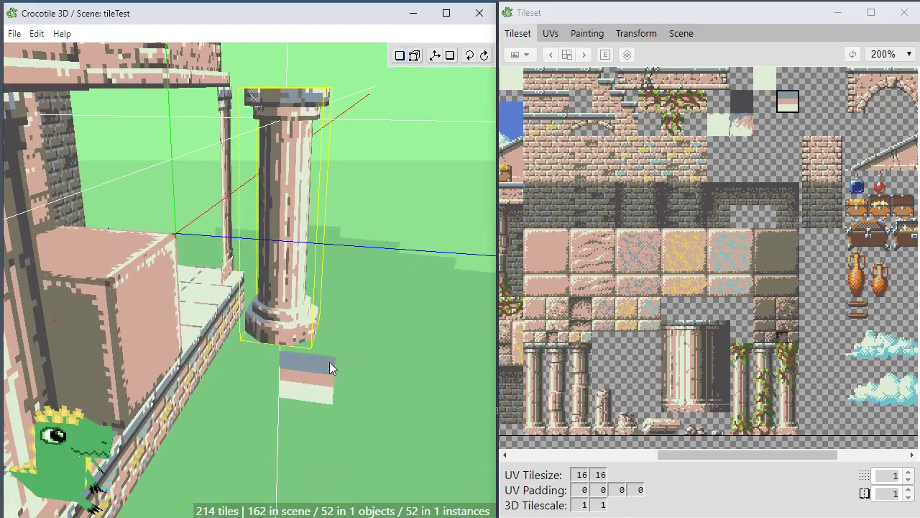
scroll(379, 356, "up", 2)
middle_click_drag(379, 356, 375, 386)
right_click_drag(398, 391, 469, 319)
middle_click_drag(437, 278, 431, 351)
right_click_drag(431, 351, 298, 403)
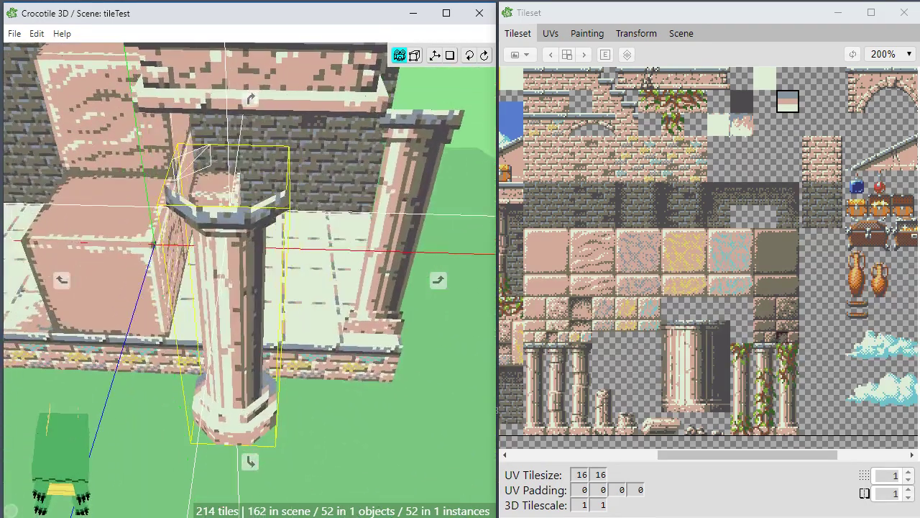
right_click_drag(270, 303, 334, 276)
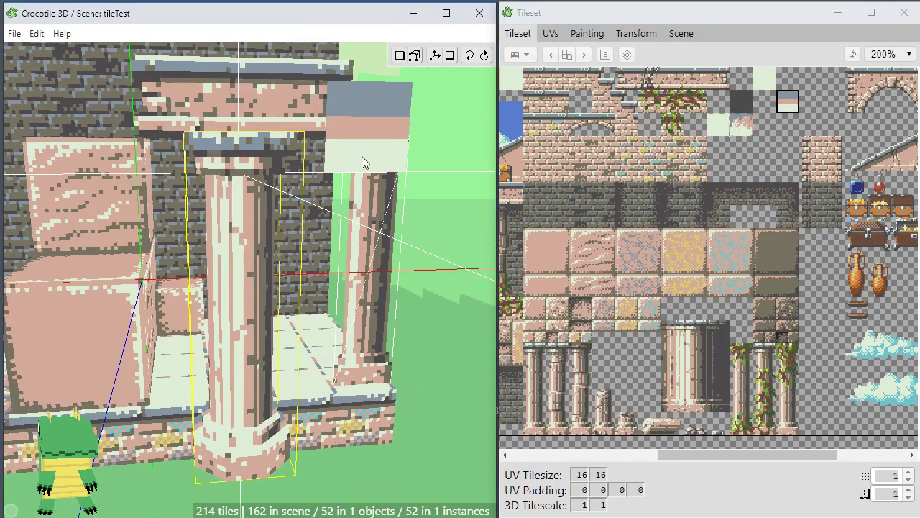
right_click_drag(275, 197, 357, 254)
right_click_drag(244, 187, 270, 164)
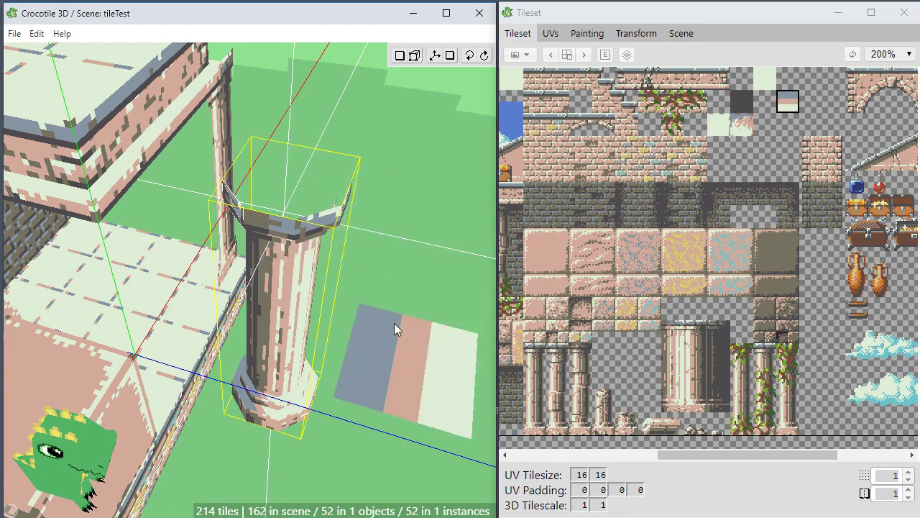
Duplicate all cap tiles of the foot's wide band and raise the copies to close the open top of the capital.
key("Tab")
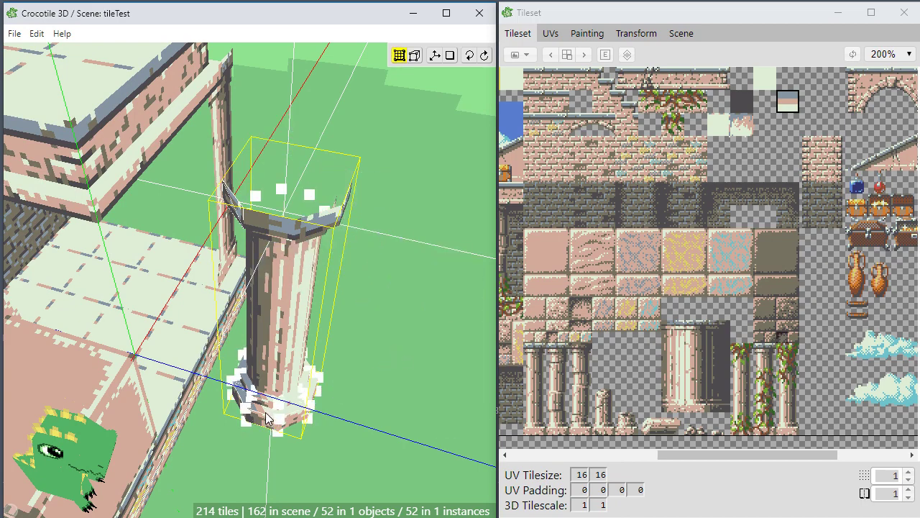
scroll(310, 385, "up", 5)
right_click_drag(367, 472, 364, 453)
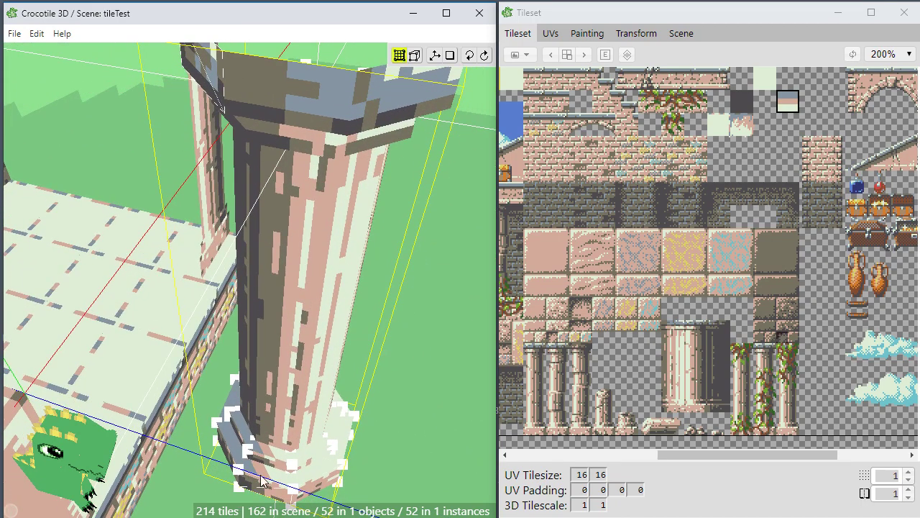
left_click_drag(226, 447, 336, 478)
right_click_drag(357, 506, 248, 495)
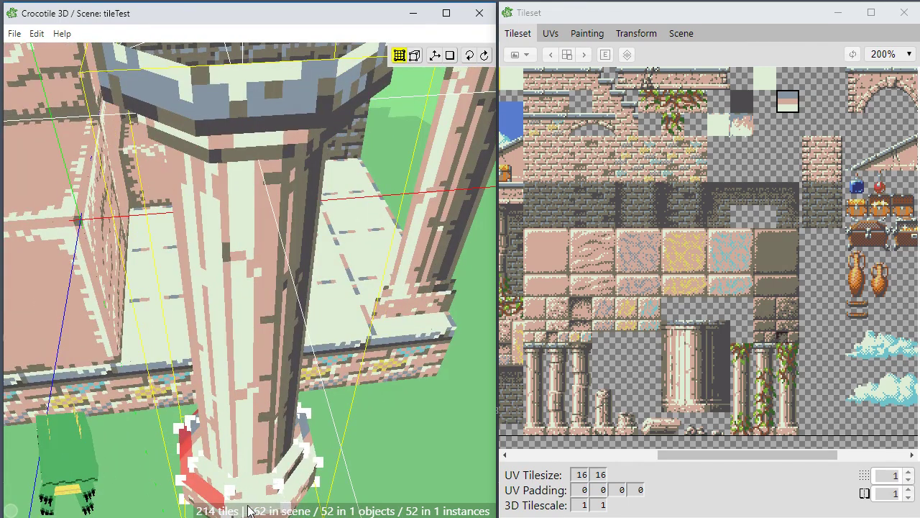
left_click_drag(293, 494, 309, 431)
right_click(384, 504)
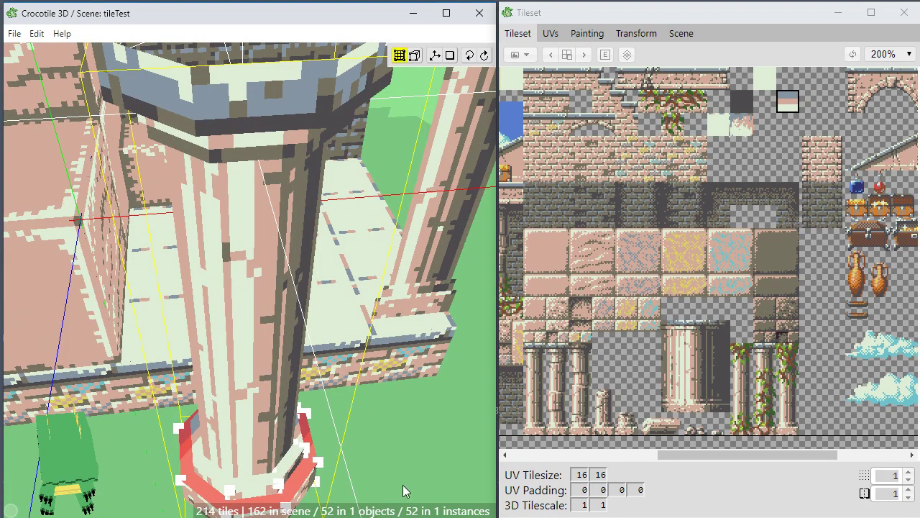
key("ctrl+v")
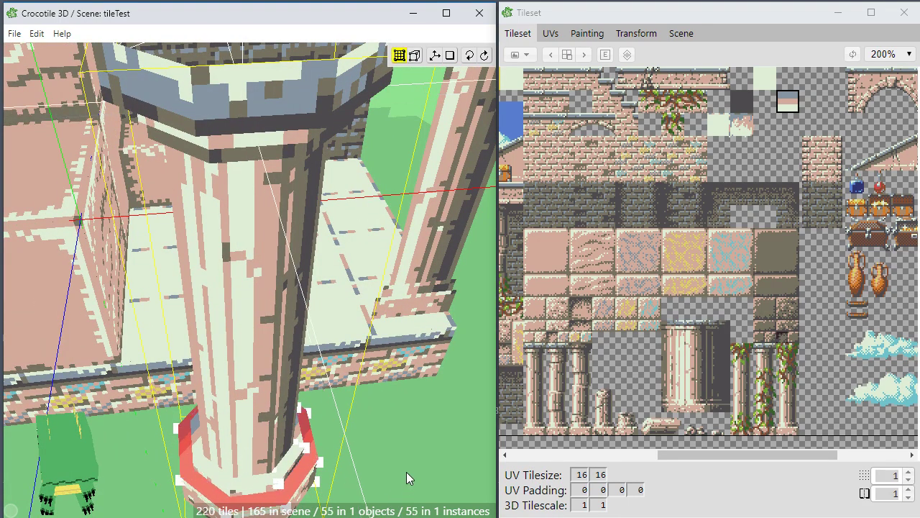
key("r")
key("r")
key("r")
key("r")
key("Up")
key("Up")
key("Up")
key("Up")
key("Up")
key("Up")
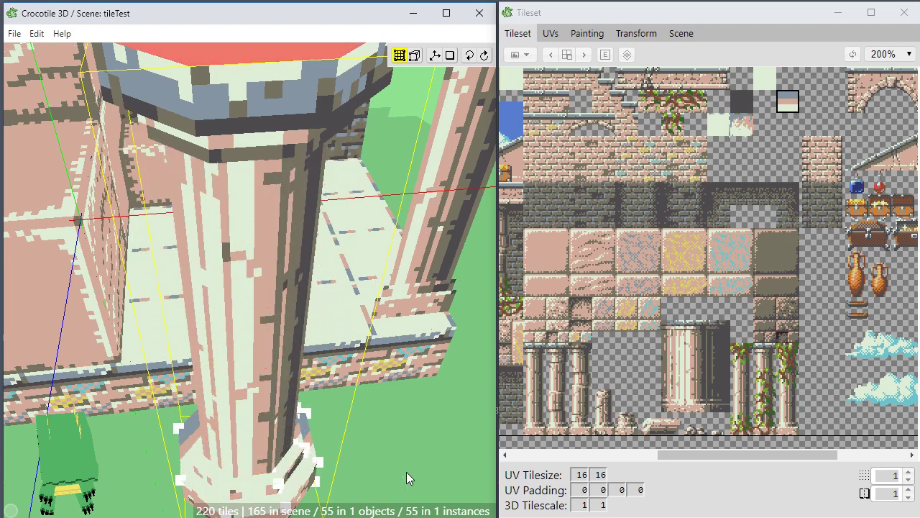
key("f")
scroll(360, 273, "down", 3)
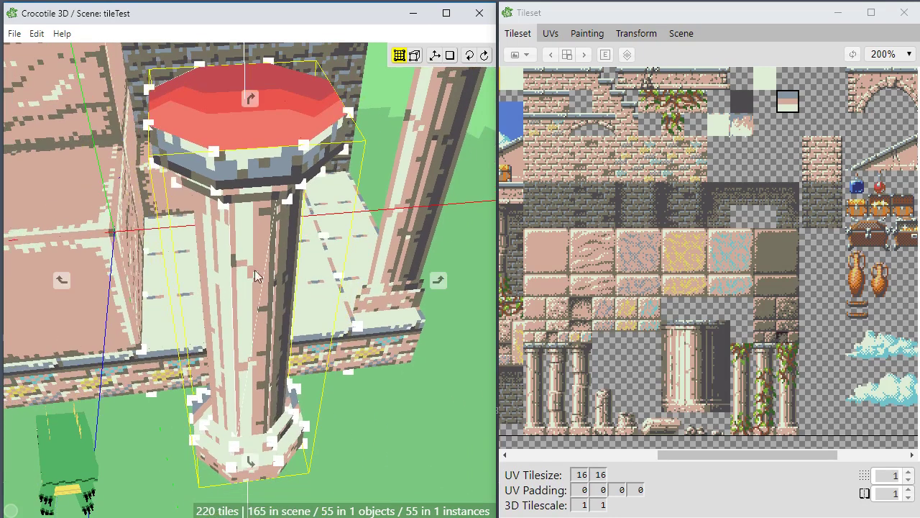
Retexture the cap tiles on top of the capital with the plain pale tile and check the whole pillar.
middle_click_drag(332, 97, 381, 204)
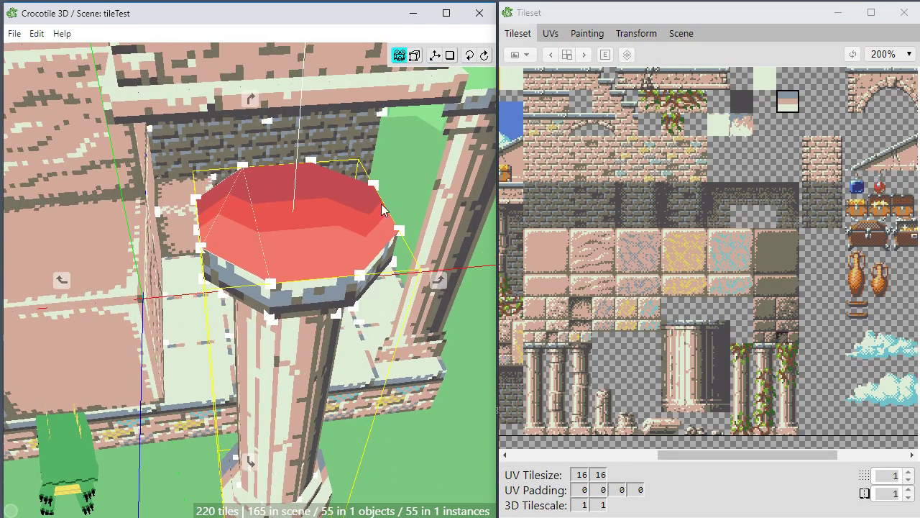
left_click(764, 79)
key("space")
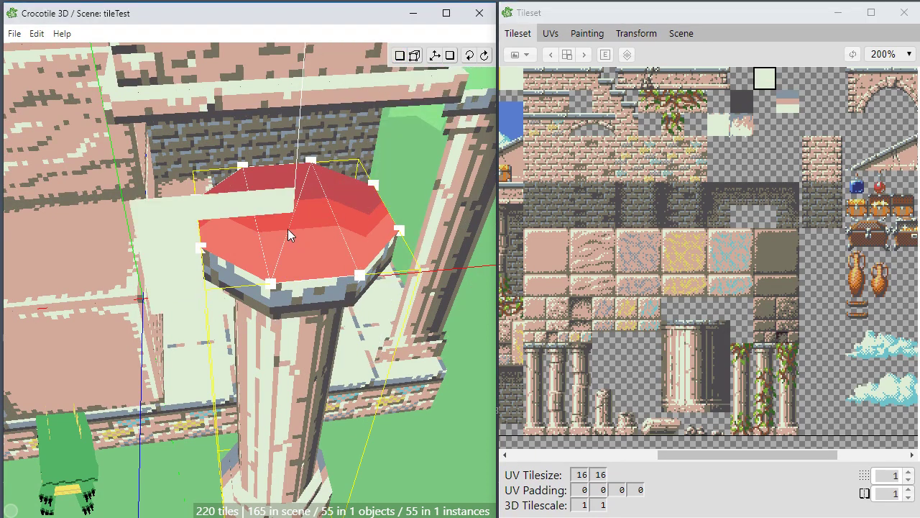
left_click(240, 212)
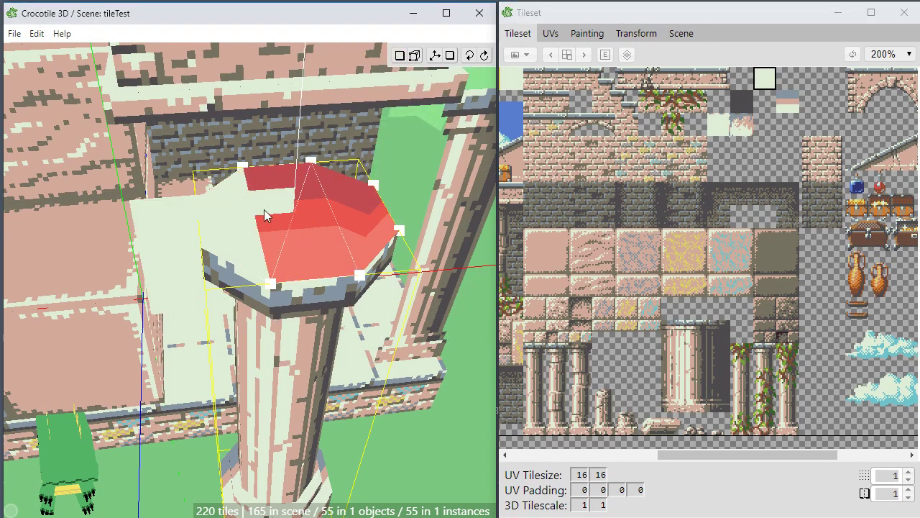
left_click(281, 210)
left_click(353, 215)
key("space")
left_click_drag(386, 329, 248, 230)
scroll(309, 294, "down", 4)
left_click_drag(460, 251, 435, 316)
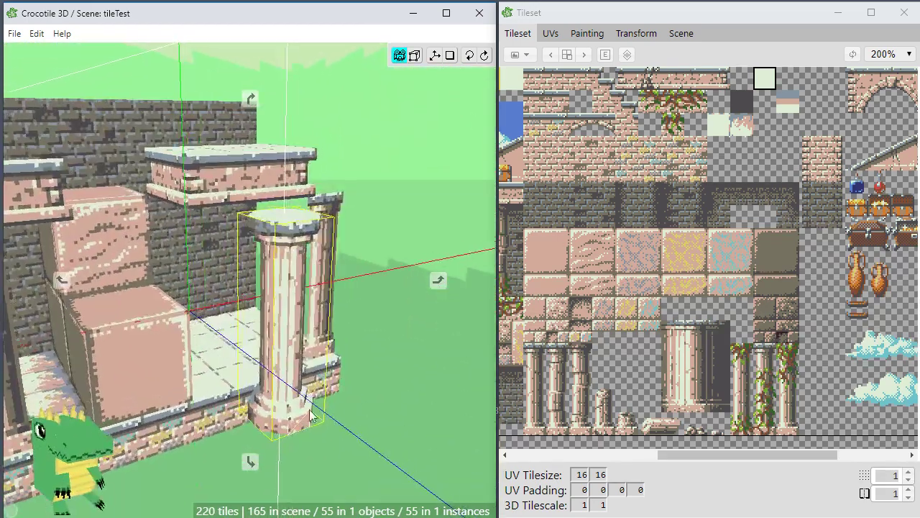
Delete all the loose source tiles of the pillar from the scene while keeping the pillar object's instance.
key("space")
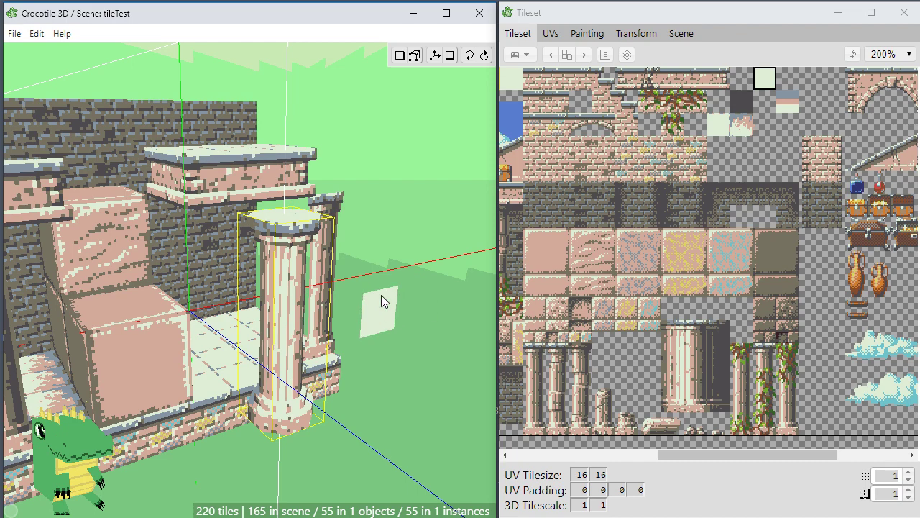
key("ctrl+a")
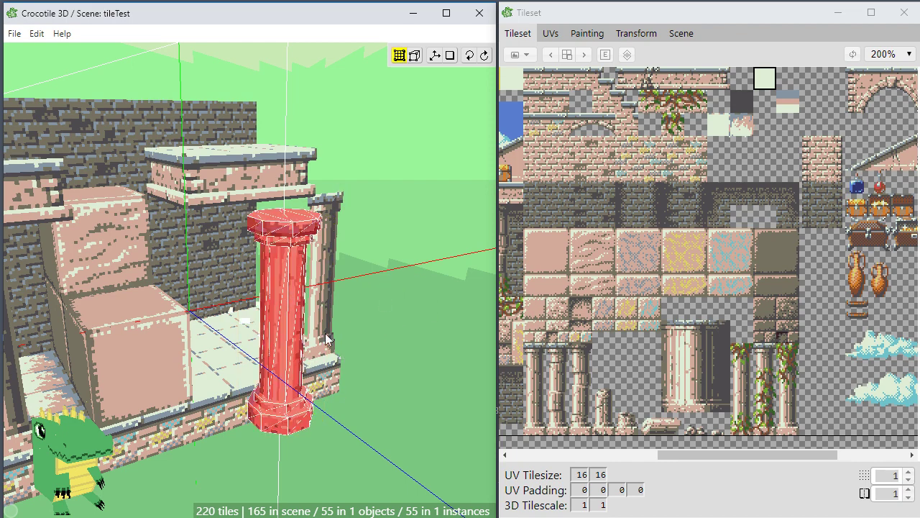
key("space")
left_click_drag(325, 333, 414, 448)
key("Delete")
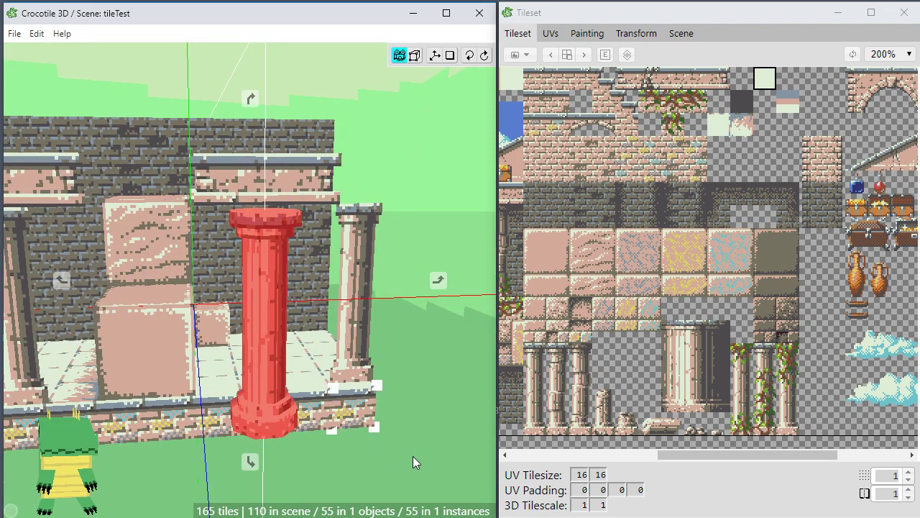
Move the pillar instance back onto the temple floor beneath the right-hand entablature and deselect it.
key("w")
key("w")
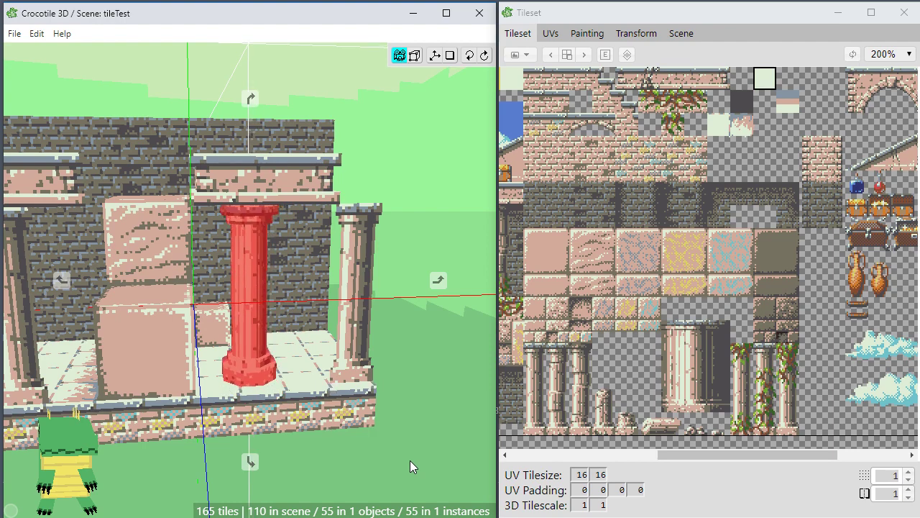
key("space")
key("shift+d")
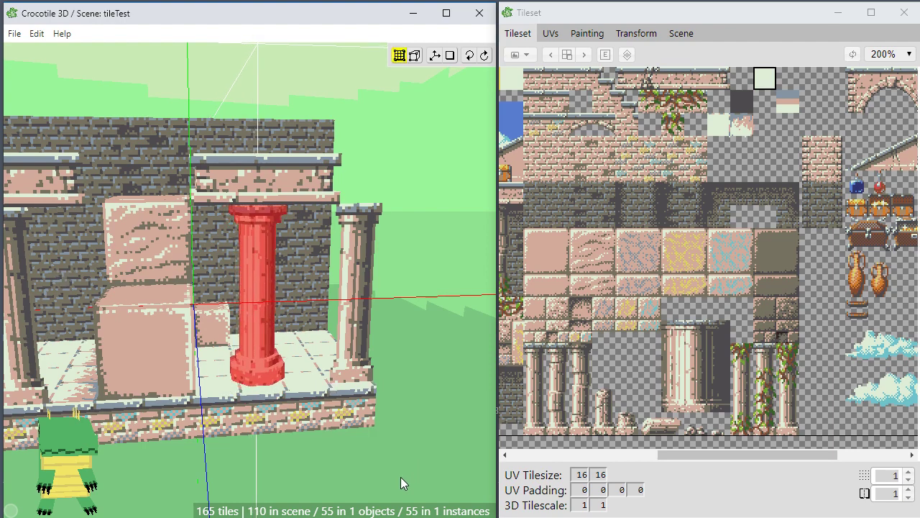
key("space")
left_click_drag(248, 424, 314, 428)
scroll(272, 435, "up", 3)
key("space")
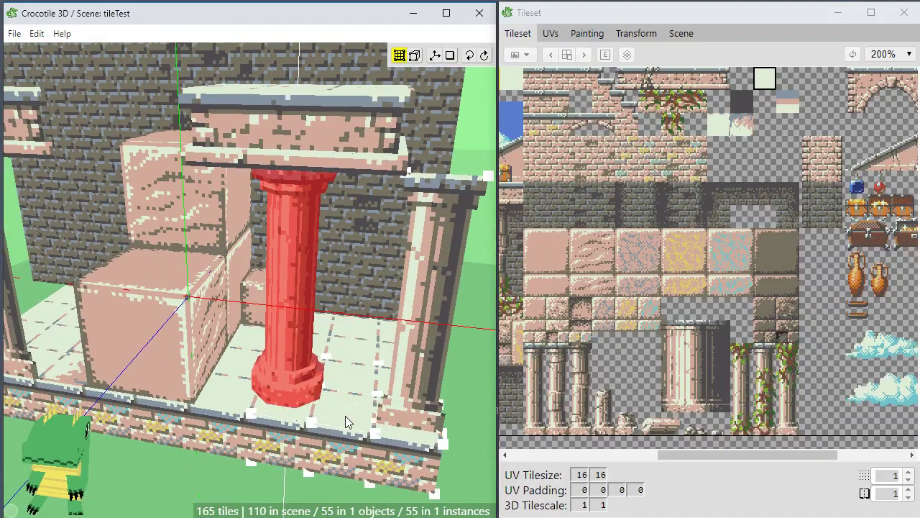
key("Escape")
key("space")
left_click_drag(224, 433, 332, 411)
Choose the pillar object from the scene's objects for placing another instance.
left_click(690, 41)
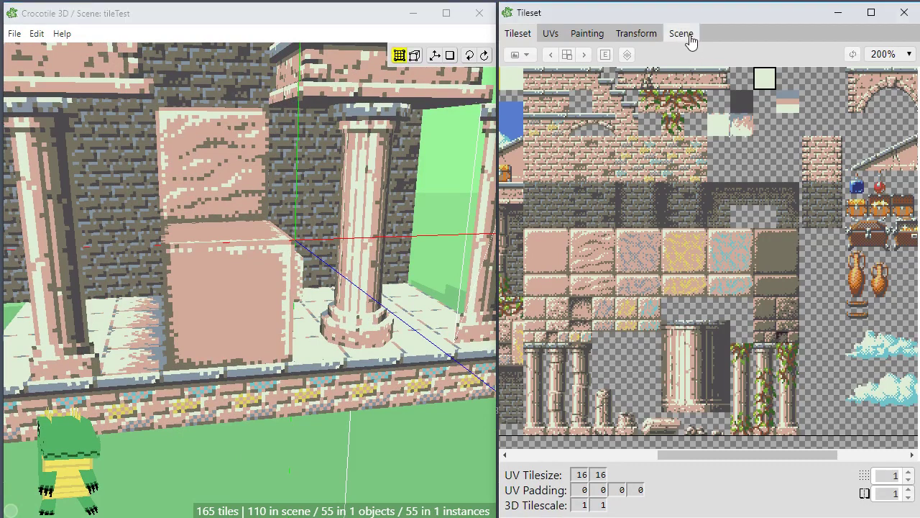
left_click(578, 86)
key("space")
left_click_drag(263, 316, 277, 361)
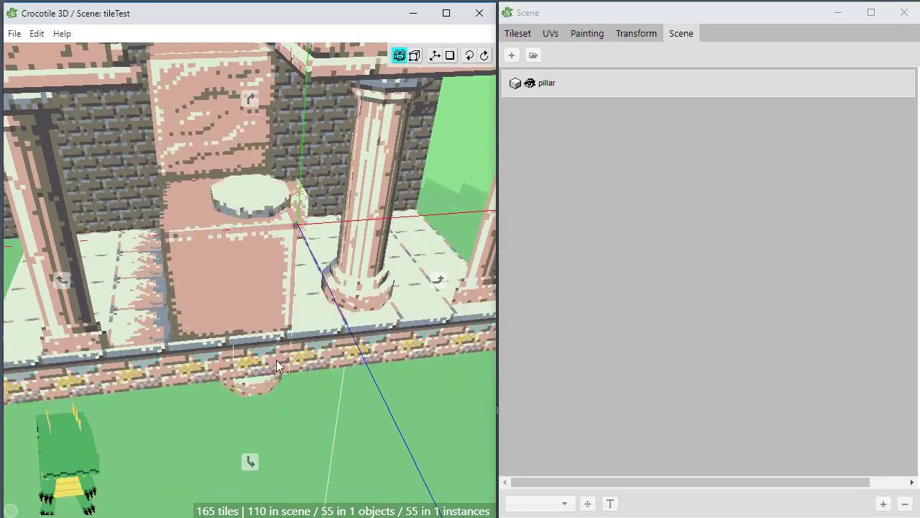
right_click_drag(276, 361, 373, 327)
Place a second instance of the pillar on the temple floor beneath the left-hand entablature, behind the old corner pillar.
key("space")
key("d")
key("d")
key("d")
key("d")
key("d")
key("d")
key("d")
key("d")
key("d")
key("d")
key("d")
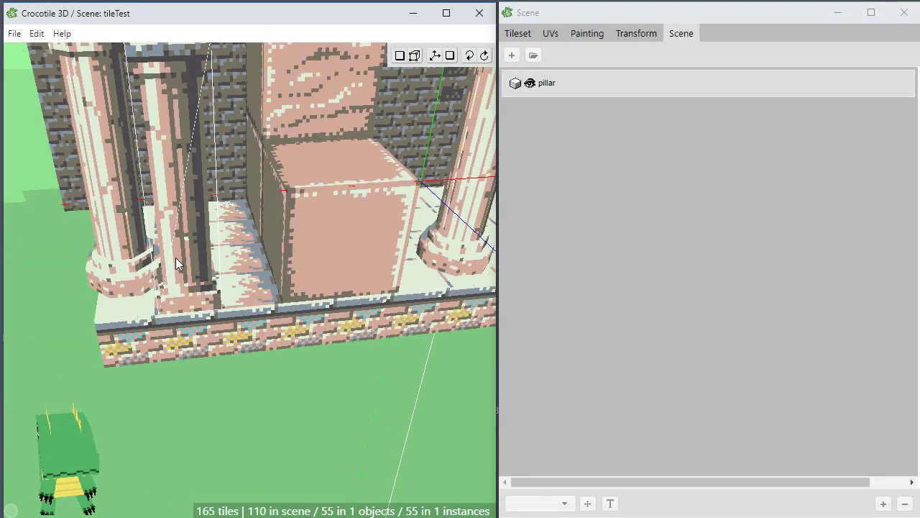
key("a")
key("a")
key("a")
key("a")
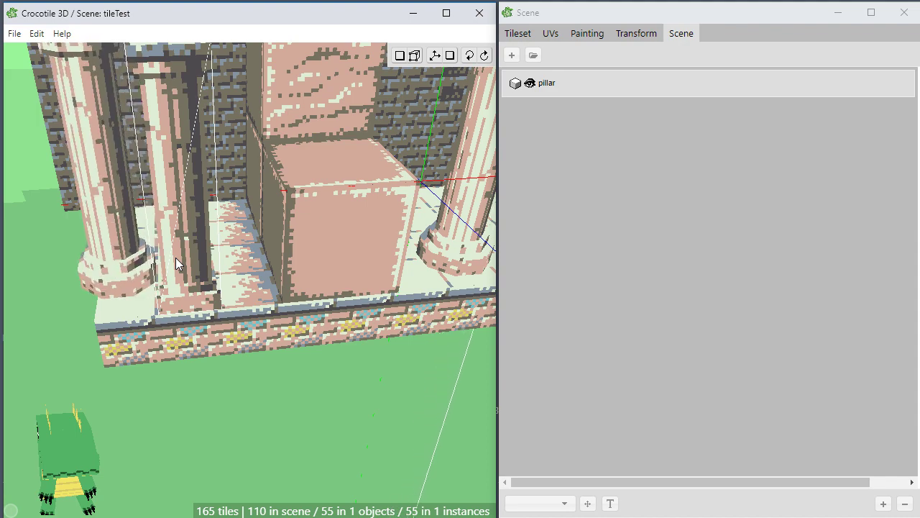
left_click(204, 248)
Delete the two old flat-tile pillars standing at the front corners of the temple.
key("space")
left_click_drag(204, 248, 379, 371)
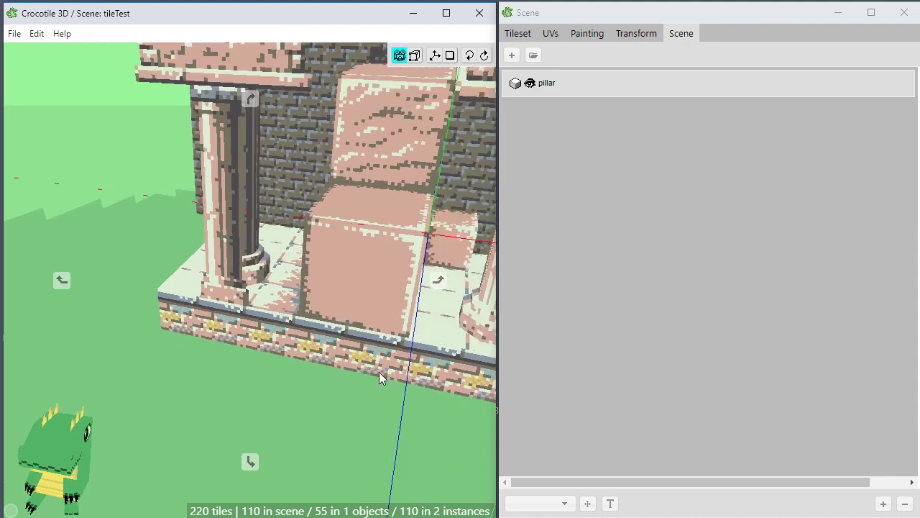
right_click_drag(379, 372, 288, 353)
left_click_drag(287, 359, 400, 353)
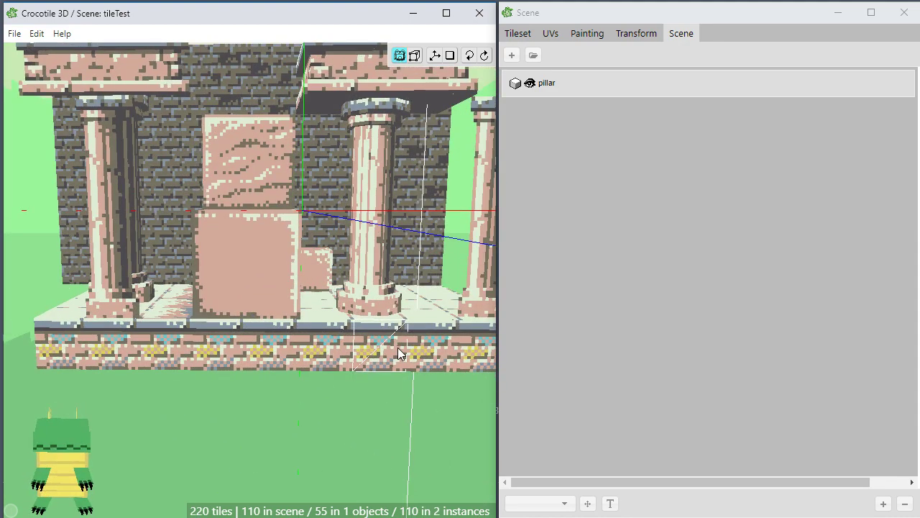
left_click(111, 223)
key("space")
right_click_drag(374, 266, 295, 291)
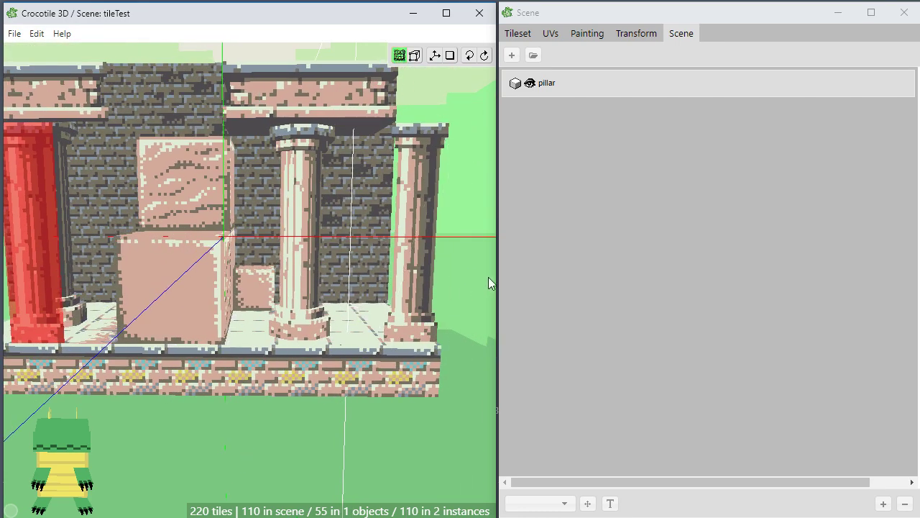
left_click(422, 235, "shift")
key("Delete")
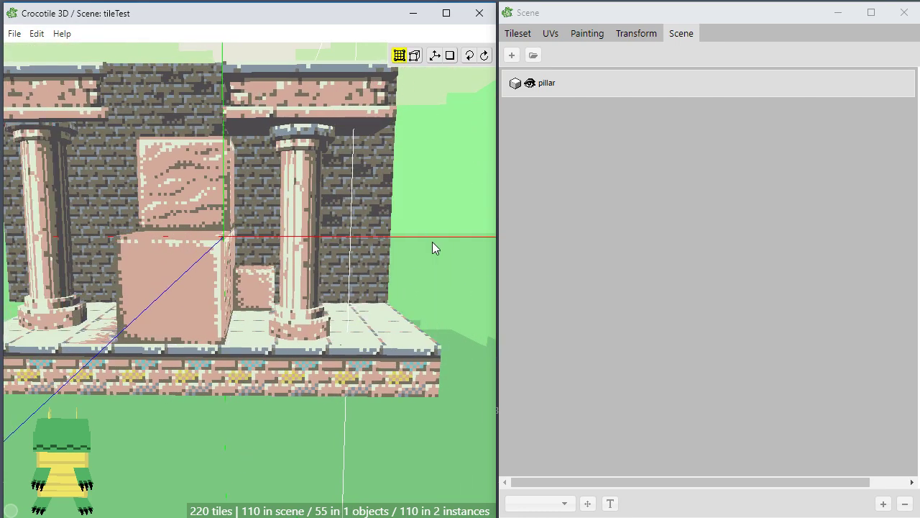
Examine how the new pillars stand beneath the entablatures from several angles and distances.
key("space")
left_click_drag(309, 316, 255, 358)
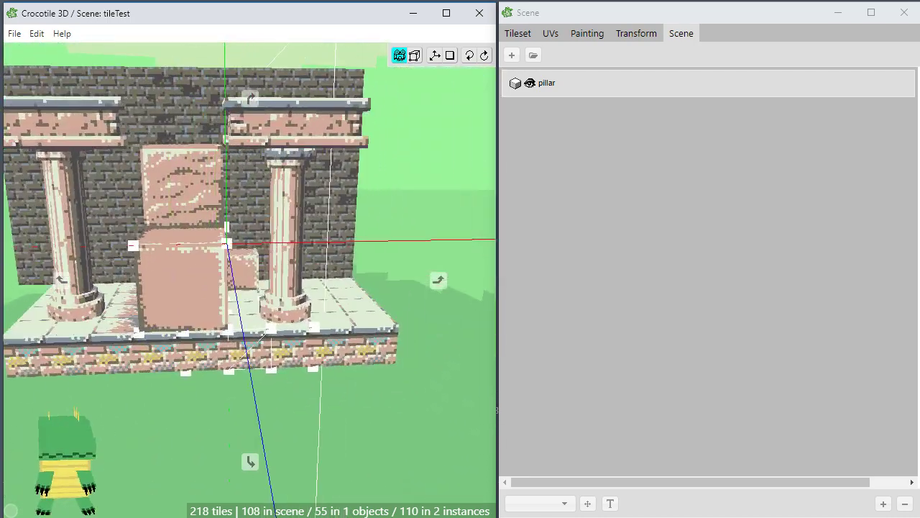
right_click(390, 329)
left_click(192, 420)
key("space")
left_click_drag(184, 361, 236, 373)
scroll(274, 365, "up", 3)
right_click_drag(236, 372, 100, 388)
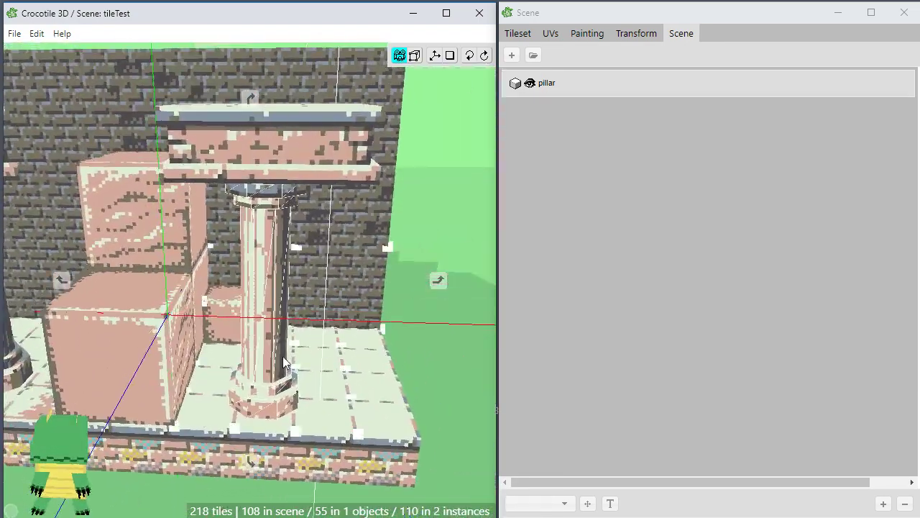
mouse_move(284, 370)
left_mouse_down()
mouse_move(356, 356)
mouse_move(284, 361)
left_mouse_up()
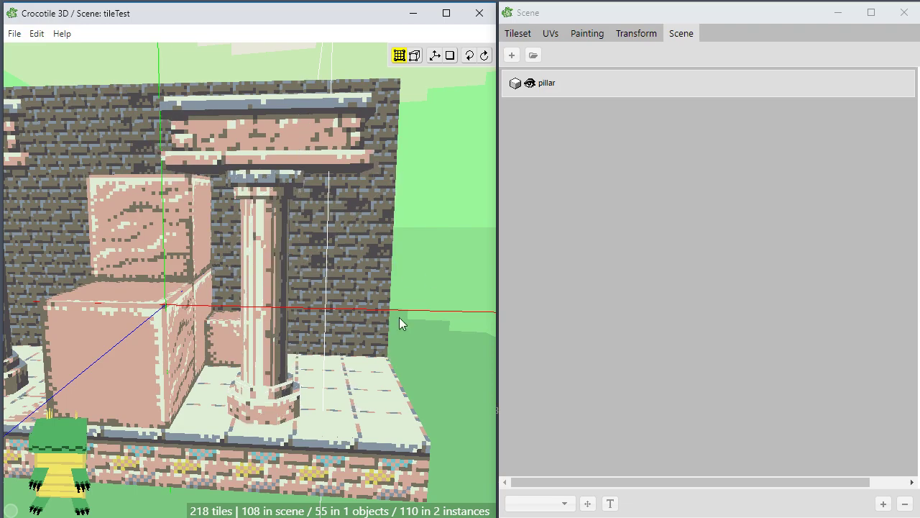
Frame the whole temple with both pillars and save the scene file.
key("space")
left_click_drag(400, 319, 381, 273)
scroll(338, 348, "down", 3)
left_click_drag(338, 349, 306, 348)
mouse_move(337, 348)
right_mouse_down()
mouse_move(383, 361)
mouse_move(341, 340)
right_mouse_up()
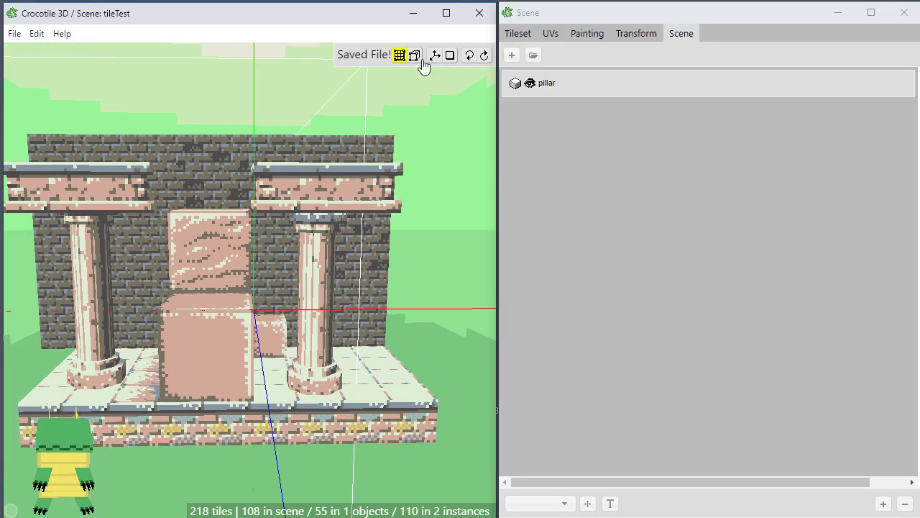
left_click(549, 33)
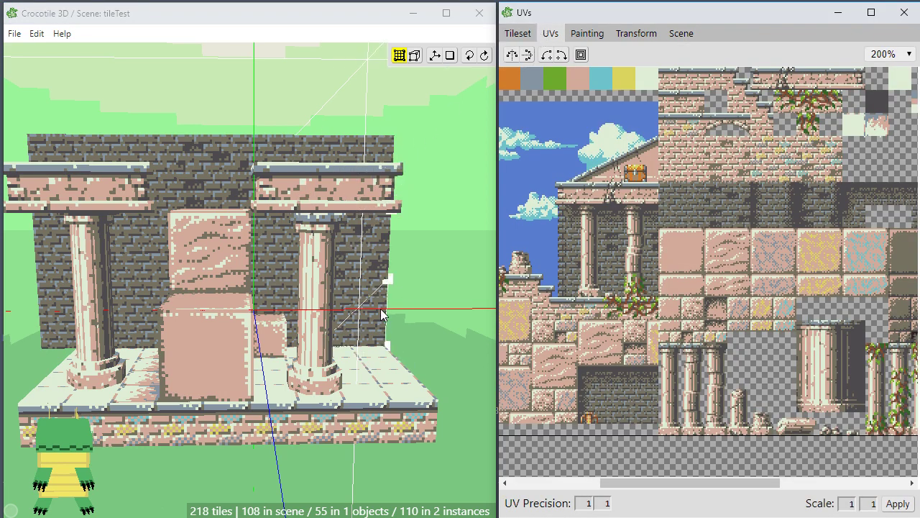
key("v")
key("space")
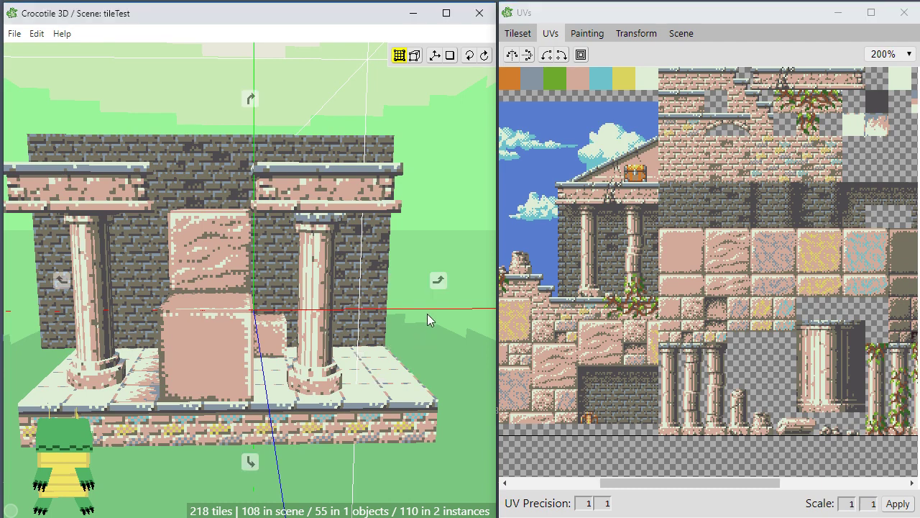
Bring the empty space beside the temple into view and add overworld.png as another tileset.
mouse_move(427, 314)
right_mouse_down()
mouse_move(387, 307)
mouse_move(414, 317)
right_mouse_up()
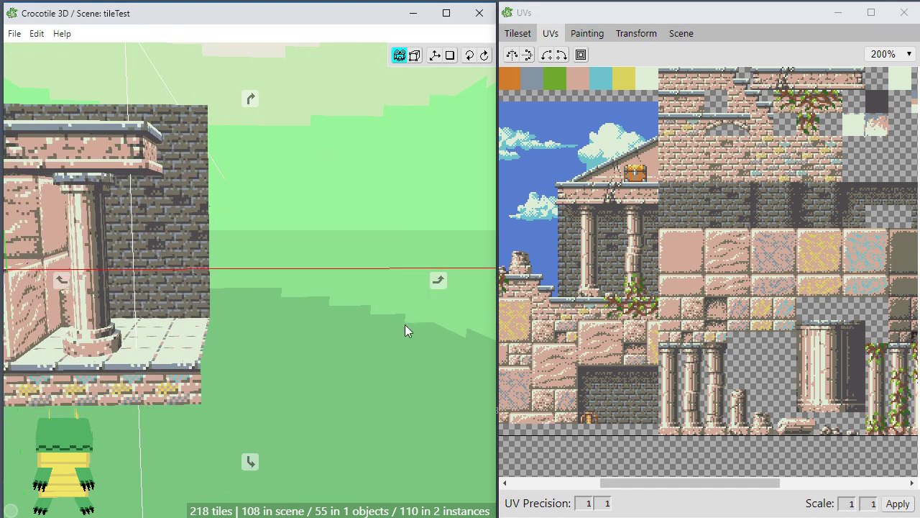
left_click_drag(404, 324, 386, 318)
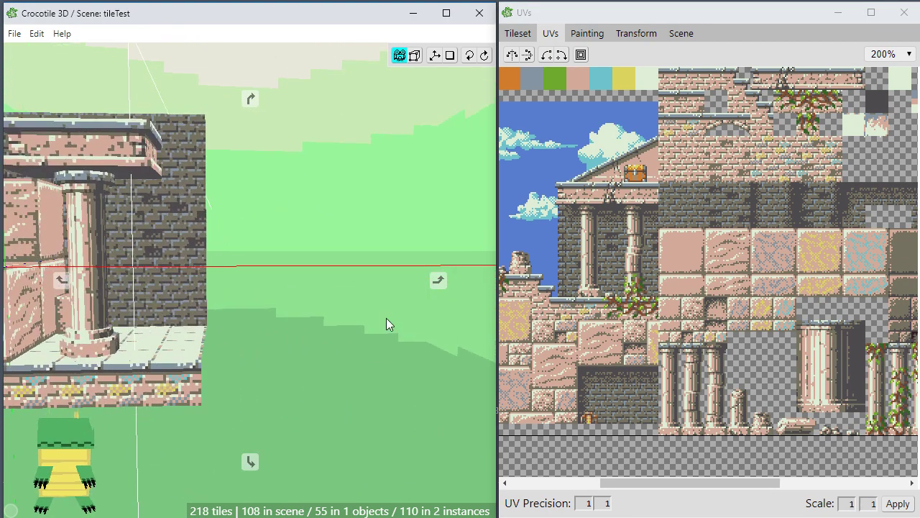
left_click(518, 34)
left_click(521, 55)
left_click(547, 71)
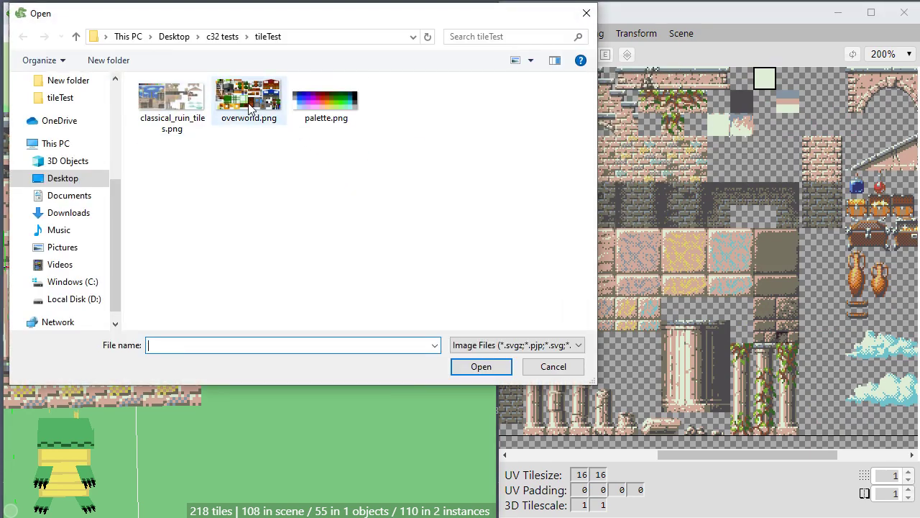
double_click(250, 107)
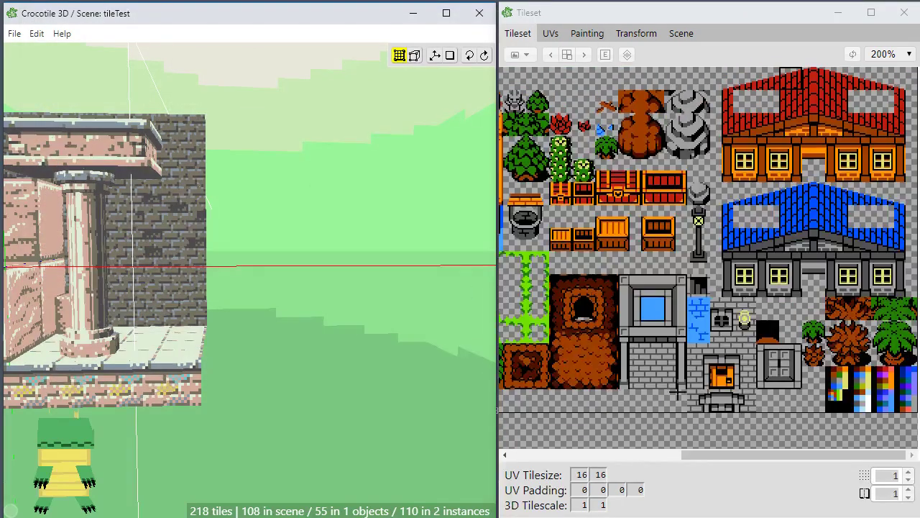
Look through the overworld tileset, flip to the previous tileset and back, and view the temple again.
left_click_drag(686, 454, 586, 467)
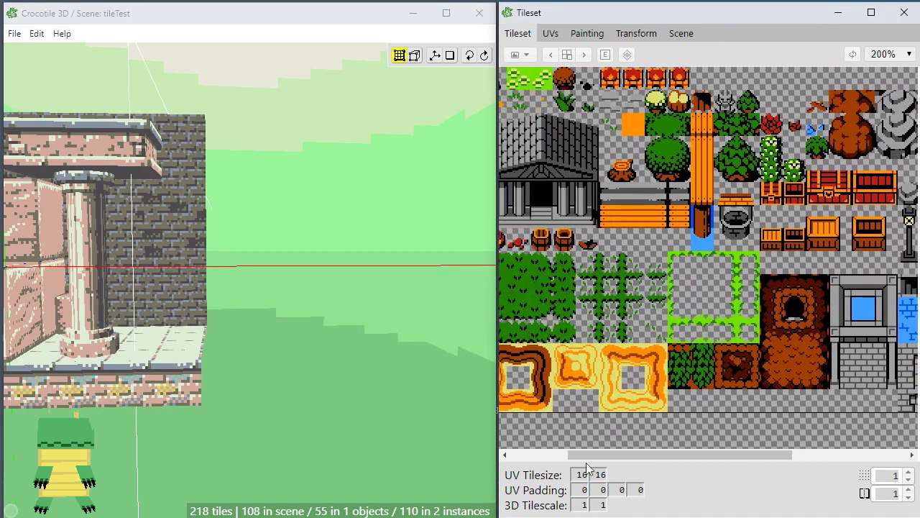
left_click(549, 56)
left_click(584, 56)
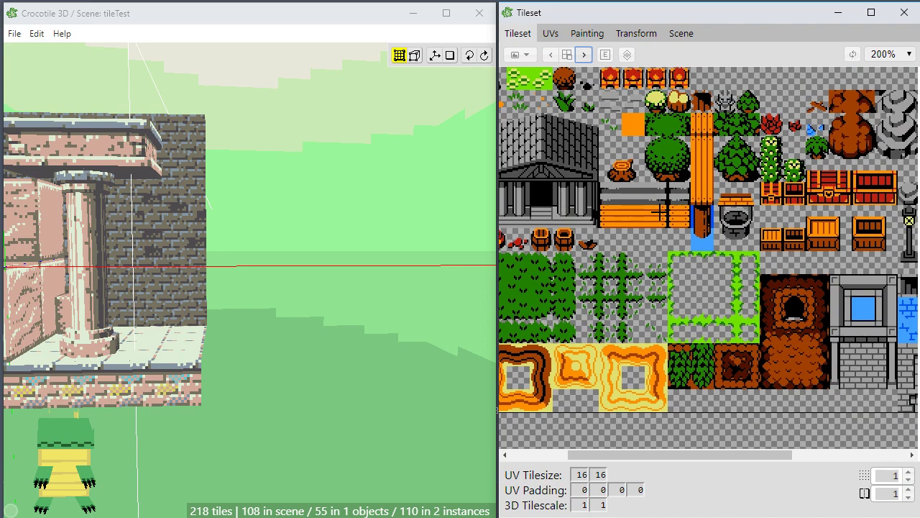
left_click(297, 314)
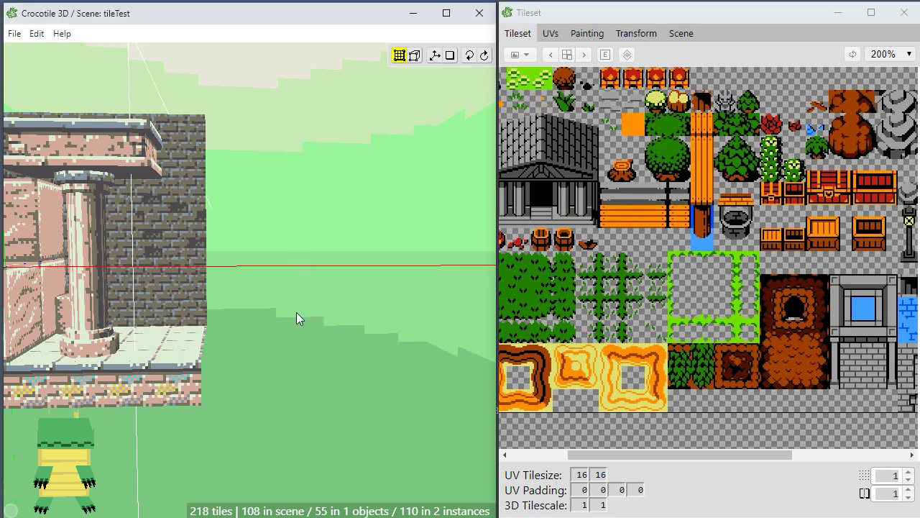
key("space")
mouse_move(296, 315)
left_mouse_down()
mouse_move(244, 331)
mouse_move(295, 316)
left_mouse_up()
right_click_drag(296, 315, 275, 316)
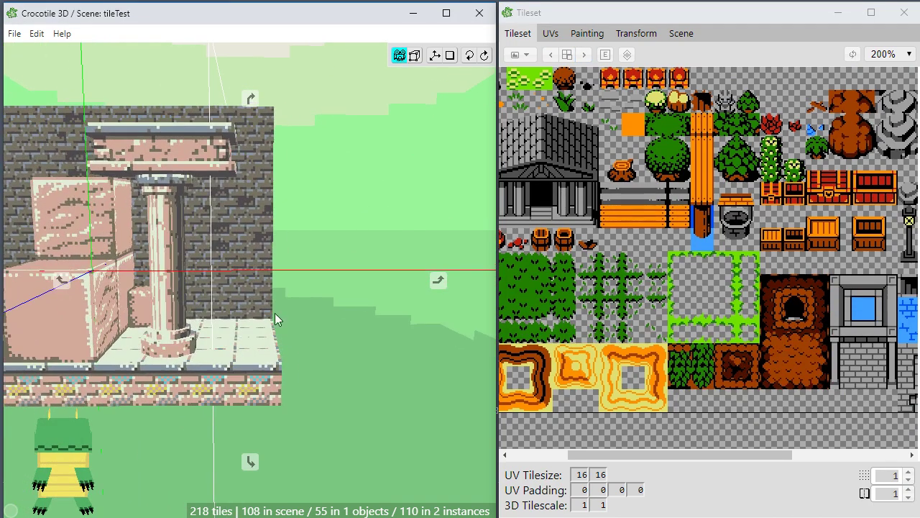
Compare the classical ruin and overworld tilesets, and examine the overworld tiles at 300% zoom.
left_click_drag(656, 456, 603, 490)
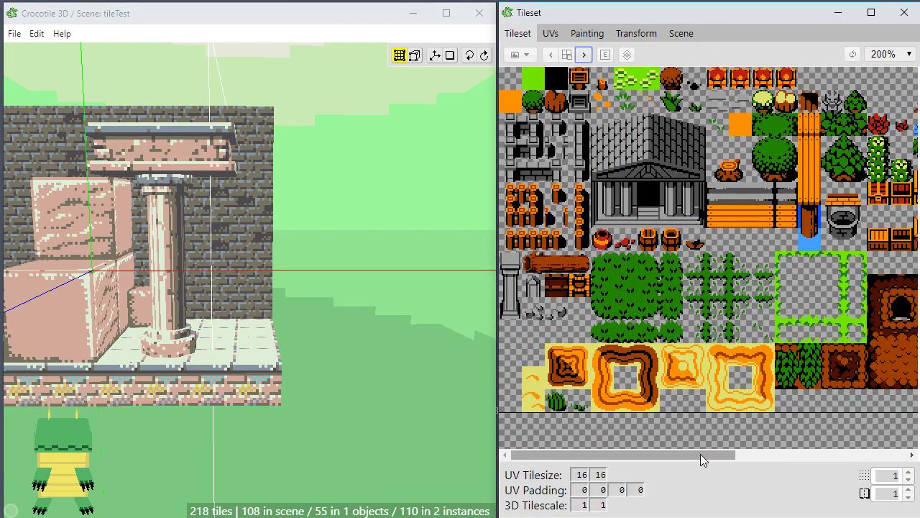
left_click_drag(697, 454, 679, 496)
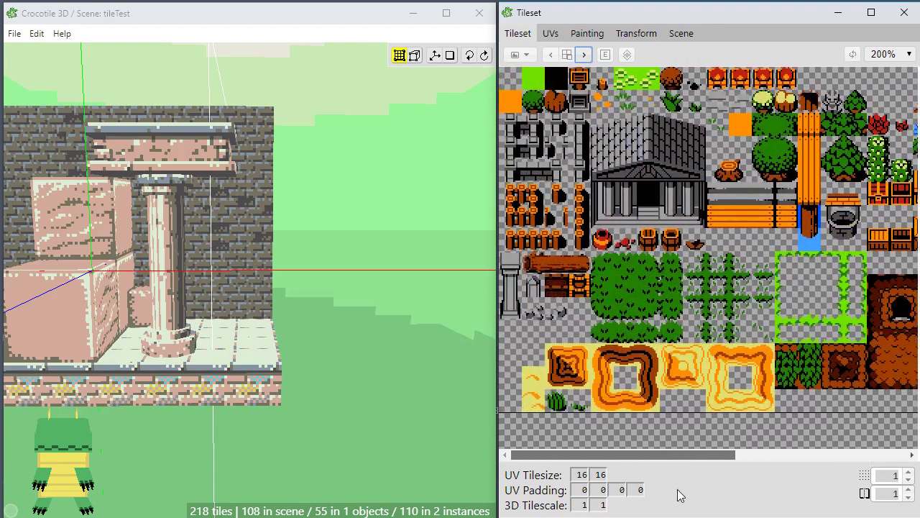
left_click(549, 56)
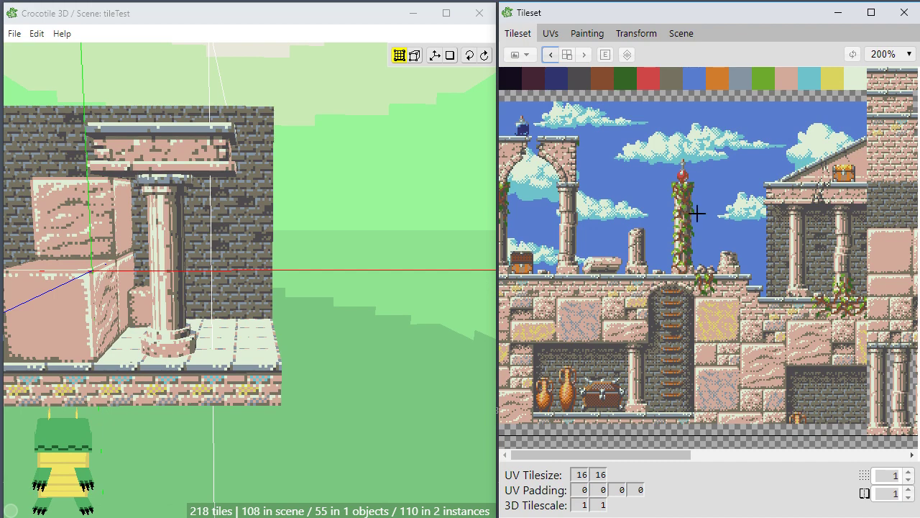
left_click(584, 56)
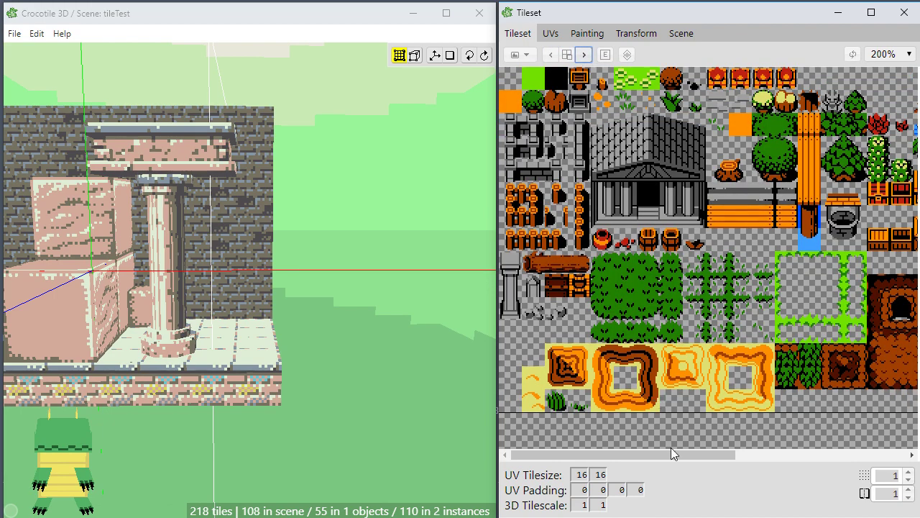
left_click_drag(673, 454, 643, 488)
scroll(681, 270, "up", 1)
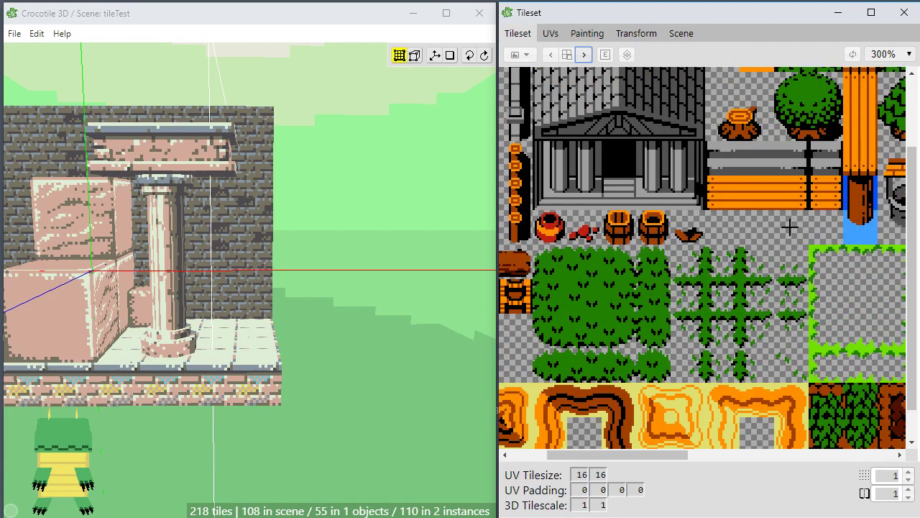
left_click_drag(658, 455, 586, 495)
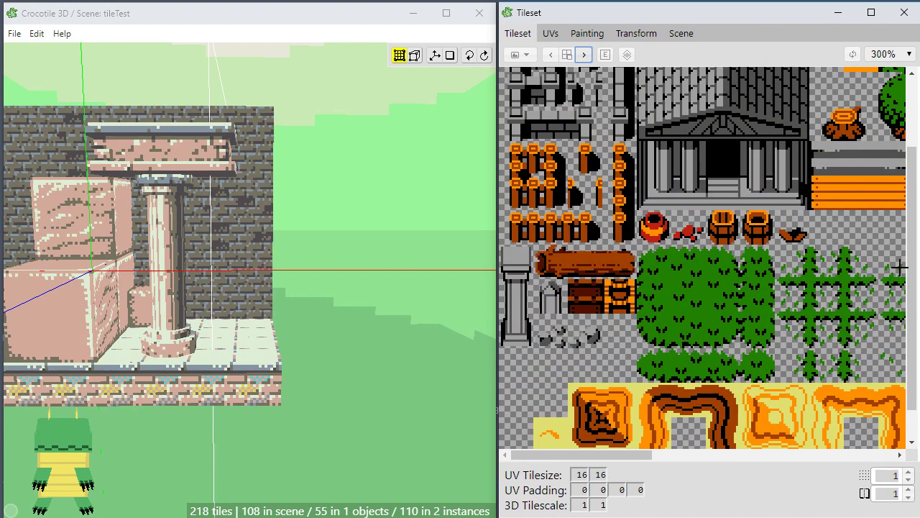
Look over the tileset from the temple and bushes to the stone fountain, checking individual tiles around the fountain.
scroll(753, 326, "down", 1)
scroll(706, 324, "up", 1)
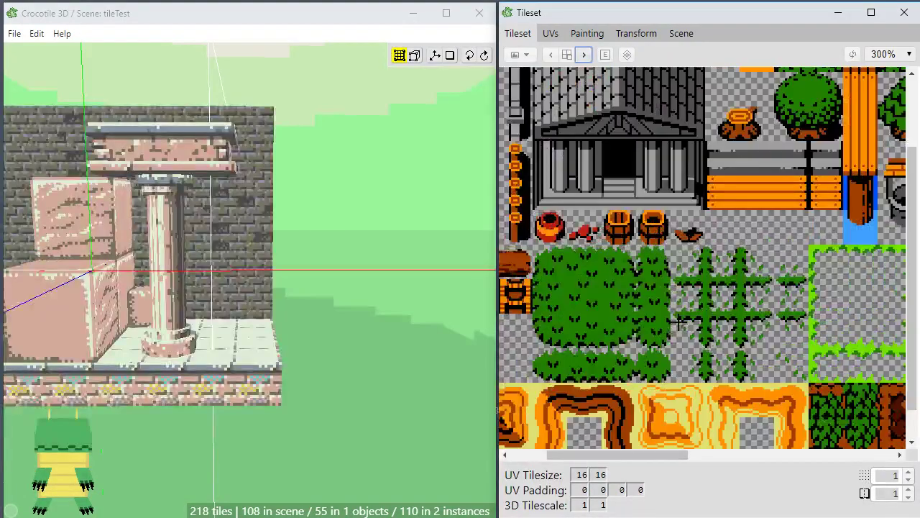
left_click_drag(637, 457, 586, 466)
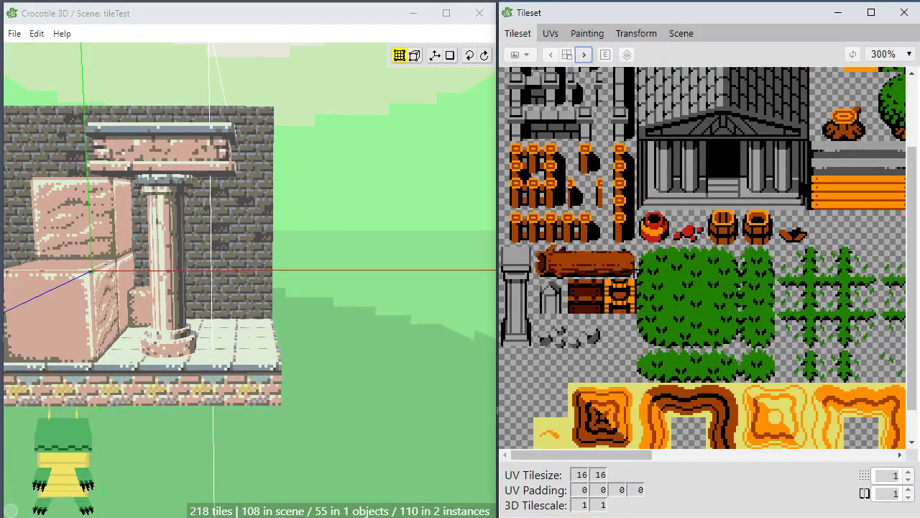
left_click(369, 276)
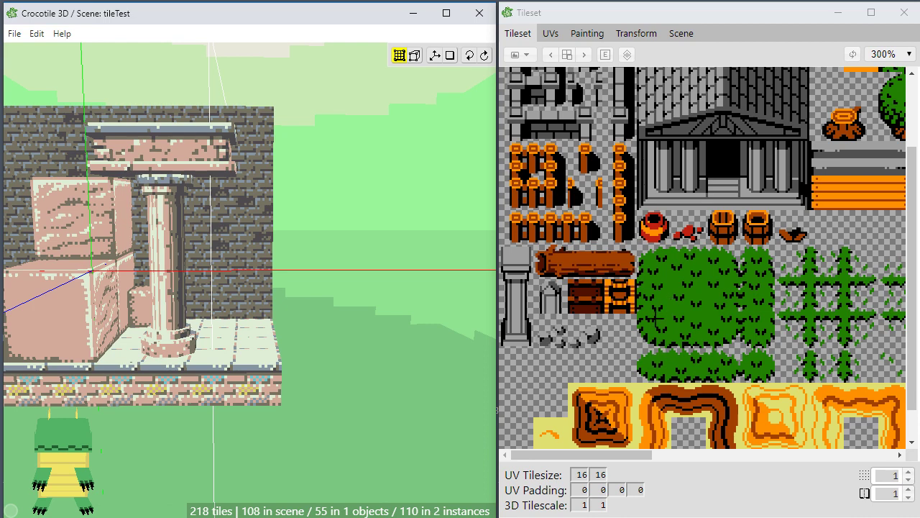
left_click_drag(634, 453, 885, 454)
left_click_drag(909, 344, 913, 393)
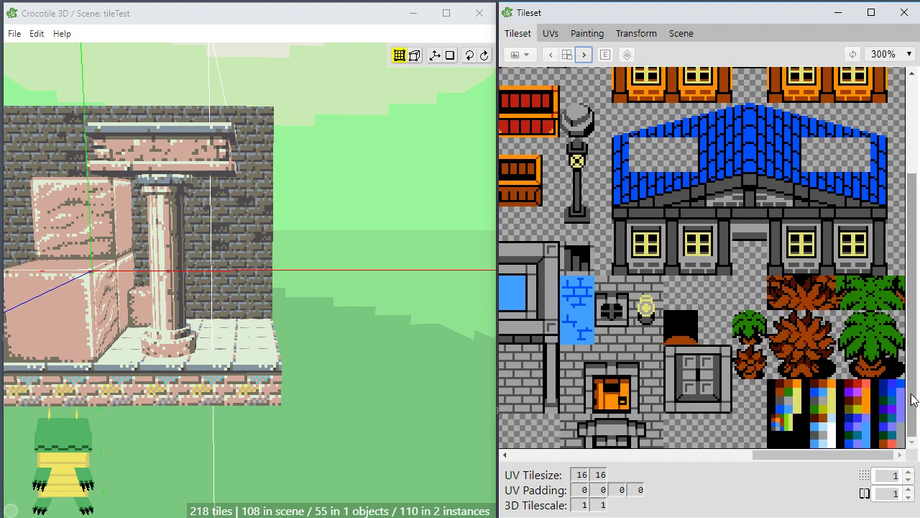
left_click_drag(769, 456, 719, 475)
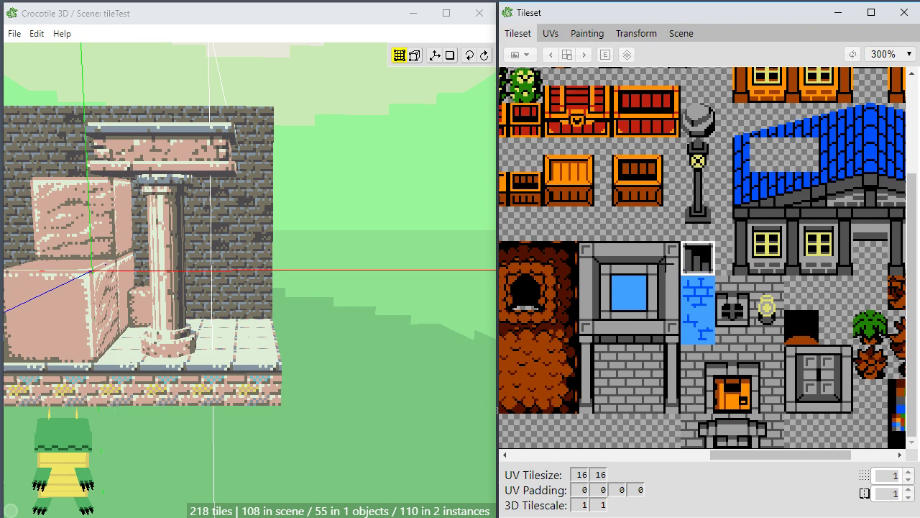
left_click(657, 303)
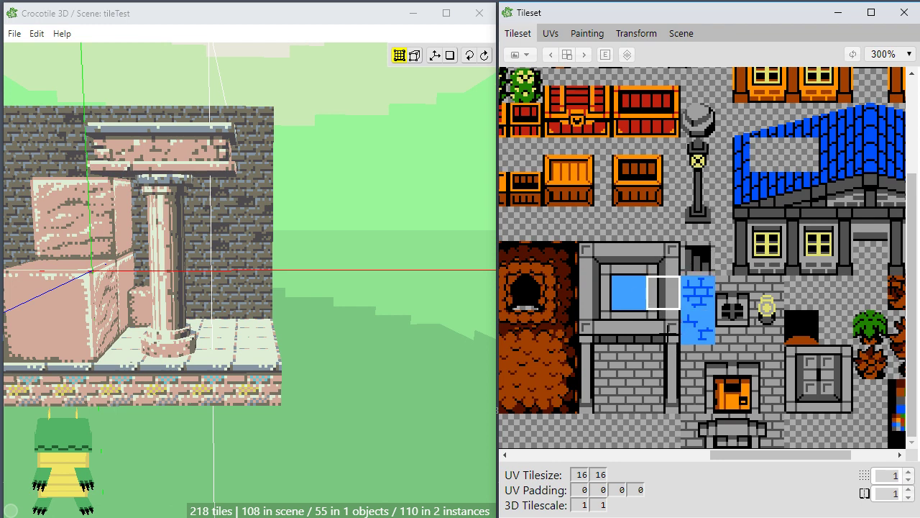
left_click(668, 335)
left_click(652, 356)
left_click(633, 203)
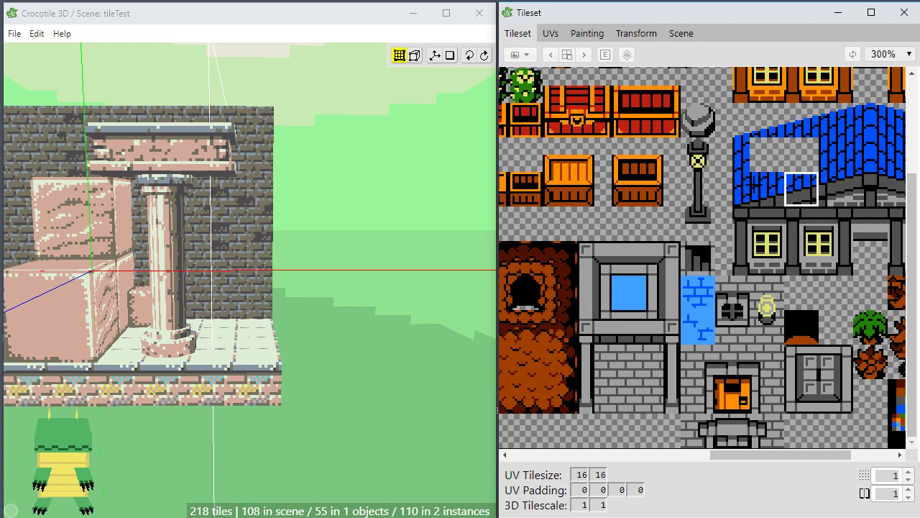
Examine how the blue-roofed house's roof, posts and windows line up with the 16 × 16 tile grid.
left_click_drag(725, 455, 534, 474)
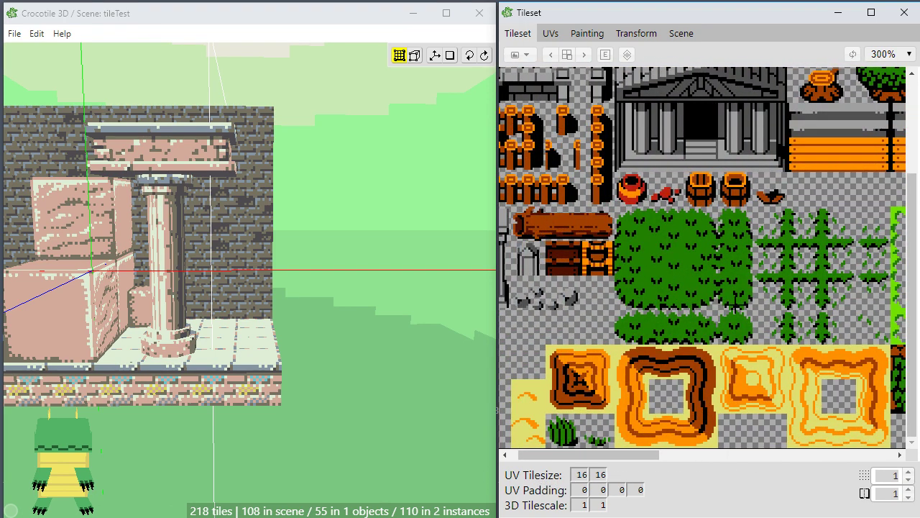
left_click_drag(656, 455, 894, 476)
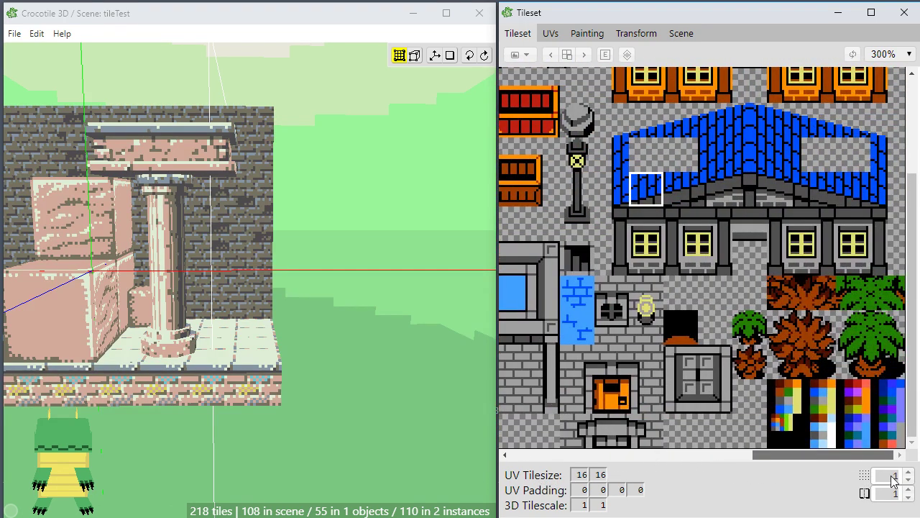
left_click_drag(913, 381, 913, 281)
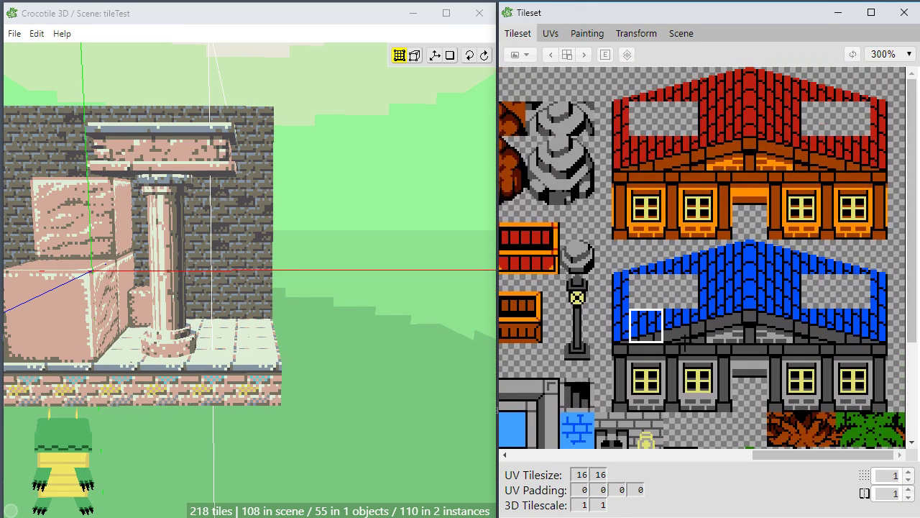
left_click(629, 364)
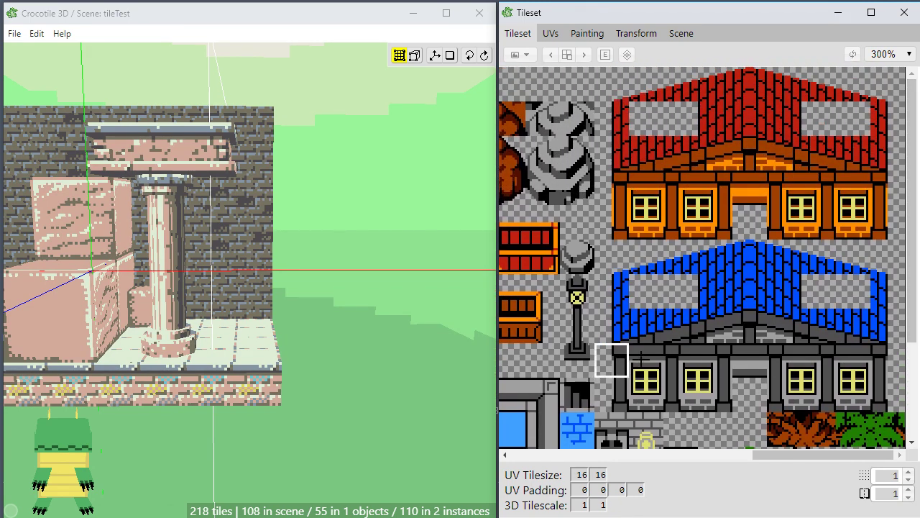
left_click(639, 362)
left_click(678, 358)
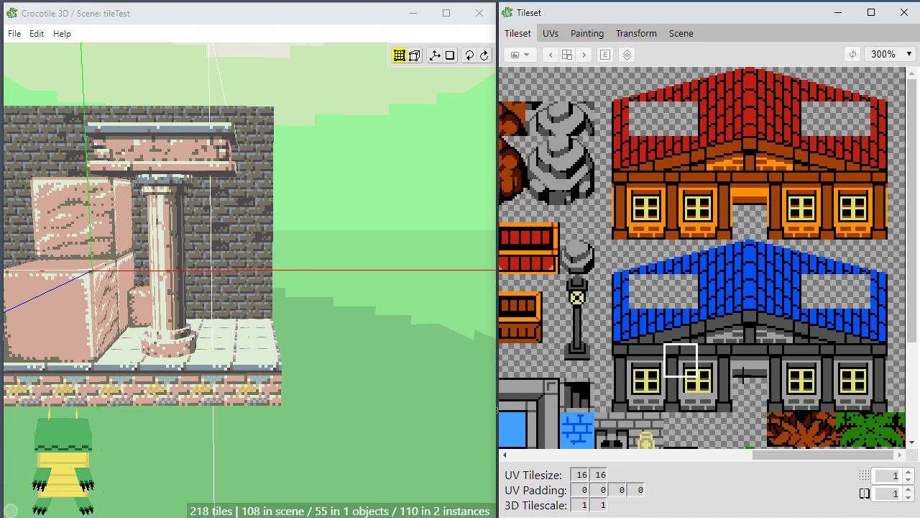
left_click(744, 374)
left_click(739, 326)
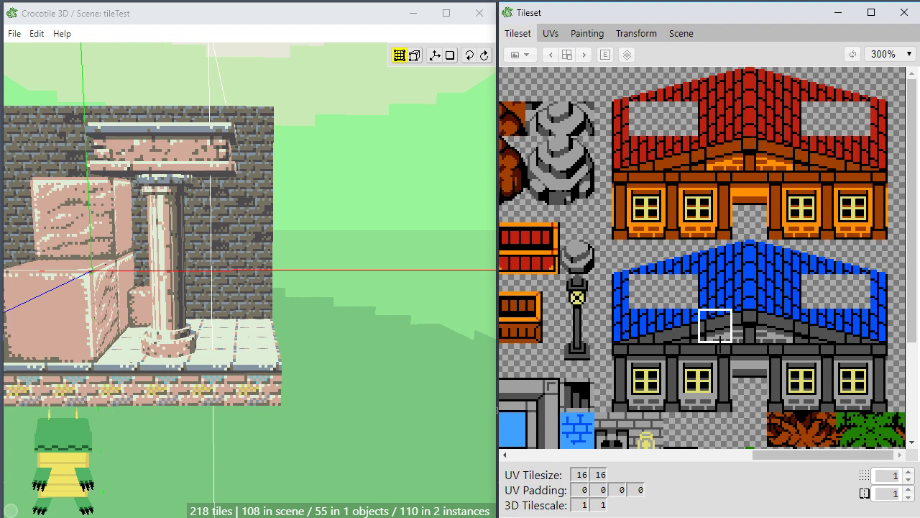
left_click_drag(911, 262, 907, 332)
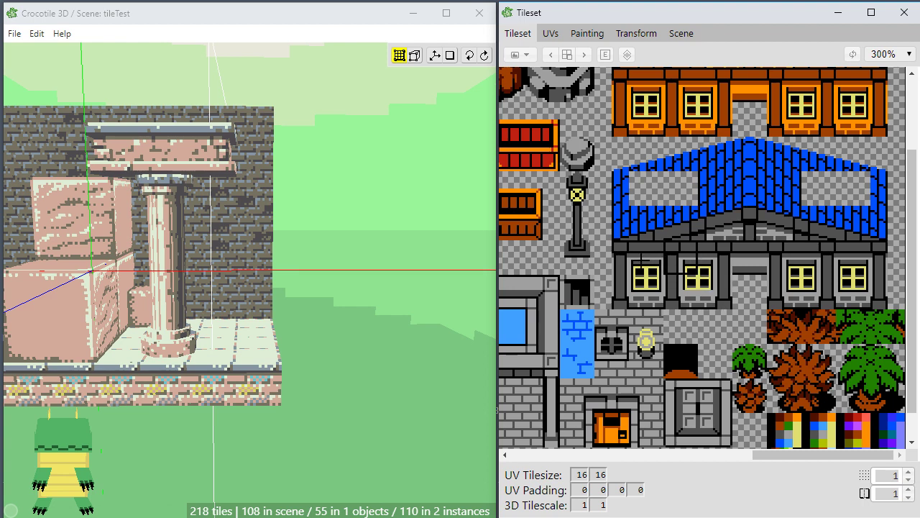
left_click_drag(912, 279, 911, 186)
left_click(776, 458)
scroll(836, 385, "down", 1)
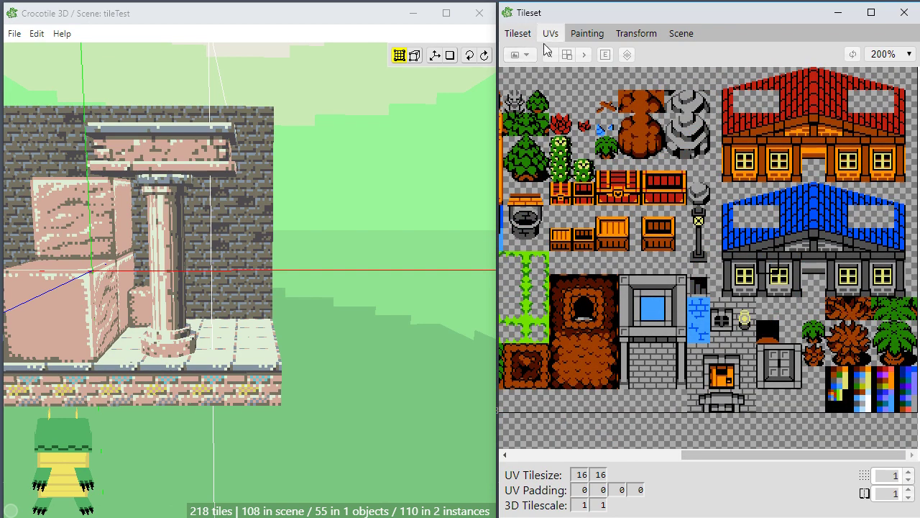
Resize the tileset canvas to a height of 32 tiles.
left_click(520, 54)
left_click(540, 192)
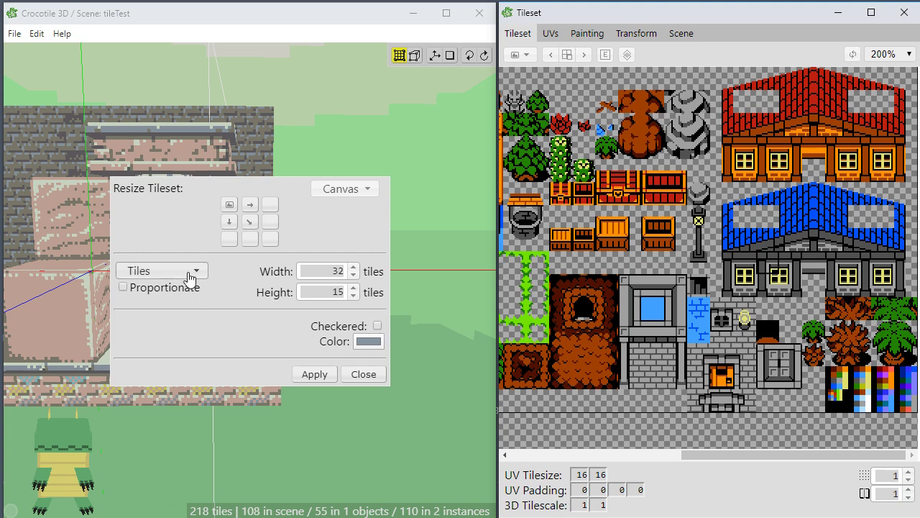
left_click(353, 288)
left_click(354, 288)
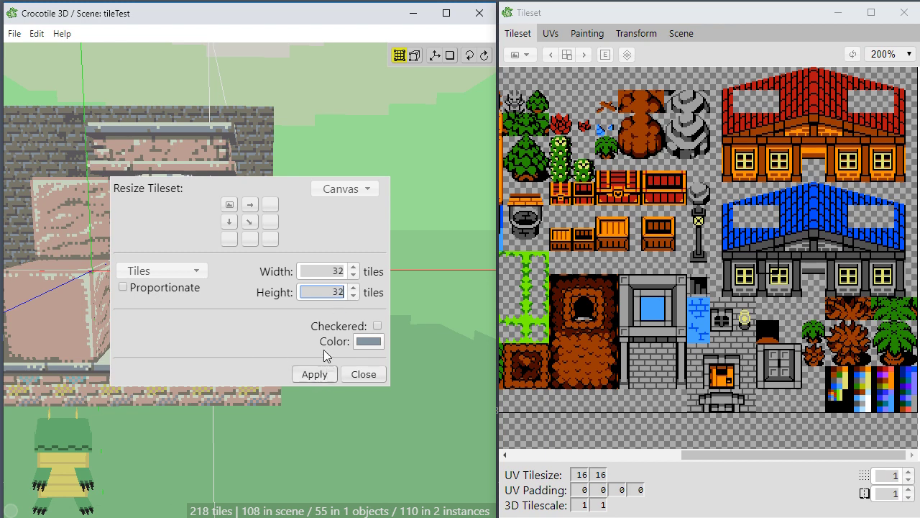
left_click(311, 374)
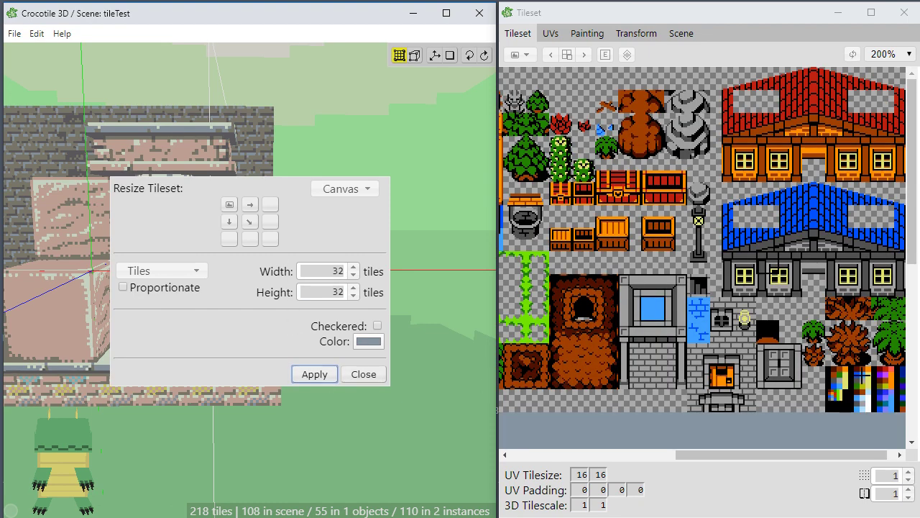
Select the added area below the existing tiles, erase its grey-blue fill in painting mode, and return to the tileset.
scroll(862, 374, "down", 1)
scroll(862, 374, "up", 1)
scroll(848, 390, "down", 3)
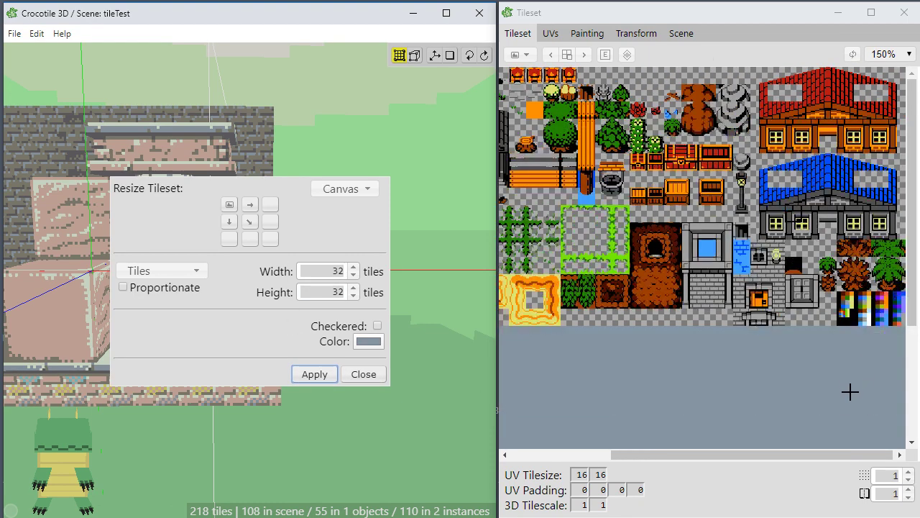
left_click(499, 202)
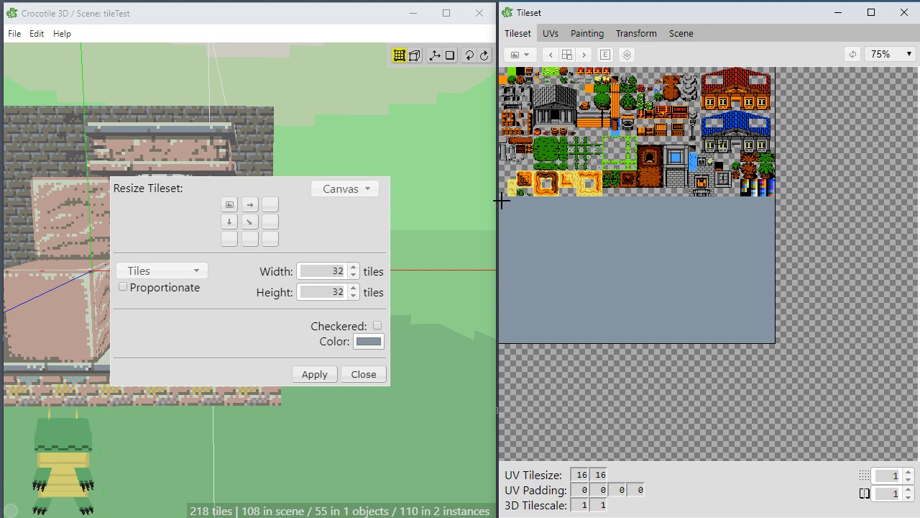
left_click_drag(501, 201, 769, 335)
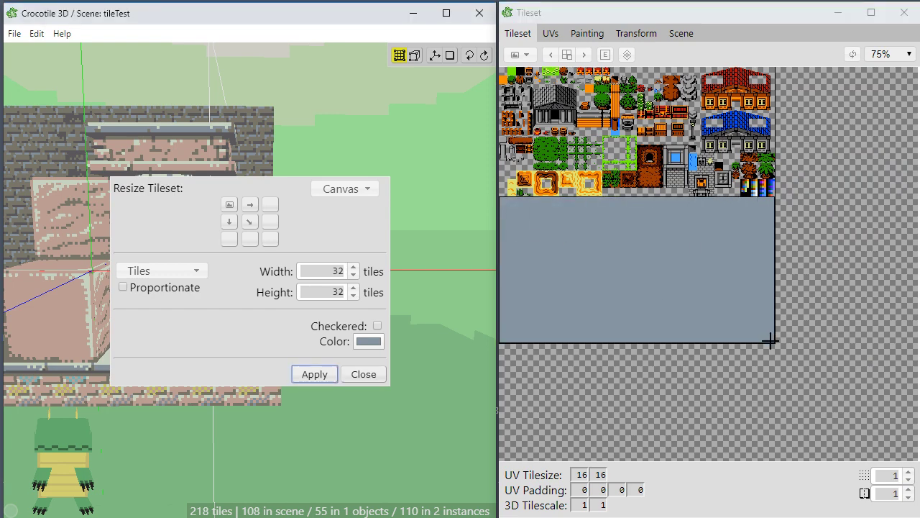
left_click(586, 33)
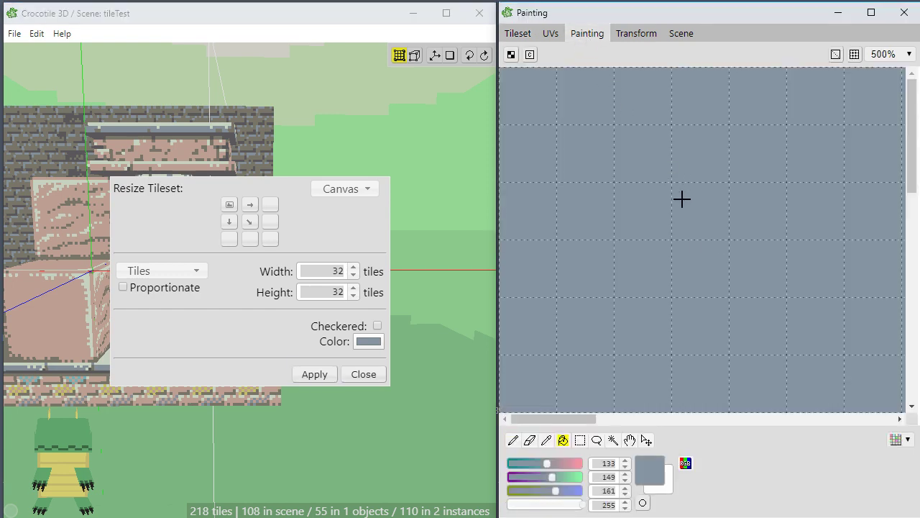
scroll(610, 162, "down", 5)
scroll(610, 162, "up", 1)
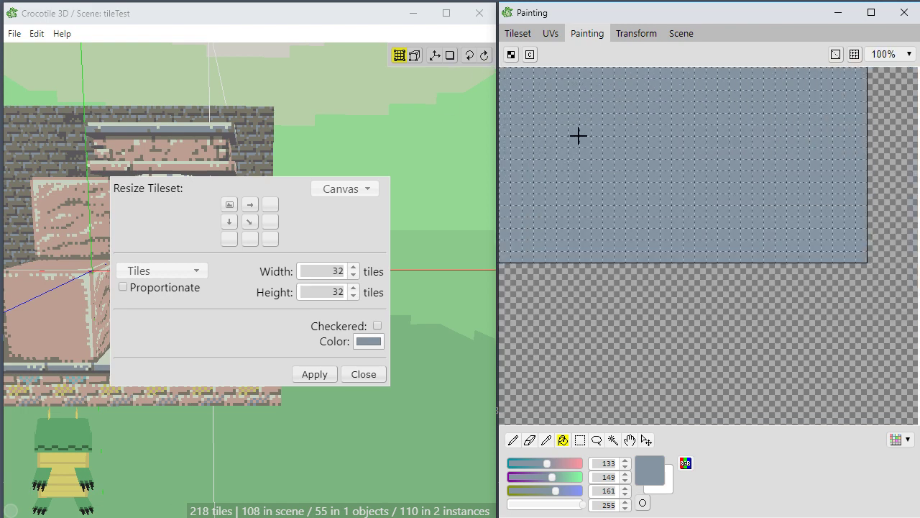
key("m")
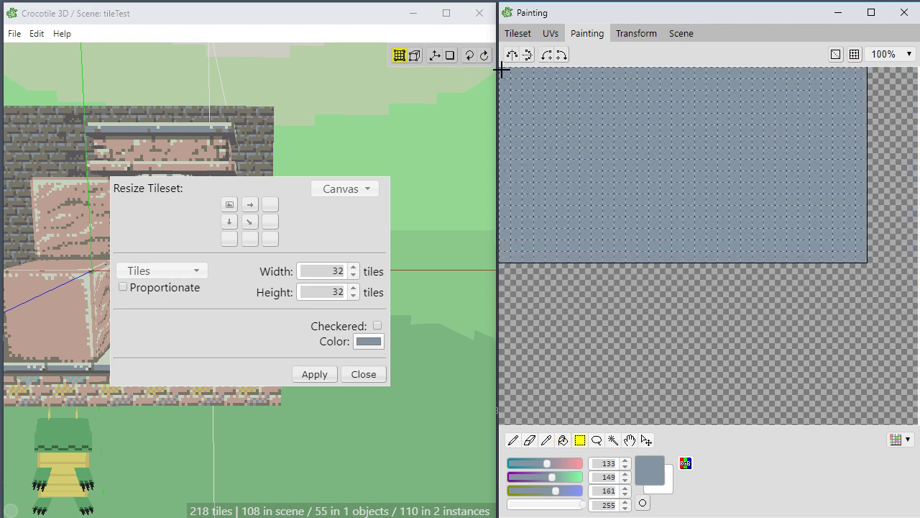
left_click_drag(502, 70, 870, 260)
left_click_drag(827, 236, 801, 256)
key("Delete")
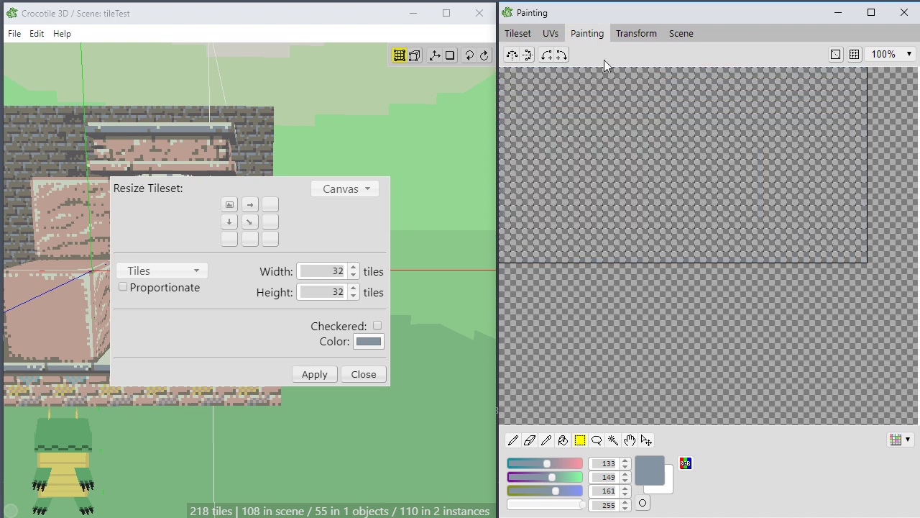
left_click(549, 34)
left_click(518, 33)
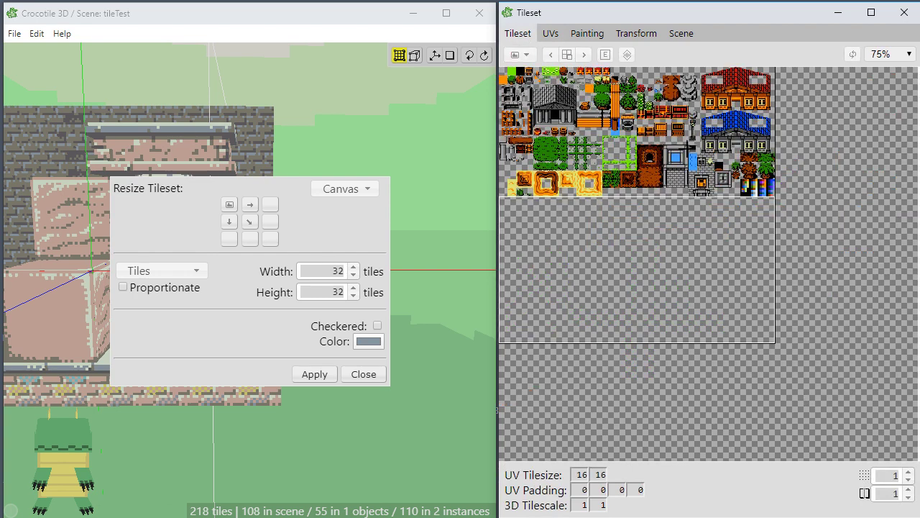
Select a large tileset region covering the blue-roofed house, the stone fountain and the empty space beneath them.
scroll(725, 170, "up", 2)
scroll(763, 177, "down", 1)
key("space")
left_click_drag(769, 188, 621, 320)
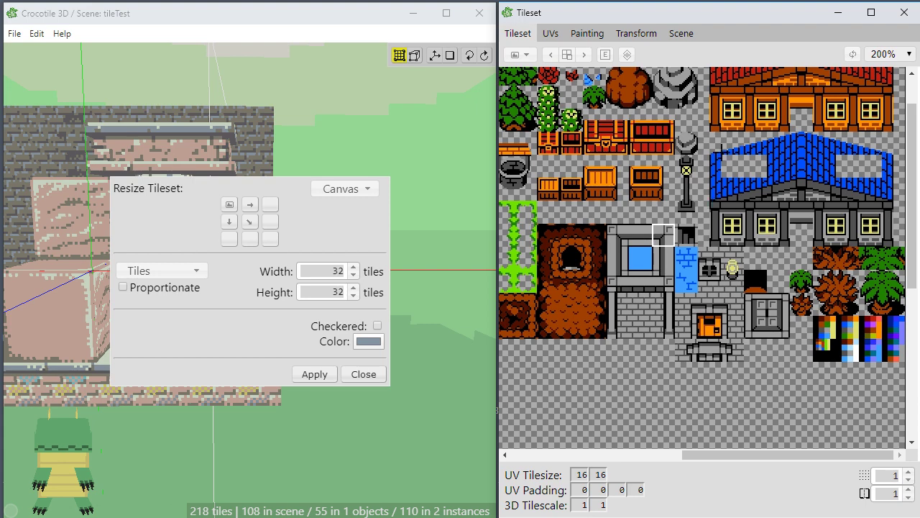
left_click_drag(704, 137, 891, 240)
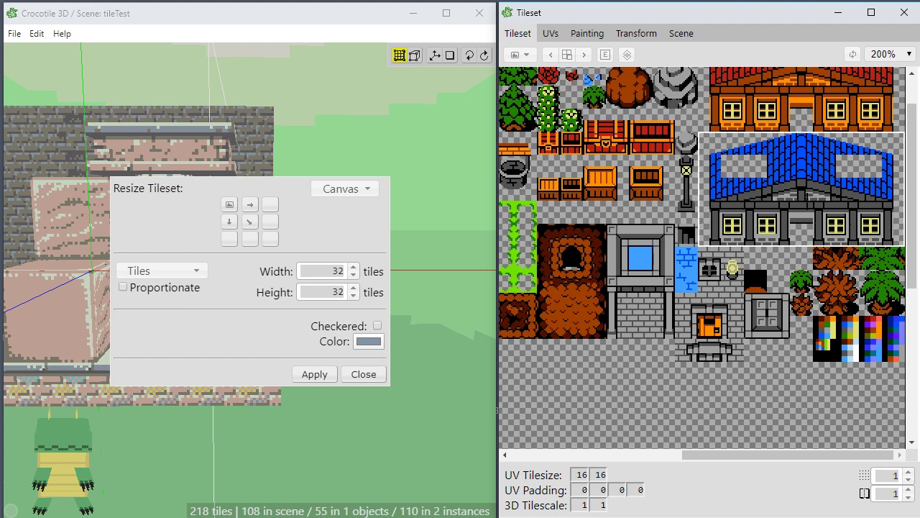
left_click(782, 184)
left_click_drag(566, 96, 899, 432)
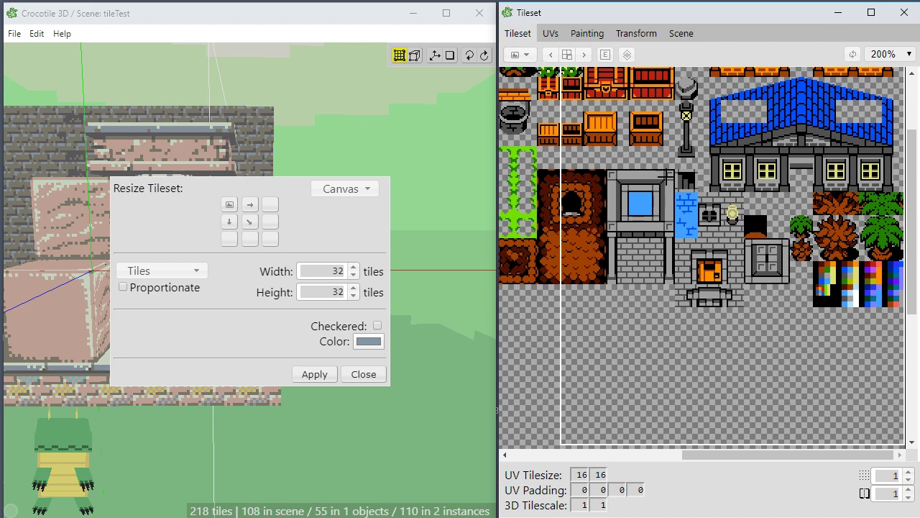
left_click(586, 71)
left_click_drag(557, 71, 889, 406)
double_click(596, 21)
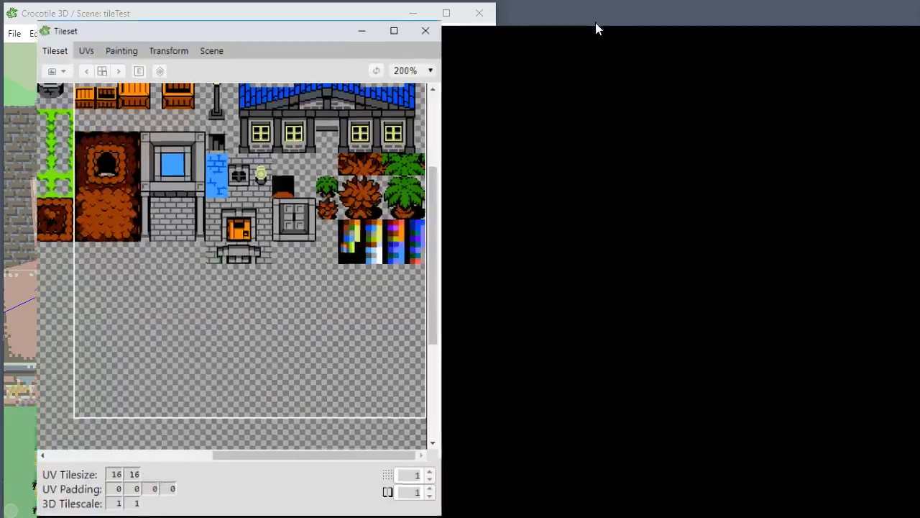
double_click(604, 15)
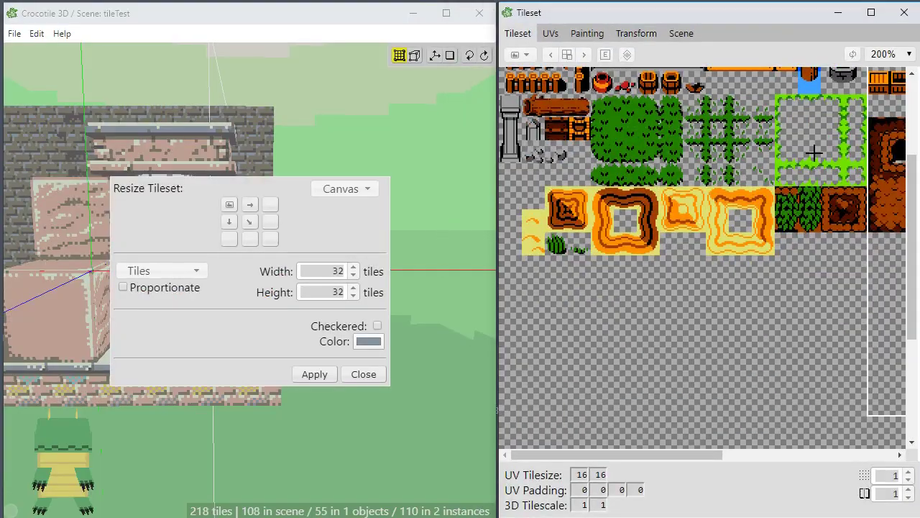
scroll(900, 207, "up", 4)
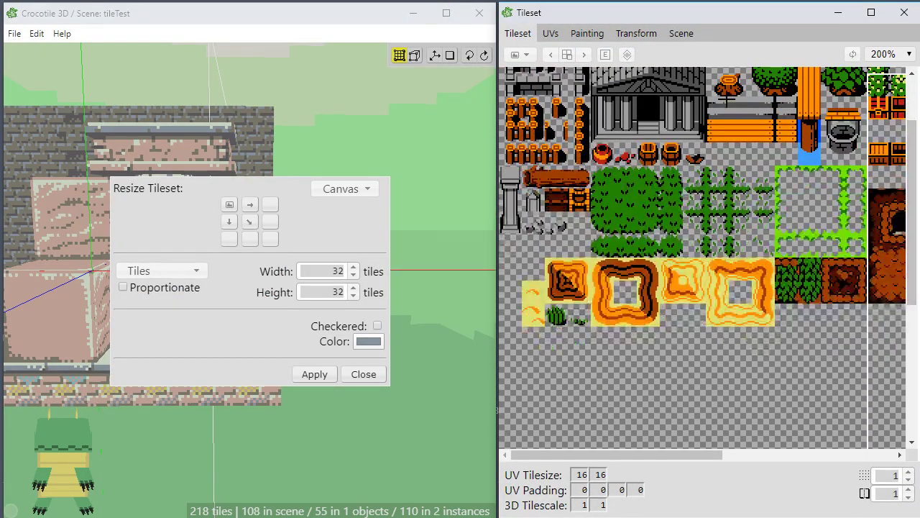
Switch the tileset to painting mode, close the Resize Tileset dialog, and bring the blue-roofed house into view.
left_click(590, 33)
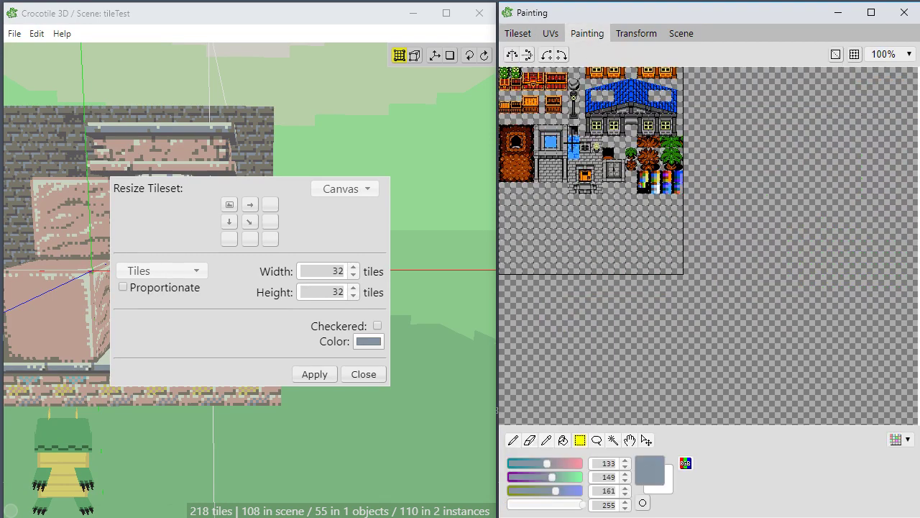
scroll(599, 105, "up", 3)
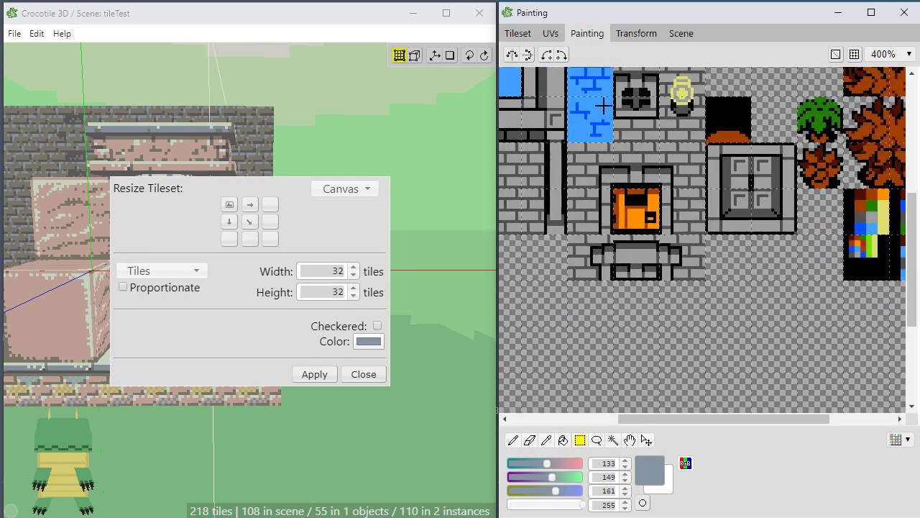
key("space")
mouse_move(777, 206)
left_mouse_down()
mouse_move(596, 306)
mouse_move(596, 379)
left_mouse_up()
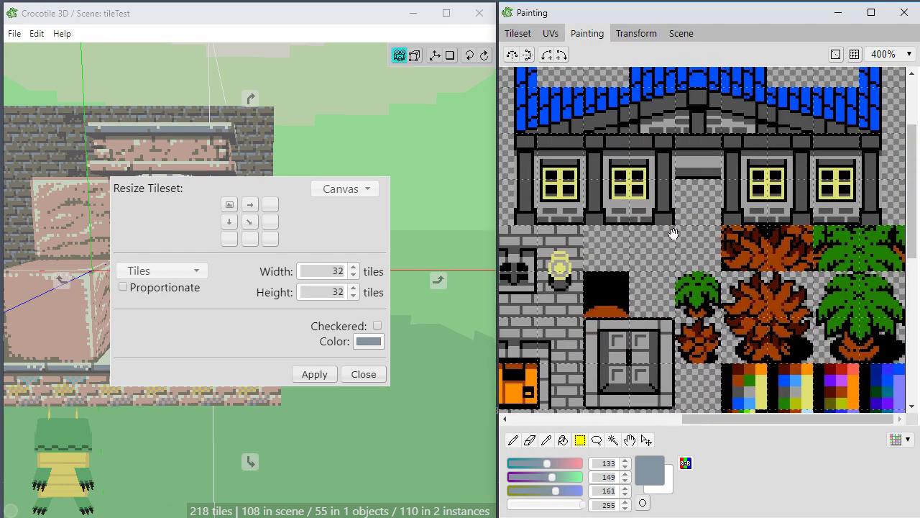
left_click(362, 375)
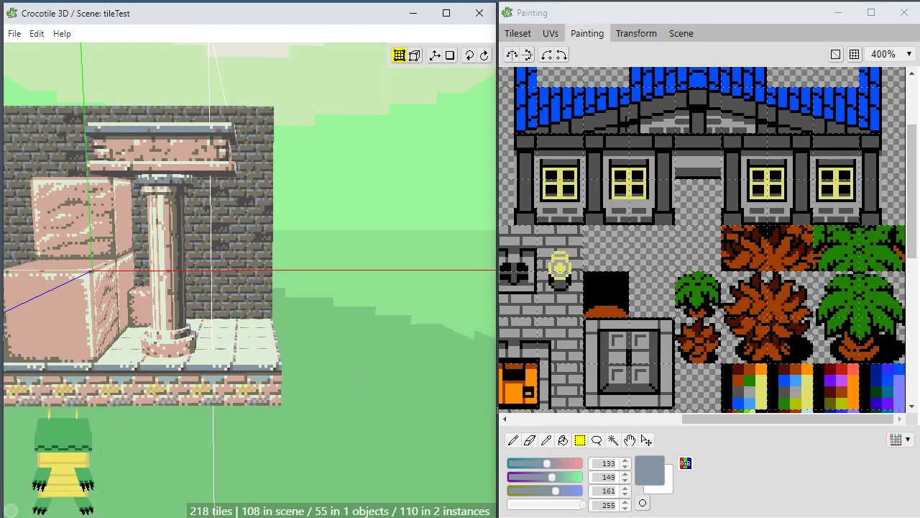
scroll(655, 112, "down", 1)
left_click_drag(911, 143, 911, 121)
Copy the whole blue-roofed house and paste a duplicate into the empty space beneath the existing tiles.
mouse_move(619, 104)
left_mouse_down()
mouse_move(655, 142)
mouse_move(803, 204)
mouse_move(835, 205)
left_mouse_up()
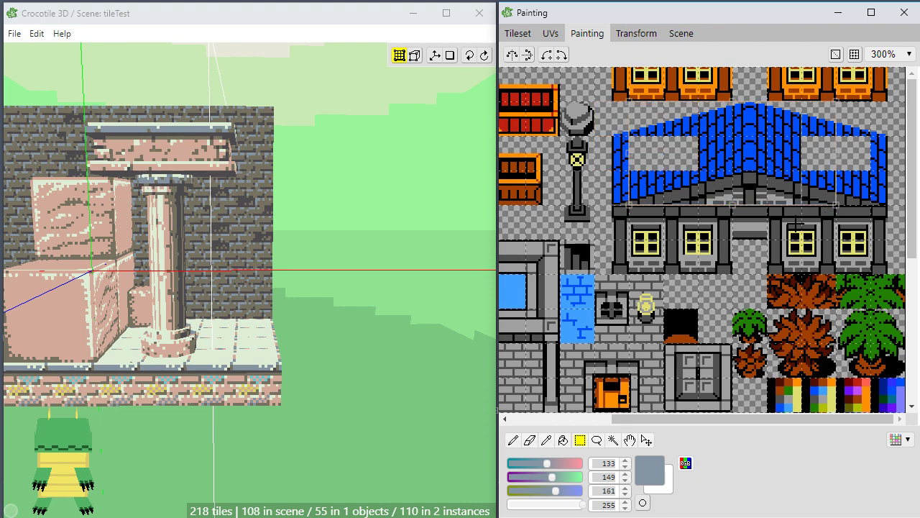
left_click_drag(603, 122, 900, 269)
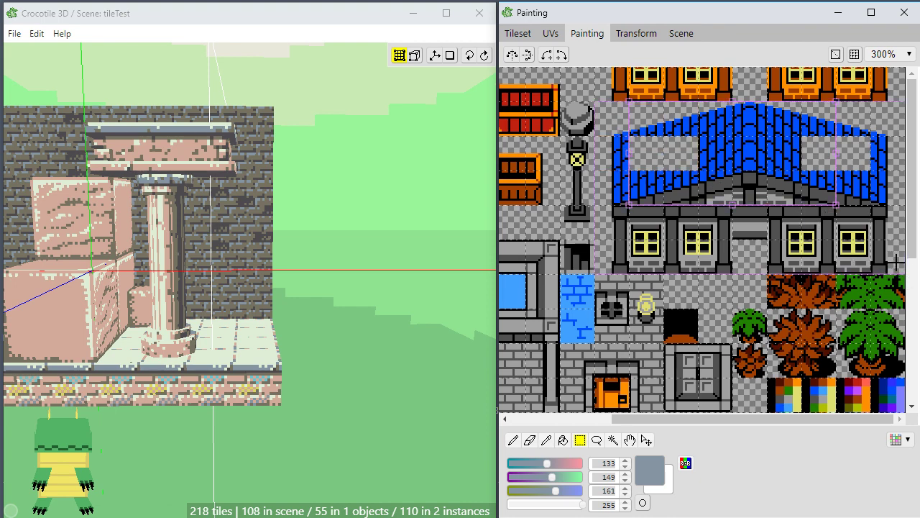
left_click_drag(903, 276, 902, 273)
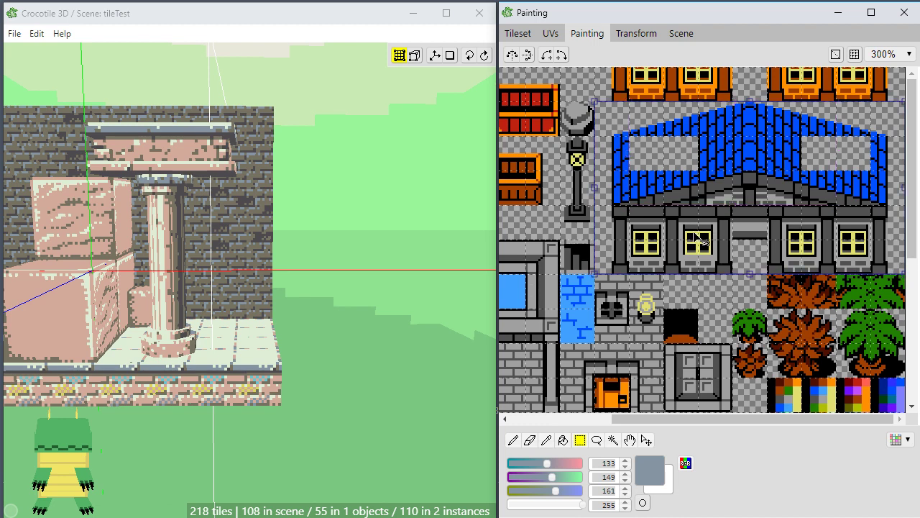
key("ctrl+c")
key("ctrl+v")
left_click_drag(696, 241, 686, 401)
key("space")
left_click_drag(733, 331, 645, 379)
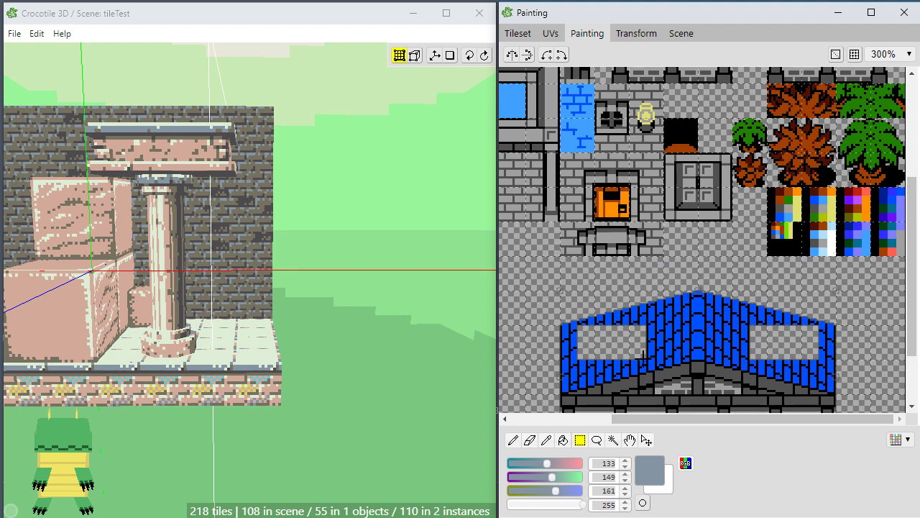
Move the pasted house three tiles to the left, leaving one empty tile row between it and the existing tiles.
key("space")
left_click_drag(669, 321, 675, 181)
key("space")
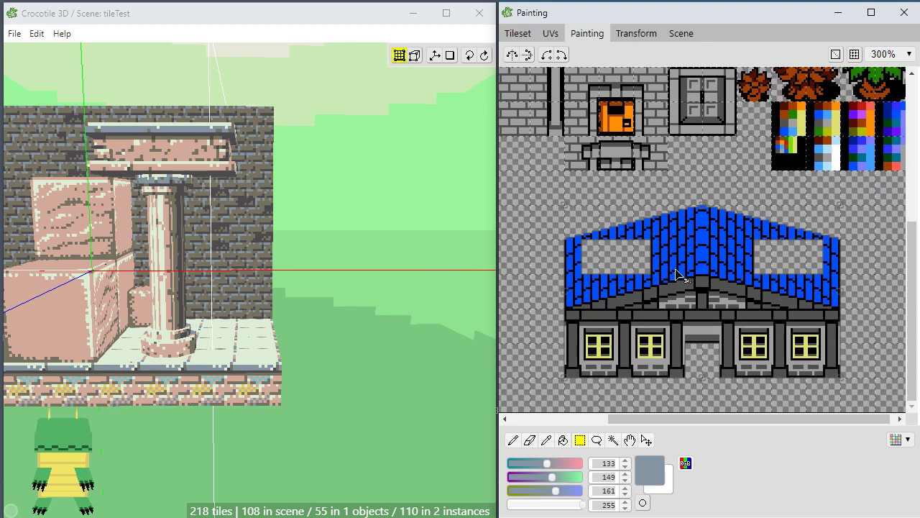
mouse_move(682, 256)
left_mouse_down()
mouse_move(708, 233)
mouse_move(672, 272)
left_mouse_up()
left_click_drag(700, 241, 695, 277)
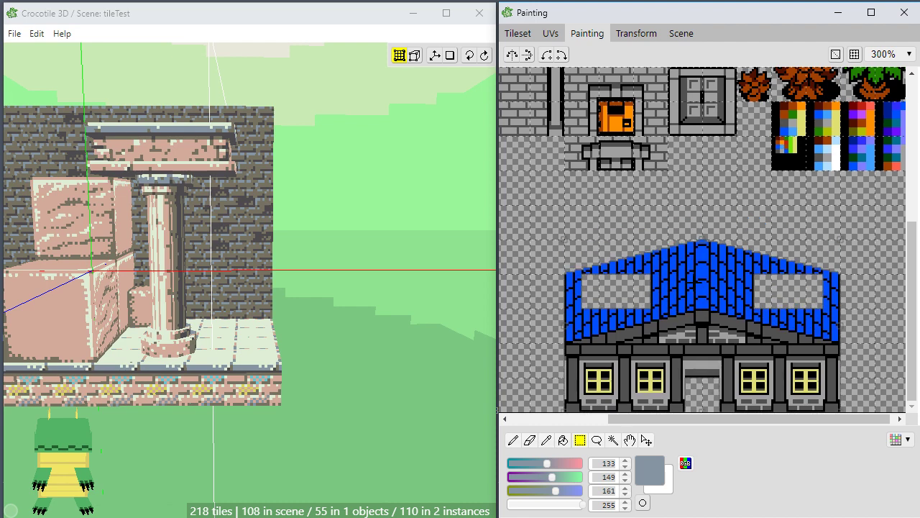
key("space")
left_click_drag(744, 234, 849, 198)
key("space")
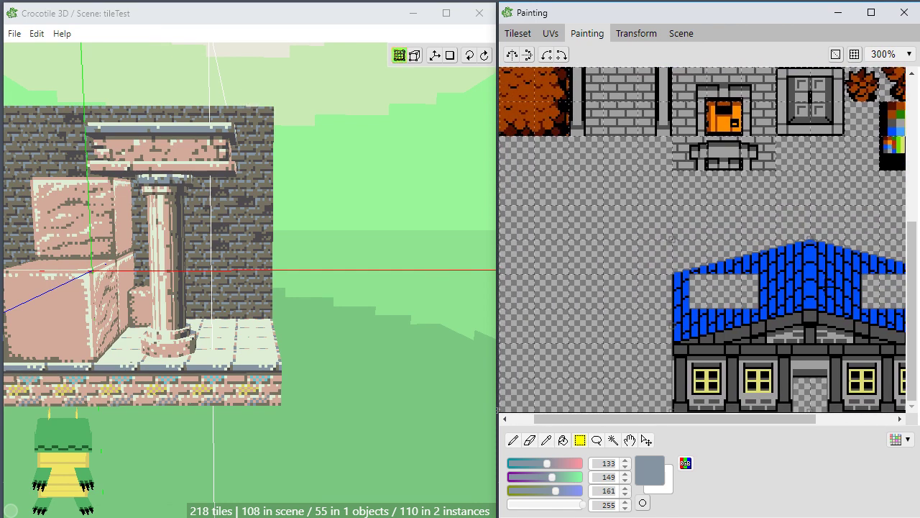
left_click_drag(806, 302, 705, 269)
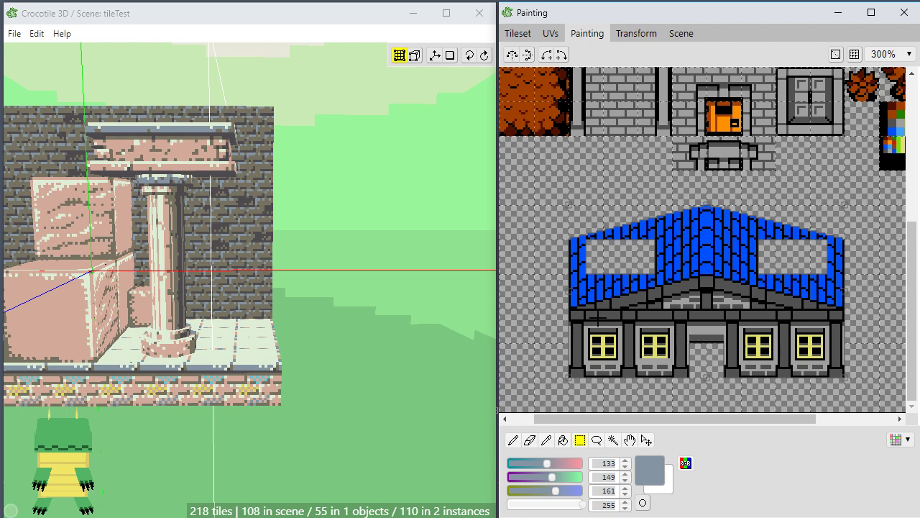
Select the 2 × 2 tile block with the copied house's leftmost window and two posts, and move it two tiles left, clear of the roof.
mouse_move(591, 314)
left_mouse_down()
mouse_move(623, 339)
mouse_move(593, 312)
left_mouse_up()
scroll(695, 332, "up", 2)
key("space")
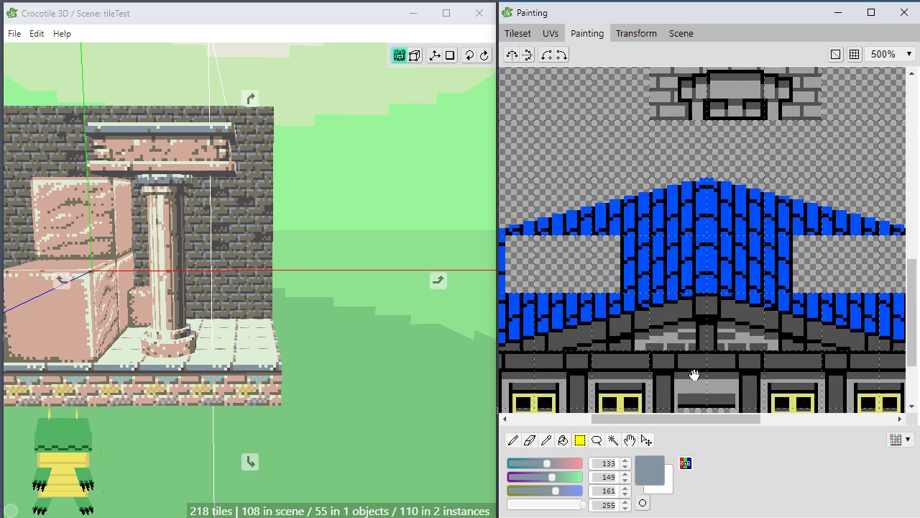
left_click_drag(670, 361, 732, 251)
key("space")
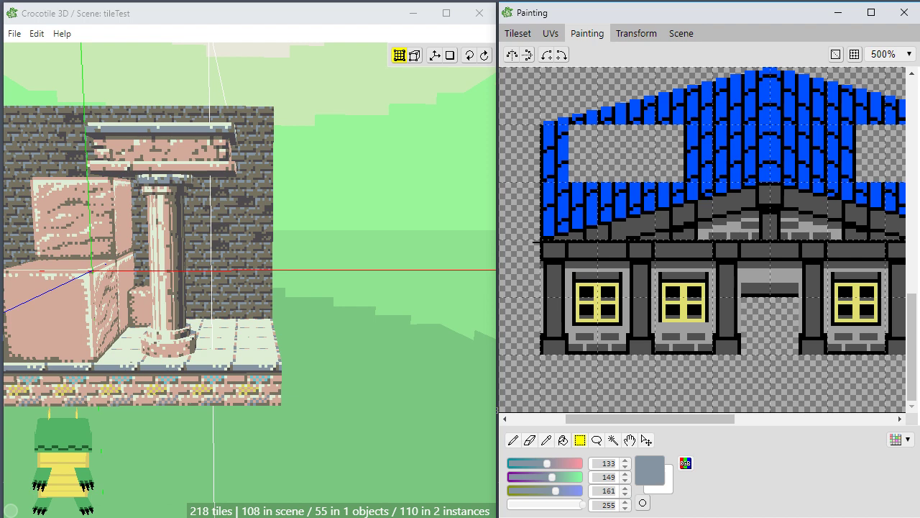
left_click_drag(546, 246, 650, 341)
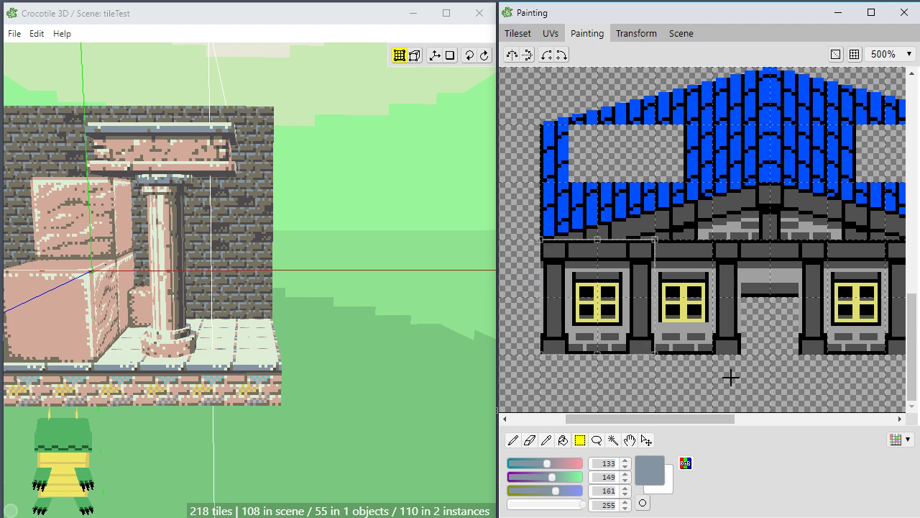
left_click_drag(741, 248, 664, 303)
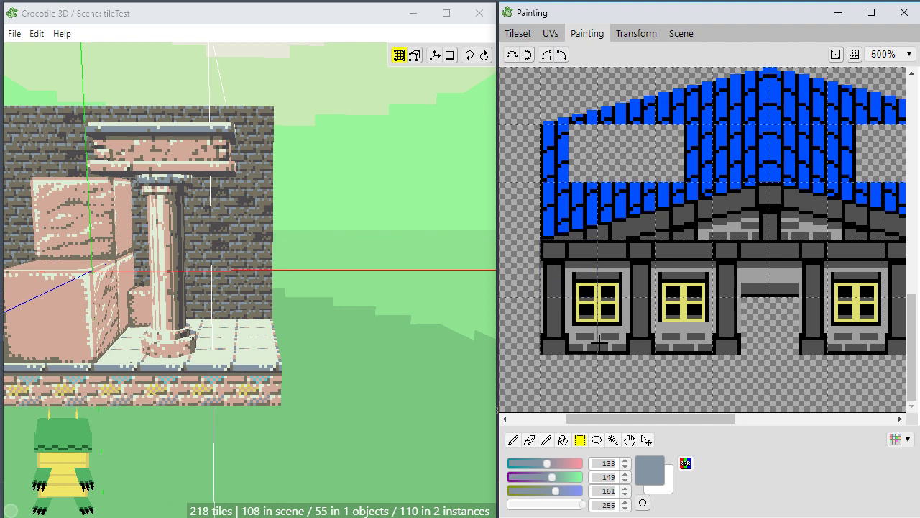
left_click_drag(600, 344, 650, 348)
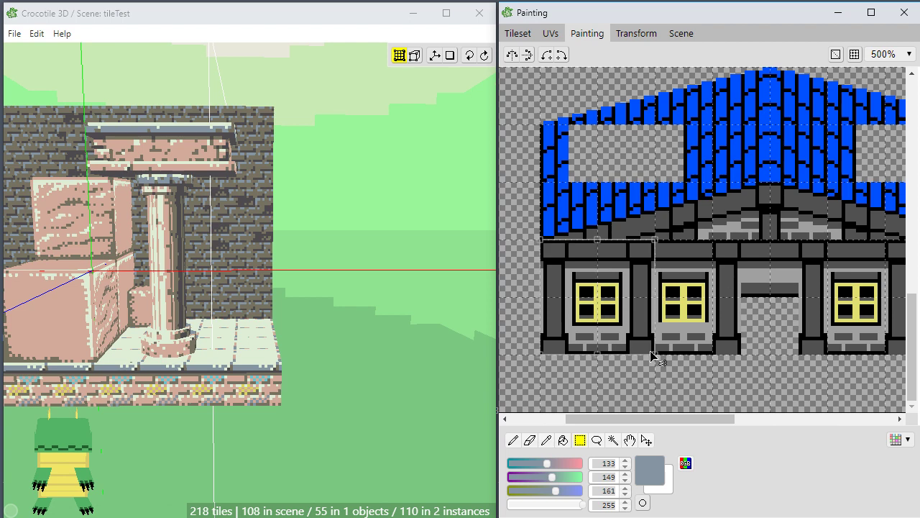
left_click_drag(620, 320, 563, 320)
key("space")
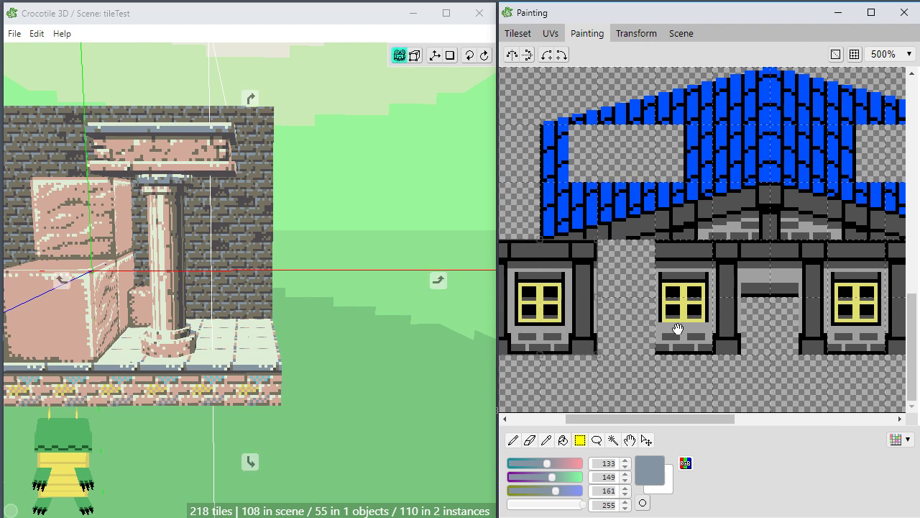
left_click_drag(678, 328, 801, 277)
left_click_drag(698, 309, 617, 298)
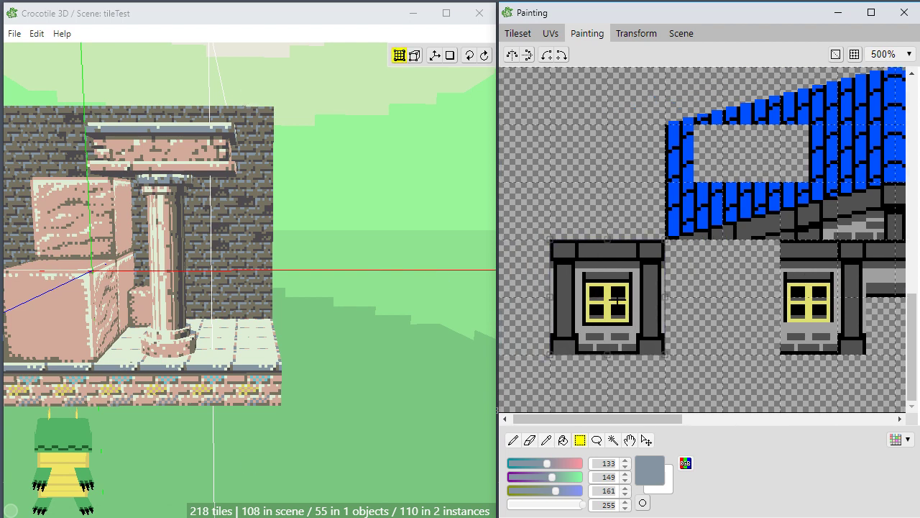
left_click(713, 303)
Select the single lintel tile above the doorway and move it directly beside the separated window block.
key("space")
left_click_drag(800, 310, 657, 304)
mouse_move(728, 296)
middle_mouse_down()
mouse_move(764, 292)
mouse_move(744, 292)
middle_mouse_up()
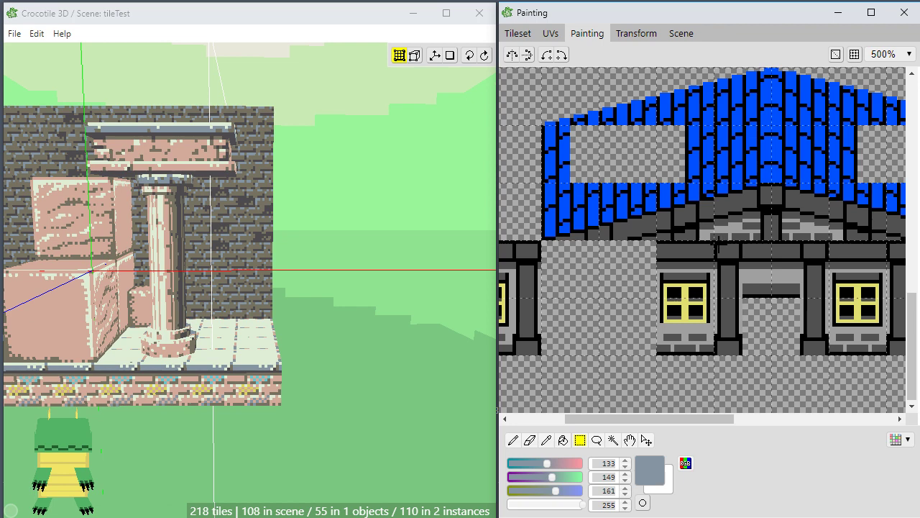
left_click_drag(753, 257, 784, 295)
left_click_drag(735, 244, 573, 258)
key("space")
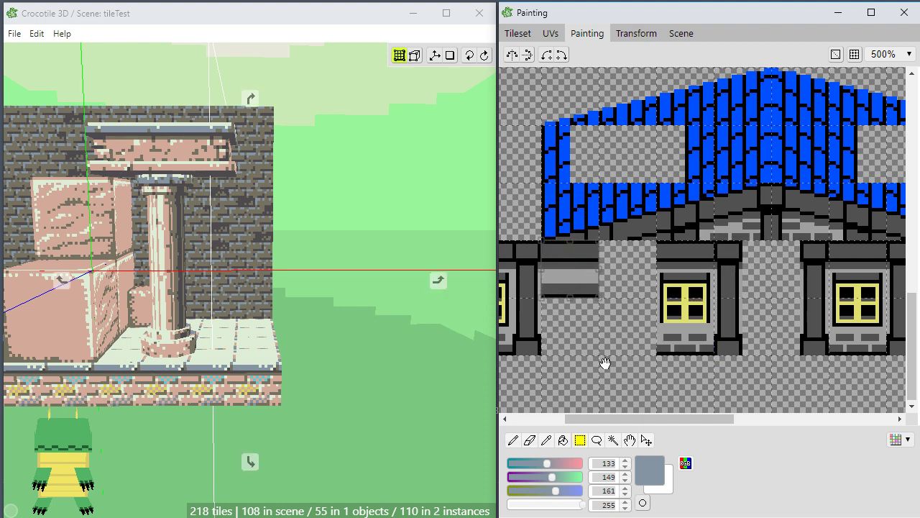
left_click_drag(598, 356, 646, 356)
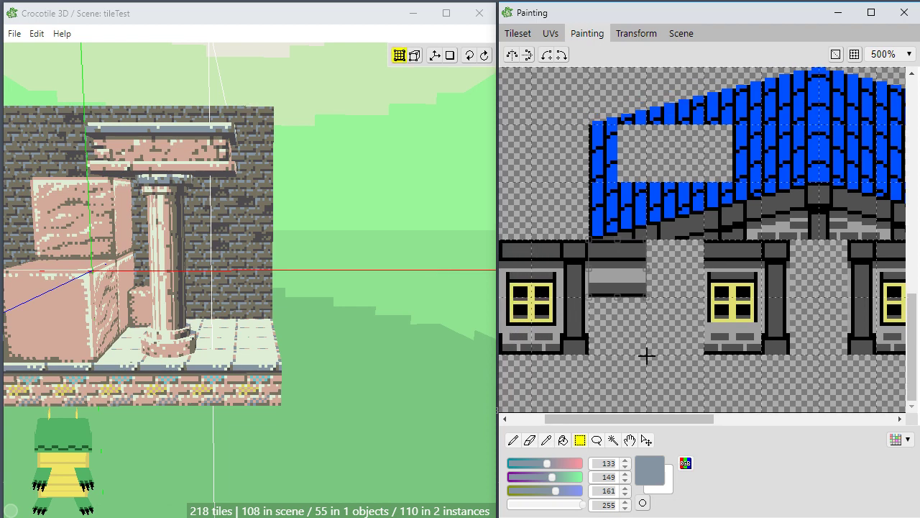
left_click(698, 313)
Select the copied house's remaining wall section with its windows and posts, and delete it.
key("space")
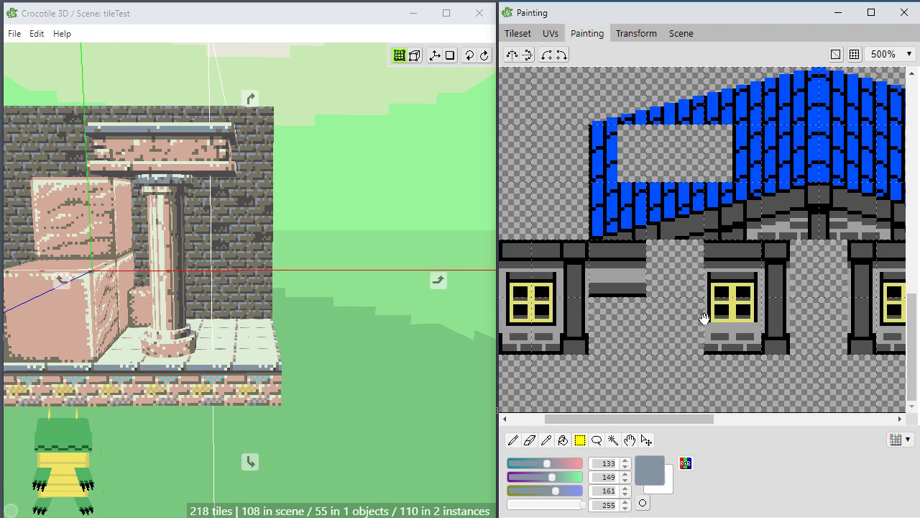
left_click_drag(672, 315, 643, 314)
left_click_drag(751, 300, 653, 294)
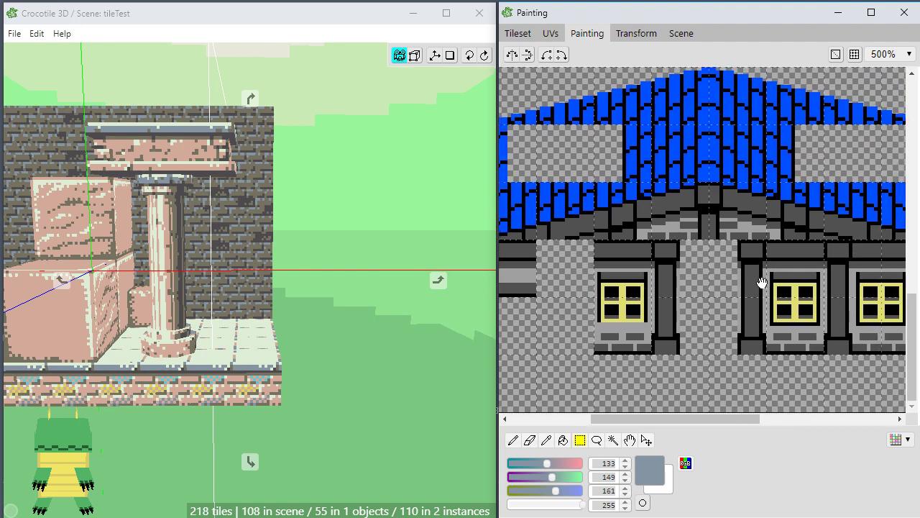
left_click_drag(824, 283, 774, 279)
key("space")
mouse_move(675, 333)
left_mouse_down()
mouse_move(839, 317)
mouse_move(702, 321)
left_mouse_up()
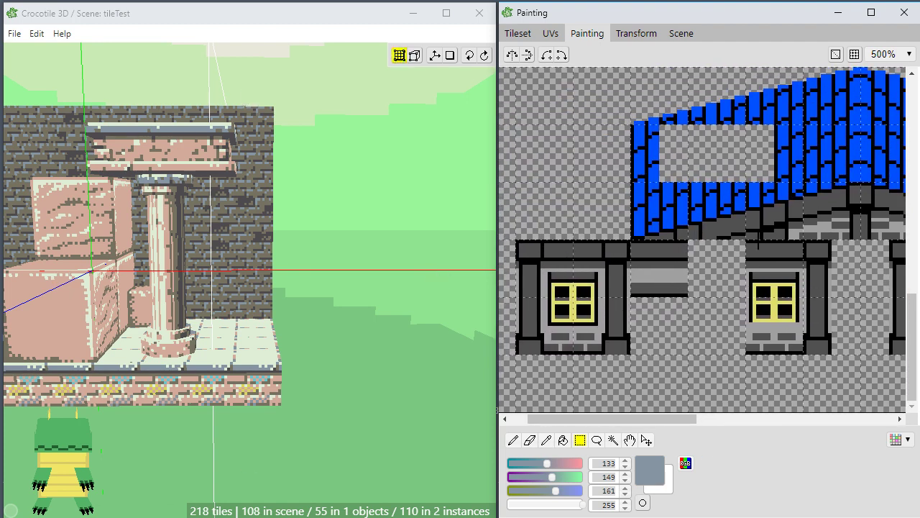
scroll(858, 329, "right", 5)
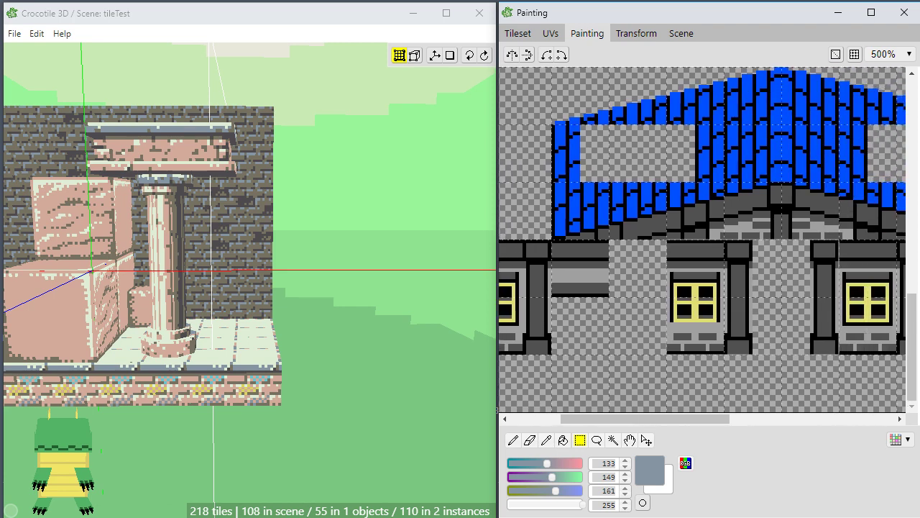
scroll(898, 350, "right", 3)
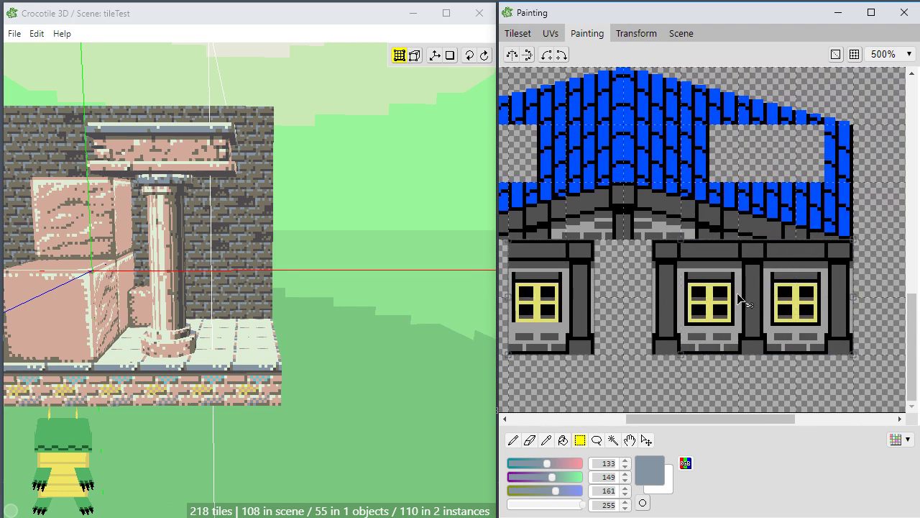
key("Right")
key("Down")
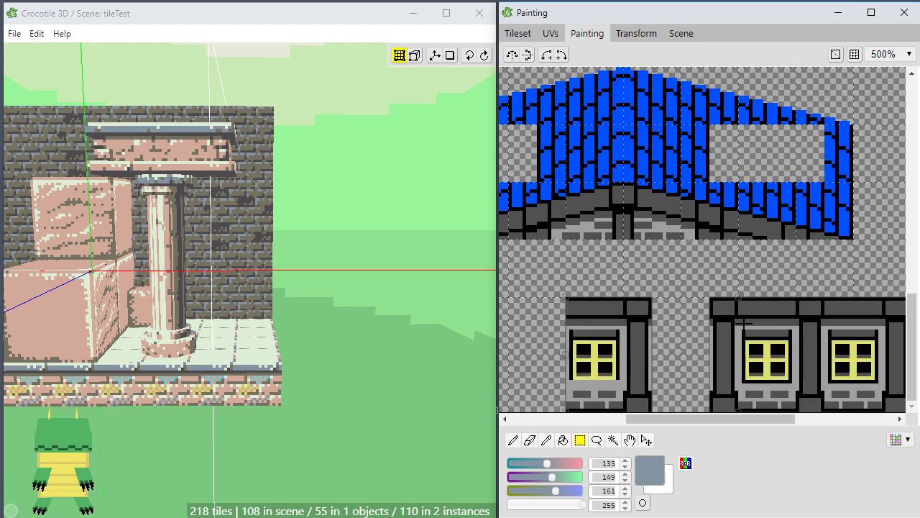
key("Delete")
Select the two-tile-wide piece of blue roof at the middle of the house and move it into the empty space below the roof.
left_click_drag(660, 418, 588, 430)
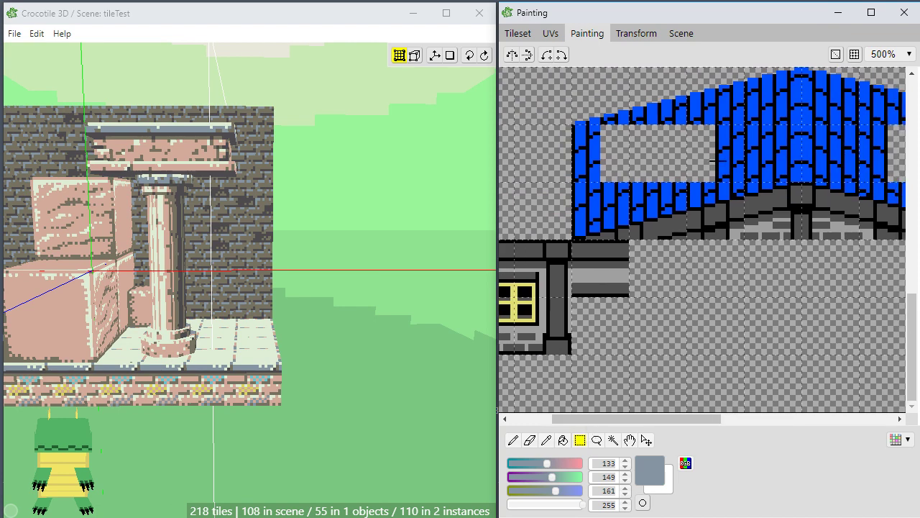
left_click_drag(683, 418, 745, 422)
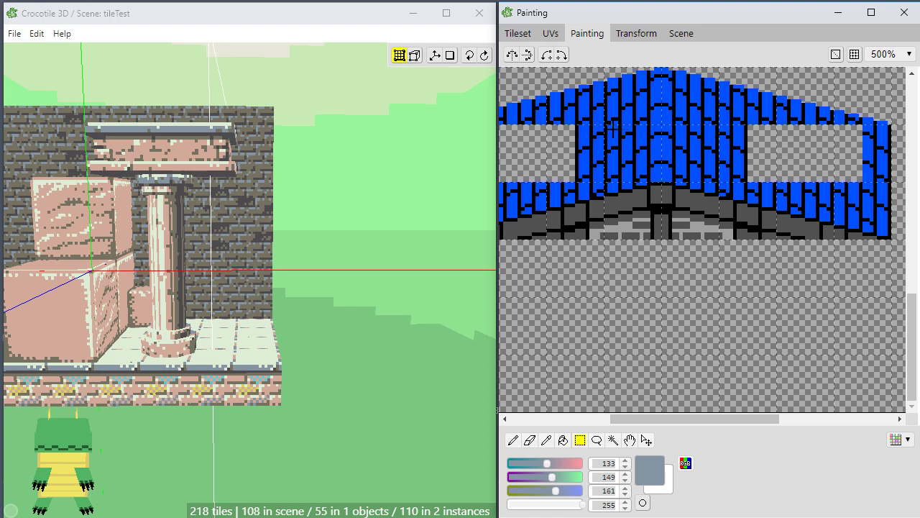
mouse_move(612, 137)
left_mouse_down()
mouse_move(708, 164)
mouse_move(653, 283)
mouse_move(603, 300)
mouse_move(851, 225)
mouse_move(831, 210)
mouse_move(854, 218)
mouse_move(573, 327)
mouse_move(782, 339)
left_mouse_up()
key("space")
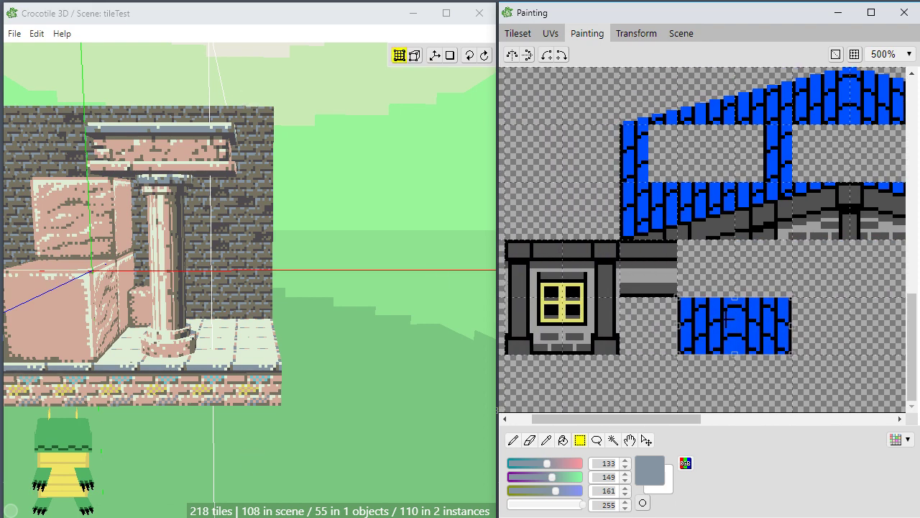
left_click(829, 335)
Examine how the remaining roof slopes and stone gable of the copied house line up with the tile grid.
key("space")
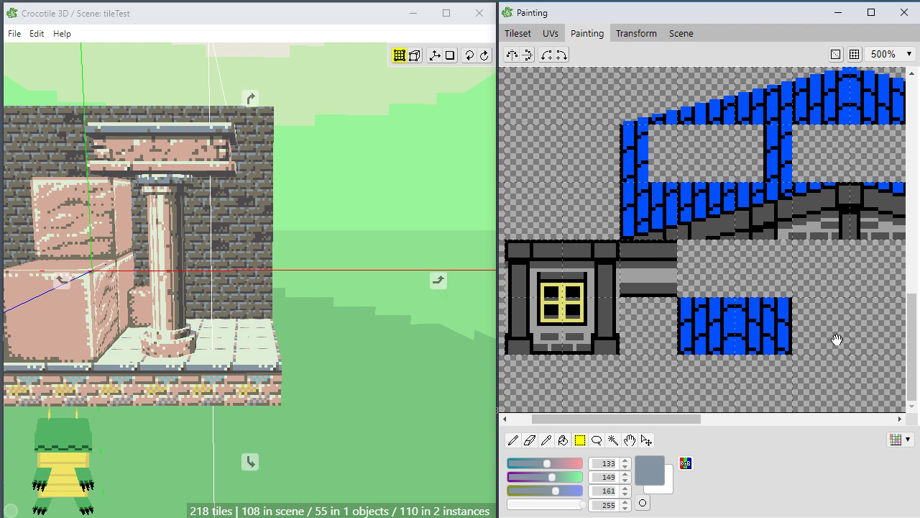
left_click_drag(821, 291, 706, 301)
mouse_move(705, 301)
middle_mouse_down()
mouse_move(779, 266)
mouse_move(796, 269)
mouse_move(771, 252)
middle_mouse_up()
mouse_move(797, 258)
left_mouse_down()
mouse_move(729, 248)
mouse_move(798, 273)
mouse_move(855, 276)
left_mouse_up()
key("space")
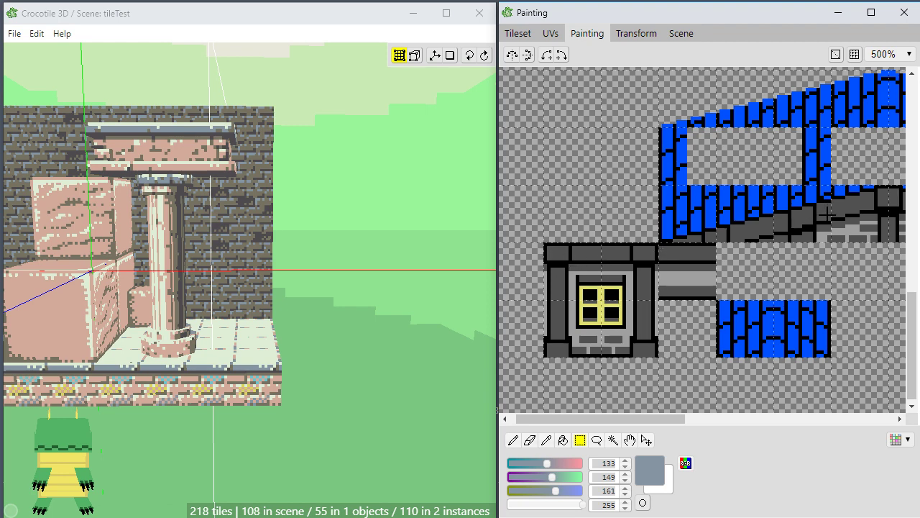
middle_click_drag(841, 292, 754, 285)
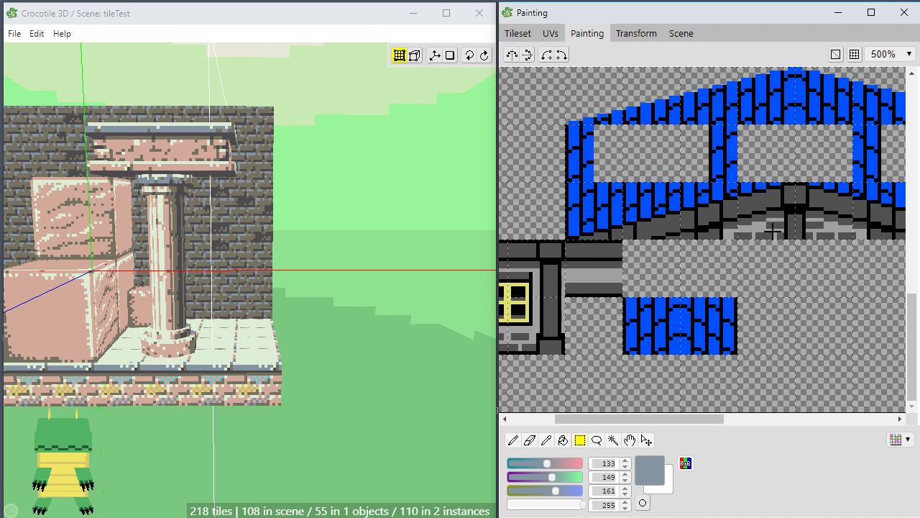
mouse_move(806, 286)
middle_mouse_down()
mouse_move(841, 294)
mouse_move(805, 310)
mouse_move(741, 307)
middle_mouse_up()
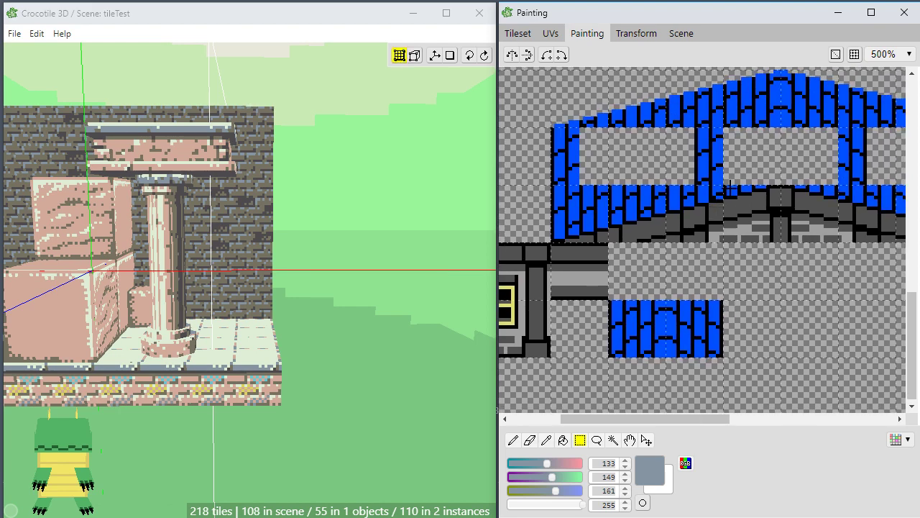
Select the two-tile-wide stone gable peak of the copied house and move it into the empty space beside the separated blue roof piece.
left_click_drag(730, 188, 842, 338)
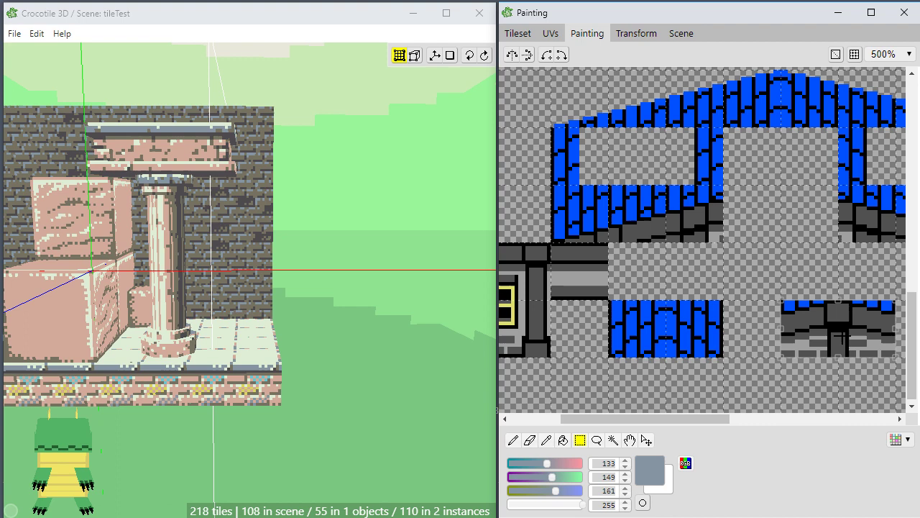
left_click(826, 271)
key("space")
left_click_drag(709, 315, 642, 312)
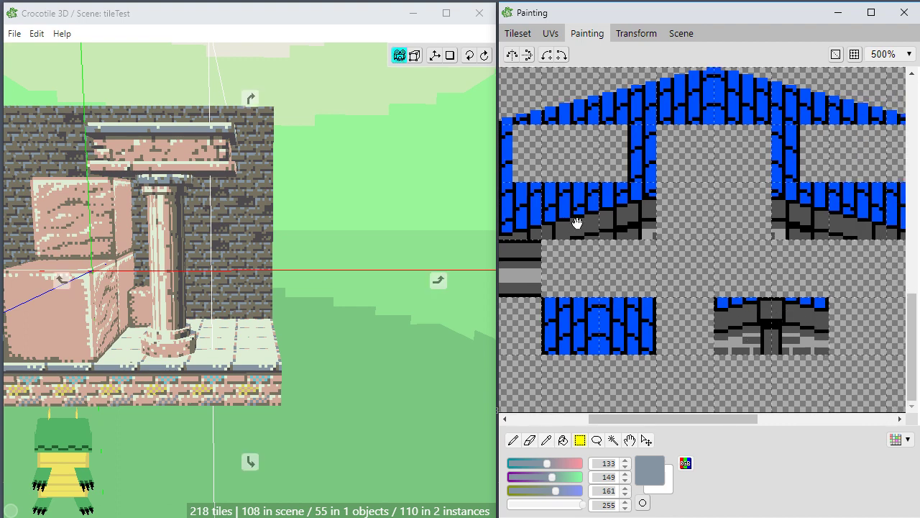
Select the copied house's remaining blue roof with its stone slopes, and delete it.
mouse_move(675, 233)
left_mouse_down()
mouse_move(728, 242)
mouse_move(745, 269)
left_mouse_up()
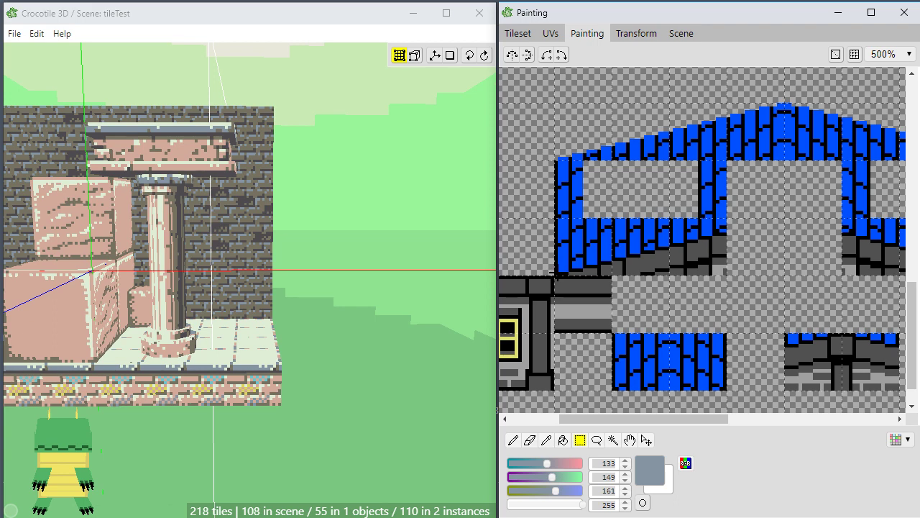
left_click_drag(556, 273, 816, 114)
left_click_drag(681, 127, 724, 99)
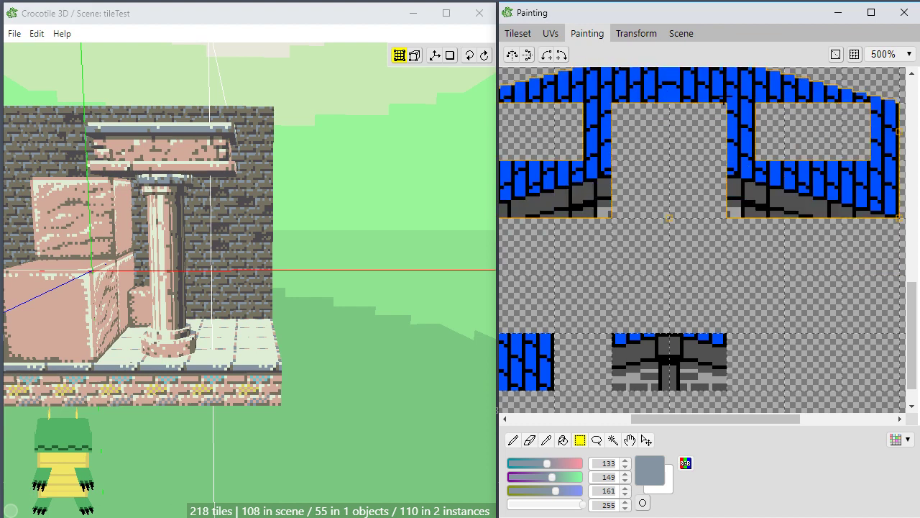
key("Delete")
Move the stone gable piece directly underneath the two-tile-wide blue roof piece.
key("space")
left_click_drag(522, 312, 753, 292)
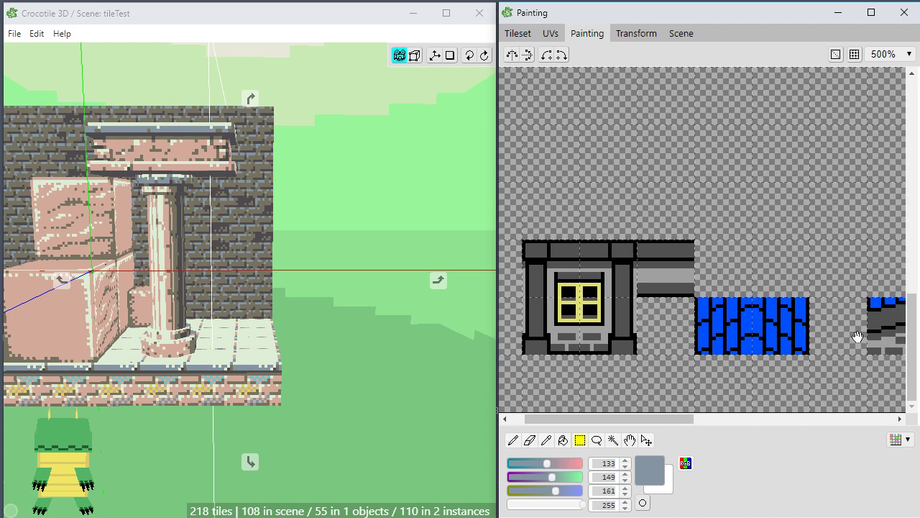
mouse_move(858, 337)
left_mouse_down()
mouse_move(757, 318)
mouse_move(879, 351)
mouse_move(801, 286)
mouse_move(686, 288)
left_mouse_up()
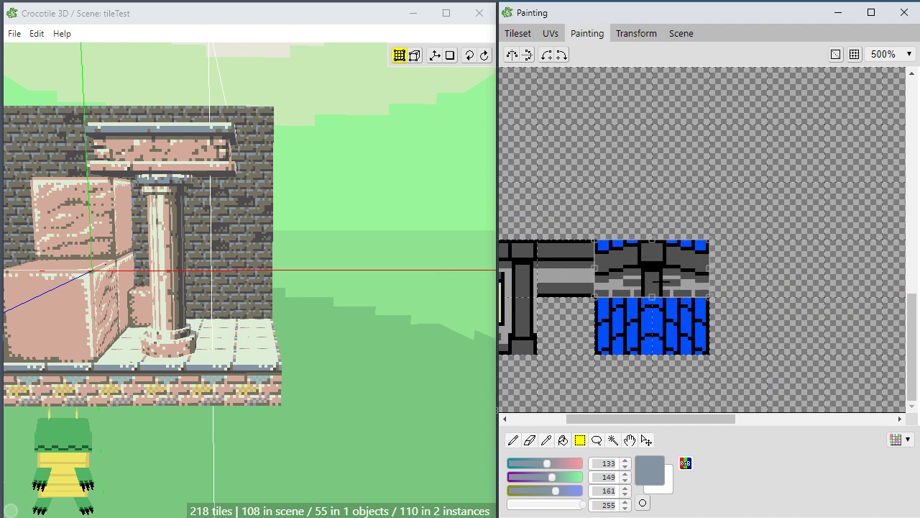
left_click_drag(595, 333, 696, 332)
left_click_drag(752, 287, 756, 367)
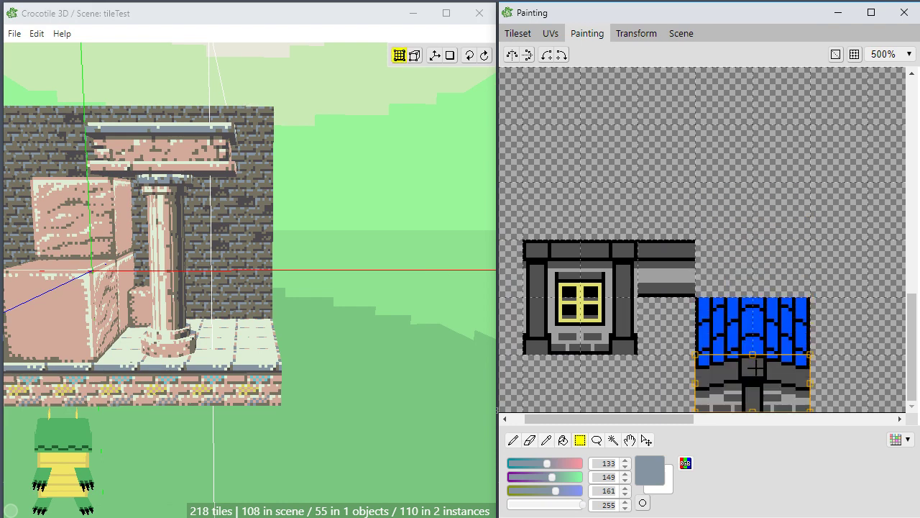
Move the stacked roof and gable into line with the window block, leaving a one-tile gap after the lintel.
left_click(848, 335)
left_click_drag(801, 302, 762, 321)
left_click(710, 339)
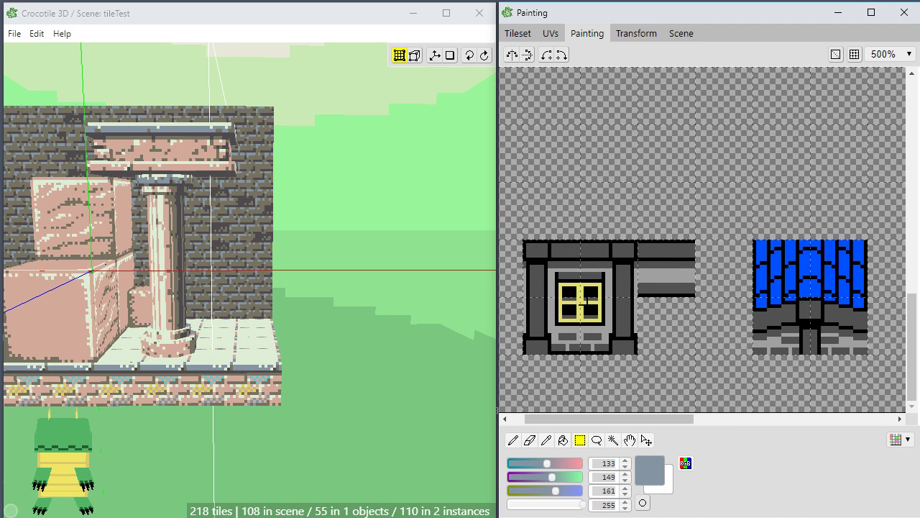
Fill the empty tile directly beside the stone gable with the wall's light grey (160, 160, 160).
key("space")
left_click_drag(720, 290, 736, 287)
key("space")
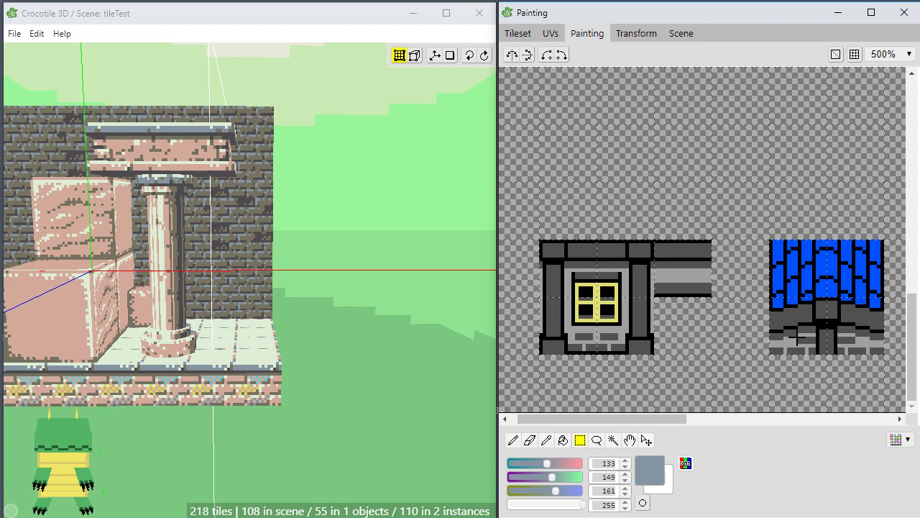
scroll(797, 338, "up", 2)
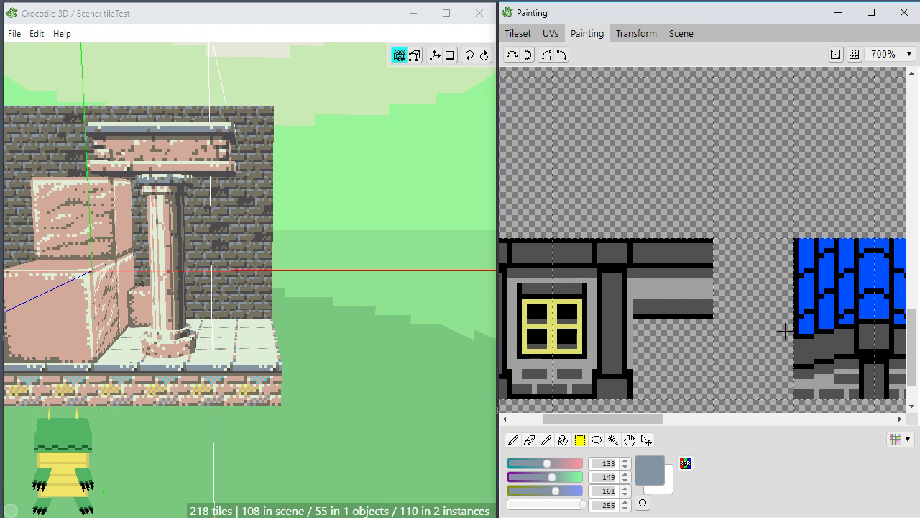
left_click_drag(661, 419, 701, 428)
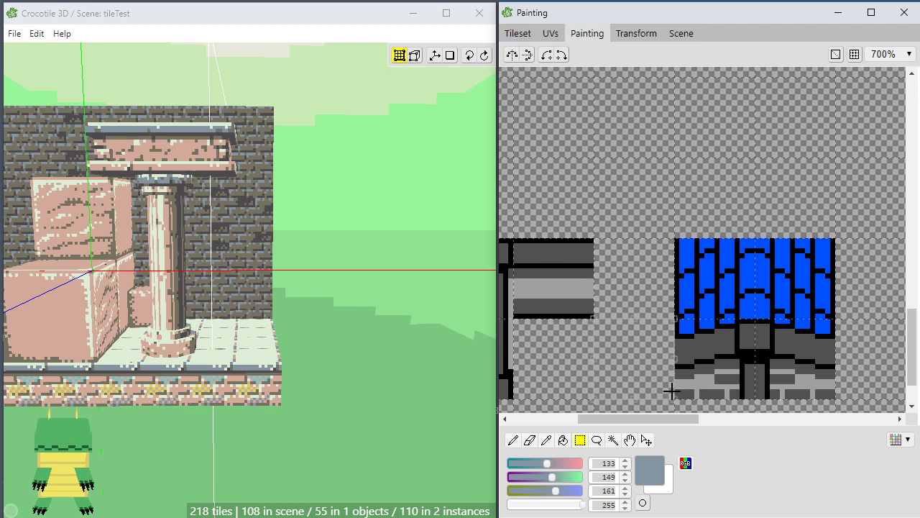
key("g")
left_click(700, 379, "alt")
left_click(653, 379)
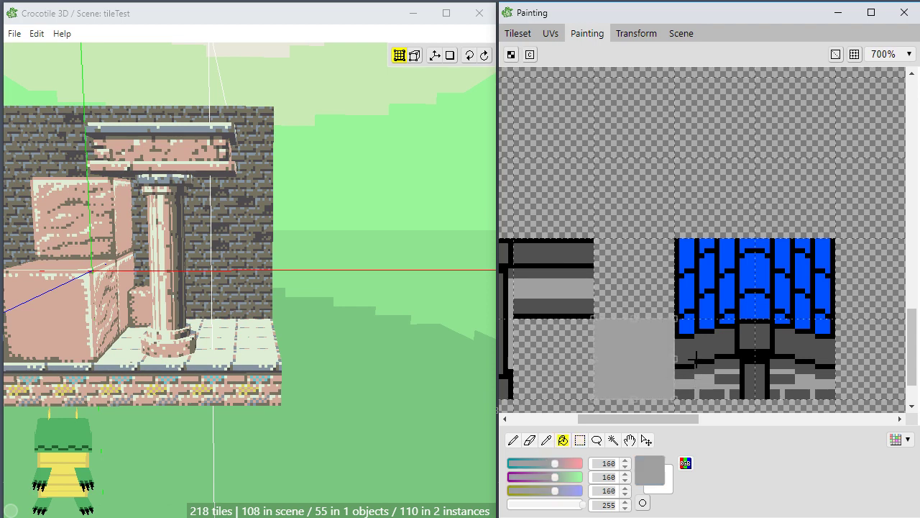
Paint dark grey (80, 80, 80) horizontal bands across the tile's lower half and fill its upper part with the same colour.
key("b")
left_click(732, 380, "alt")
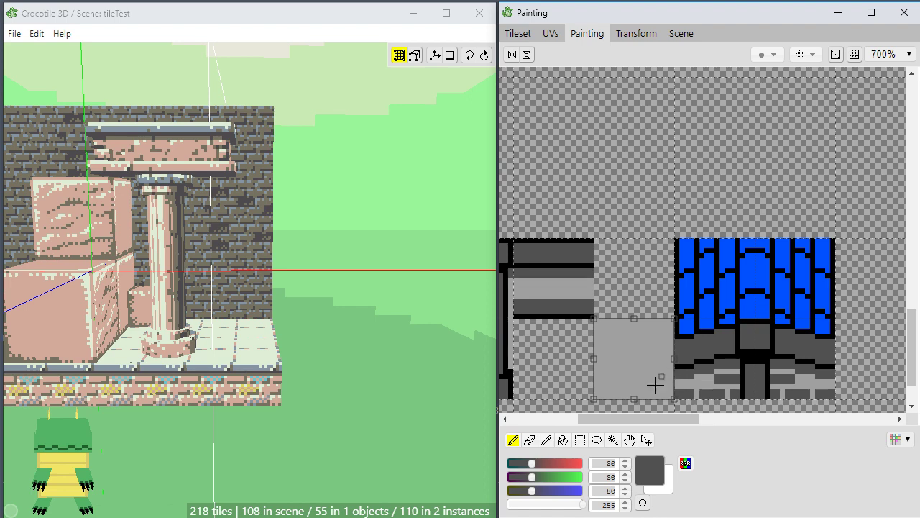
mouse_move(655, 393)
left_mouse_down()
mouse_move(642, 394)
mouse_move(663, 394)
mouse_move(536, 395)
left_mouse_up()
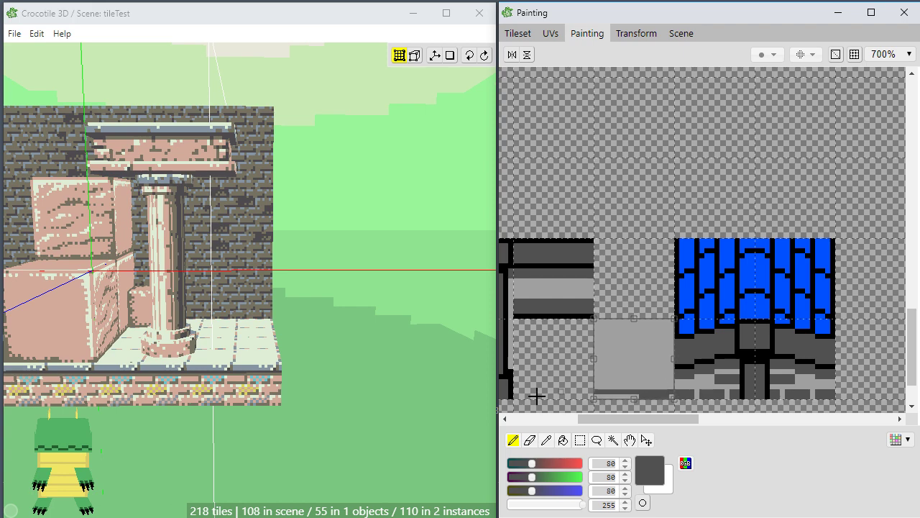
left_click_drag(626, 396, 575, 396)
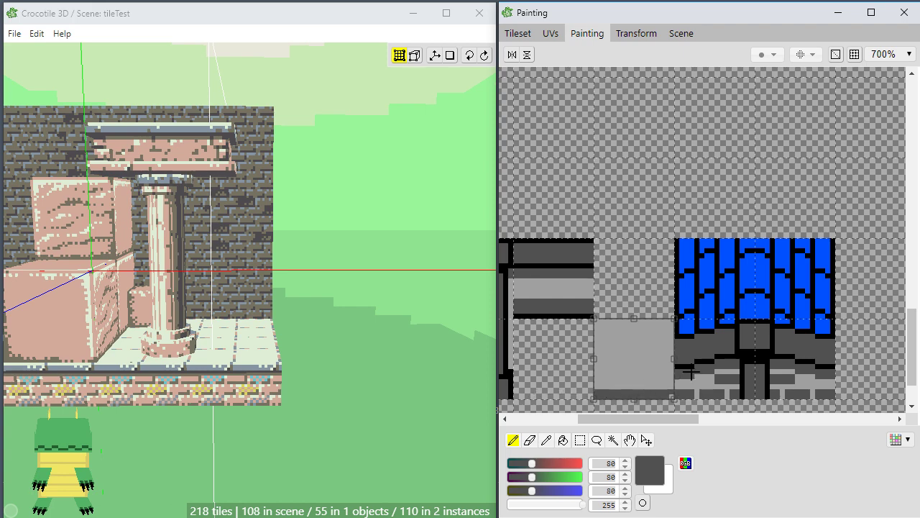
mouse_move(661, 381)
left_mouse_down()
mouse_move(594, 381)
mouse_move(674, 378)
mouse_move(594, 376)
left_mouse_up()
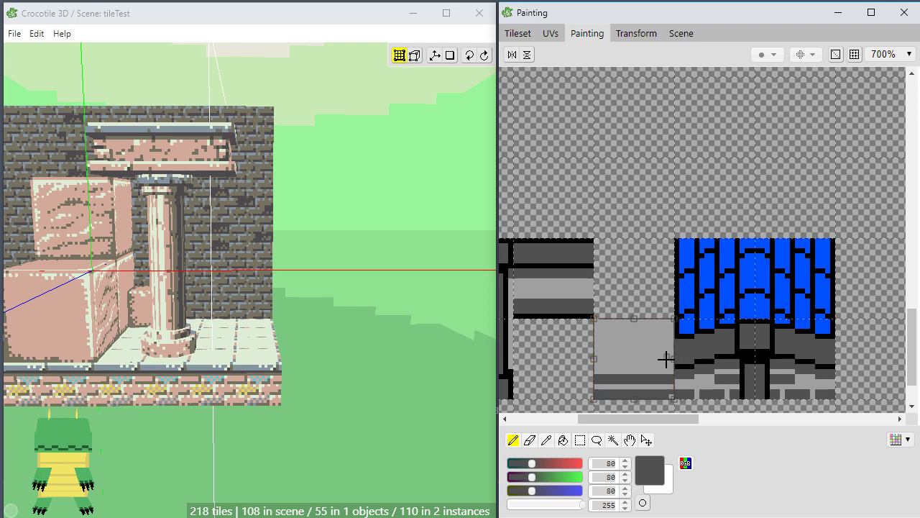
left_click_drag(669, 365, 581, 366)
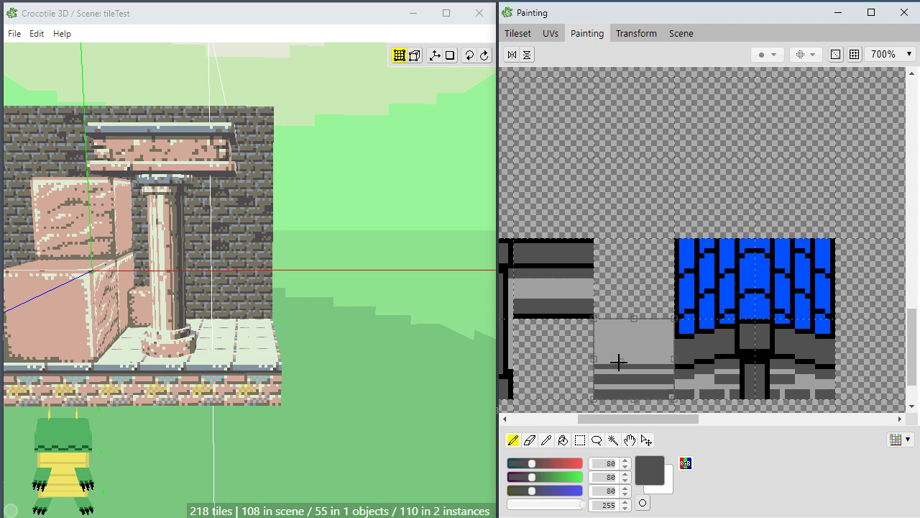
mouse_move(670, 363)
left_mouse_down()
mouse_move(590, 361)
mouse_move(683, 351)
left_mouse_up()
key("g")
left_click(654, 337)
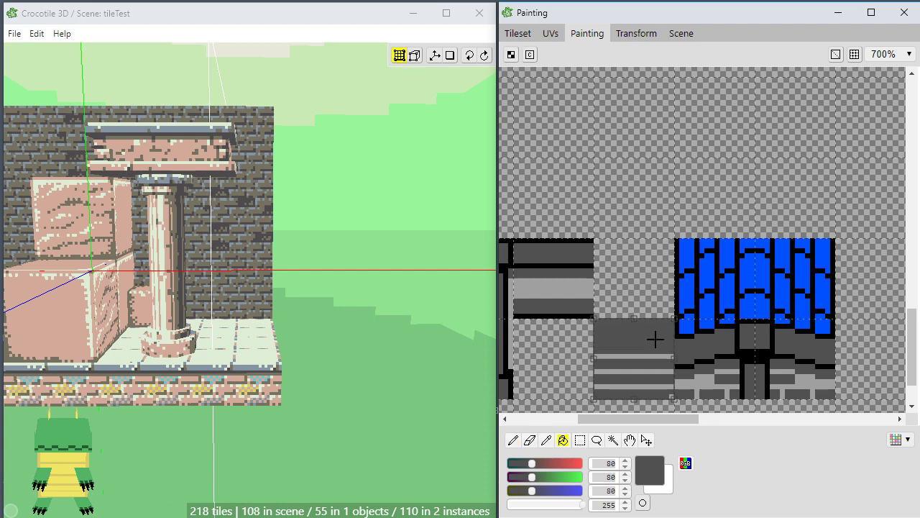
Draw light grey (160, 160, 160) horizontal mortar lines across the dark upper part of the tile.
key("b")
left_click(658, 355, "alt")
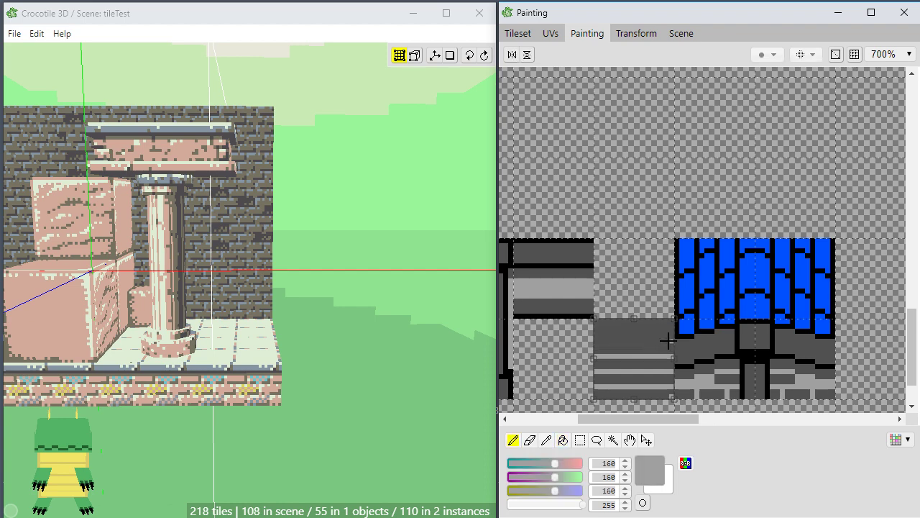
left_click_drag(669, 340, 595, 340)
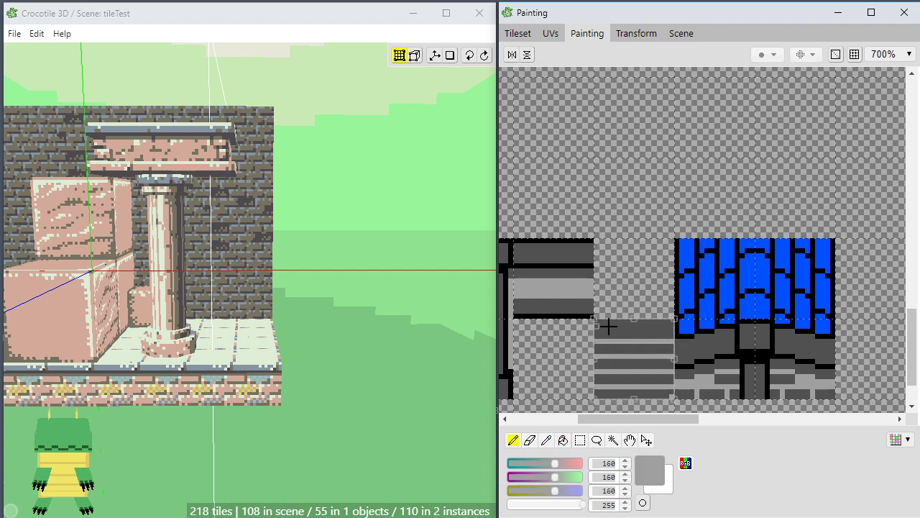
scroll(733, 379, "up", 1)
key("space")
left_click_drag(729, 389, 738, 328)
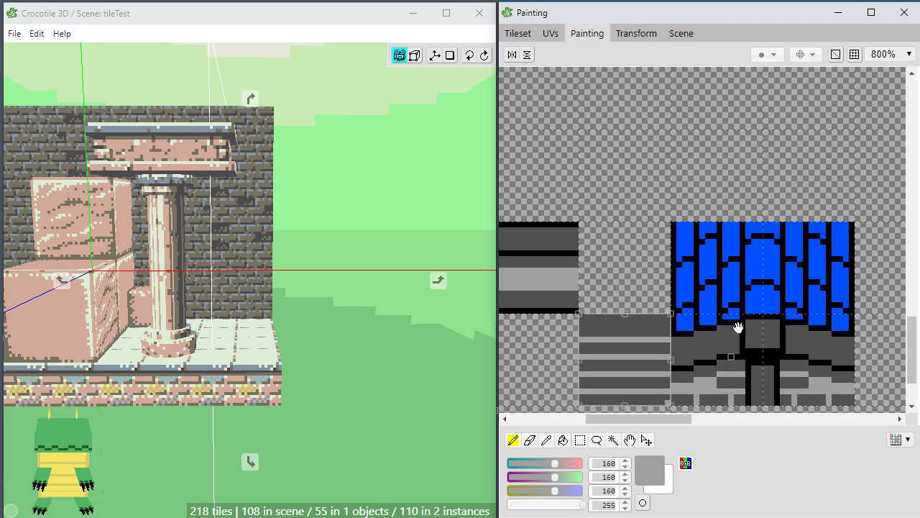
middle_click_drag(739, 328, 747, 269)
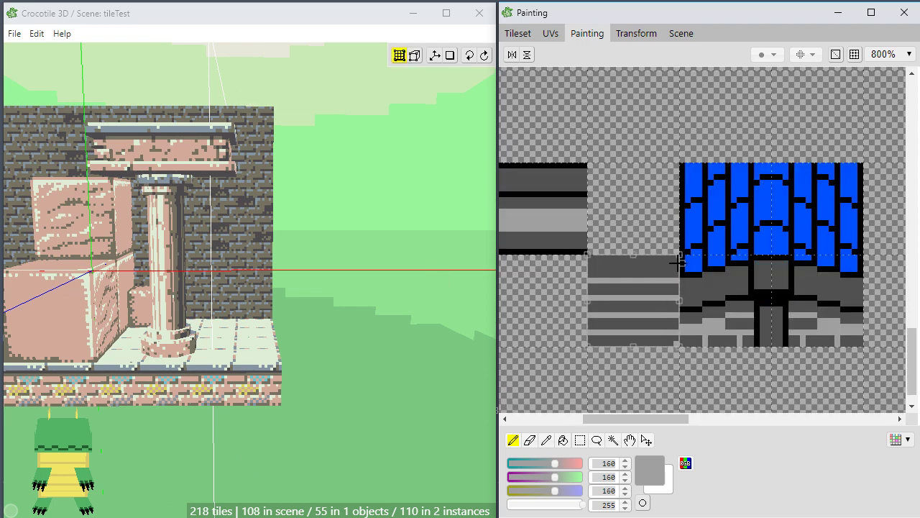
mouse_move(656, 264)
left_mouse_down()
mouse_move(574, 263)
mouse_move(691, 271)
left_mouse_up()
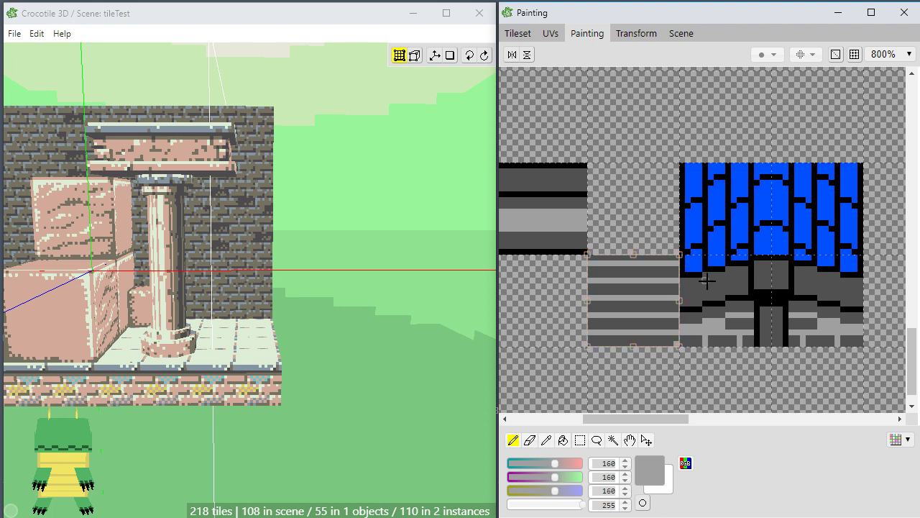
Break the tile's dark bands into staggered bricks with short light grey joints, matching the gable's brickwork.
right_click(661, 335)
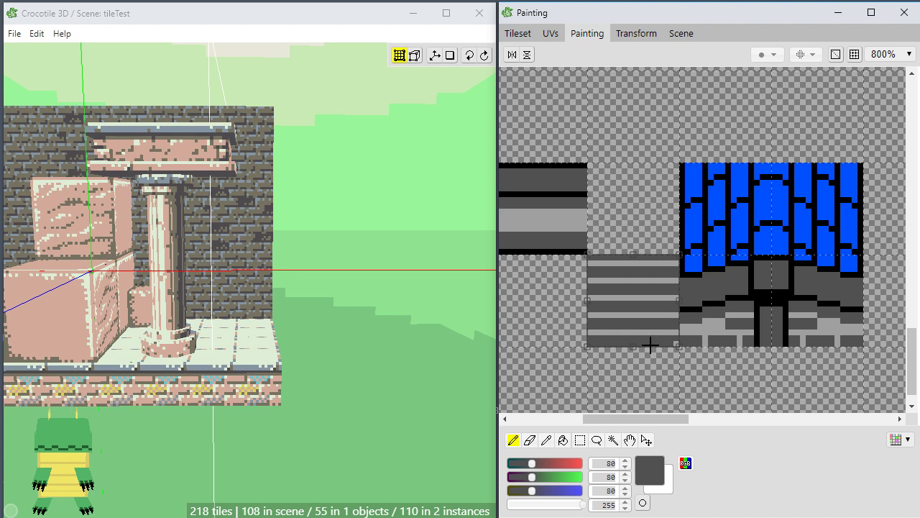
right_click(655, 331)
mouse_move(653, 338)
left_mouse_down()
mouse_move(652, 345)
mouse_move(615, 345)
mouse_move(631, 327)
left_mouse_up()
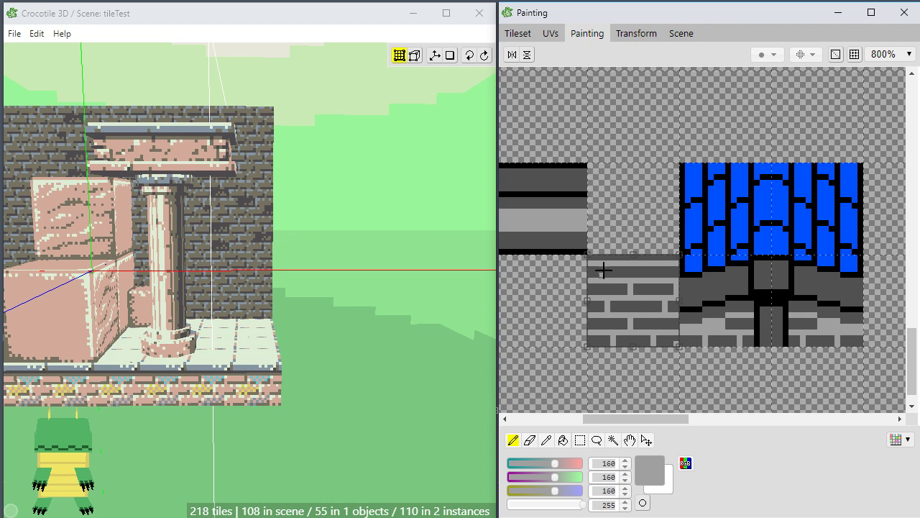
left_click_drag(658, 268, 659, 276)
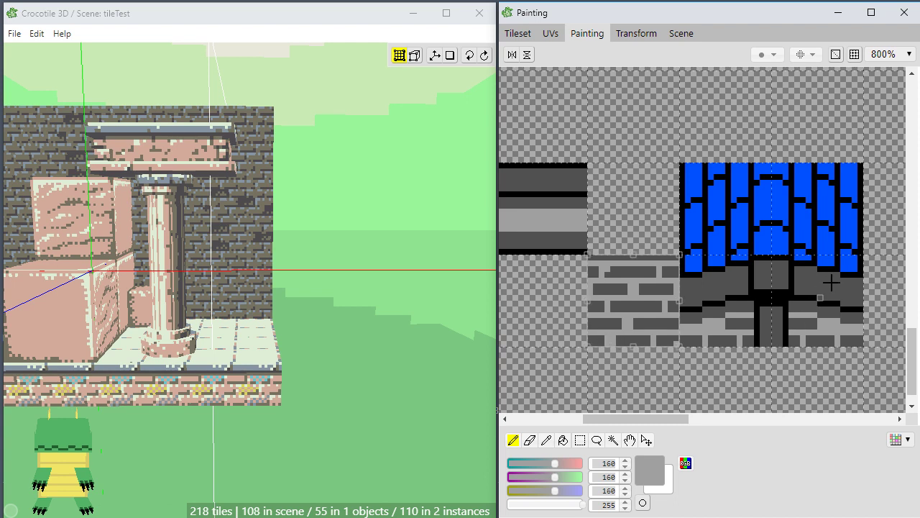
left_click(710, 303, "alt")
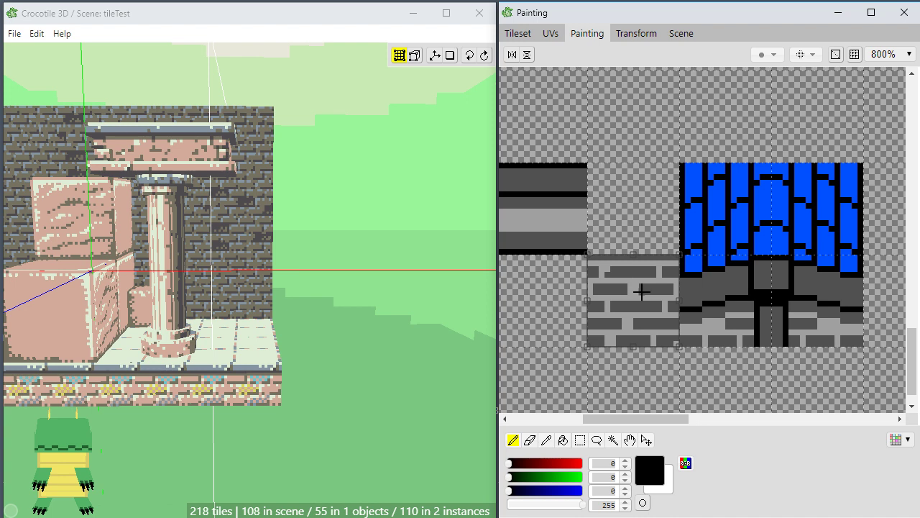
left_click(609, 267, "alt")
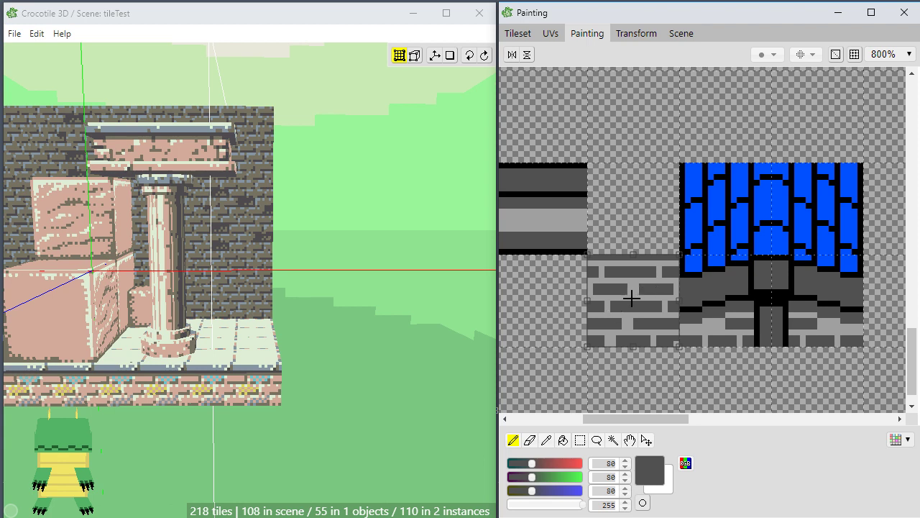
Copy the brick tile and place the copy one tile over, directly beneath the lintel tile.
key("m")
left_click(599, 346)
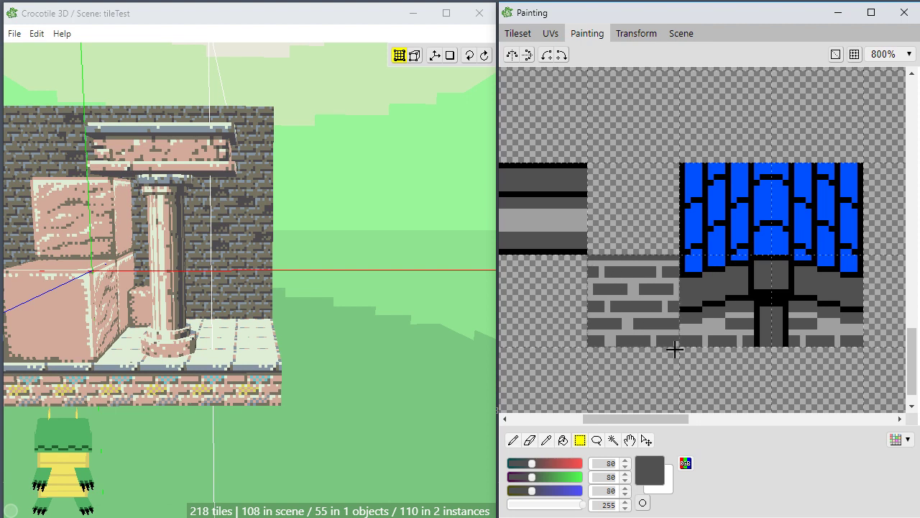
left_click_drag(675, 349, 677, 349)
key("ctrl+c")
key("ctrl+v")
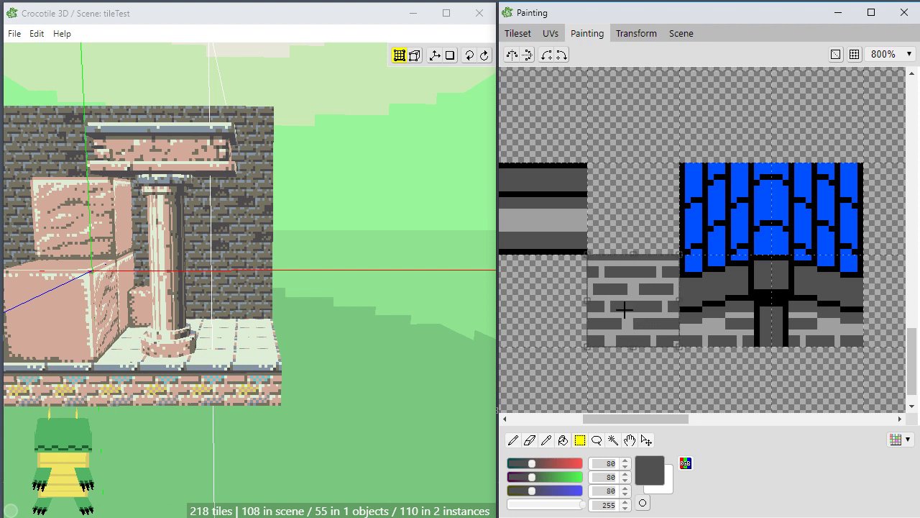
left_click_drag(622, 308, 537, 320)
key("space")
left_click_drag(597, 335, 657, 327)
mouse_move(602, 307)
left_mouse_down()
mouse_move(599, 299)
mouse_move(706, 378)
mouse_move(600, 315)
mouse_move(599, 303)
left_mouse_up()
left_click(698, 223)
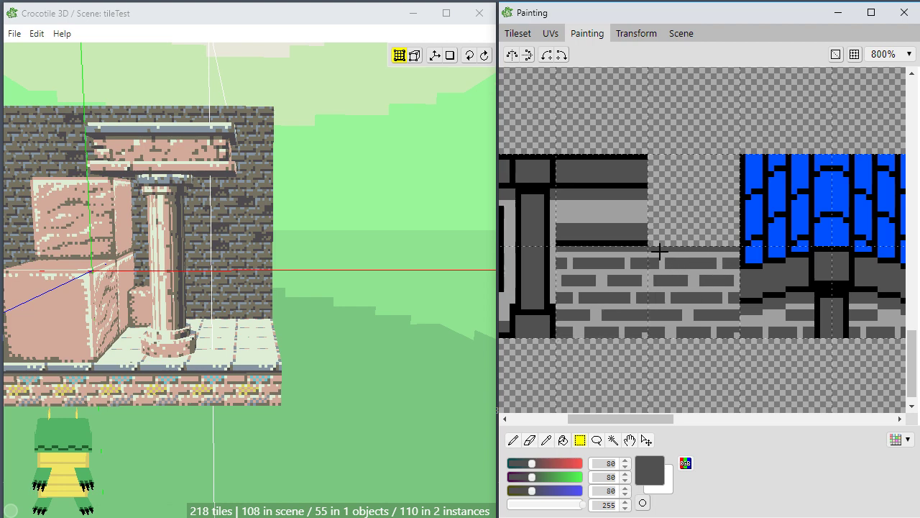
Paint over the top brick course of the copied brick tile with dark grey (80, 80, 80).
left_click_drag(648, 245, 739, 337)
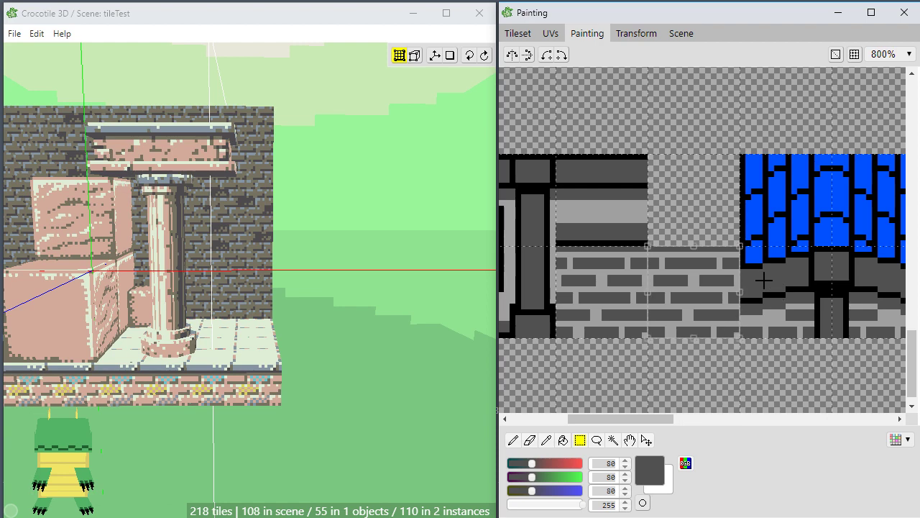
key("b")
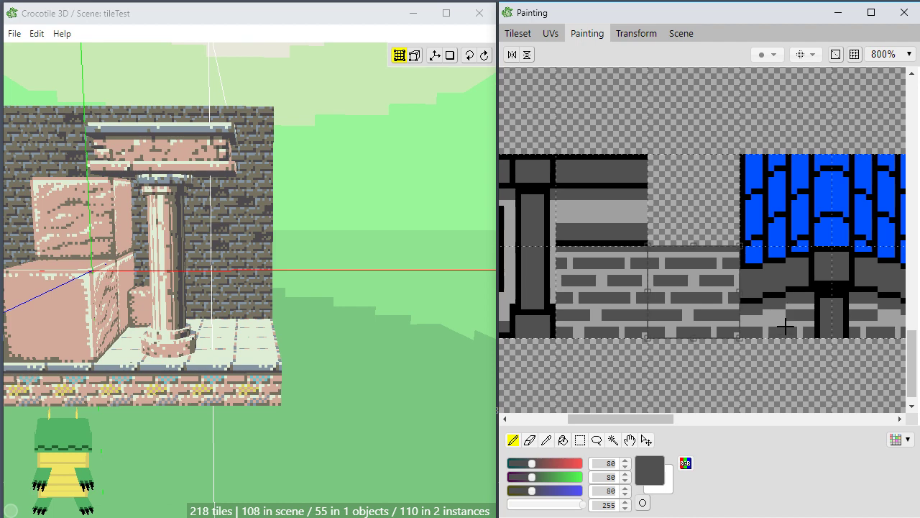
key("space")
mouse_move(655, 300)
left_mouse_down()
mouse_move(695, 302)
mouse_move(635, 306)
left_mouse_up()
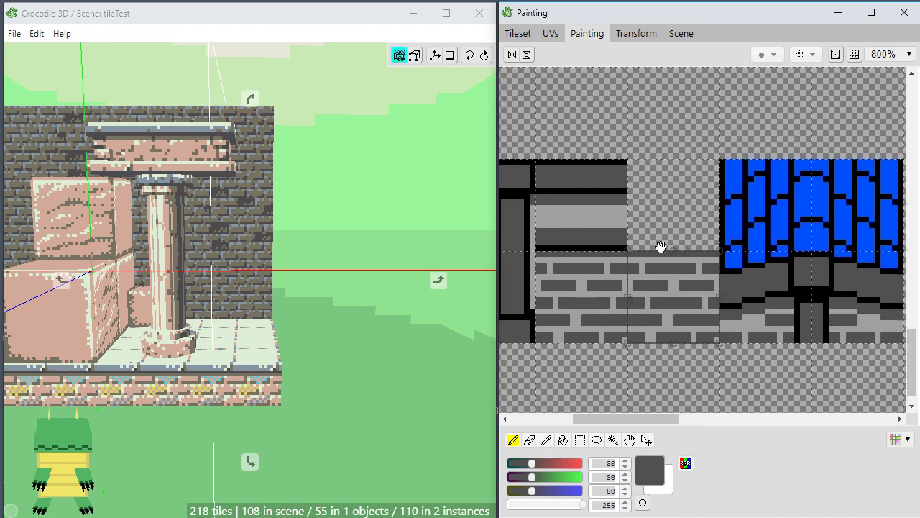
key("space")
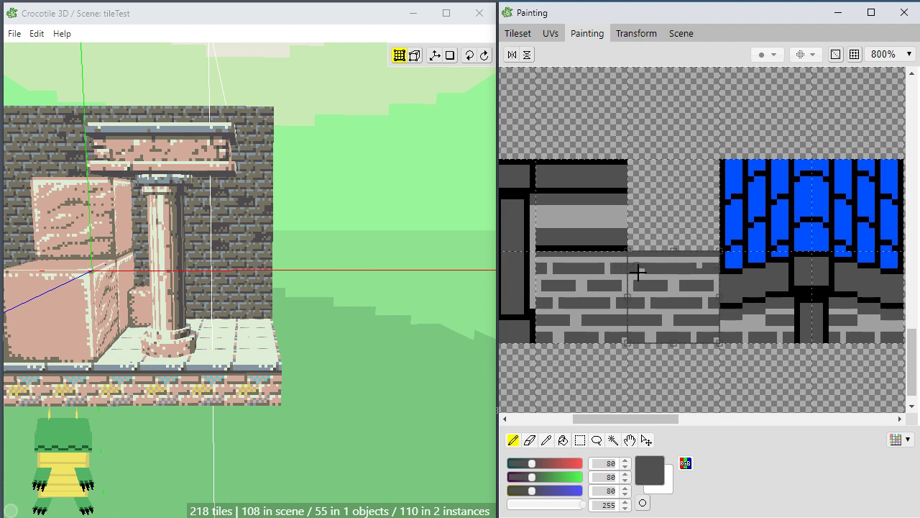
mouse_move(654, 260)
left_mouse_down()
mouse_move(696, 260)
mouse_move(605, 258)
left_mouse_up()
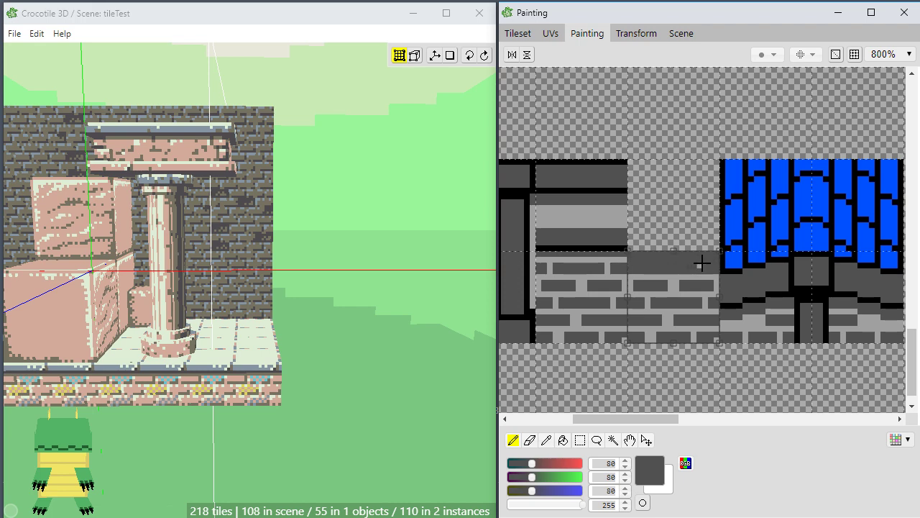
Draw a black line along the copied brick tile's top edge and extend the dark grey down into the next brick course.
left_click(762, 299, "alt")
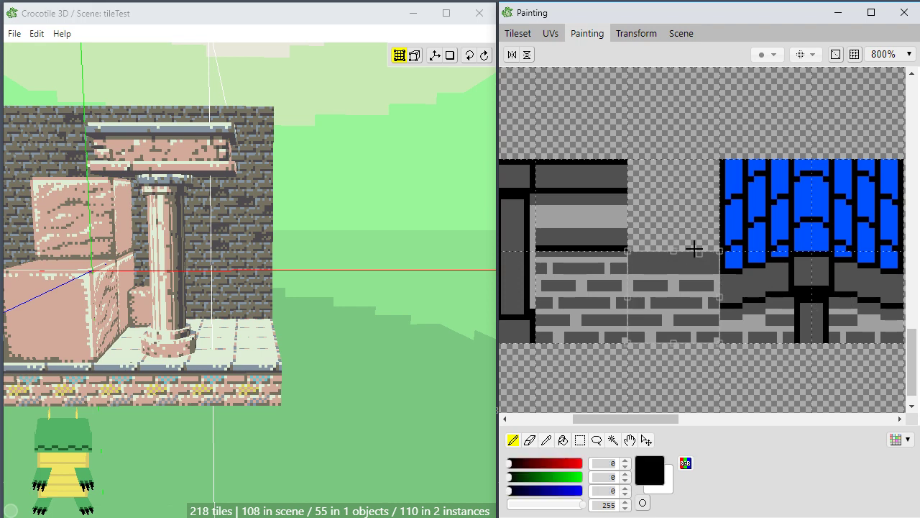
mouse_move(713, 256)
left_mouse_down()
mouse_move(610, 257)
mouse_move(727, 278)
mouse_move(627, 278)
left_mouse_up()
left_click(671, 265, "alt")
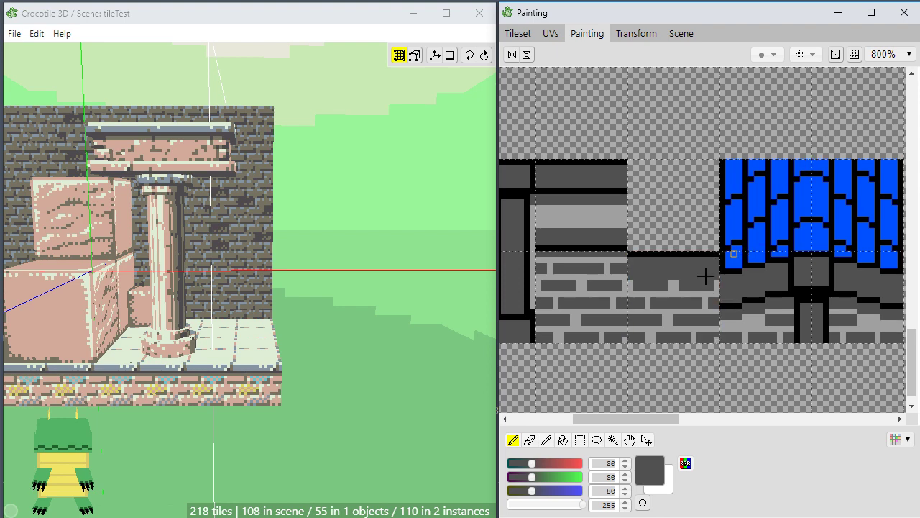
Select the upper-left 16 × 16 tile of the window section in the tileset.
key("space")
left_click_drag(675, 363, 706, 360)
scroll(723, 328, "down", 3)
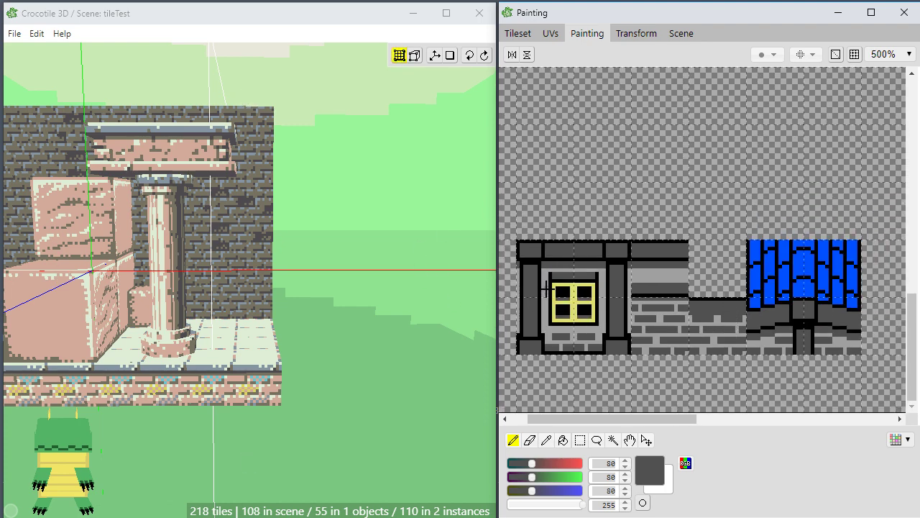
left_click(535, 35)
left_click_drag(694, 454, 830, 462)
scroll(815, 425, "down", 2)
scroll(815, 418, "up", 3)
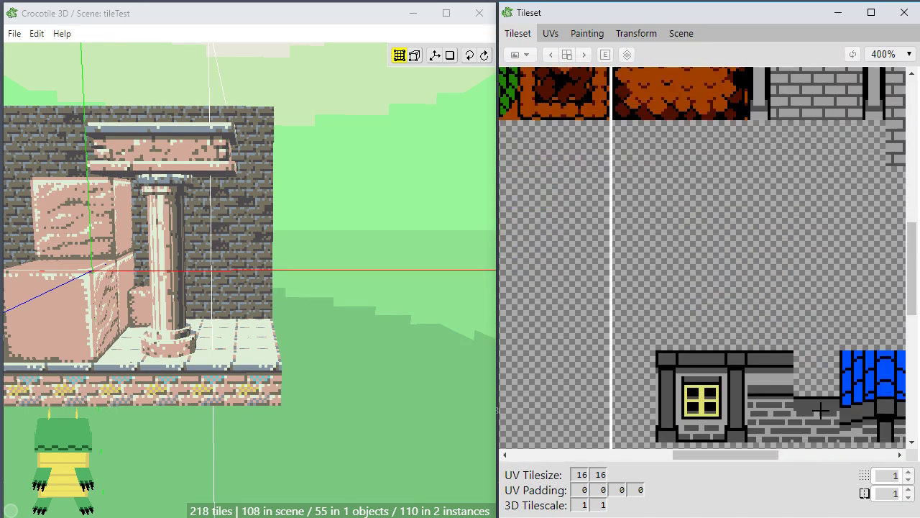
left_click_drag(800, 303, 757, 266)
middle_click_drag(757, 266, 716, 225)
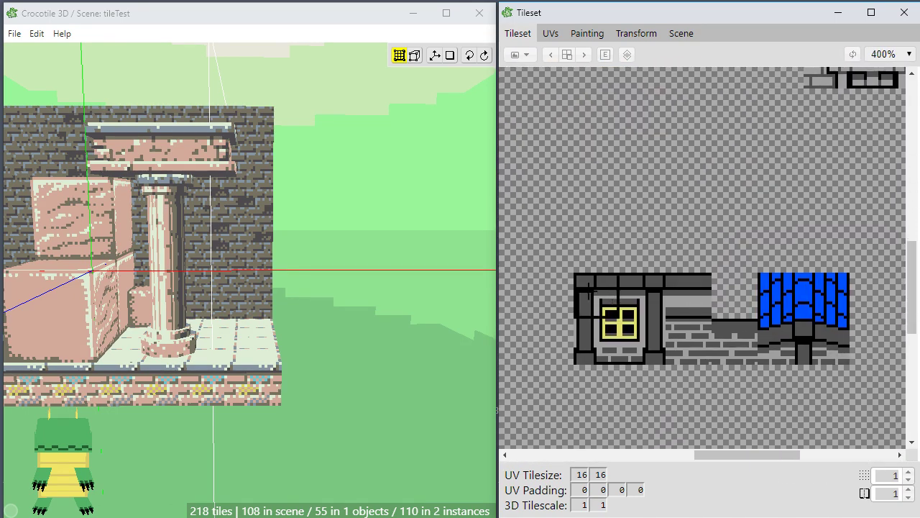
left_click(601, 304)
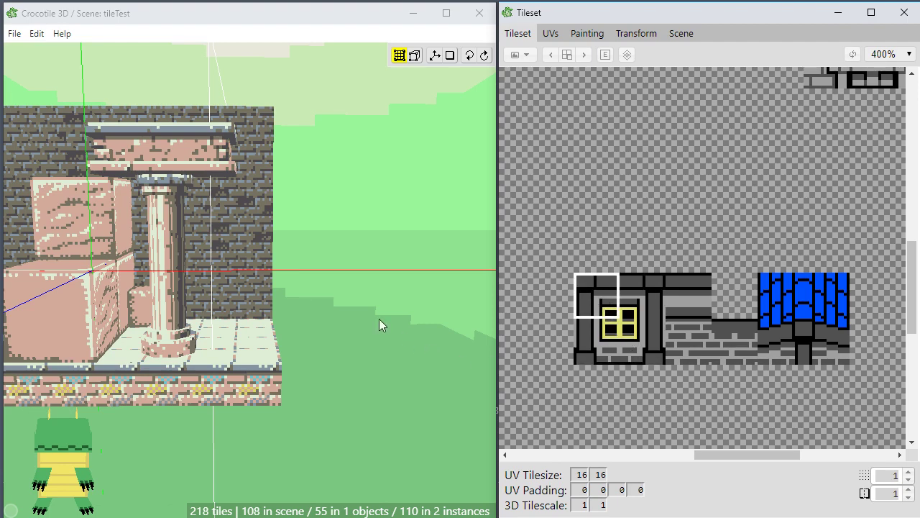
Place the 3D cursor at the bottom corner of the brick wall, where it meets the floor's back edge.
middle_click_drag(359, 350, 318, 379)
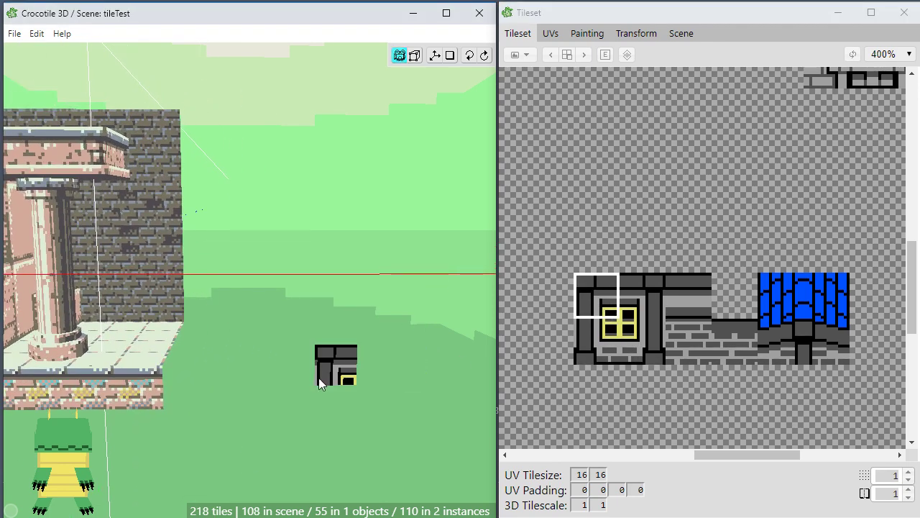
scroll(315, 377, "up", 1)
key("c")
left_click(173, 332)
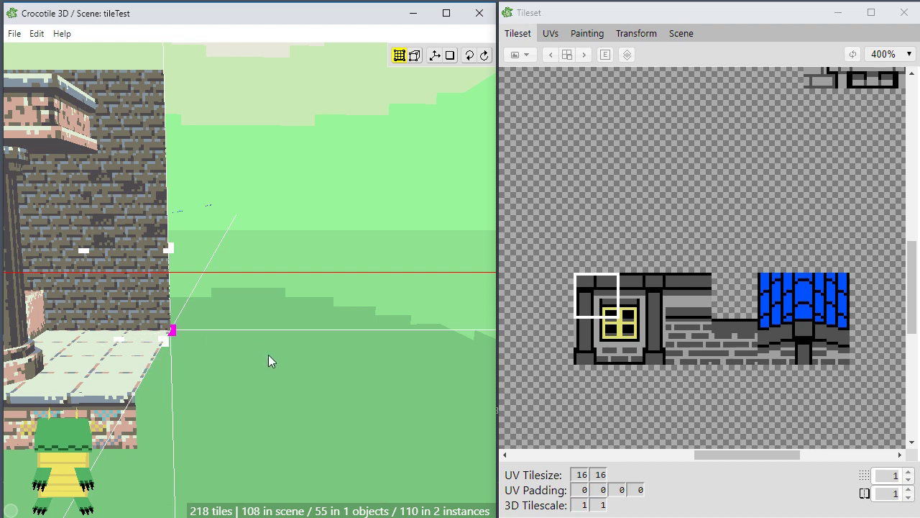
Set the grid movement step to 8 and move the 3D cursor two tile widths away from the brick wall.
key("shift+d")
key("shift+d")
key("shift+d")
key("shift+d")
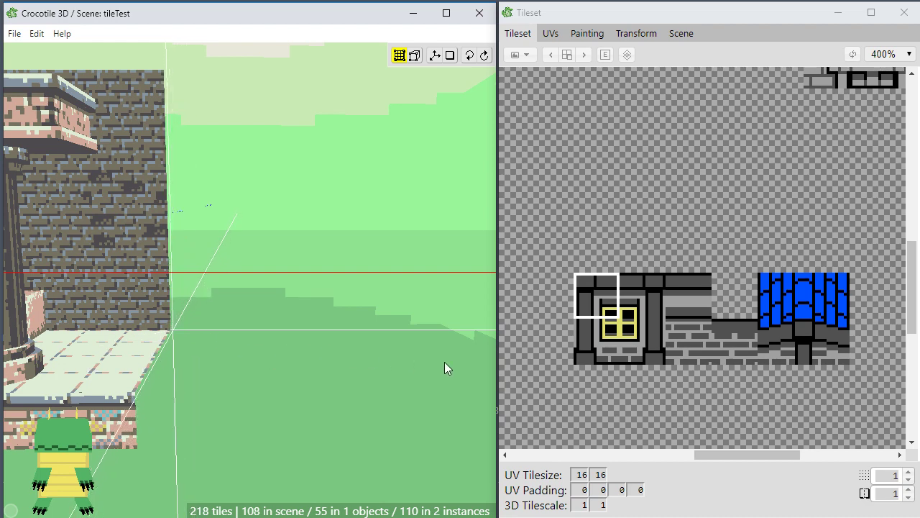
double_click(909, 472)
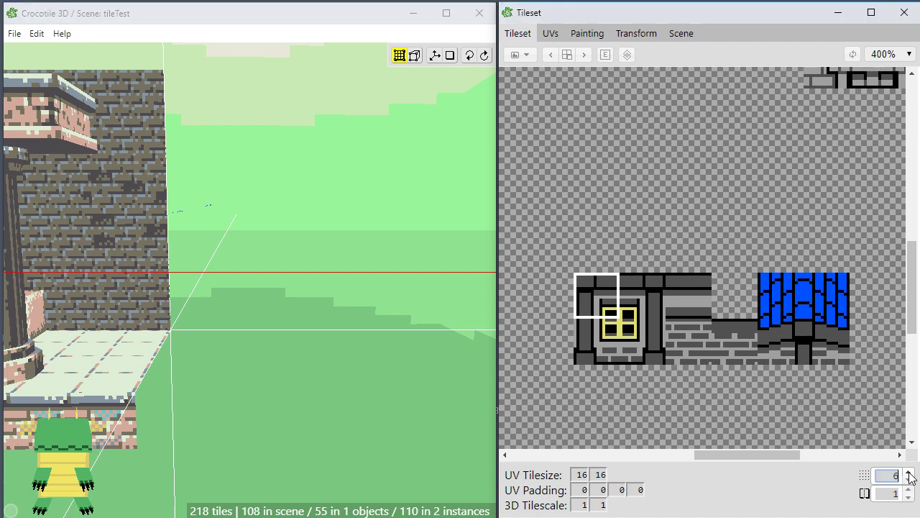
left_click(352, 381)
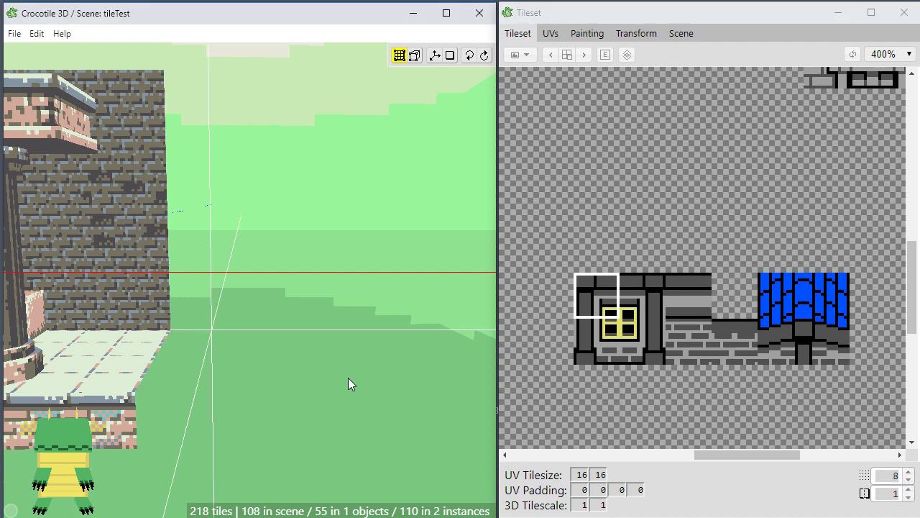
key("Tab")
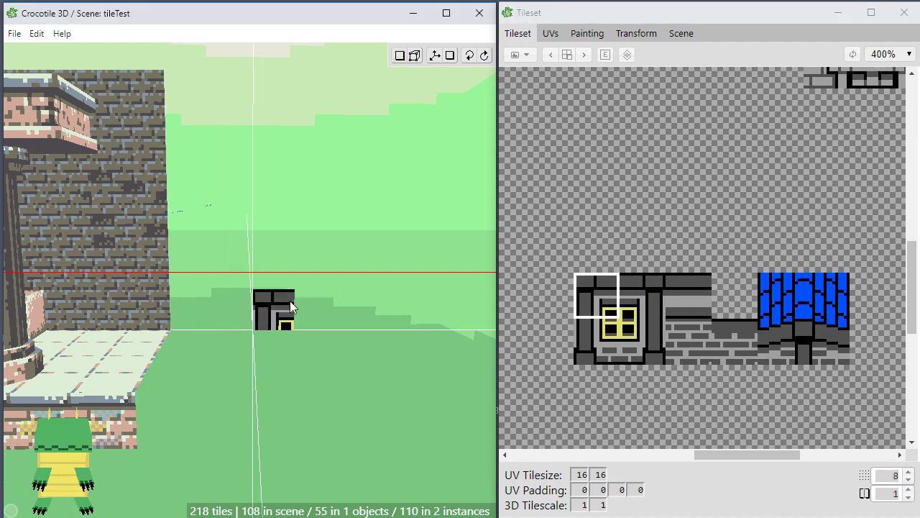
Assemble the complete window section in the scene from its four 16 × 16 tiles, starting at the 3D cursor.
key("space")
scroll(330, 306, "down", 1)
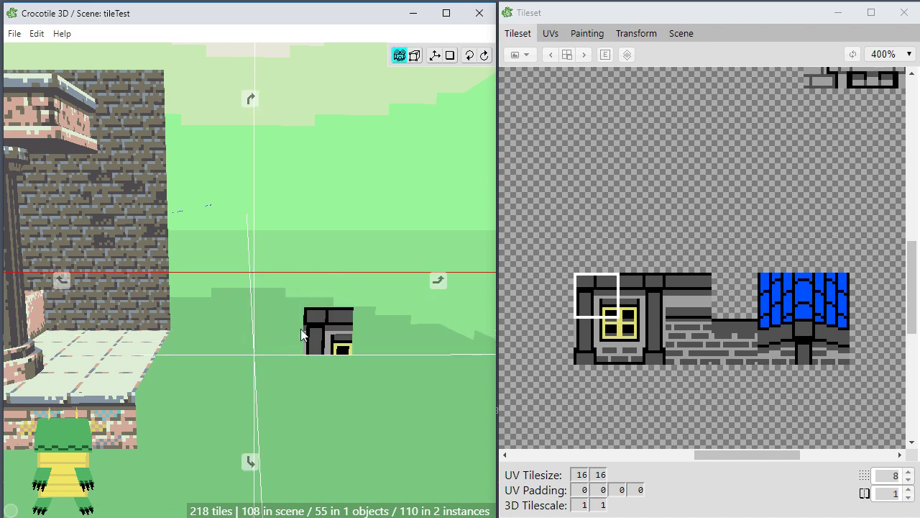
left_click(289, 297)
left_click(605, 333)
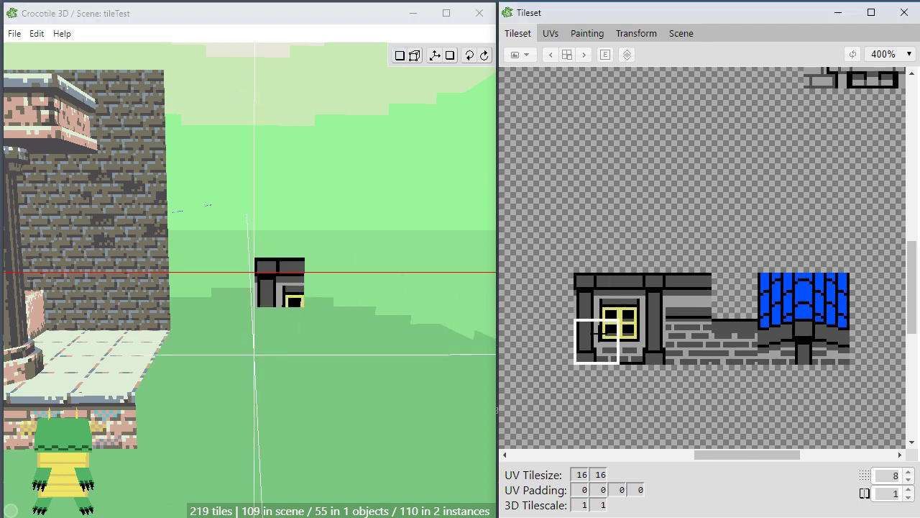
left_click(278, 333)
left_click(642, 341)
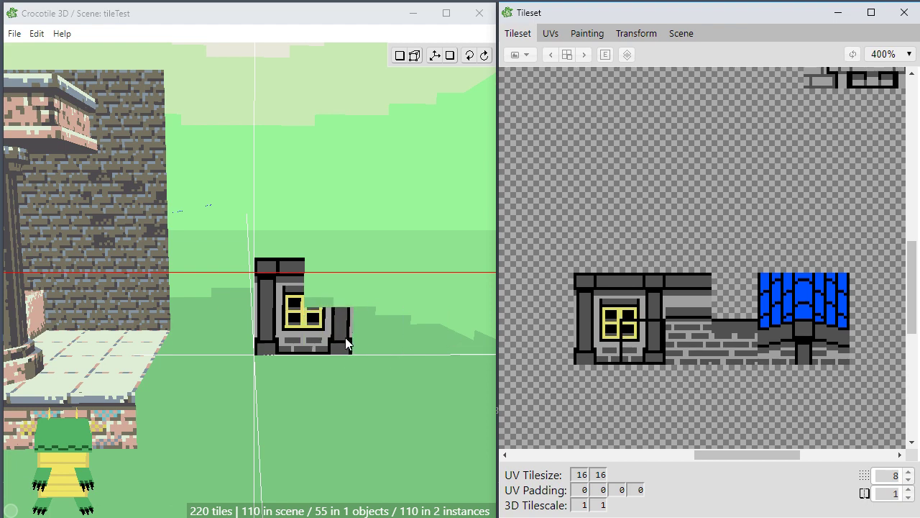
left_click(344, 336)
left_click(643, 301)
left_click(330, 280)
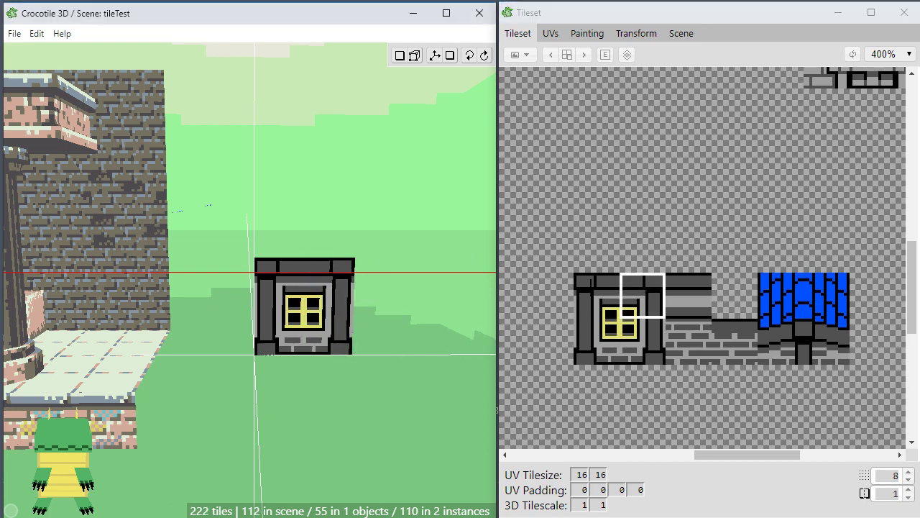
Preview the two-by-two window block beside the placed window, and inspect the placed window up close.
left_click_drag(592, 284, 660, 361)
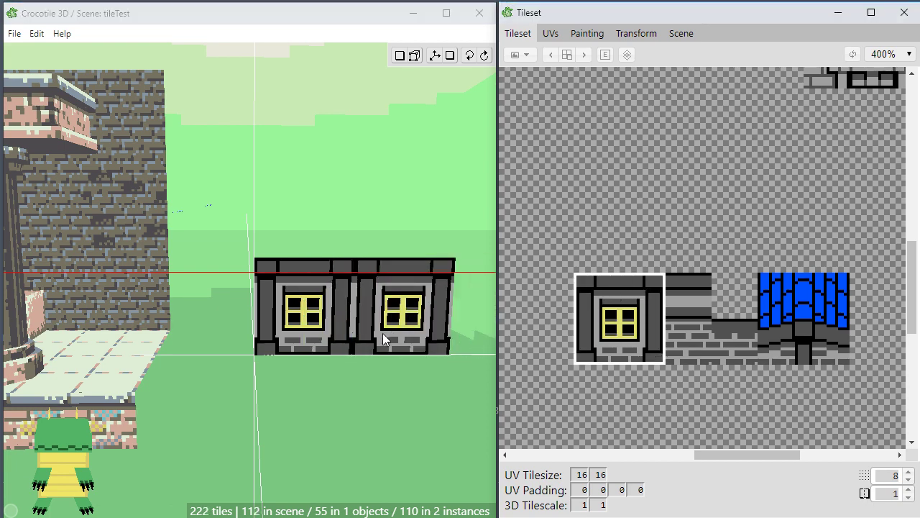
left_click(596, 302)
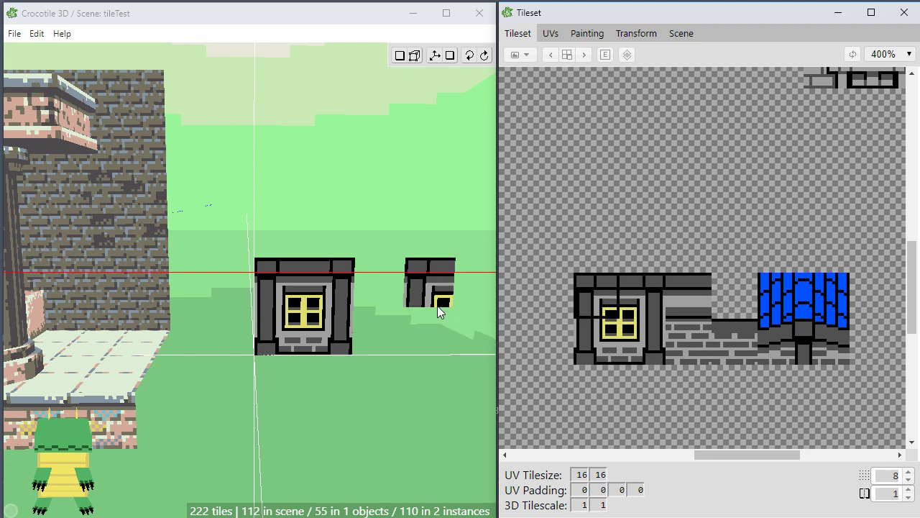
scroll(398, 386, "up", 4)
key("space")
right_click_drag(396, 386, 344, 362)
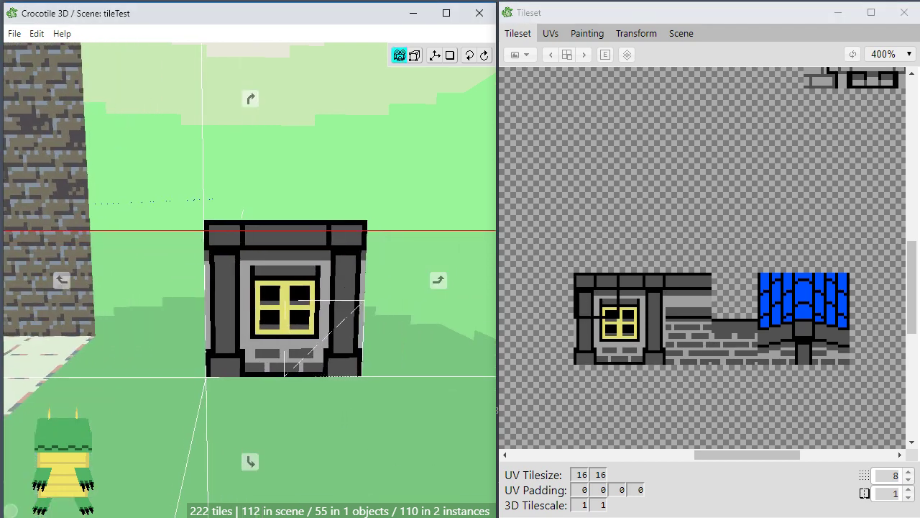
mouse_move(366, 418)
right_mouse_down()
mouse_move(381, 428)
mouse_move(357, 431)
right_mouse_up()
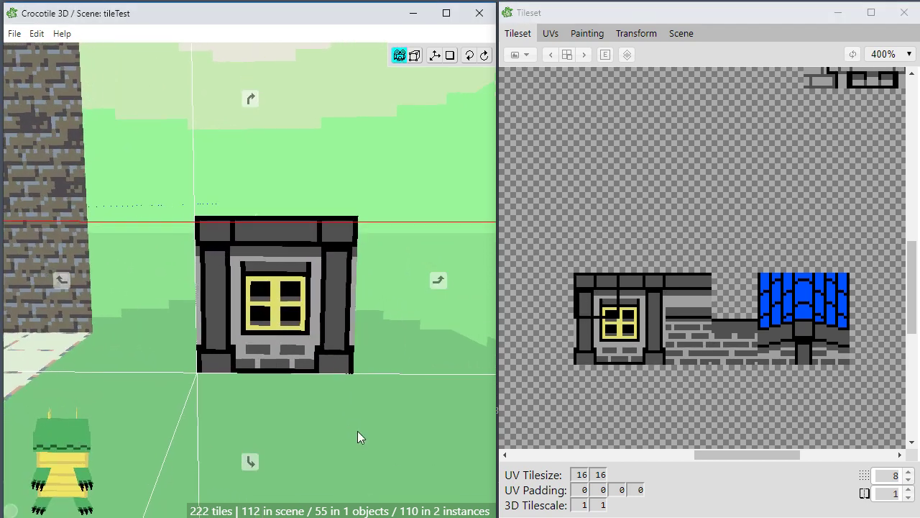
key("space")
key("Tab")
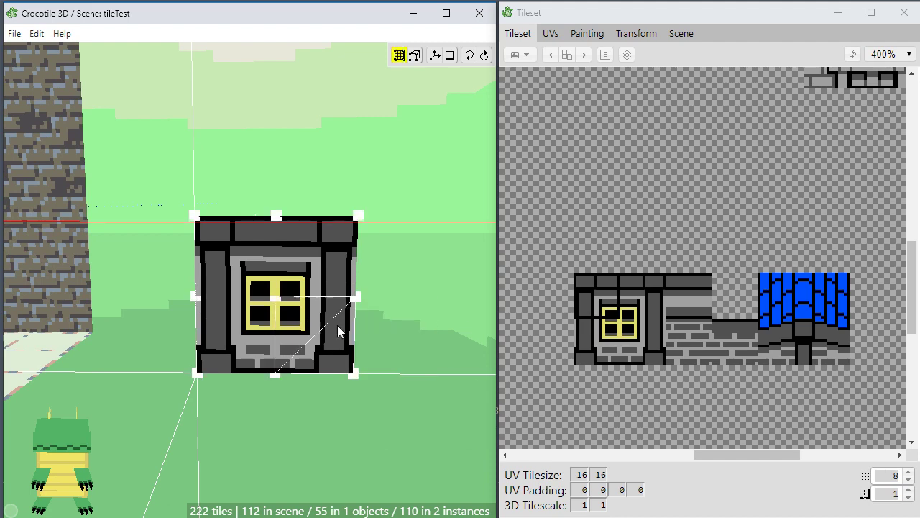
Compare the window section's tiles with the original blue-roofed house in the tileset.
left_click(655, 326)
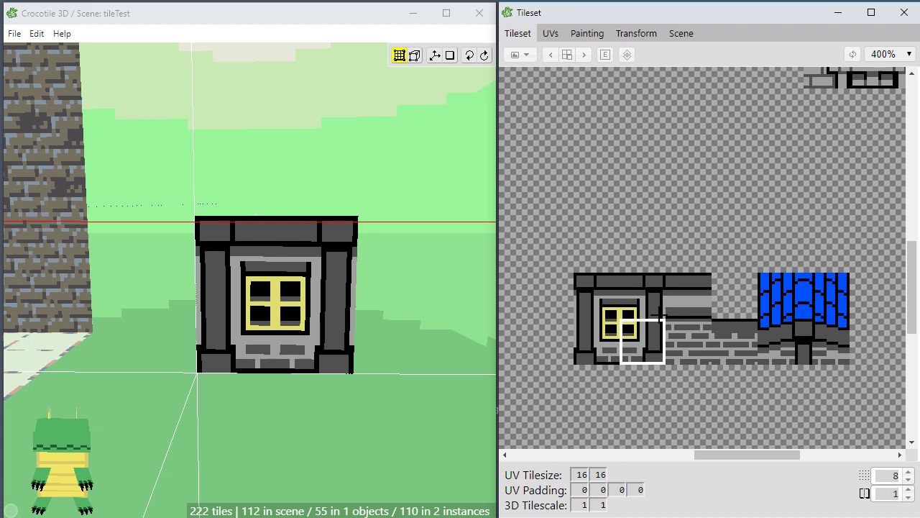
left_click(659, 315)
left_click(641, 341)
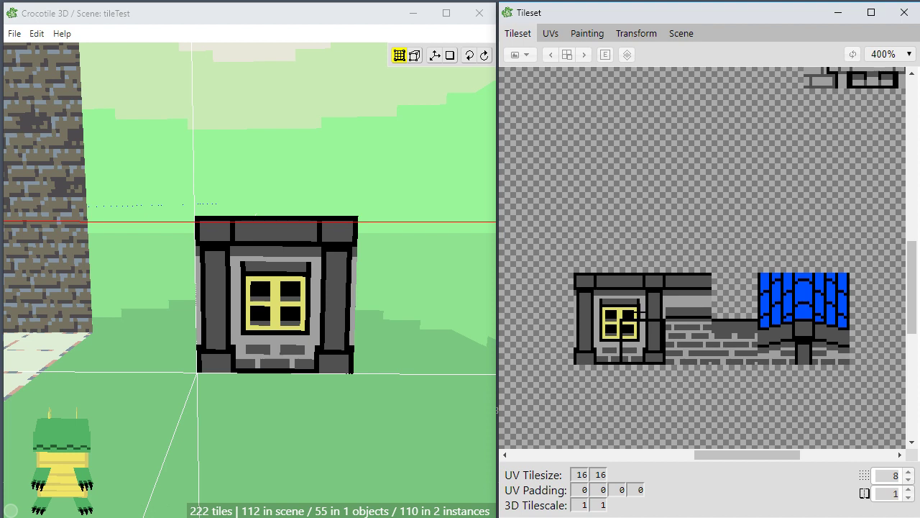
left_click_drag(796, 454, 889, 455)
left_click_drag(917, 308, 917, 202)
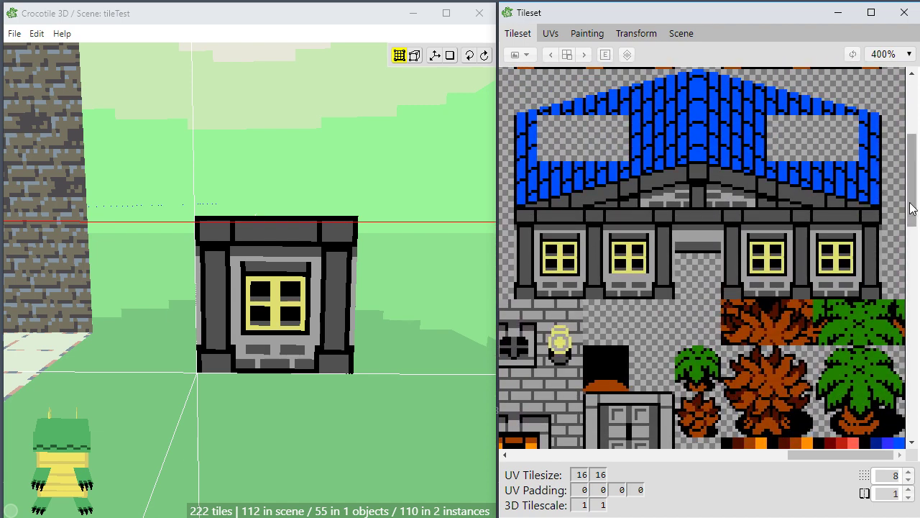
left_click_drag(911, 209, 879, 360)
left_click_drag(842, 455, 747, 463)
left_click_drag(916, 347, 914, 304)
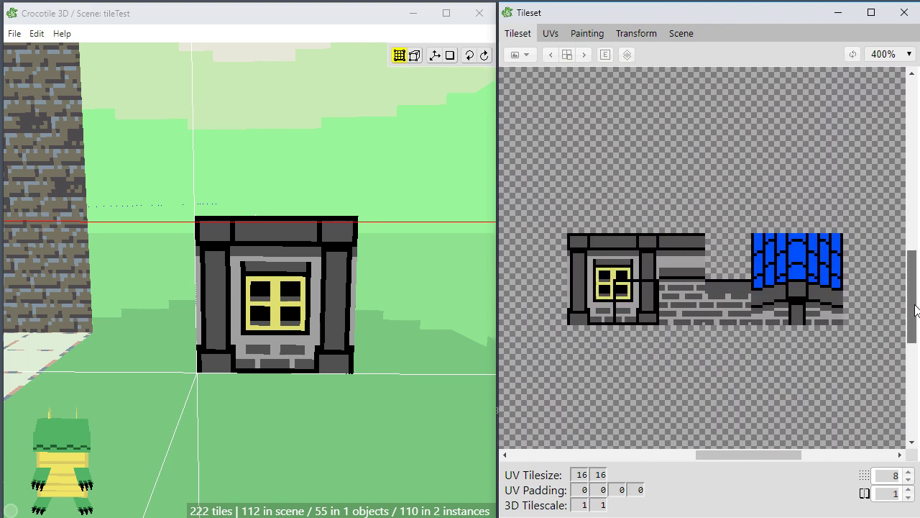
Preview the lintel, window and brick tiles beside the placed window section, and inspect the section in edit mode.
left_click(383, 301)
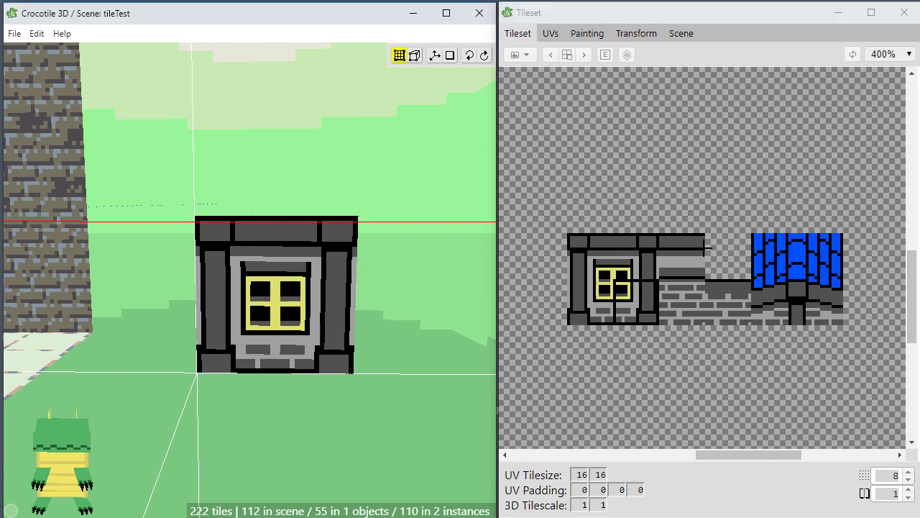
left_click(686, 256)
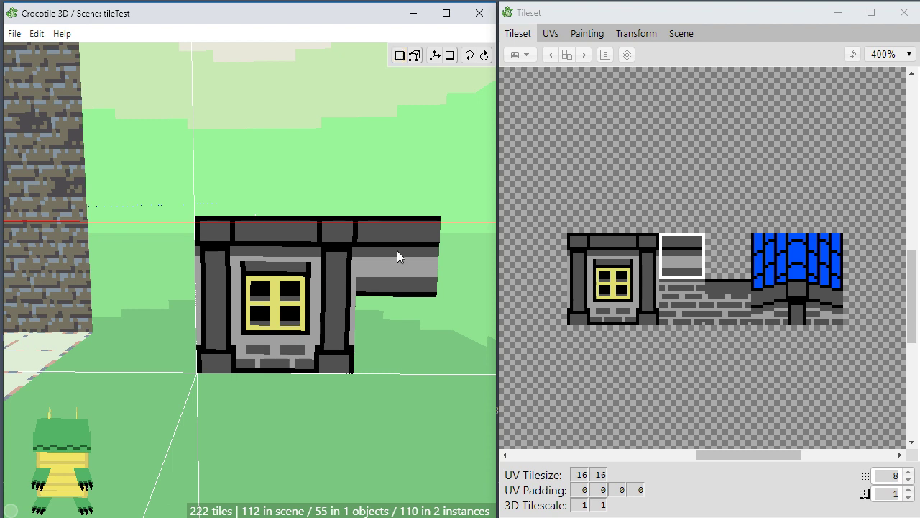
left_click(627, 257)
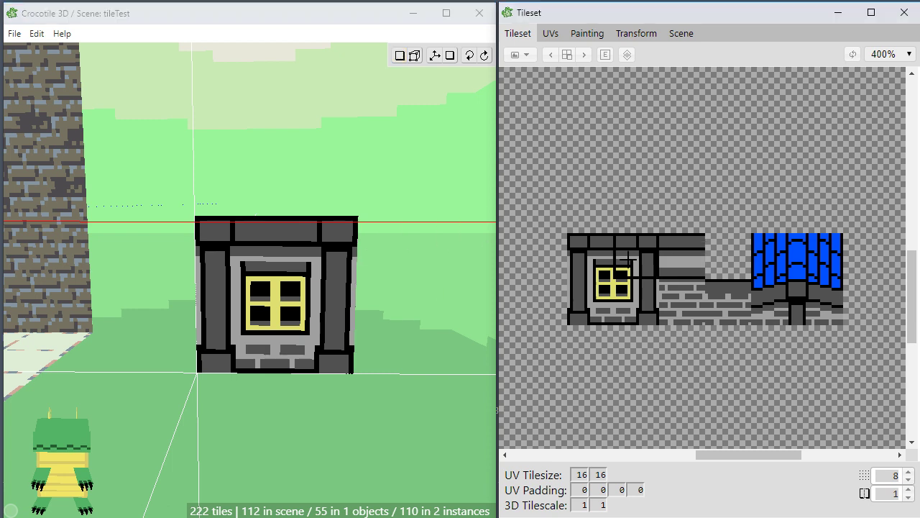
left_click(390, 306)
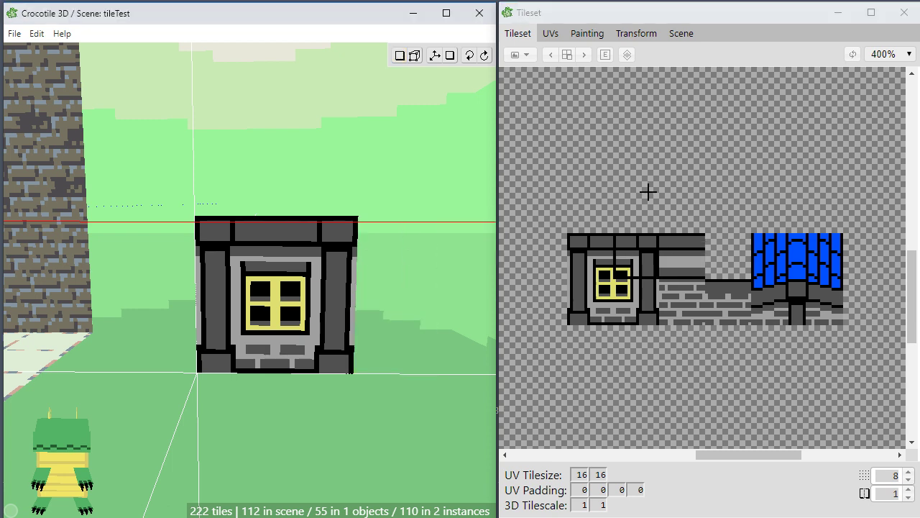
left_click(714, 301)
left_click(310, 189)
key("Tab")
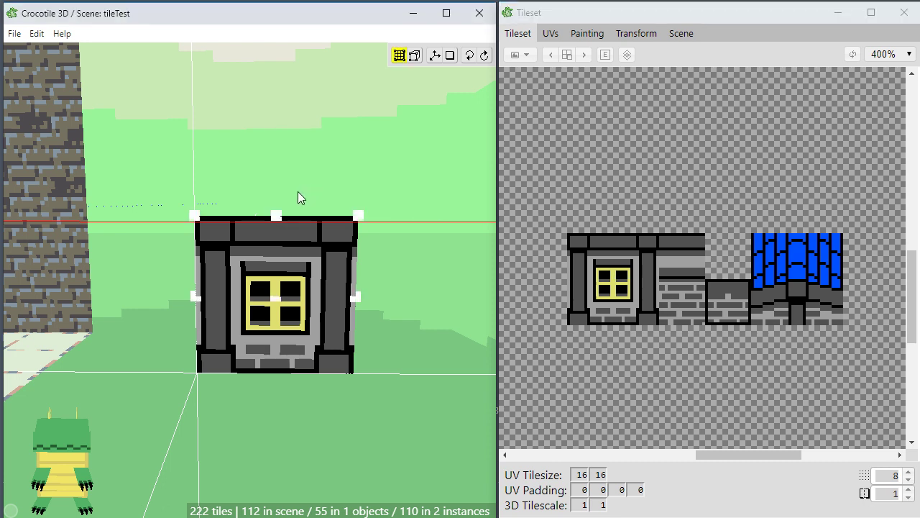
key("Tab")
key("Tab")
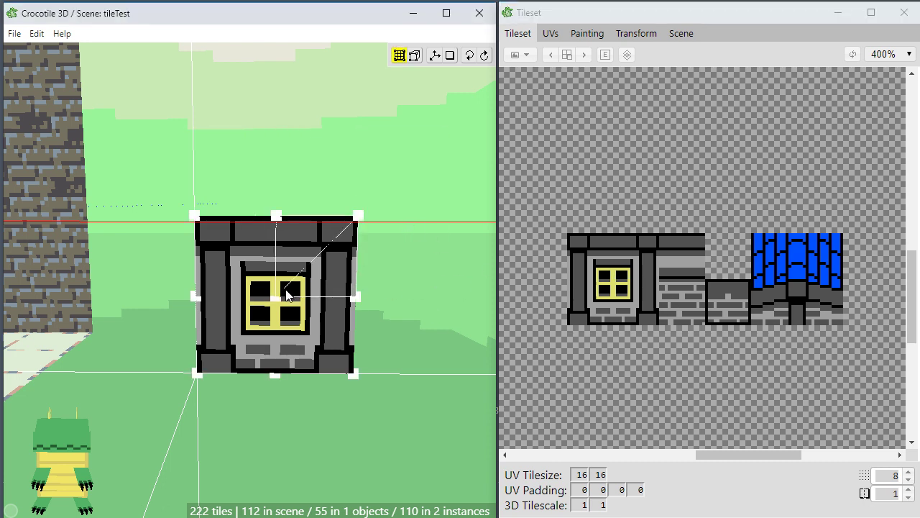
Select the tileset region around the window, lintel, brick and roof tiles, including free space around them, and open it for painting.
scroll(647, 276, "up", 3)
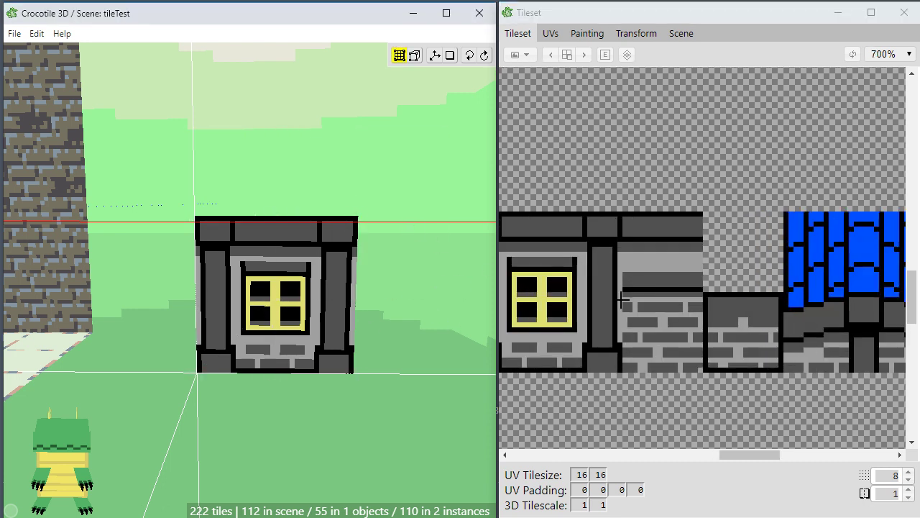
left_click(711, 263)
key("space")
left_click_drag(619, 329, 707, 353)
key("space")
scroll(712, 327, "down", 1)
key("space")
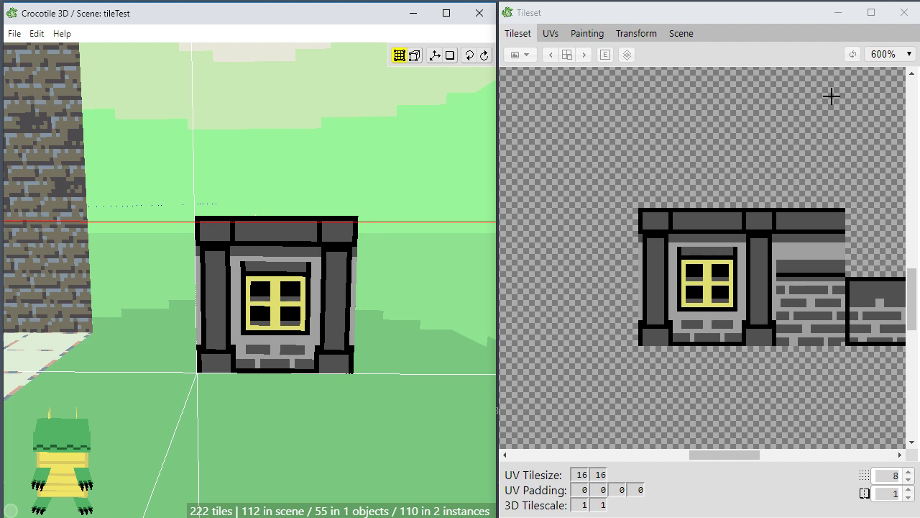
scroll(668, 184, "down", 4)
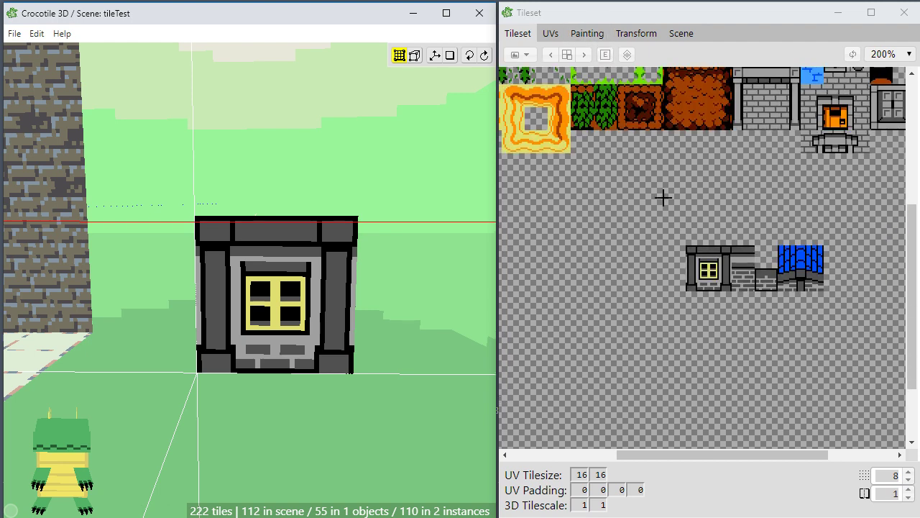
left_click_drag(640, 200, 848, 322)
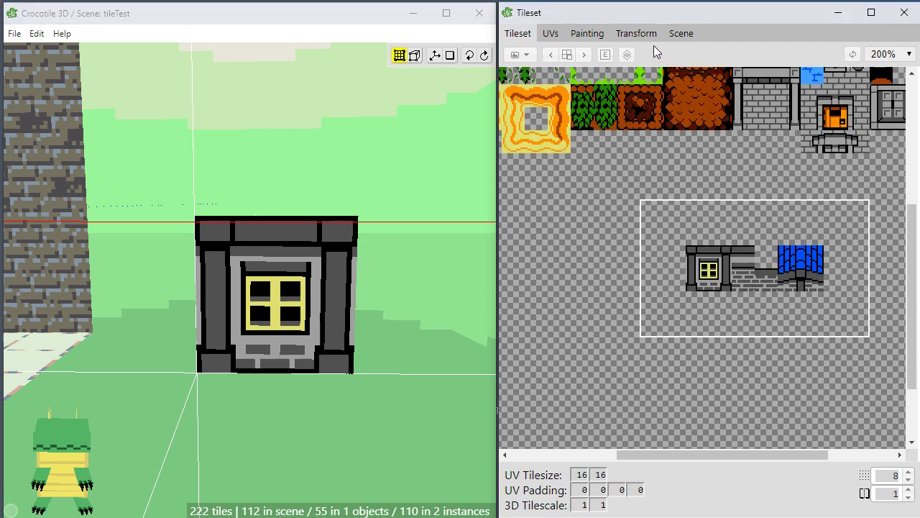
left_click(636, 33)
left_click(587, 33)
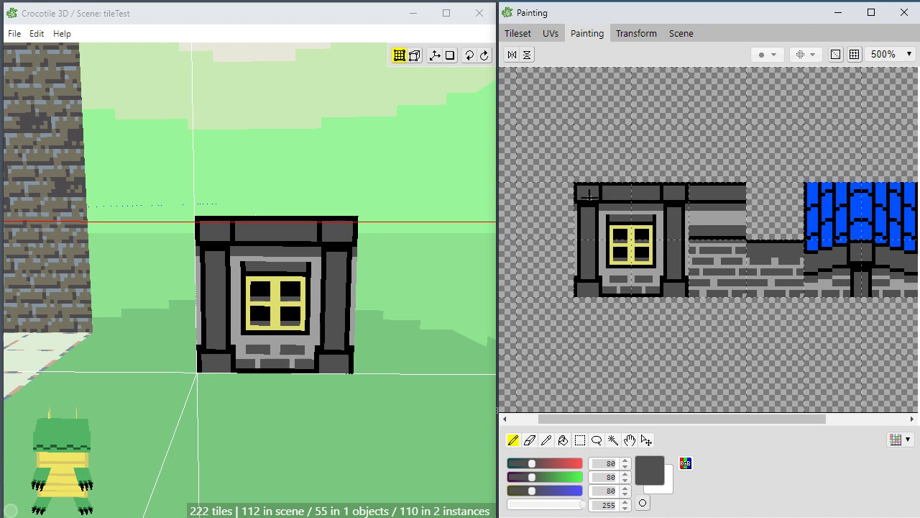
Duplicate the complete two-by-two-tile window section directly below the original and shift the copy half a tile to the right.
key("m")
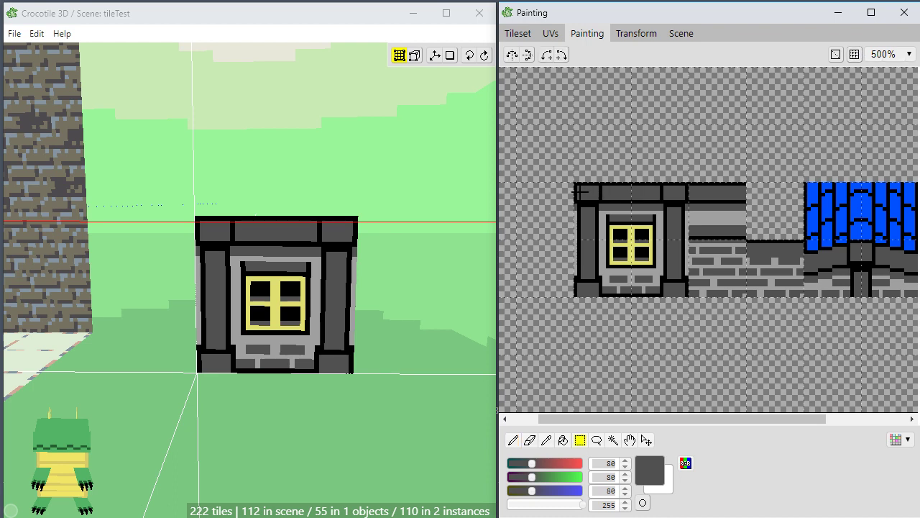
left_click_drag(575, 184, 687, 294)
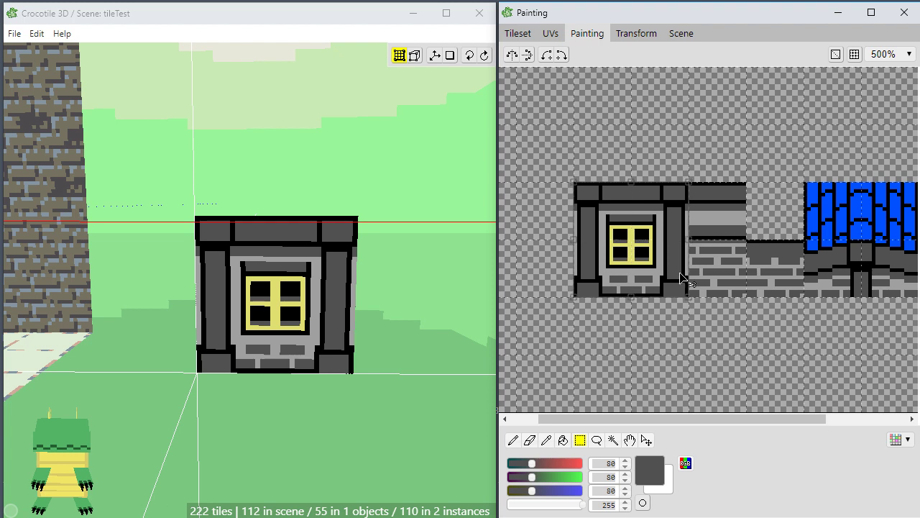
left_click_drag(639, 268, 637, 370)
left_click(642, 373)
key("ctrl+v")
key("space")
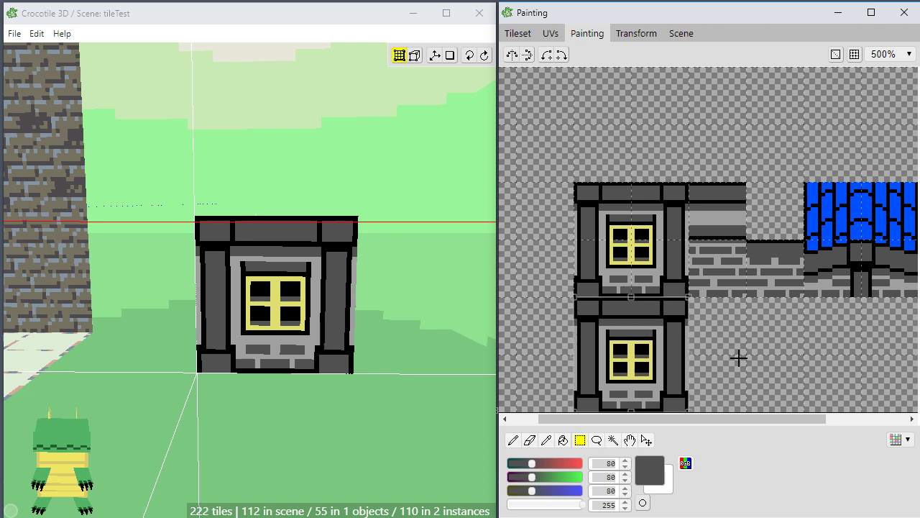
mouse_move(642, 386)
left_mouse_down()
mouse_move(696, 387)
mouse_move(646, 382)
left_mouse_up()
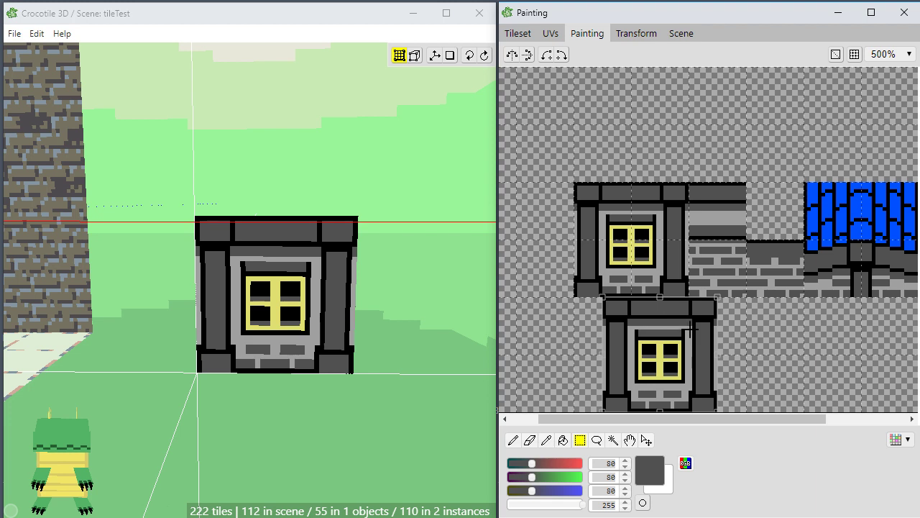
left_click(760, 334)
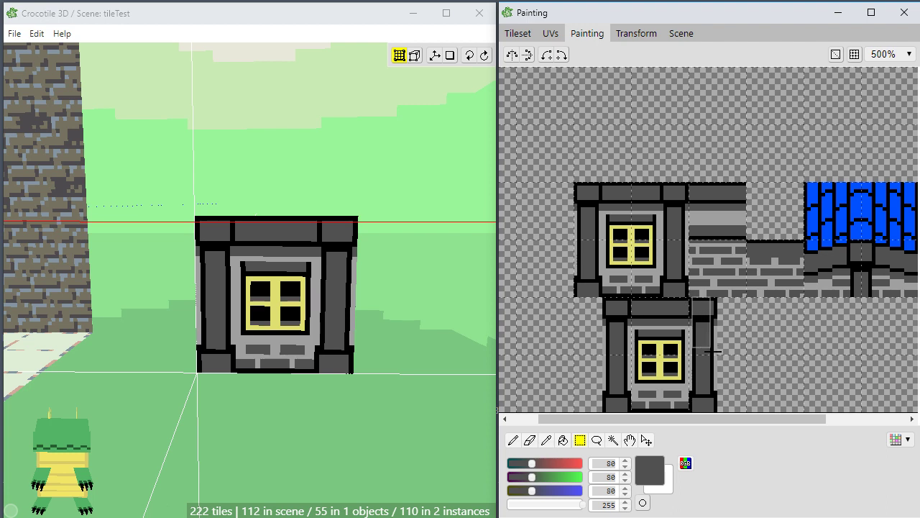
Try to separate the right pillar of the lower window section from the window by moving it slightly to the right.
left_click_drag(716, 365, 688, 394)
key("Right")
left_click(744, 357)
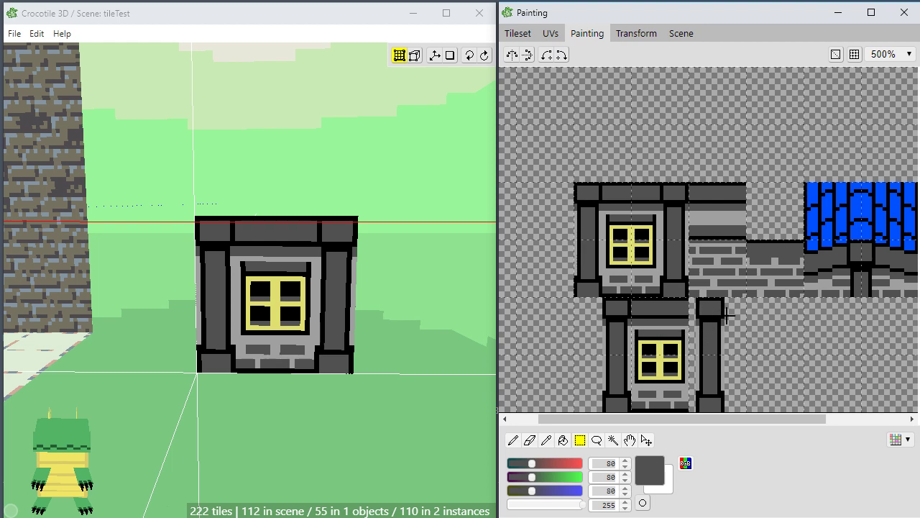
scroll(741, 351, "up", 2)
scroll(741, 350, "down", 1)
key("space")
left_click_drag(756, 352, 755, 286)
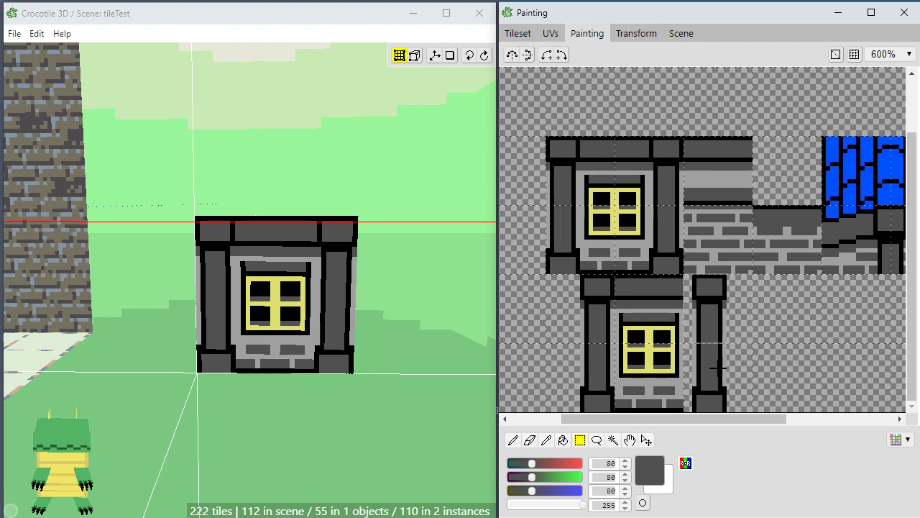
left_click_drag(717, 368, 686, 377)
key("f")
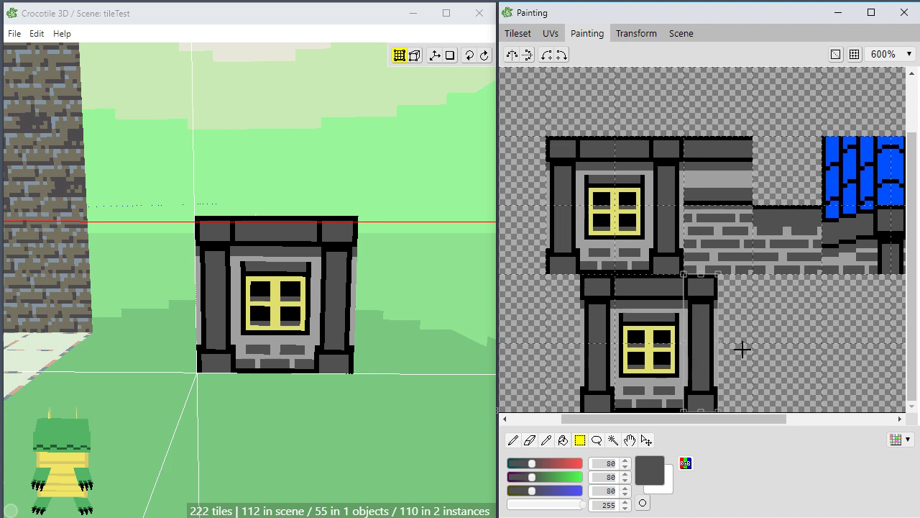
left_click(742, 349)
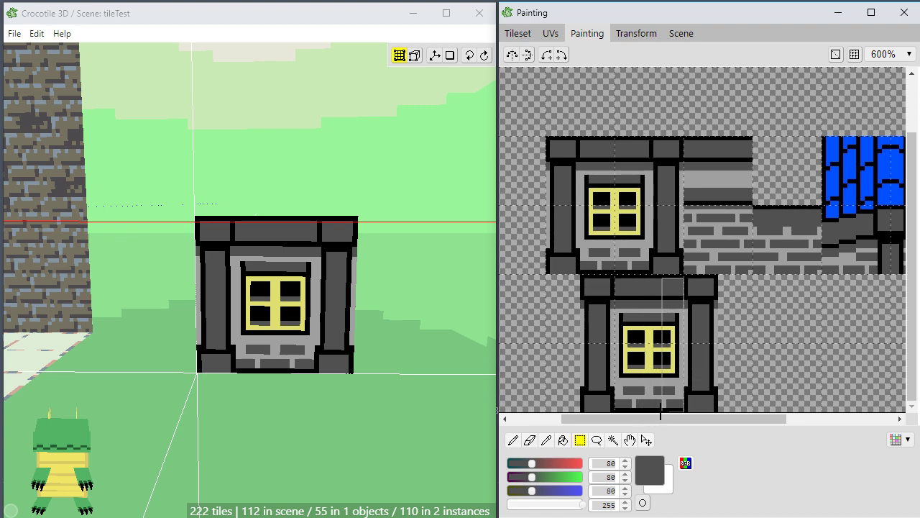
Copy the full-height strip with the right half of the lower window and place it directly right of the right pillar.
left_click_drag(660, 411, 650, 410)
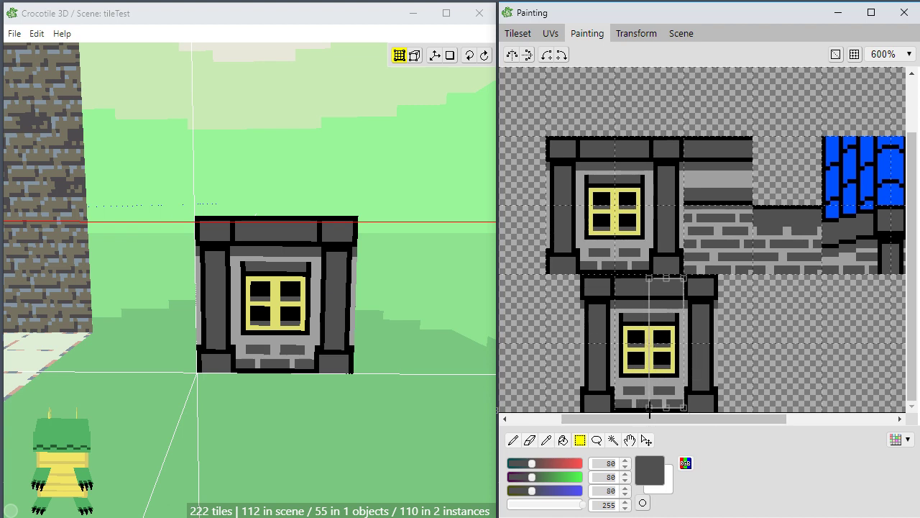
left_click_drag(681, 282, 657, 368)
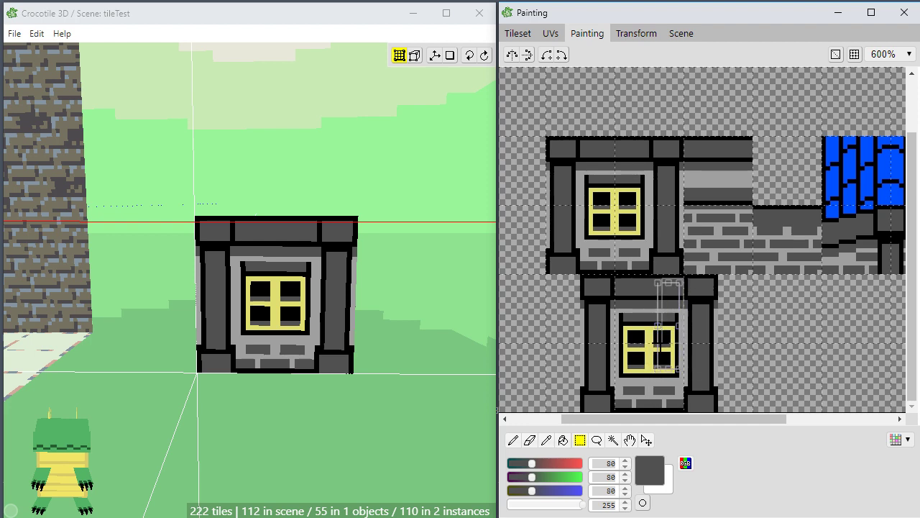
left_click_drag(683, 275, 661, 335)
mouse_move(649, 276)
left_mouse_down()
mouse_move(678, 358)
mouse_move(679, 418)
mouse_move(682, 410)
left_mouse_up()
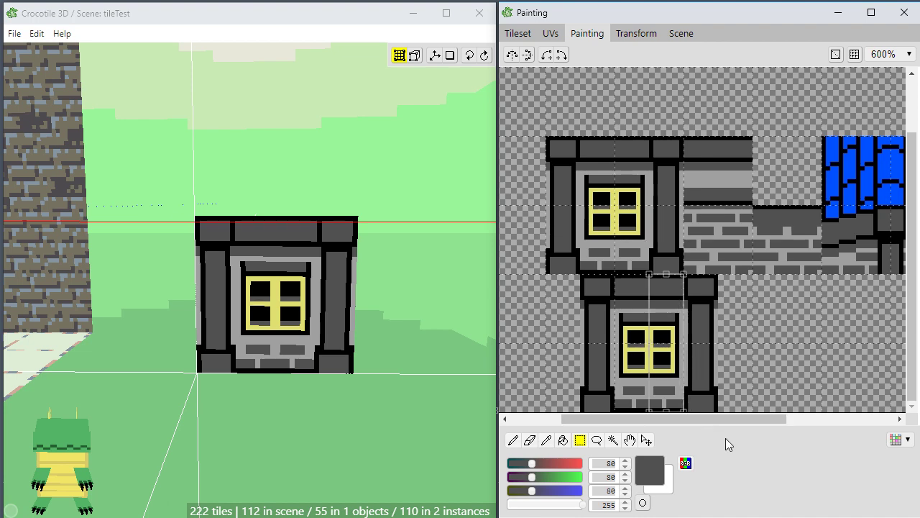
key("ctrl+c")
key("ctrl+v")
left_click_drag(664, 350, 731, 357)
left_click(844, 346)
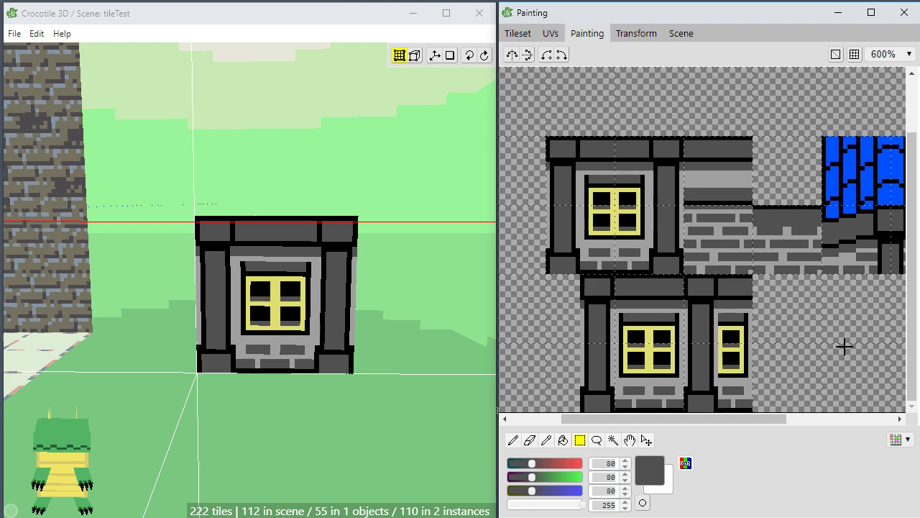
Sample the light grey wall colour (160, 160, 160) and fill the copied half window's frame and panes with it.
key("b")
right_click(751, 377)
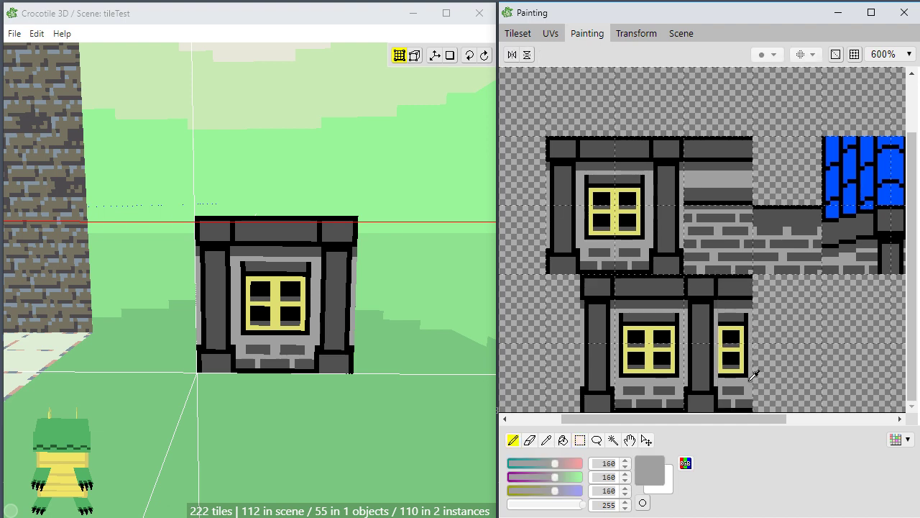
key("g")
left_click(740, 374)
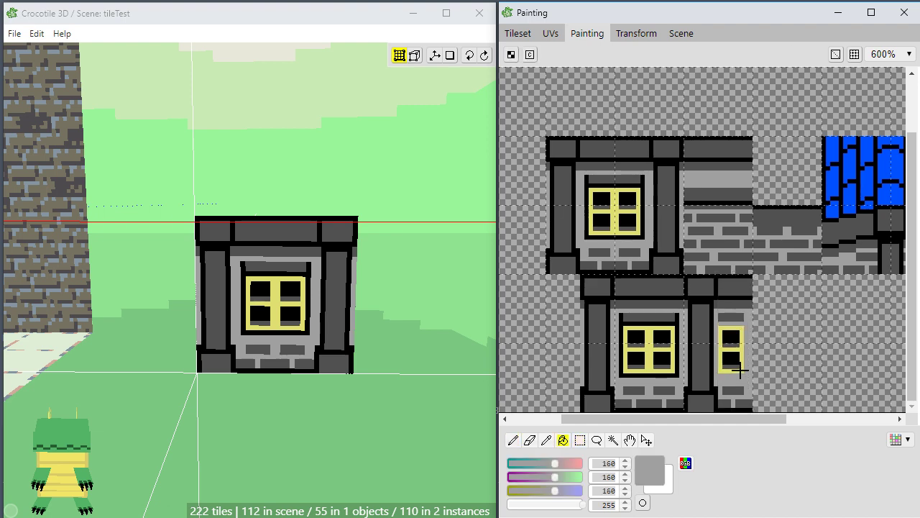
left_click(739, 369)
left_click(731, 356)
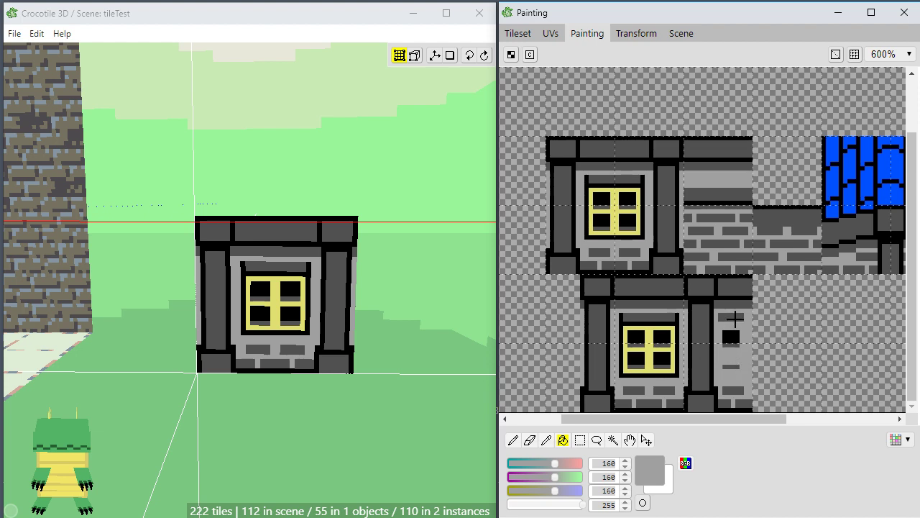
left_click(730, 336)
left_click(734, 366)
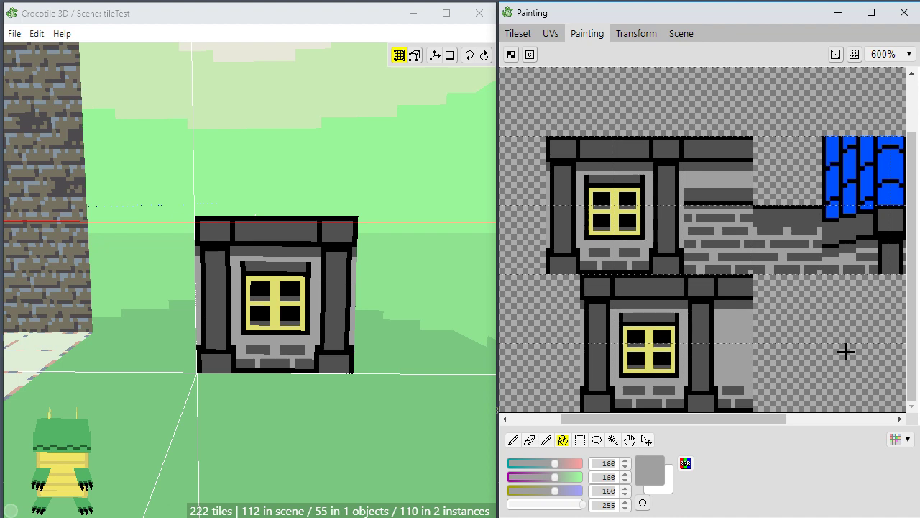
Copy the strip with the left half of the lower window beside the plain wall strip and delete the half window from it.
key("m")
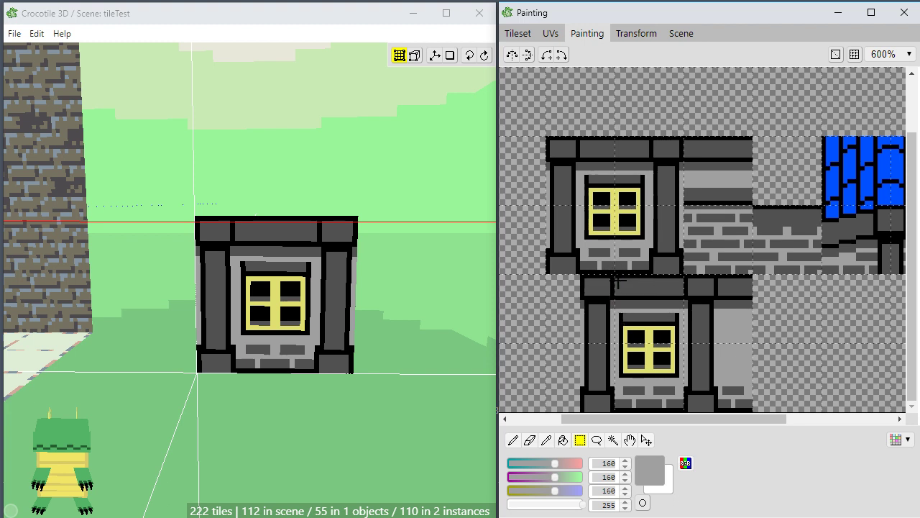
left_click_drag(614, 274, 649, 414)
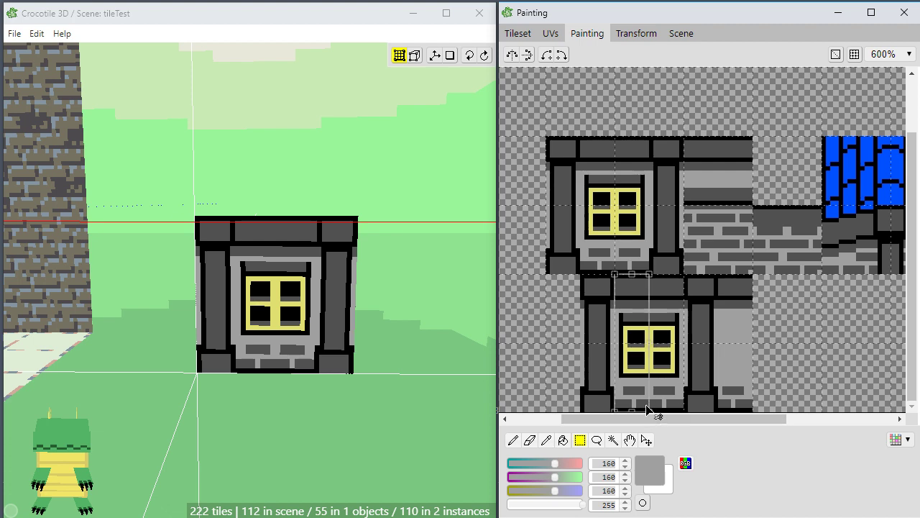
left_click_drag(635, 357, 766, 355, "ctrl")
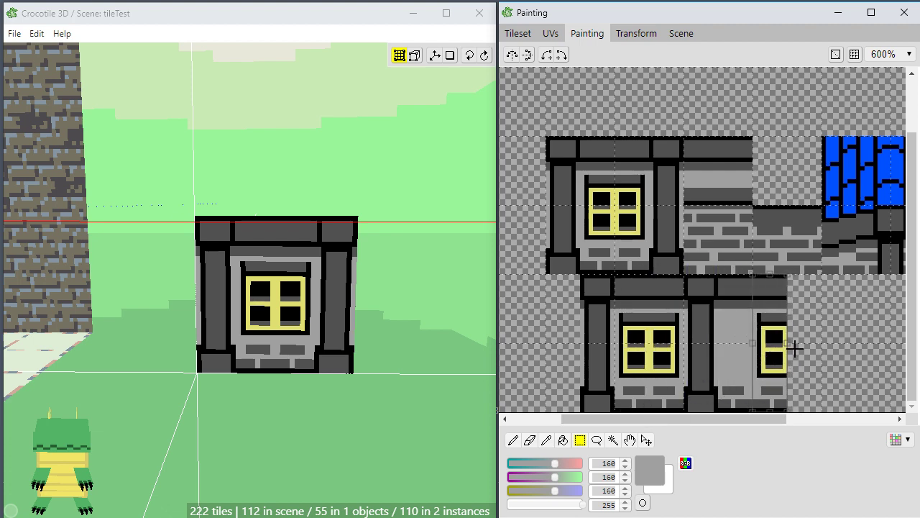
left_click(799, 350)
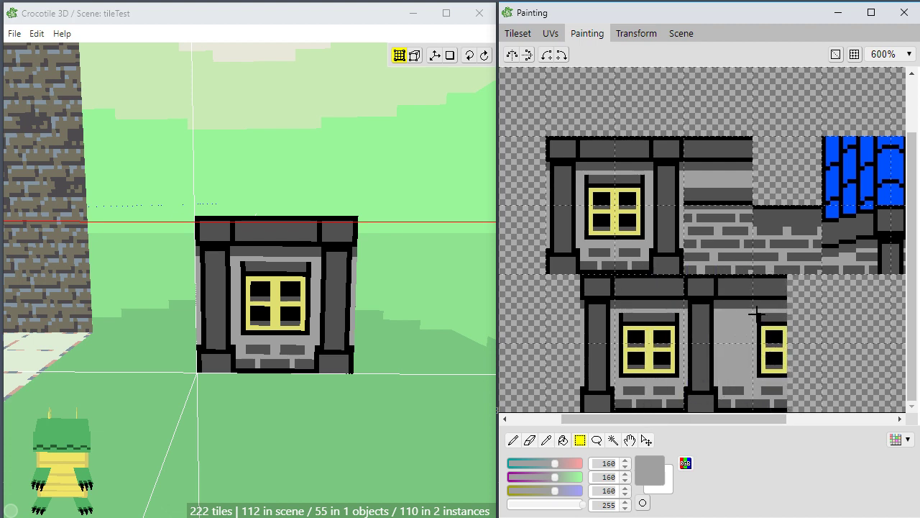
mouse_move(759, 315)
left_mouse_down()
mouse_move(793, 380)
mouse_move(784, 361)
left_mouse_up()
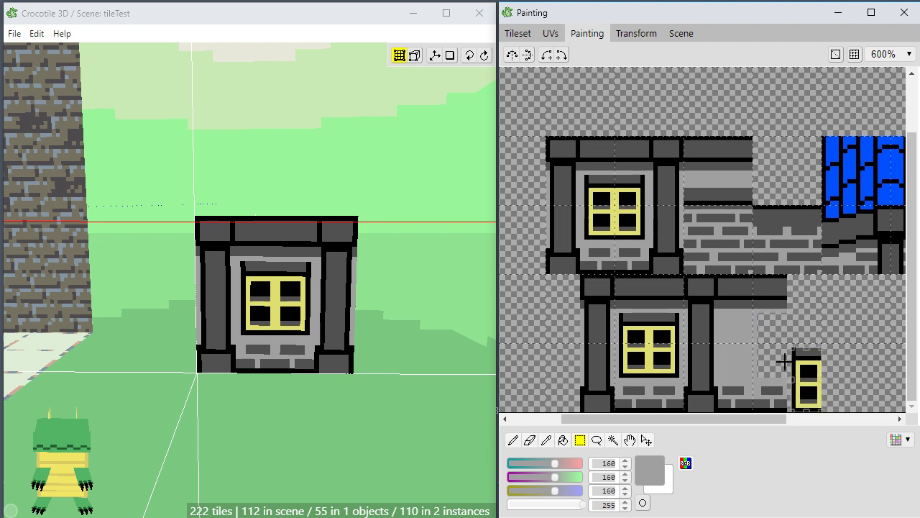
key("Delete")
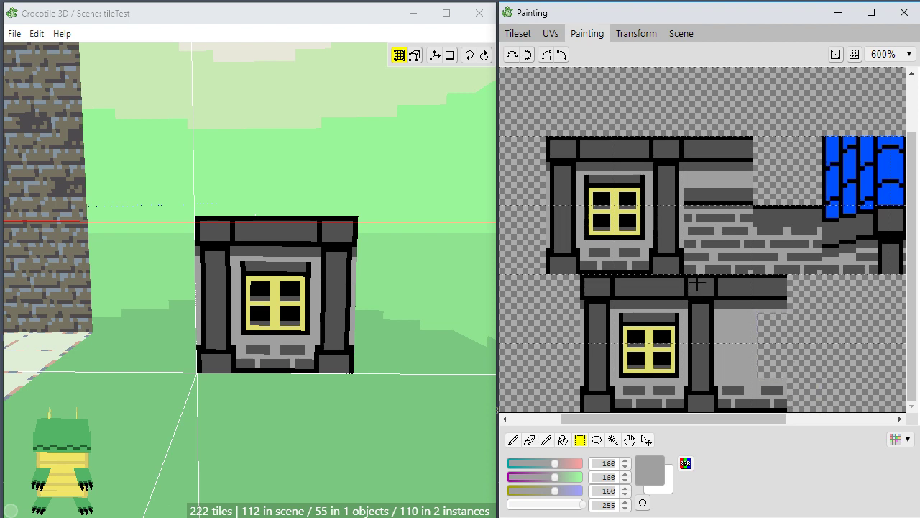
Copy the full-height right pillar to the far edge of the plain wall section and fill the wall's transparent gap with light grey.
left_click_drag(688, 273, 711, 337)
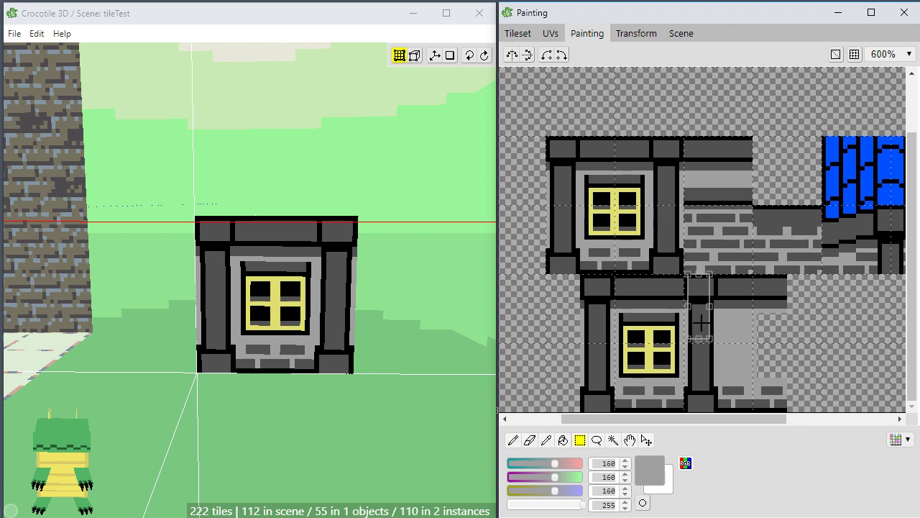
left_click(682, 271)
left_click_drag(687, 273, 719, 418)
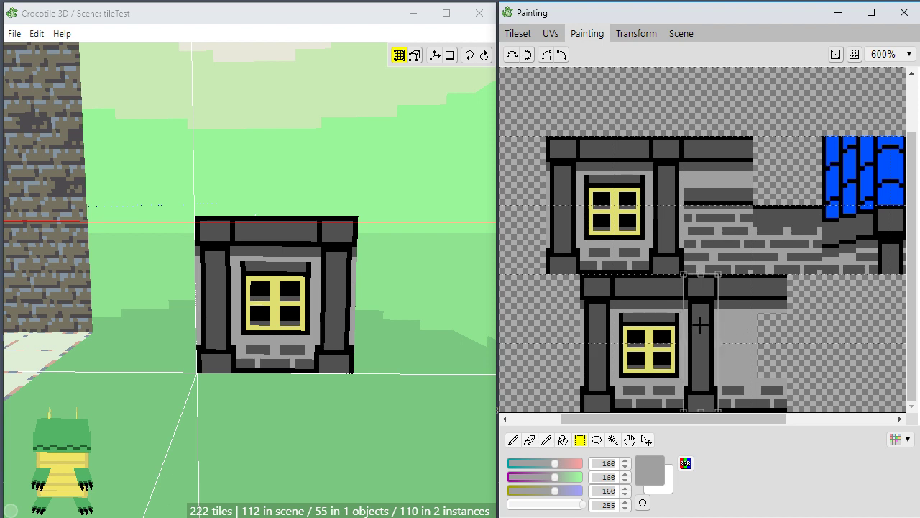
left_click_drag(701, 325, 802, 327)
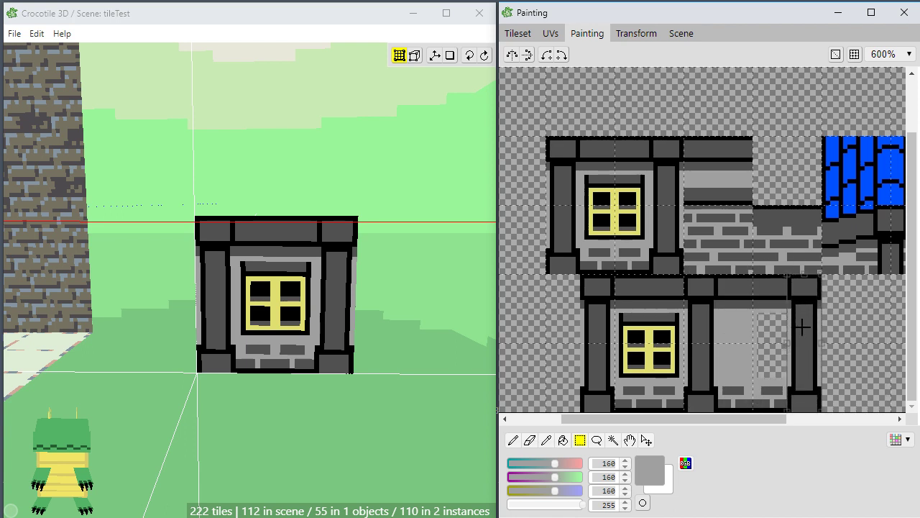
left_click(836, 330)
key("g")
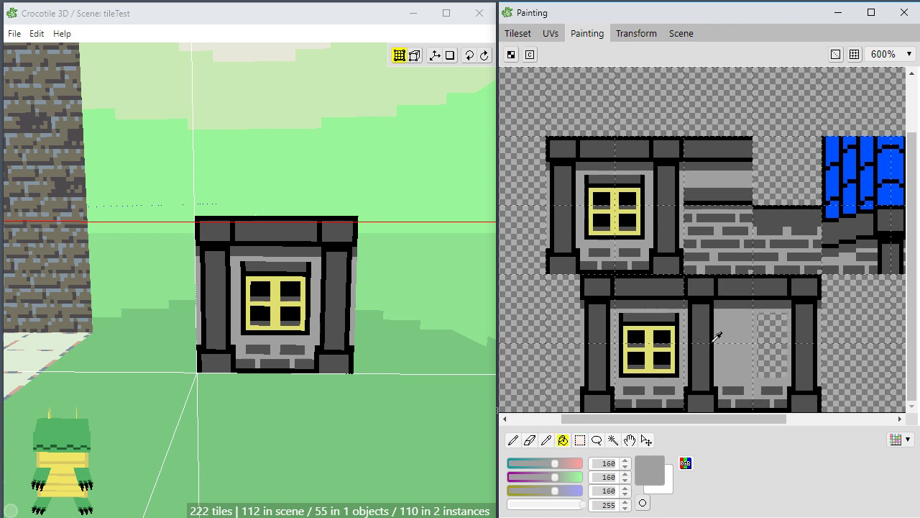
left_click(769, 353)
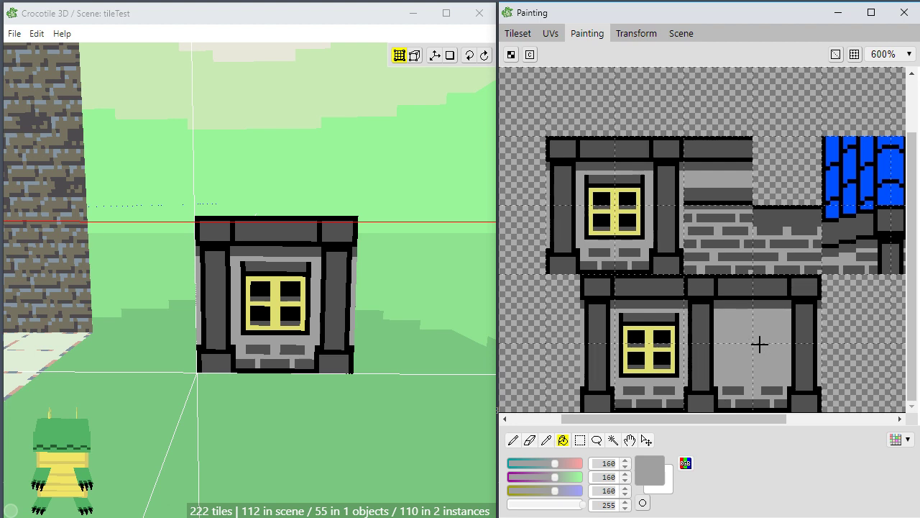
Sample the dark grey brick colour (80, 80, 80) and retouch the bricks at the base of the lower window and plain wall sections.
key("b")
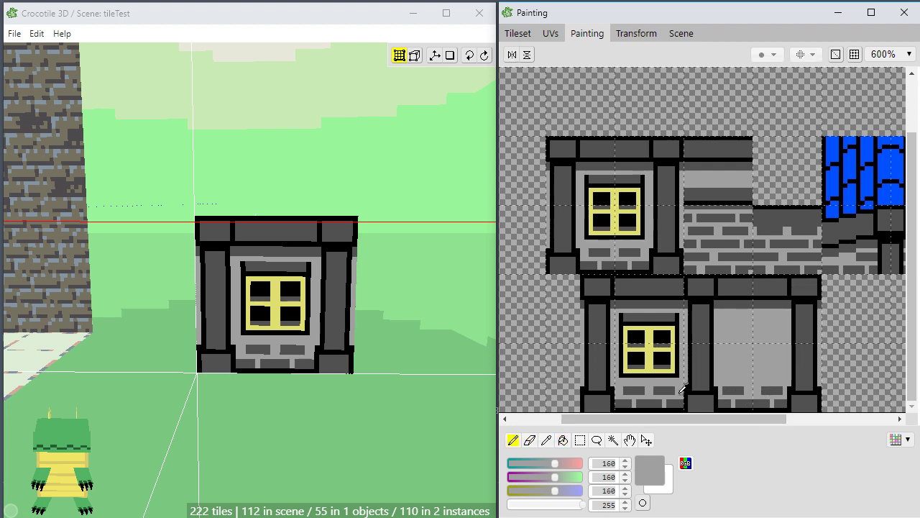
left_click(662, 390, "alt")
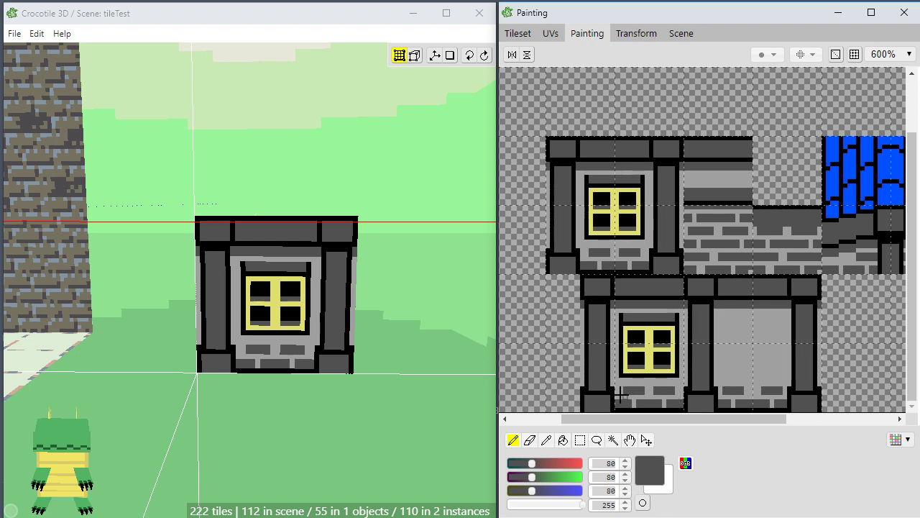
key("m")
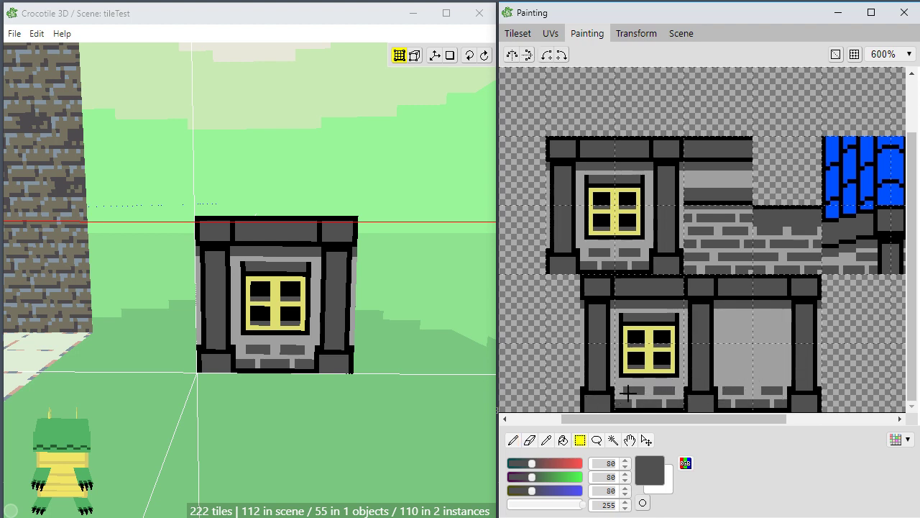
left_click_drag(614, 385, 677, 412)
left_click_drag(677, 411, 677, 411)
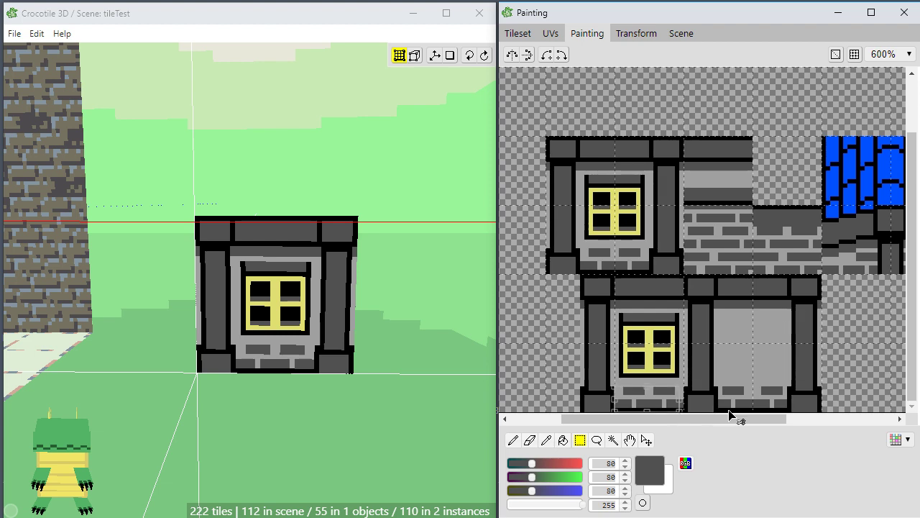
left_click(728, 370)
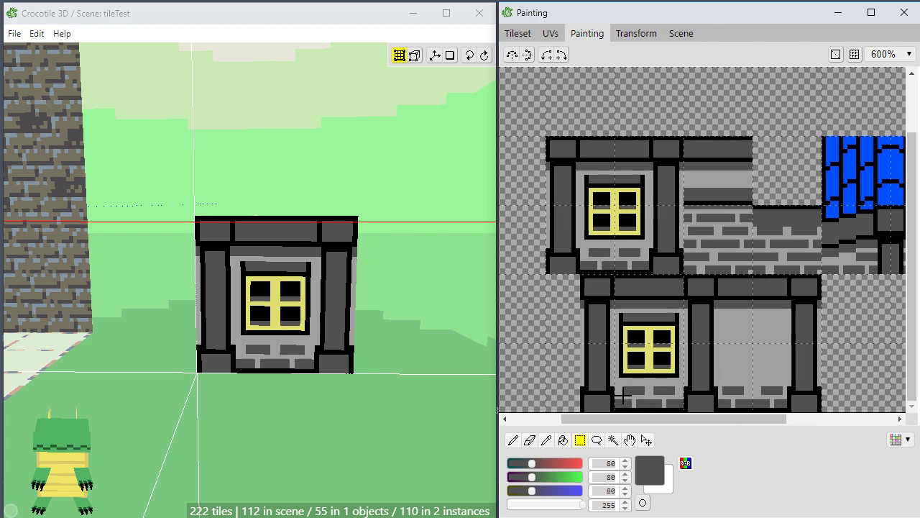
key("b")
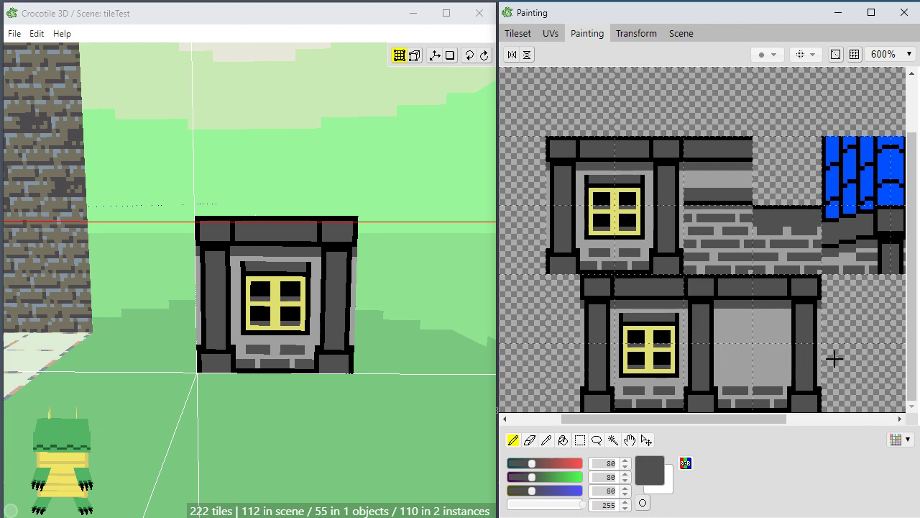
Try to extend the 3D house wall beyond the right pillar with the new plain wall and pillar tiles.
scroll(834, 357, "down", 1)
key("m")
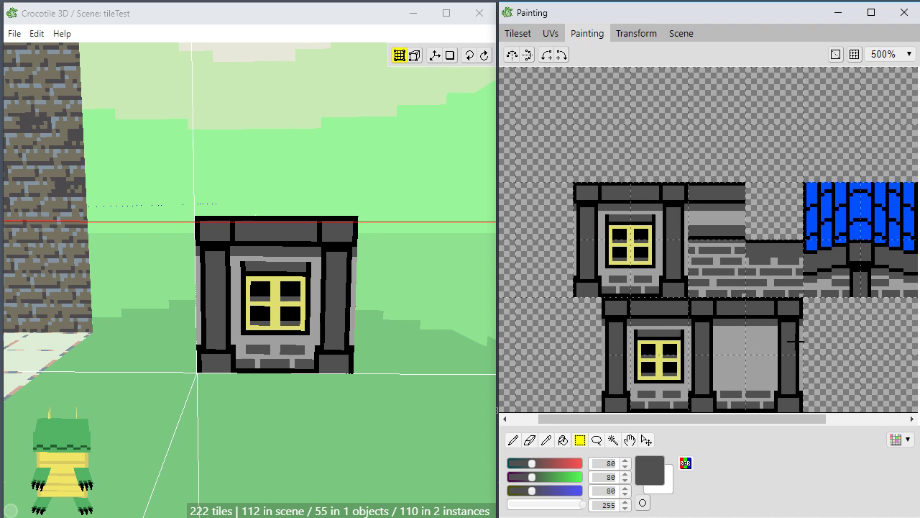
mouse_move(766, 424)
left_mouse_down()
mouse_move(832, 423)
mouse_move(774, 423)
left_mouse_up()
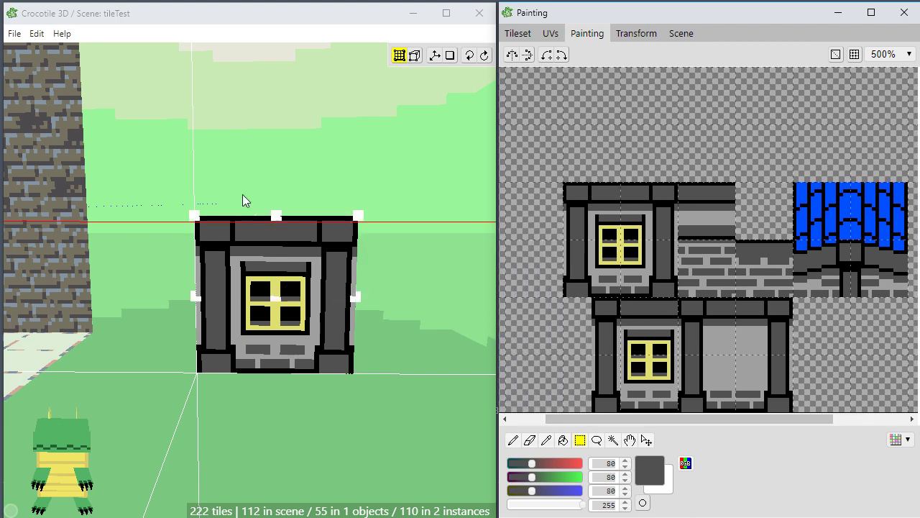
left_click(521, 39)
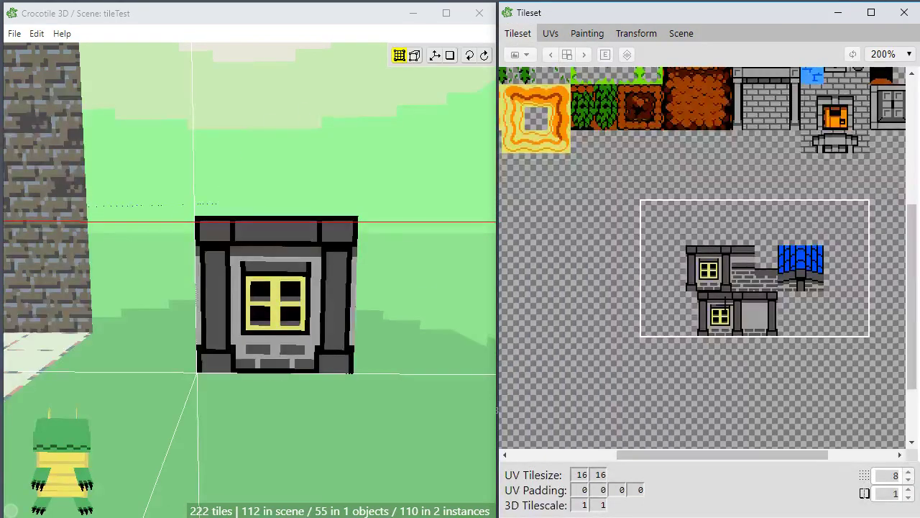
left_click(723, 299)
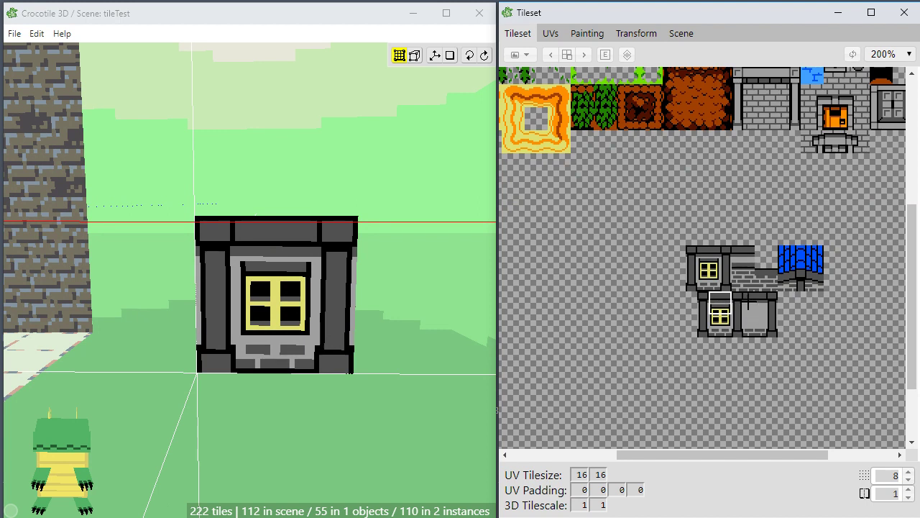
left_click(750, 302)
left_click(764, 308)
left_click(405, 291)
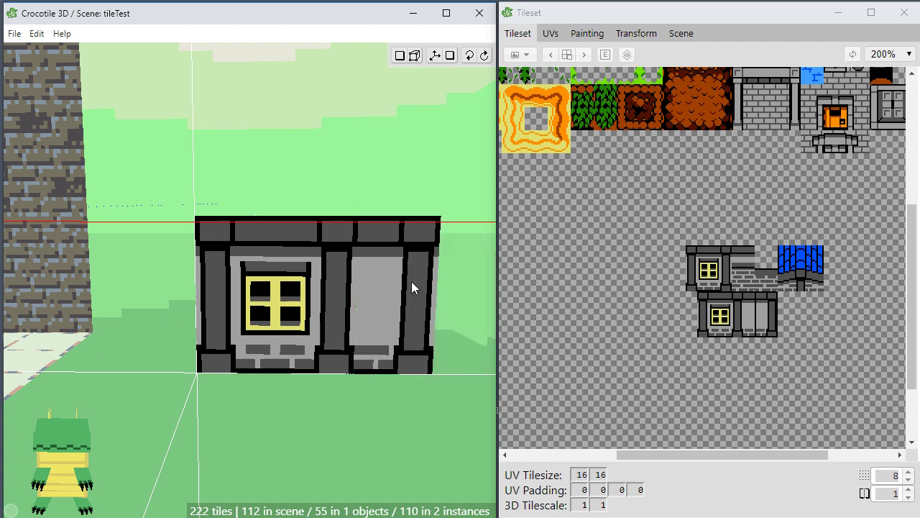
key("ctrl+z")
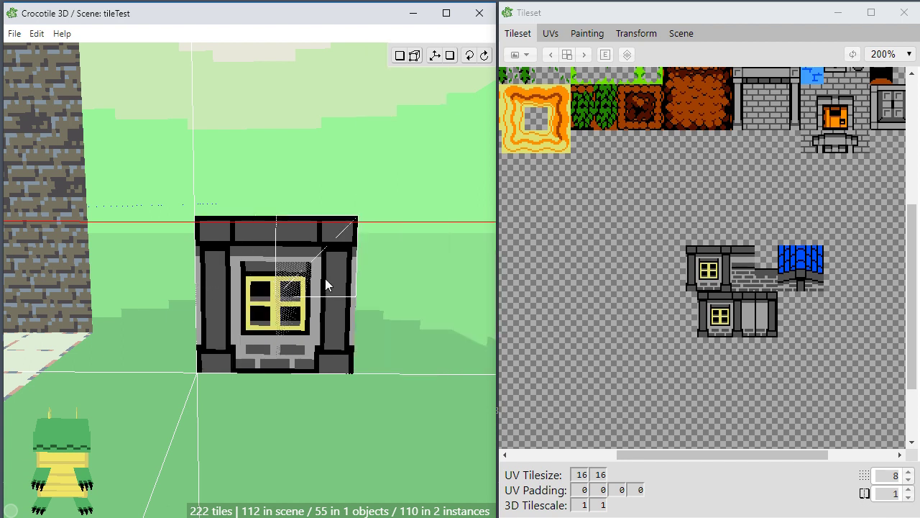
Replace the four tiles of the 3D window section with the four quarters of the plain wall and its two pillars.
key("space")
left_click(762, 311)
left_click(319, 259)
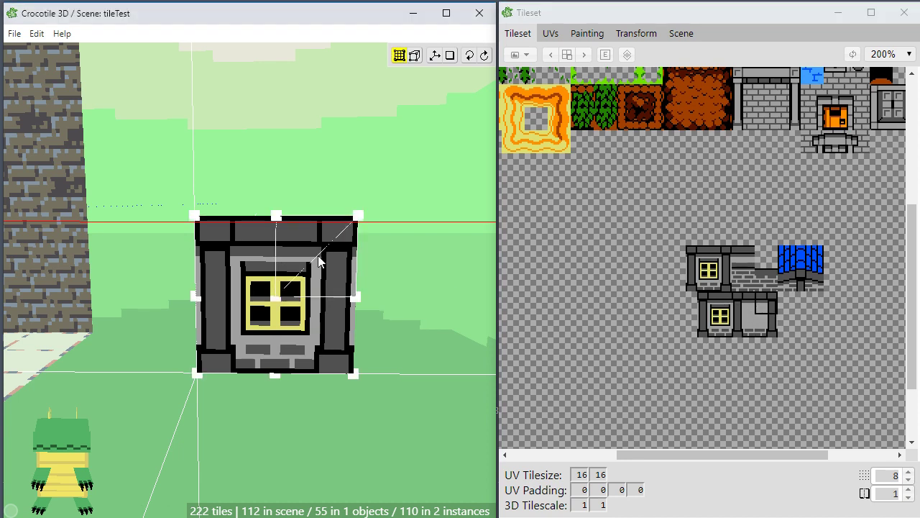
key("space")
left_click(760, 331)
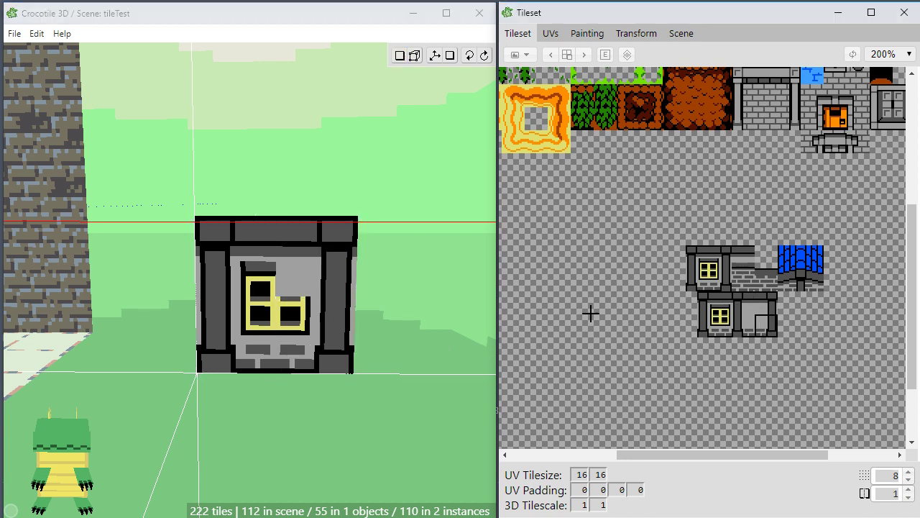
left_click(746, 309)
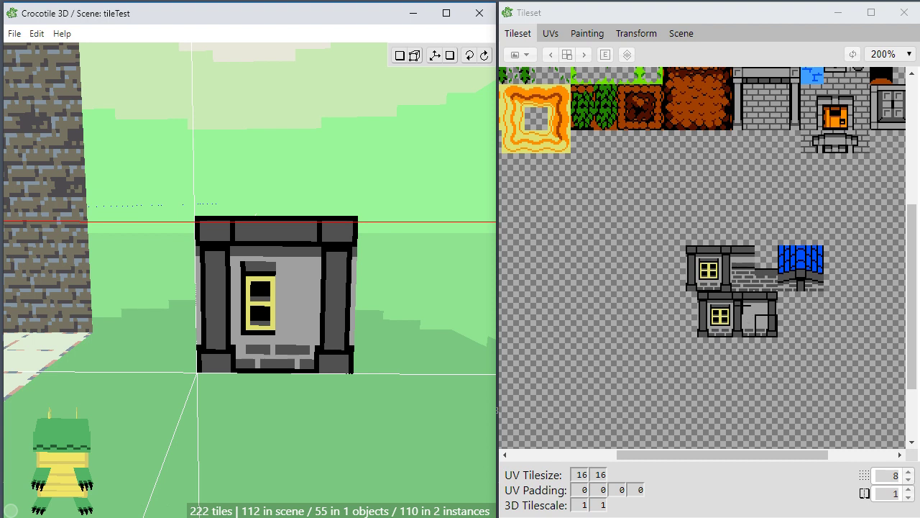
left_click(222, 272)
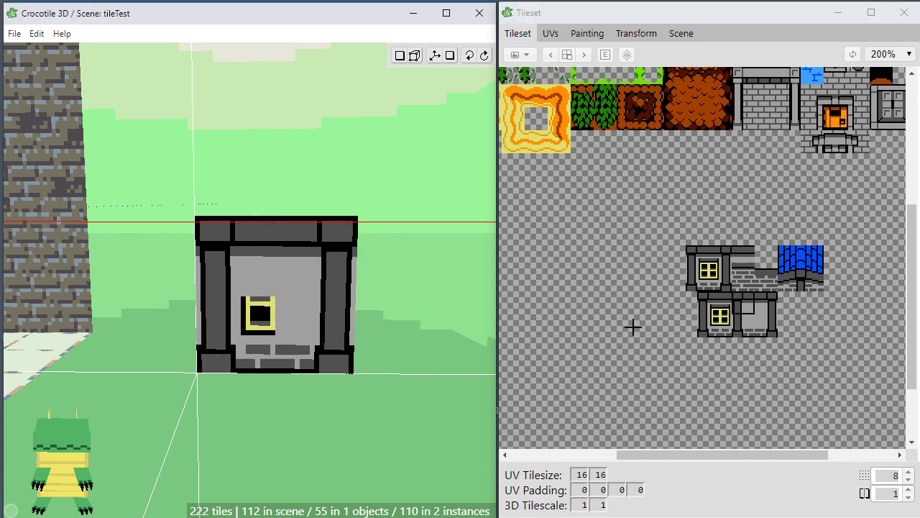
left_click(743, 331)
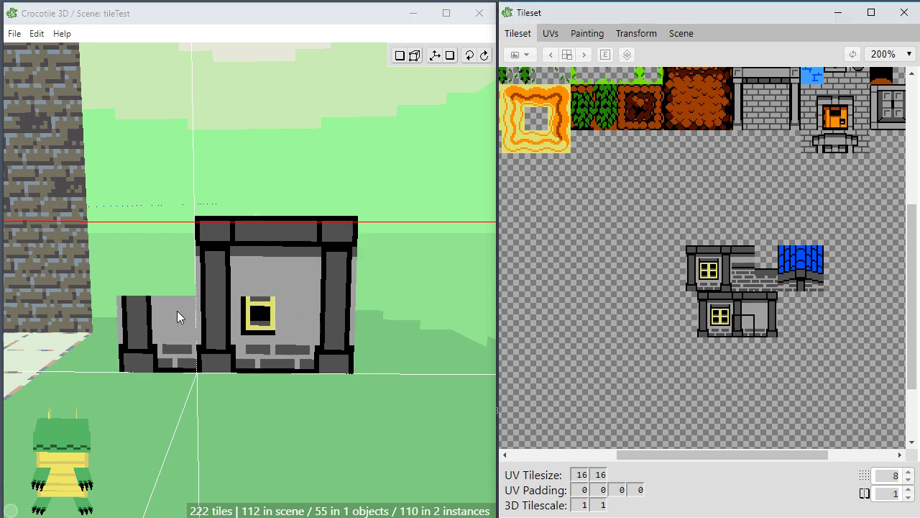
left_click(258, 319)
Select the right half of the plain 3D wall and move it one tile to the right.
key("space")
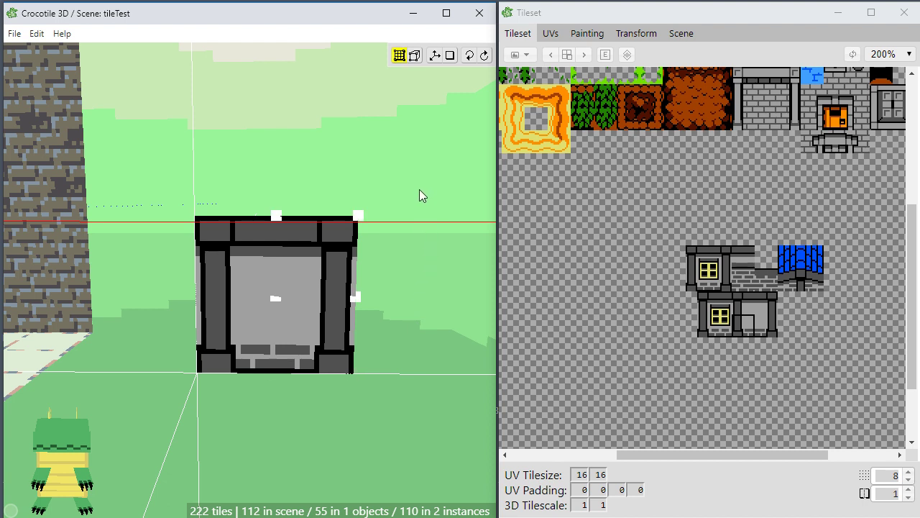
left_click_drag(419, 189, 316, 317)
left_click_drag(316, 317, 354, 329)
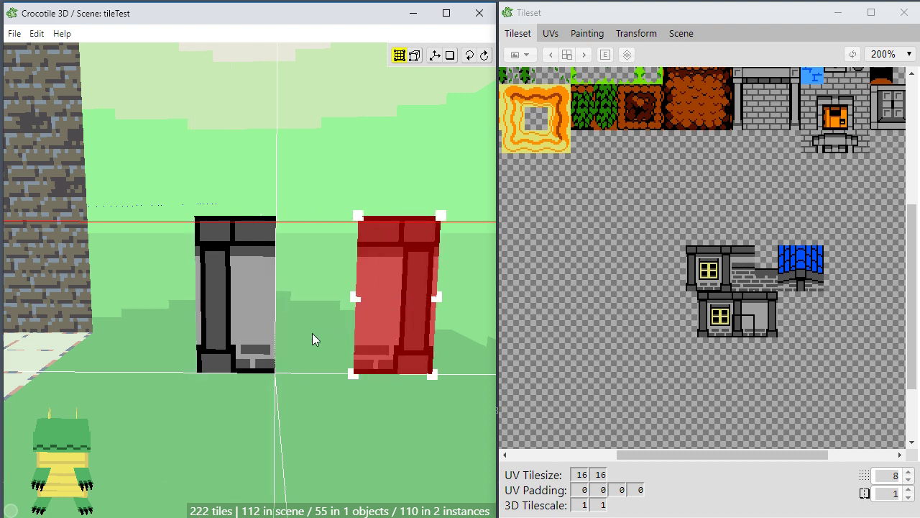
Fill the gap between the two wall halves with the upper and lower window tiles.
left_click(715, 310)
key("space")
left_click(306, 253)
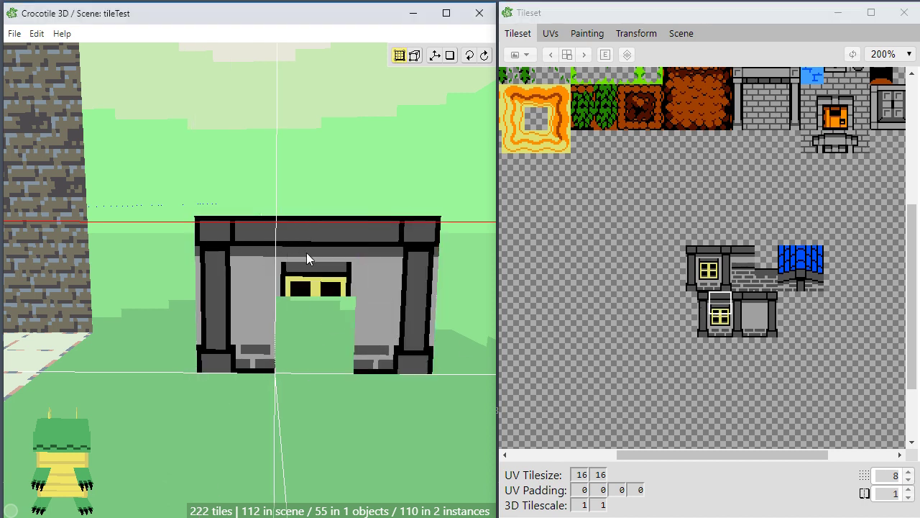
left_click(716, 330)
left_click(319, 342)
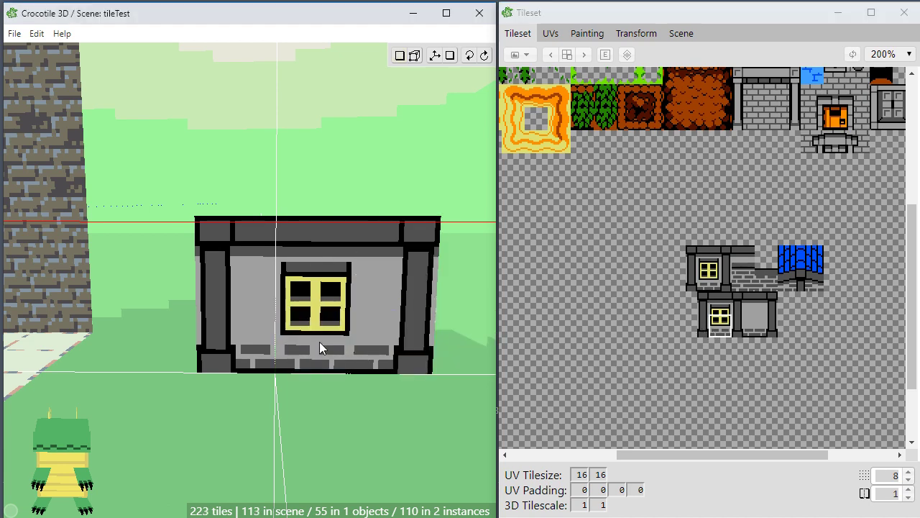
Examine the assembled 3D window wall and compare it with the window and plain wall tiles in the tileset.
scroll(317, 394, "down", 2)
right_click_drag(366, 451, 369, 458)
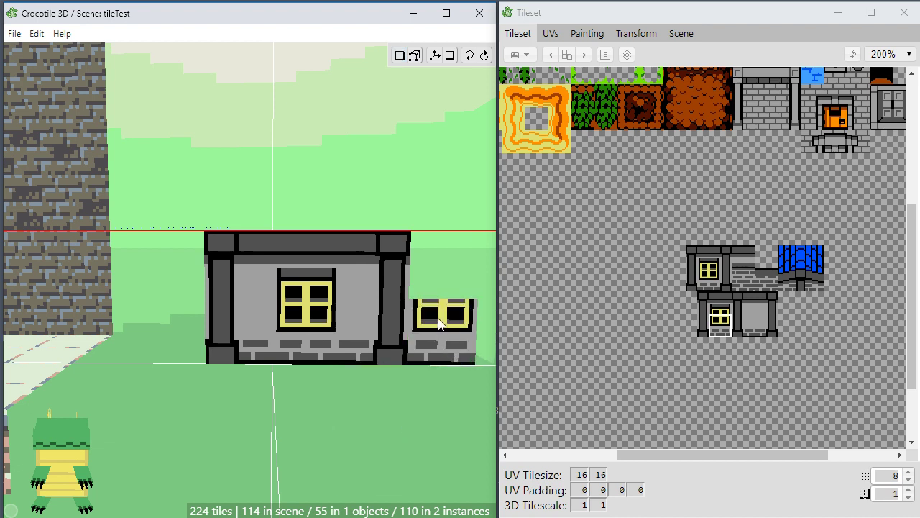
right_click_drag(473, 341, 358, 344)
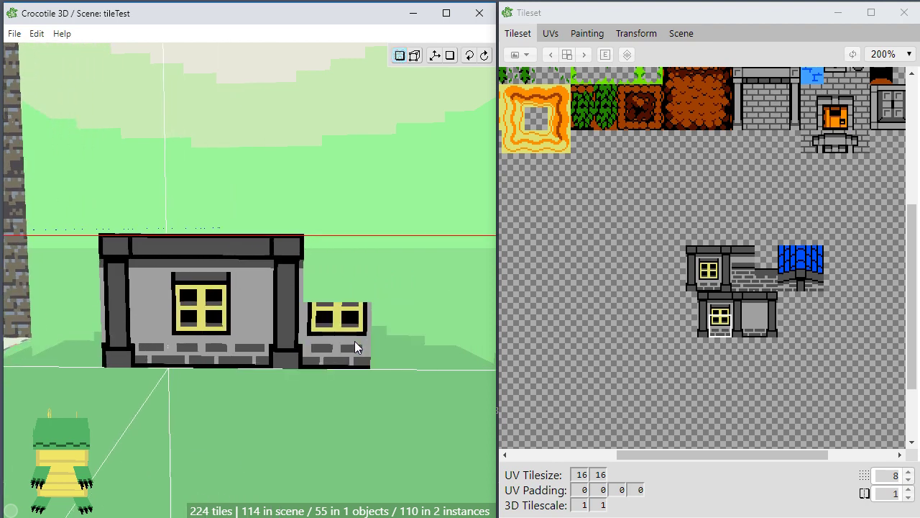
key("Tab")
scroll(261, 390, "up", 1)
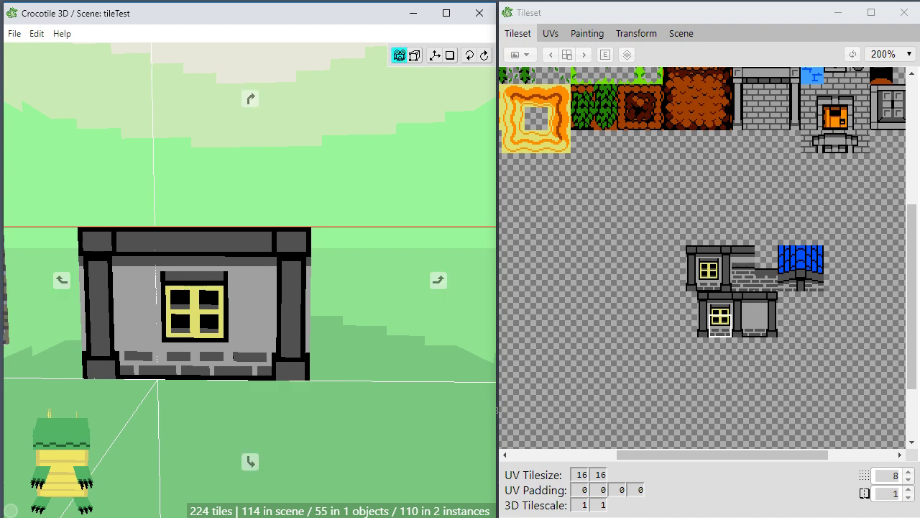
mouse_move(260, 395)
middle_mouse_down()
mouse_move(244, 394)
mouse_move(253, 390)
middle_mouse_up()
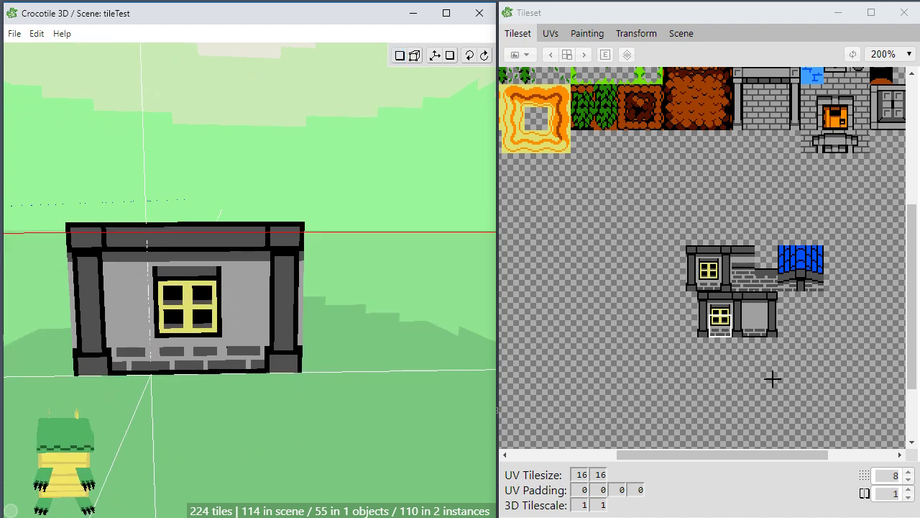
scroll(774, 366, "up", 2)
scroll(775, 366, "down", 1)
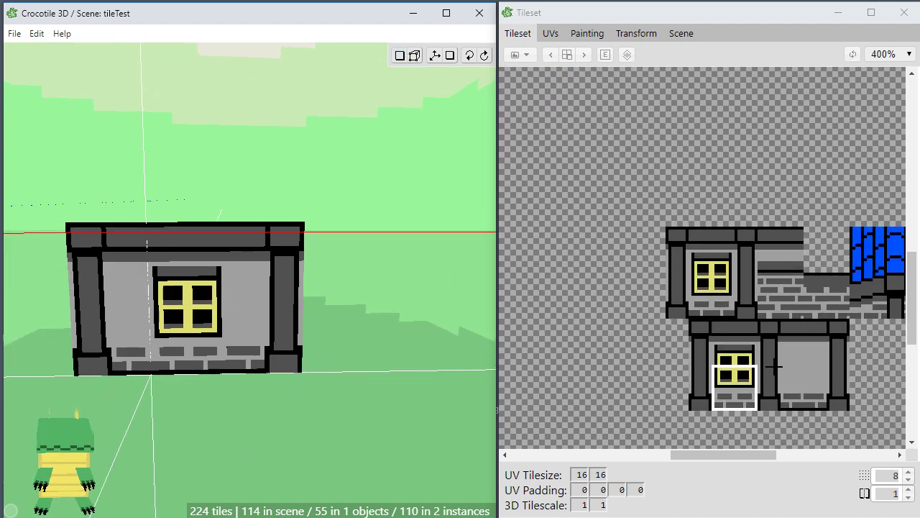
key("space")
scroll(727, 383, "up", 1)
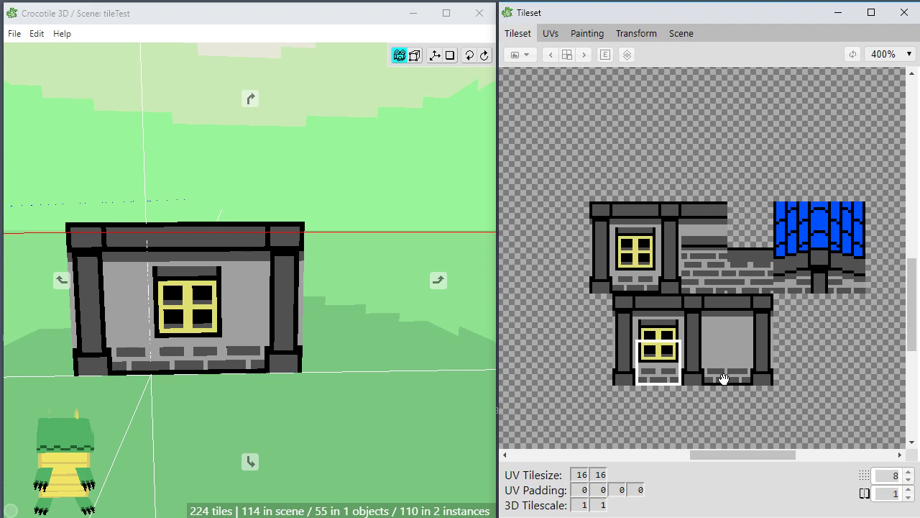
scroll(723, 378, "up", 1)
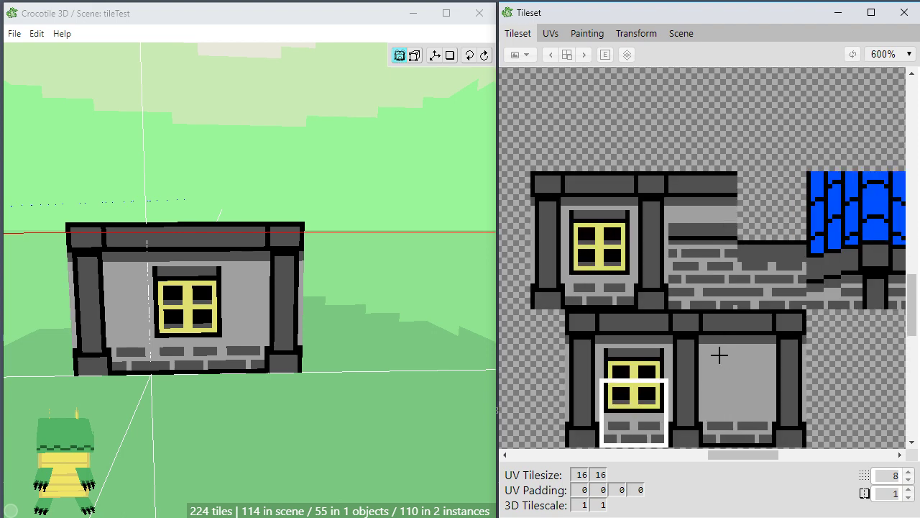
scroll(719, 354, "down", 1)
left_click(399, 347)
key("ctrl+z")
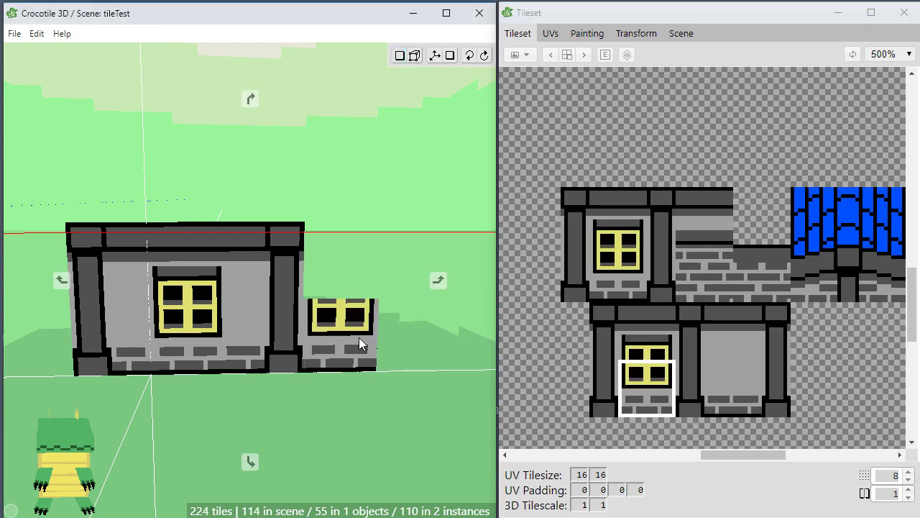
key("space")
key("a")
key("space")
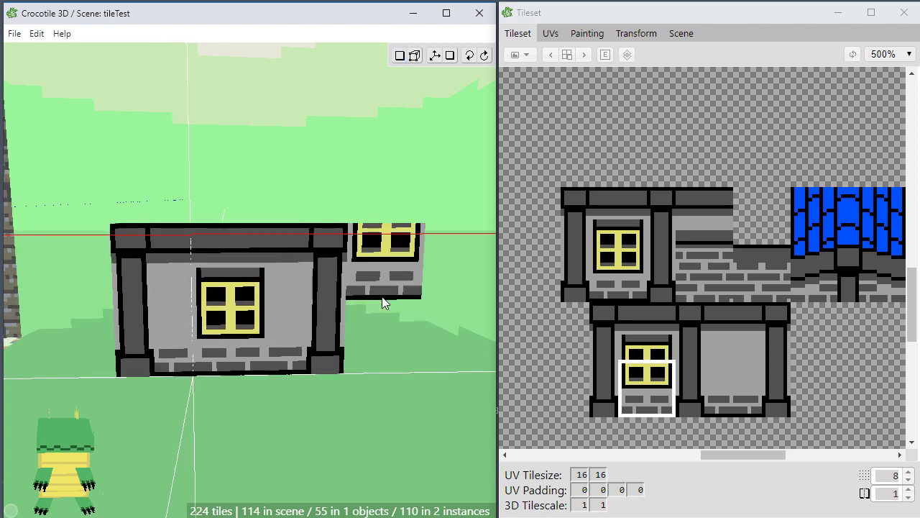
left_click(728, 46)
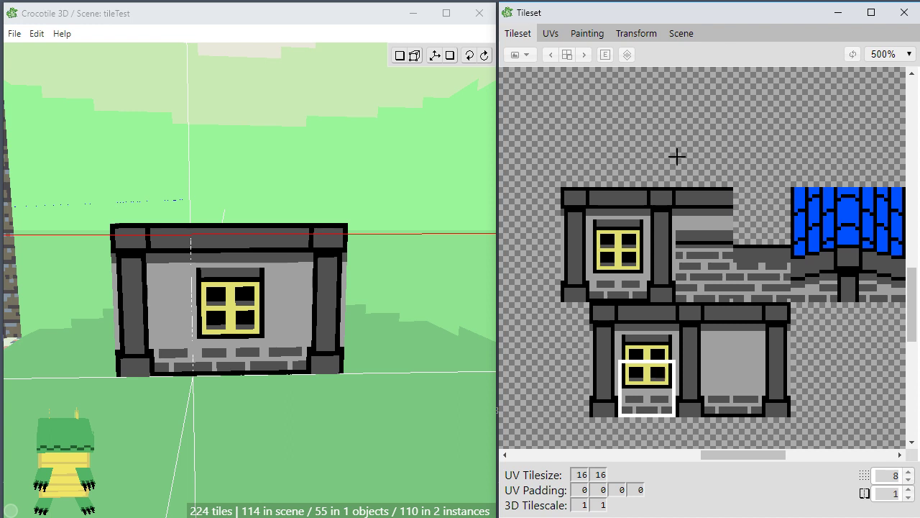
left_click(447, 289)
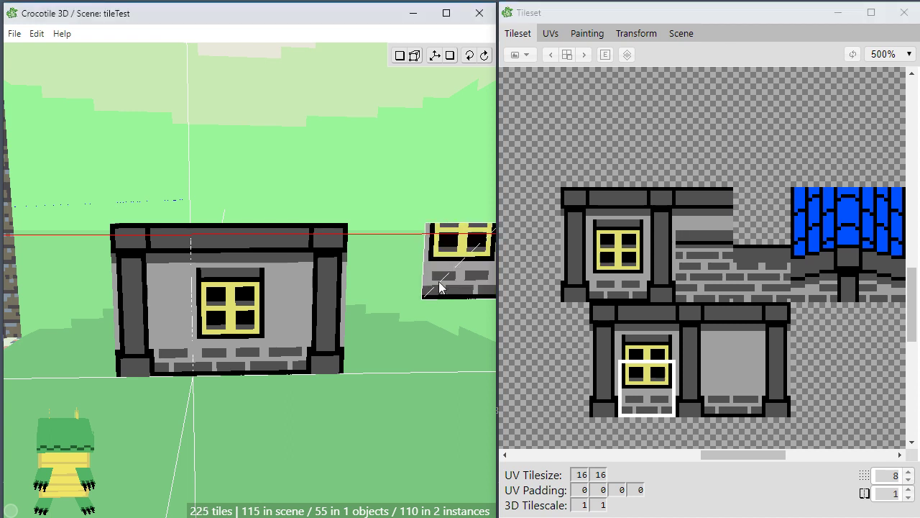
key("ctrl+z")
Lay a row of three brick tiles above the 3D window wall and replace them with the brick tile that has a dark cap.
left_click(752, 180)
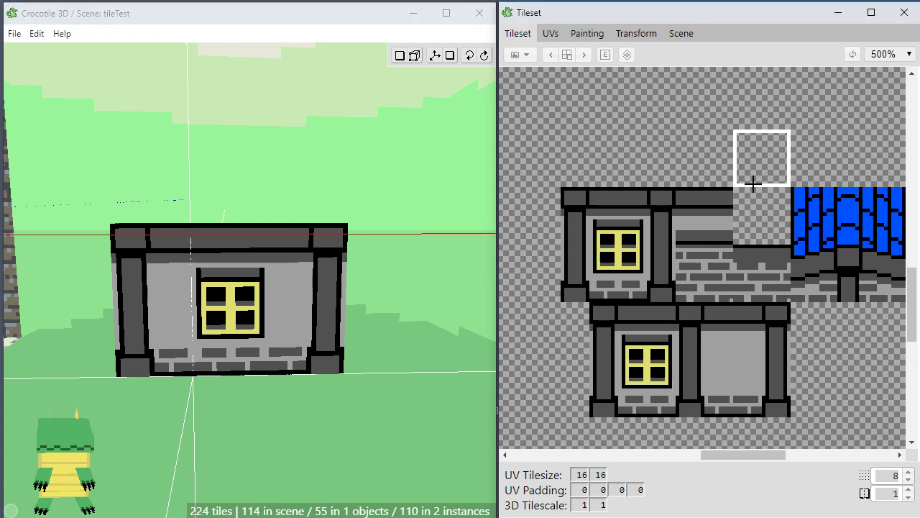
left_click(743, 256)
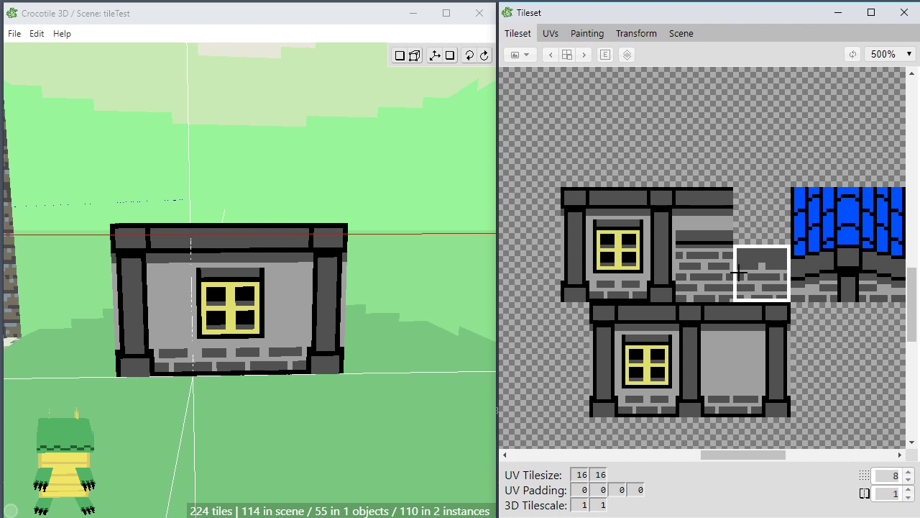
left_click(700, 283)
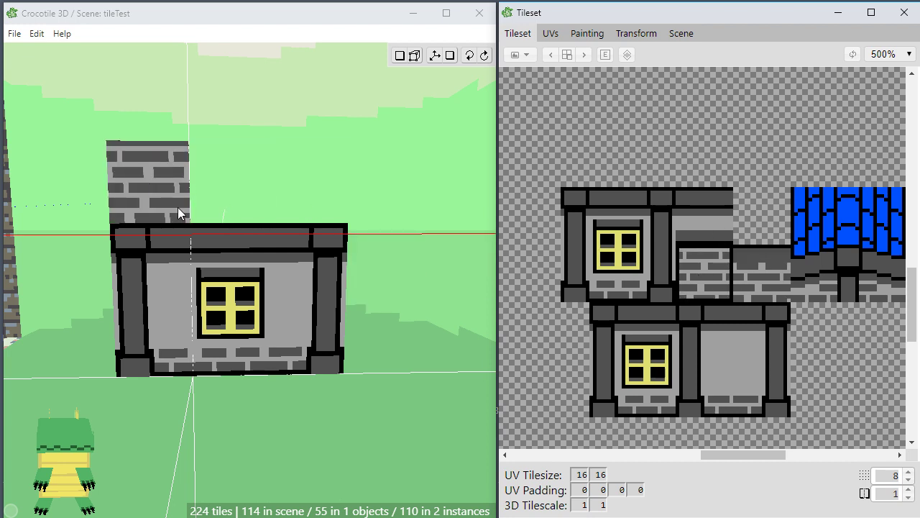
left_click_drag(177, 207, 316, 205)
key("space")
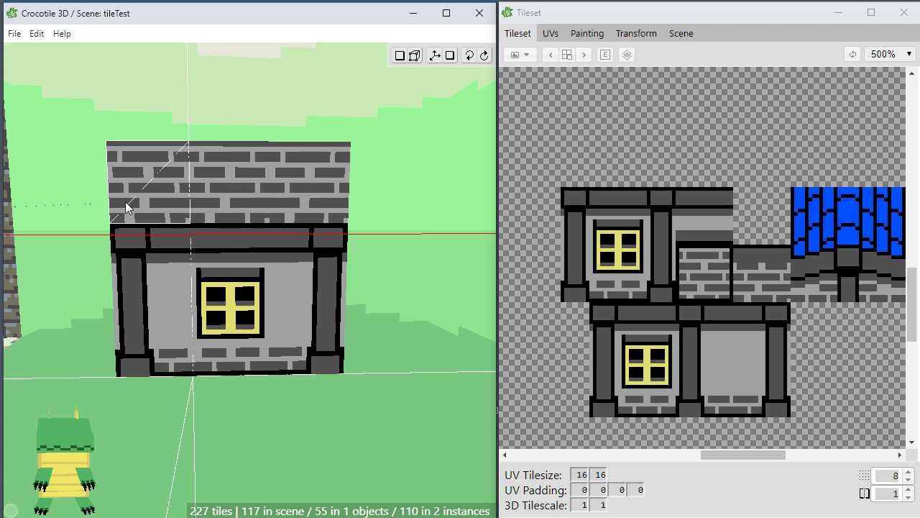
left_click(747, 273)
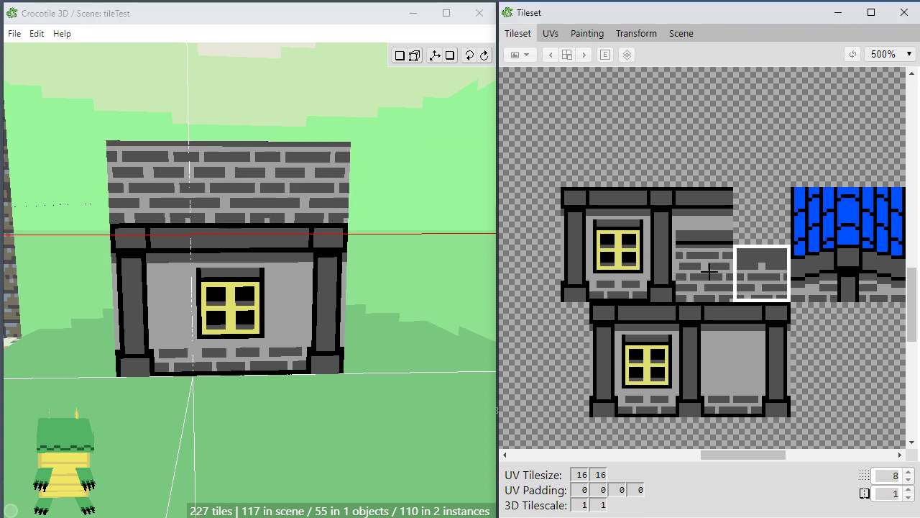
left_click_drag(151, 193, 311, 187)
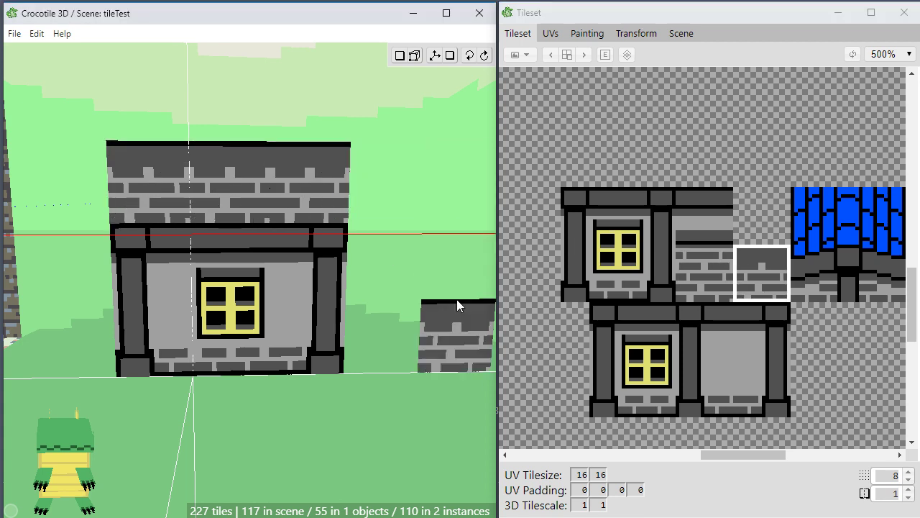
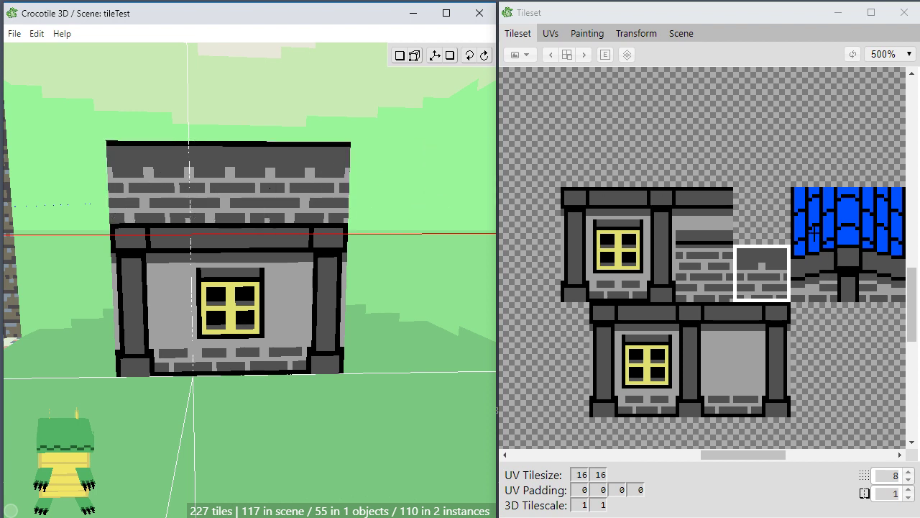
Select the 3 × 2 tile block containing the blue roof and the adjoining capped bricks and open it for painting.
left_click(813, 216)
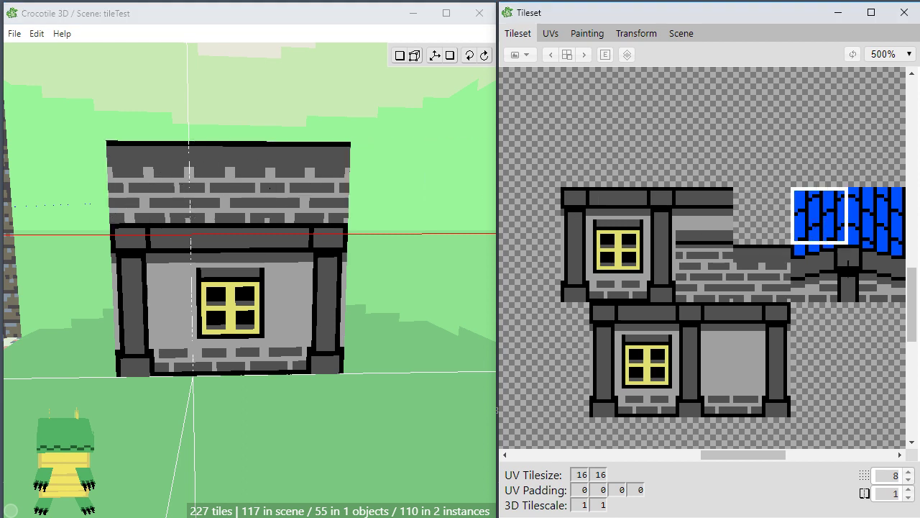
left_click(840, 376)
left_click(828, 228)
key("space")
scroll(849, 286, "up", 2)
key("space")
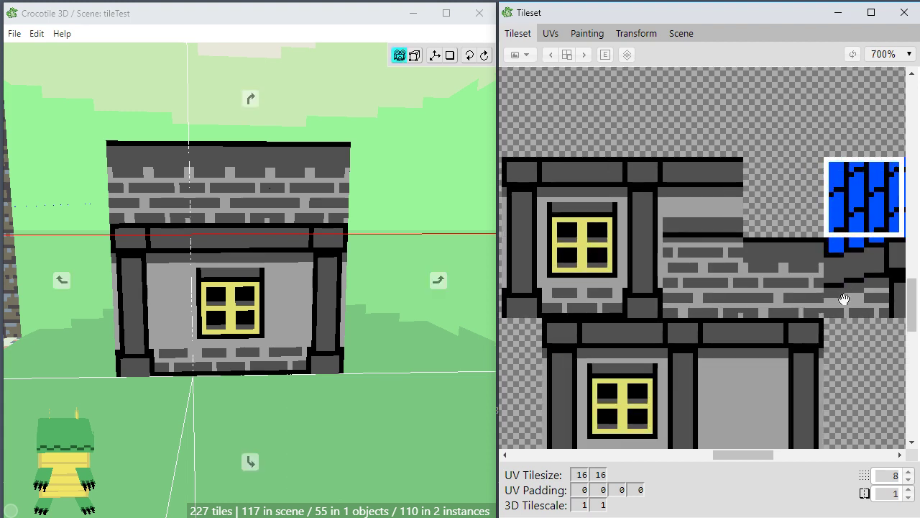
left_click_drag(835, 308, 650, 325)
left_click_drag(579, 179, 784, 317)
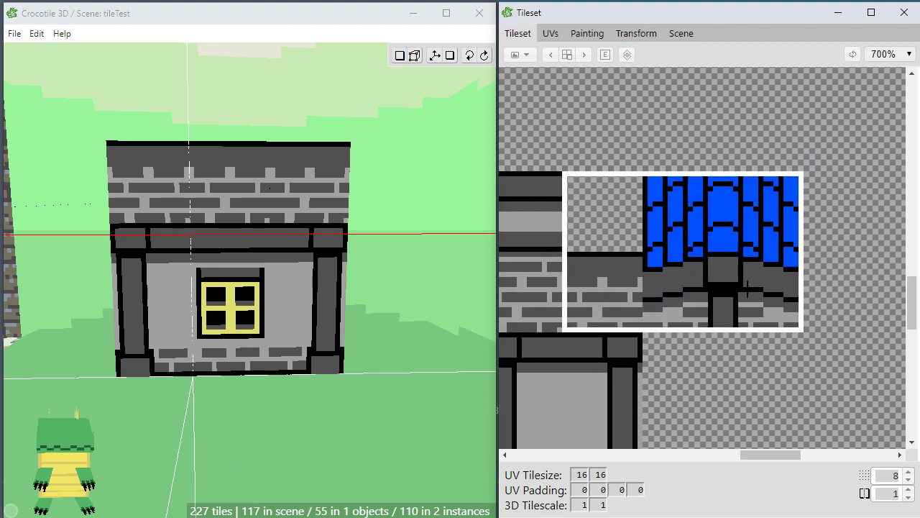
left_click(585, 34)
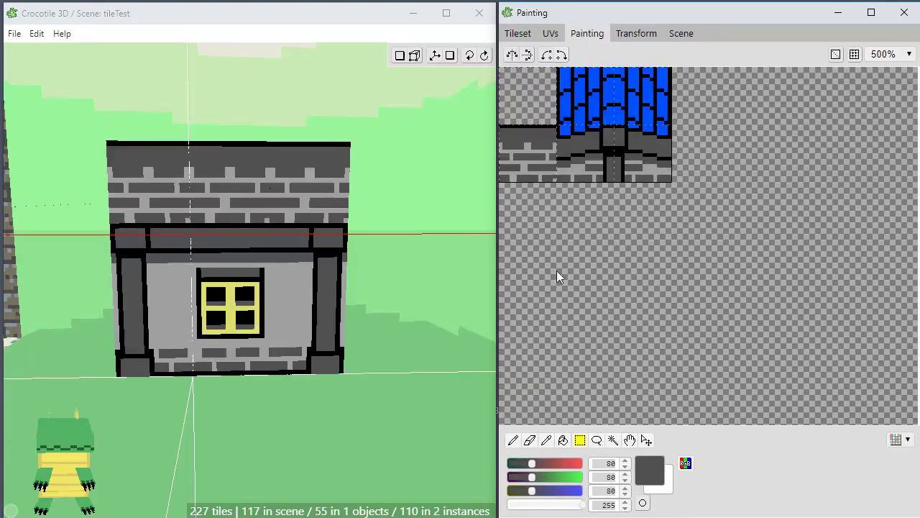
scroll(556, 266, "up", 2)
scroll(557, 262, "up", 1)
key("space")
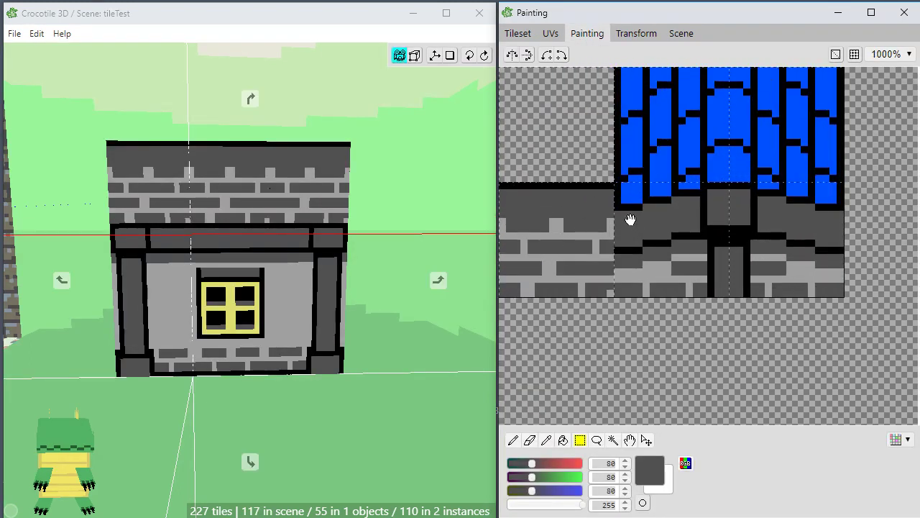
Straighten the upper slanted black shingle lines in the three left roof columns with the pencil, using the roof's black and blue.
key("e")
key("b")
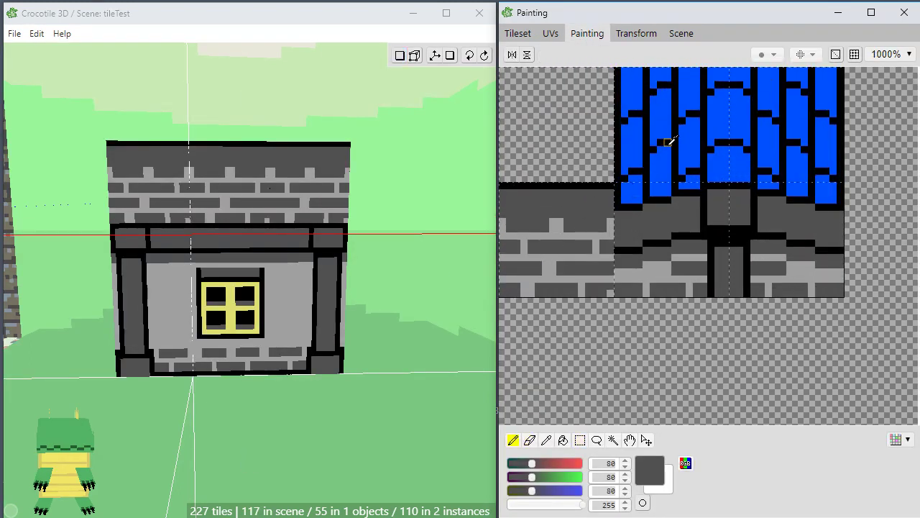
right_click(668, 143)
right_click(666, 157)
left_click(653, 150)
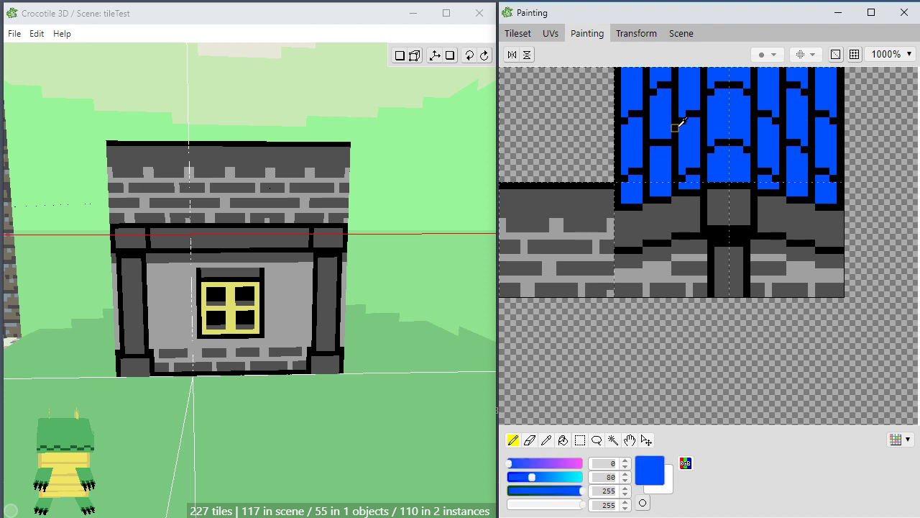
right_click(687, 114)
left_click(682, 113)
left_click(689, 122, "alt")
right_click(662, 85)
left_click(653, 85)
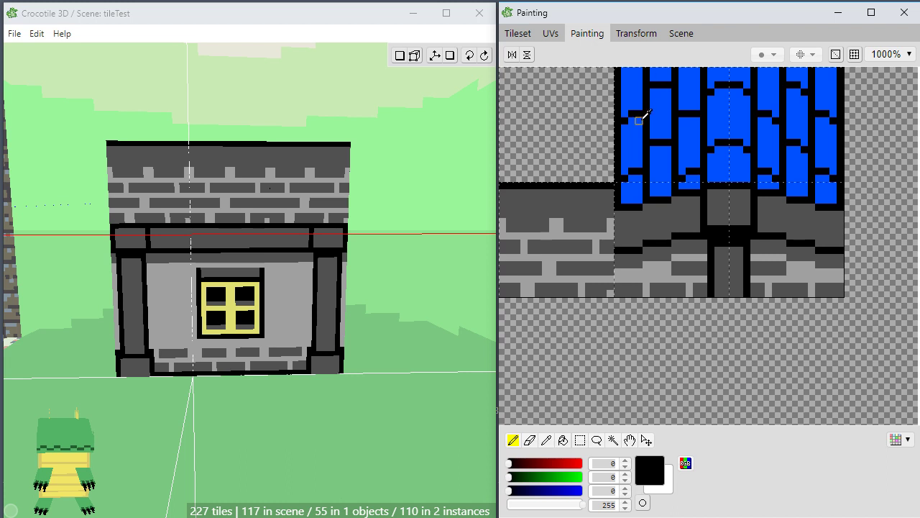
left_click(623, 122, "alt")
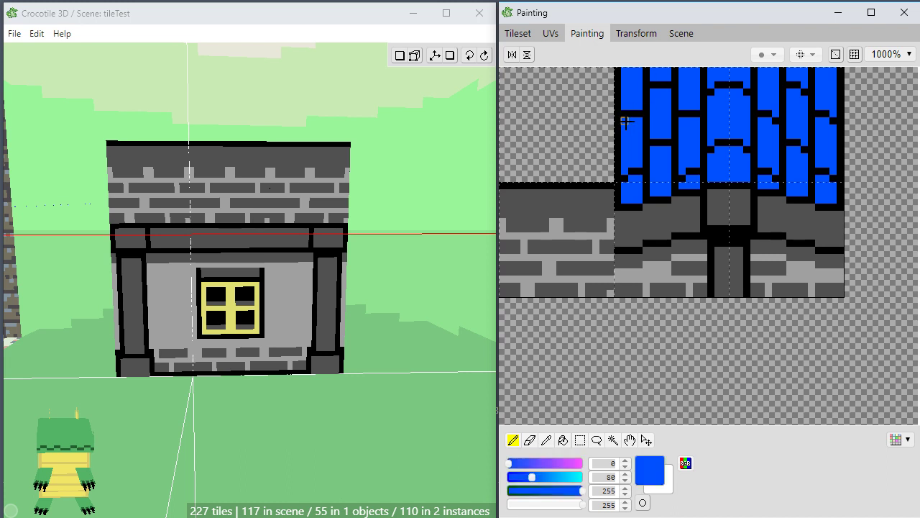
Straighten the lower shingle lines of the left roof columns and the left half of the wide middle column's lines.
left_click(631, 170, "alt")
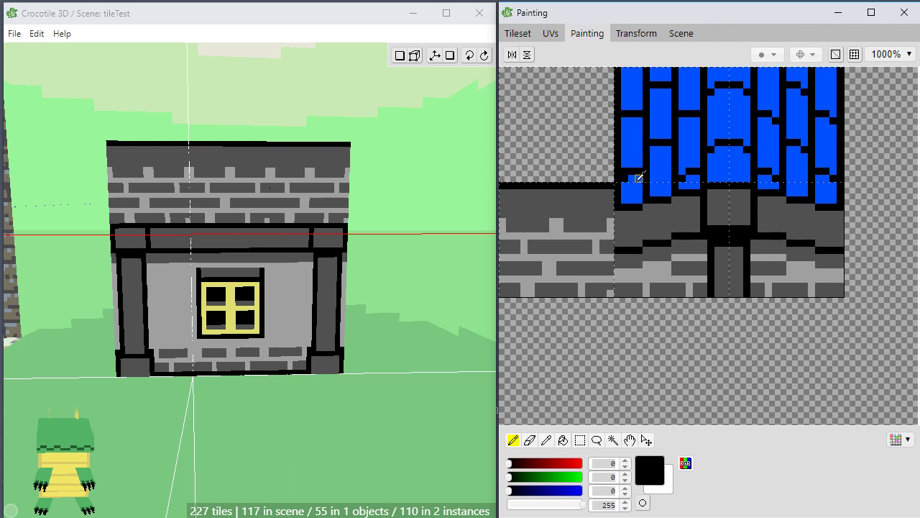
left_click(639, 176, "alt")
left_click(690, 171, "alt")
left_click(692, 178, "alt")
left_click(712, 148, "alt")
left_click(711, 142)
left_click(716, 121, "alt")
left_click(712, 91, "alt")
left_click(712, 85)
left_click(712, 101, "alt")
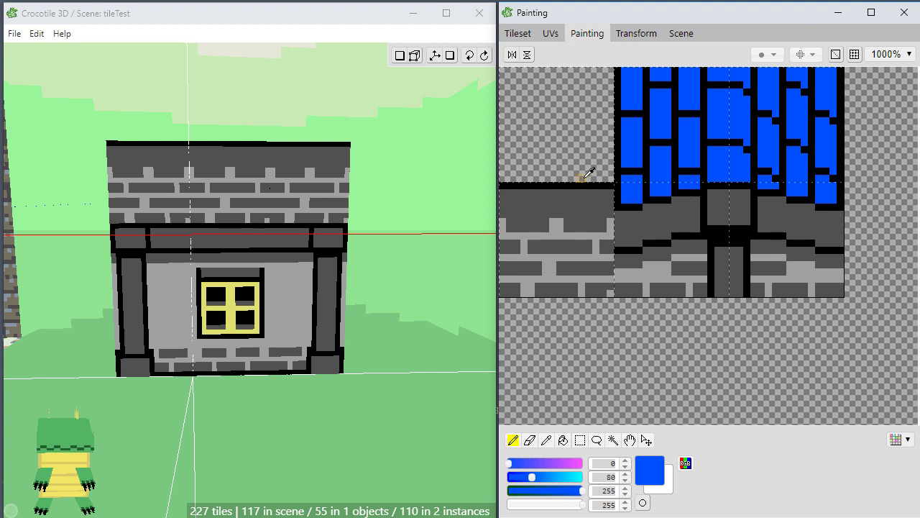
Enlarge the tileset selection to a 5 × 3 tile block around the roof and open it for painting.
right_click(697, 202)
key("space")
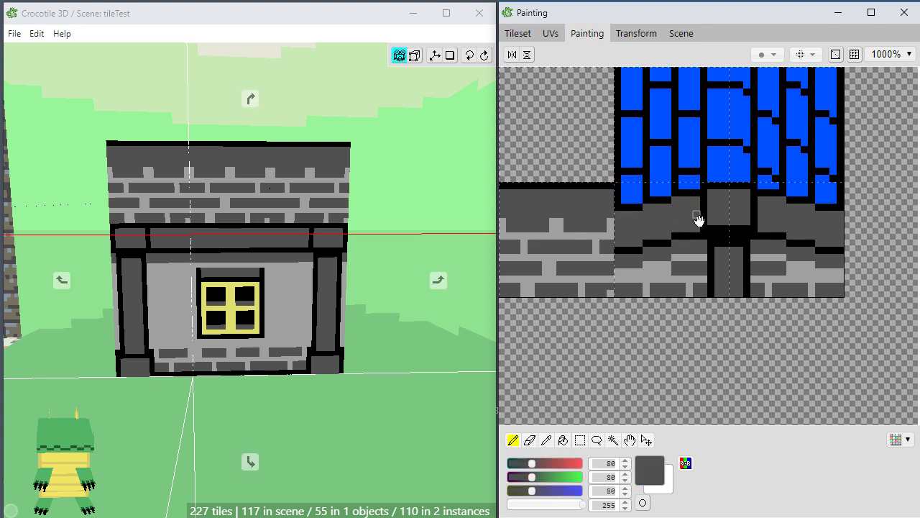
left_click(517, 34)
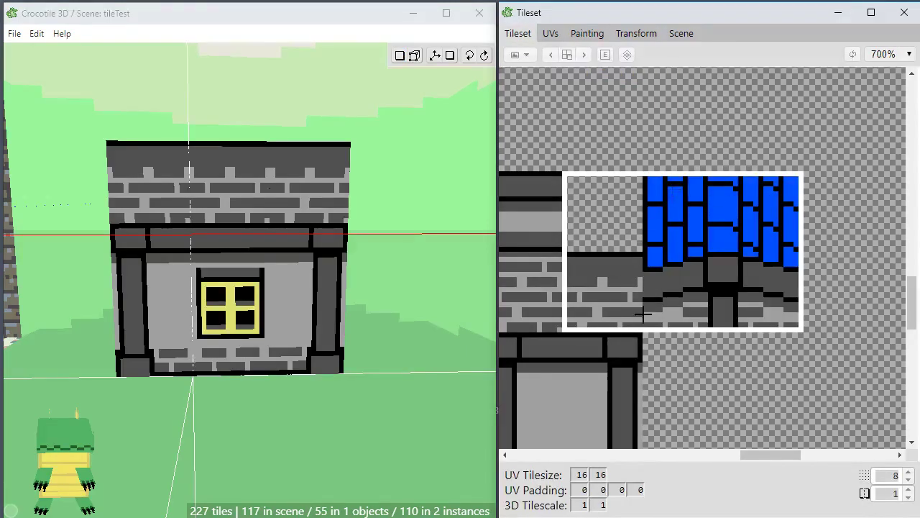
scroll(637, 284, "down", 2)
key("space")
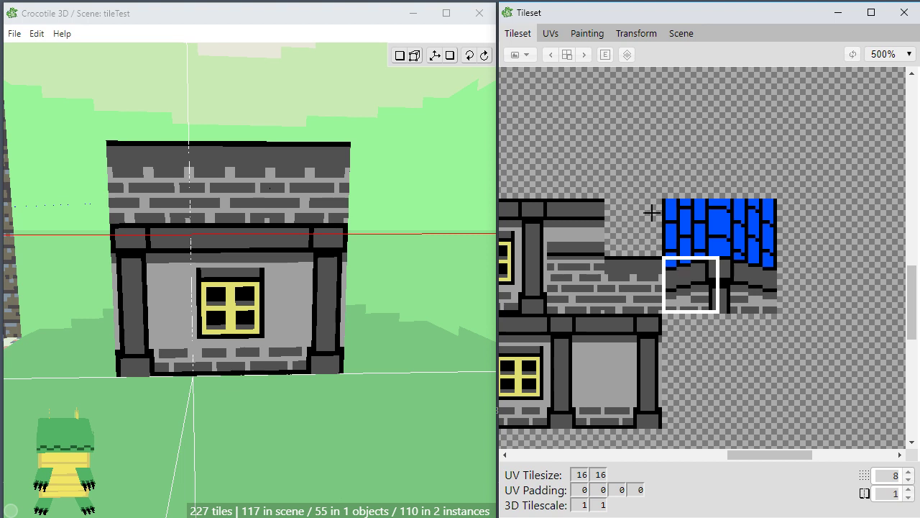
left_click_drag(651, 213, 724, 264)
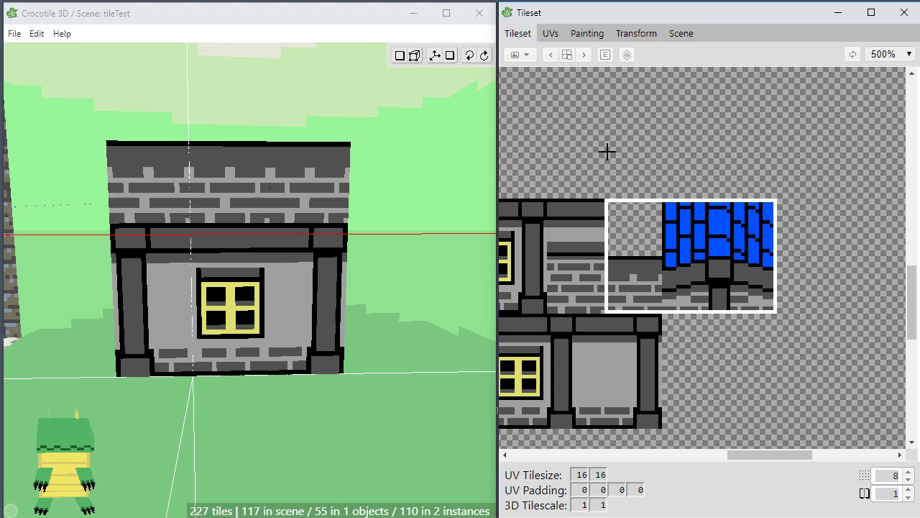
left_click_drag(570, 212, 803, 335)
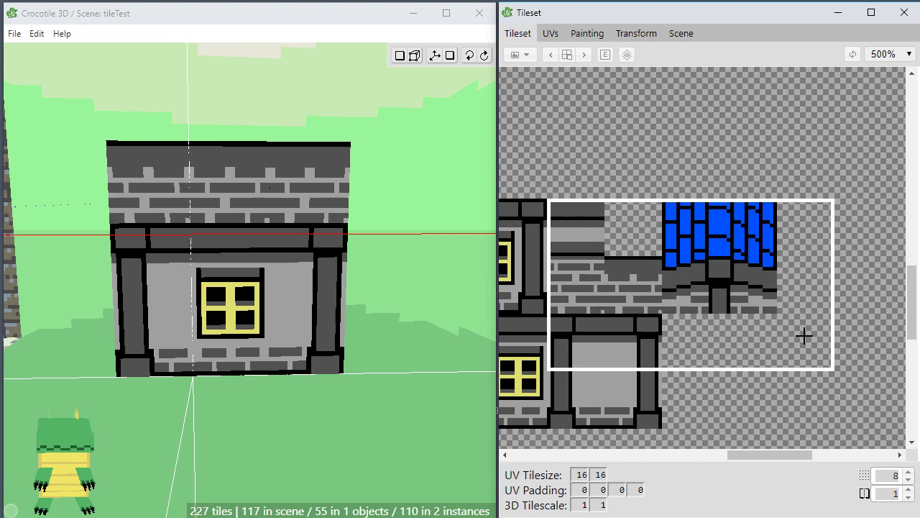
left_click(587, 33)
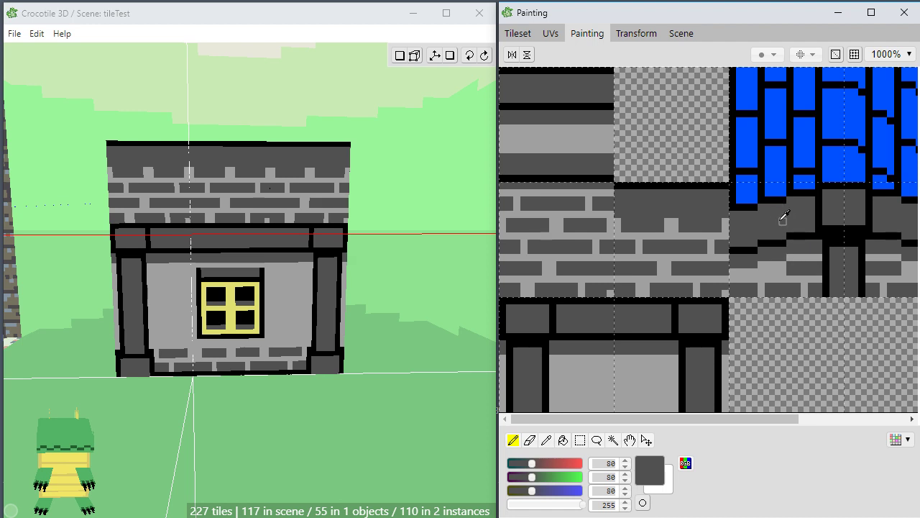
Redraw the roof's left lower edge as a straight black line along the tile boundary and fill below it with dark grey.
left_click(789, 193, "alt")
left_click_drag(812, 186, 804, 186)
left_click_drag(783, 186, 740, 186)
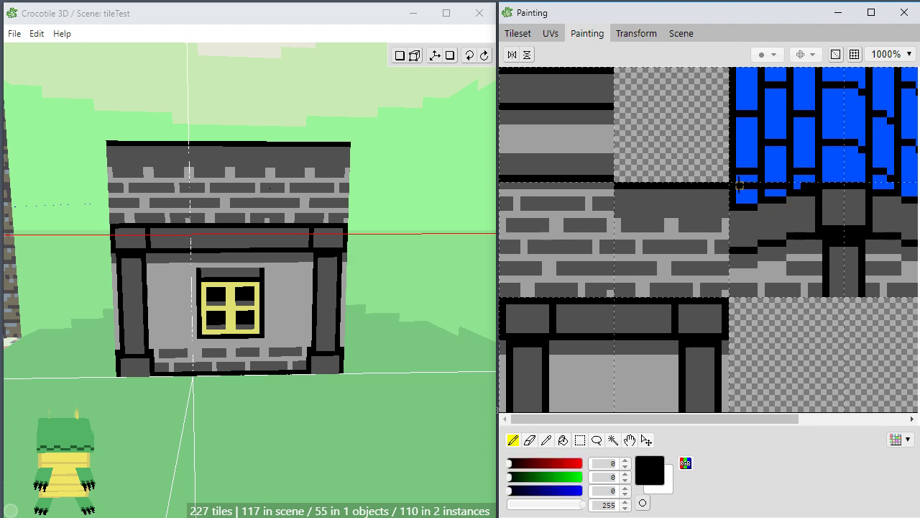
left_click(797, 185)
left_click(803, 208, "alt")
mouse_move(812, 192)
left_mouse_down()
mouse_move(733, 198)
mouse_move(733, 206)
mouse_move(756, 207)
left_mouse_up()
key("space")
left_click_drag(817, 236, 713, 249)
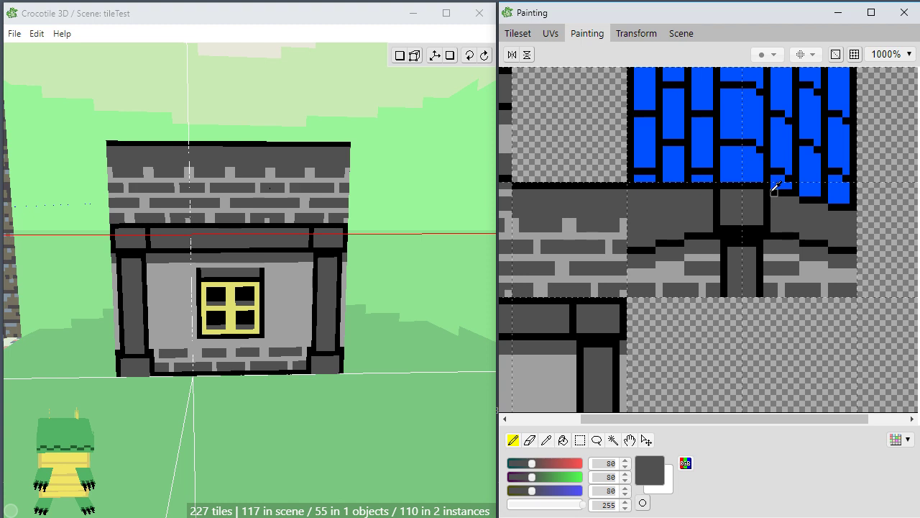
Redraw the roof's right lower edge as a straight black line and paint the leftover blue below it dark grey.
left_click(768, 186, "alt")
left_click(774, 186)
left_click_drag(775, 186, 852, 185)
left_click(847, 207, "alt")
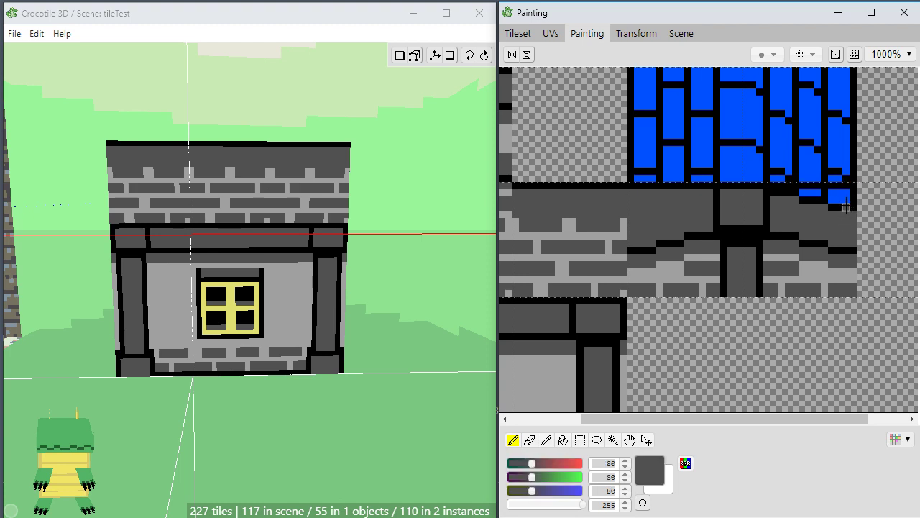
mouse_move(774, 191)
left_mouse_down()
mouse_move(853, 191)
mouse_move(793, 200)
left_mouse_up()
Straighten the beam's lower black line on both sides of the pillar and fill the old slanted line and brick remnants with dark grey.
left_click(765, 235, "alt")
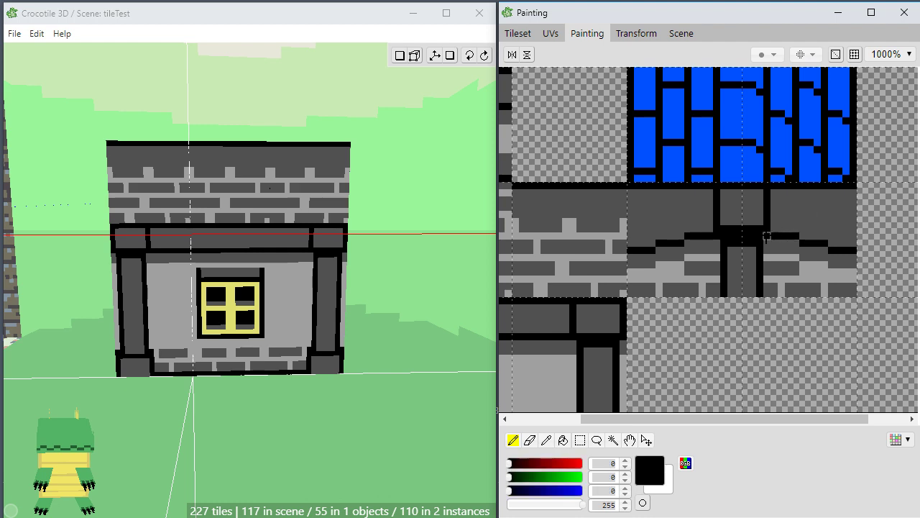
left_click_drag(801, 232, 853, 234)
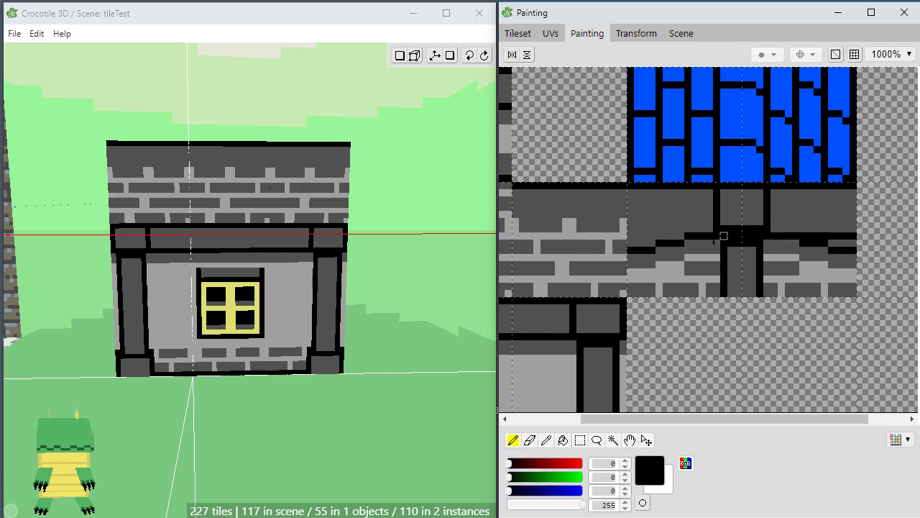
mouse_move(682, 235)
left_mouse_down()
mouse_move(631, 236)
mouse_move(629, 250)
mouse_move(683, 241)
left_mouse_up()
left_click(646, 243, "alt")
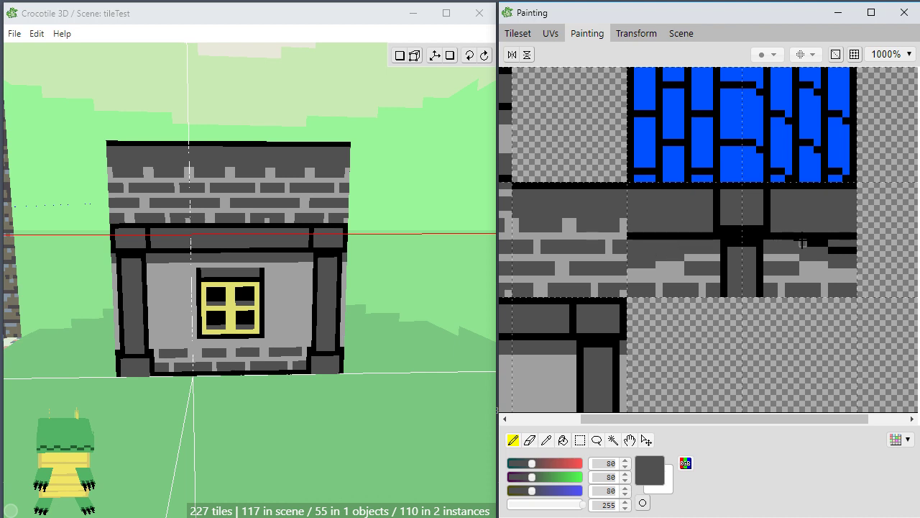
left_click_drag(803, 243, 852, 251)
left_click(804, 264, "alt")
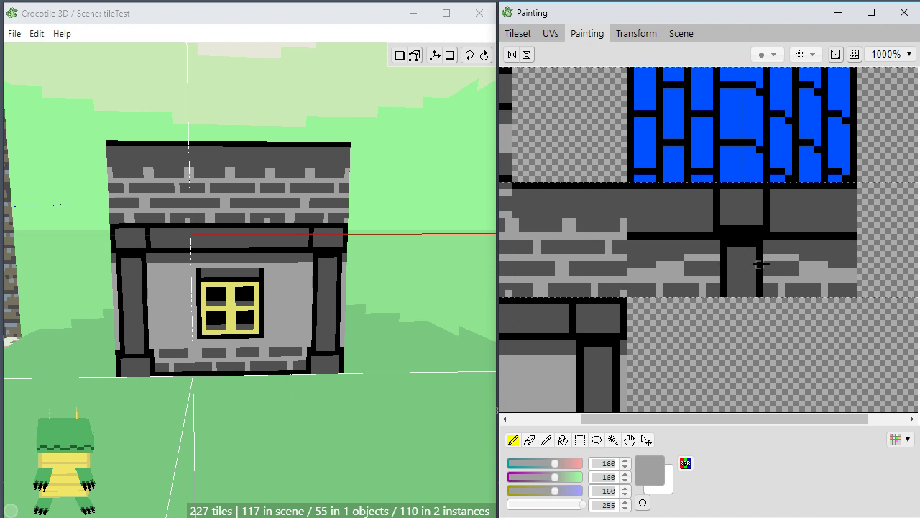
left_click(802, 245, "alt")
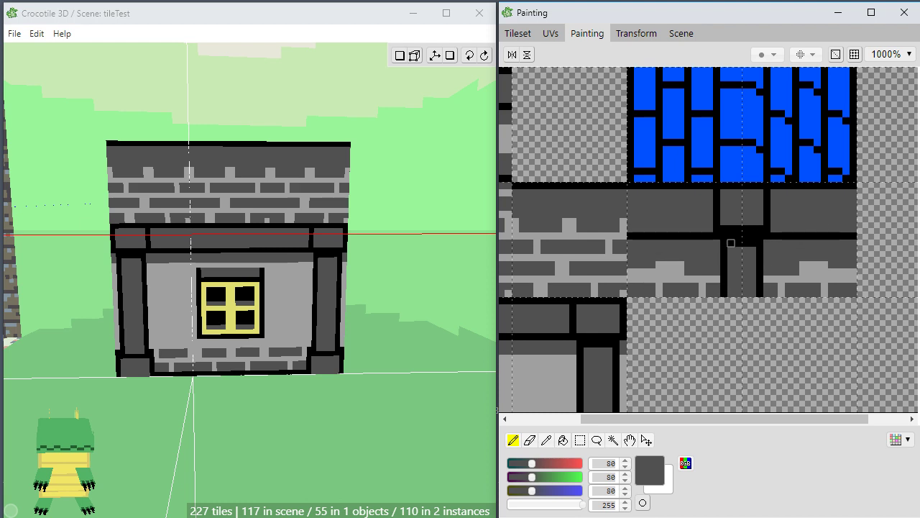
Duplicate the 16 × 16 beam-and-brick tile holding the pillar's right half into the empty tile directly to its right.
key("space")
left_click_drag(834, 228, 724, 262)
key("m")
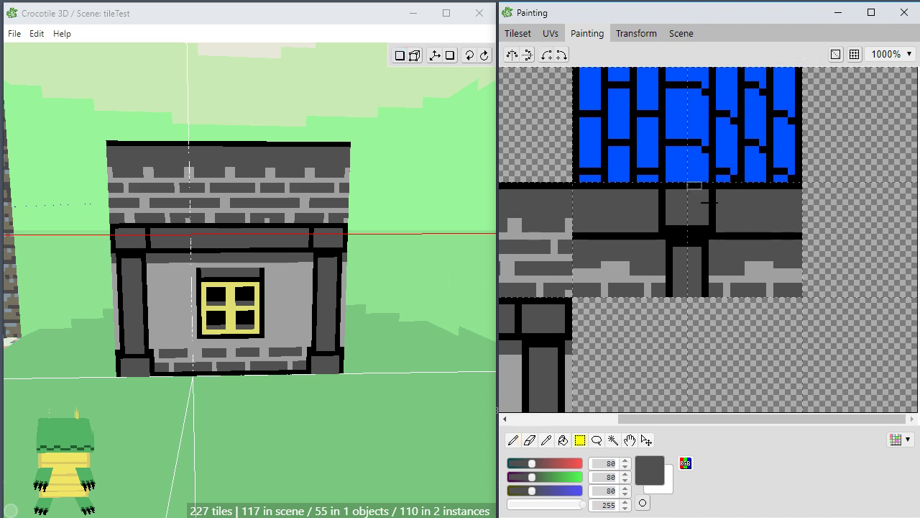
left_click_drag(709, 202, 798, 293)
left_click_drag(743, 269, 870, 274)
left_click(771, 346)
key("ctrl+v")
left_click(809, 359)
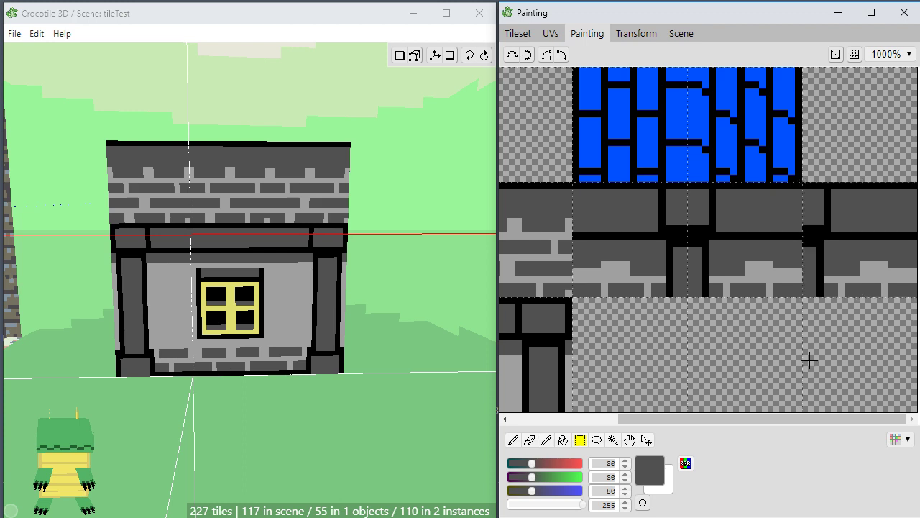
Paint out the pillar remnant in the duplicated tile with dark grey and continue the beam line and brick pattern across it.
key("b")
mouse_move(828, 229)
left_mouse_down()
mouse_move(802, 228)
mouse_move(826, 209)
mouse_move(827, 191)
left_mouse_up()
mouse_move(821, 243)
left_mouse_down()
mouse_move(808, 243)
mouse_move(819, 247)
mouse_move(807, 277)
mouse_move(819, 279)
mouse_move(815, 294)
left_mouse_up()
left_click(831, 275, "alt")
left_click(813, 290, "alt")
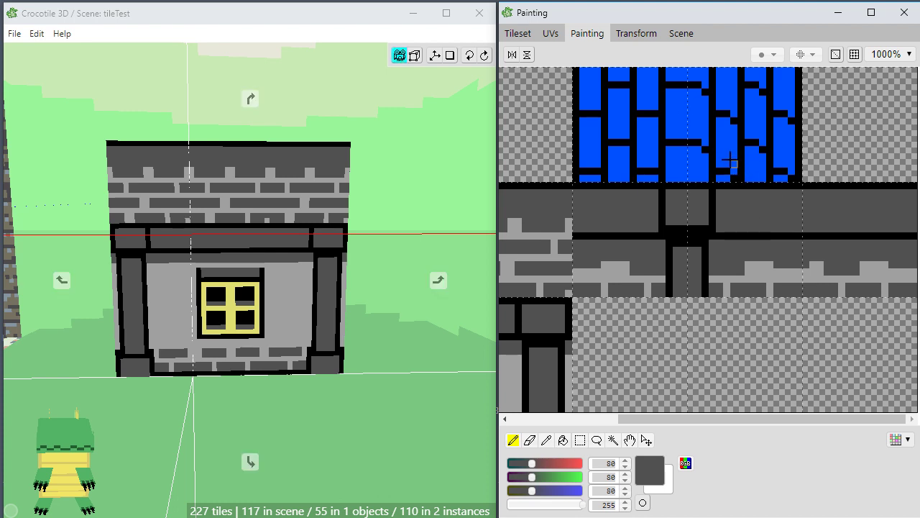
Copy the left roof tile over the slanted one beside it and place a horizontally mirrored copy as the row's right end.
key("m")
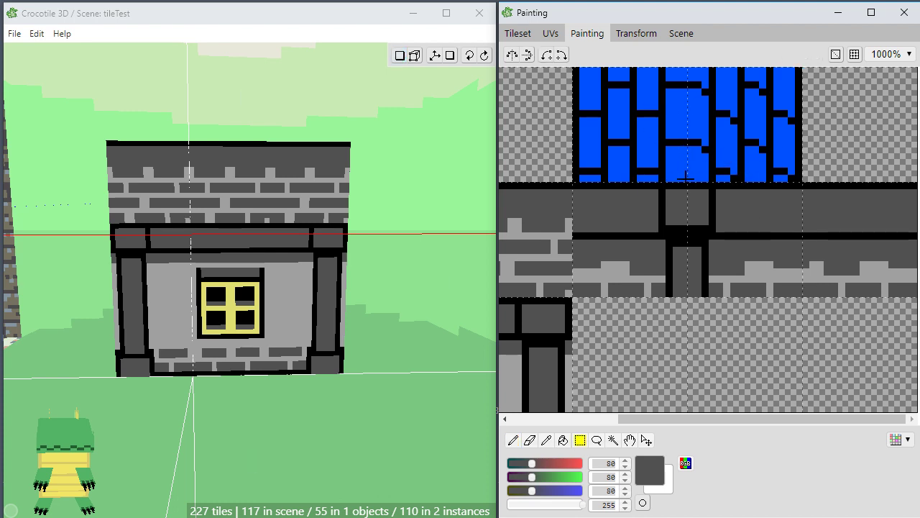
left_click_drag(685, 178, 576, 71)
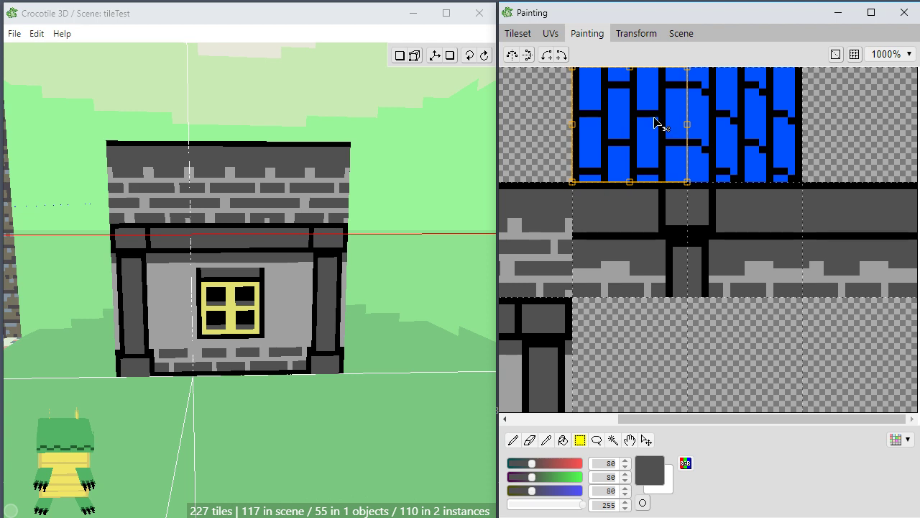
left_click_drag(632, 142, 756, 147, "ctrl+alt")
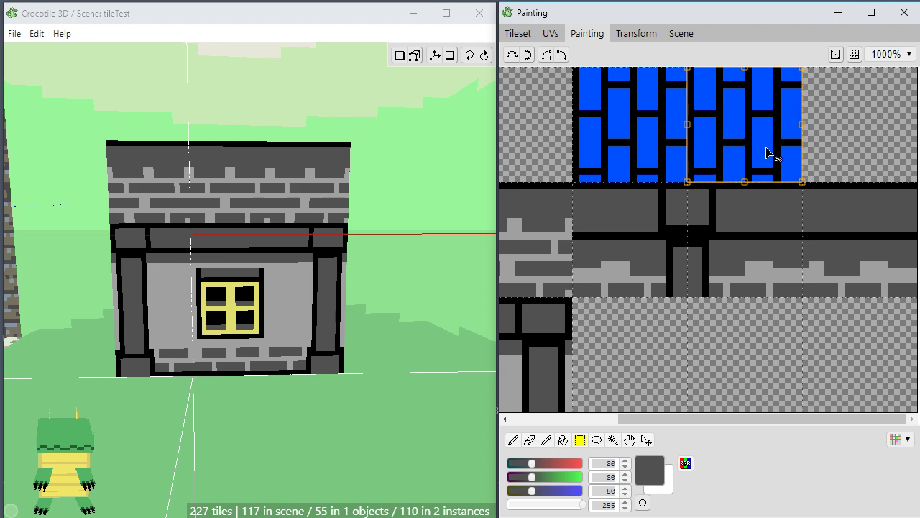
left_click(511, 55)
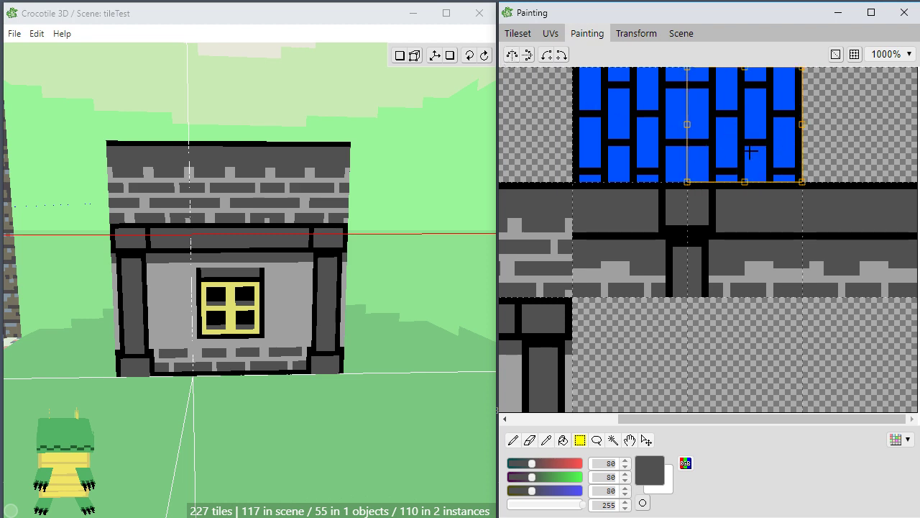
left_click_drag(750, 153, 867, 156)
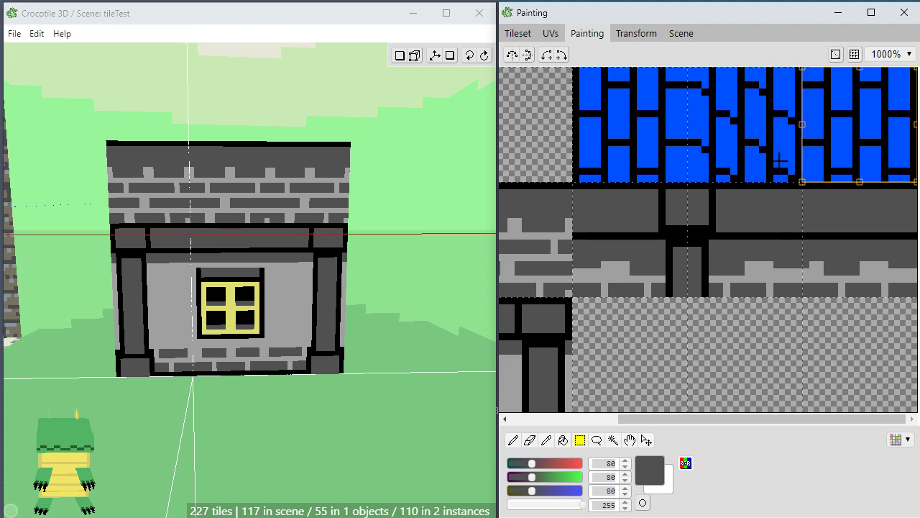
left_click(774, 154)
key("ctrl+v")
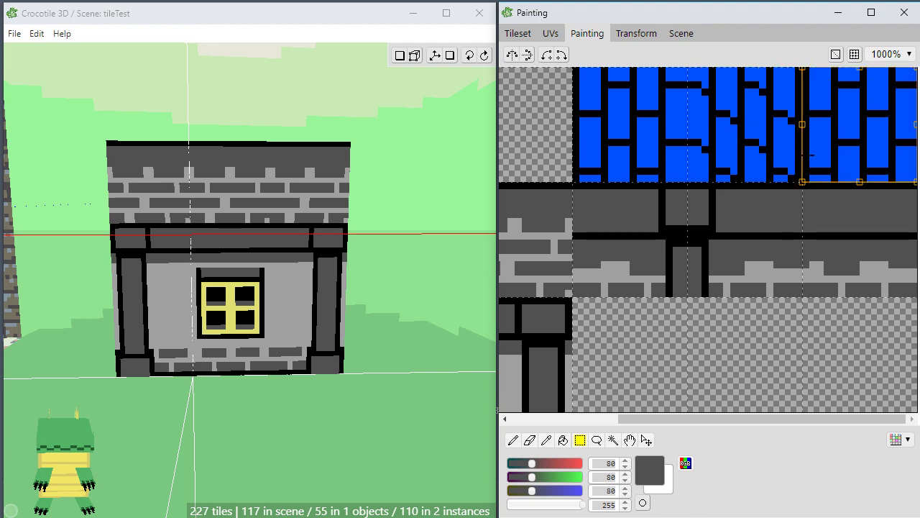
left_click_drag(838, 135, 721, 136)
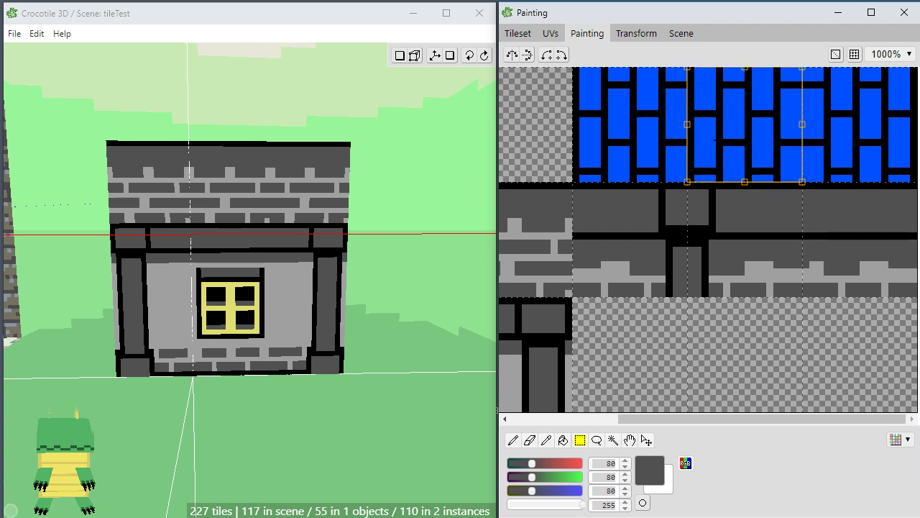
left_click(782, 210)
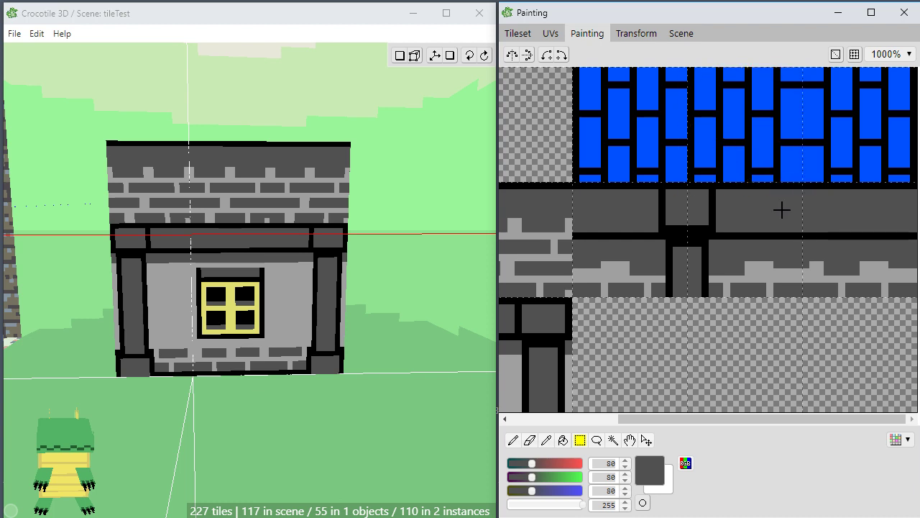
Try to split the wide blue brick at the mirrored roof seam with a vertical black line.
key("e")
key("b")
left_click(705, 142, "alt")
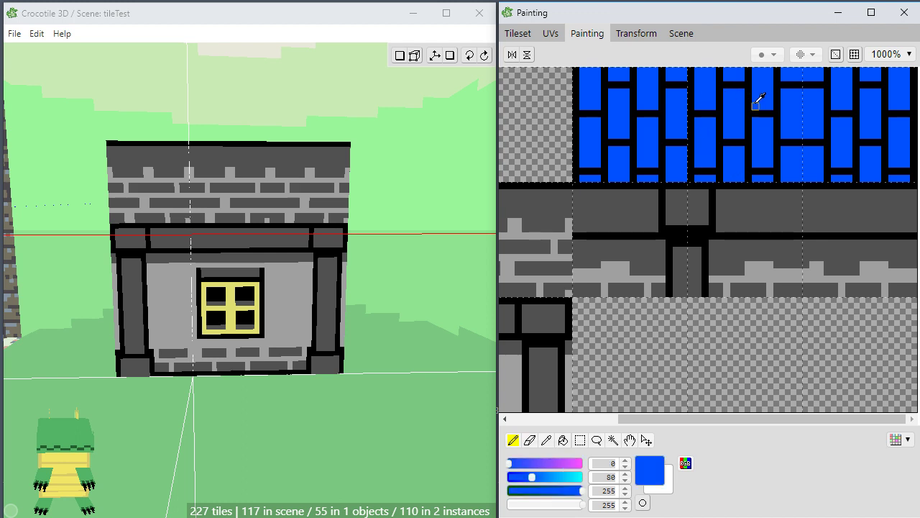
left_click(791, 141, "alt")
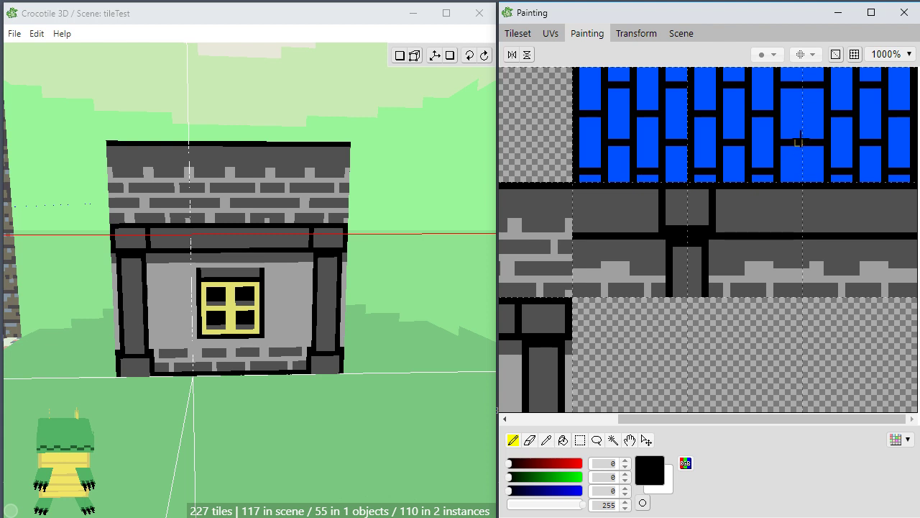
left_click_drag(806, 135, 806, 115)
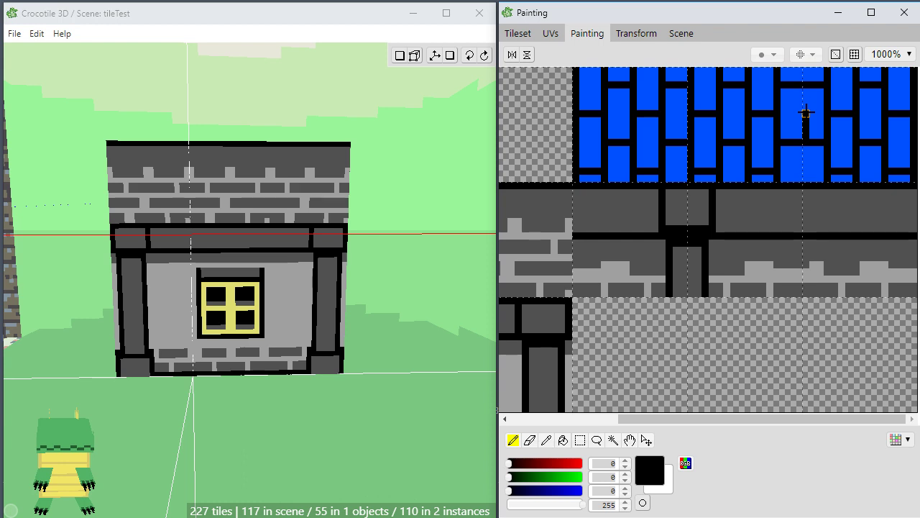
key("ctrl+z")
left_click_drag(799, 176, 799, 122)
key("ctrl+z")
Try to lengthen the roof row by moving the first two roof tiles left and filling the gap with a copy.
key("space")
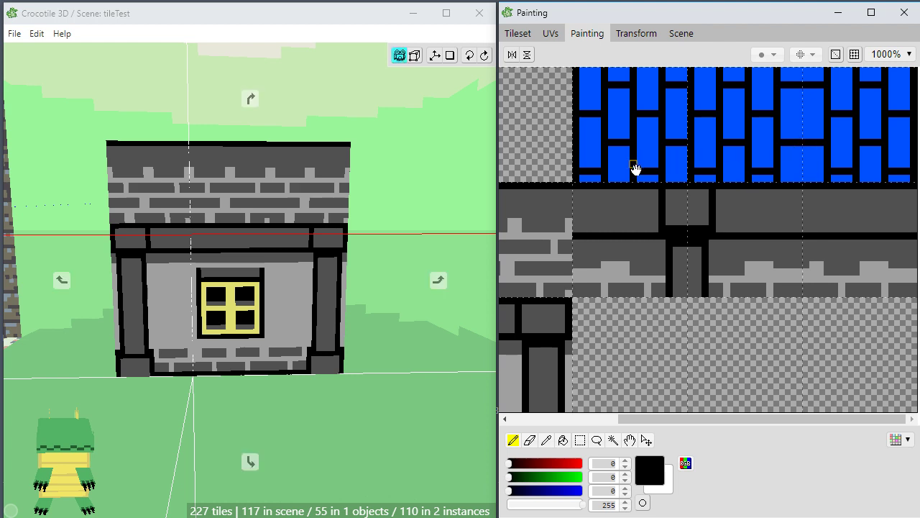
mouse_move(635, 168)
left_mouse_down()
mouse_move(700, 199)
mouse_move(679, 198)
left_mouse_up()
key("m")
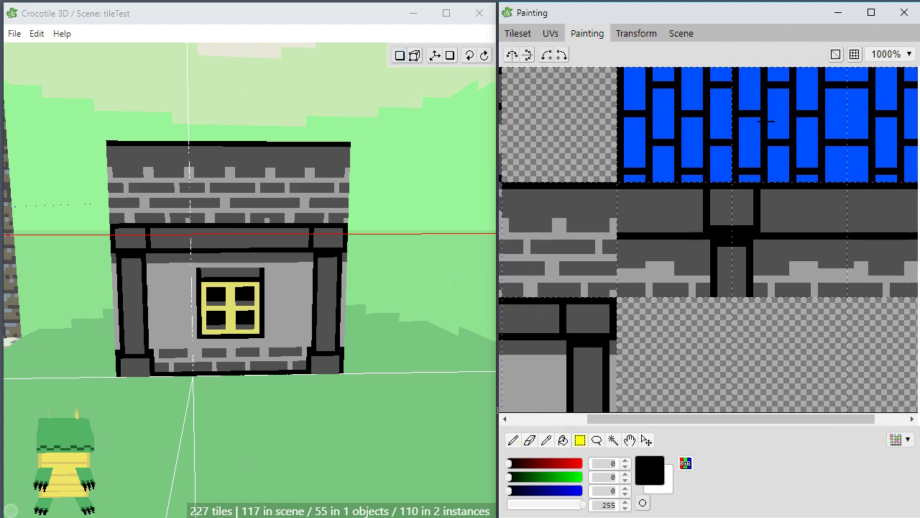
left_click_drag(757, 121, 632, 163)
left_click_drag(701, 151, 609, 144)
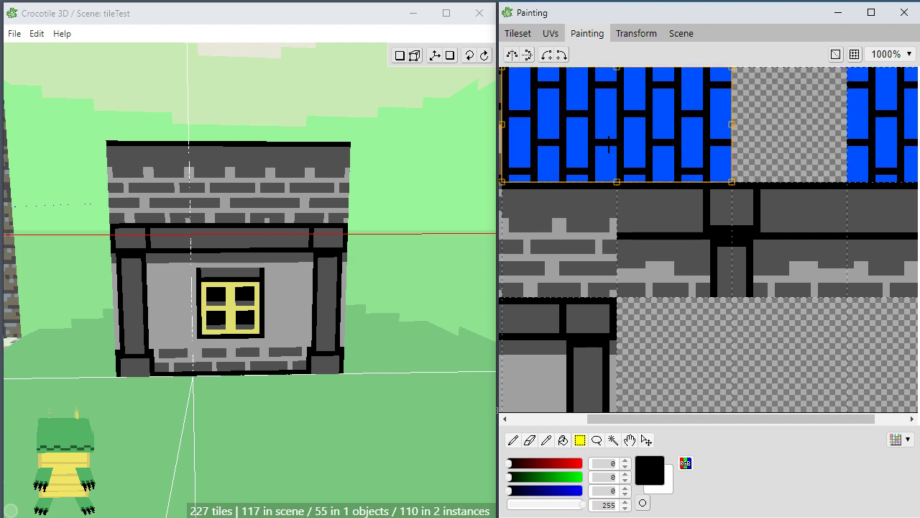
left_click(762, 135)
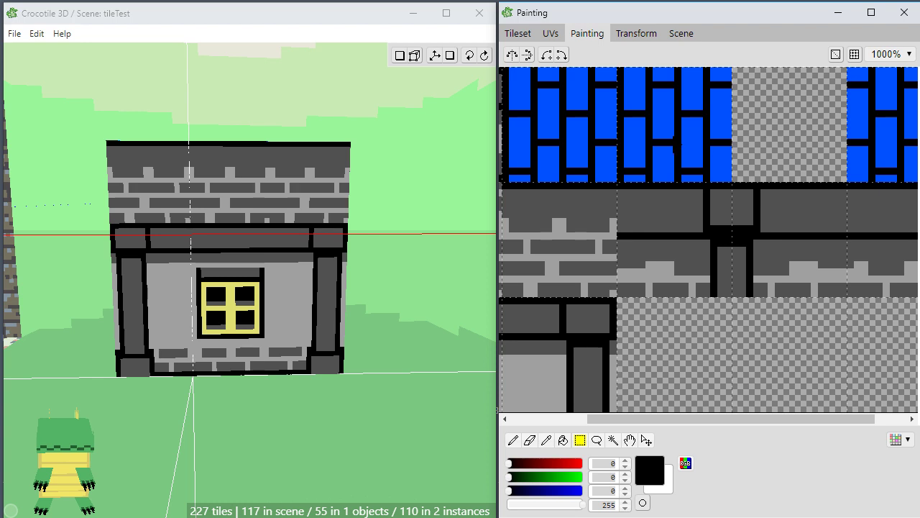
left_click_drag(624, 72, 783, 152)
left_click(761, 227)
key("b")
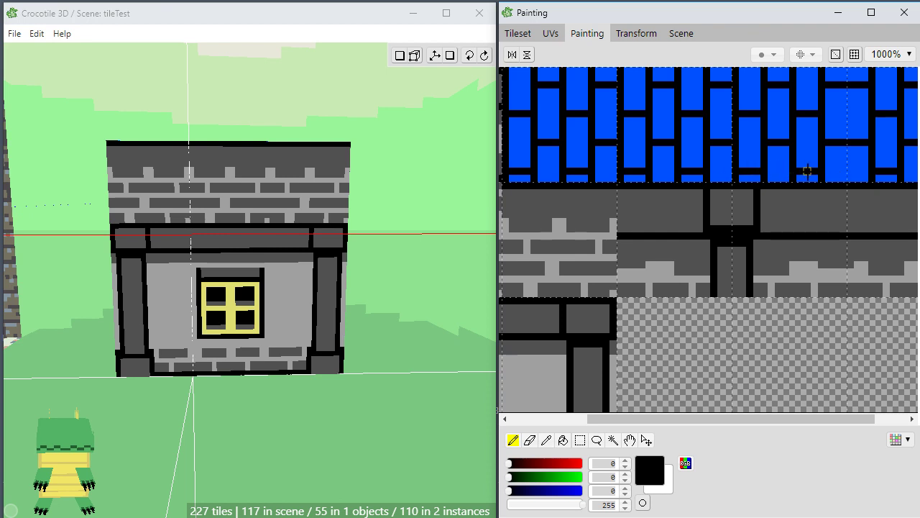
Undo the leftward extension of the roof row.
key("space")
left_click_drag(810, 202, 791, 202)
middle_click_drag(791, 203, 753, 206)
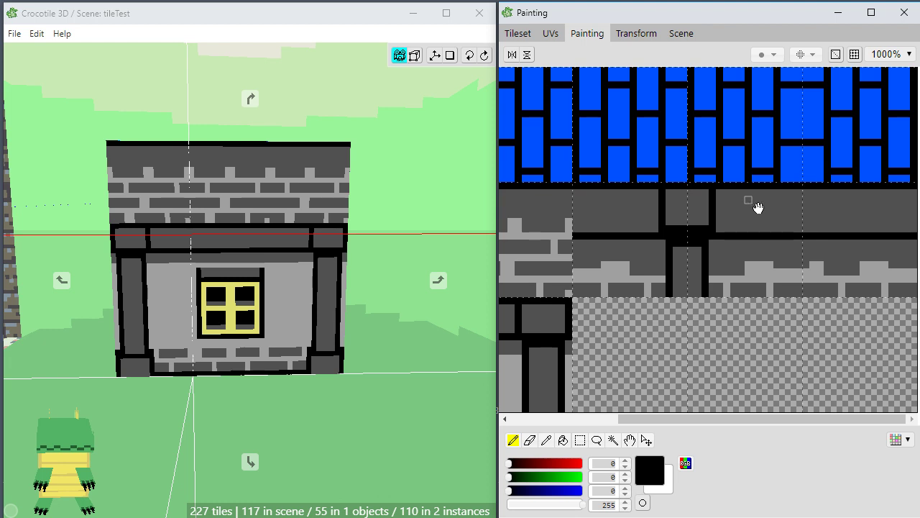
mouse_move(759, 208)
left_mouse_down()
mouse_move(818, 209)
mouse_move(732, 211)
left_mouse_up()
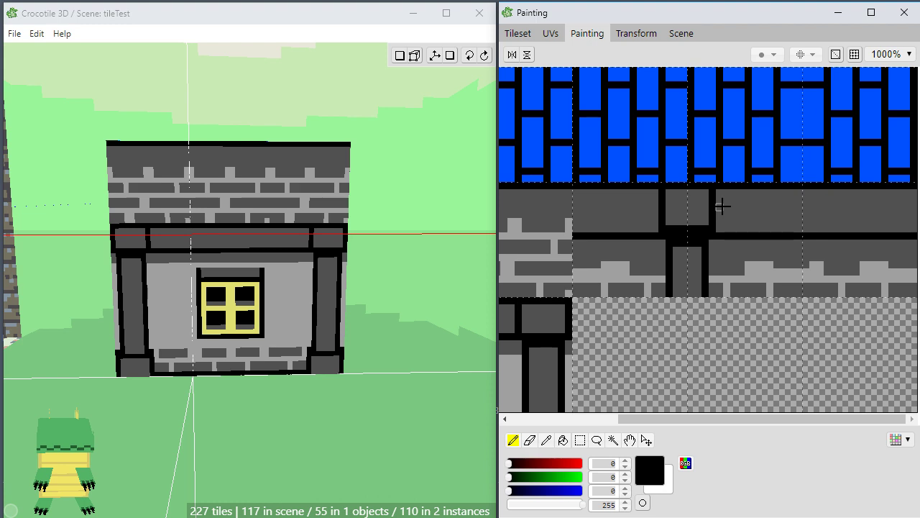
key("ctrl+z")
key("ctrl+z")
key("ctrl+z")
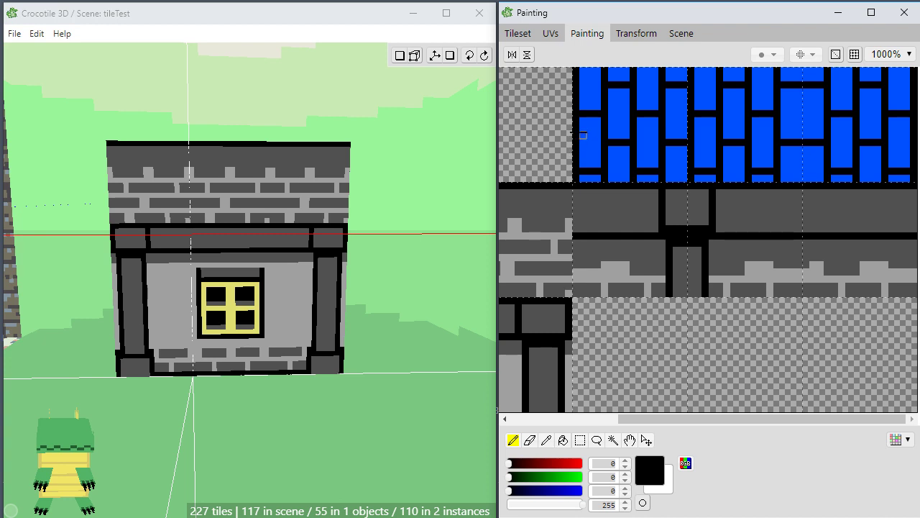
left_click(546, 128)
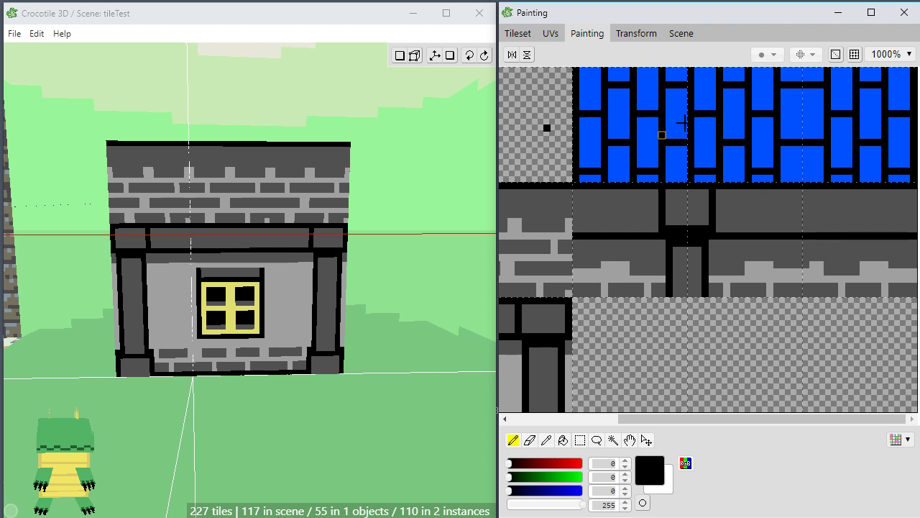
key("e")
left_click(546, 127)
Remove the two right-hand roof tiles above the beam, leaving only the left blue roof tile.
key("m")
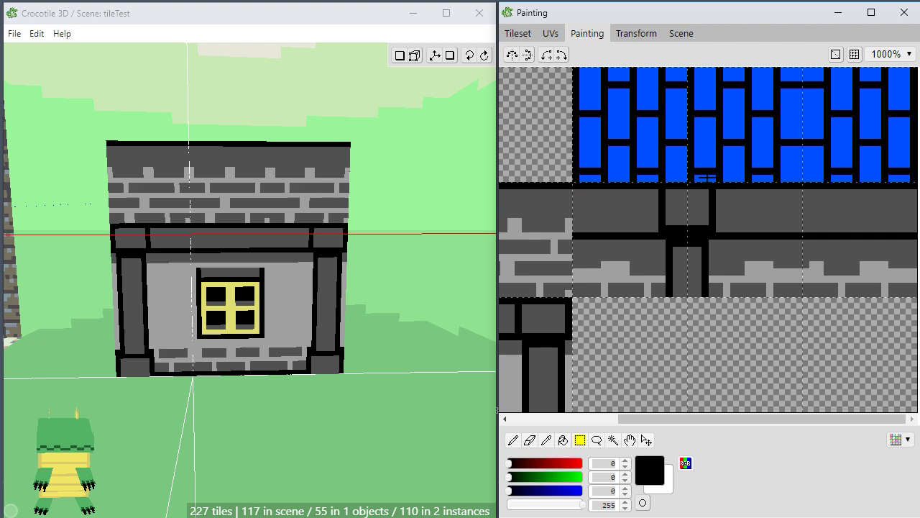
left_click_drag(699, 177, 757, 147)
left_click(716, 98)
left_click_drag(692, 64, 915, 191)
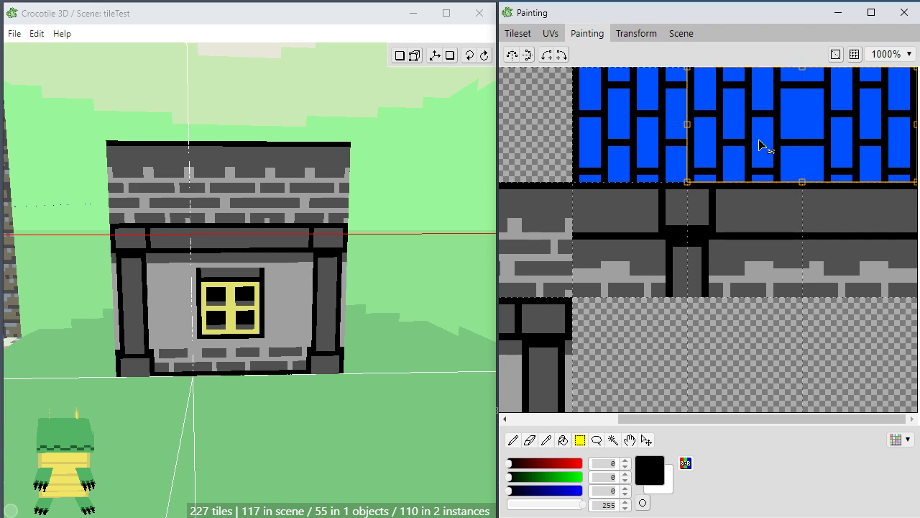
left_click_drag(760, 144, 757, 215)
key("ctrl+z")
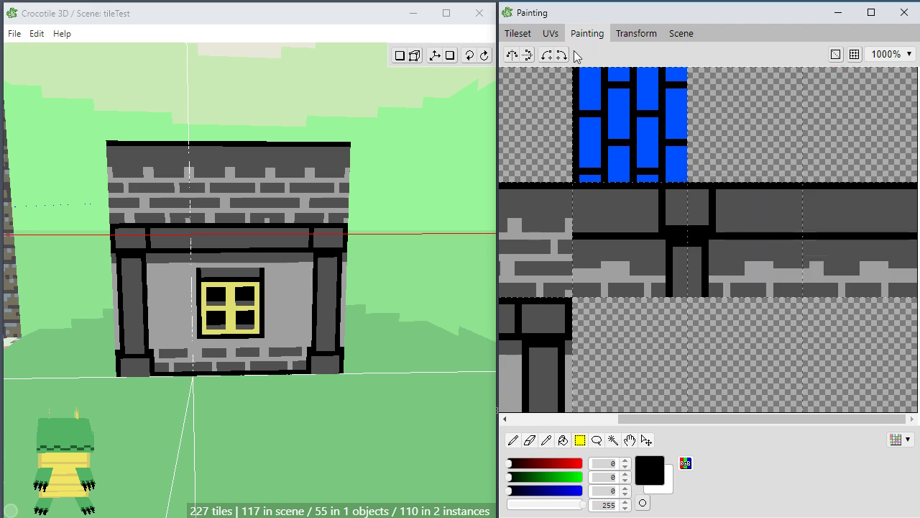
Pick the remaining 16 × 16 blue roof tile in the tileset for placement in the 3D scene.
left_click(551, 34)
left_click(521, 35)
left_click(671, 181)
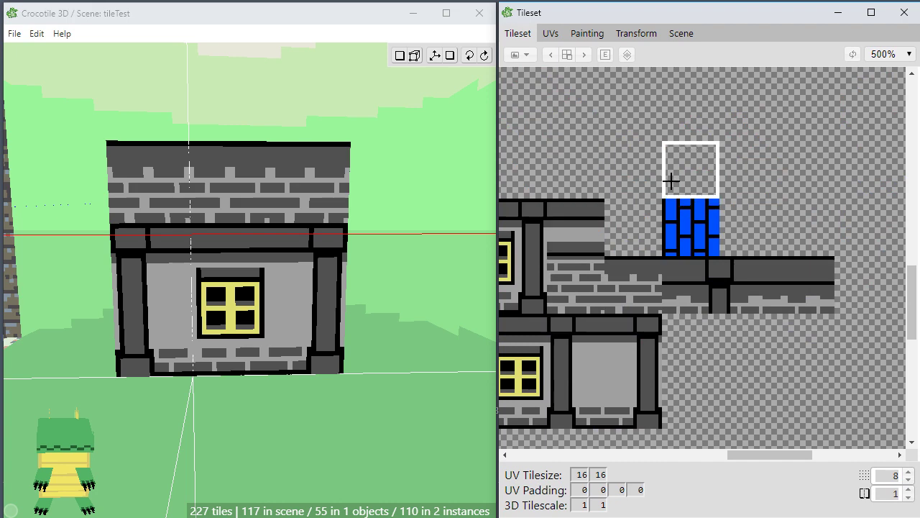
left_click(671, 240)
key("space")
left_click(243, 97)
key("space")
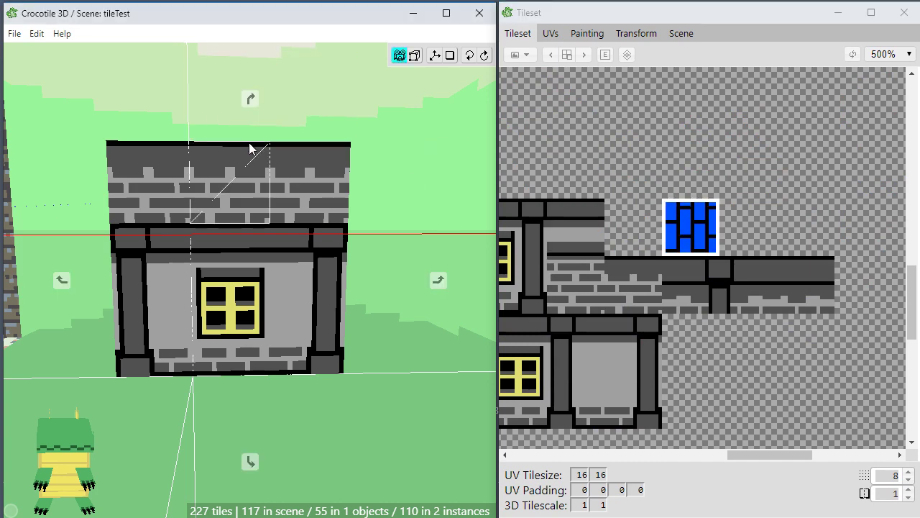
Select the second vertex from the left on the house wall's upper edge in edit mode, viewing the wall from above.
key("space")
left_click_drag(256, 102, 253, 173)
right_click_drag(253, 173, 299, 222)
key("Tab")
left_click(212, 161)
left_click(213, 162)
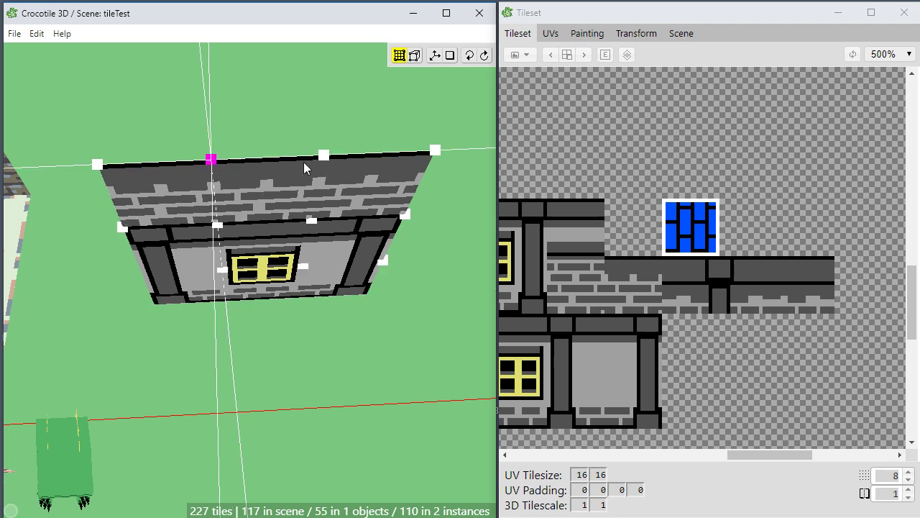
key("space")
left_click_drag(304, 168, 300, 115)
left_click_drag(312, 224, 312, 208)
key("space")
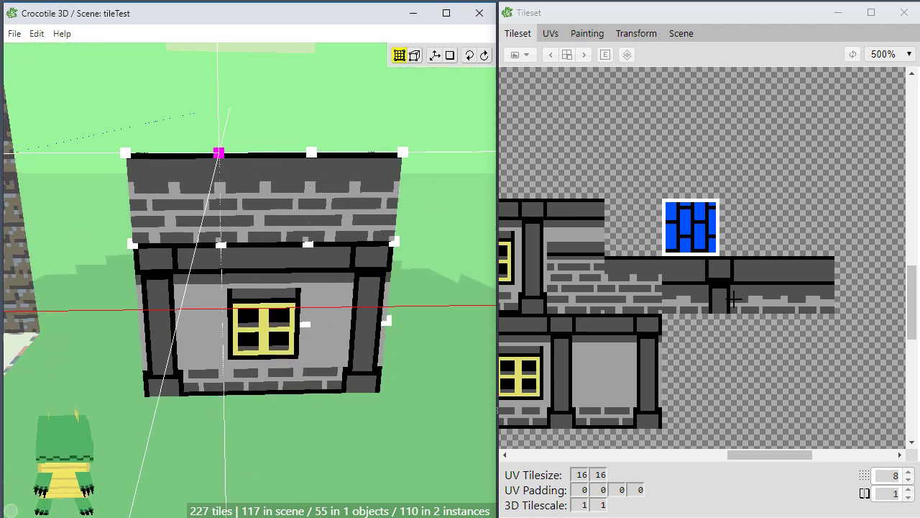
key("space")
left_click_drag(292, 164, 281, 212)
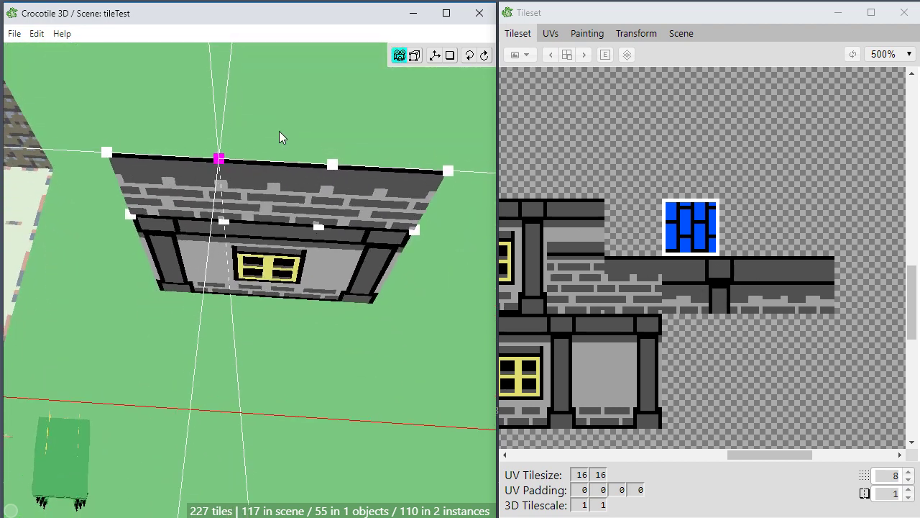
Return to tile drawing and lay a flat roof of 3 × 2 blue tiles behind the wall's upper edge.
key("Tab")
key("space")
mouse_move(245, 116)
left_mouse_down()
mouse_move(276, 122)
mouse_move(187, 139)
left_mouse_up()
key("space")
key("space")
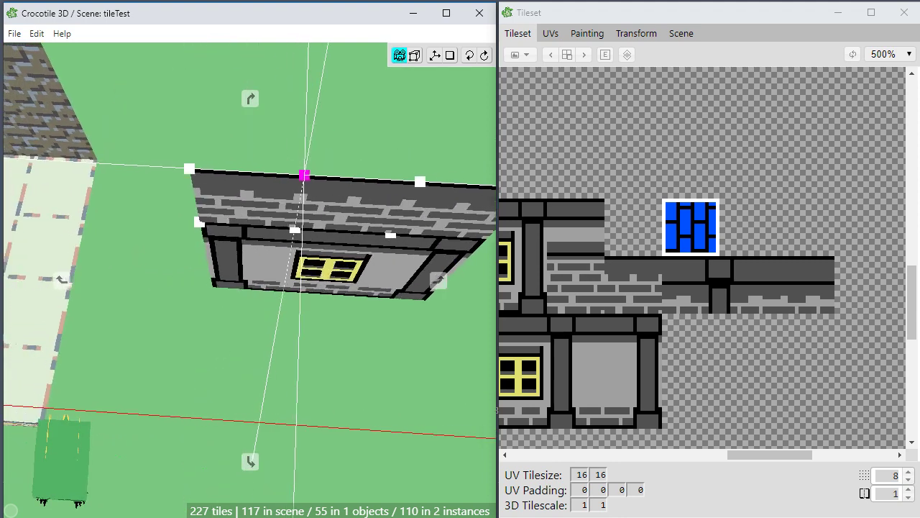
key("space")
left_click(227, 128)
left_click(242, 78)
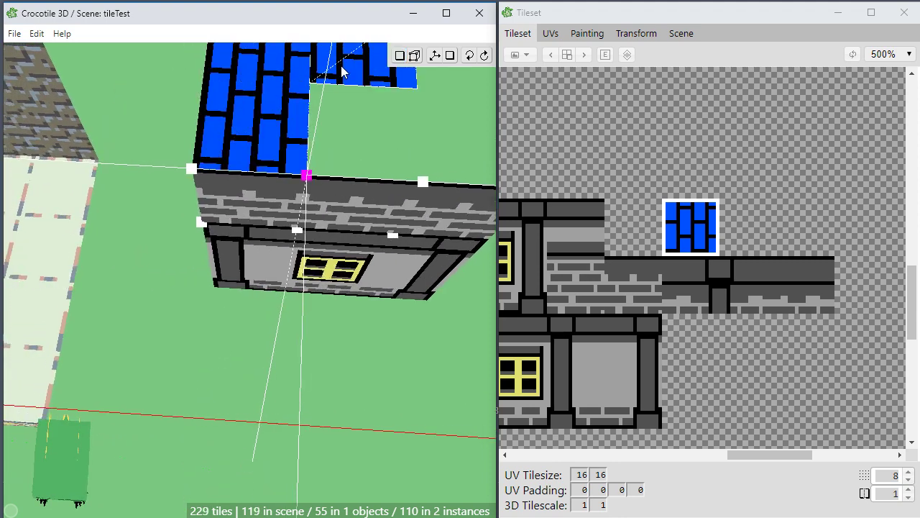
left_click(343, 70)
left_click(349, 116)
left_click(437, 105)
left_click(433, 87)
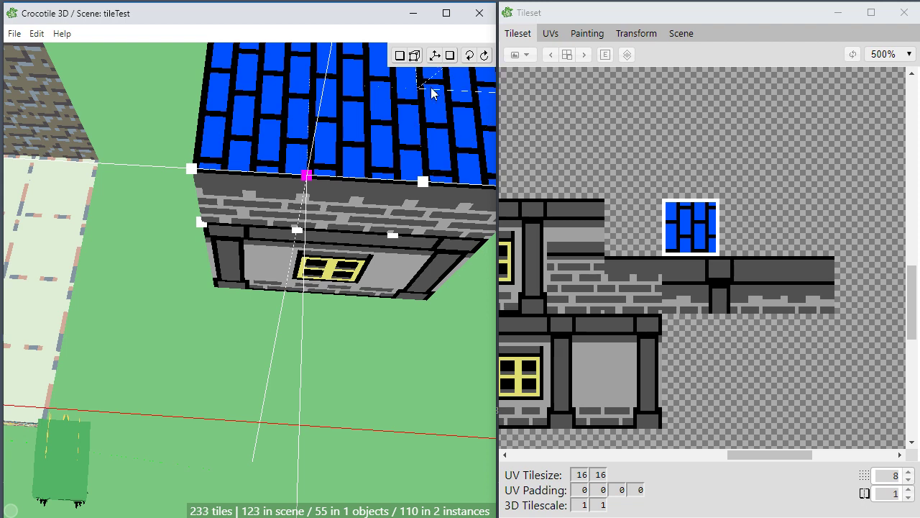
key("space")
scroll(400, 128, "down", 3)
mouse_move(327, 255)
left_mouse_down()
mouse_move(351, 234)
mouse_move(325, 272)
left_mouse_up()
key("space")
key("space")
right_click_drag(323, 226, 293, 287)
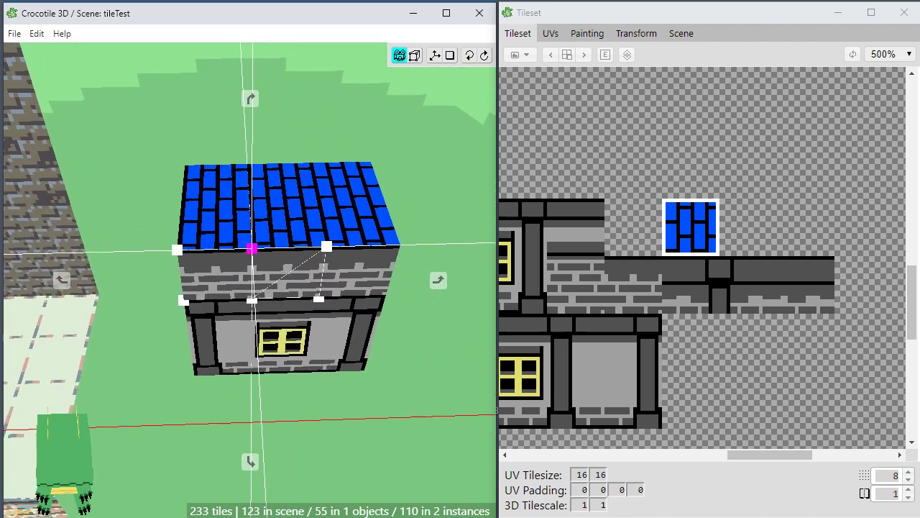
In edit mode, select all six blue roof tiles and place the crosshair on the front wall's upper-left corner.
key("space")
key("Tab")
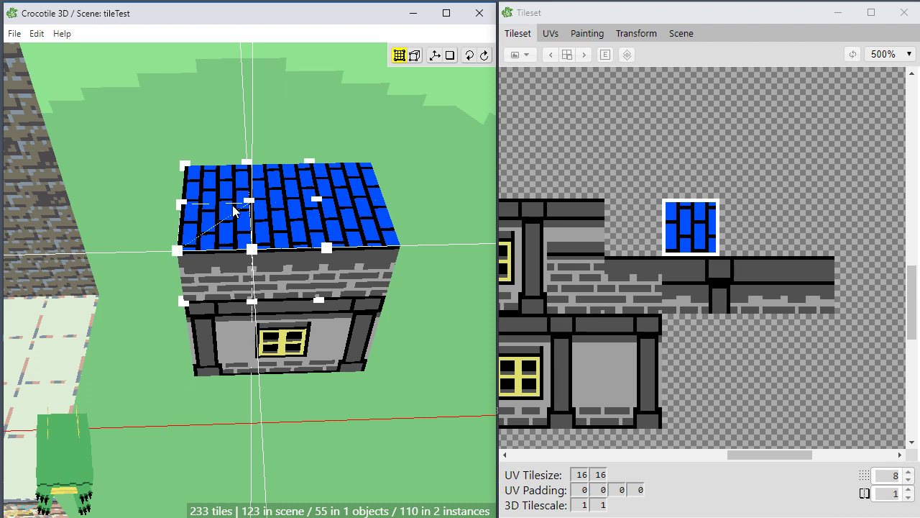
left_click(225, 232)
left_click(240, 189)
left_click(283, 185)
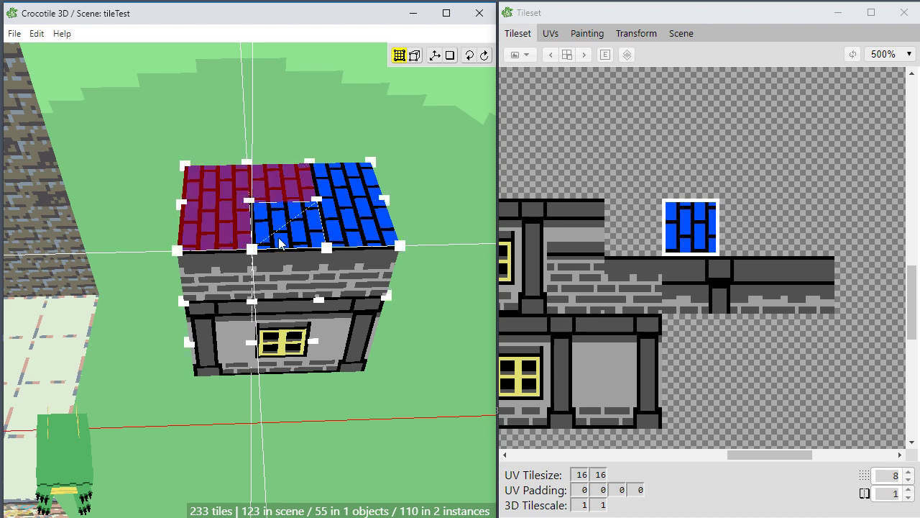
left_click(282, 236)
left_click(346, 228)
left_click(358, 179)
right_click(178, 250)
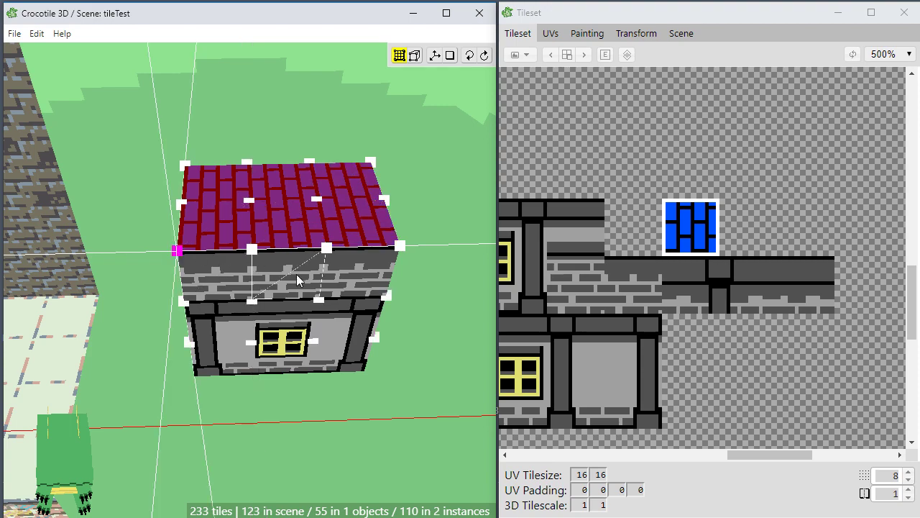
Try to rotate the six selected roof tiles by 0, 0, 30 about the crosshair.
key("space")
left_click_drag(296, 274, 296, 215)
mouse_move(308, 319)
left_mouse_down()
mouse_move(309, 342)
mouse_move(308, 321)
left_mouse_up()
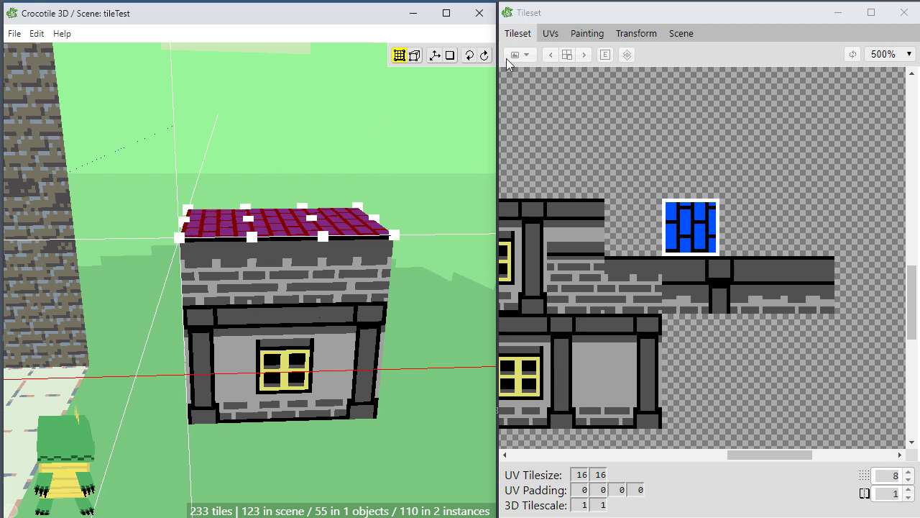
left_click(579, 34)
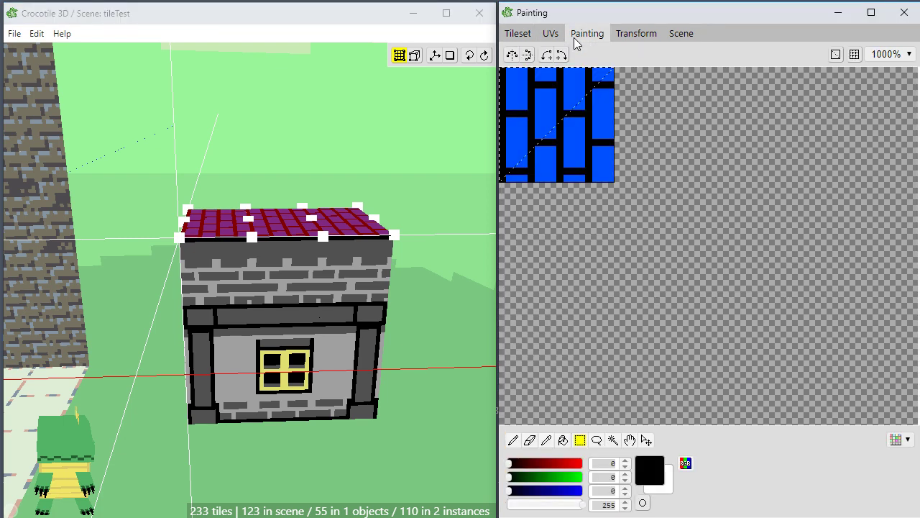
left_click(627, 38)
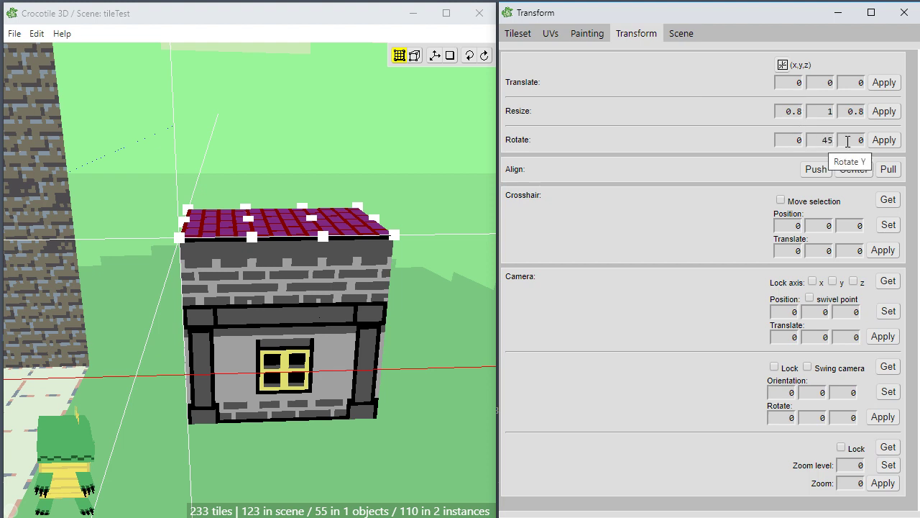
double_click(822, 141)
type("0")
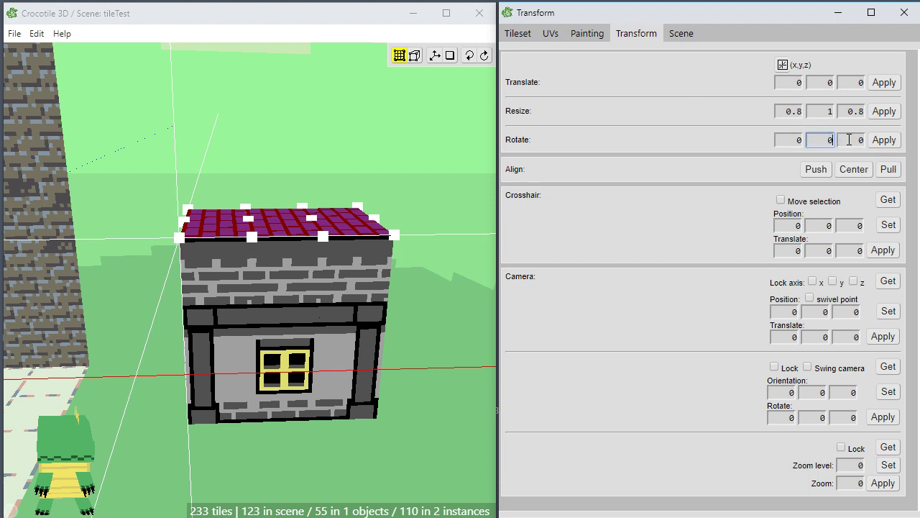
double_click(852, 140)
type("0")
left_click(882, 141)
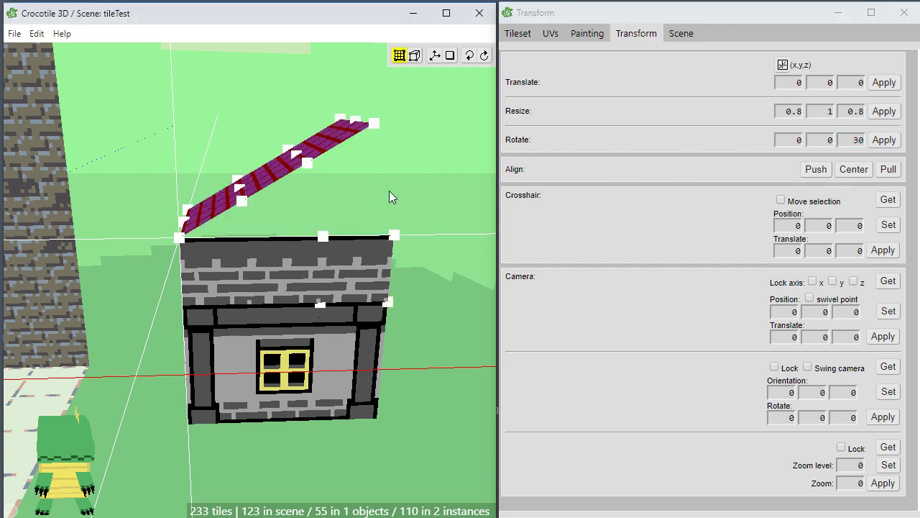
Undo the 30-degree rotation of the roof tiles.
key("space")
mouse_move(374, 192)
left_mouse_down()
mouse_move(338, 173)
mouse_move(387, 205)
mouse_move(377, 193)
left_mouse_up()
key("space")
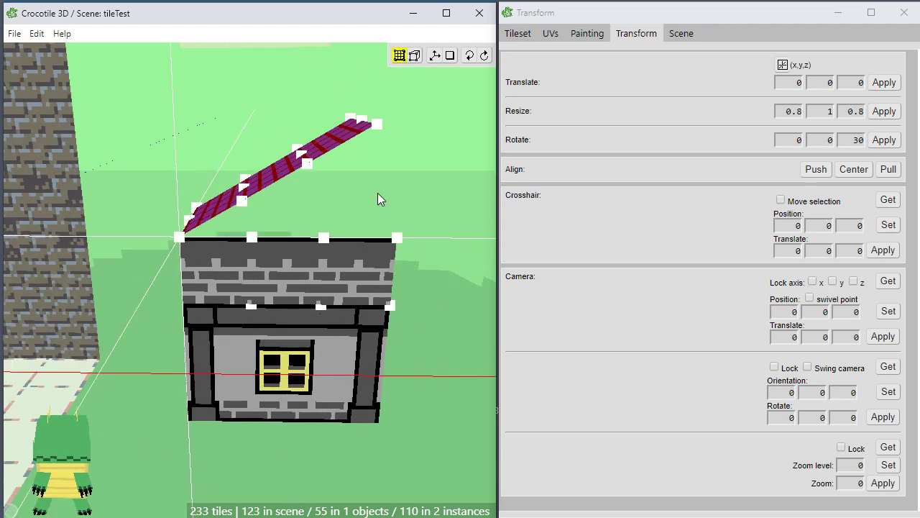
left_click(377, 193)
key("ctrl+z")
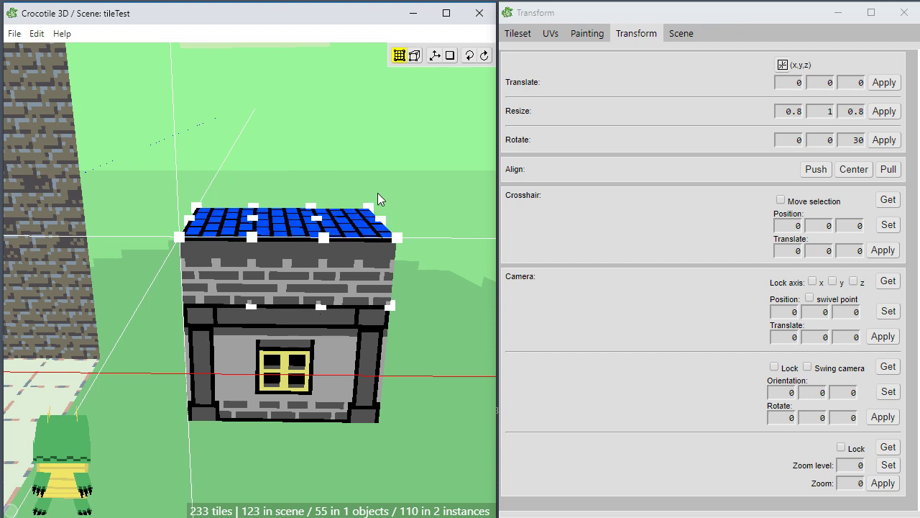
Select all six blue roof tiles and shift the whole flat roof slightly back from the wall's upper edge.
key("space")
mouse_move(302, 166)
left_mouse_down()
mouse_move(316, 184)
mouse_move(301, 166)
left_mouse_up()
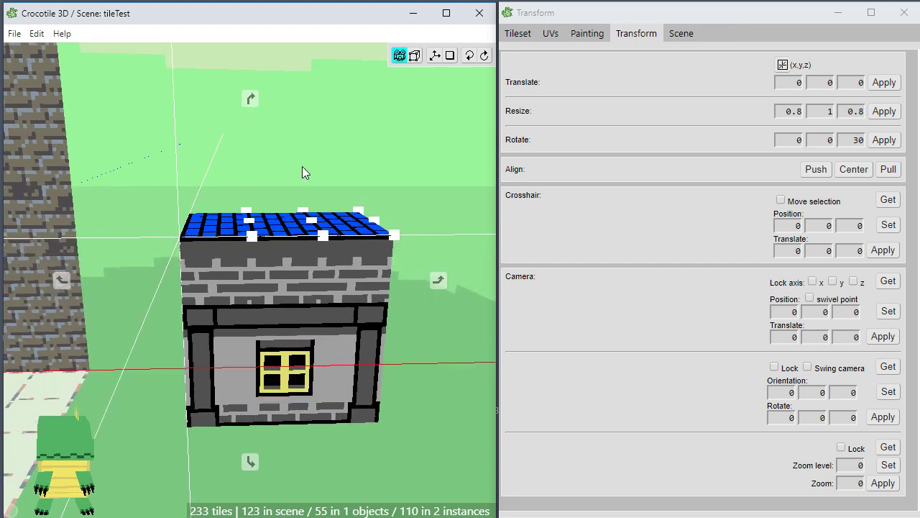
key("space")
left_click_drag(385, 186, 331, 165)
key("space")
left_click_drag(331, 166, 326, 189)
scroll(357, 174, "up", 3)
key("space")
left_click(301, 187)
left_click(348, 186, "shift")
left_click(370, 211, "shift")
left_click(317, 219, "shift")
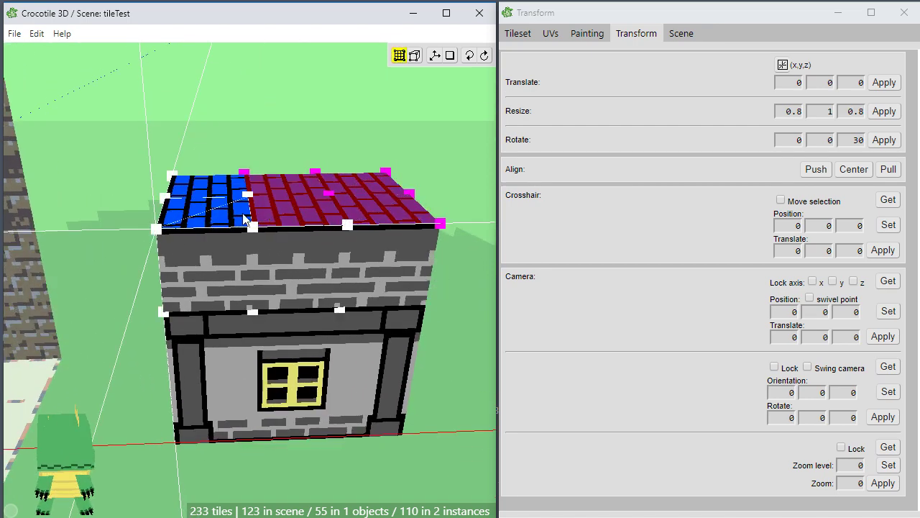
left_click(244, 220, "shift")
left_click(232, 194, "shift")
key("space")
key("w")
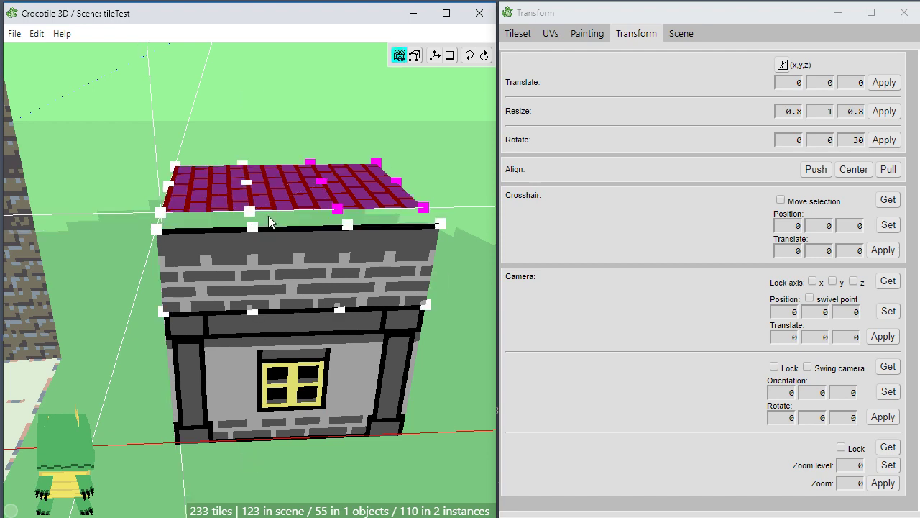
Deselect the left column of roof tiles and raise the middle and right columns one step to start the slope.
left_click(226, 198, "ctrl")
left_click(226, 184, "ctrl")
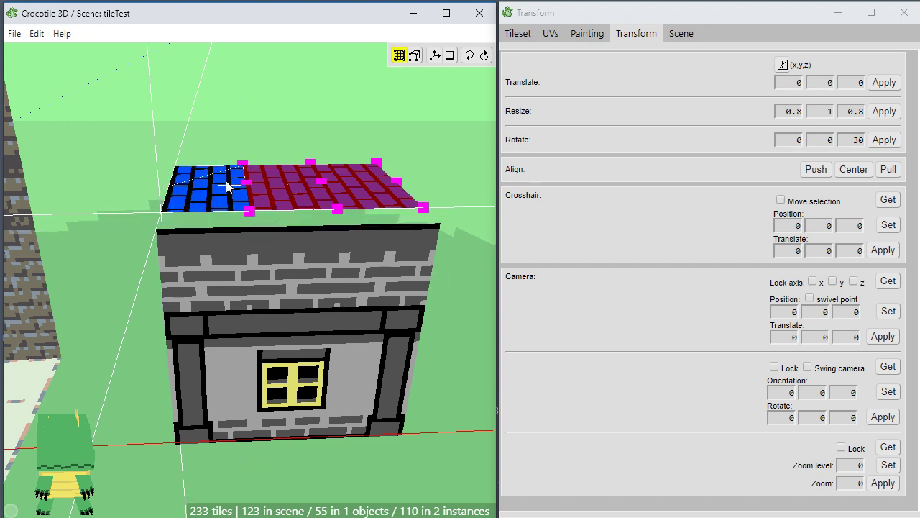
key("w")
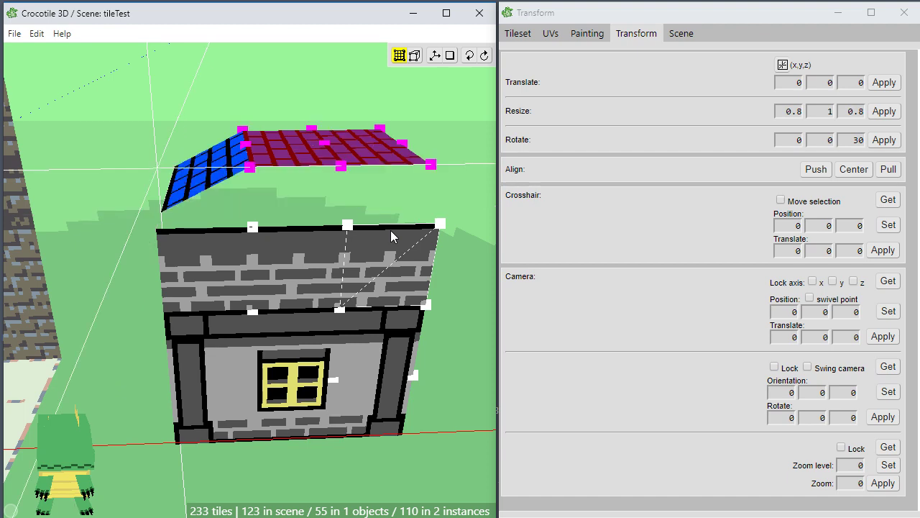
Deselect the vertices between the left and middle roof columns and raise the remaining vertices one step.
key("space")
left_click_drag(373, 236, 370, 194)
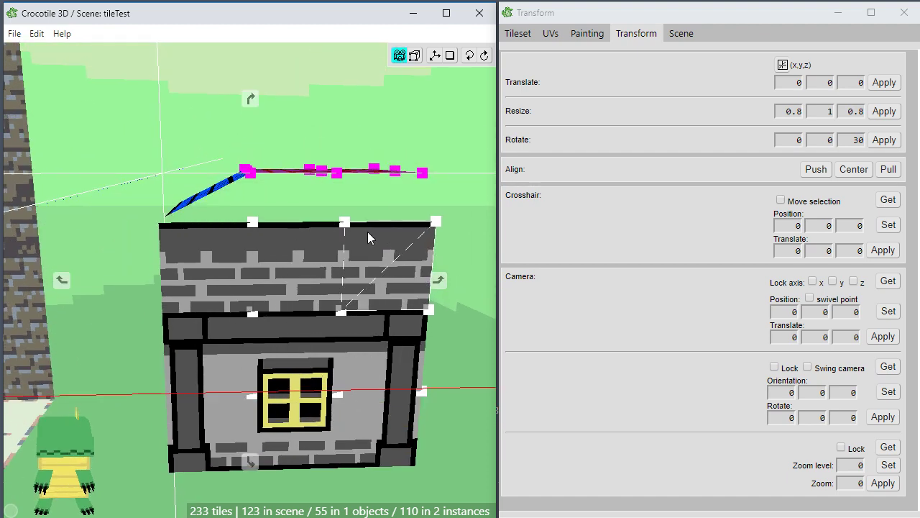
key("space")
key("space")
left_click_drag(317, 206, 313, 265)
key("space")
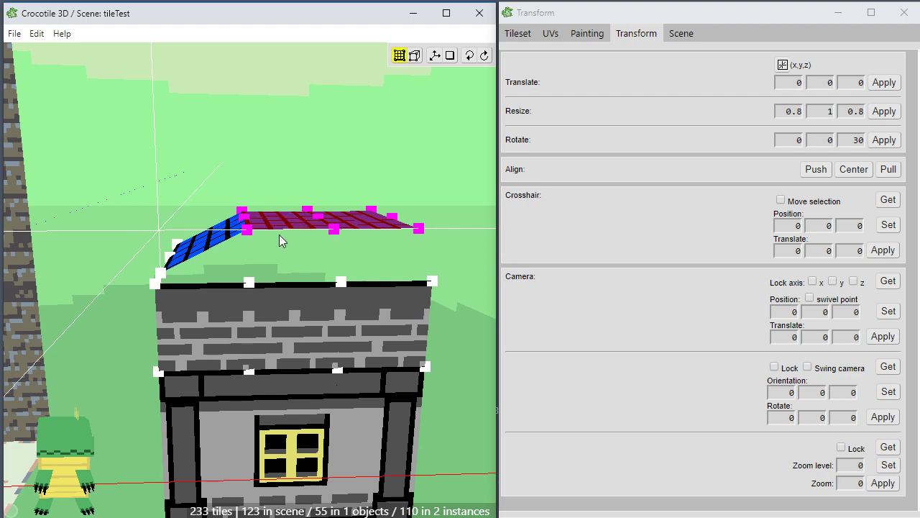
right_click_drag(203, 261, 222, 197)
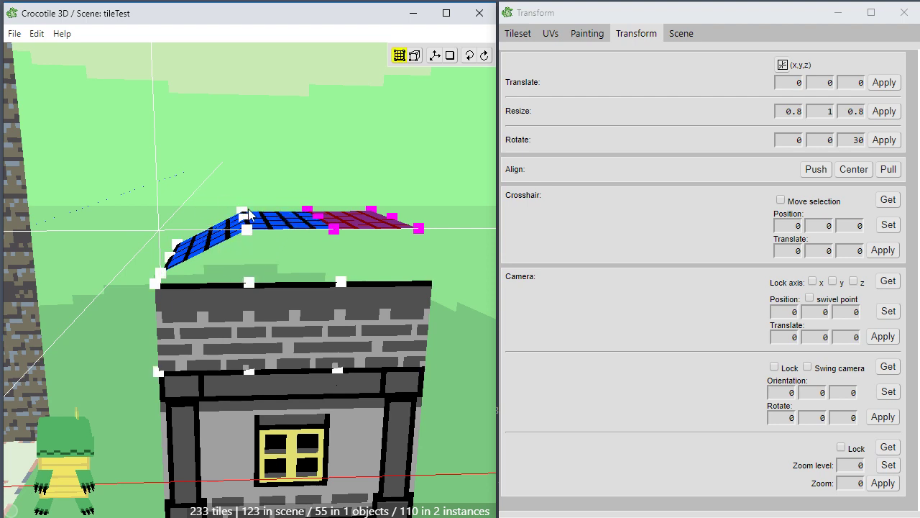
key("w")
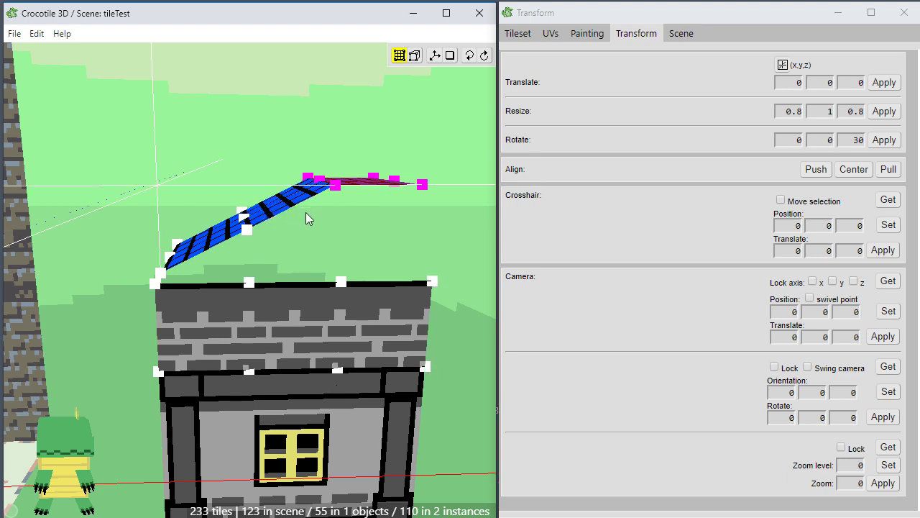
Deselect the vertices between the middle and right roof columns, raise the roof's right edge one step, and clear the selection.
left_click_drag(291, 242, 333, 171)
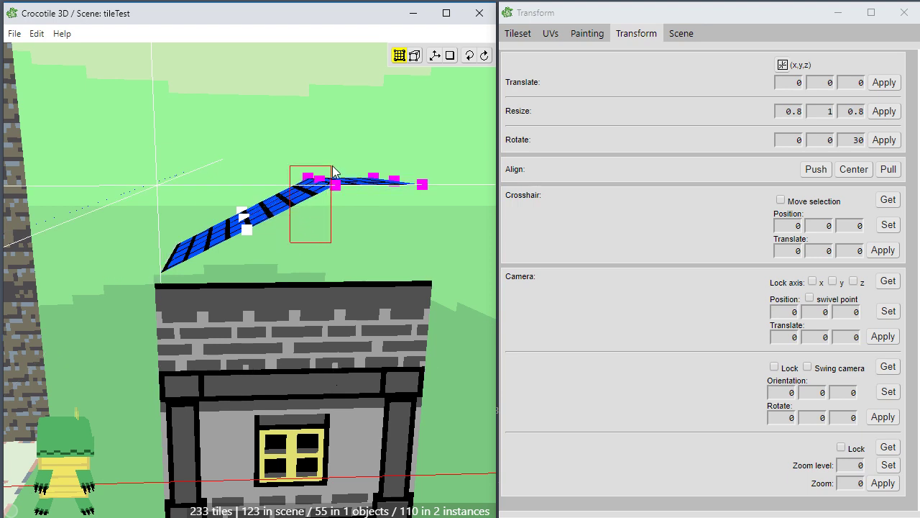
left_click_drag(295, 233, 342, 142)
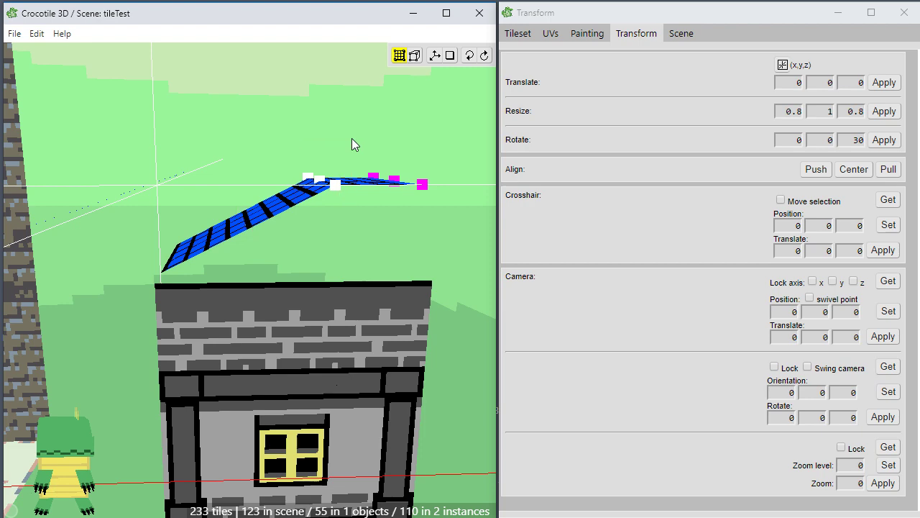
key("w")
left_click(355, 180)
Select all six tiles of the sloped roof, move it forward over the wall's upper edge, and clear the selection.
key("space")
left_click_drag(356, 180, 329, 208)
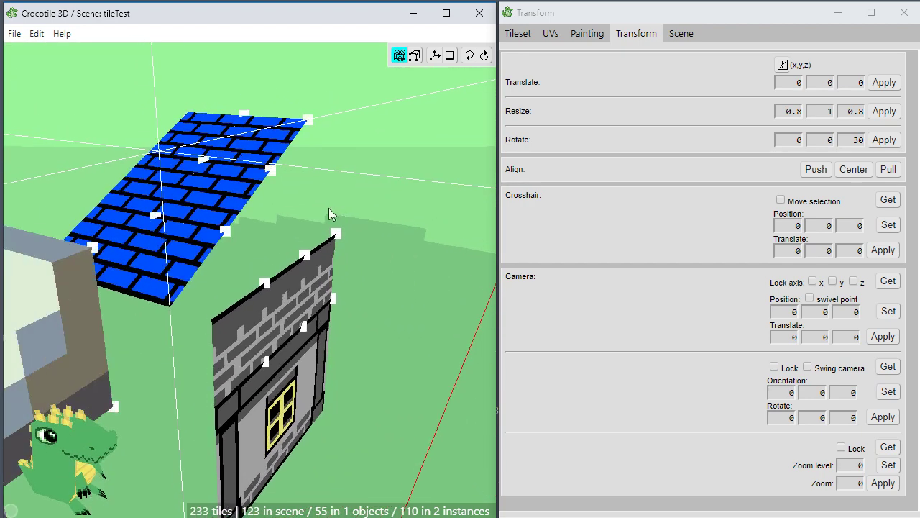
right_click(186, 251)
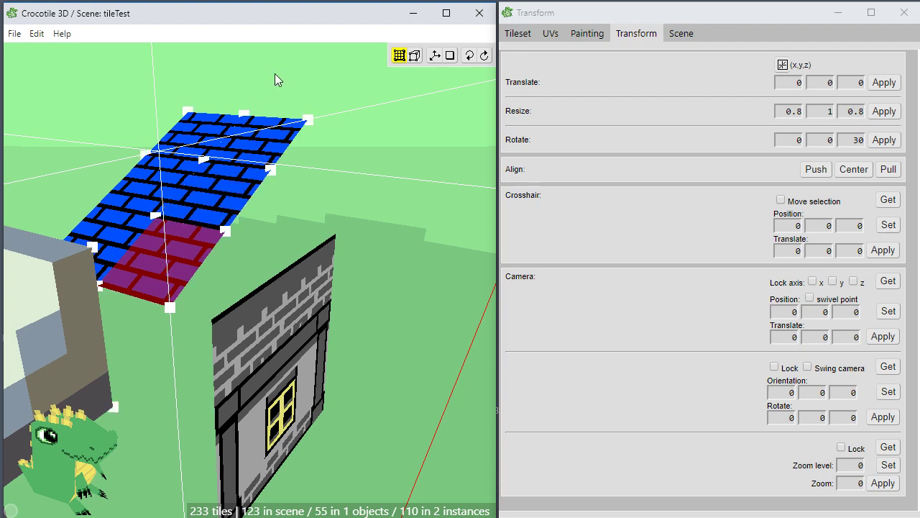
right_click_drag(275, 74, 135, 222)
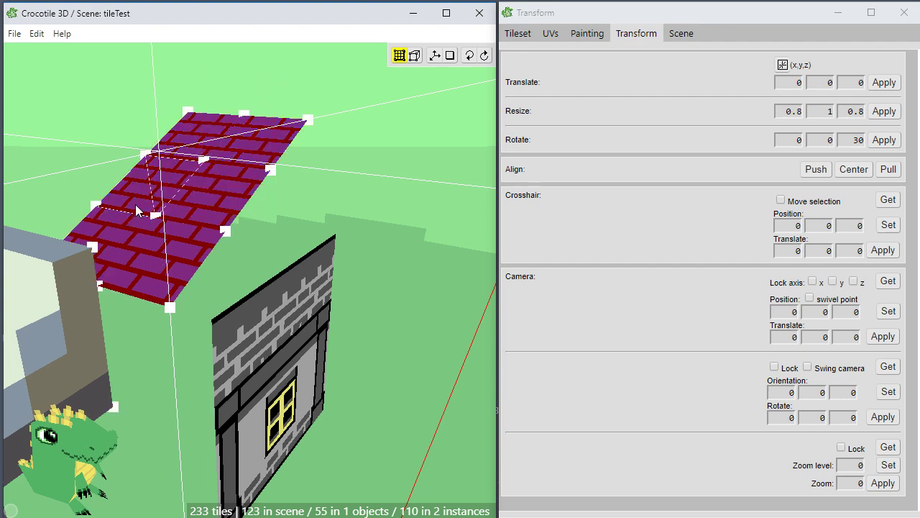
key("d")
left_click_drag(347, 342, 281, 334)
key("d")
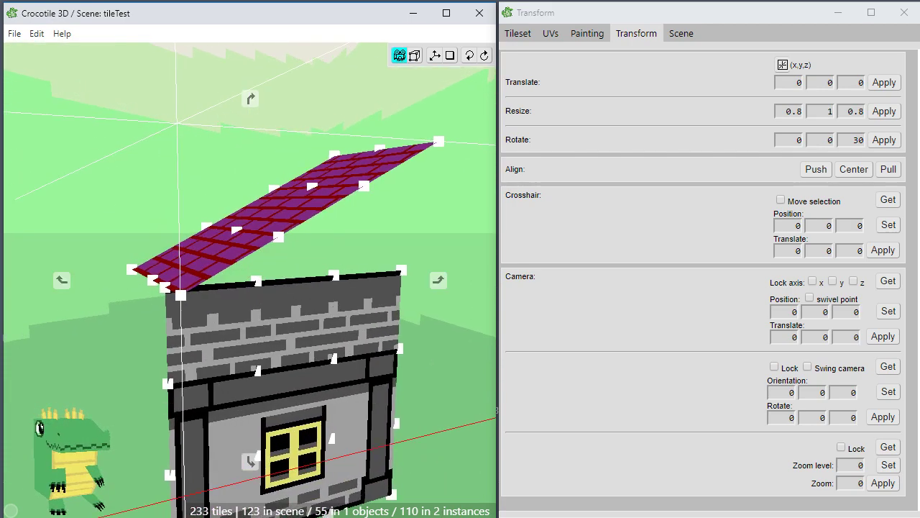
scroll(357, 327, "down", 2)
left_click_drag(357, 328, 388, 338)
left_click_drag(431, 316, 367, 309)
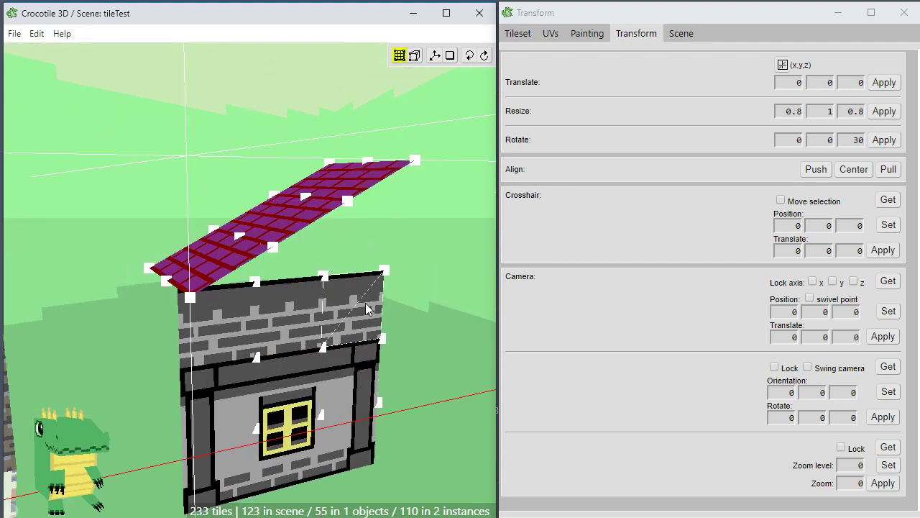
left_click(378, 253)
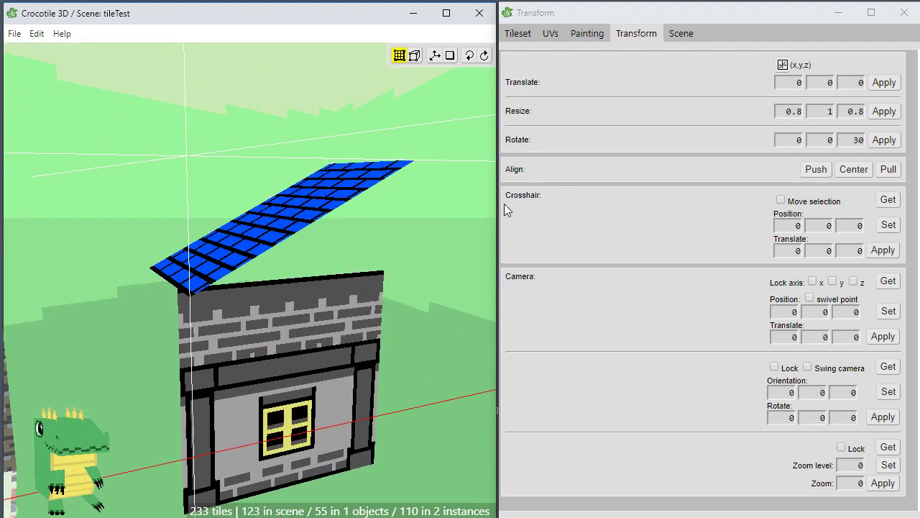
Pick the 16 × 16 grey beam-and-brick tile at the far right end of the beam strip in the tileset.
left_click(549, 38)
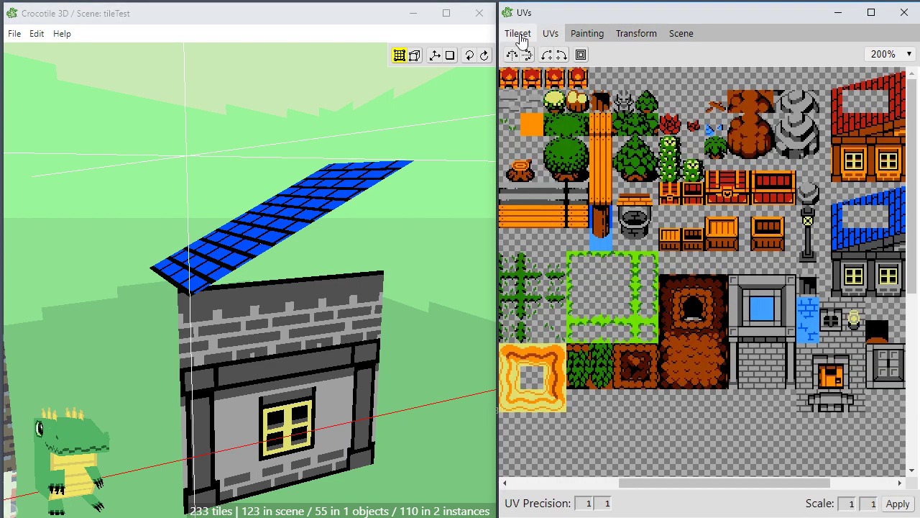
left_click(518, 34)
left_click(677, 266)
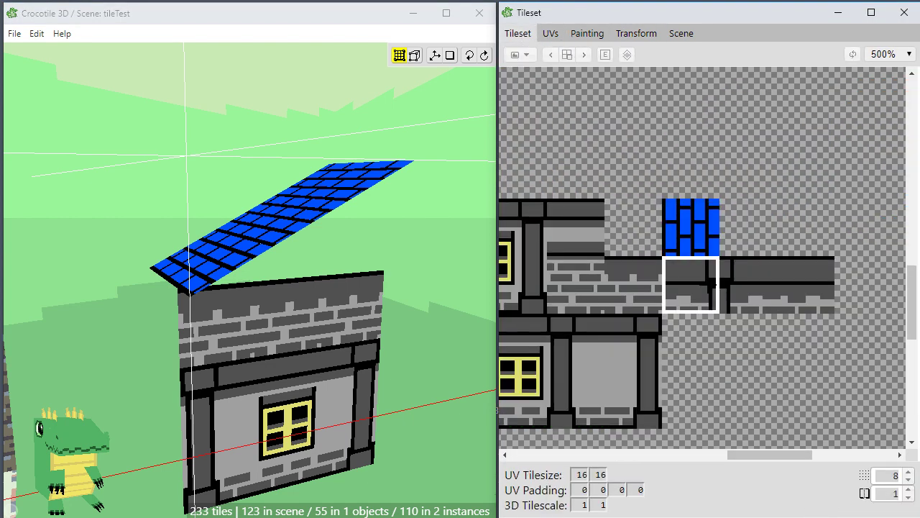
left_click(802, 287)
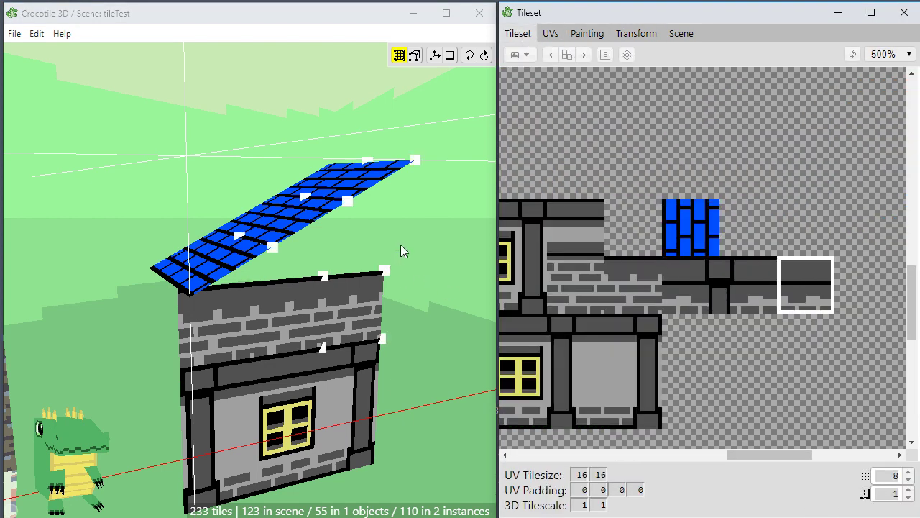
Place the crosshair on the front lower-left corner vertex of the sloped roof in edit mode.
left_click(369, 222)
key("space")
left_click_drag(373, 301, 366, 294)
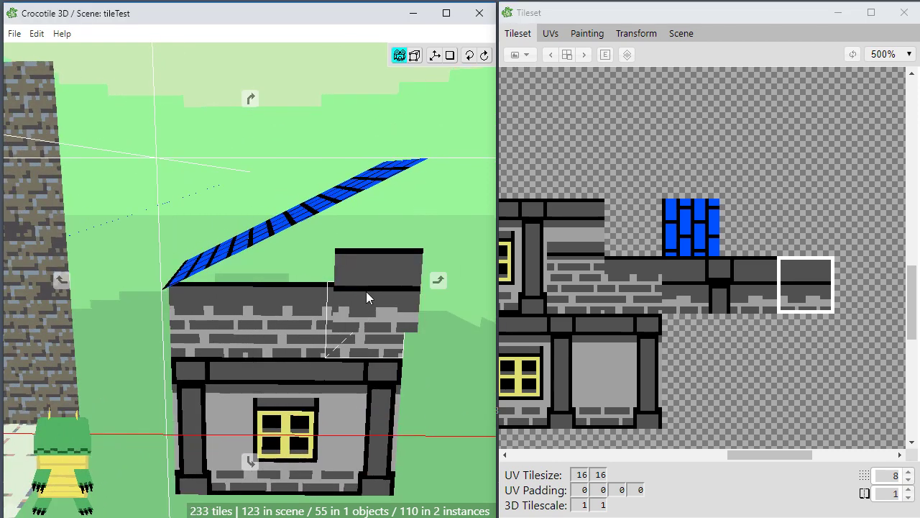
right_click_drag(331, 332, 337, 321)
key("space")
key("Tab")
left_click(178, 269)
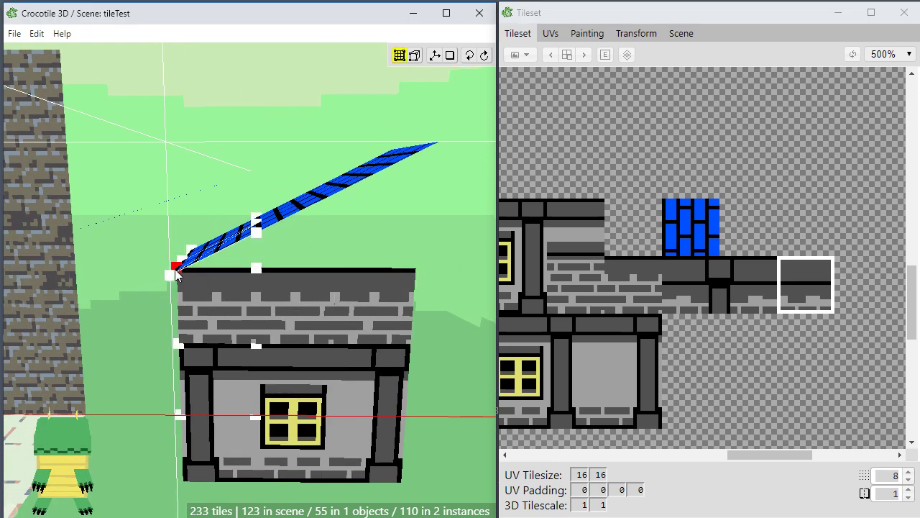
left_click(171, 275)
key("f")
left_click(208, 299)
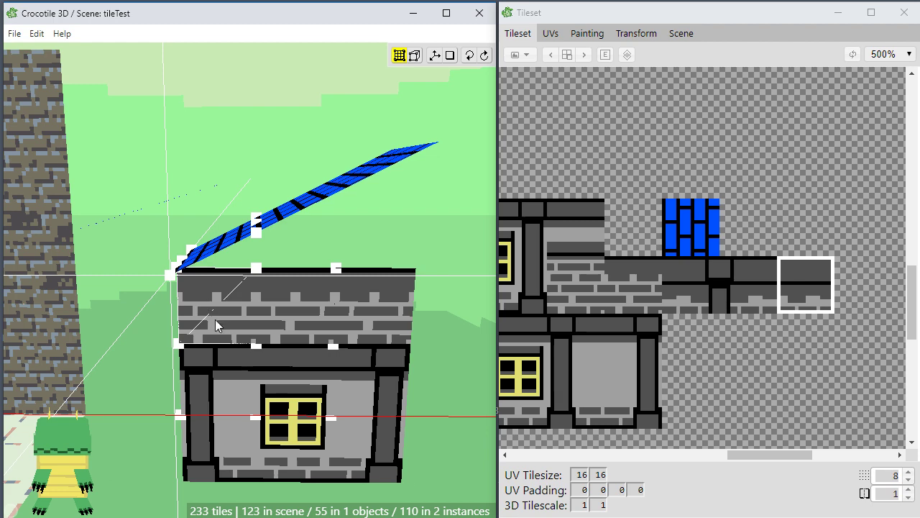
Draw a horizontal row of three beam-and-brick tiles in front of the upper wall, starting at the roof's lower corner.
key("Tab")
mouse_move(225, 302)
left_mouse_down()
mouse_move(329, 305)
mouse_move(413, 348)
left_mouse_up()
key("space")
right_click_drag(398, 388, 384, 363)
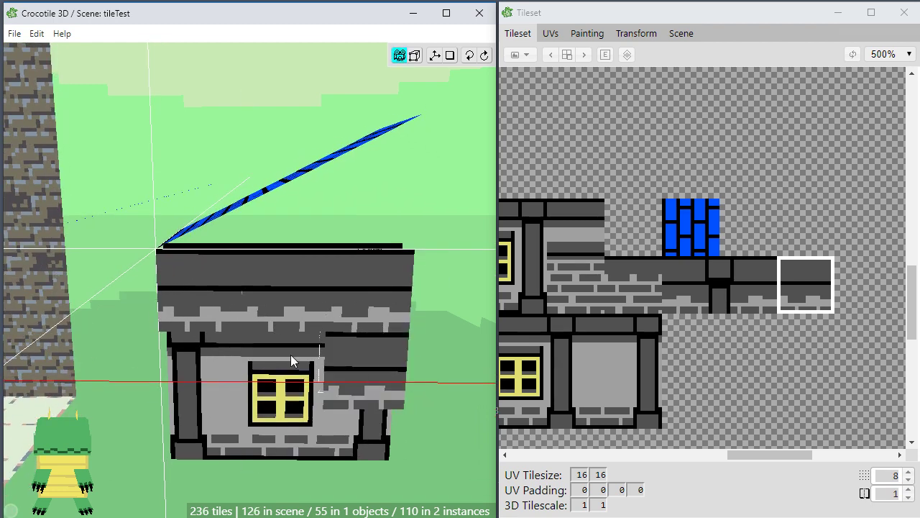
Try to split the three beam-and-brick tiles horizontally along the beam's lower edge.
key("space")
key("Tab")
left_click(217, 282)
left_click(280, 289, "shift")
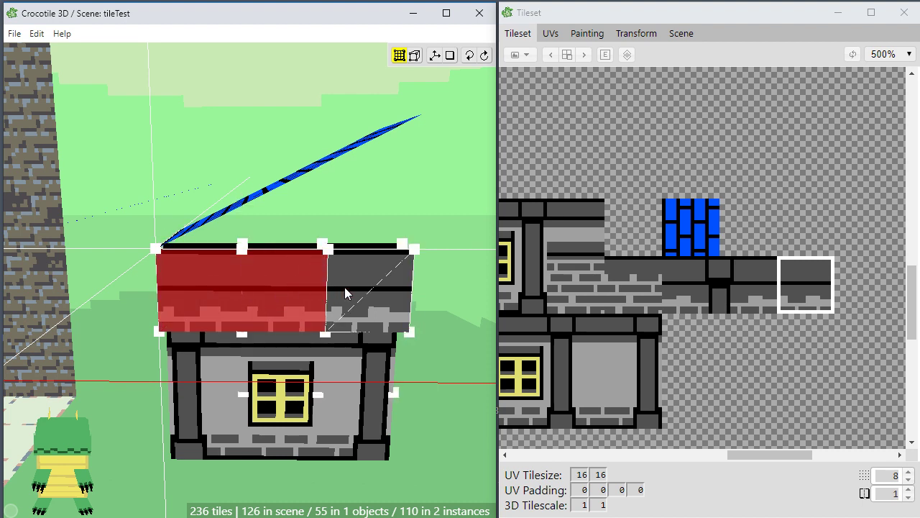
left_click(345, 287, "shift")
scroll(344, 287, "up", 1)
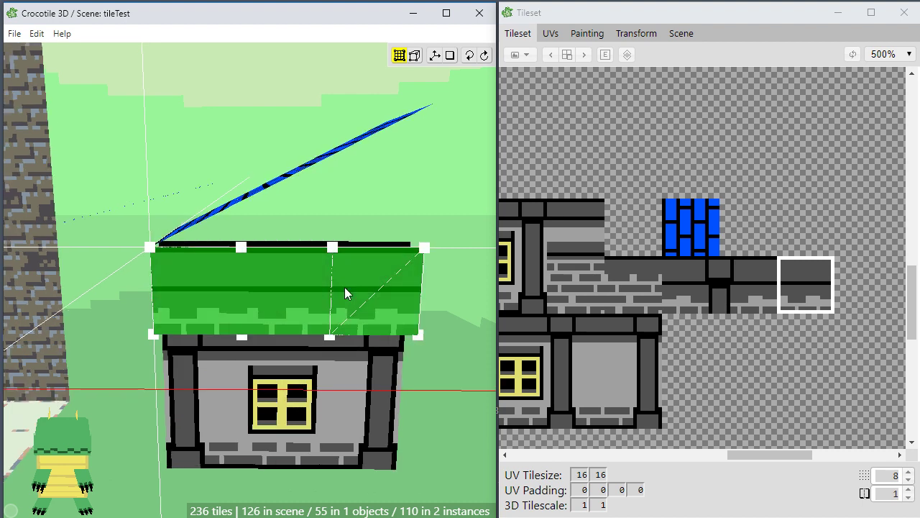
left_click(206, 290)
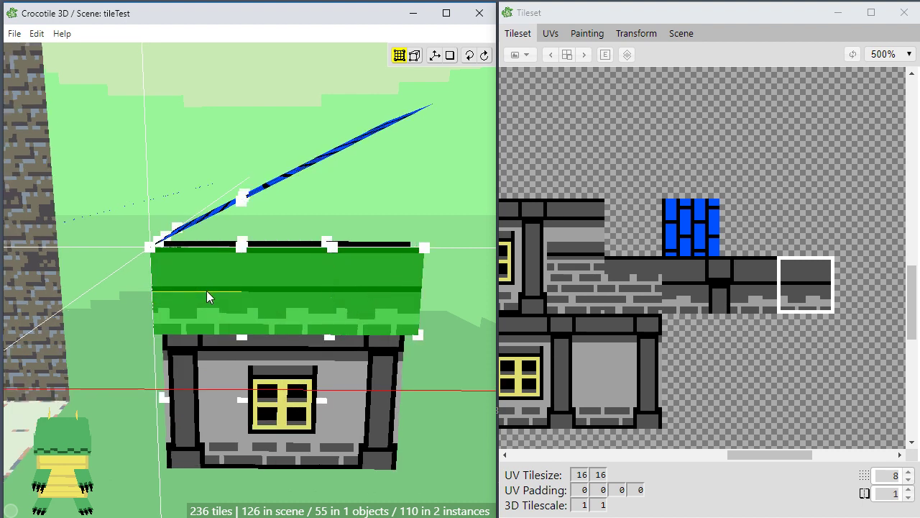
left_click(261, 293)
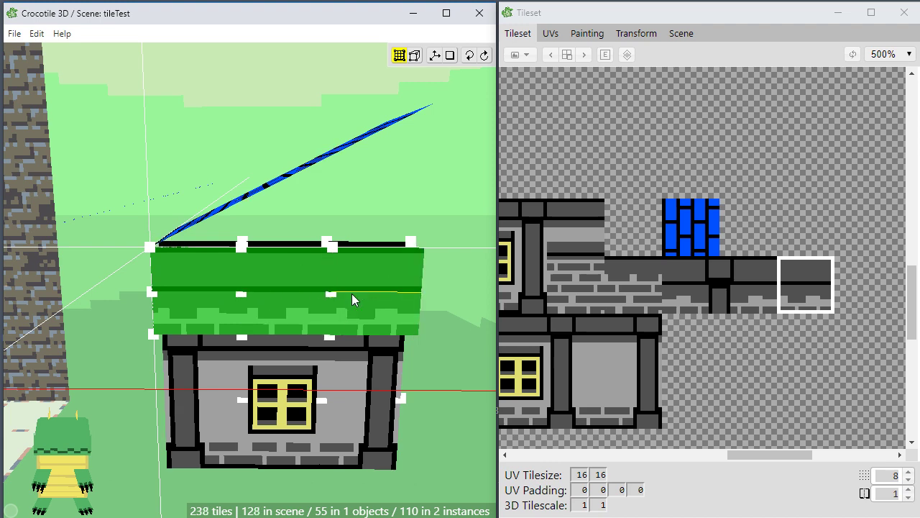
left_click(351, 293)
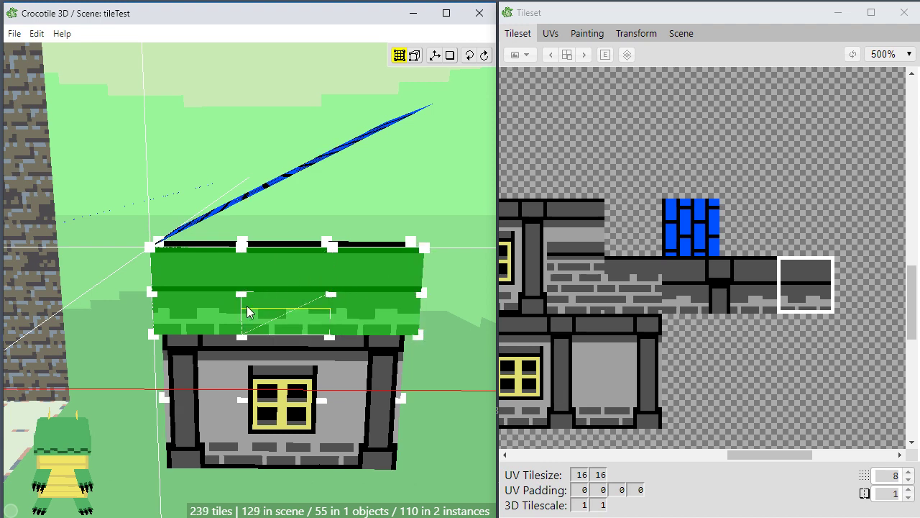
Try to draw three more beam-and-brick tiles over the split row and inspect the overlap.
key("v")
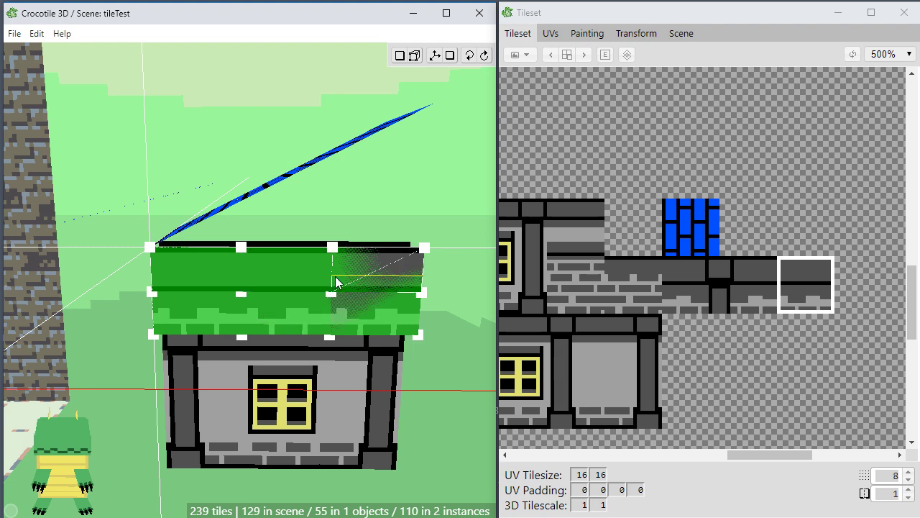
key("Escape")
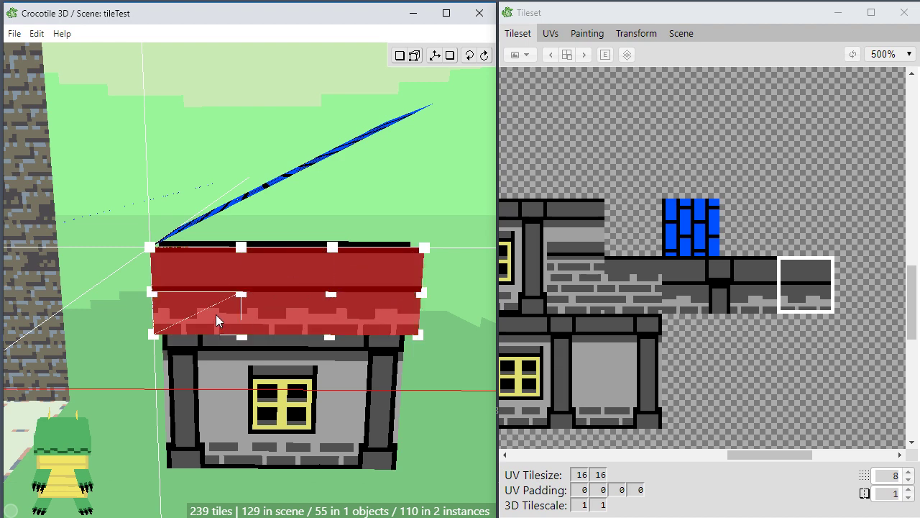
left_click_drag(278, 263, 358, 266)
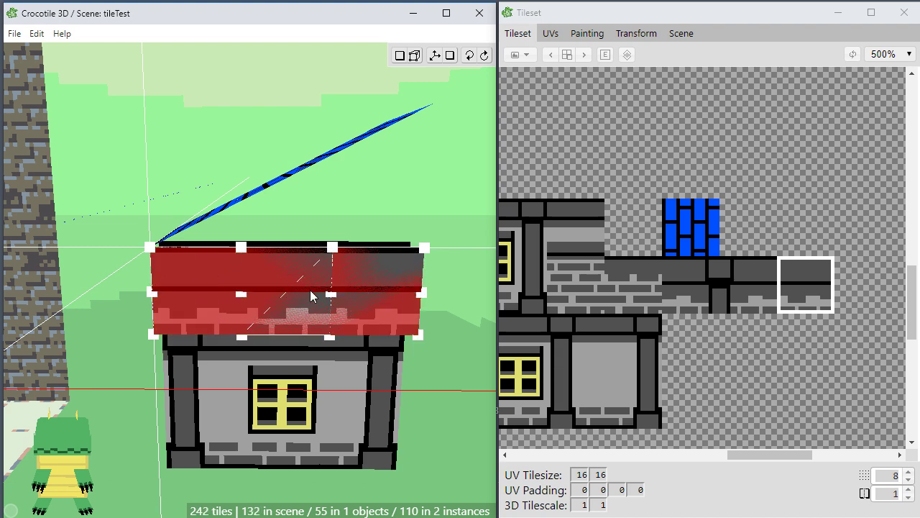
key("Escape")
key("space")
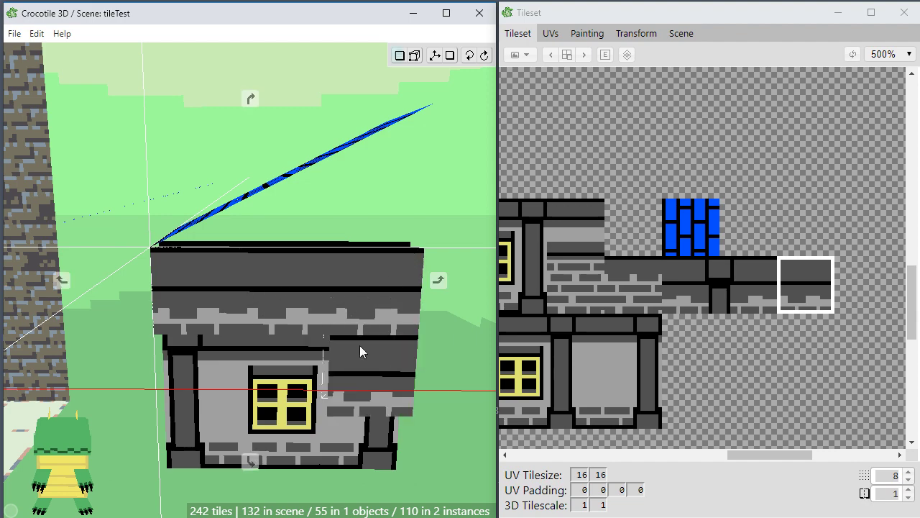
key("space")
key("Return")
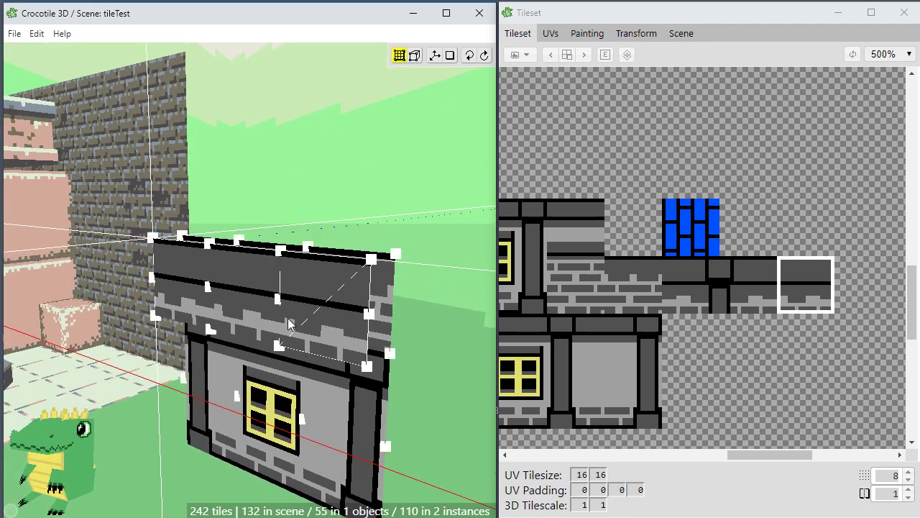
key("Return")
key("space")
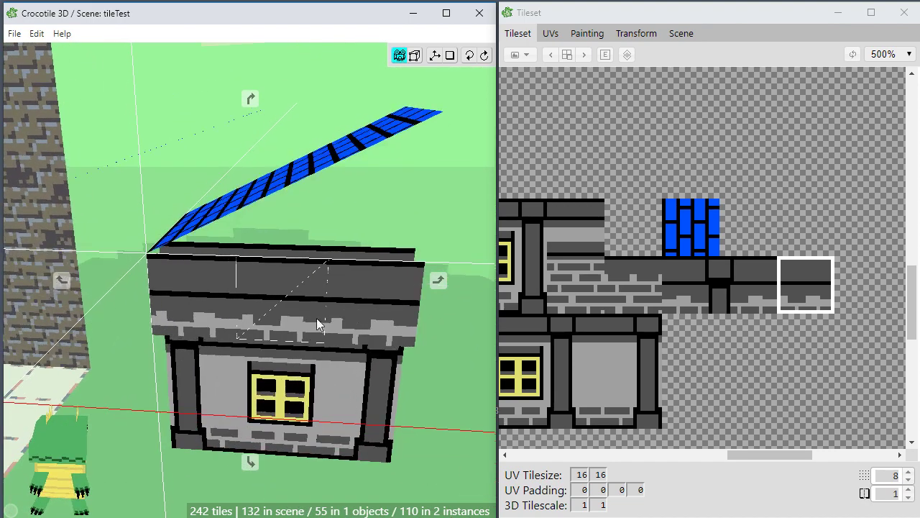
key("space")
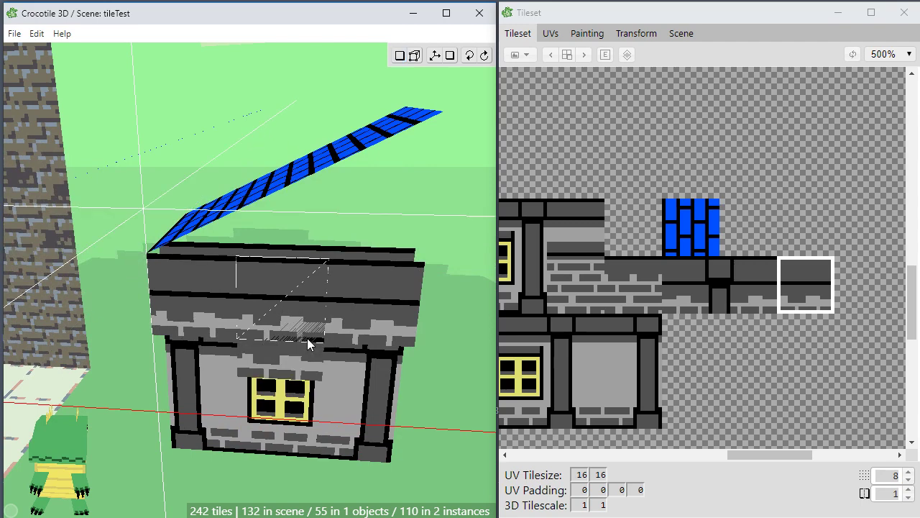
Undo the overlapping tiles and the horizontal cuts, restoring the row of three whole beam-and-brick tiles.
key("ctrl+z")
key("ctrl+z")
key("ctrl+z")
key("ctrl+z")
key("ctrl+z")
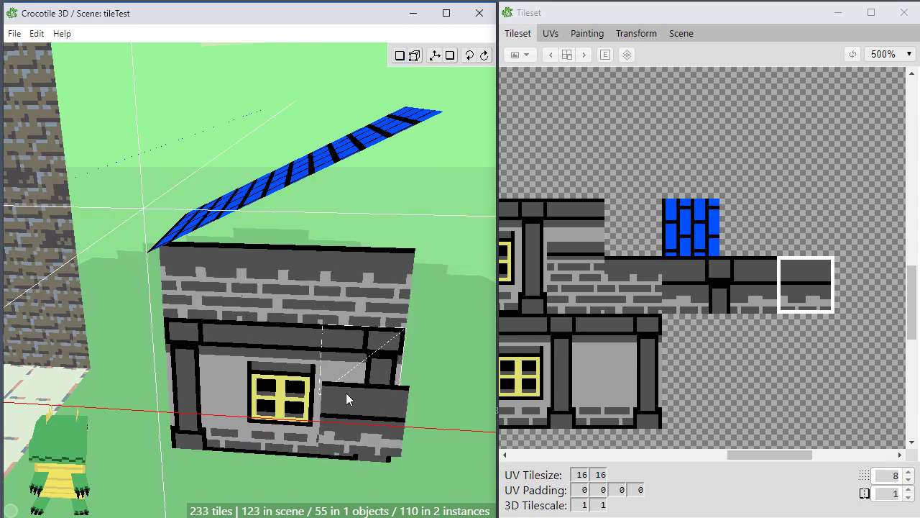
key("ctrl+y")
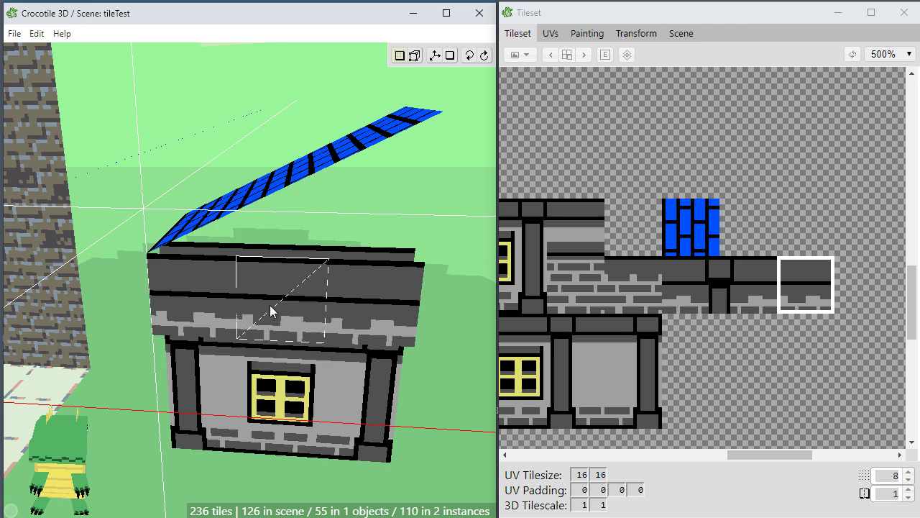
Select the three beam-and-brick tiles in front of the wall and cut each horizontally along the beam's lower black line.
key("Return")
left_click(215, 305)
key("a")
key("d")
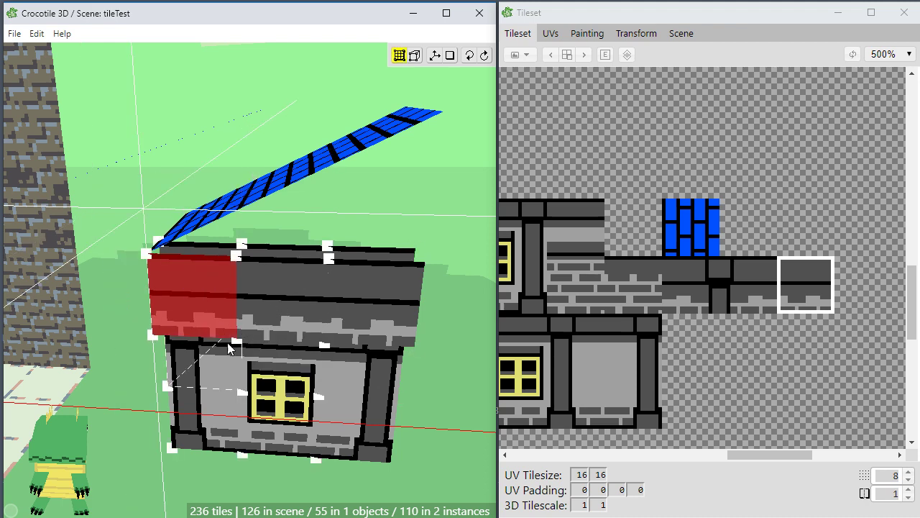
left_click(272, 299, "shift")
left_click(357, 302, "shift")
key("Return")
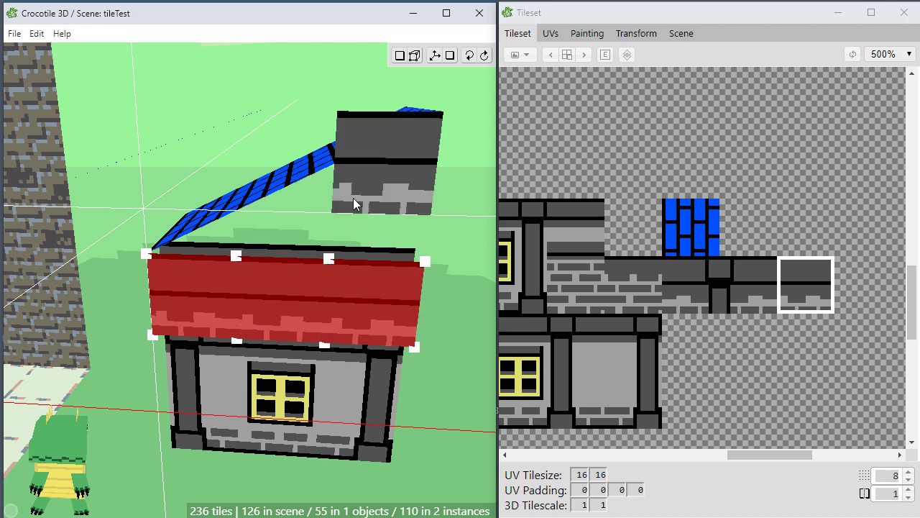
key("Return")
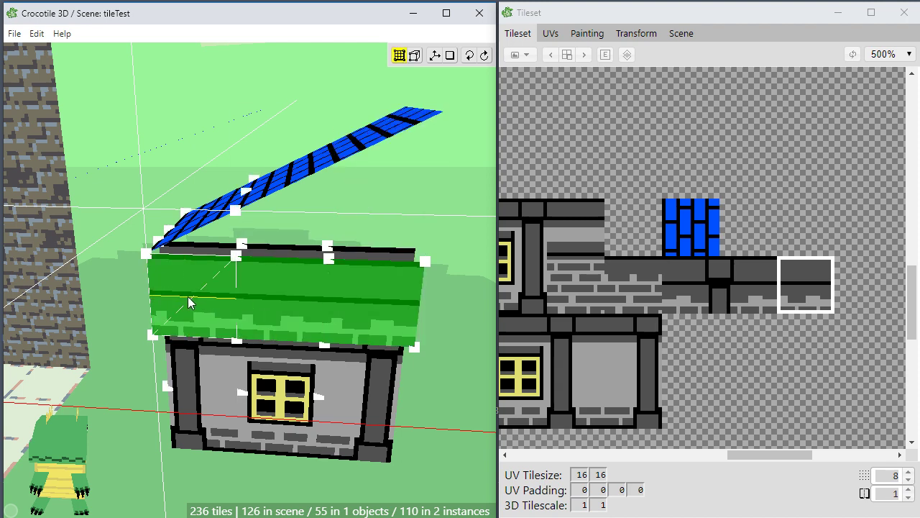
left_click(188, 298)
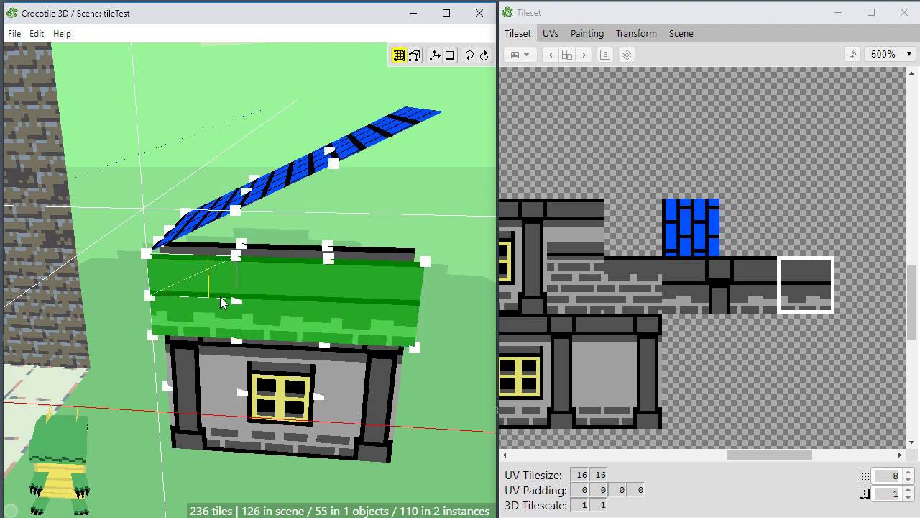
left_click(263, 301)
left_click(399, 317)
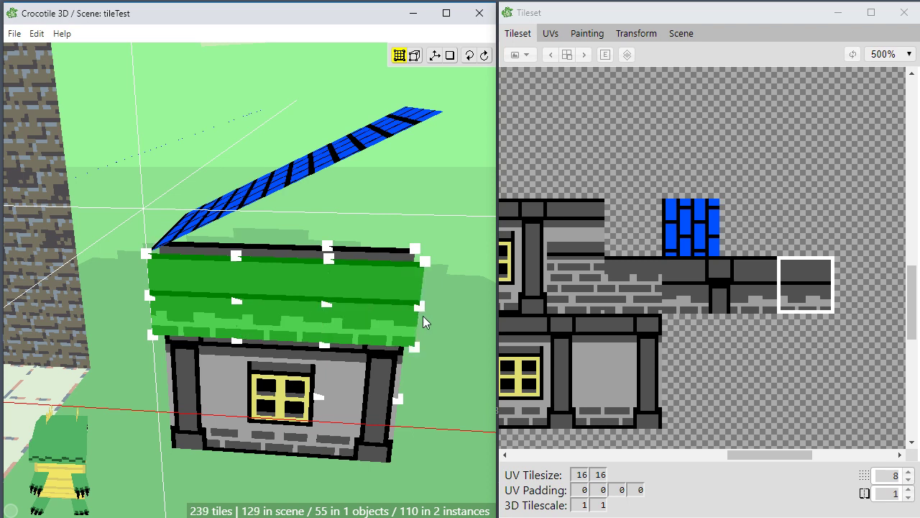
Delete the three lower brick halves of the cut tiles, keeping only the beam strip.
key("Escape")
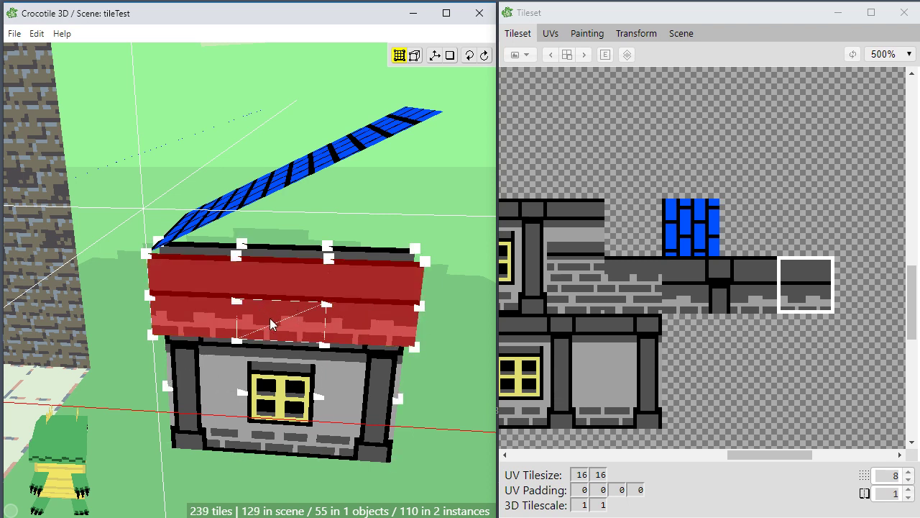
key("Escape")
left_click(204, 322)
left_click(281, 323, "shift")
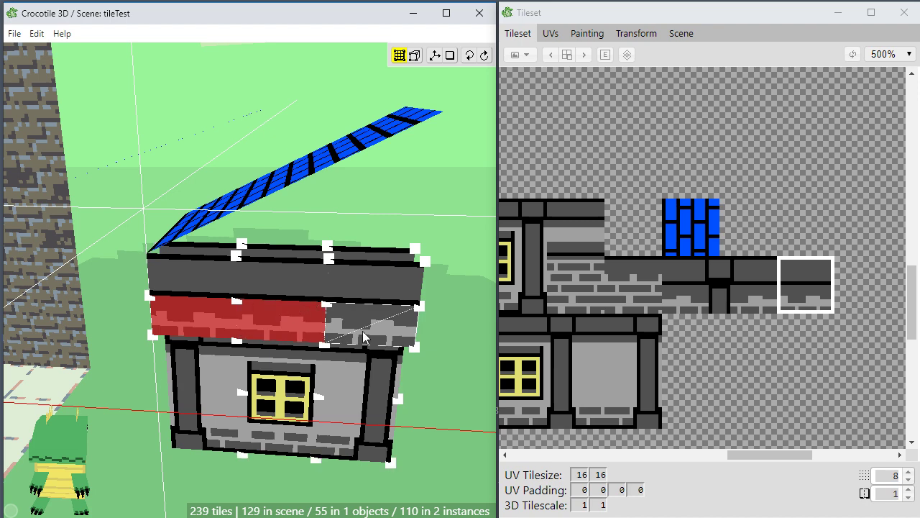
left_click(364, 337, "shift")
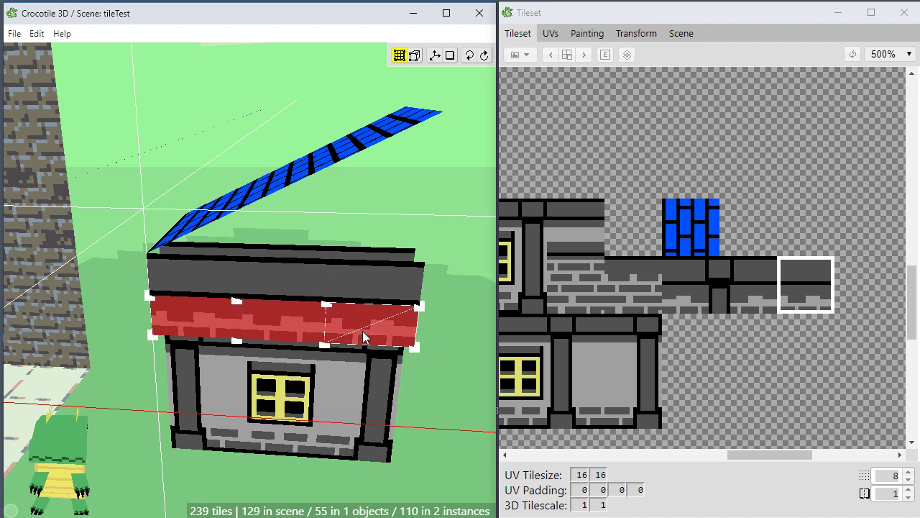
key("Delete")
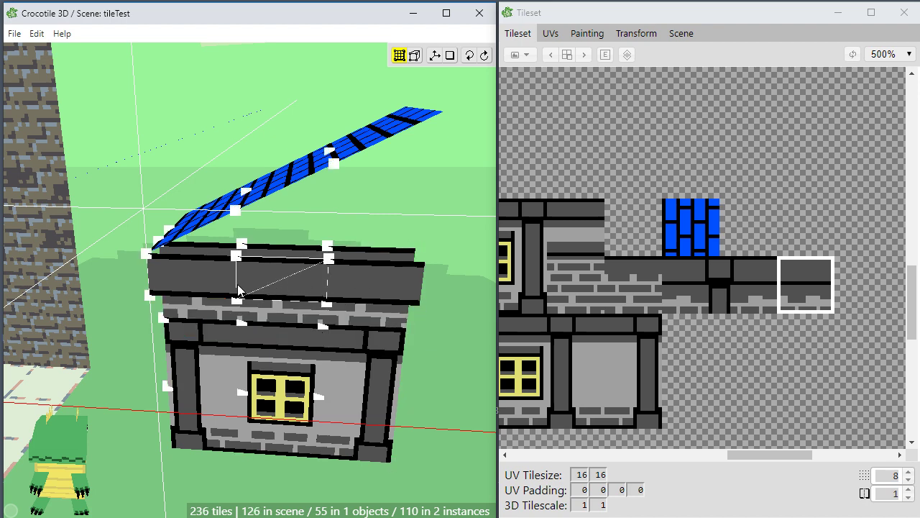
Raise the two right-hand beam pieces one grid step, and the rightmost piece one more, following the roof slope.
middle_click_drag(251, 288, 291, 279)
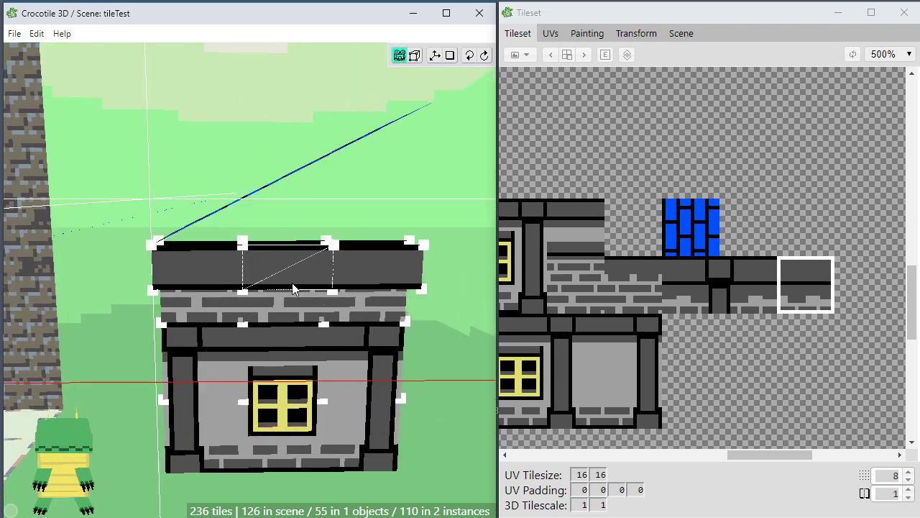
left_click(272, 266)
left_click(352, 267, "shift")
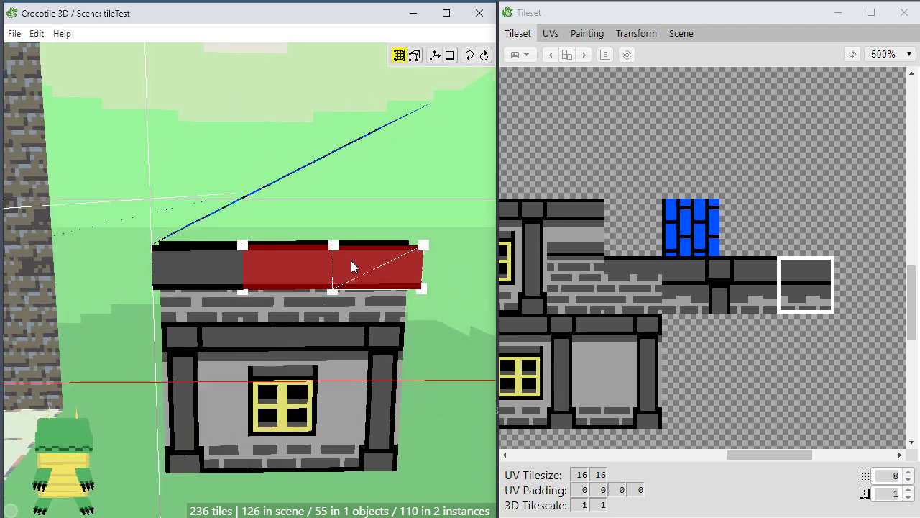
key("w")
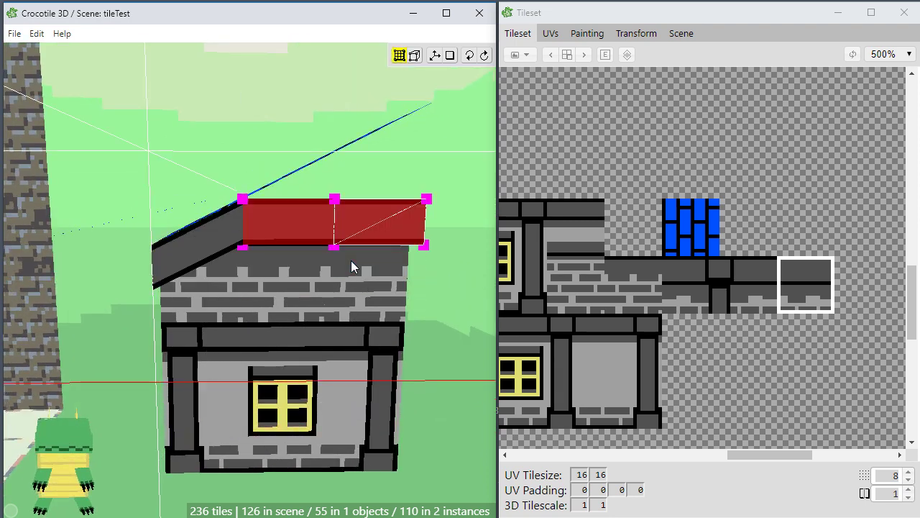
left_click(353, 225)
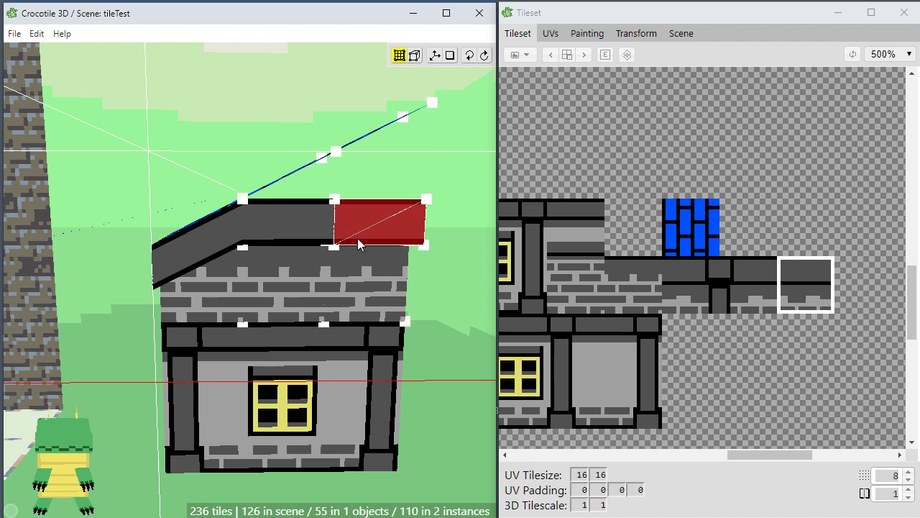
key("Up")
left_click(358, 238)
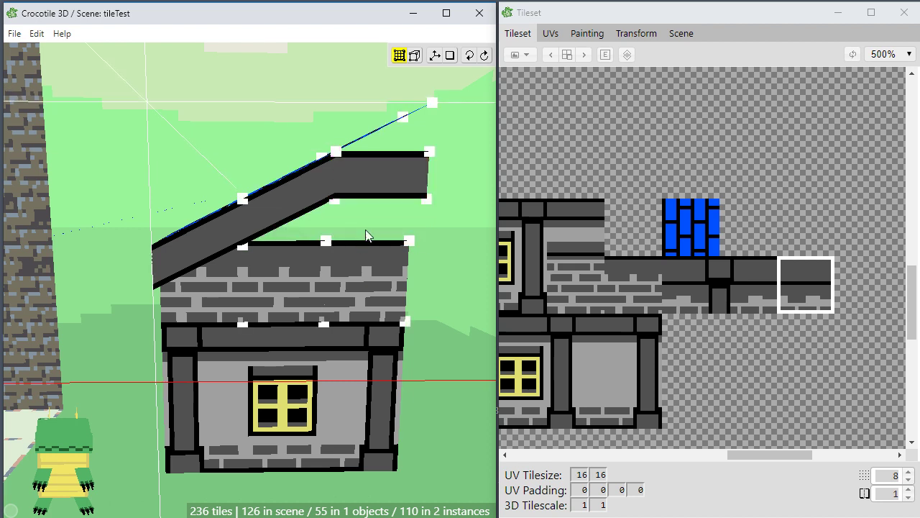
Raise the vertices at the beam's right end to the roof's upper edge, completing the sloped gable beam.
left_click_drag(463, 137, 420, 191)
key("w")
left_click(413, 208)
key("space")
mouse_move(389, 280)
left_mouse_down()
mouse_move(359, 284)
mouse_move(386, 285)
left_mouse_up()
left_click_drag(265, 323, 286, 341)
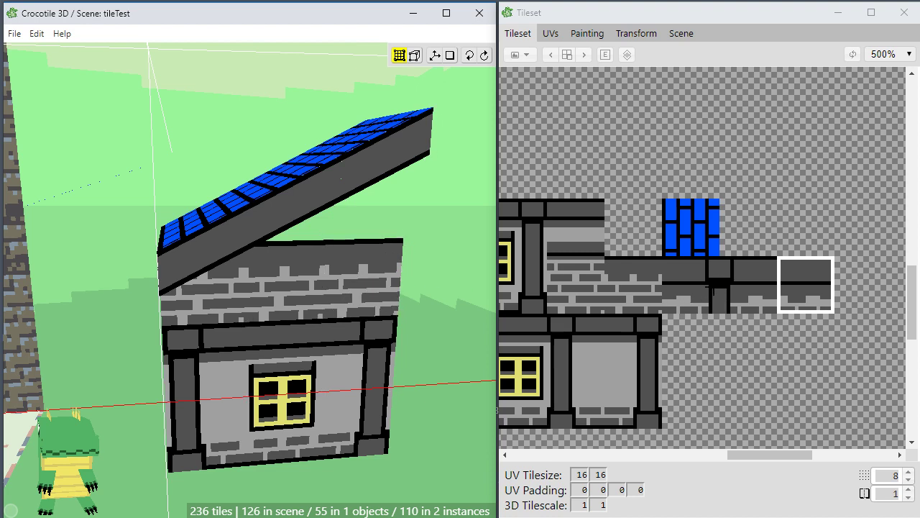
Pick the 16 × 16 beam-and-brick tile that begins inside the post in the tileset's beam strip.
left_click(713, 286)
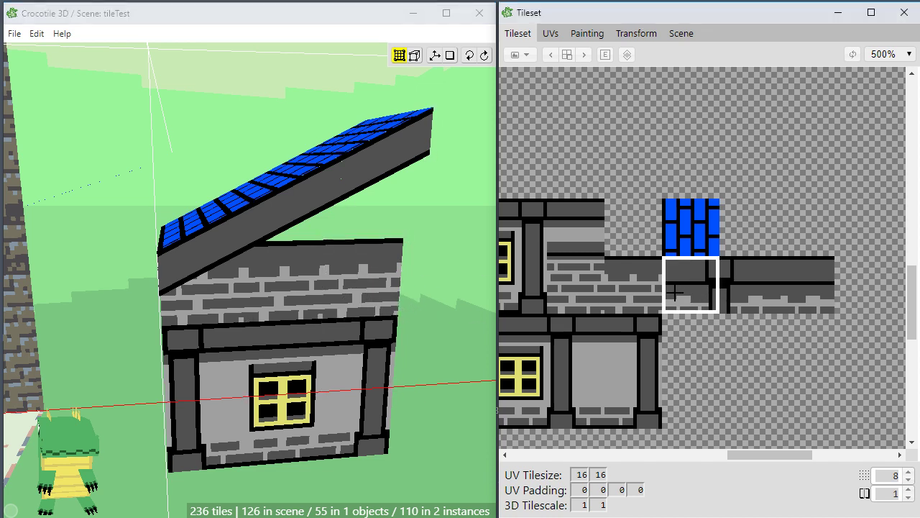
left_click(739, 296)
left_click(698, 293)
key("Tab")
left_click(731, 272)
key("Tab")
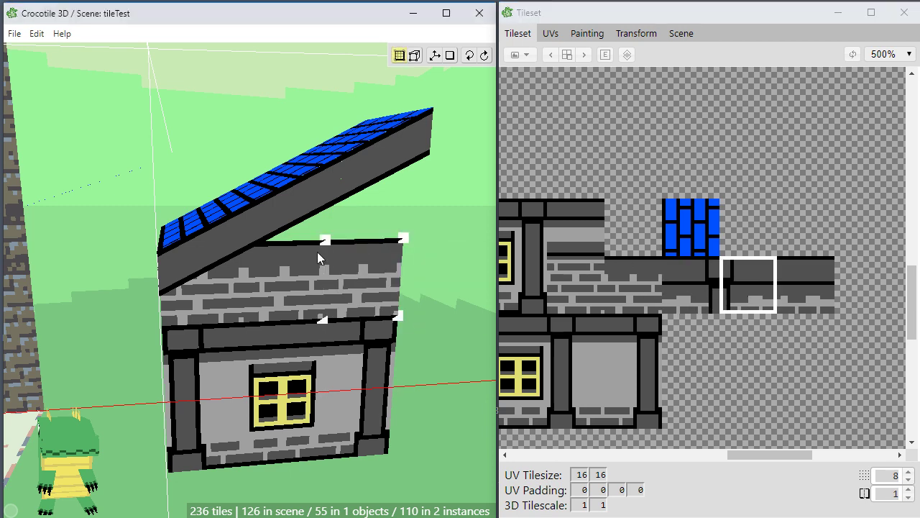
Examine the temple's round column and the entablature above it up close in the 3D scene.
key("space")
left_click_drag(425, 282, 245, 285)
key("space")
key("Tab")
left_click(339, 279)
key("space")
right_click_drag(165, 251, 438, 307)
left_click_drag(316, 280, 416, 316)
key("Tab")
Show the pink stone temple tileset and locate the texture used for the round column.
left_click(549, 34)
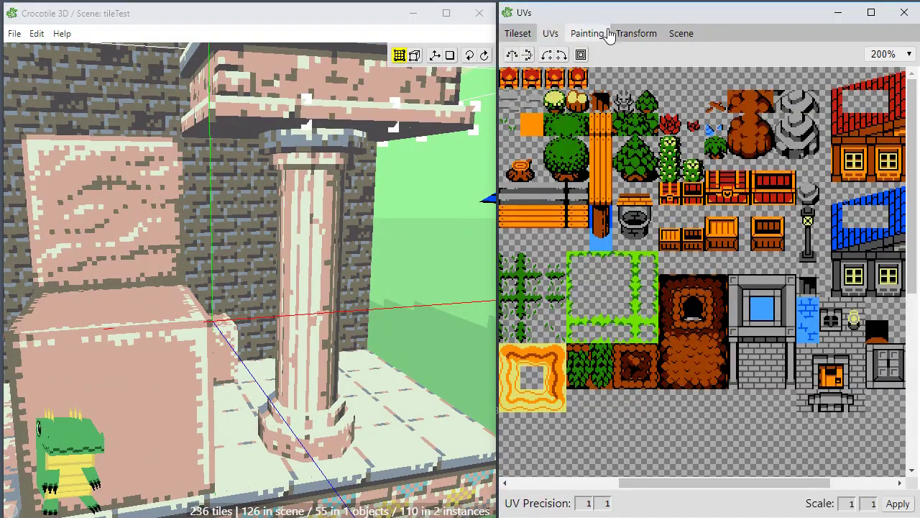
left_click(590, 33)
left_click(554, 34)
left_click(521, 35)
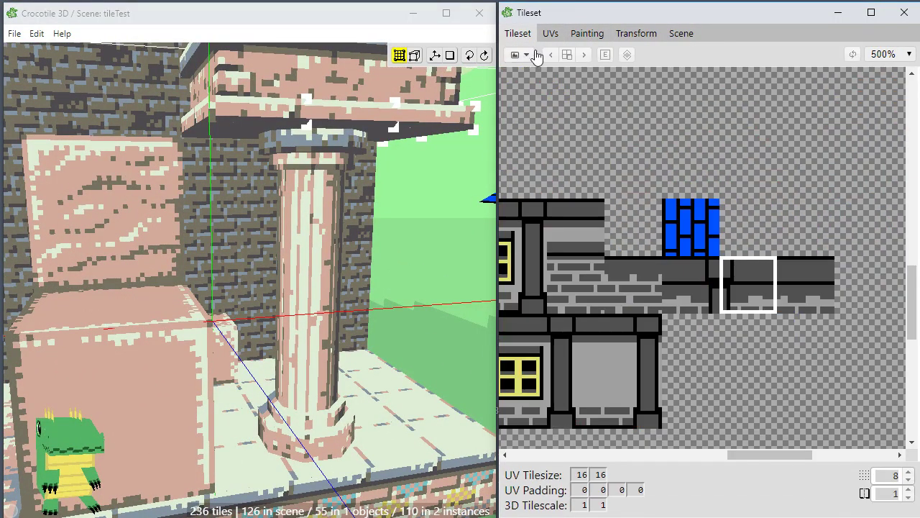
left_click(549, 56)
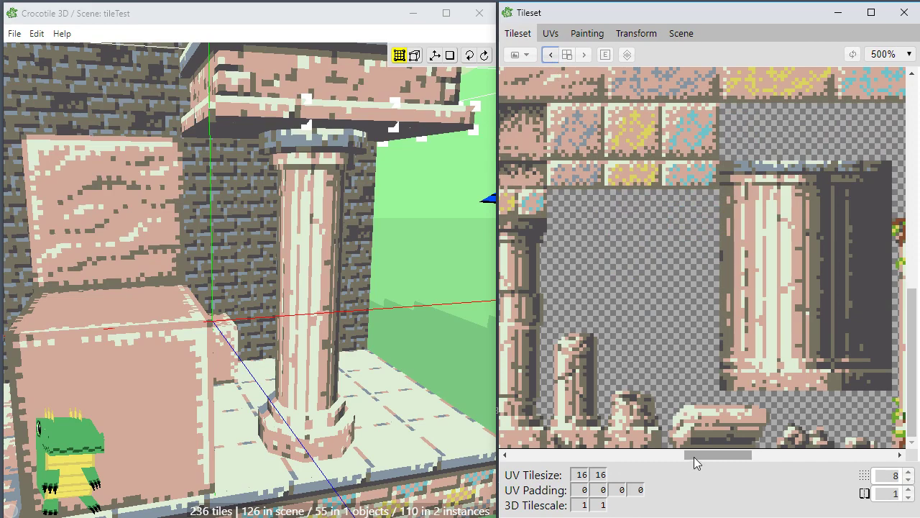
left_click_drag(694, 457, 748, 388)
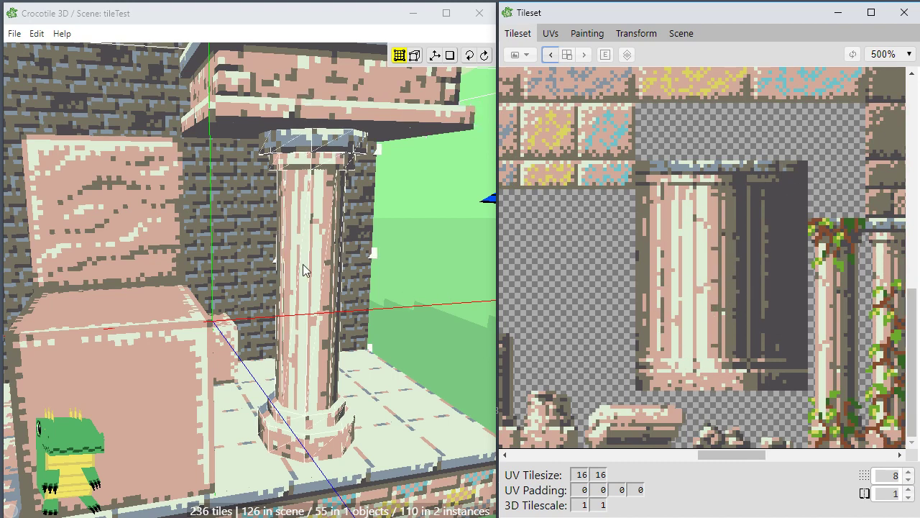
Examine the temple and the unfinished house from several angles, and switch back to the house's tileset.
middle_click_drag(436, 224, 427, 267)
scroll(425, 267, "down", 3)
scroll(419, 266, "down", 2)
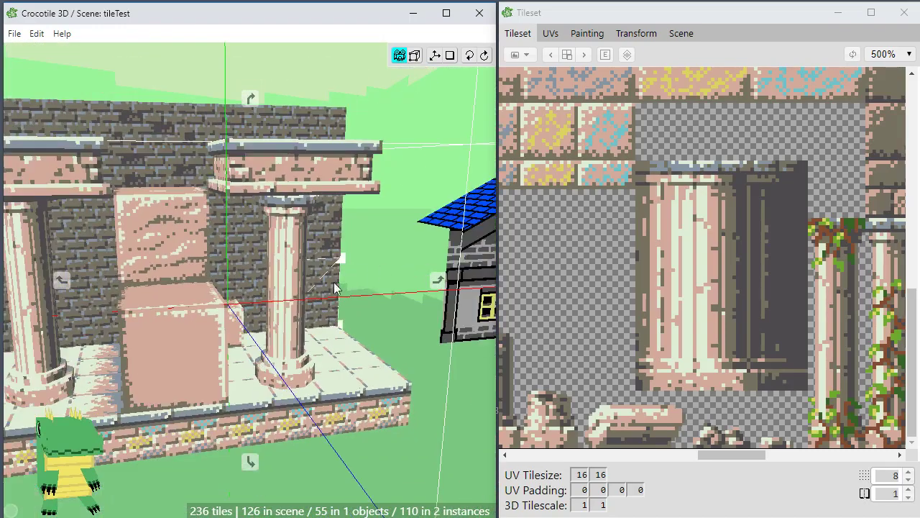
middle_click_drag(336, 282, 100, 233)
scroll(316, 269, "up", 2)
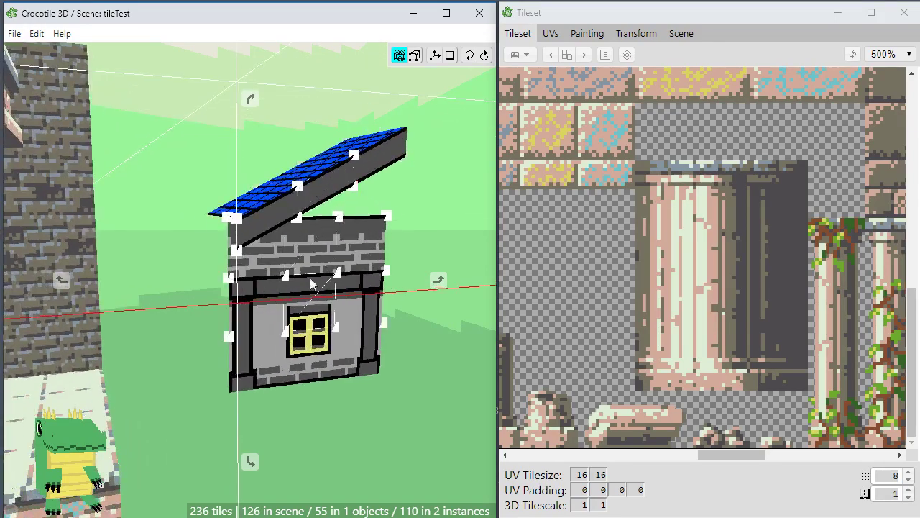
right_click_drag(312, 283, 315, 282)
scroll(314, 282, "down", 2)
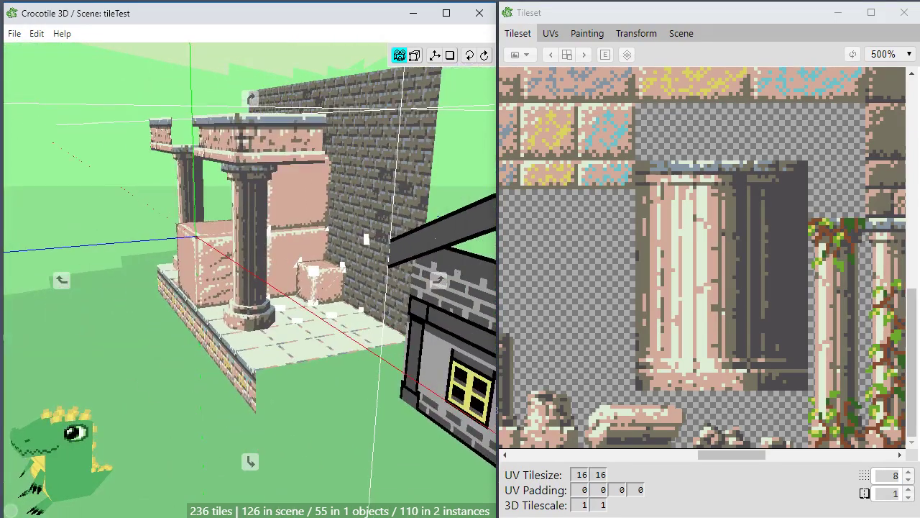
middle_click_drag(314, 283, 315, 282)
right_click_drag(315, 282, 317, 284)
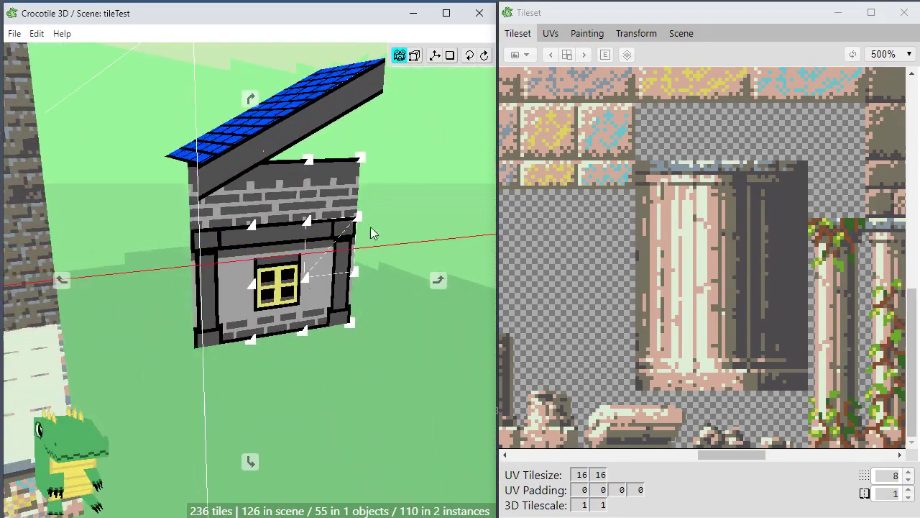
left_click(586, 58)
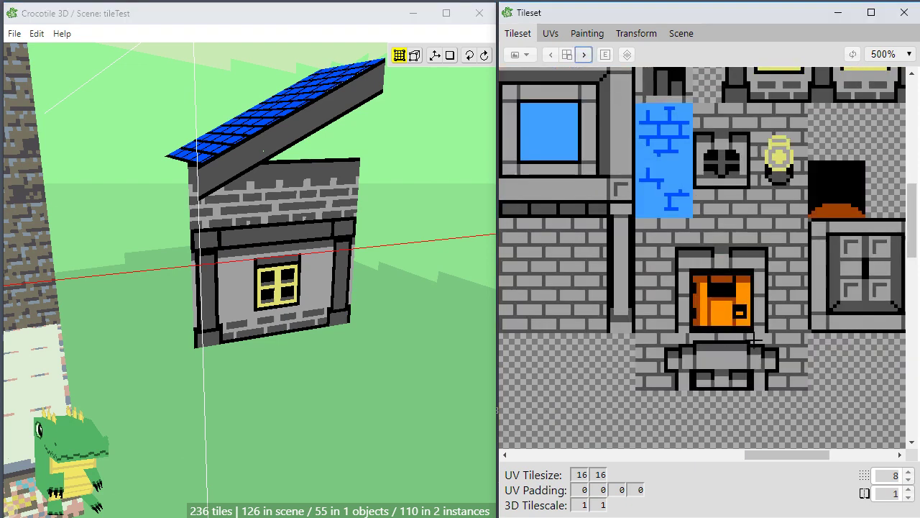
Examine the stone house tiles in the tileset and the separate group of wall and roof tiles below them.
scroll(755, 340, "down", 3)
scroll(766, 333, "up", 1)
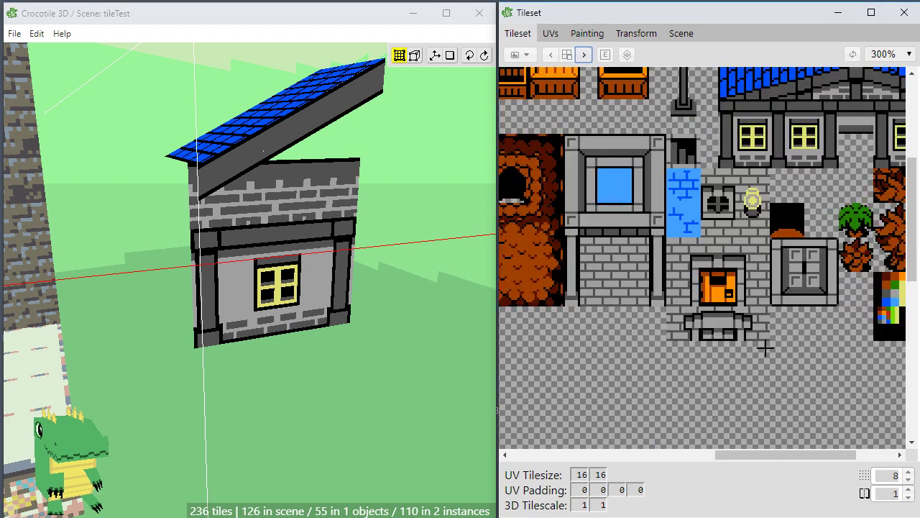
left_click(789, 348)
key("space")
left_click_drag(807, 335, 732, 426)
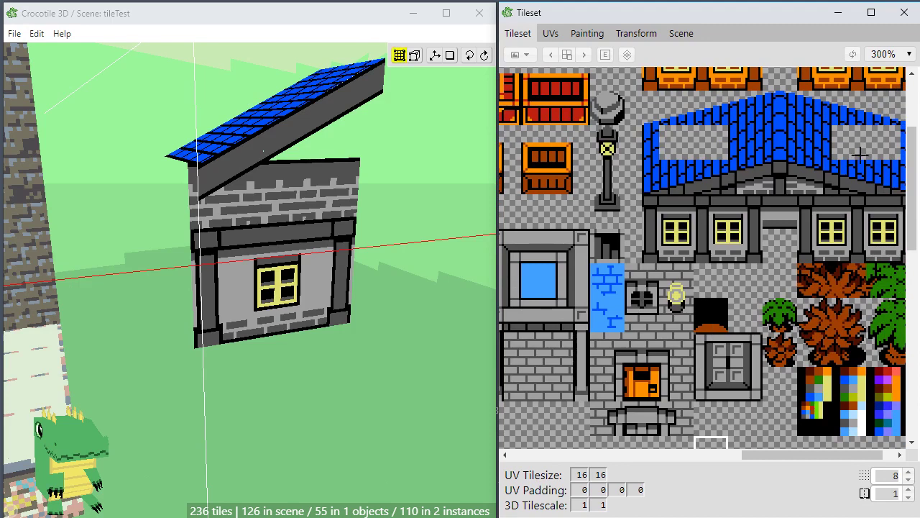
key("space")
left_click_drag(856, 211, 770, 290)
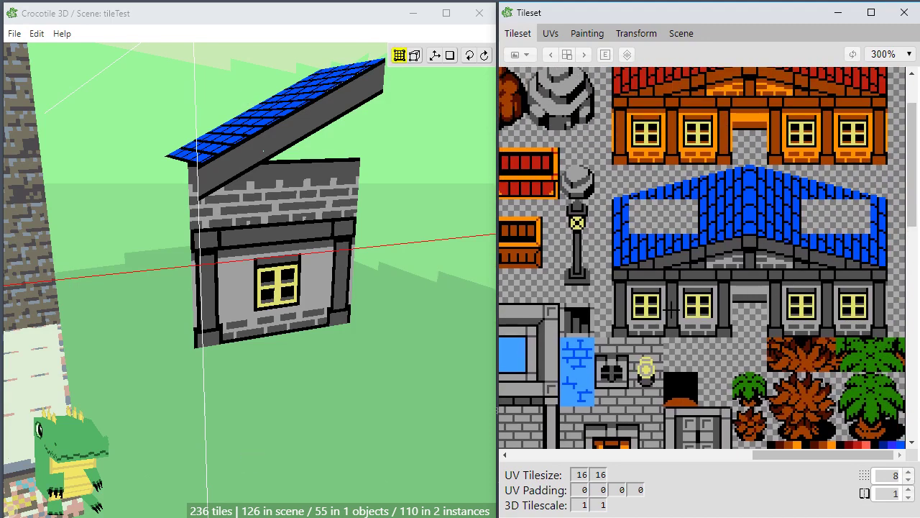
key("space")
left_click_drag(652, 355, 675, 149)
left_click_drag(638, 291, 744, 298)
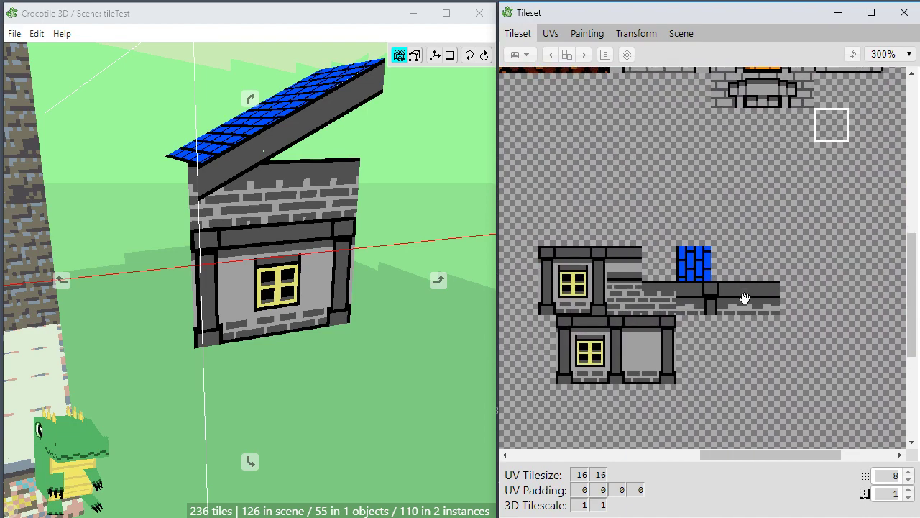
key("space")
key("Tab")
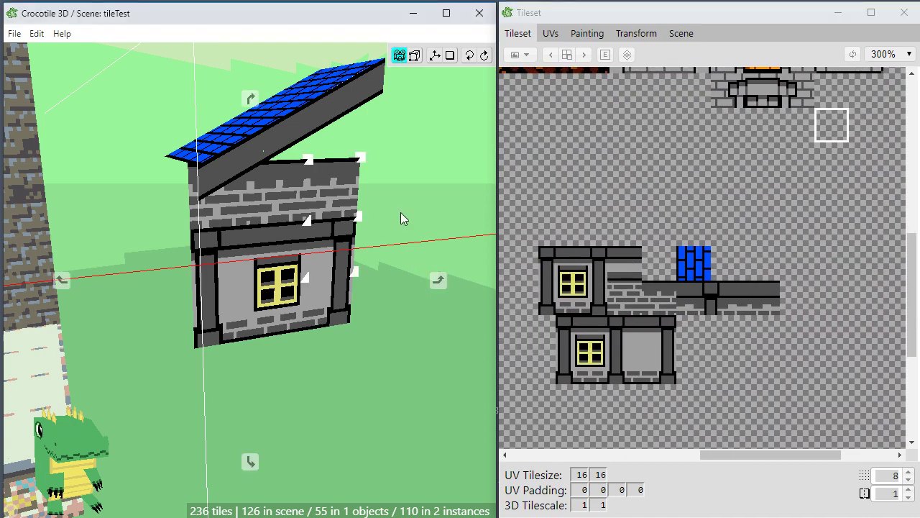
Examine the gap between the sloped roof beam and the upper brick wall from several angles.
key("Tab")
key("space")
mouse_move(398, 186)
left_mouse_down()
mouse_move(402, 238)
mouse_move(393, 180)
left_mouse_up()
right_click_drag(392, 108, 392, 176)
left_click_drag(392, 182, 341, 169)
scroll(394, 179, "up", 2)
left_click_drag(386, 216, 284, 222)
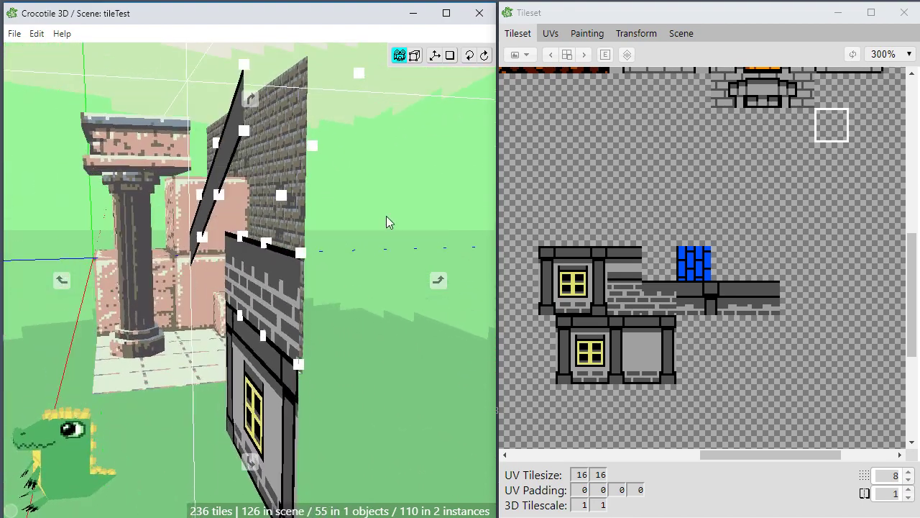
left_click_drag(332, 197, 460, 224)
right_click_drag(309, 248, 335, 223)
scroll(325, 215, "up", 1)
left_click_drag(265, 277, 240, 222)
right_click_drag(241, 222, 234, 241)
left_click_drag(263, 283, 275, 273)
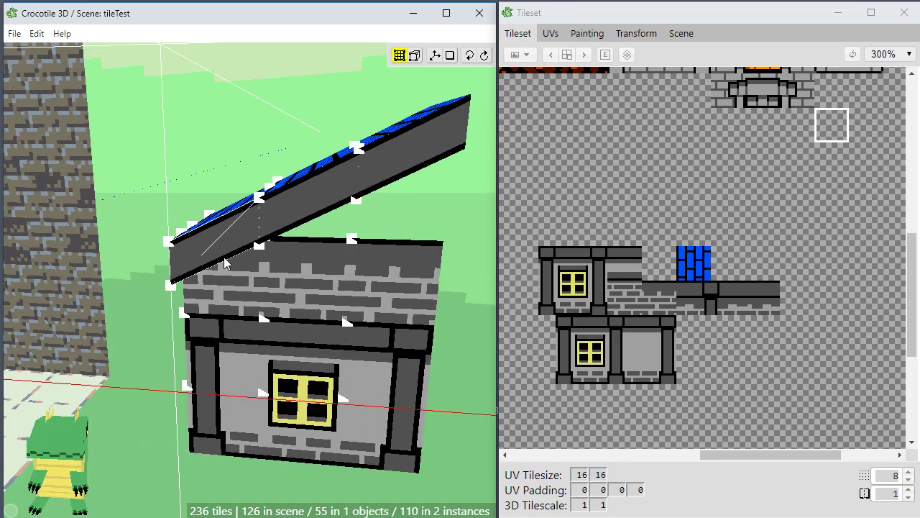
key("space")
left_click_drag(296, 251, 288, 231)
left_click_drag(310, 324, 284, 312)
scroll(285, 311, "up", 2)
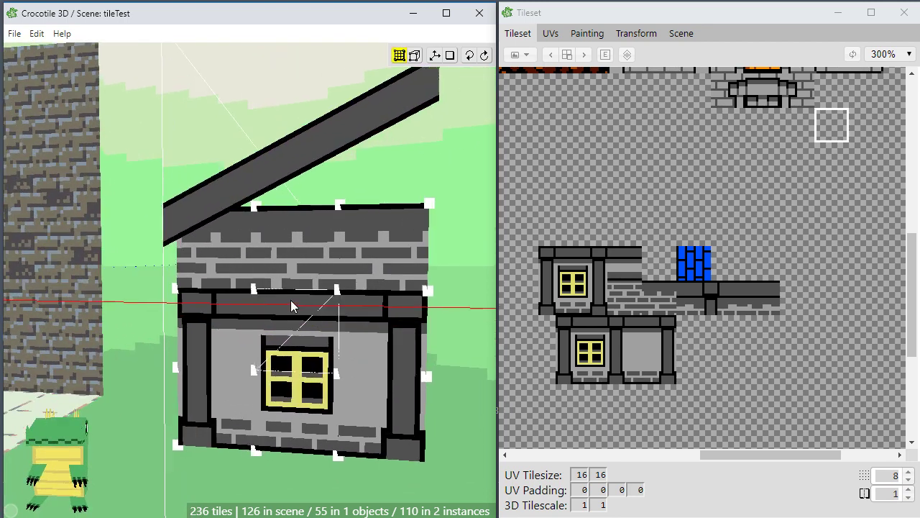
key("space")
scroll(289, 312, "down", 2)
left_click_drag(290, 316, 290, 286)
key("space")
key("space")
left_click_drag(261, 337, 258, 332)
left_click(286, 305)
left_click(206, 306, "shift")
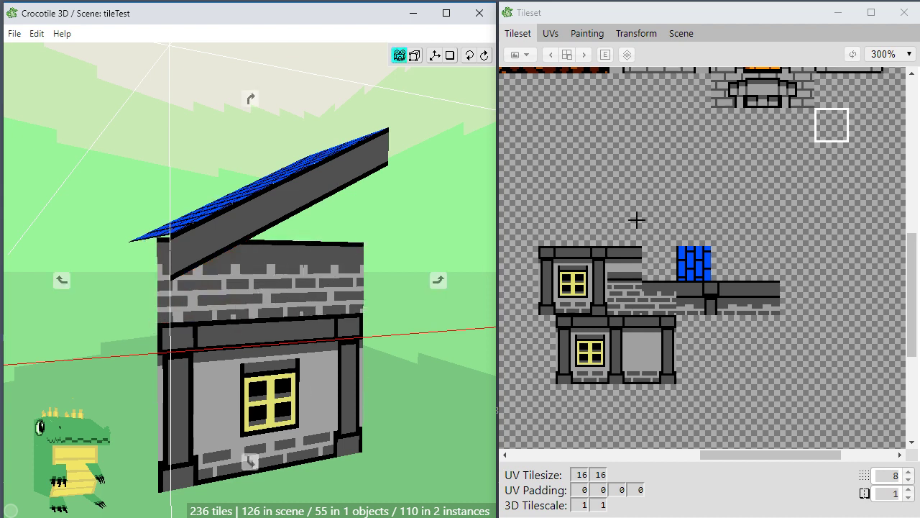
Replace the middle and far tiles of the wall's upper row with the plain brick tile from the tileset.
scroll(665, 314, "up", 2)
left_click(592, 329)
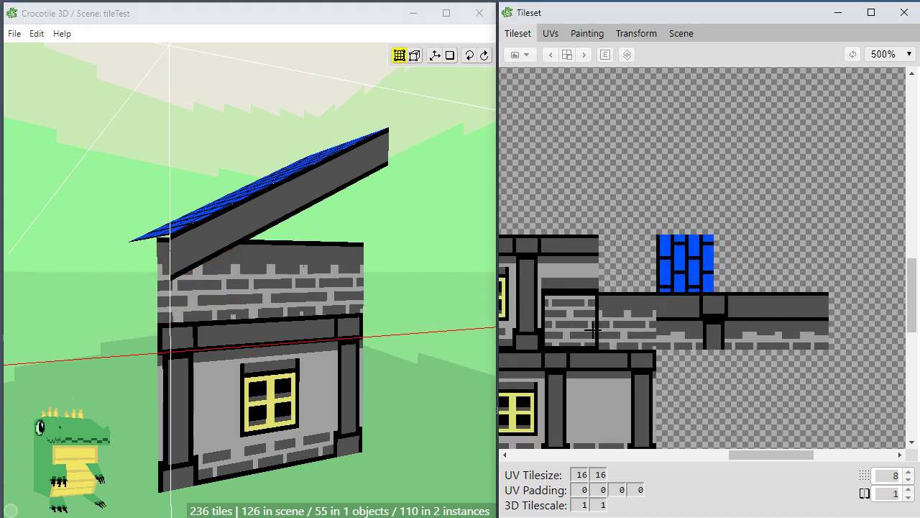
key("c")
left_click(304, 316)
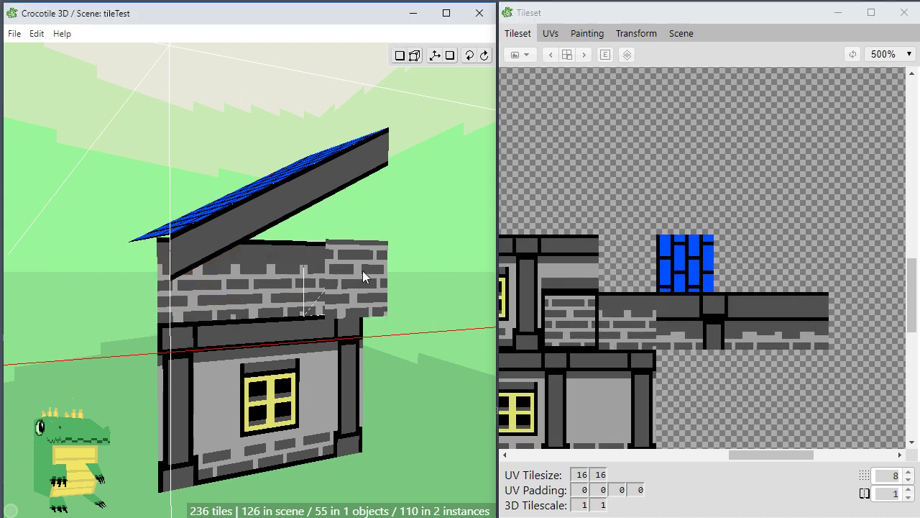
key("space")
key("d")
key("d")
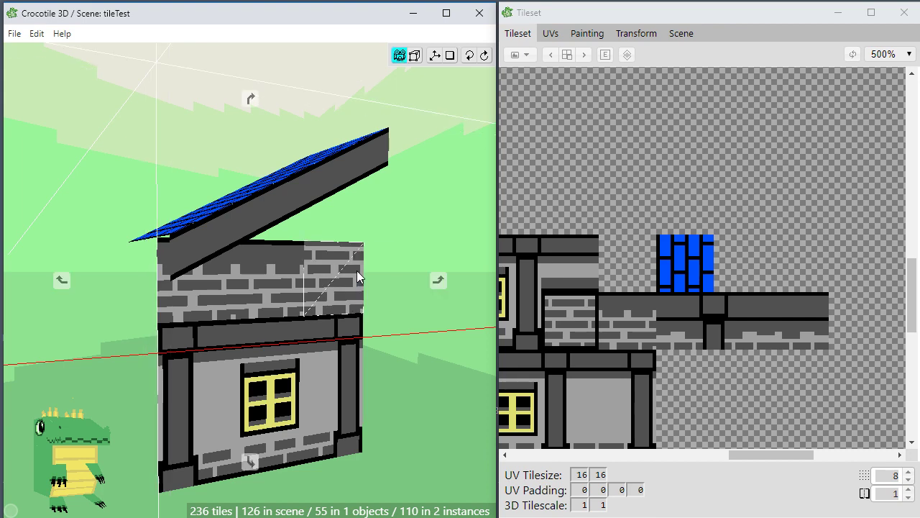
left_click_drag(281, 281, 389, 288)
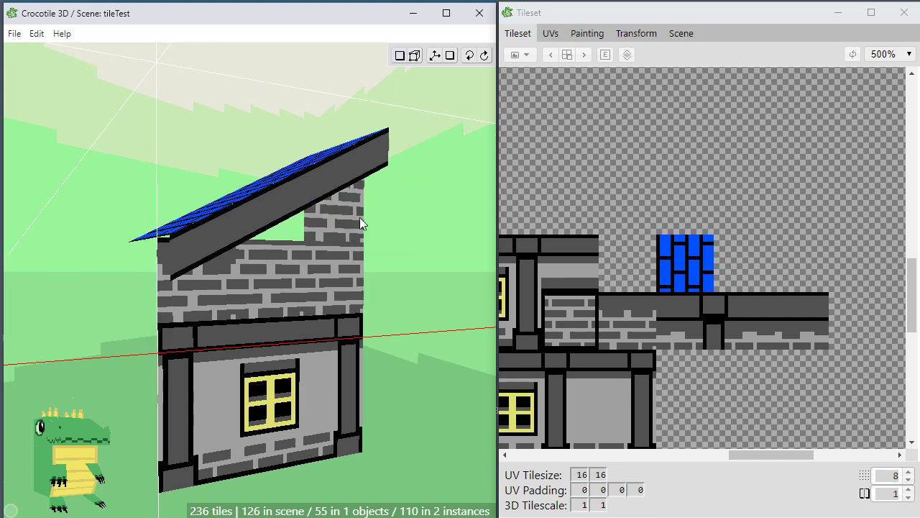
Add two plain brick tiles above the upper wall row and replace the row's tile at the beam's low end with brick.
left_click(359, 217)
left_click(294, 222)
key("space")
left_click_drag(388, 341, 320, 327)
key("space")
left_click(203, 276)
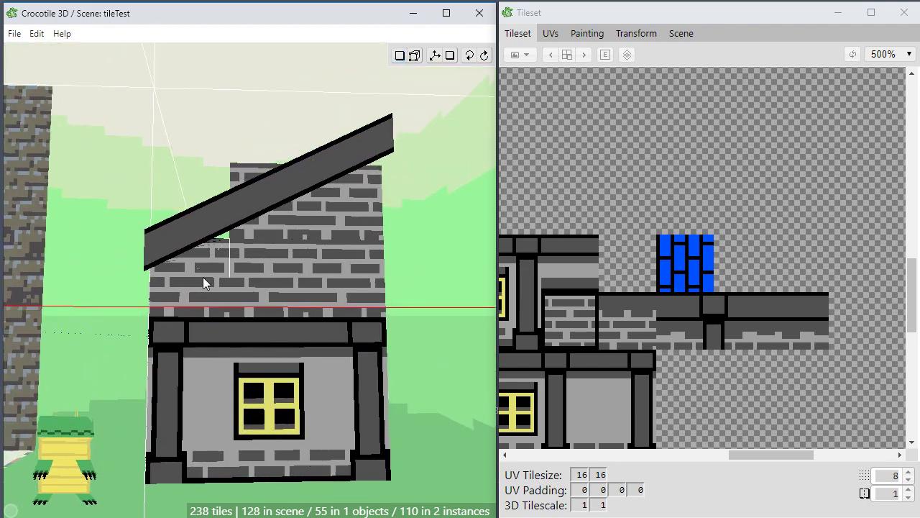
Delete the middle brick tile that sticks out above the sloped roof beam.
key("space")
mouse_move(276, 264)
left_mouse_down()
mouse_move(269, 302)
mouse_move(323, 280)
mouse_move(305, 234)
mouse_move(338, 269)
mouse_move(355, 324)
mouse_move(341, 320)
mouse_move(273, 223)
left_mouse_up()
key("space")
right_click(273, 222)
key("space")
scroll(332, 307, "up", 2)
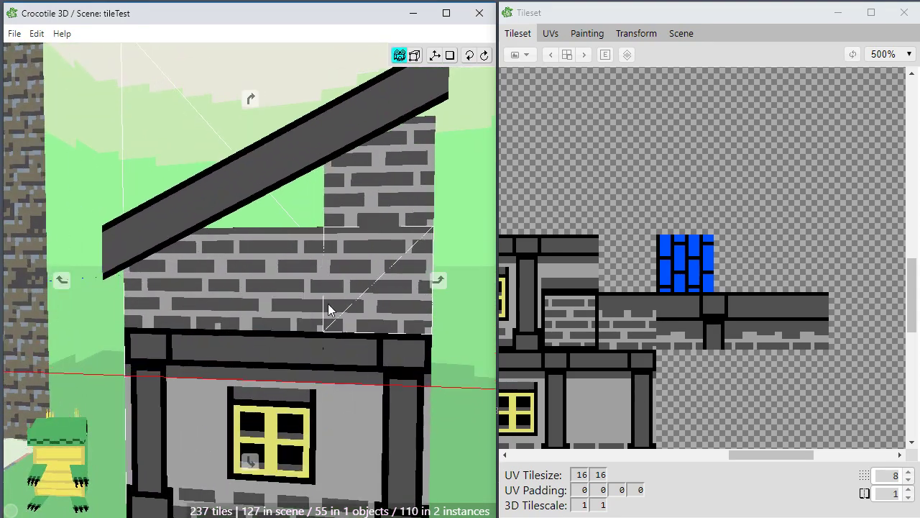
mouse_move(328, 309)
left_mouse_down()
mouse_move(302, 269)
mouse_move(352, 331)
mouse_move(328, 310)
left_mouse_up()
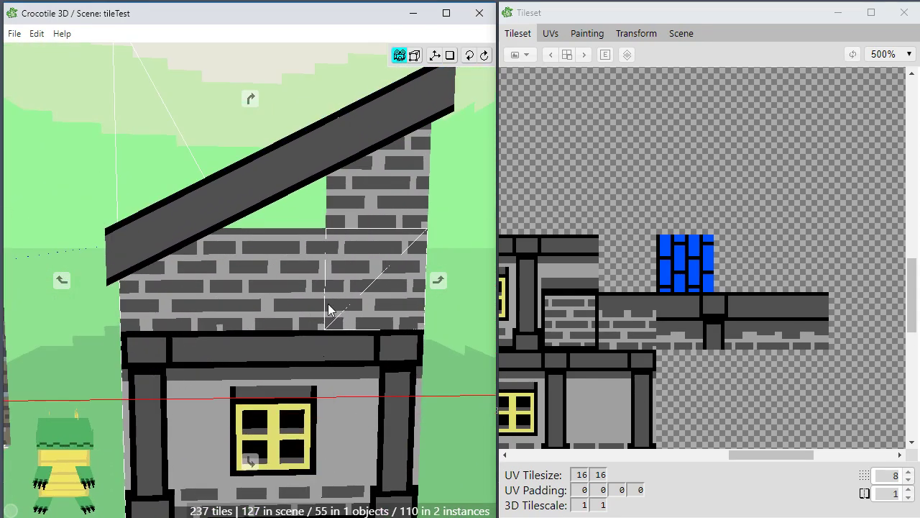
key("space")
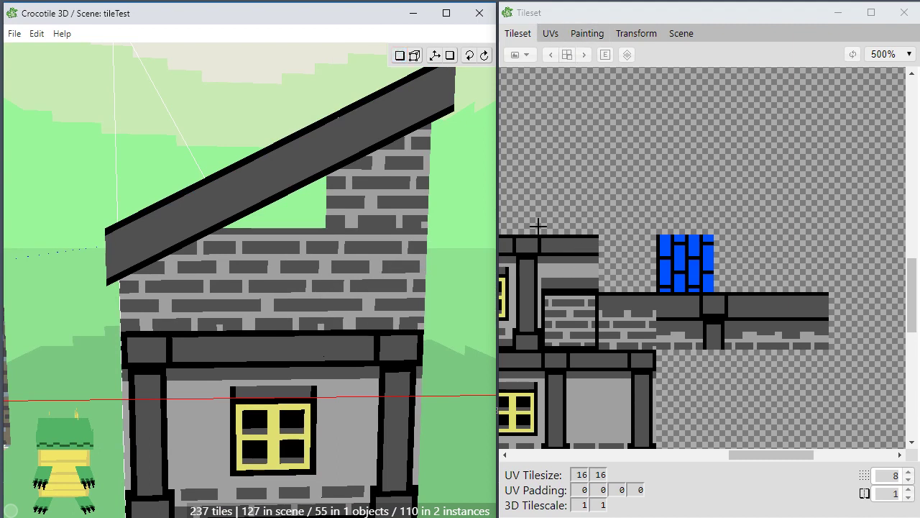
Fill the empty tile beside the blue roof tile with solid black in the tileset painting.
left_click_drag(509, 203, 803, 414)
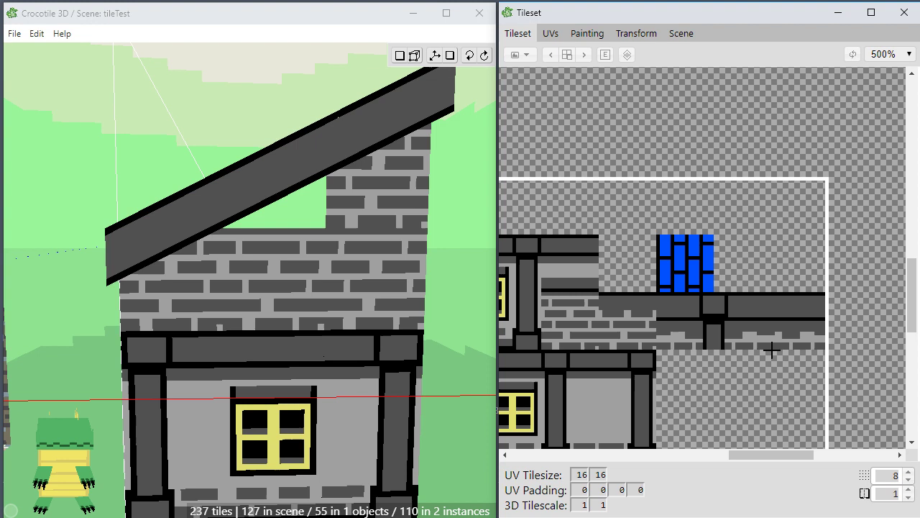
left_click(586, 35)
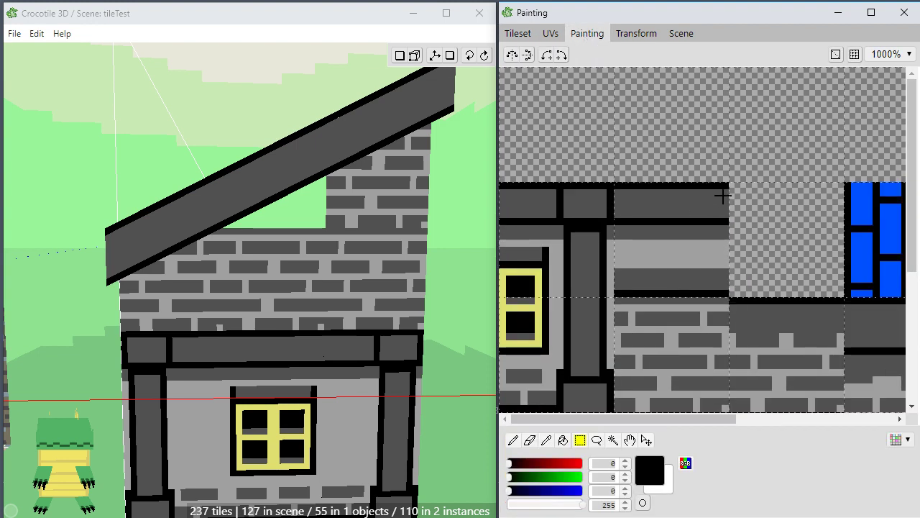
left_click_drag(818, 284, 828, 293)
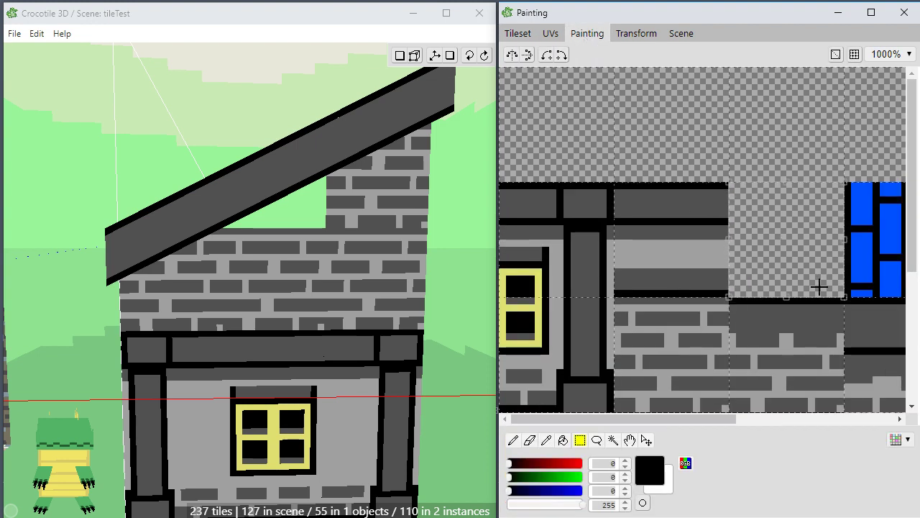
key("g")
left_click(762, 269)
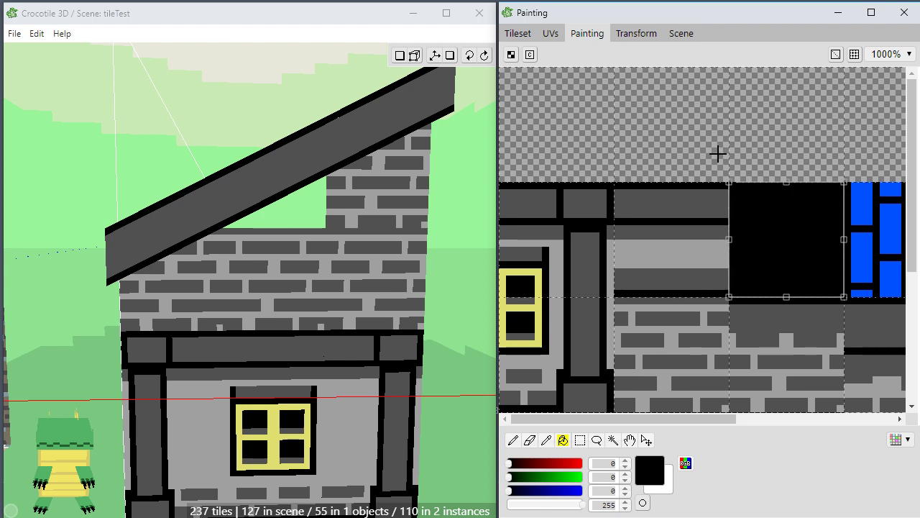
key("Escape")
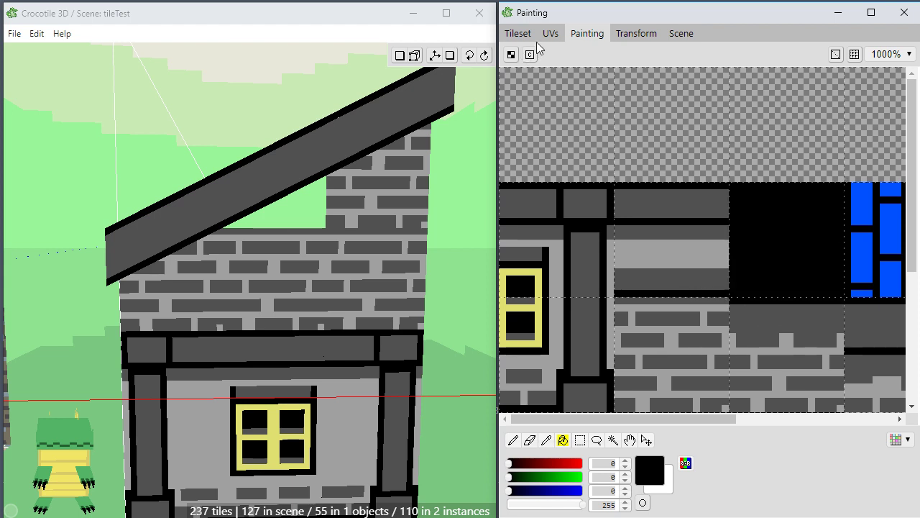
Place three black tiles in a row beneath the roof, bridging the beam's low corner and the brick wall.
left_click(523, 33)
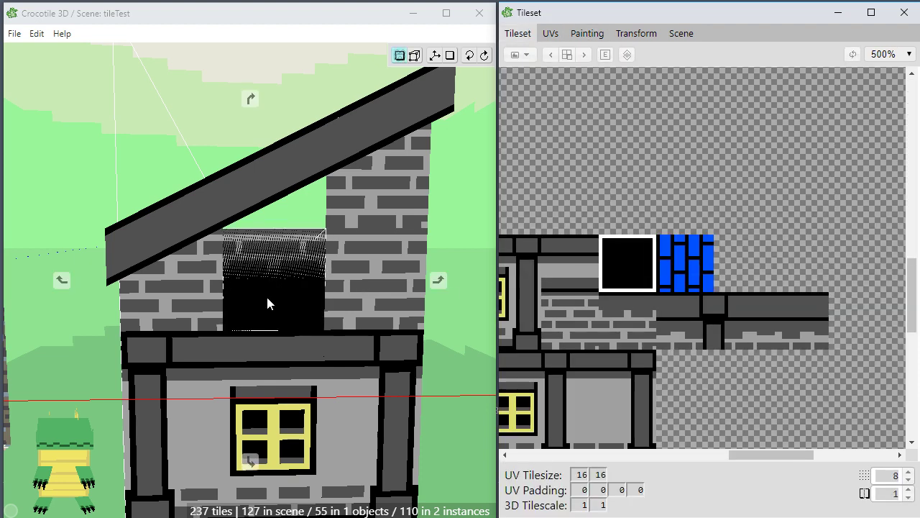
middle_click_drag(267, 303, 223, 248)
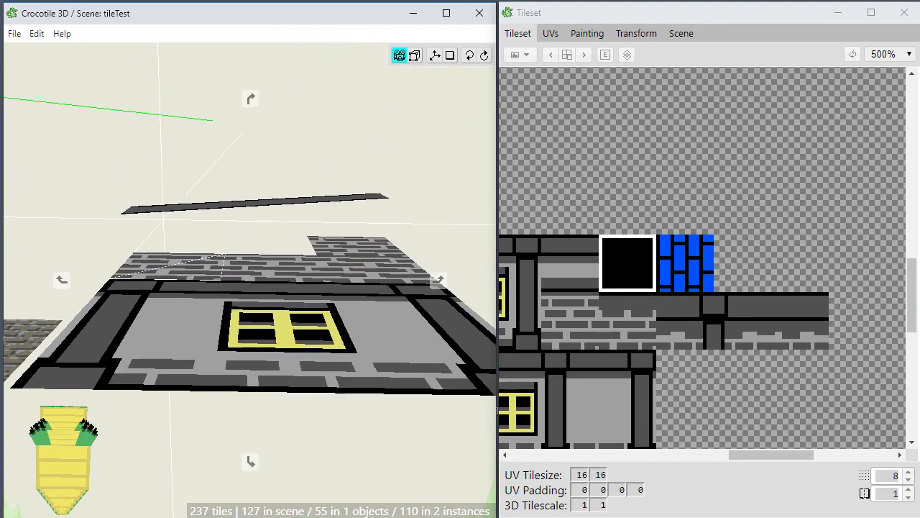
key("v")
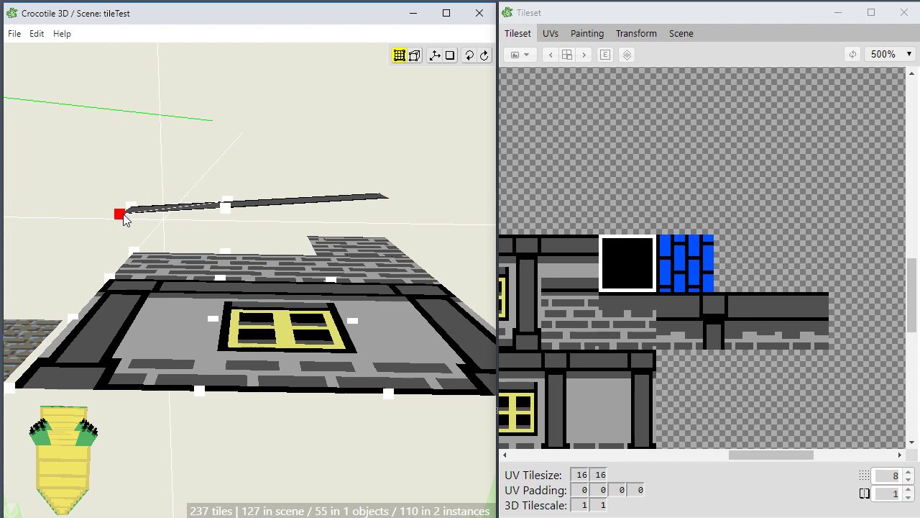
left_click(121, 215)
left_click(145, 228)
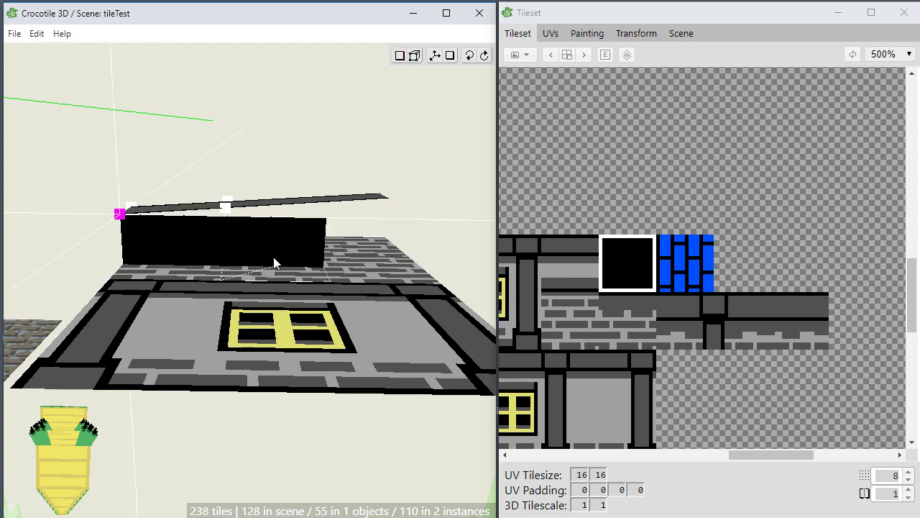
left_click(286, 250)
left_click(348, 245)
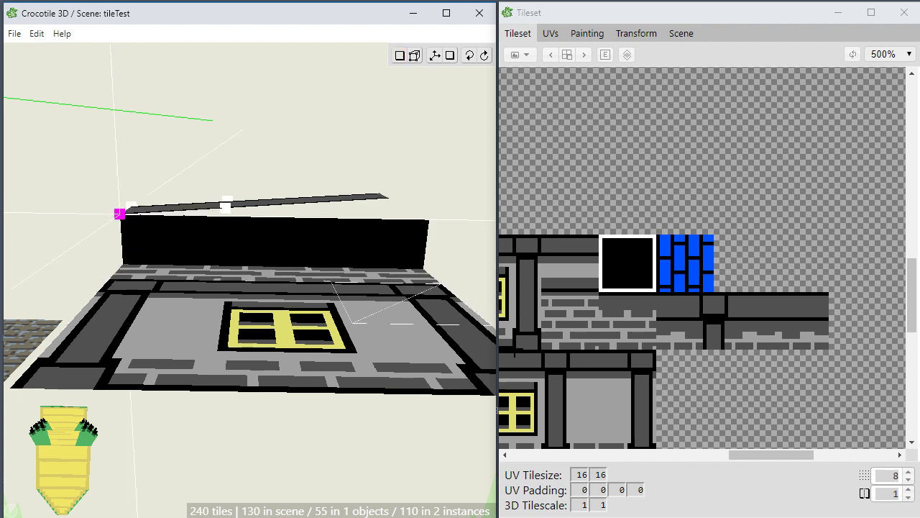
Raise the second and third black tiles so the first follows the beam's slope, and keep only the third selected.
key("v")
key("space")
left_click_drag(296, 283, 312, 302)
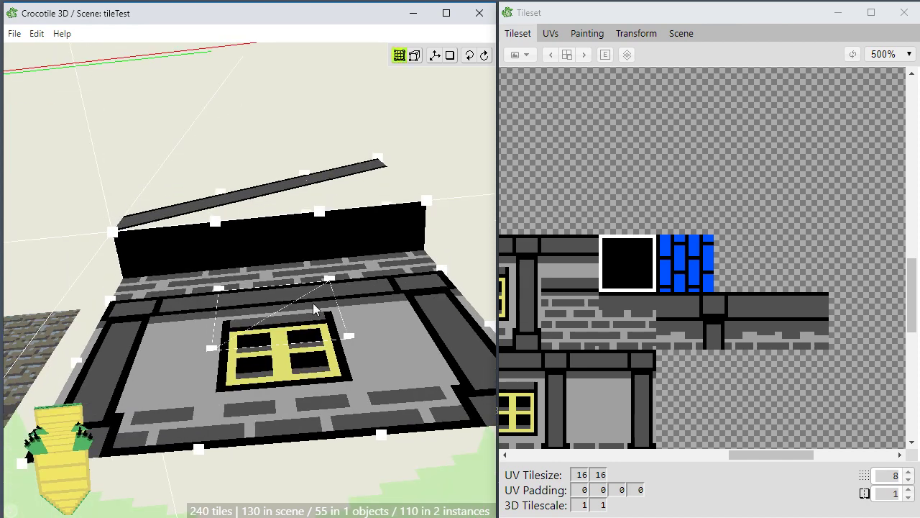
left_click(241, 237)
left_click(371, 248, "shift")
key("v")
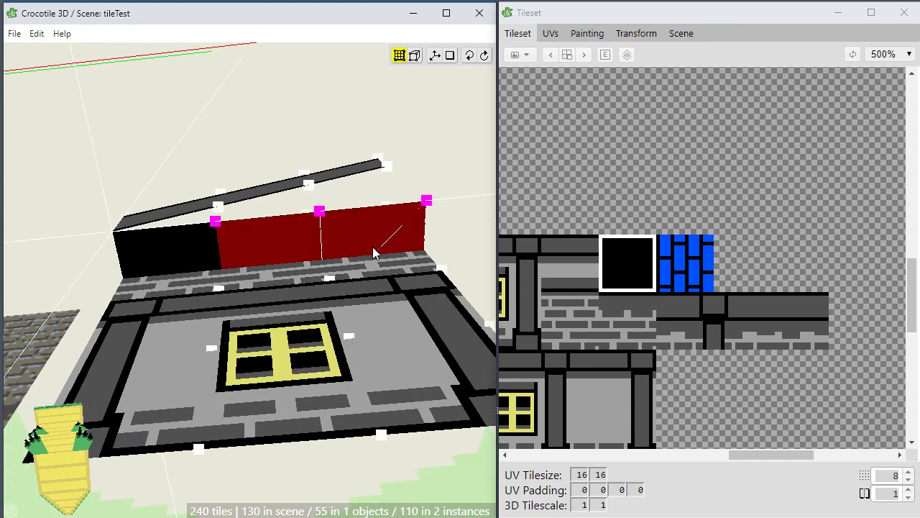
key("space")
key("w")
key("v")
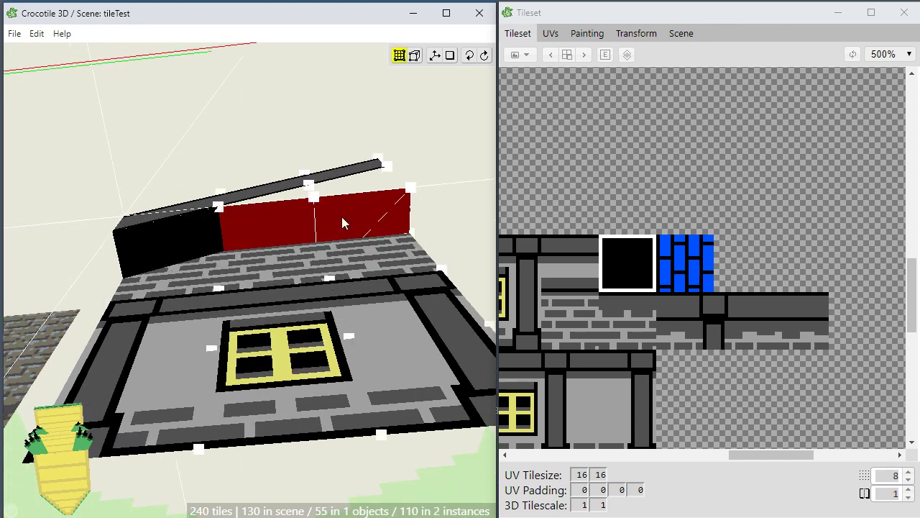
right_click(292, 217)
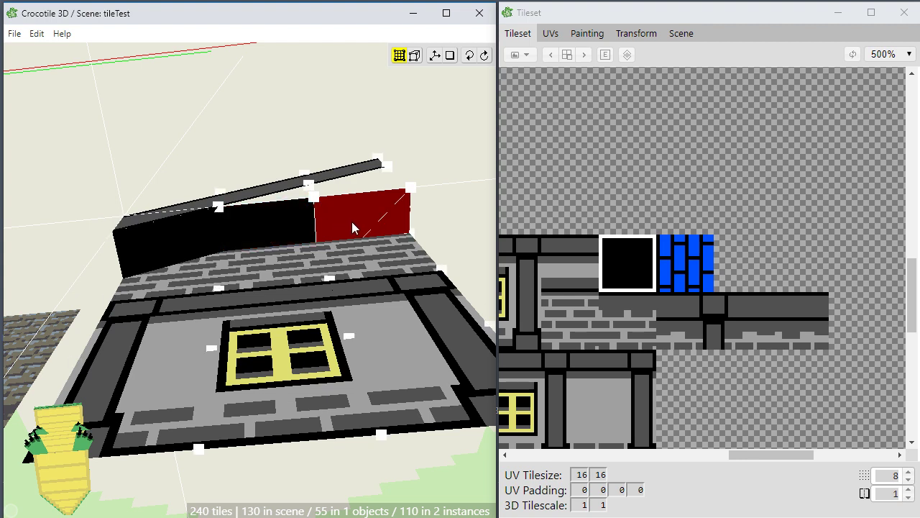
key("v")
key("space")
key("w")
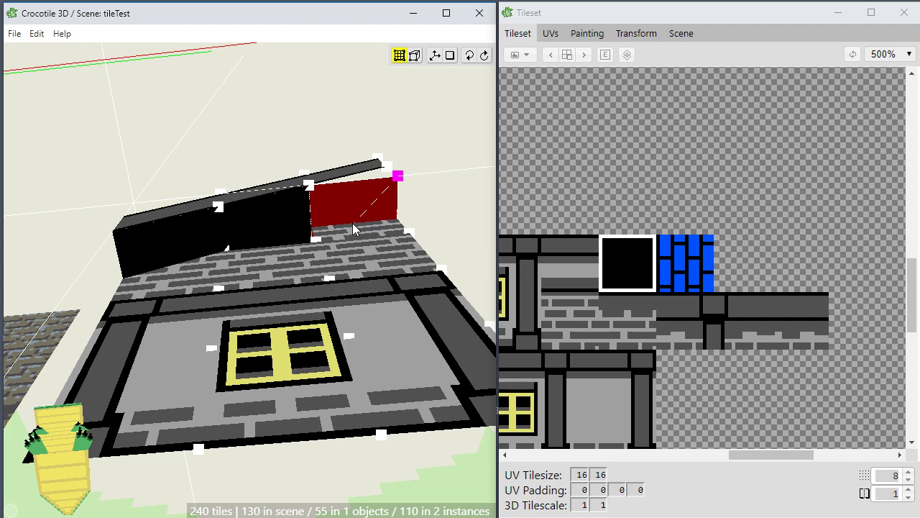
key("ctrl+z")
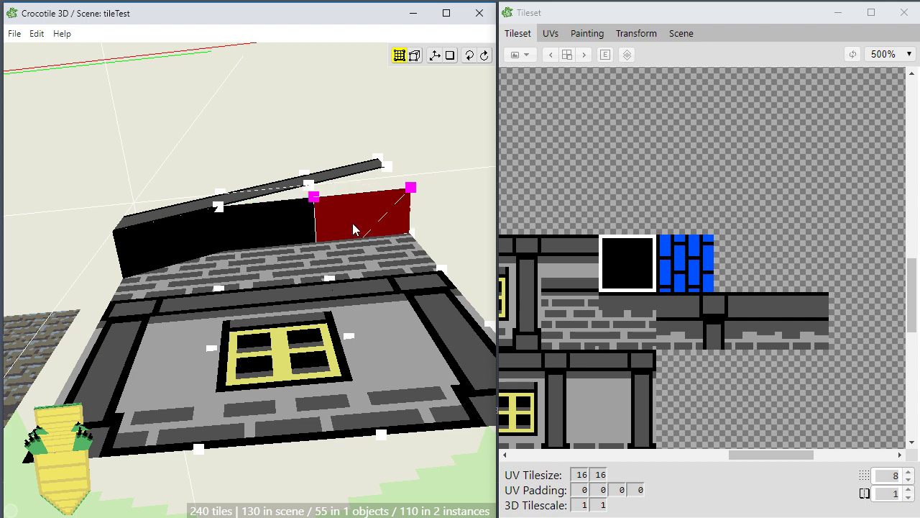
Raise the third black tile so the second one follows the beam's slope, and clear the selection.
key("space")
key("w")
middle_click_drag(353, 223, 348, 241)
key("ctrl+d")
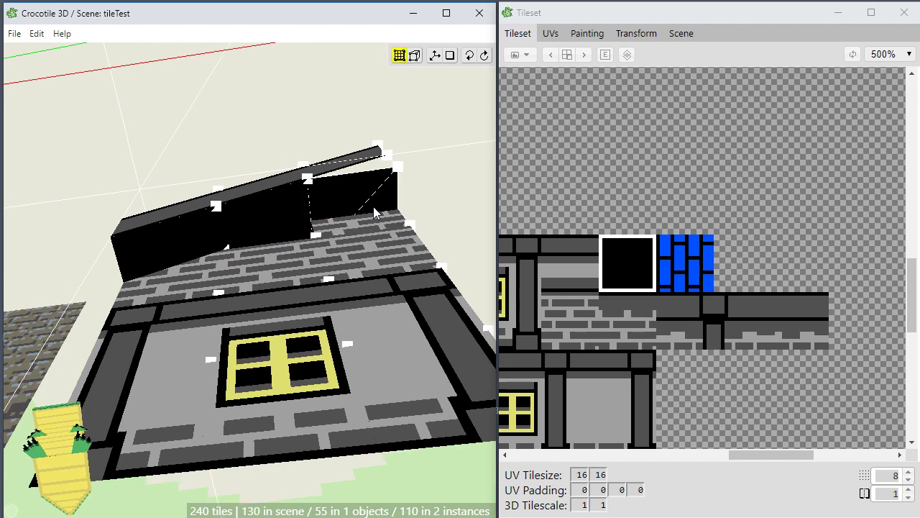
Raise the two corner points at the high end of the third black tile so it follows the beam's slope.
middle_click_drag(404, 185, 393, 109)
left_click(320, 63)
left_click(320, 63)
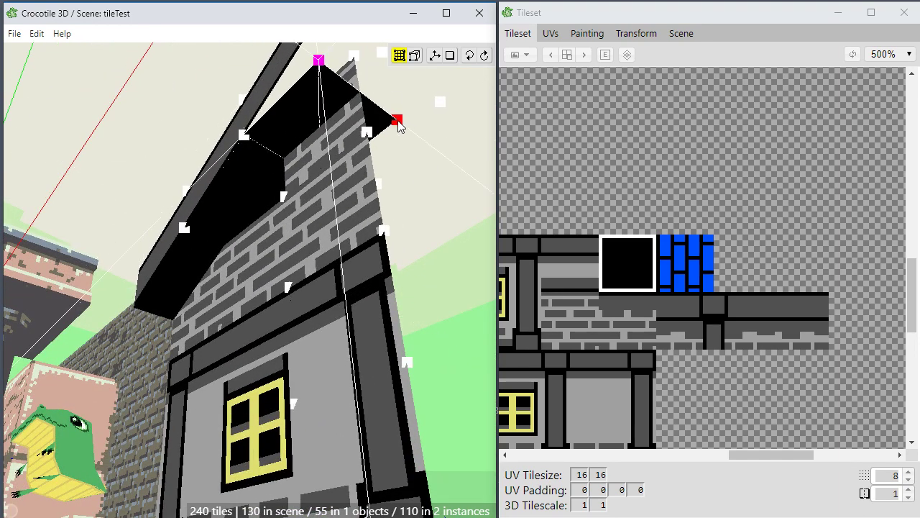
left_click(397, 120, "shift")
key("a")
key("ctrl+z")
key("w")
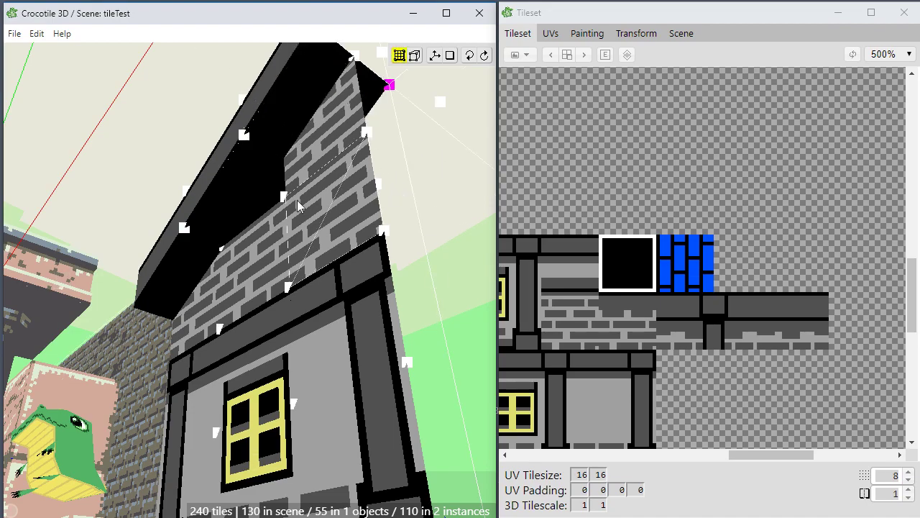
Examine the house front, the roof's underside and the brick gable from several angles for remaining gaps.
middle_click_drag(297, 201, 313, 227)
middle_click_drag(277, 258, 314, 268)
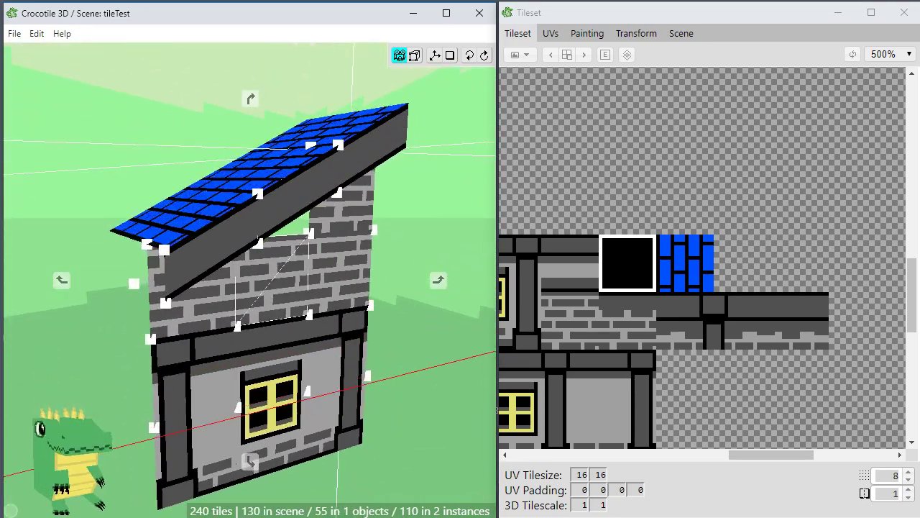
middle_click_drag(359, 310, 307, 297)
scroll(307, 297, "down", 2)
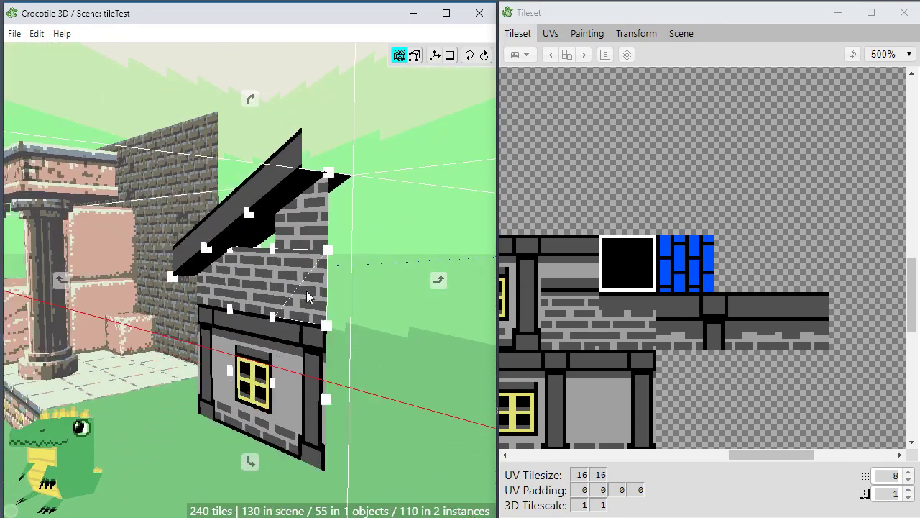
scroll(302, 309, "down", 2)
middle_click_drag(263, 351, 282, 329)
scroll(283, 330, "up", 4)
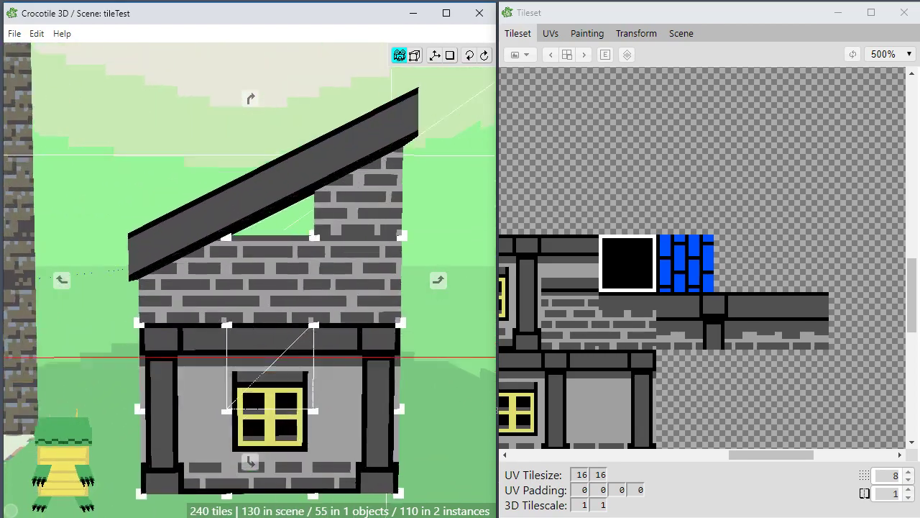
middle_click_drag(273, 430, 275, 401)
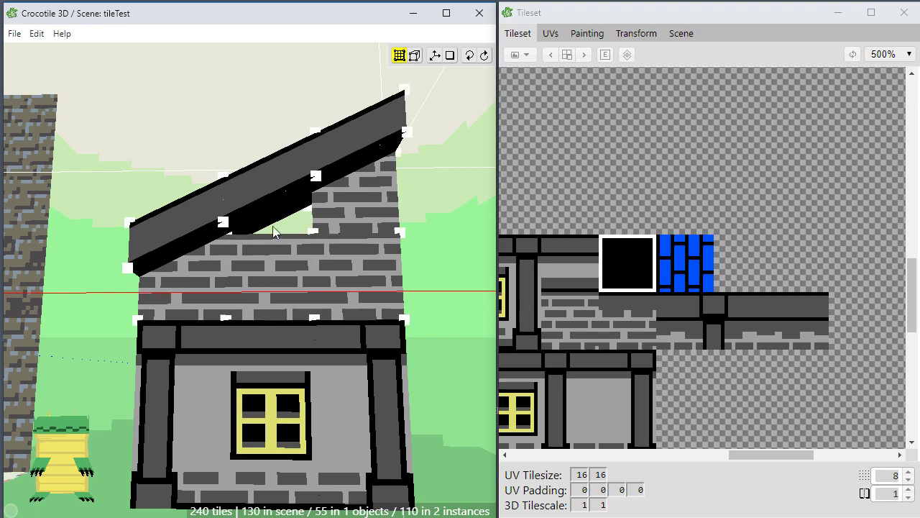
scroll(389, 248, "up", 1)
middle_click_drag(389, 247, 334, 286)
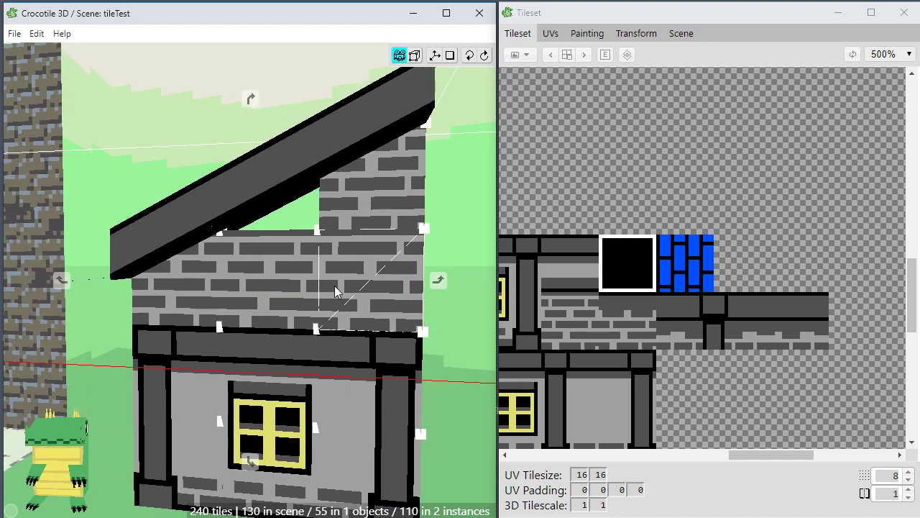
scroll(372, 245, "up", 1)
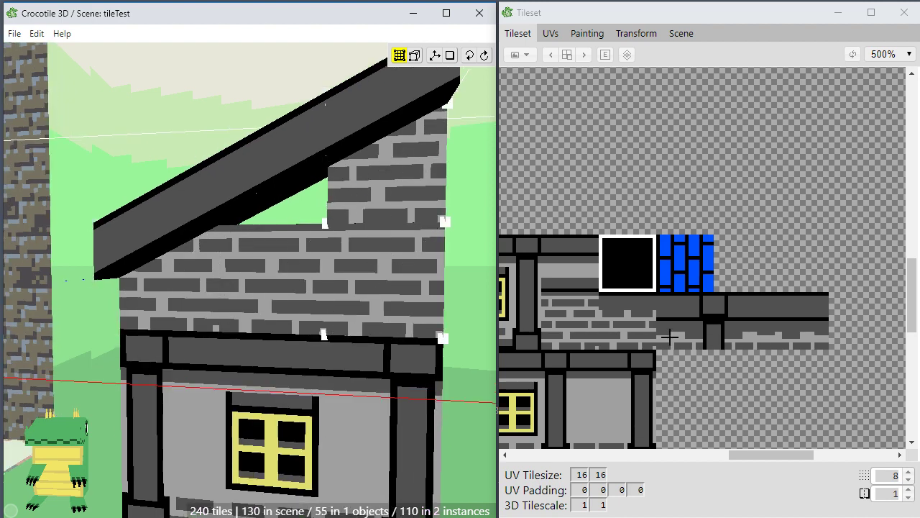
Open the whole block of house tiles, including the brick, roof and window tiles, for painting.
left_click(624, 316)
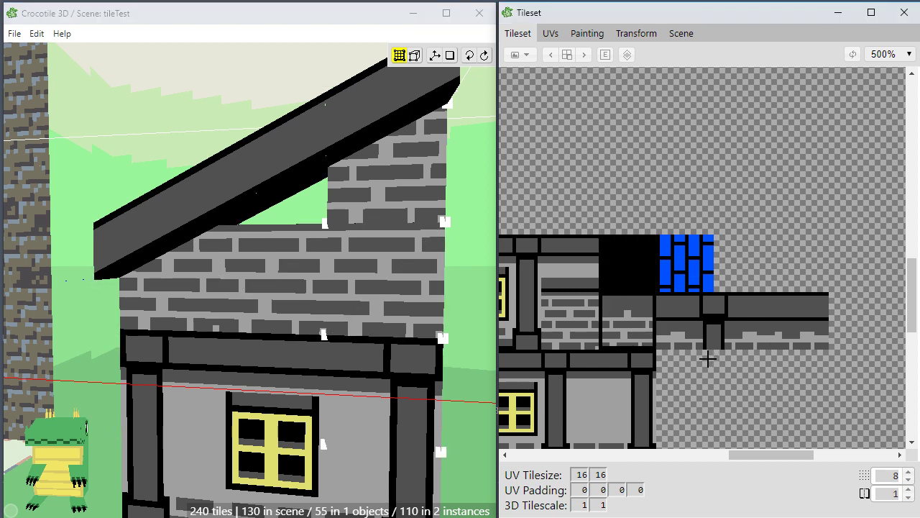
left_click(566, 329)
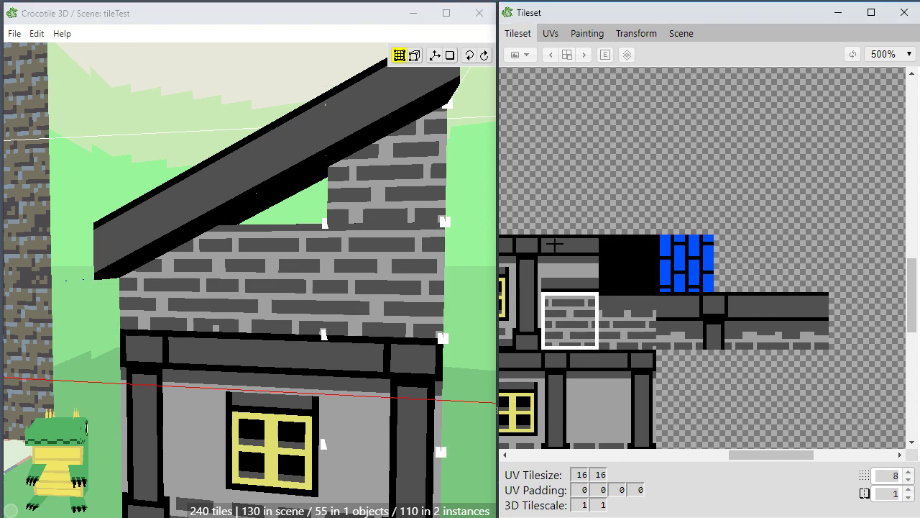
left_click_drag(516, 251, 809, 423)
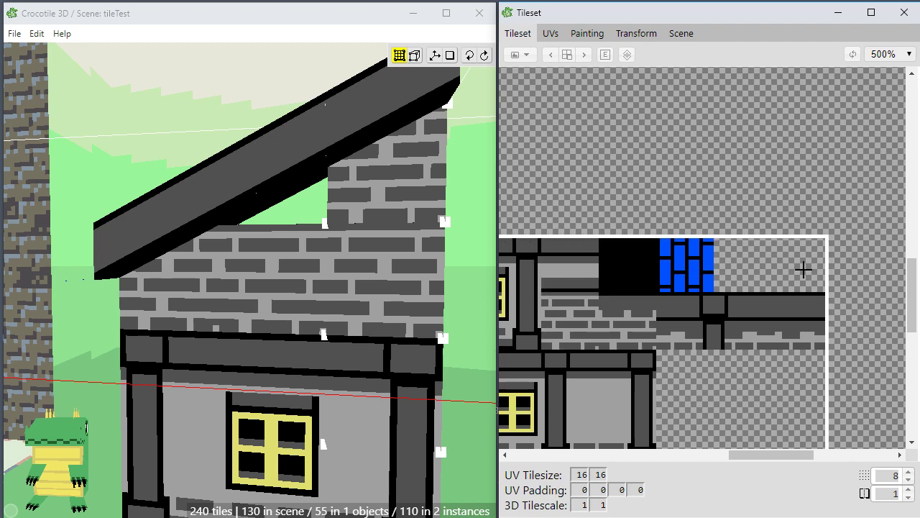
left_click(580, 34)
scroll(688, 144, "down", 3)
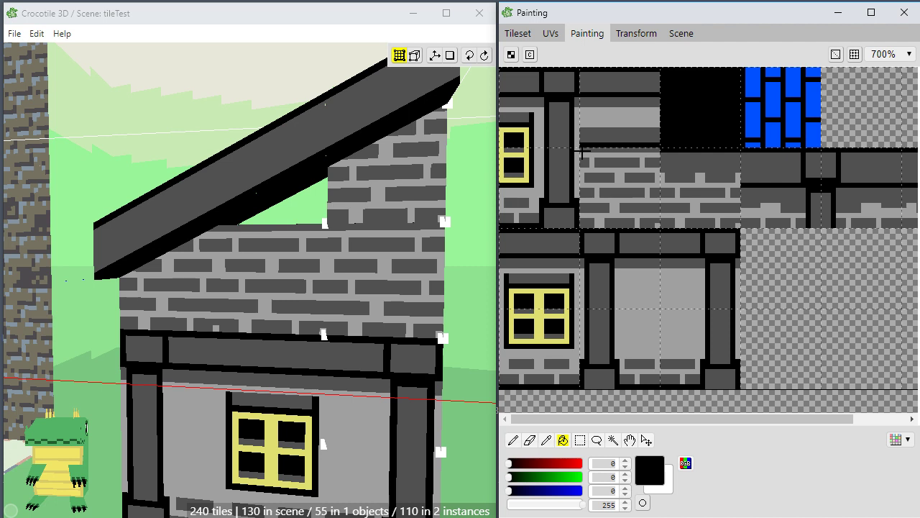
Copy the plain brick tile into the empty lower-row cell beside the house wall tiles.
key("m")
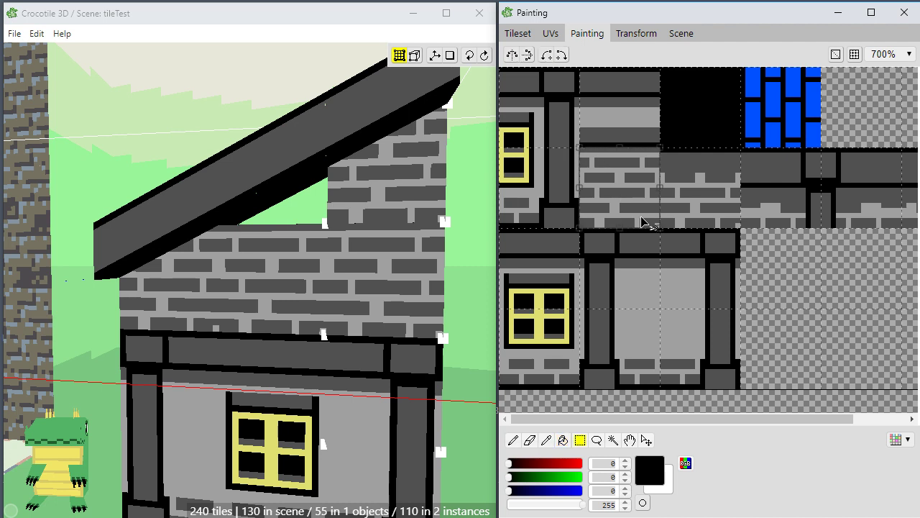
left_click_drag(627, 197, 829, 288, "ctrl+alt")
key("space")
left_click_drag(850, 342, 717, 310)
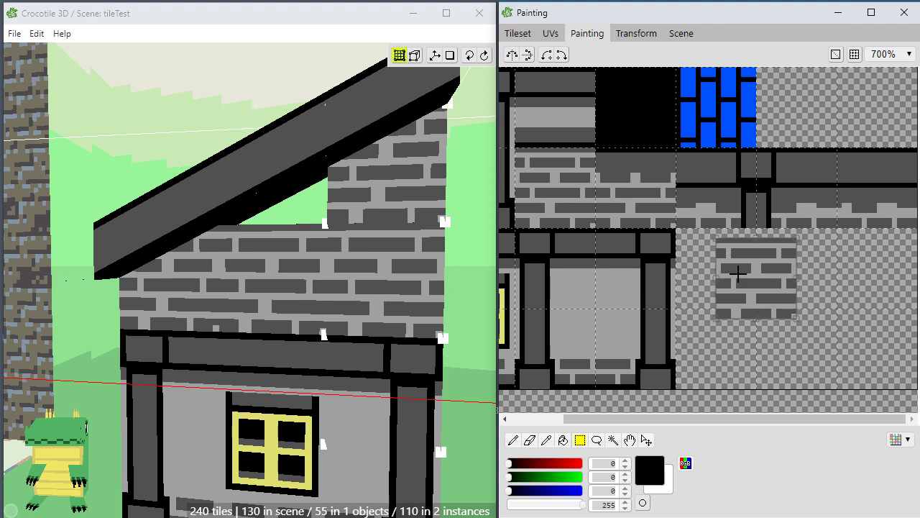
left_click_drag(745, 280, 709, 357)
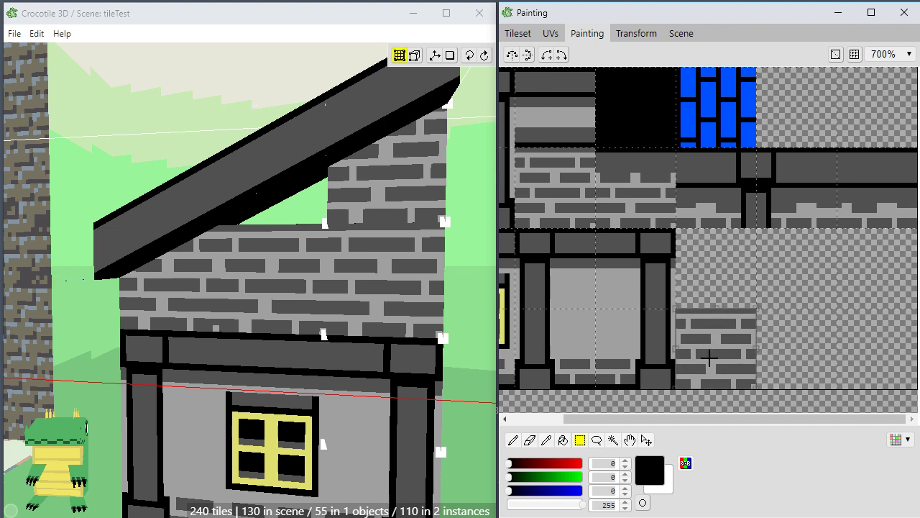
left_click(779, 349)
Duplicate the copied brick tile one cell to its right, one cell above that, and one further right in the upper row.
left_click_drag(720, 337, 804, 338)
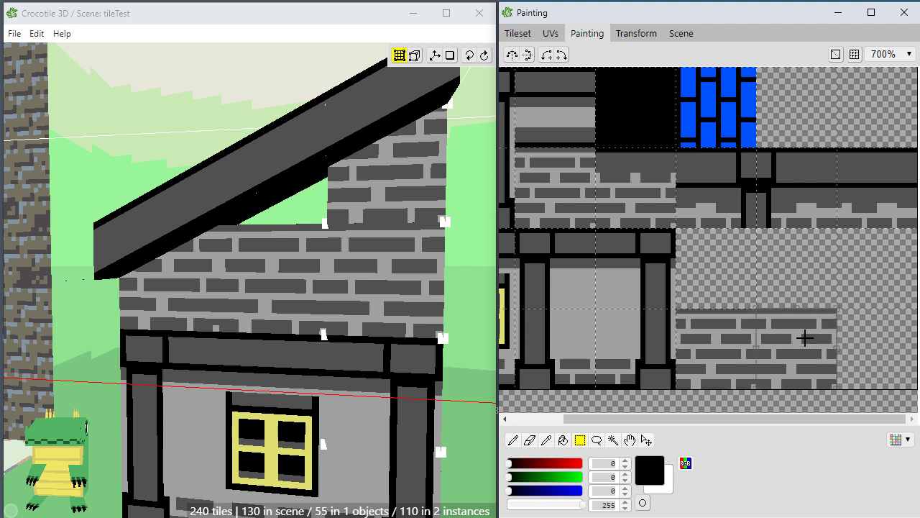
left_click(813, 293)
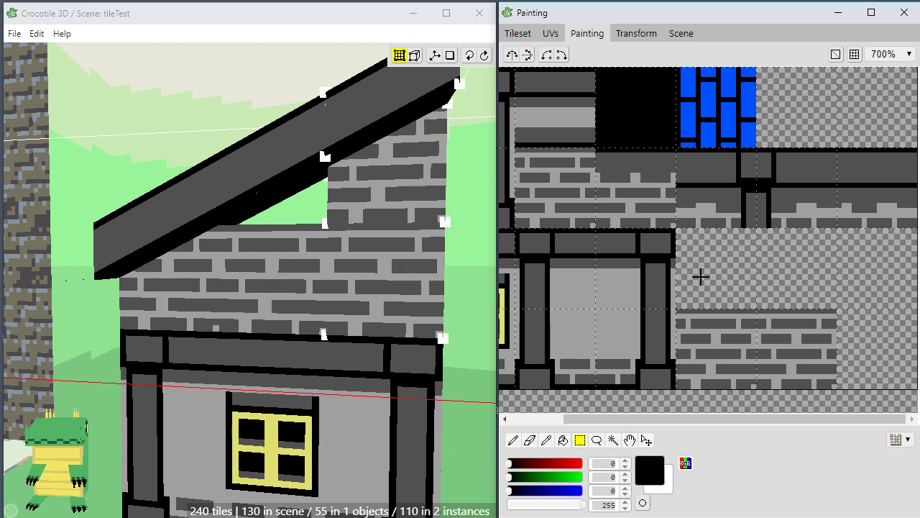
left_click_drag(766, 353, 766, 273)
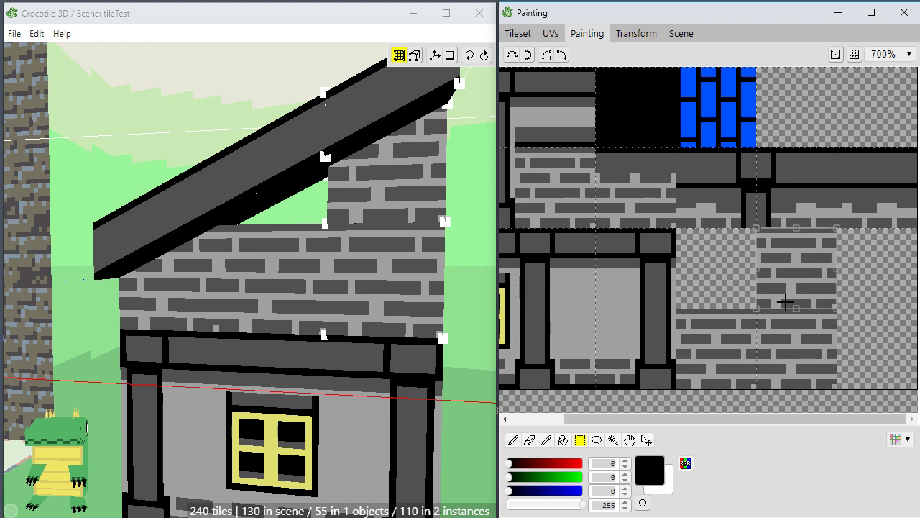
mouse_move(789, 288)
left_mouse_down()
mouse_move(843, 310)
mouse_move(789, 287)
mouse_move(879, 295)
left_mouse_up()
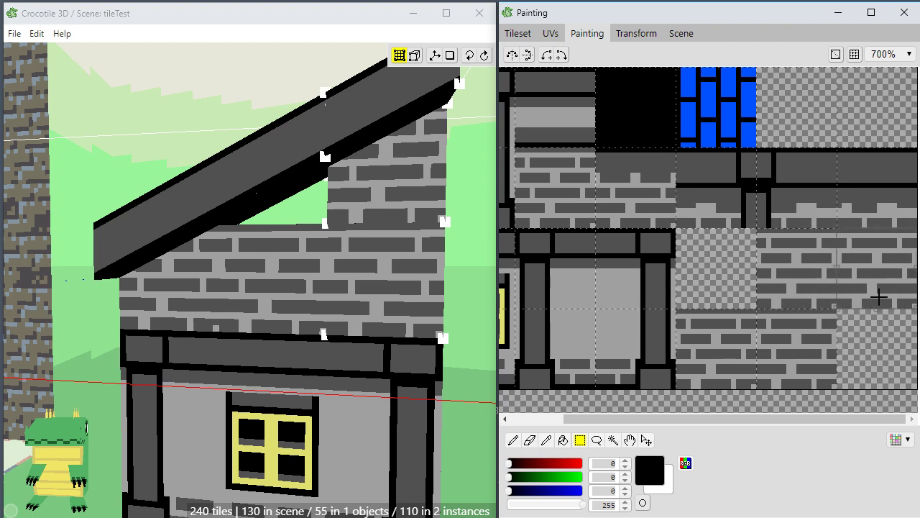
left_click(861, 353)
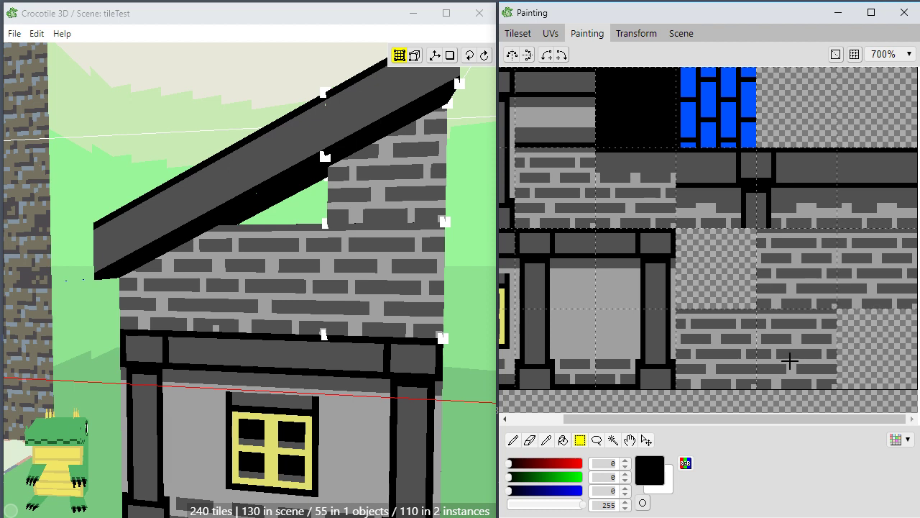
Limit painting to the brick copy beside the empty upper-row cell and switch to the Fill tool.
key("b")
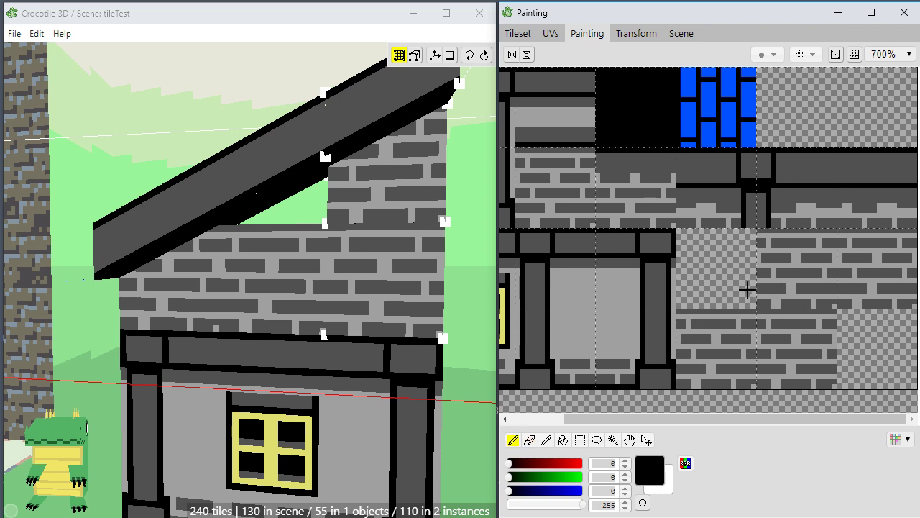
key("m")
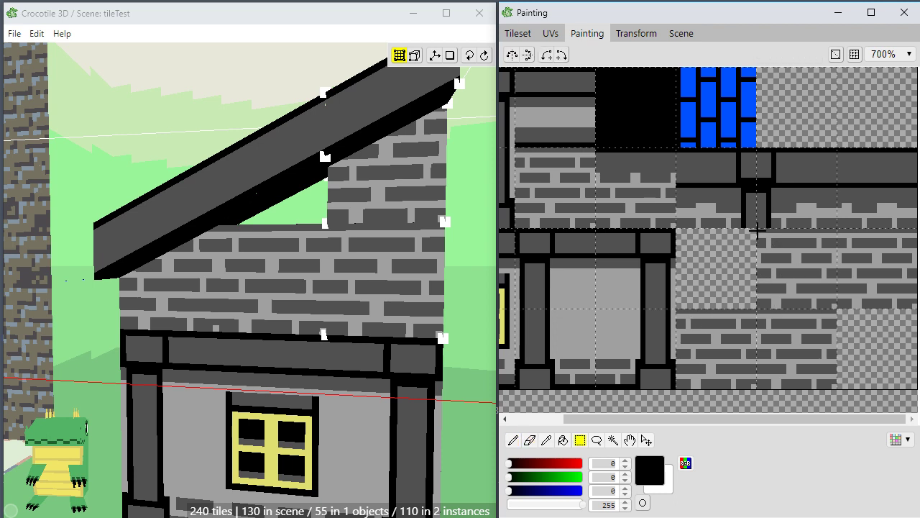
mouse_move(758, 230)
left_mouse_down()
mouse_move(821, 322)
mouse_move(826, 310)
left_mouse_up()
key("g")
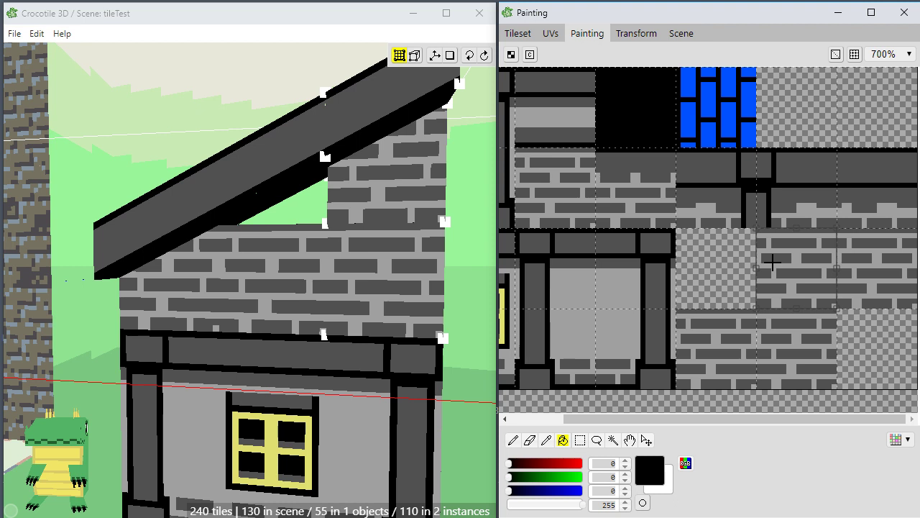
left_click(772, 262)
key("ctrl+z")
left_click(773, 266)
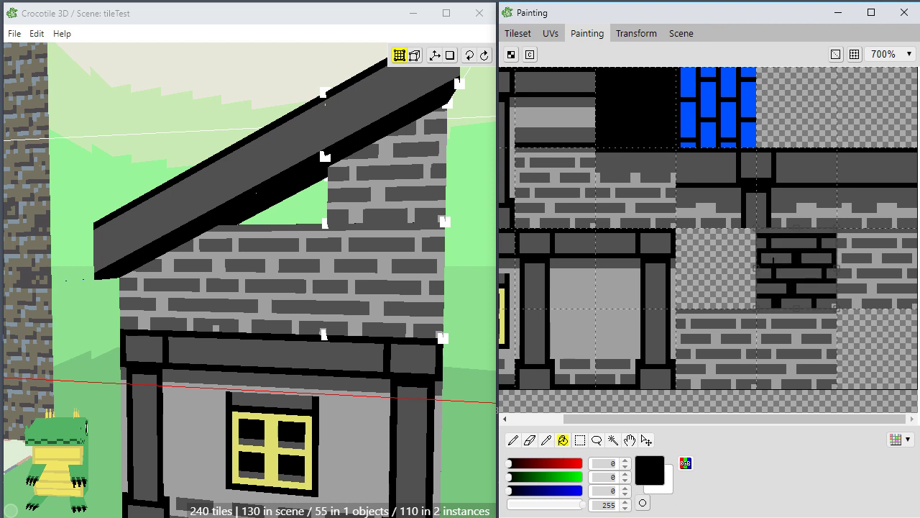
key("ctrl+z")
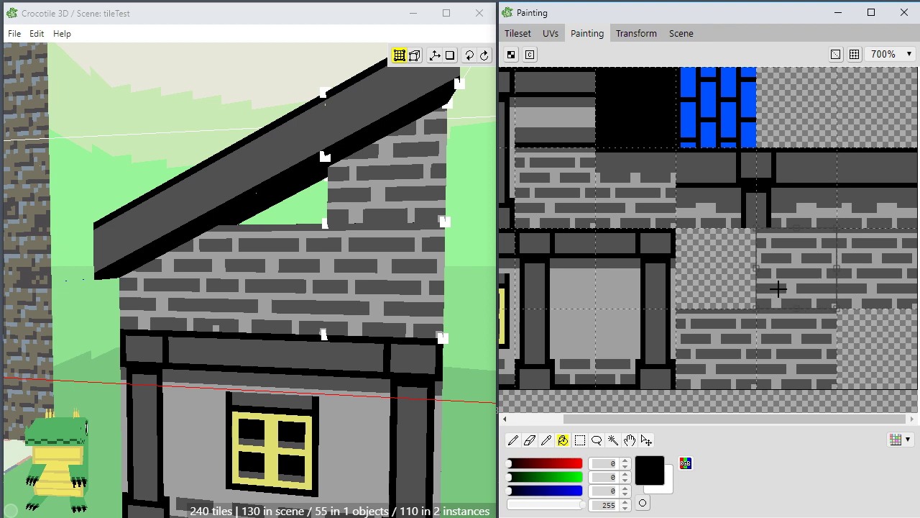
Fill all bricks of the selected tile with black and its mortar with dark grey (80, 80, 80), using non-contiguous filling.
left_click(778, 289)
left_click(765, 304)
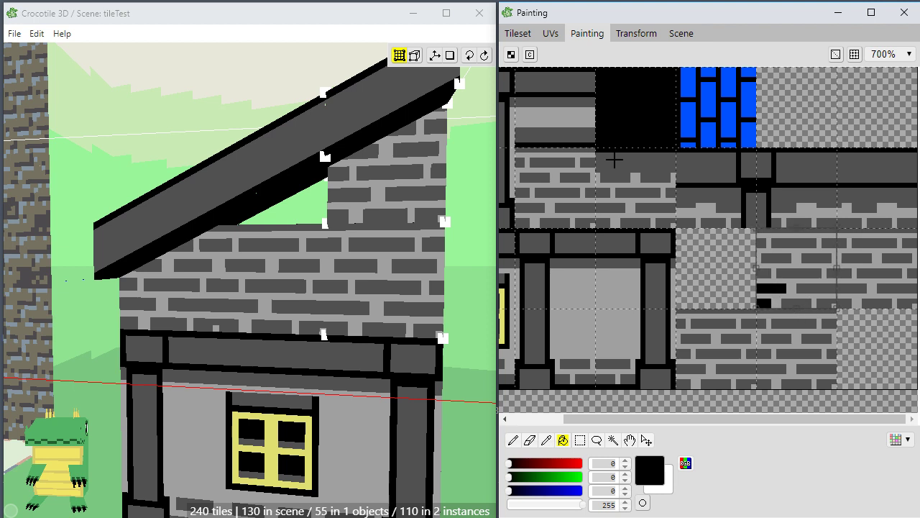
left_click(530, 56)
left_click(805, 286)
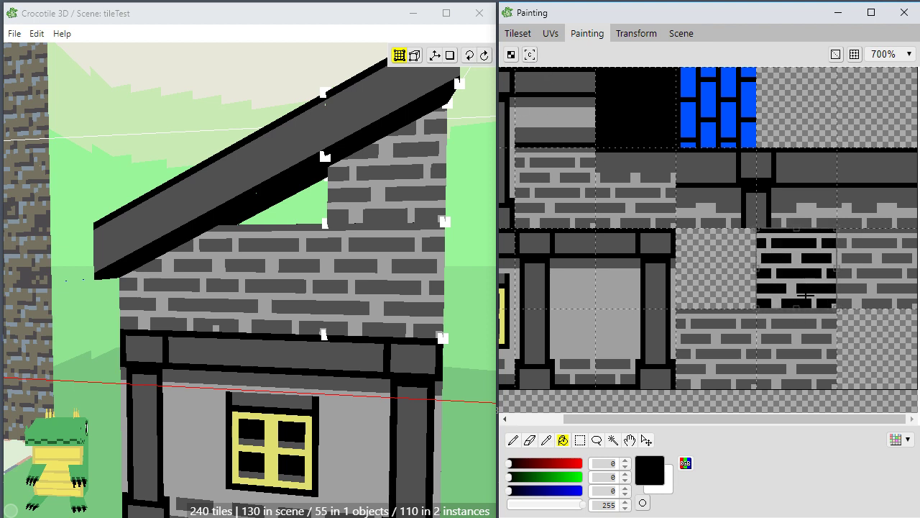
left_click(851, 289, "alt")
left_click(792, 288)
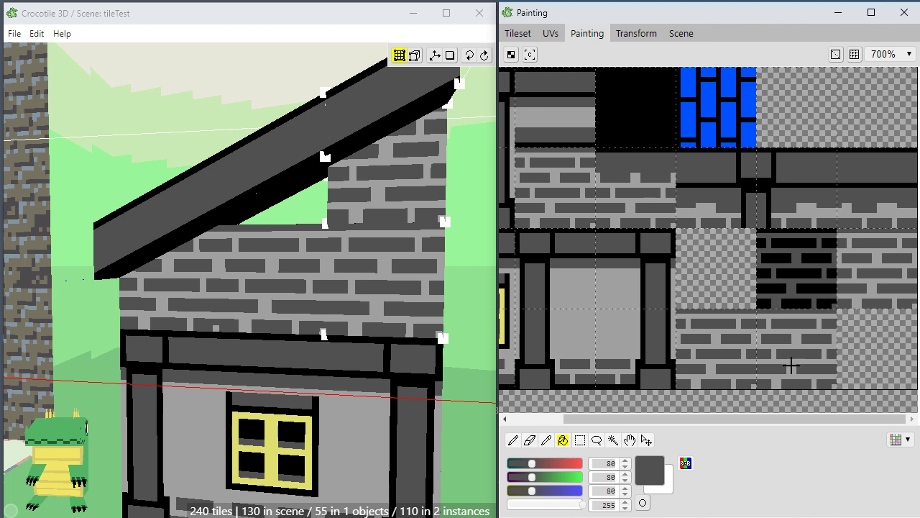
Select the upper half of the first lower-row brick copy and fill its bricks black and its mortar dark grey.
key("m")
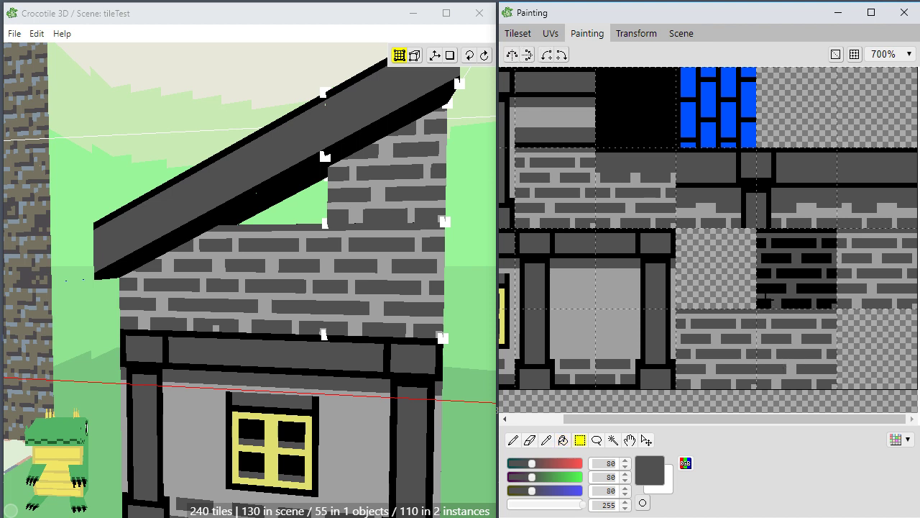
key("b")
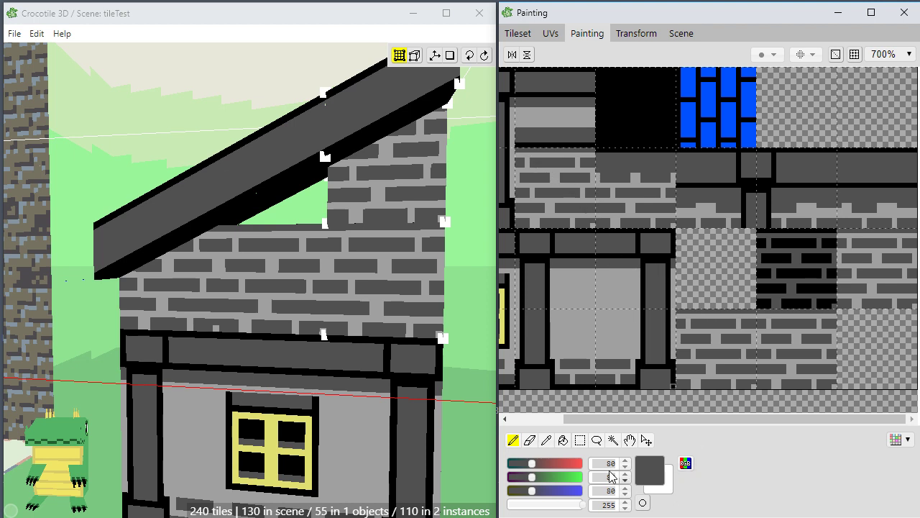
left_click(580, 440)
left_click_drag(676, 308, 757, 348)
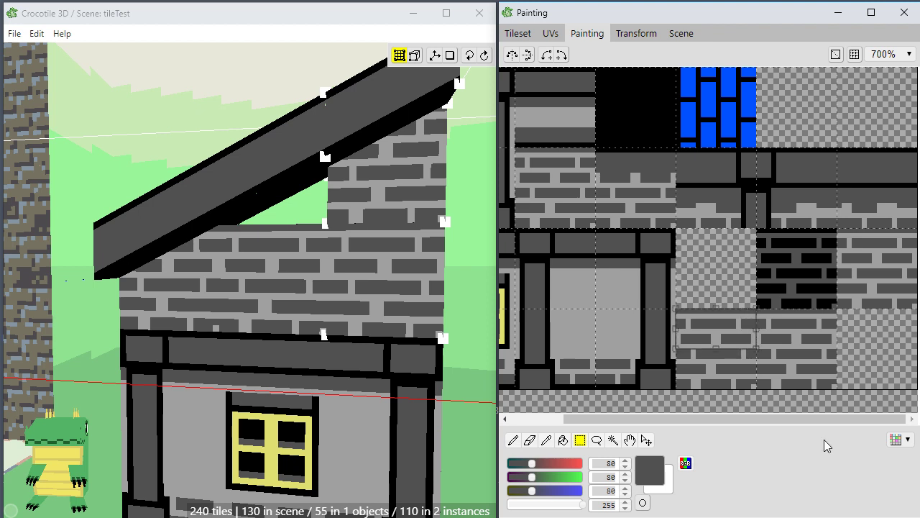
key("g")
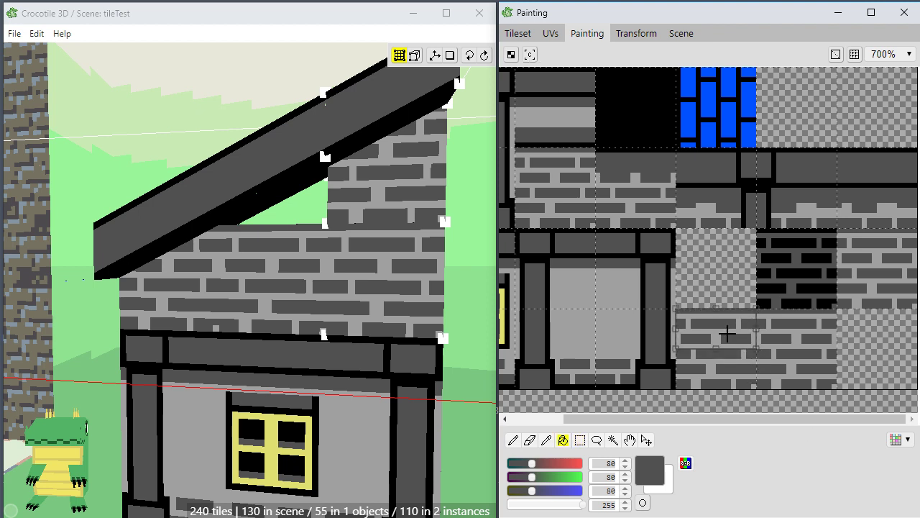
left_click(789, 296, "alt")
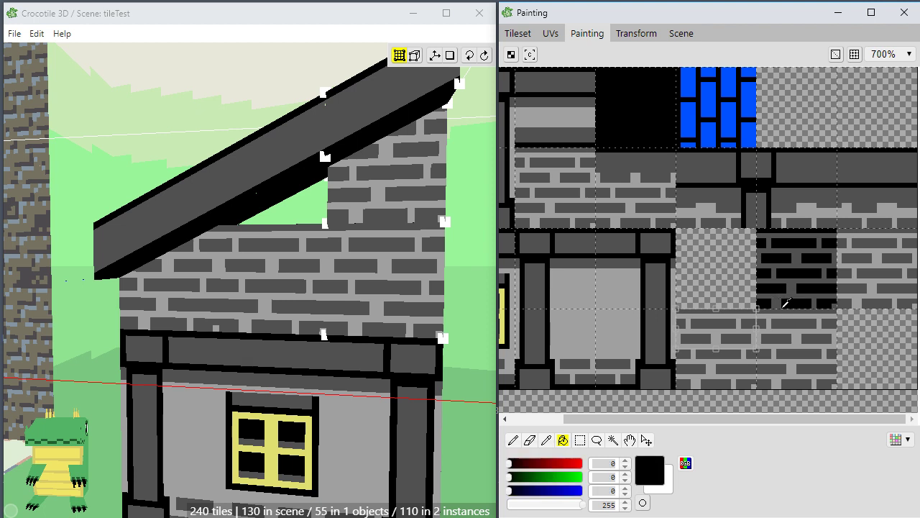
left_click(716, 323)
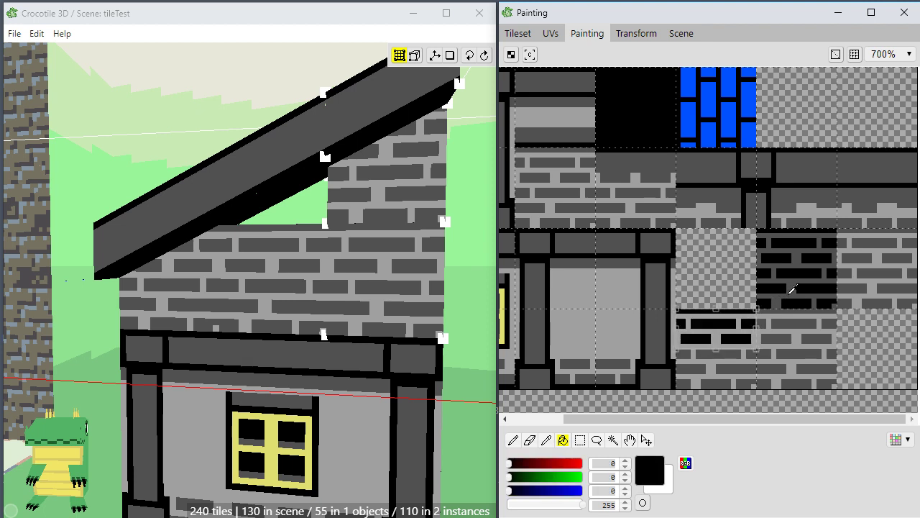
left_click(789, 293, "alt")
left_click(716, 335)
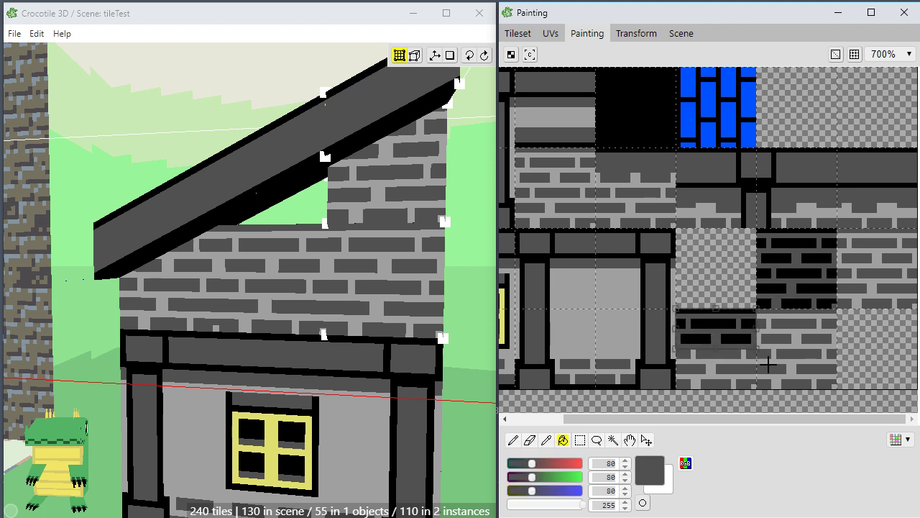
Pencil a stepped lower shadow edge inside the selected brick area, using light grey (160, 160, 160) mortar and dark grey (80, 80, 80) bricks.
key("b")
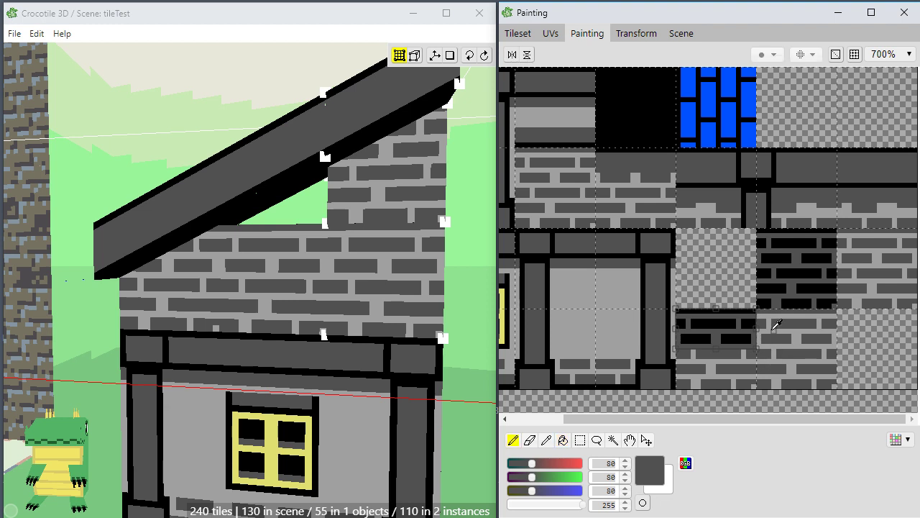
left_click(776, 325, "alt")
mouse_move(750, 331)
left_mouse_down()
mouse_move(763, 332)
mouse_move(761, 346)
mouse_move(755, 340)
left_mouse_up()
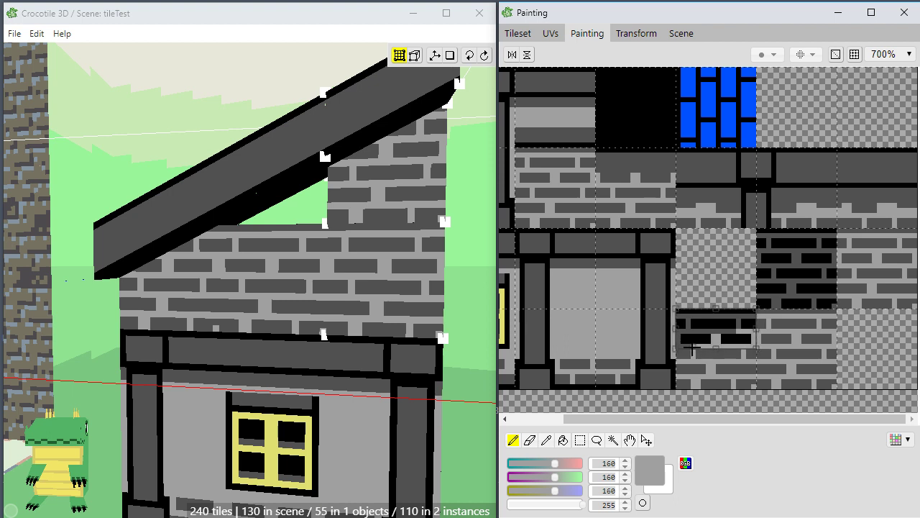
right_click(706, 327)
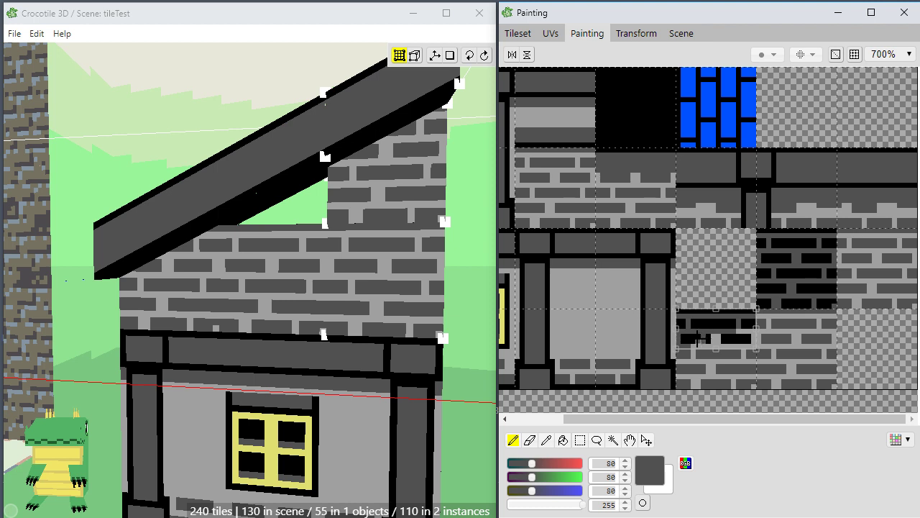
left_click_drag(708, 342, 707, 336)
left_click_drag(748, 337, 736, 336)
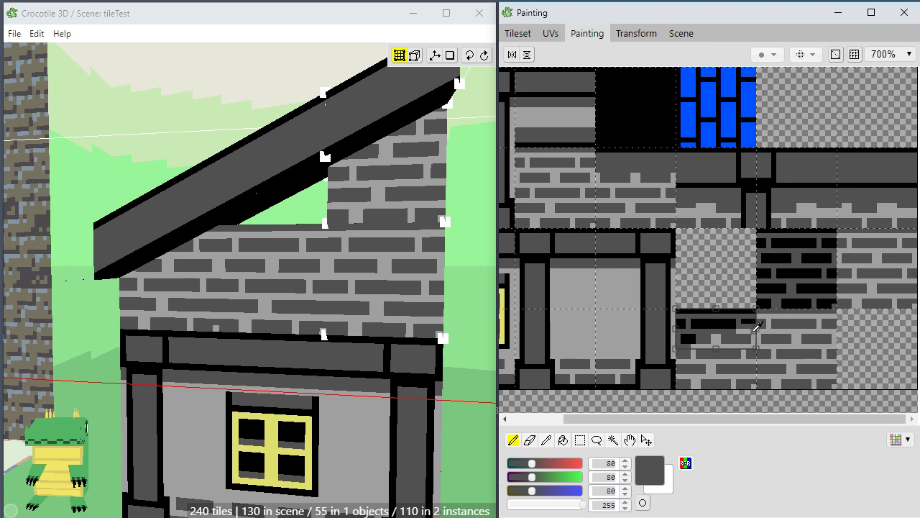
left_click(799, 368)
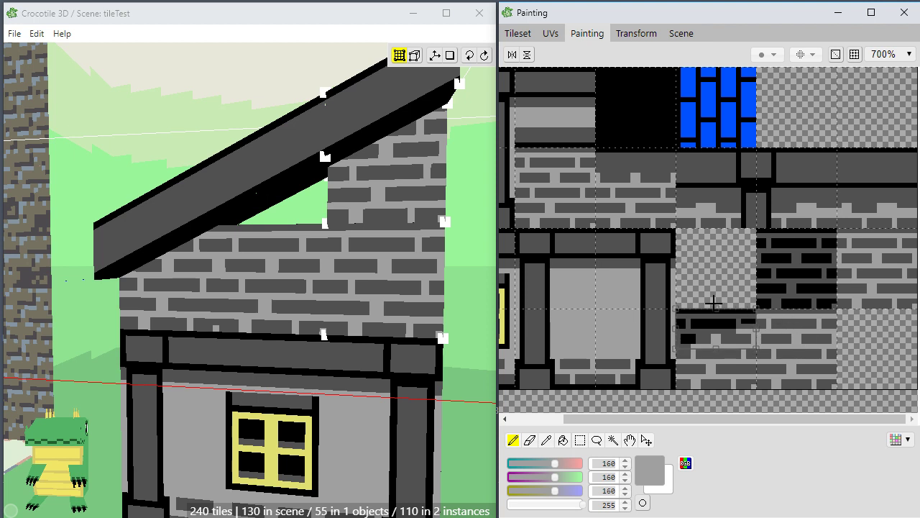
Swap the partly shadowed brick tile with the plain brick tile beside it in the lower row.
key("m")
left_click_drag(704, 341, 891, 355)
left_click(826, 333)
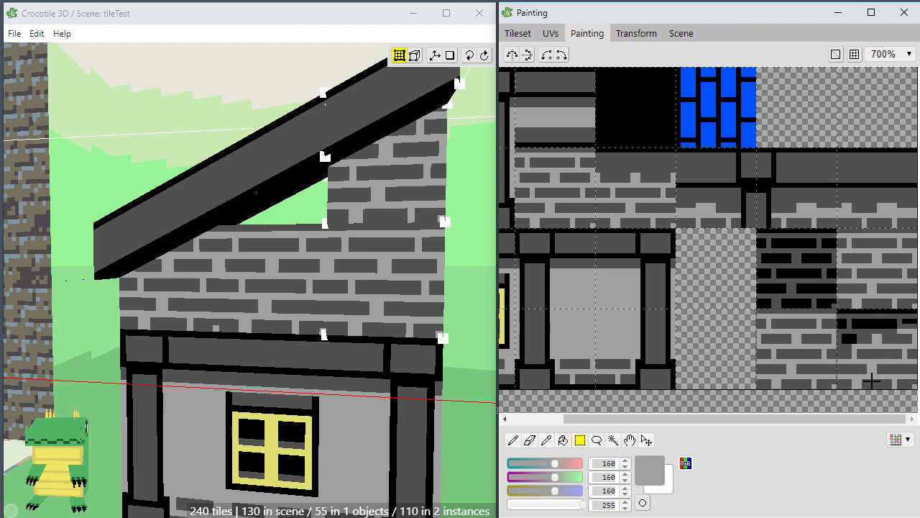
left_click_drag(872, 381, 797, 365)
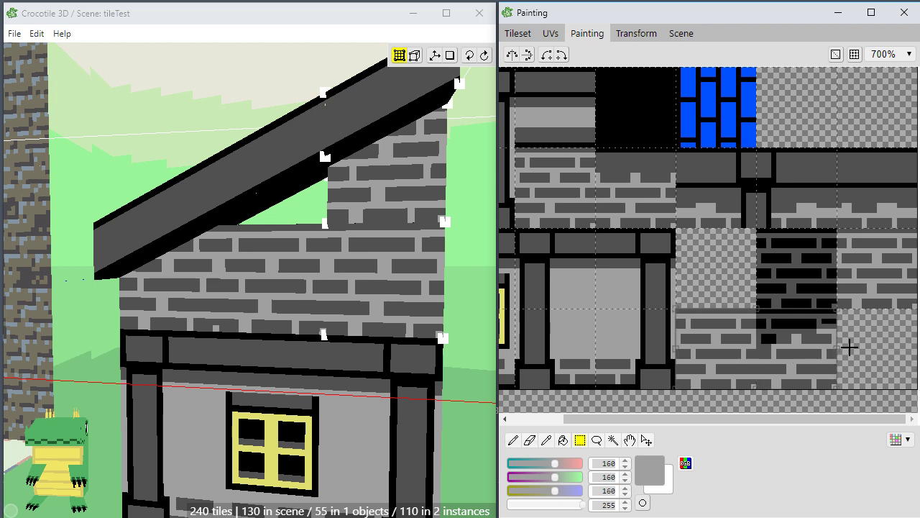
left_click(851, 348)
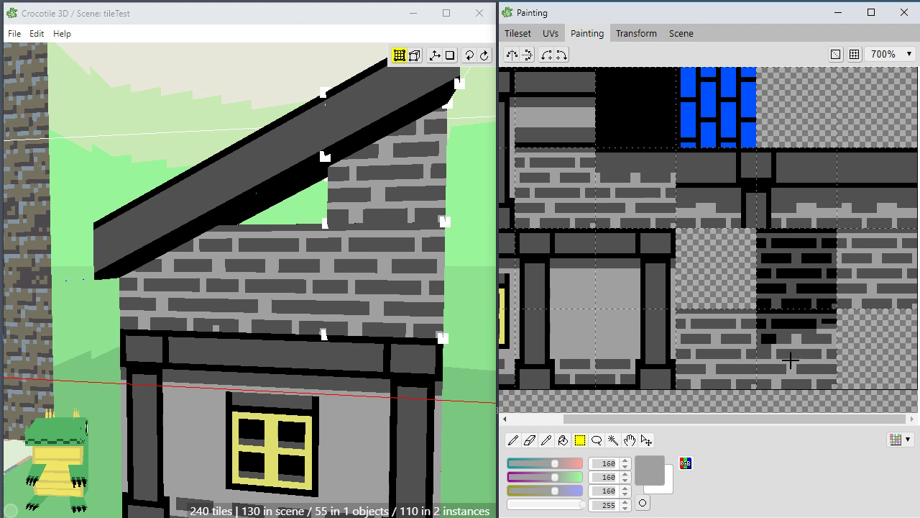
Replace the plain brick tile in the lower row with a copy of the fully dark brick tile.
key("b")
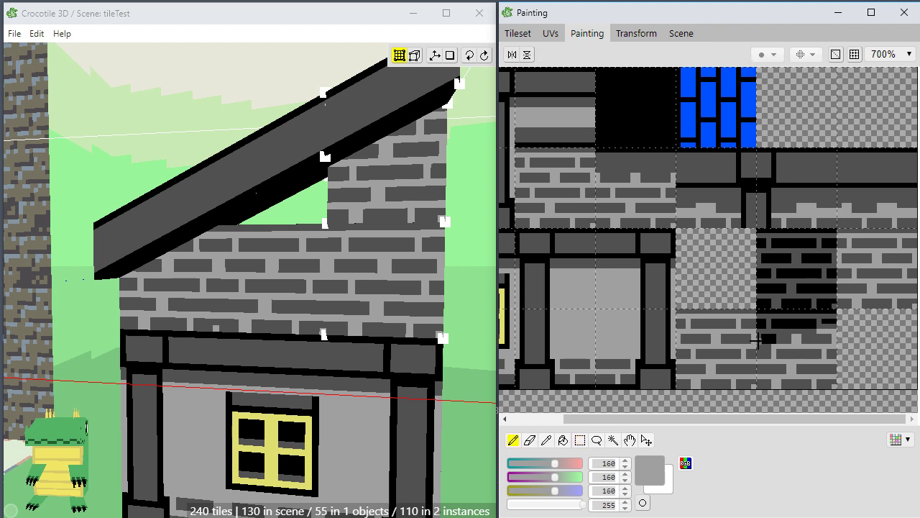
key("m")
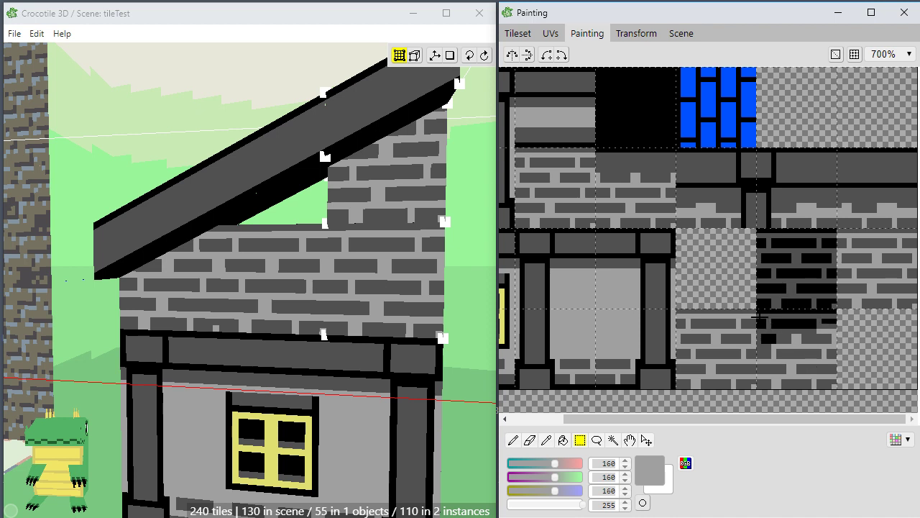
left_click_drag(754, 312, 677, 388)
left_click_drag(758, 230, 712, 354)
left_click(829, 353)
Pencil the copied dark tile's lower-right corner with light grey mortar and dark grey bricks, forming a diagonal stepped shadow edge.
key("b")
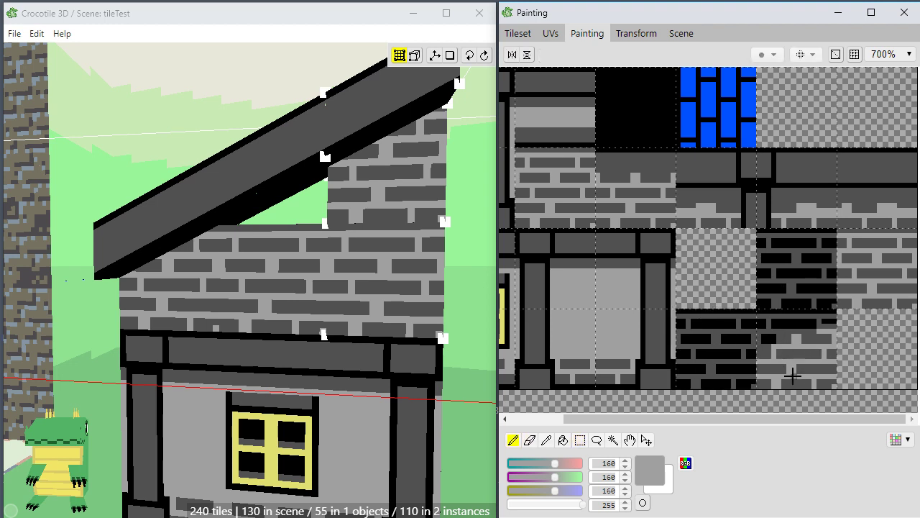
mouse_move(738, 361)
left_mouse_down()
mouse_move(754, 361)
mouse_move(755, 376)
left_mouse_up()
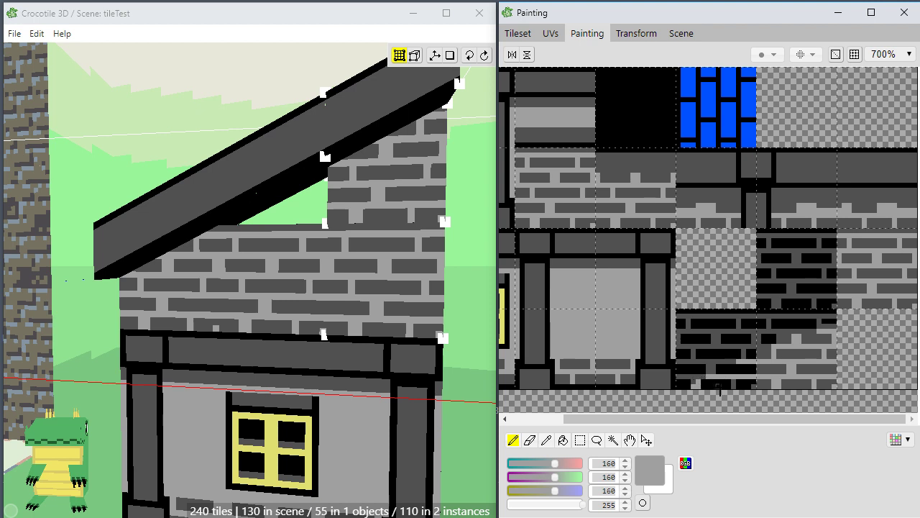
left_click(762, 379, "alt")
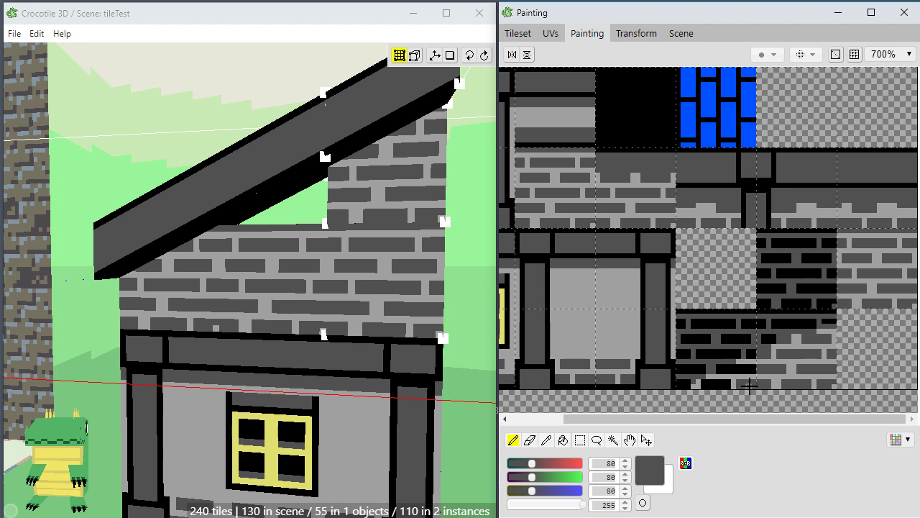
mouse_move(725, 383)
left_mouse_down()
mouse_move(706, 385)
mouse_move(727, 382)
left_mouse_up()
left_click(687, 385)
mouse_move(732, 373)
left_mouse_down()
mouse_move(753, 368)
mouse_move(734, 368)
left_mouse_up()
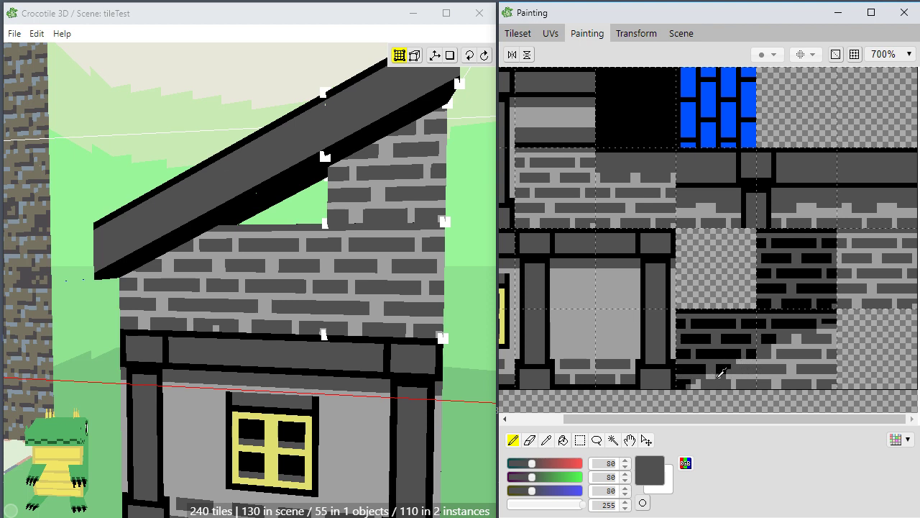
right_click(722, 375)
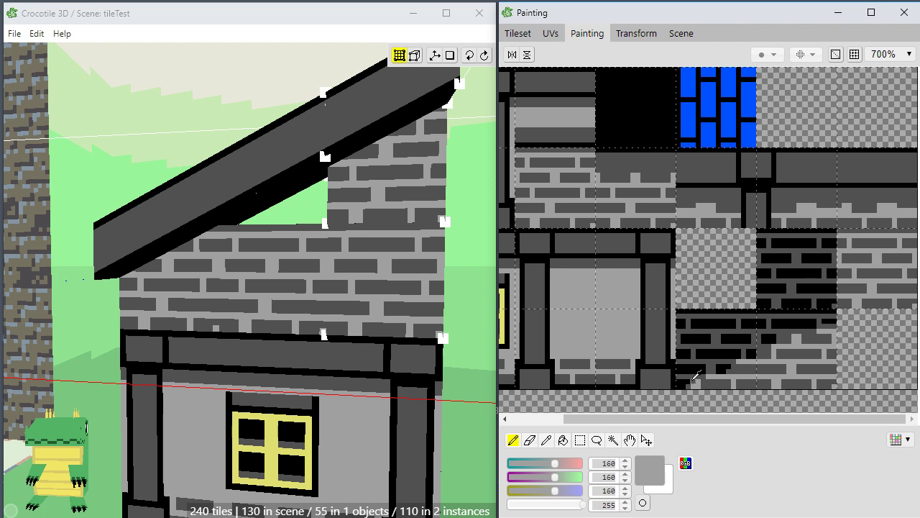
right_click(692, 384)
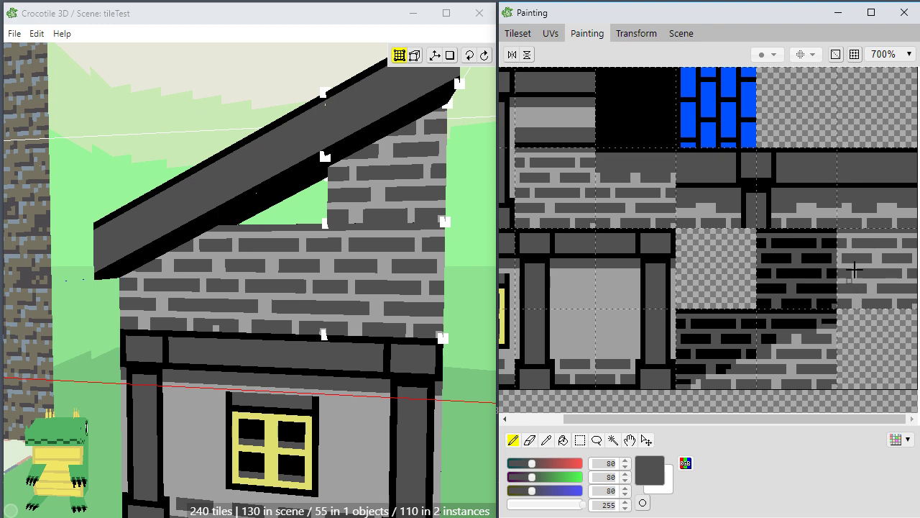
Place the fully dark brick tile in the gable gap beneath the roof beam, aligned to the gap's lower-right corner.
left_click(513, 32)
left_click(758, 391)
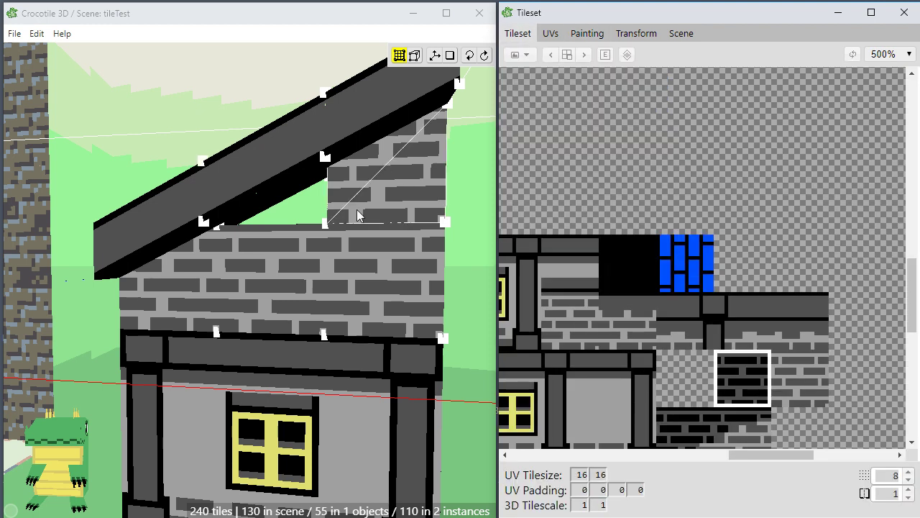
key("Tab")
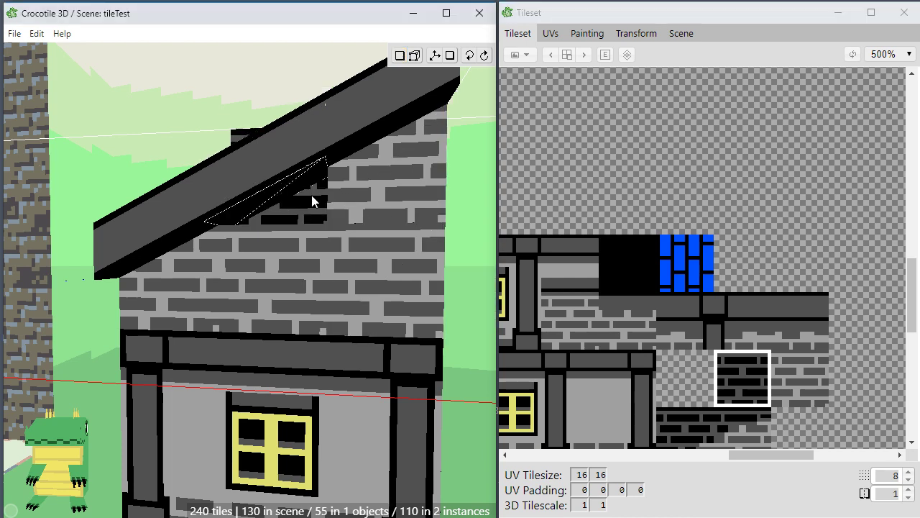
key("Tab")
left_click(327, 224)
key("c")
key("Tab")
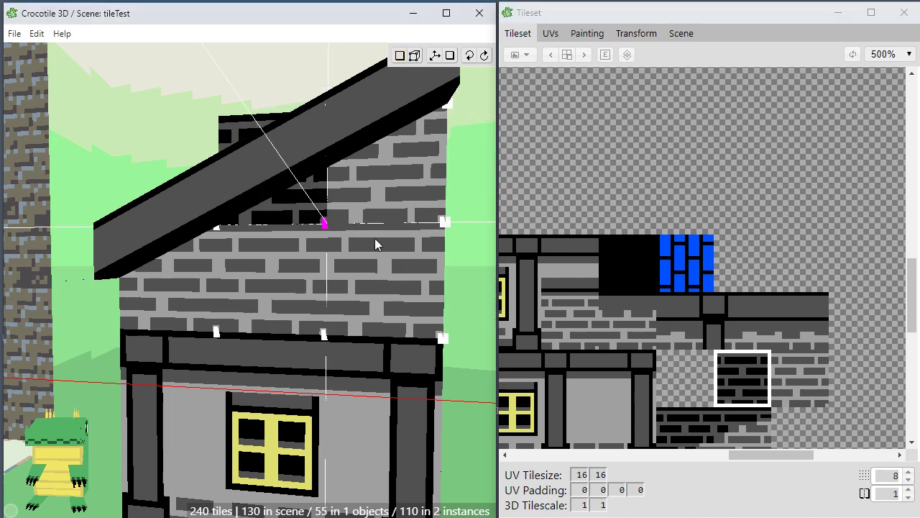
left_click(375, 240)
Retexture the gable's lower-left and upper-right tiles with the diagonal shadow tile and the lower middle one with the partly shadowed tile.
key("Tab")
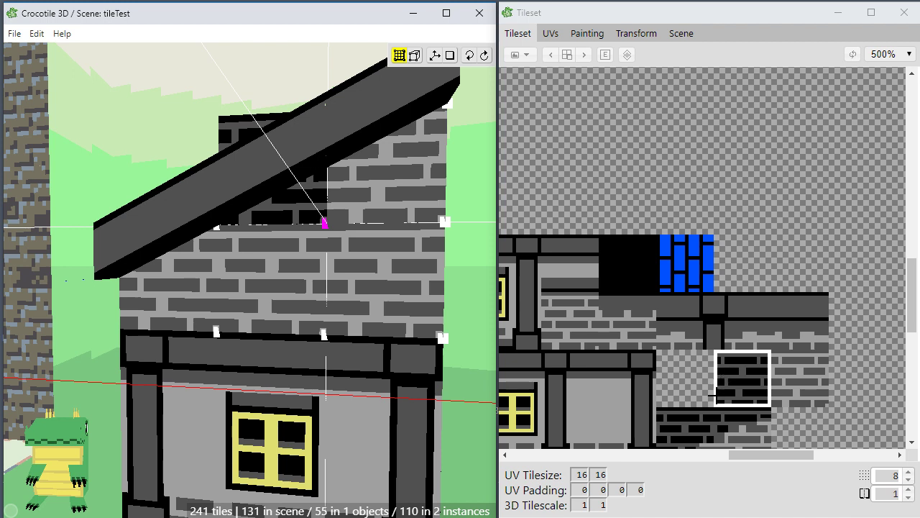
scroll(714, 395, "down", 2)
left_click(695, 366)
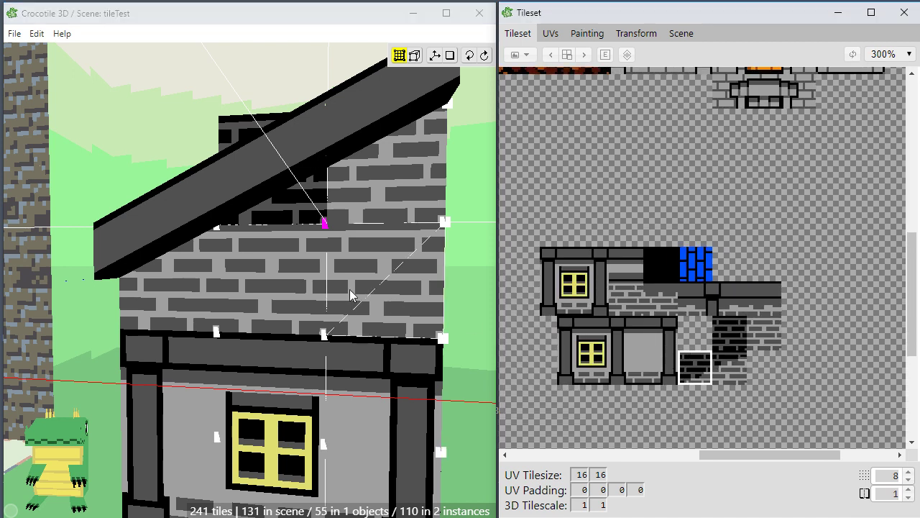
left_click(178, 269)
key("Tab")
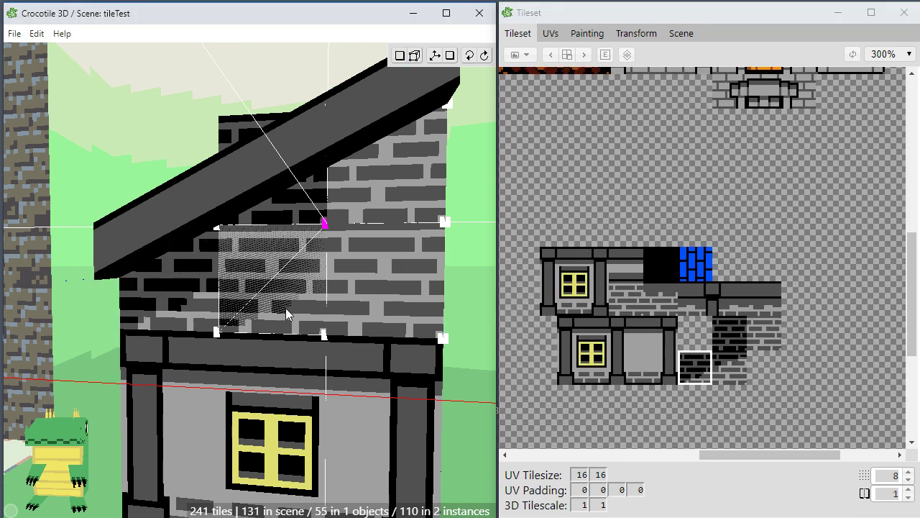
left_click(727, 362)
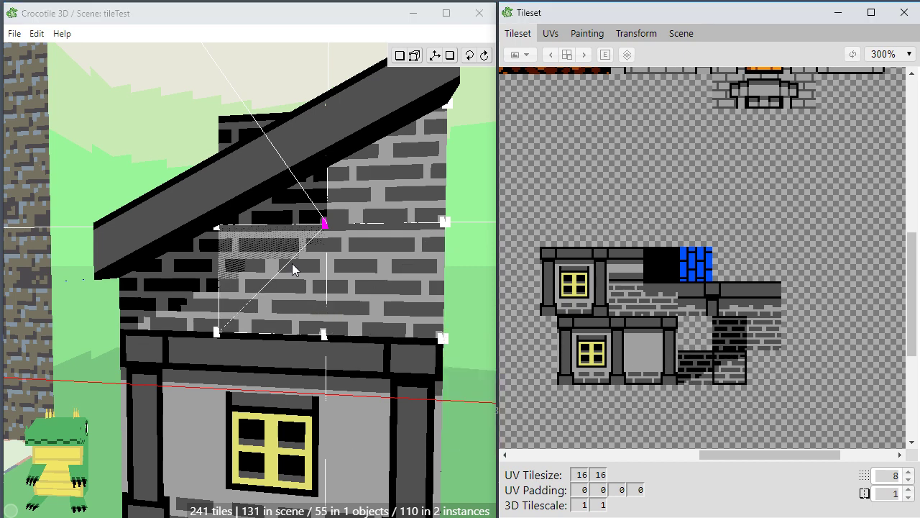
left_click(293, 267)
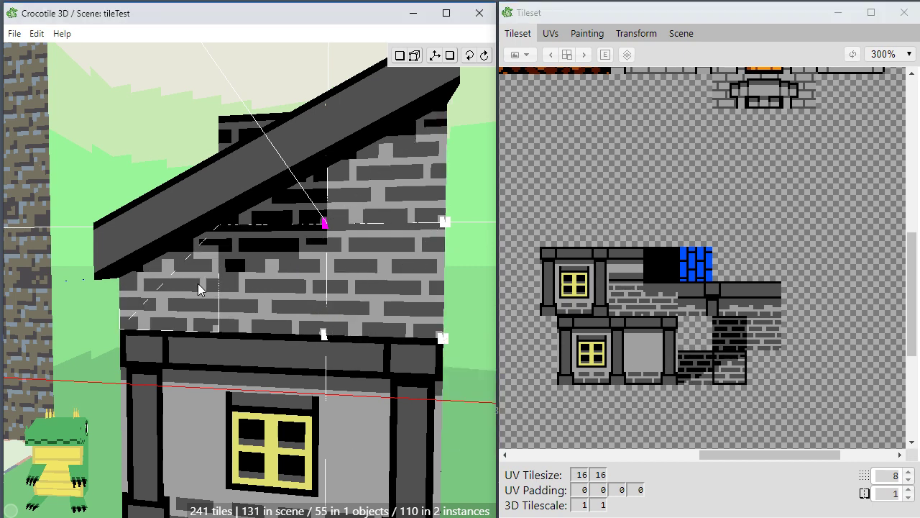
Lower the top-left corner of the dark brick tile sticking out above the roof to below the roof beam.
key("space")
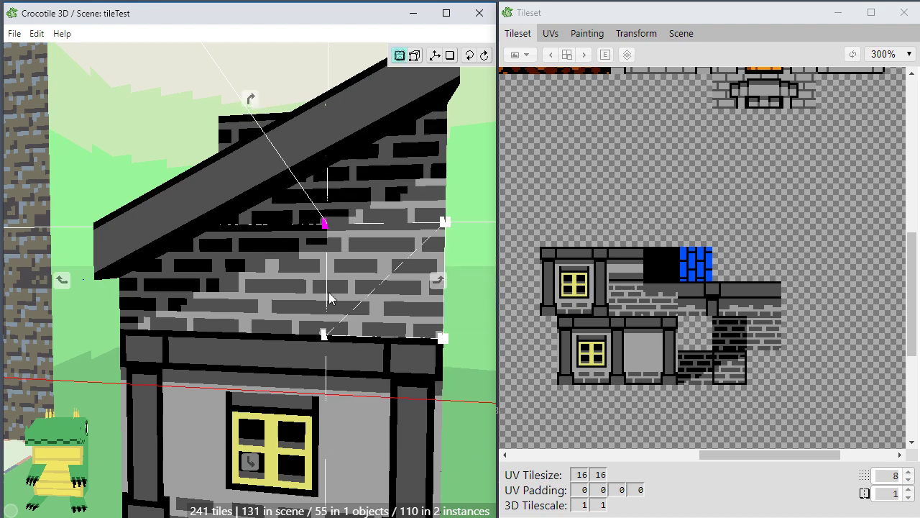
left_click_drag(329, 295, 413, 299)
key("Tab")
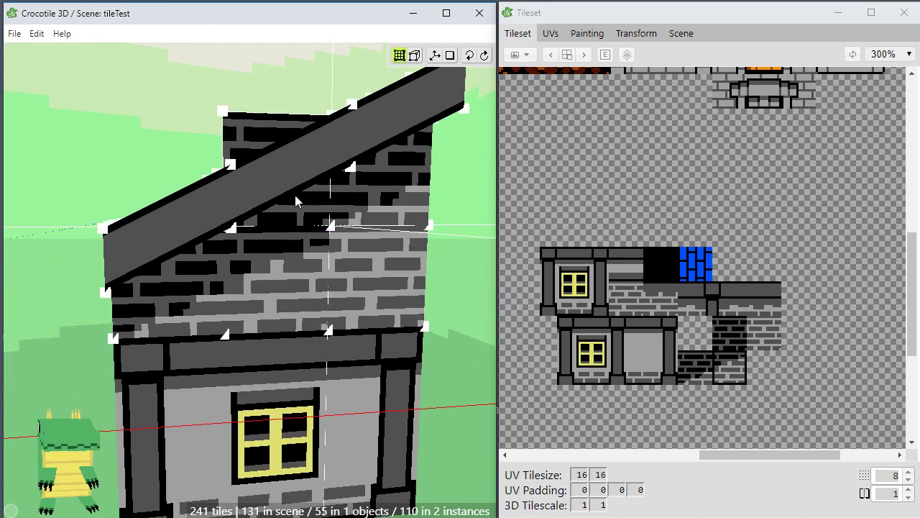
left_click(295, 195)
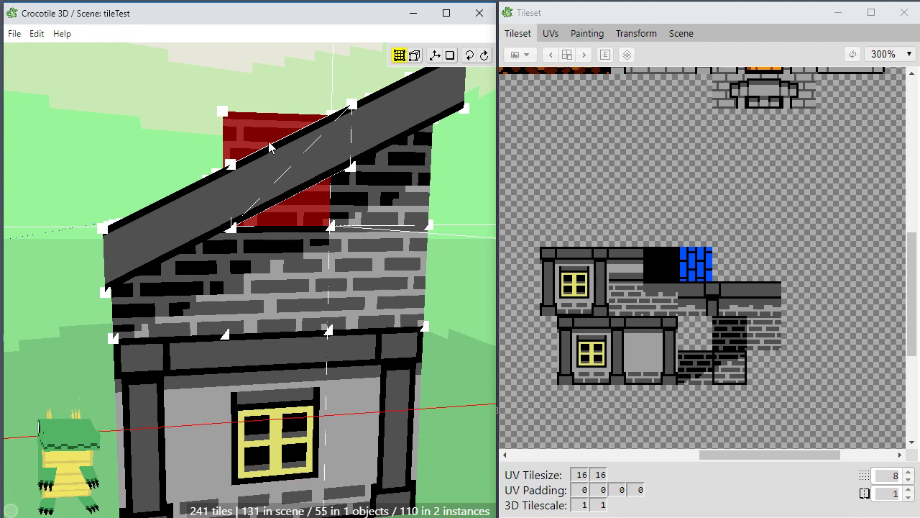
left_click(223, 116)
right_click(223, 117)
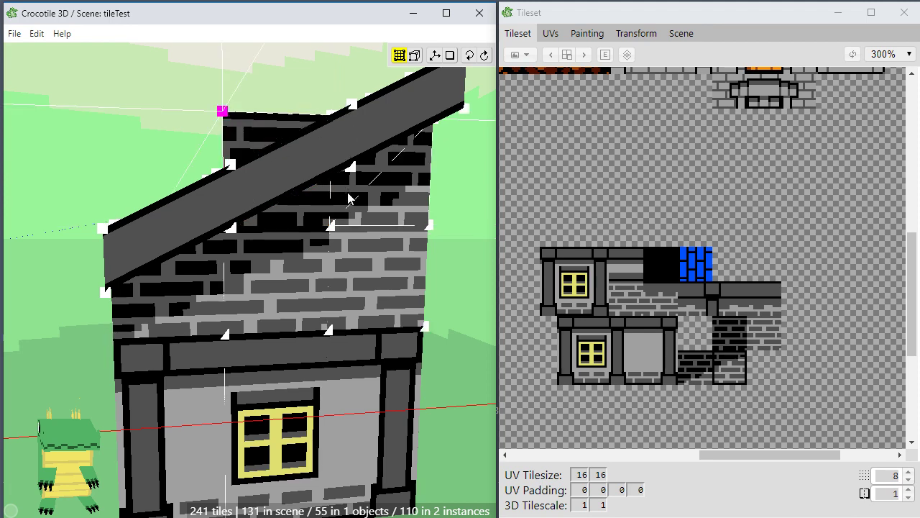
key("s")
key("space")
left_click_drag(303, 218, 303, 220)
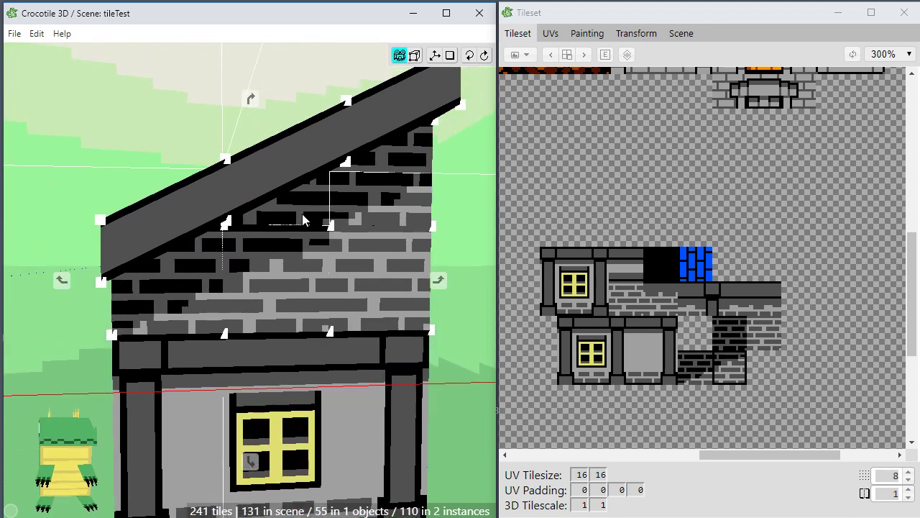
key("s")
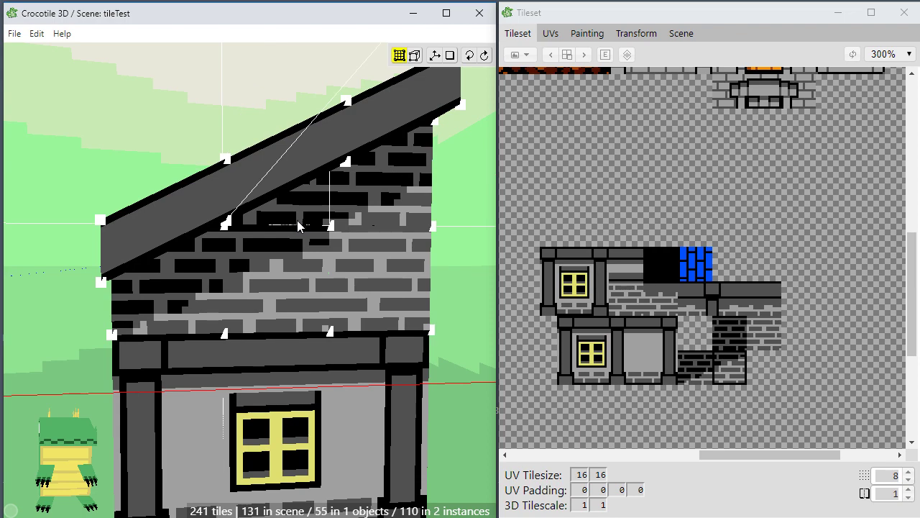
Raise the dark brick tile out of the gable gap so it stands above the blue roof.
key("space")
left_click_drag(295, 228, 358, 277)
scroll(240, 227, "down", 1)
key("space")
left_click_drag(316, 248, 321, 267)
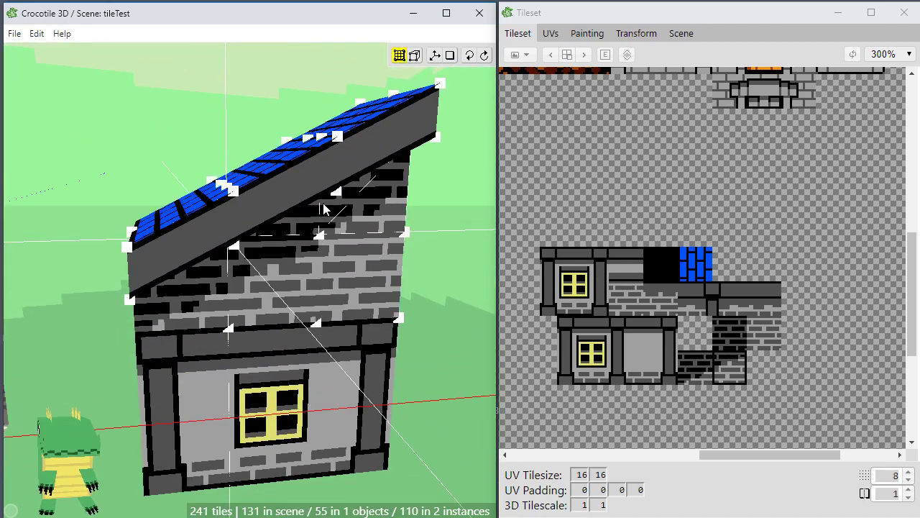
left_click(291, 224)
key("w")
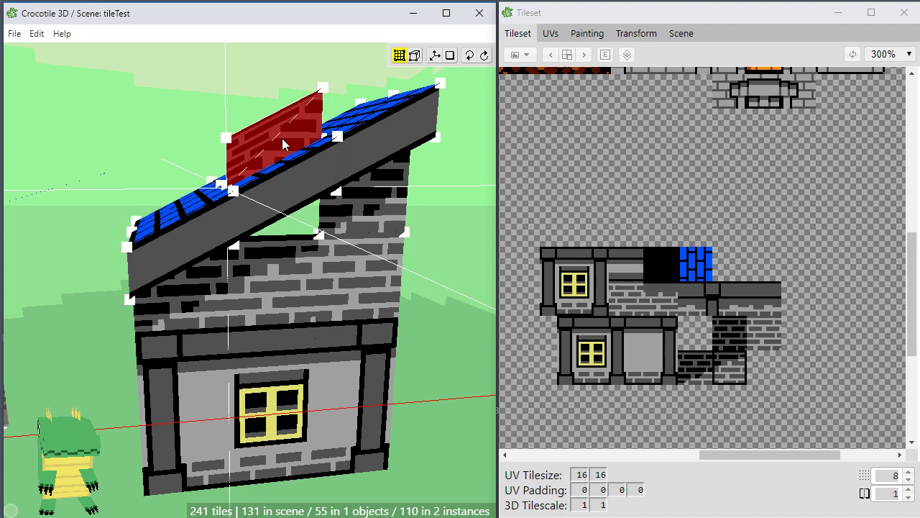
Select both top corners of the dark brick tile above the roof and set the movement grid size to 4.
left_click(289, 137)
left_click(322, 95)
left_click(322, 90)
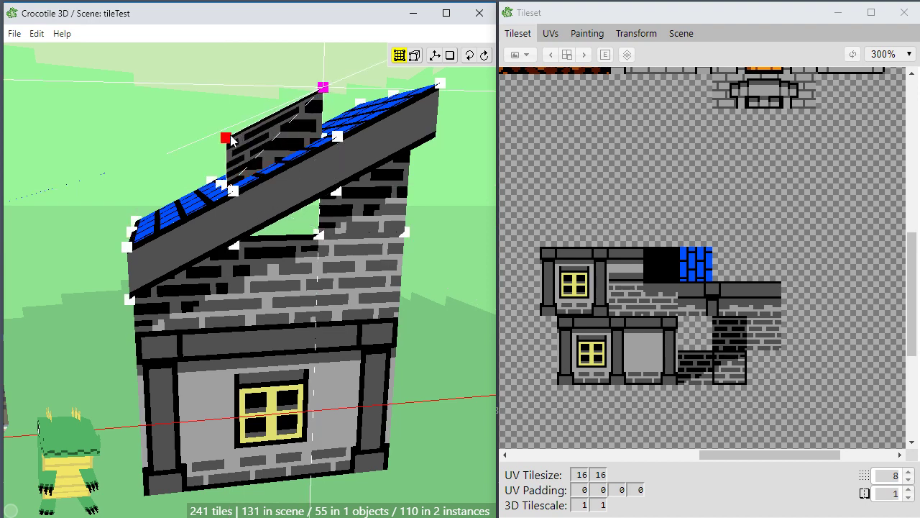
left_click(227, 139, "shift")
left_click(908, 481)
left_click(908, 481)
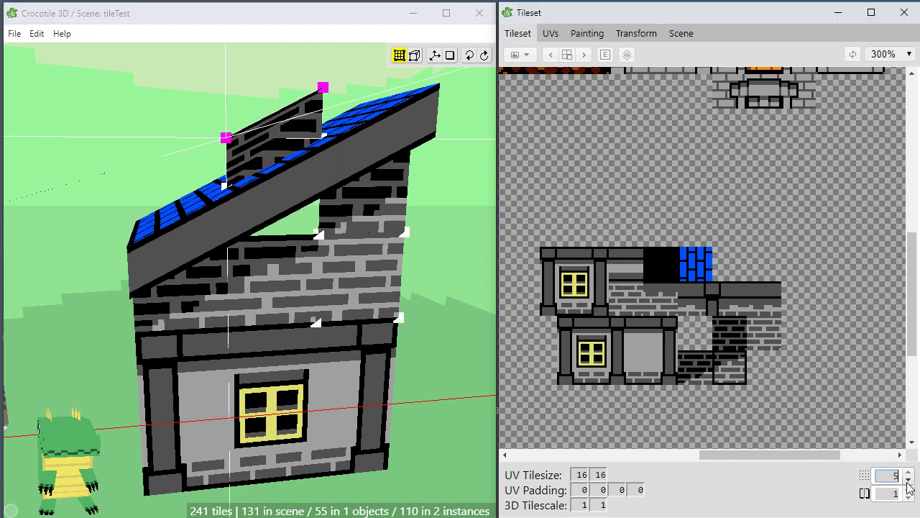
left_click(908, 481)
Lower both top corners of the dark brick tile above the roof by one grid step.
left_click(429, 322)
key("s")
key("w")
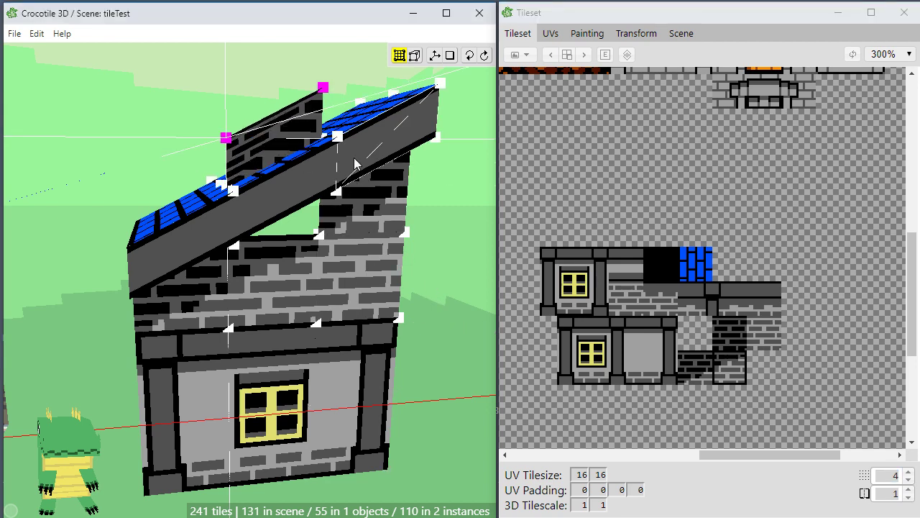
left_click(551, 33)
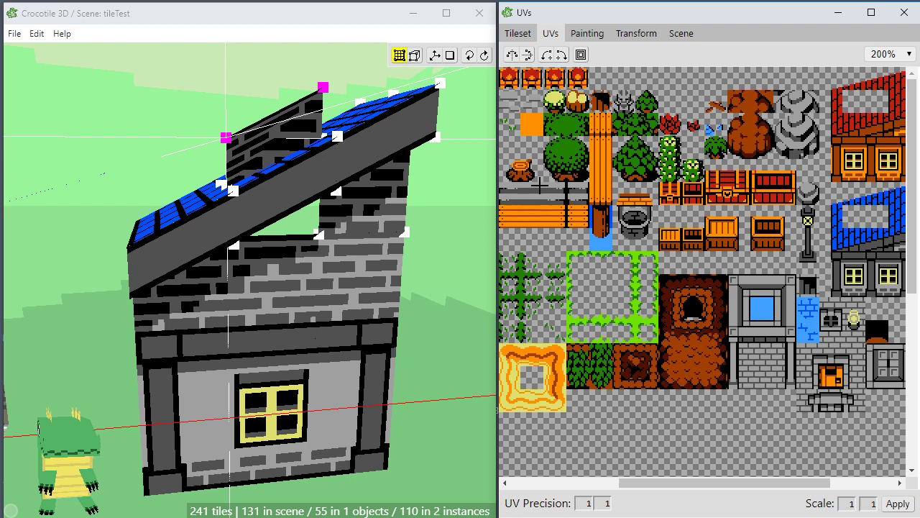
left_click(518, 33)
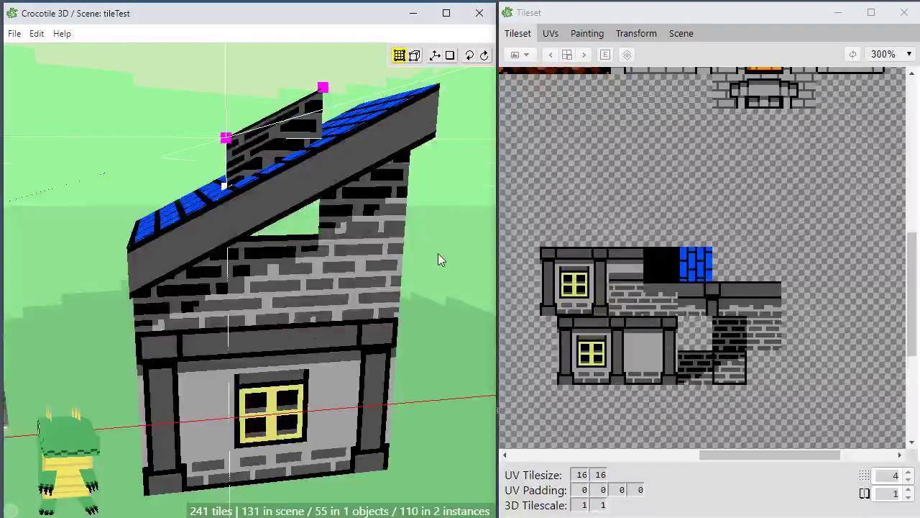
key("s")
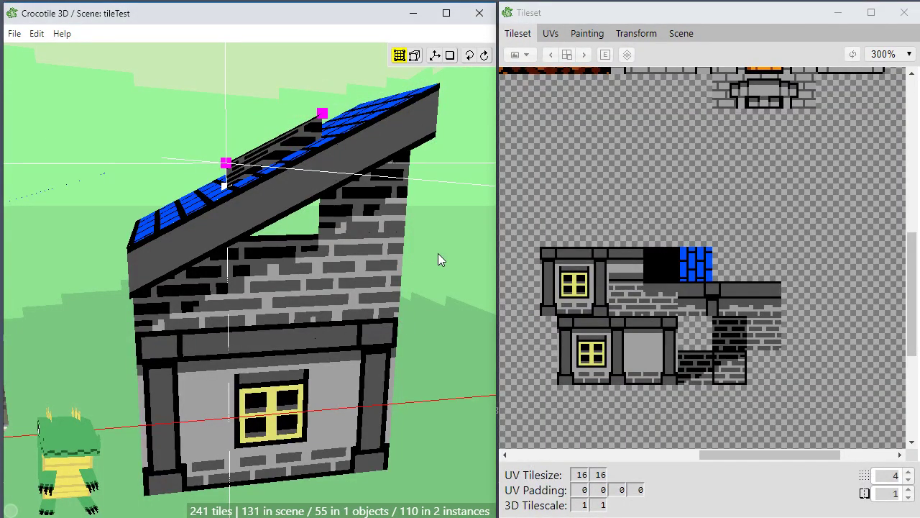
key("r")
key("r")
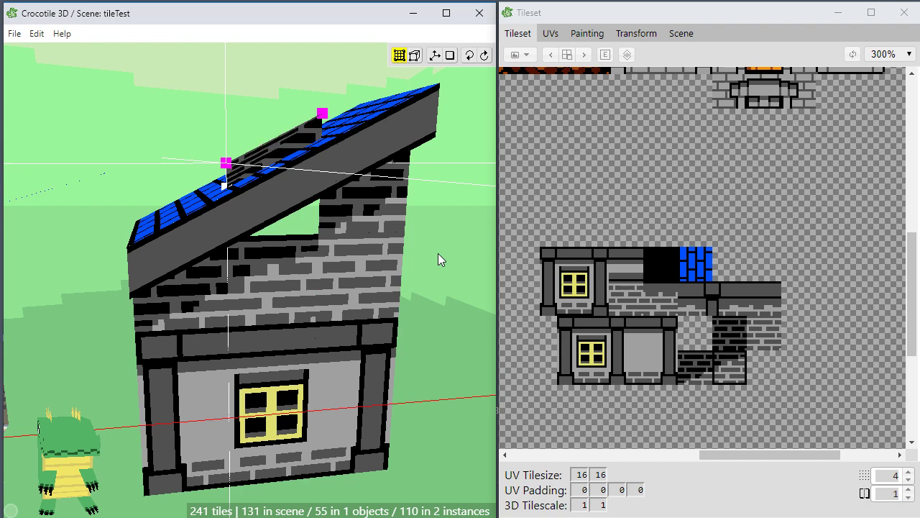
key("w")
key("s")
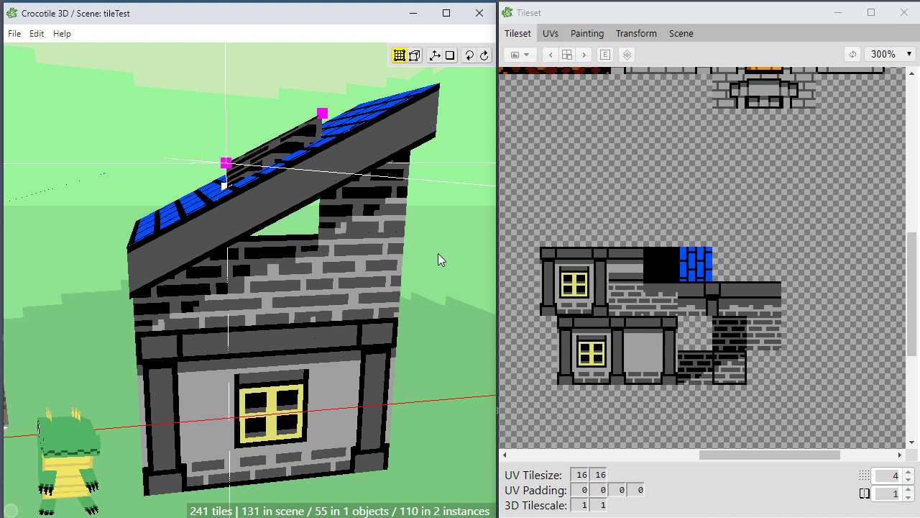
Lower the whole shortened dark brick tile into the gable gap beneath the roof beam.
left_click(278, 153)
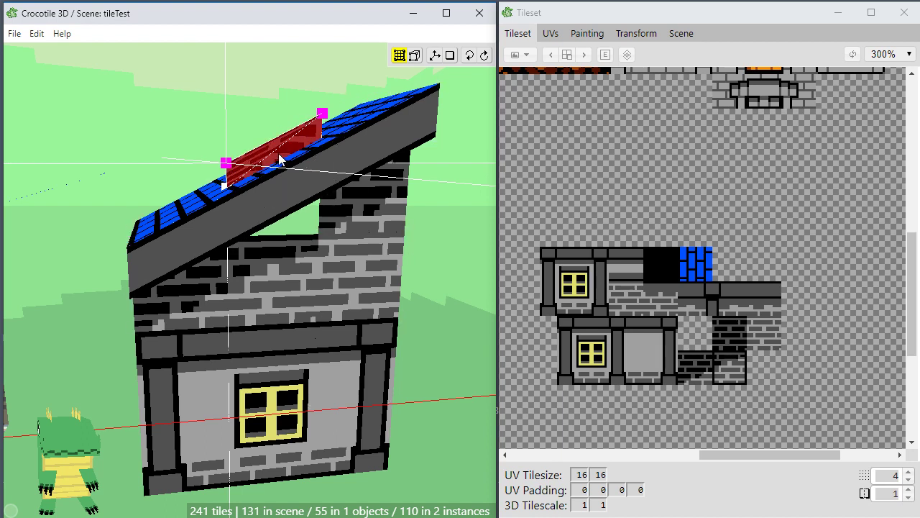
key("s")
key("s")
scroll(381, 339, "up", 3)
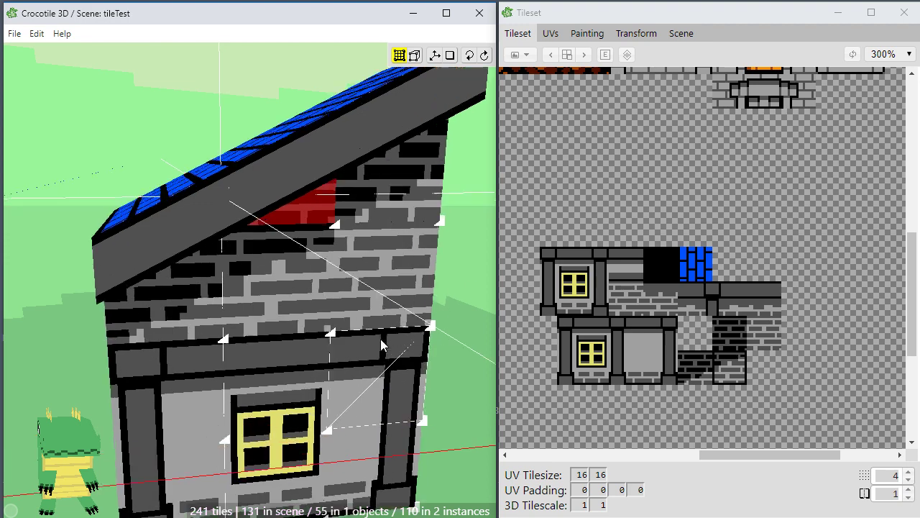
mouse_move(381, 341)
middle_mouse_down()
mouse_move(345, 309)
mouse_move(353, 344)
middle_mouse_up()
key("Tab")
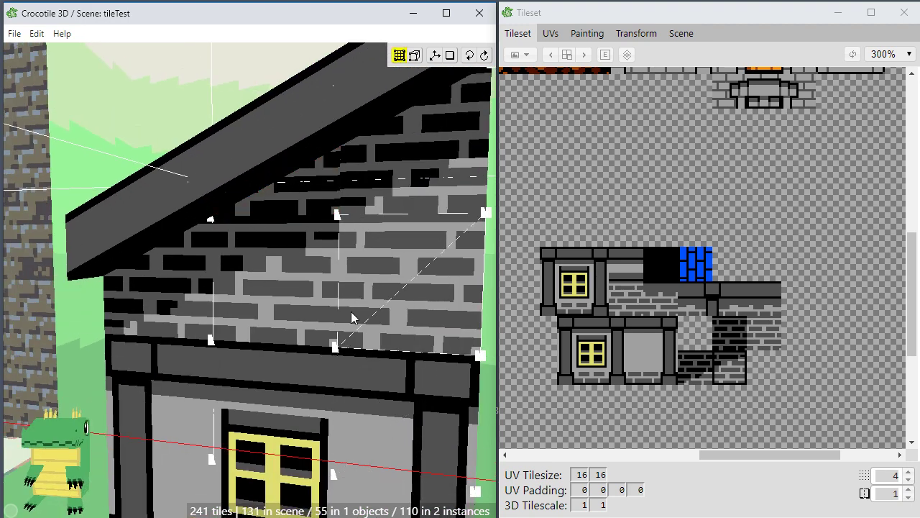
scroll(310, 200, "up", 2)
middle_click_drag(321, 190, 301, 208)
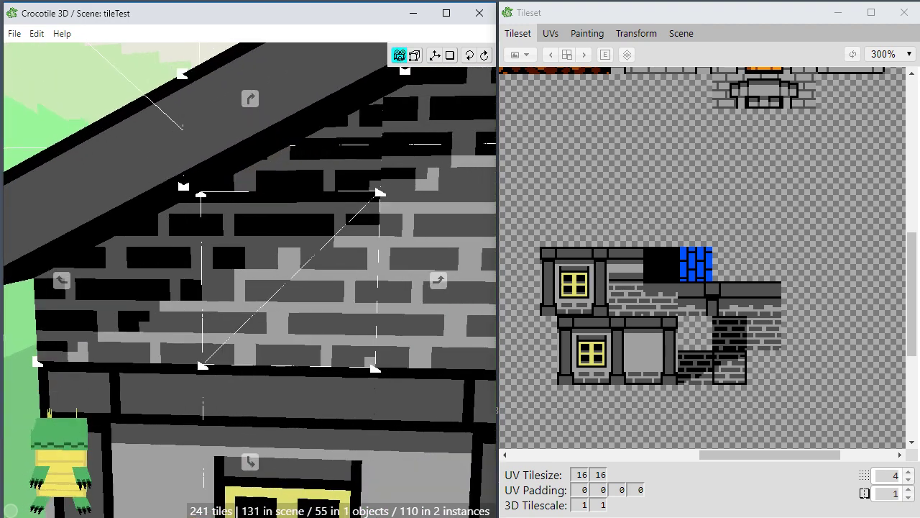
left_click(357, 163)
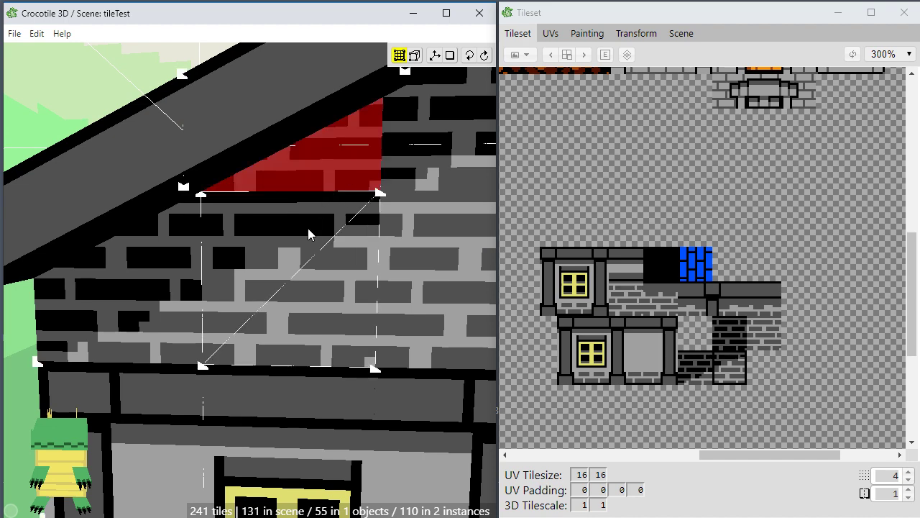
Raise the dark brick tile above the roof beam and bring it back down into the gable gap.
scroll(308, 230, "down", 1)
key("w")
scroll(301, 202, "down", 2)
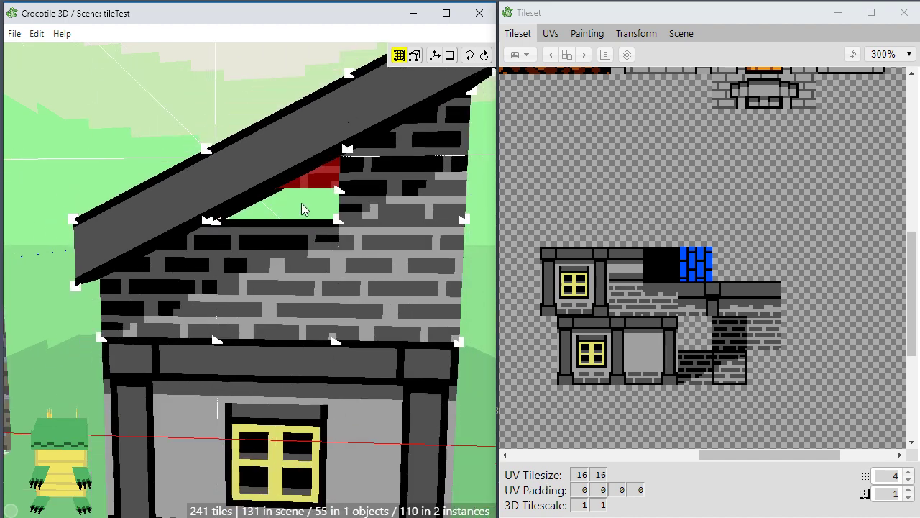
key("w")
key("w")
key("w")
key("w")
key("a")
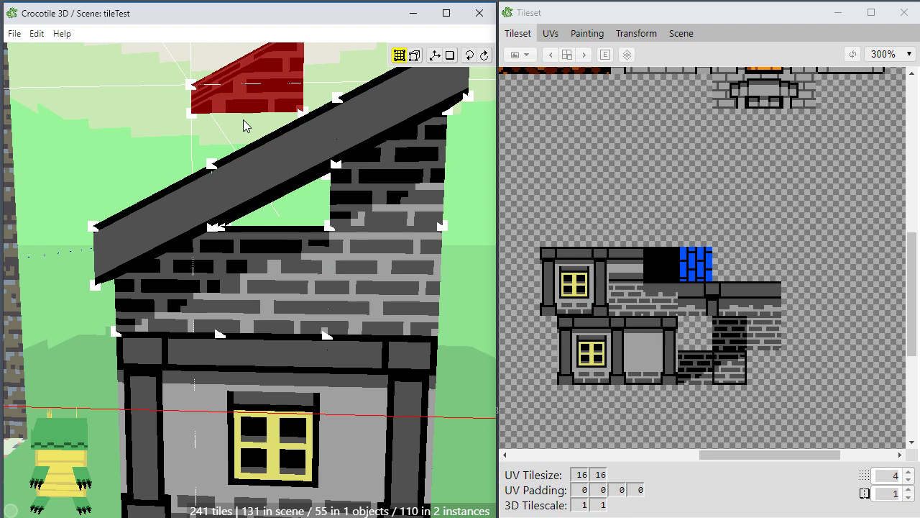
key("d")
key("s")
left_click_drag(243, 119, 293, 203)
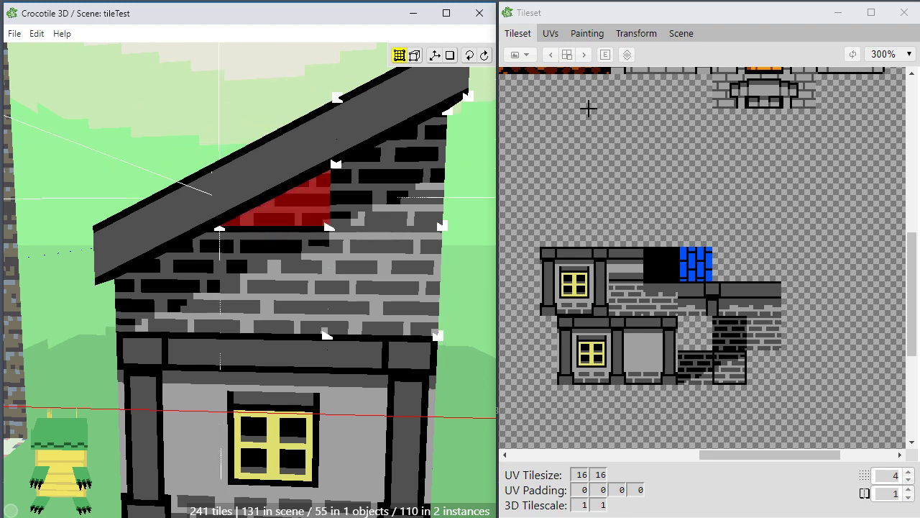
Lower the two upper UV corners of the gap's dark brick tile, the left one further than the right, to follow the roof slope.
left_click(551, 33)
scroll(653, 288, "up", 2)
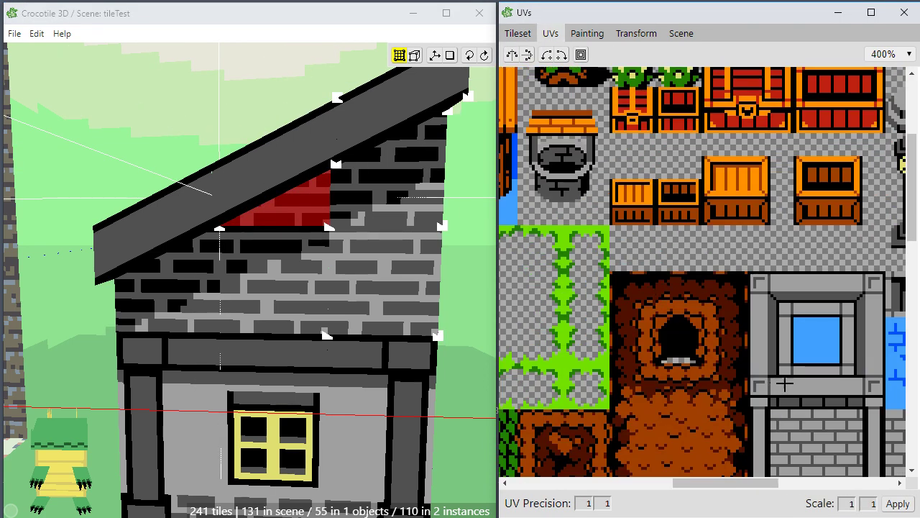
key("space")
left_click_drag(854, 452, 644, 119)
left_click_drag(543, 348, 766, 319)
scroll(754, 378, "up", 5)
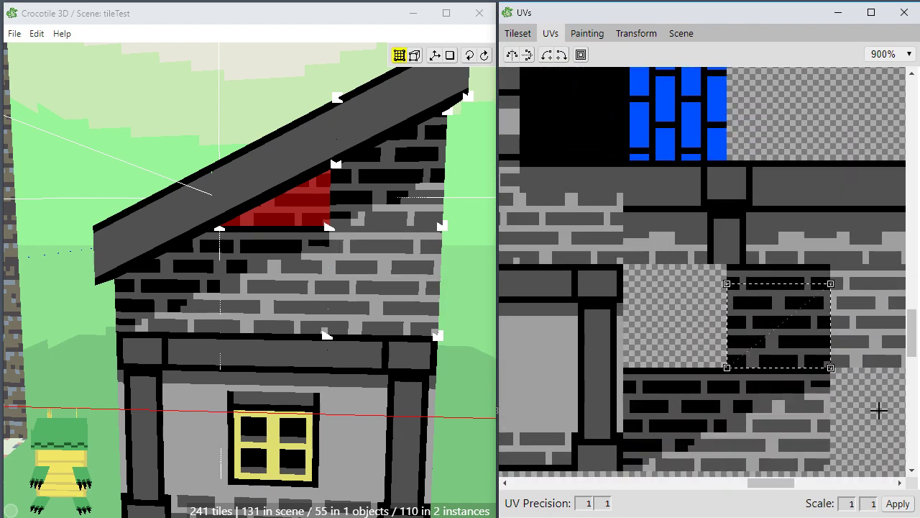
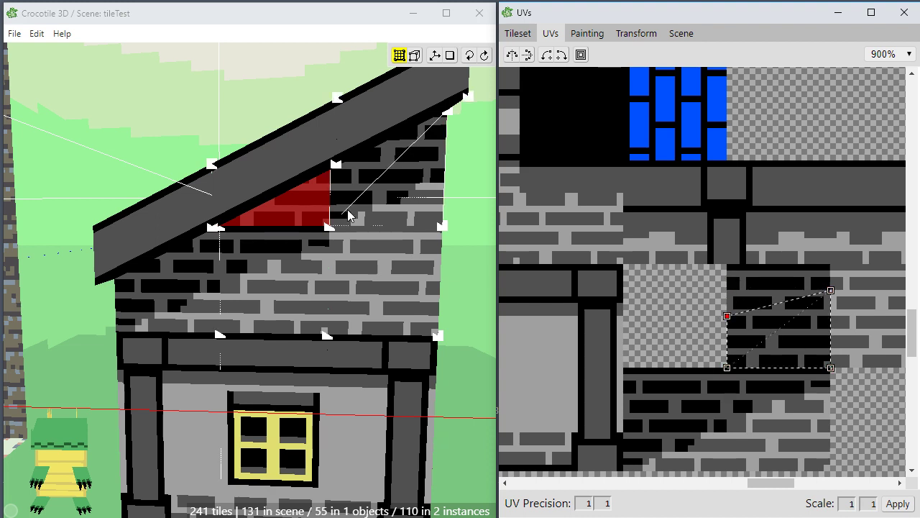
scroll(347, 210, "up", 2)
left_click(123, 127)
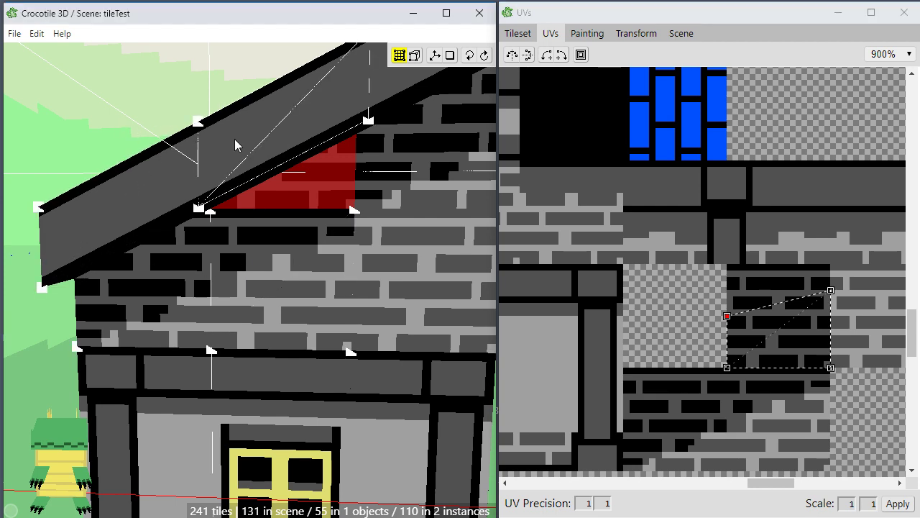
key("Escape")
key("space")
mouse_move(218, 296)
left_mouse_down()
mouse_move(273, 338)
mouse_move(222, 301)
left_mouse_up()
scroll(301, 269, "down", 2)
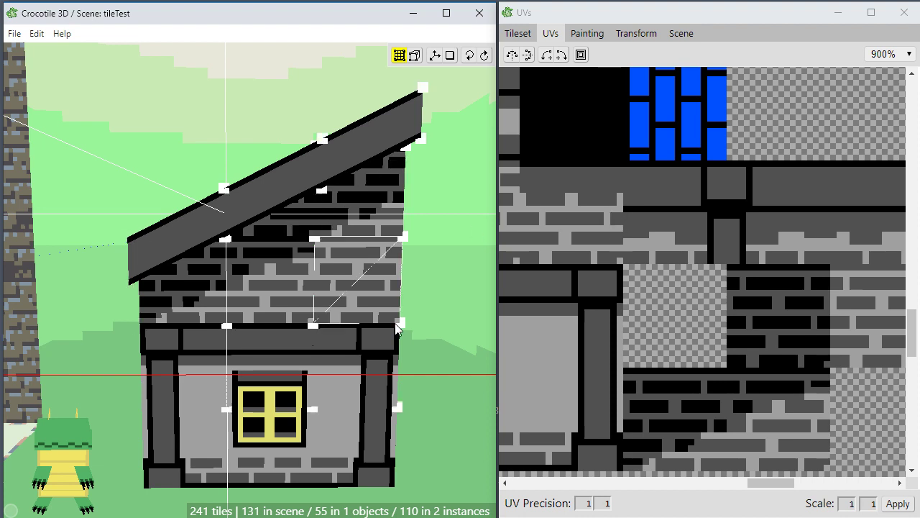
Try pulling the gap tile's upper-right UV corner out over the lighter bricks and undo the change.
left_click(302, 220)
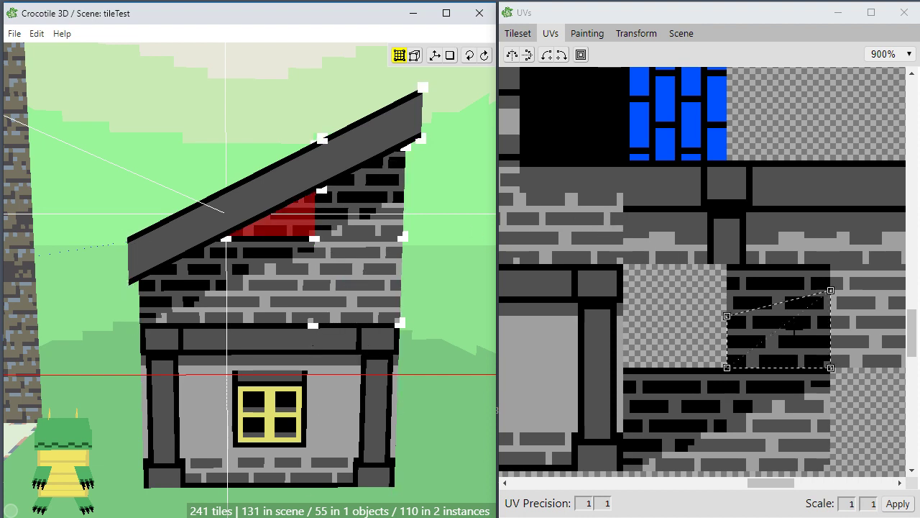
left_click(846, 293)
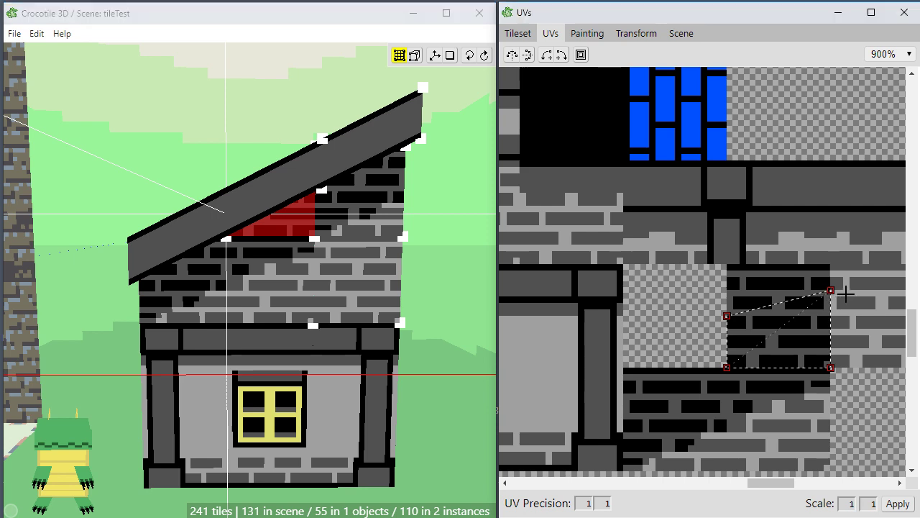
left_click_drag(830, 291, 882, 335)
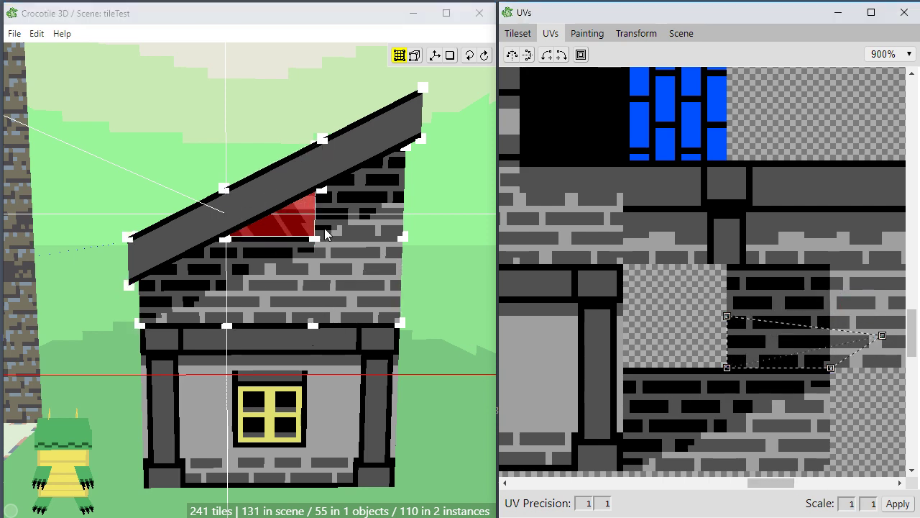
key("ctrl+z")
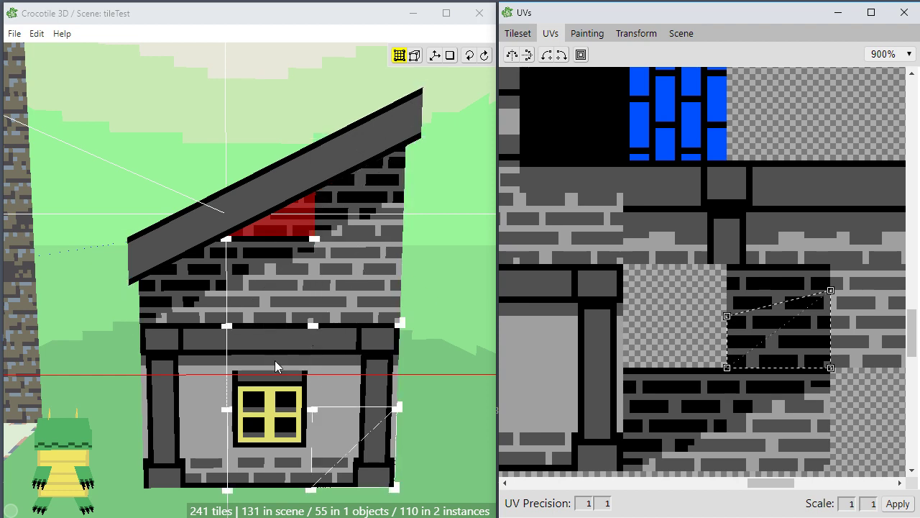
Examine the shaded gable wall and the blue roof from several angles.
left_click(220, 140)
left_click(207, 163)
key("space")
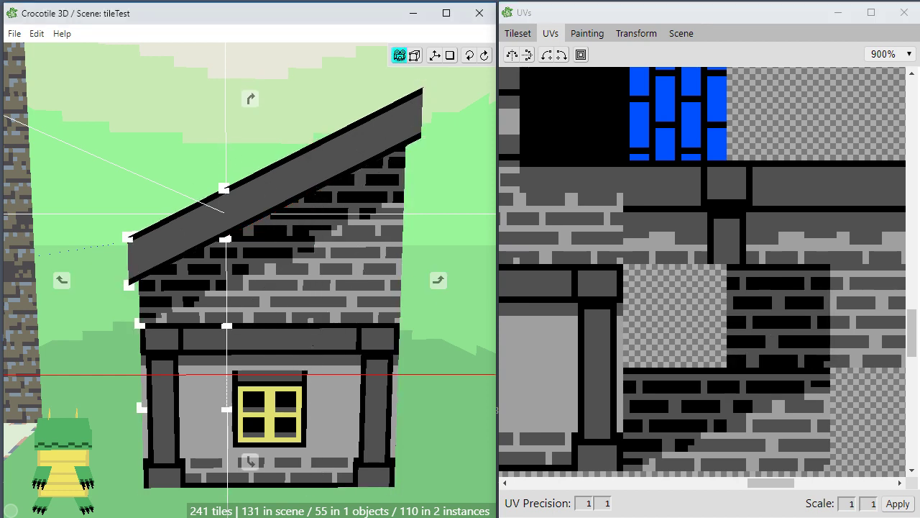
left_click_drag(205, 163, 252, 198)
scroll(252, 197, "down", 2)
right_click_drag(252, 198, 271, 165)
left_click_drag(230, 316, 252, 321)
scroll(230, 316, "down", 2)
left_click(327, 323, "shift")
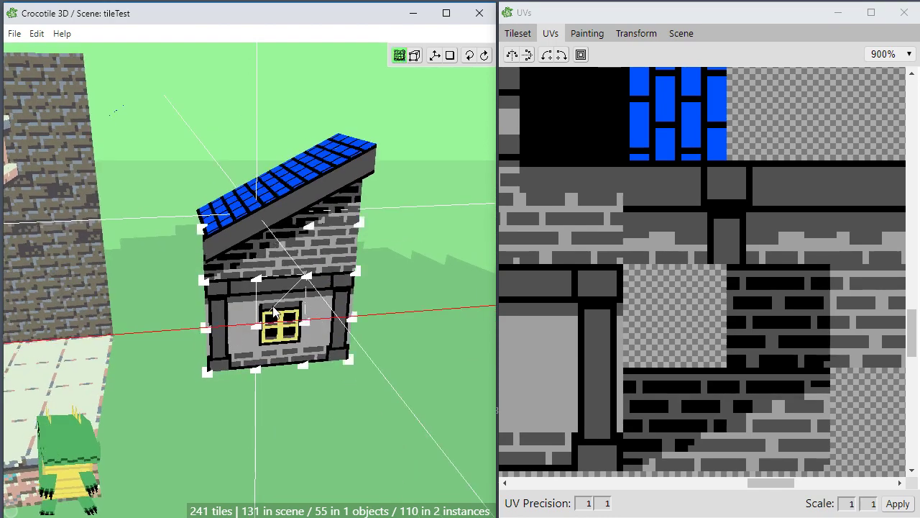
key("space")
left_click_drag(327, 324, 396, 333)
left_click(396, 335)
scroll(396, 333, "up", 1)
scroll(396, 333, "up", 1)
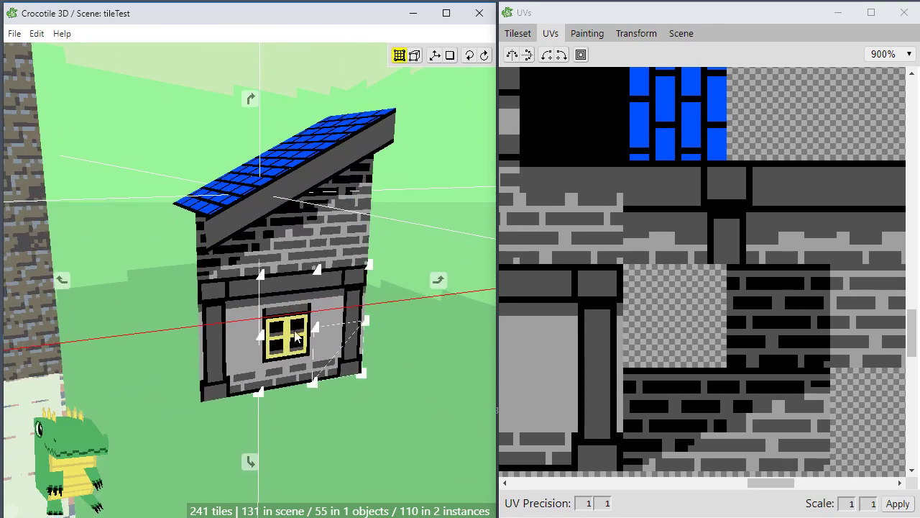
Duplicate the beam and blue roof tiles at the roof's low end and shift the copy four grid steps outward and two down.
left_click(224, 222)
left_click(223, 203, "shift")
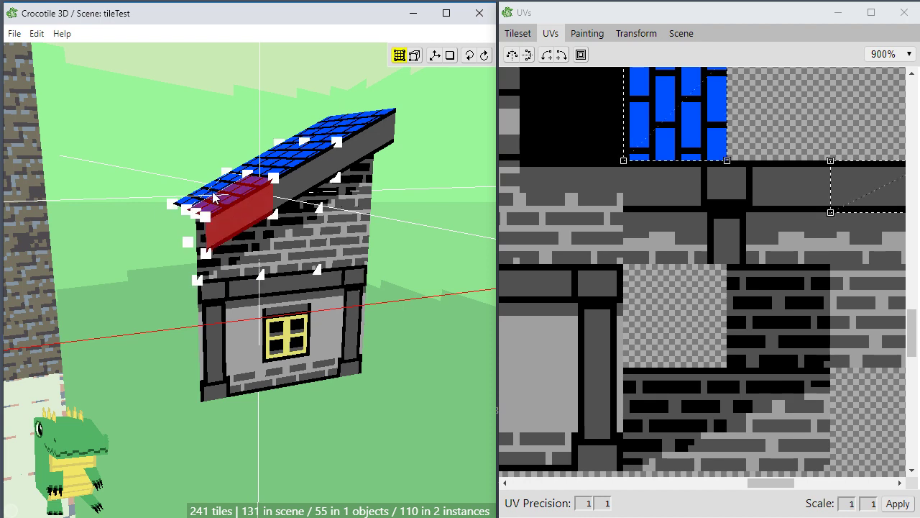
left_click(212, 192, "shift")
key("space")
left_click_drag(218, 217, 202, 244)
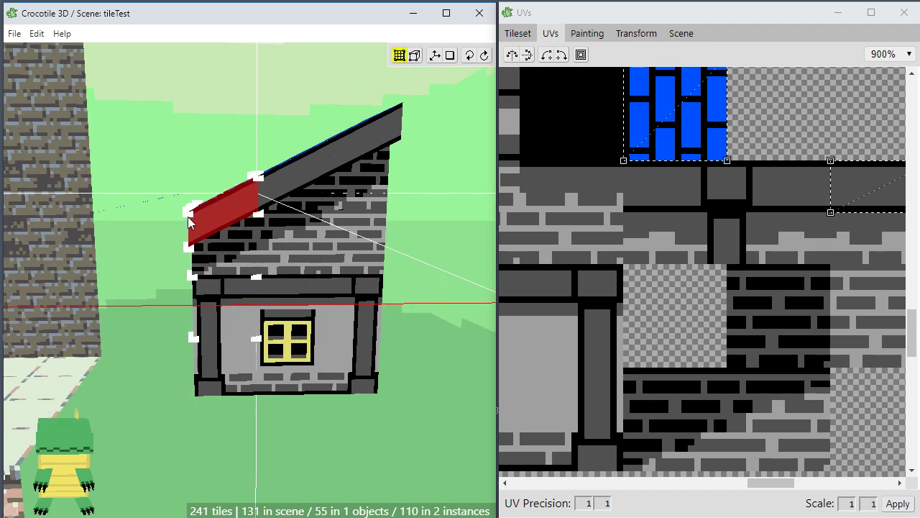
right_click(191, 216)
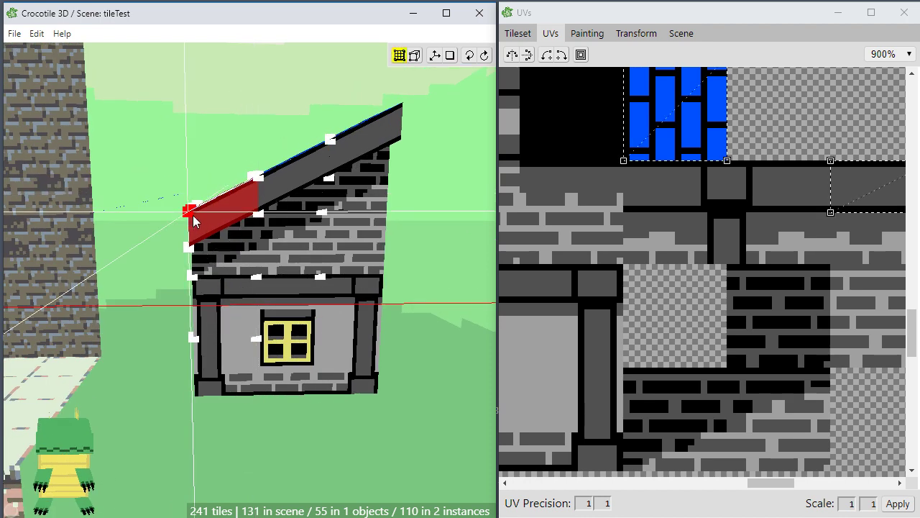
key("a")
key("a")
key("a")
key("a")
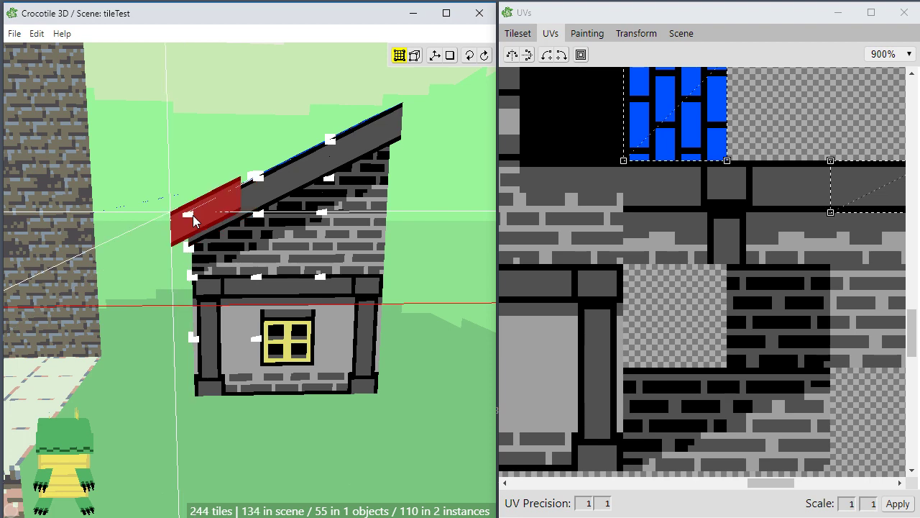
key("s")
key("s")
left_click(185, 290)
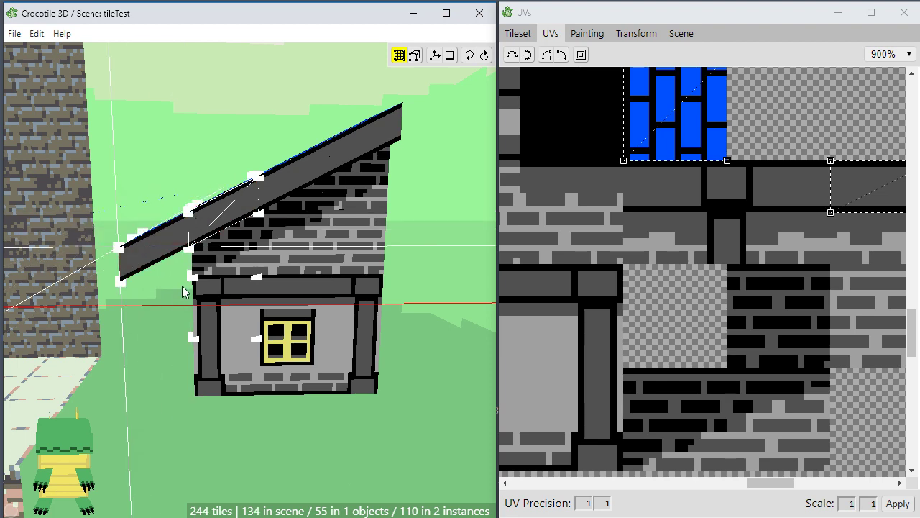
Close the front edge of the roof overhang with two plain dark grey beam tiles placed side by side below the lowest blue tiles.
key("space")
left_click_drag(184, 291, 237, 311)
scroll(198, 310, "up", 2)
key("space")
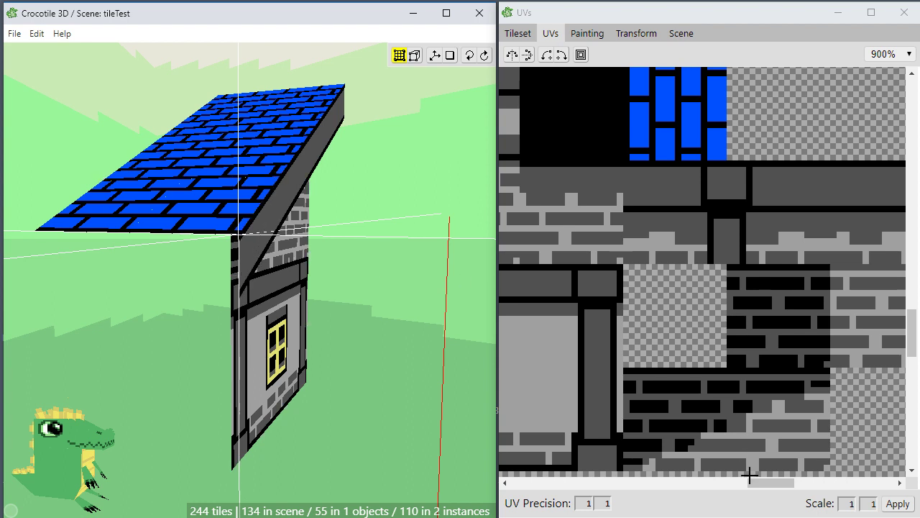
left_click_drag(751, 482, 765, 483)
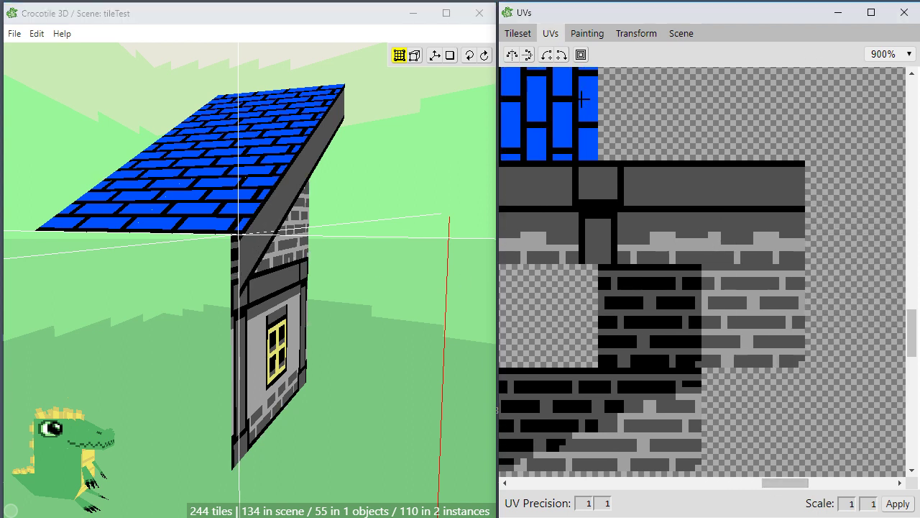
left_click(518, 33)
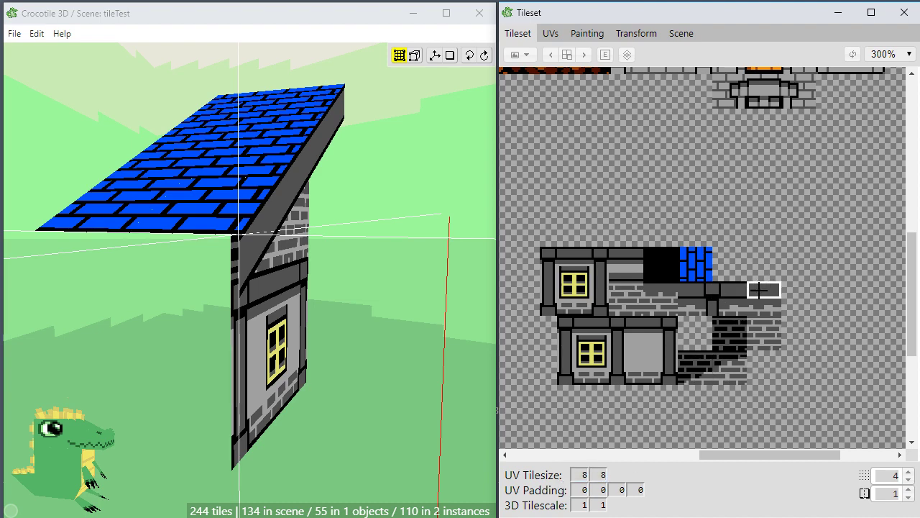
left_click(200, 254)
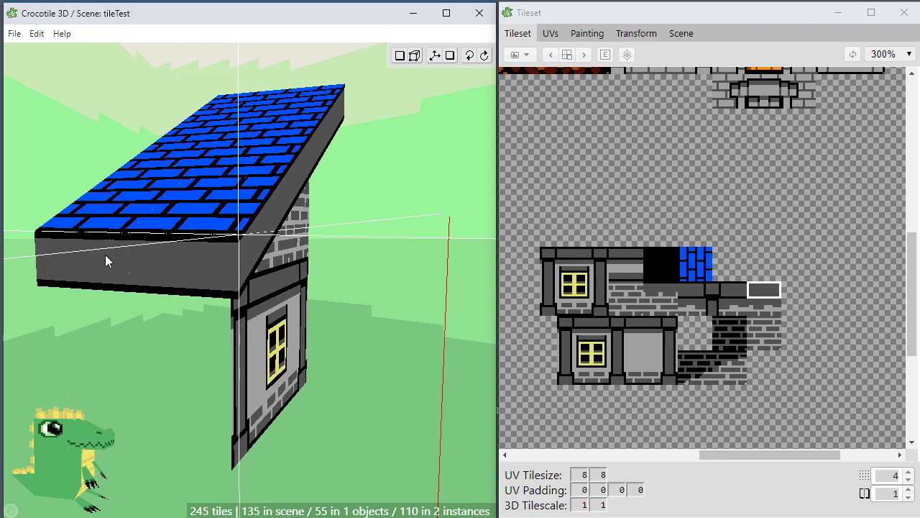
left_click(105, 254)
Pick the solid black tile and set the 3D cursor on the lower outer corner of the roof beam's overhanging end.
key("space")
middle_click_drag(223, 341, 204, 296)
scroll(263, 330, "up", 2)
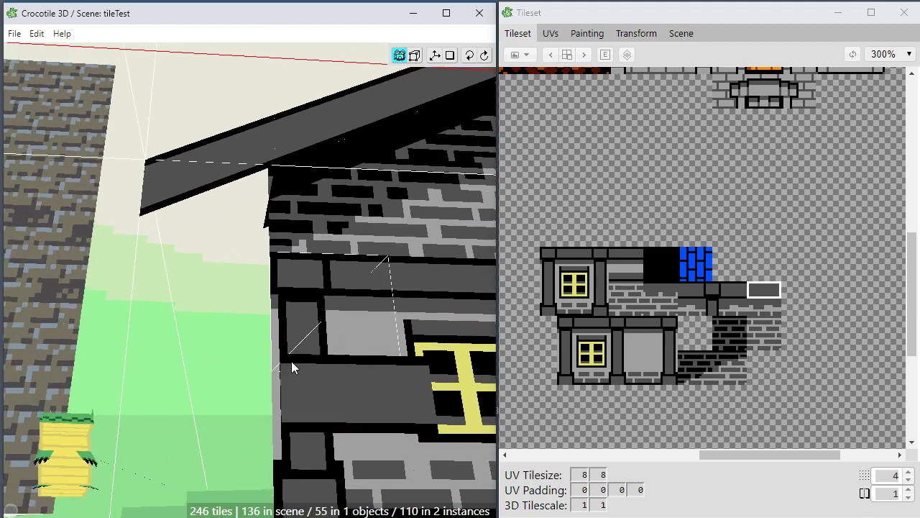
left_click_drag(652, 255, 670, 272)
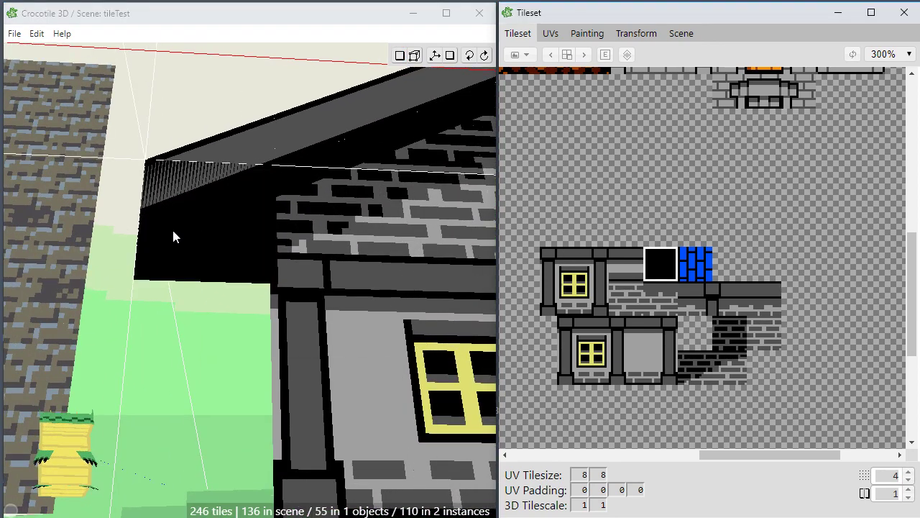
key("Tab")
left_click(143, 220)
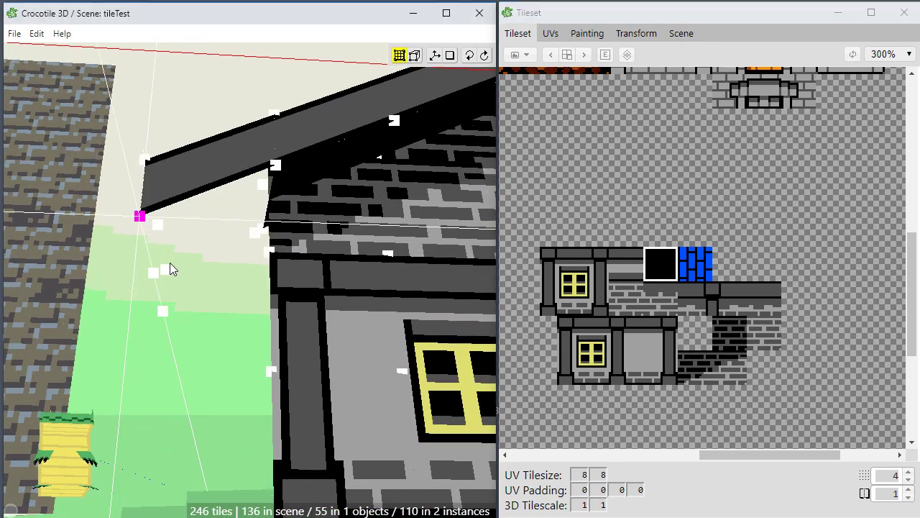
Place two solid black tiles side by side in a horizontal plane under the roof overhang, starting from the beam's lower corner.
middle_click_drag(170, 263, 151, 291)
key("Tab")
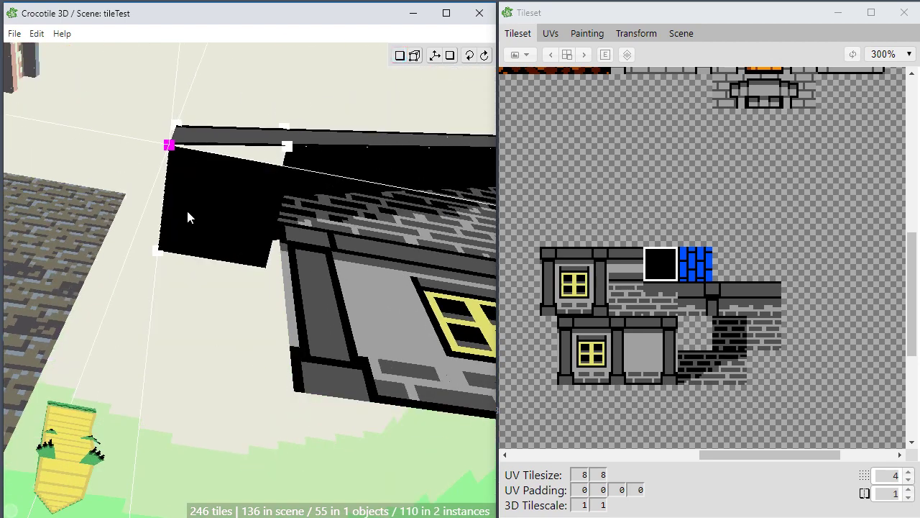
middle_click_drag(196, 328, 156, 306)
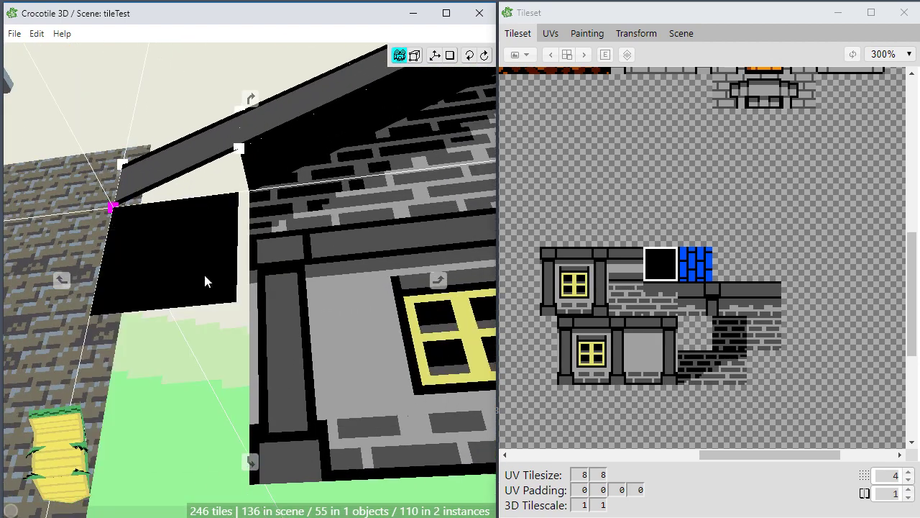
key("Tab")
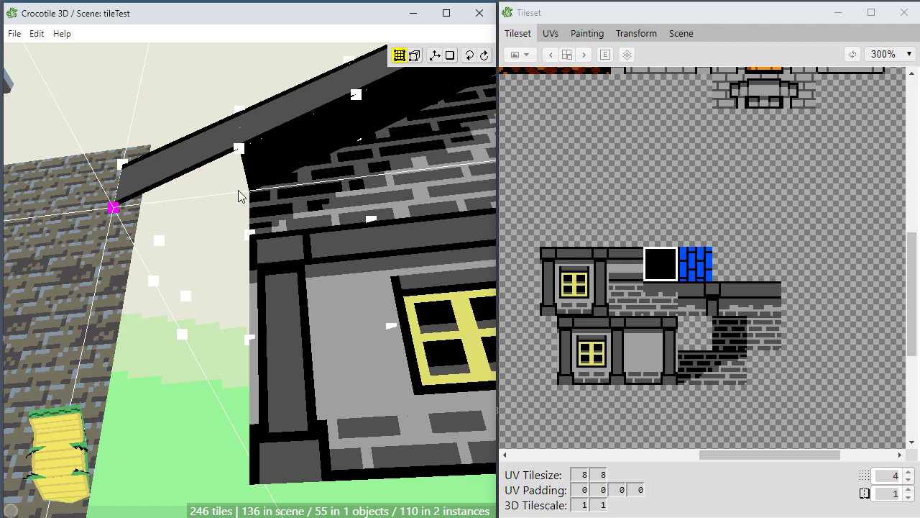
middle_click_drag(167, 293, 169, 318)
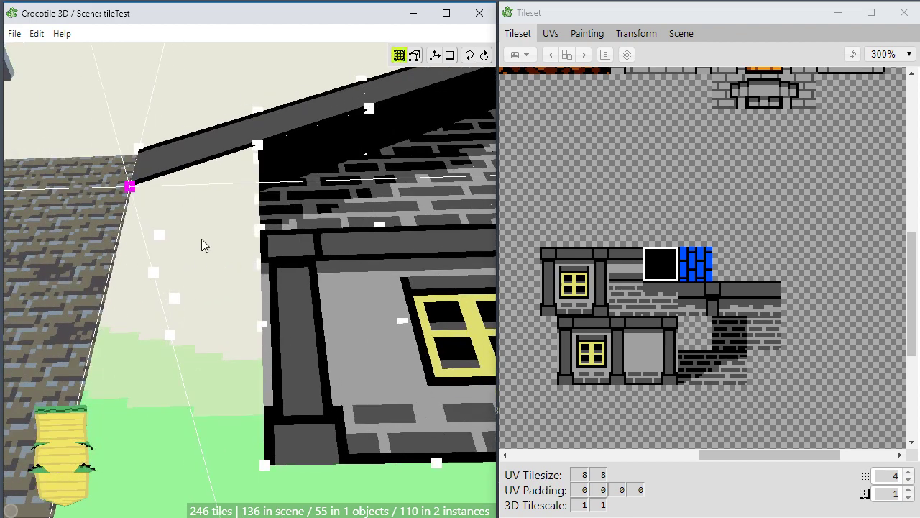
middle_click_drag(202, 238, 197, 245)
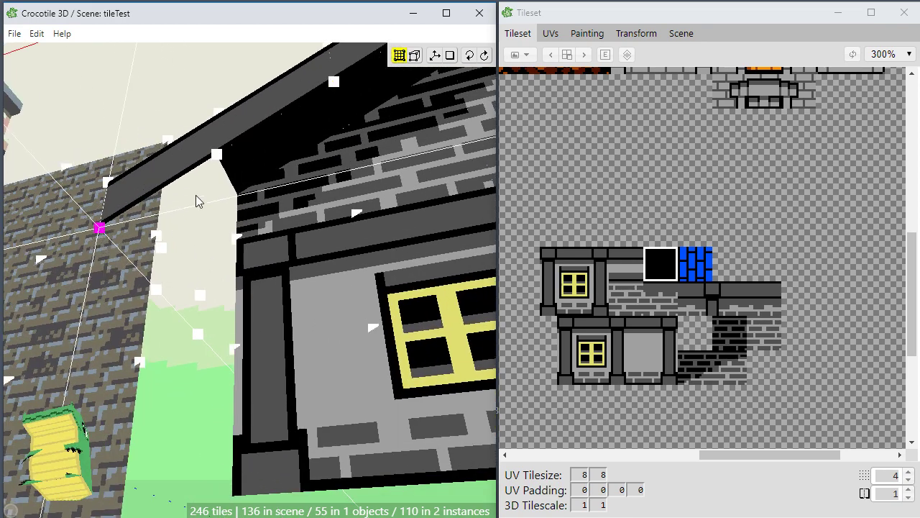
key("Tab")
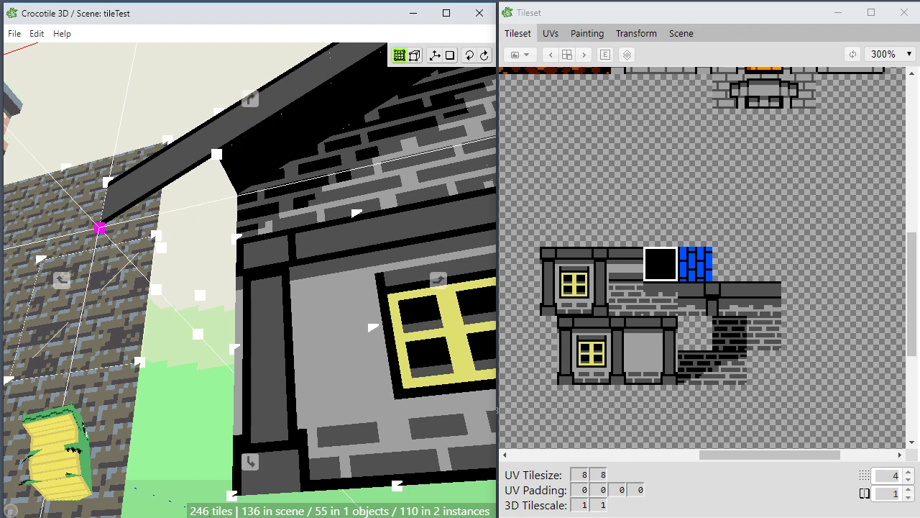
middle_click_drag(193, 203, 219, 186)
middle_click_drag(189, 250, 194, 206)
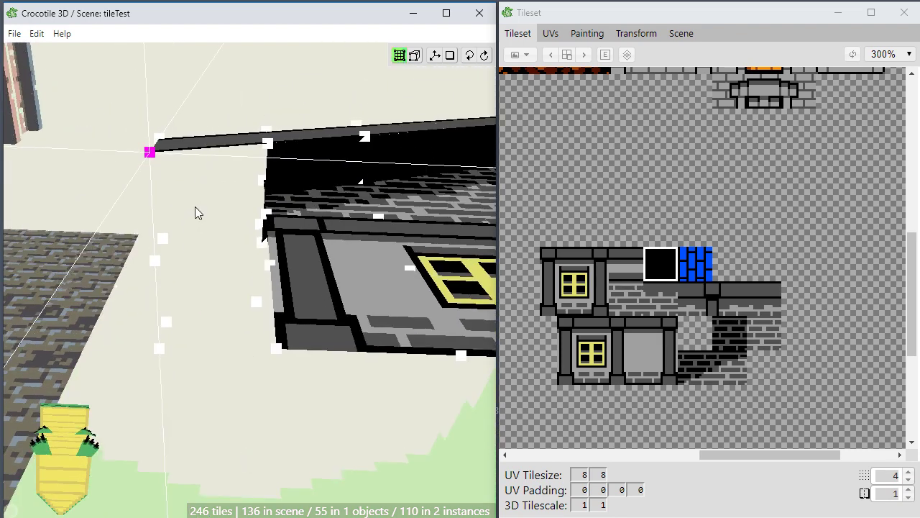
left_click(204, 225)
left_click(194, 284)
middle_click_drag(197, 317, 201, 307)
key("Tab")
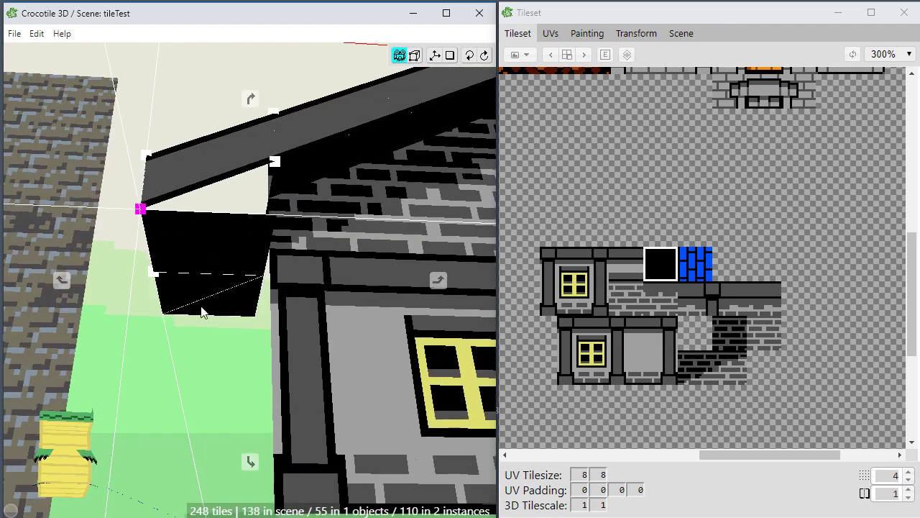
Raise the three wall-side vertices of the black underside tiles two grid steps to match the roof slope.
key("v")
left_click(276, 218)
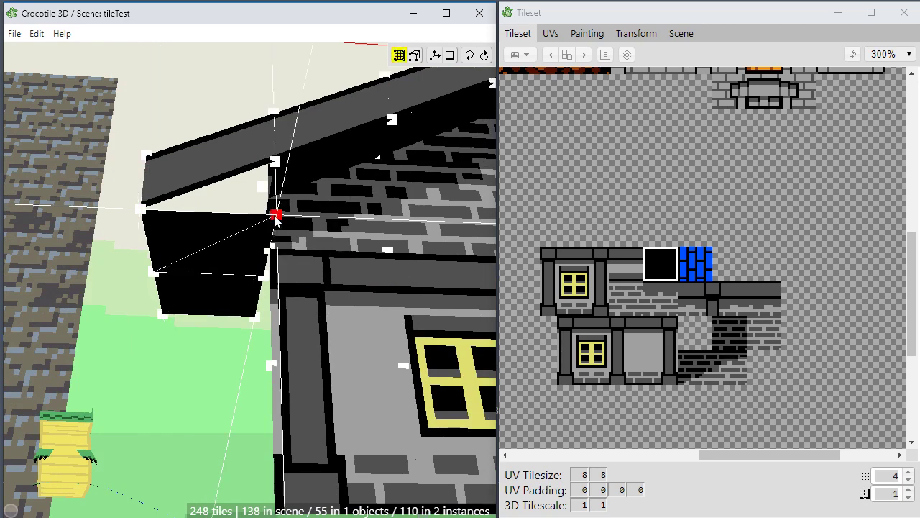
left_click(260, 280, "shift")
left_click(259, 321, "shift")
middle_click_drag(259, 320, 237, 342)
key("w")
key("w")
left_click(242, 340)
Examine the roof overhang, gable wall and window wall from several angles, including the wall's left pillar tile.
scroll(219, 336, "down", 3)
right_click_drag(216, 332, 370, 274)
scroll(222, 345, "down", 3)
key("Tab")
right_click_drag(403, 319, 316, 320)
scroll(405, 323, "up", 2)
right_click_drag(381, 343, 392, 324)
right_click_drag(248, 331, 232, 316)
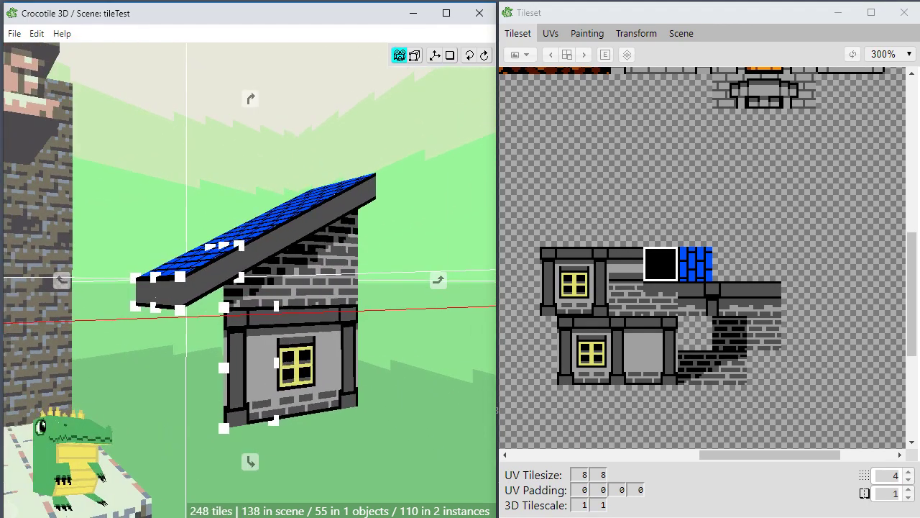
right_click_drag(270, 399, 220, 360)
right_click_drag(302, 417, 310, 454)
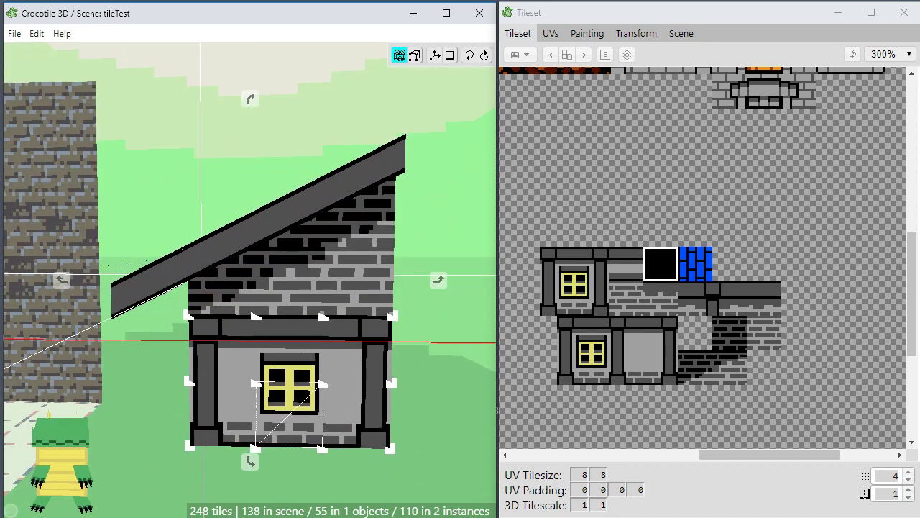
middle_click_drag(302, 417, 265, 368)
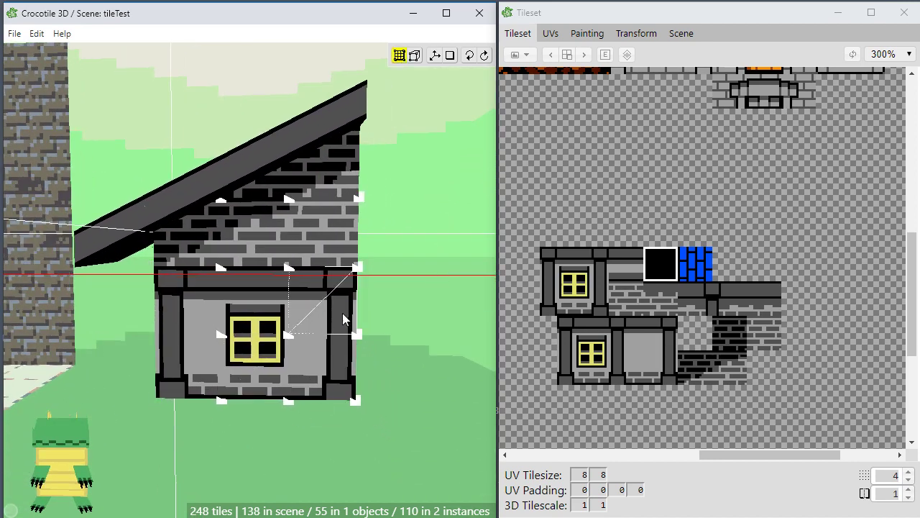
key("space")
left_click_drag(167, 359, 180, 358)
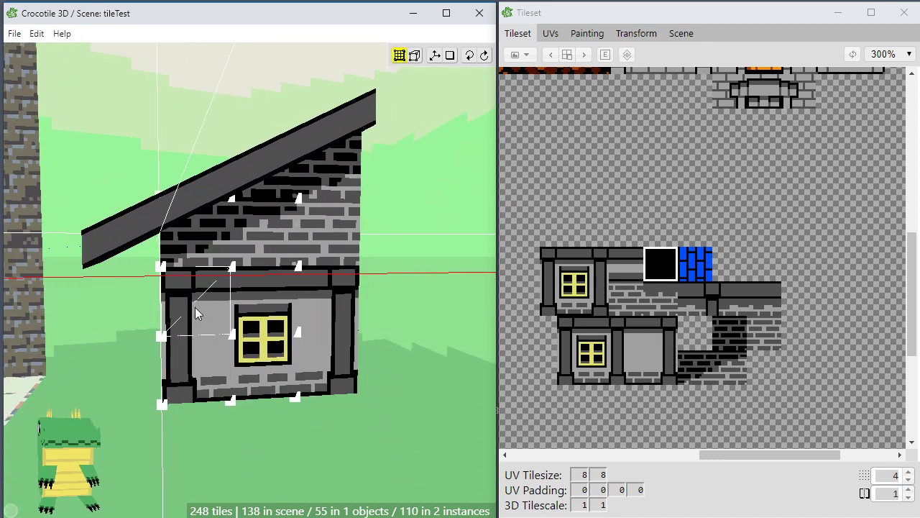
scroll(166, 322, "up", 1)
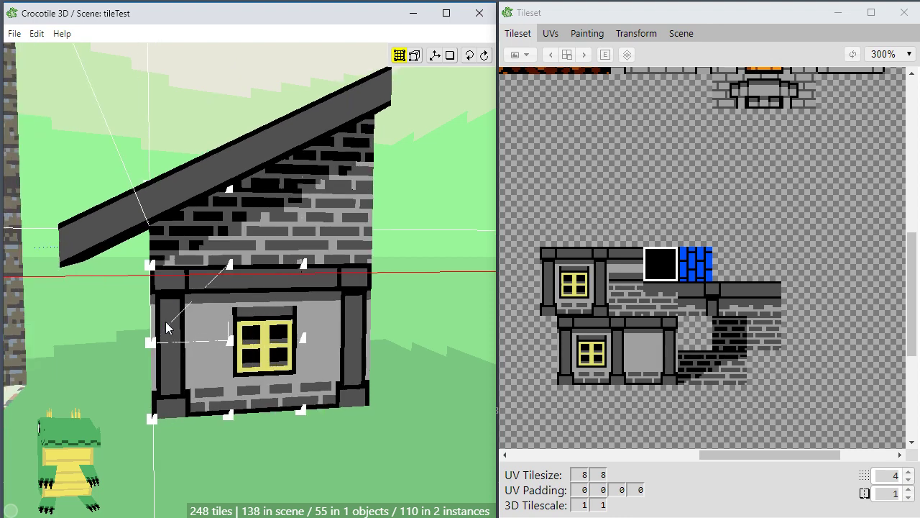
key("space")
left_click_drag(166, 322, 175, 382)
scroll(177, 381, "up", 2)
right_click_drag(196, 369, 229, 340)
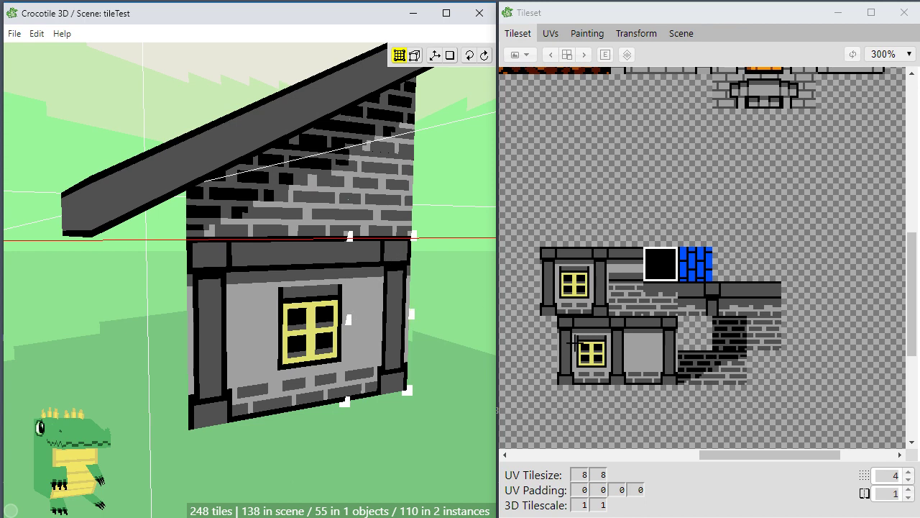
left_click(234, 309)
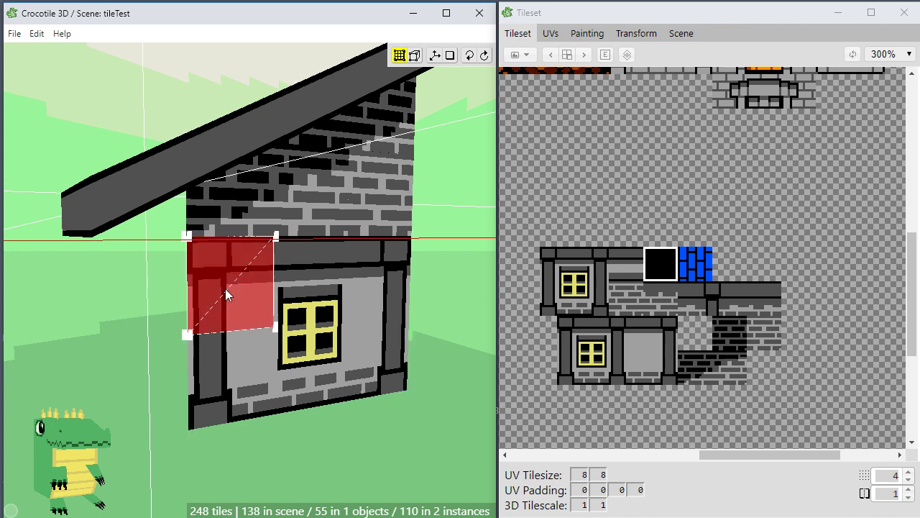
right_click(240, 300)
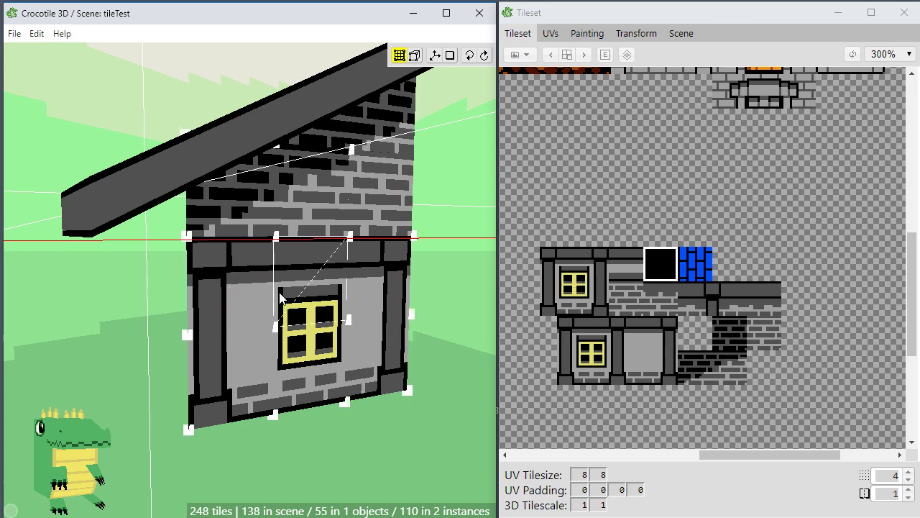
left_click(230, 309)
right_click(245, 309)
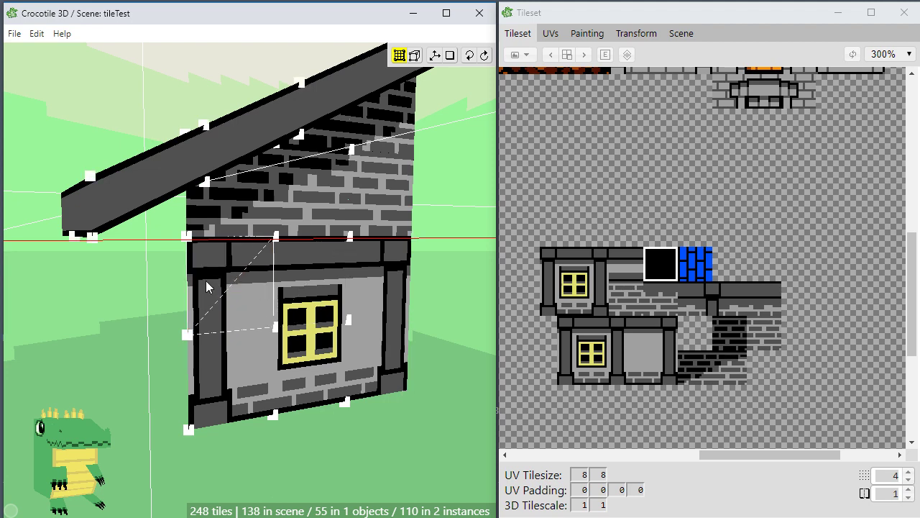
Select the whole block of house tiles in the tileset and open it for painting.
left_click(551, 34)
left_click(585, 33)
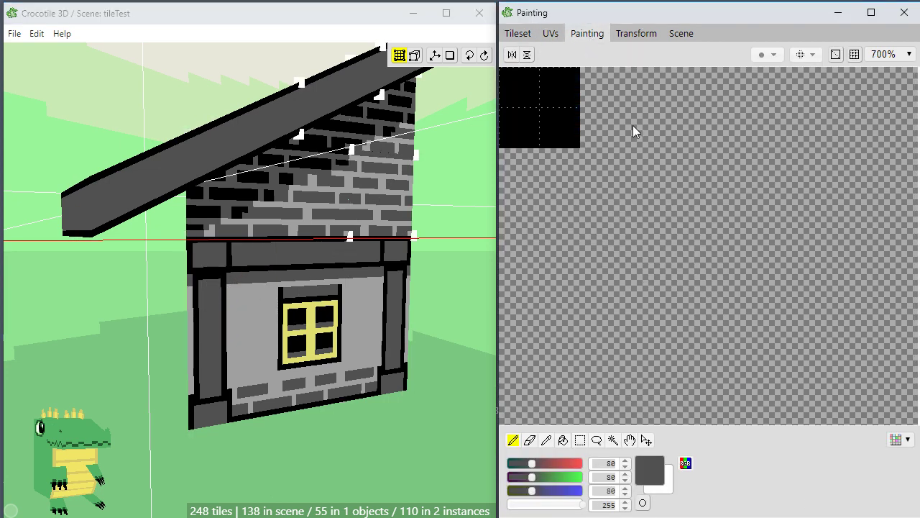
left_click(550, 34)
left_click(519, 34)
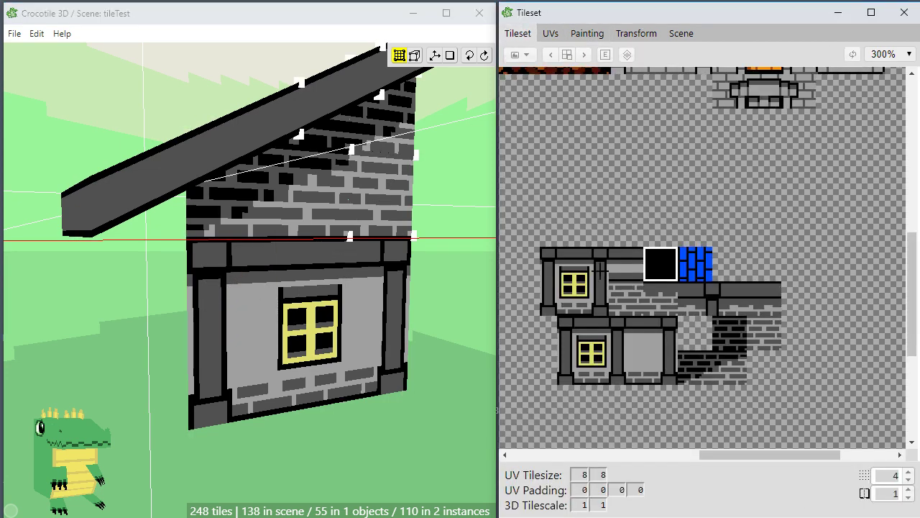
mouse_move(514, 234)
left_mouse_down()
mouse_move(566, 295)
mouse_move(790, 401)
mouse_move(795, 415)
left_mouse_up()
left_click(585, 34)
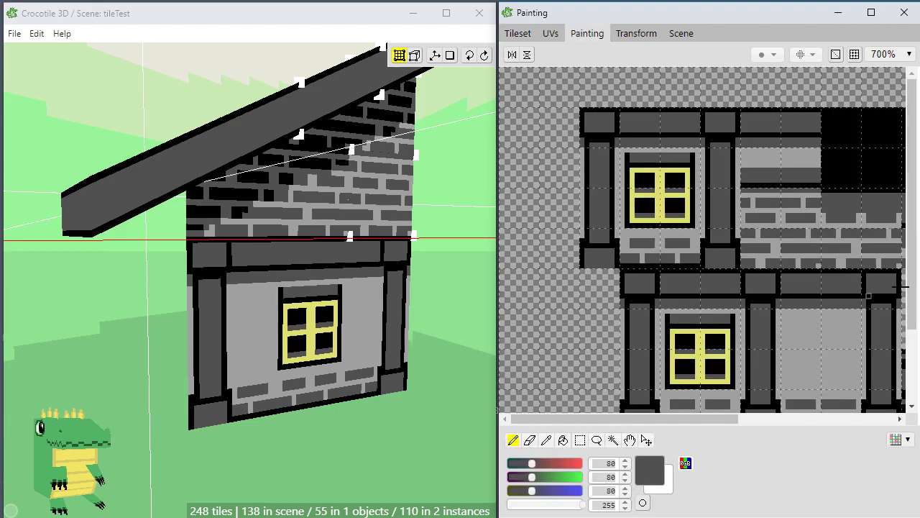
scroll(898, 286, "down", 3)
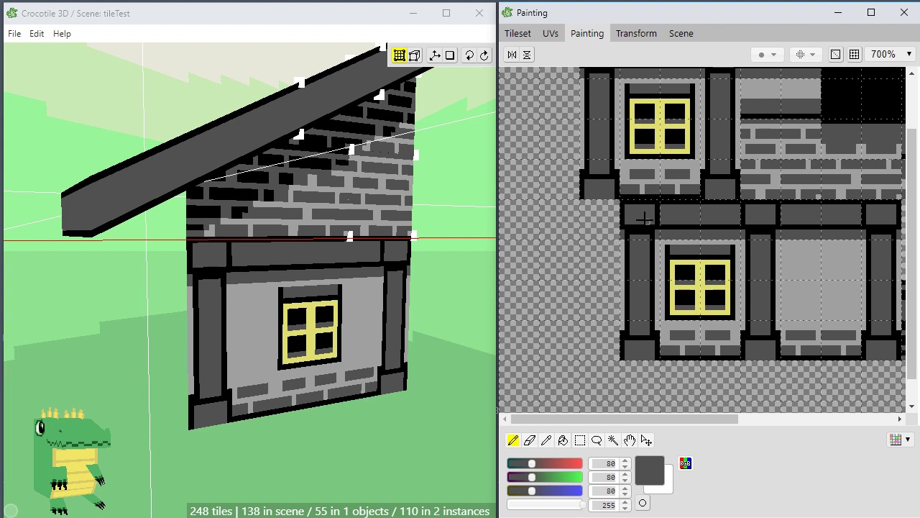
Marquee-select the left part of the lower house's leftmost pillar shaft and shift those pixels one pixel left.
key("m")
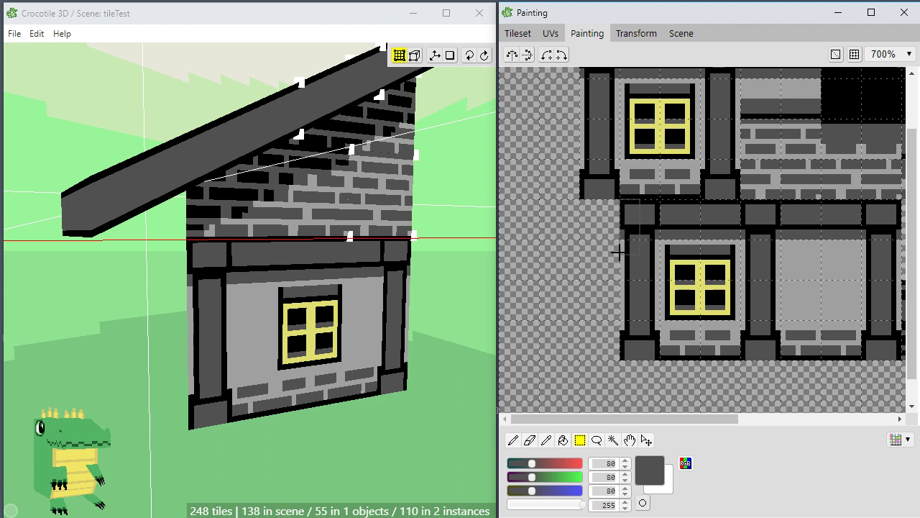
left_click(643, 265)
left_click_drag(622, 233, 641, 333)
left_click(655, 256)
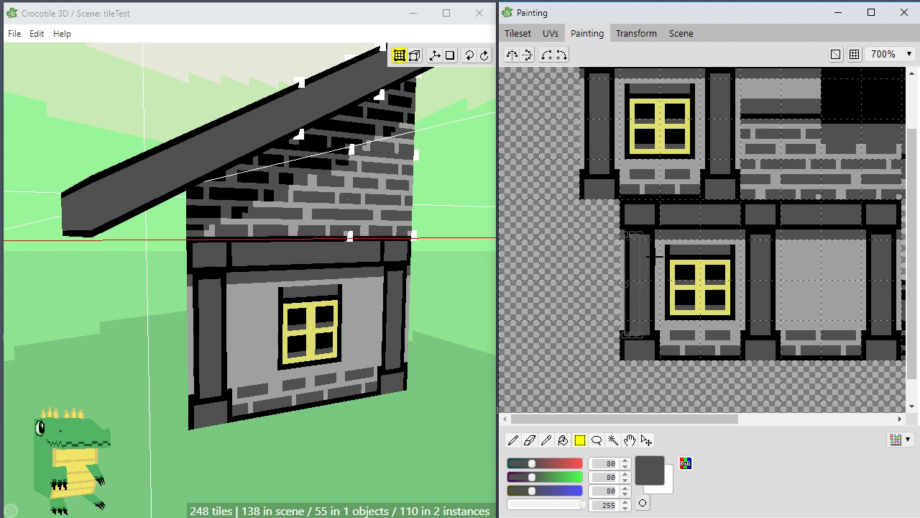
scroll(642, 243, "up", 4)
key("space")
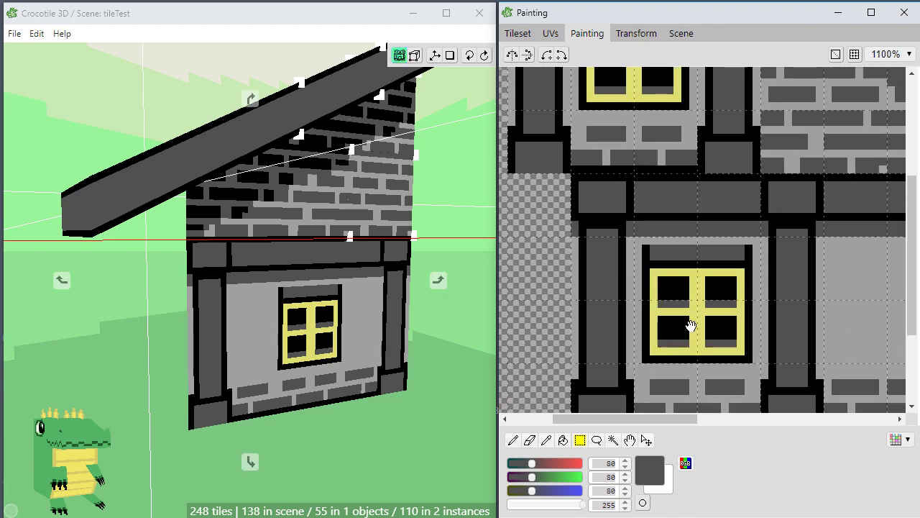
left_click_drag(658, 329, 677, 291)
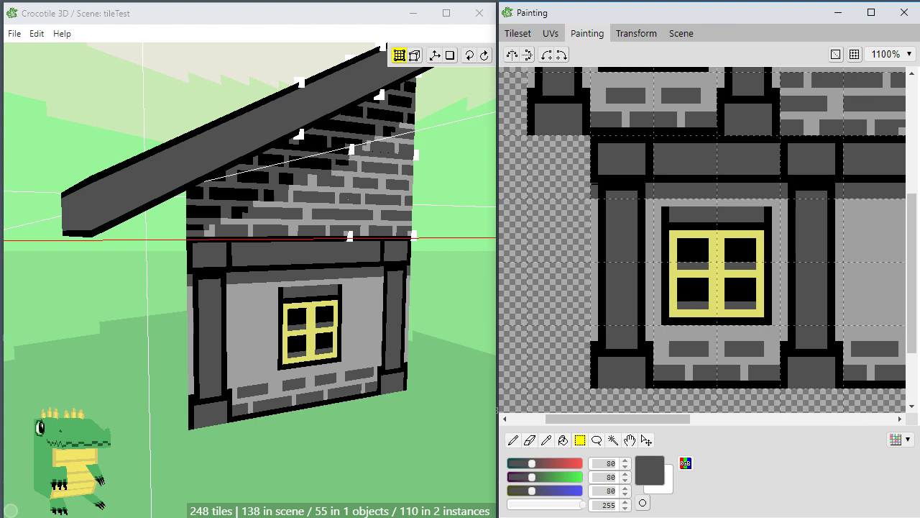
left_click_drag(598, 181, 622, 348)
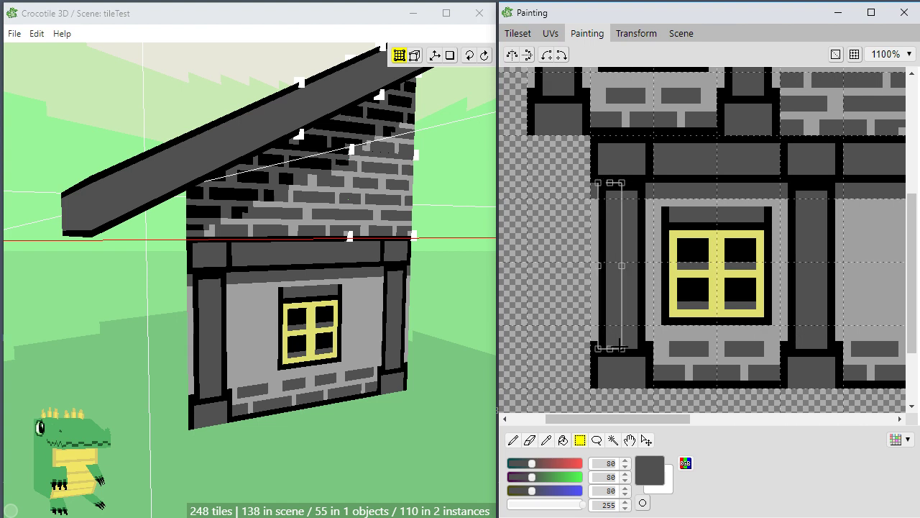
mouse_move(616, 286)
left_mouse_down()
mouse_move(610, 302)
mouse_move(608, 285)
left_mouse_up()
left_click(654, 285)
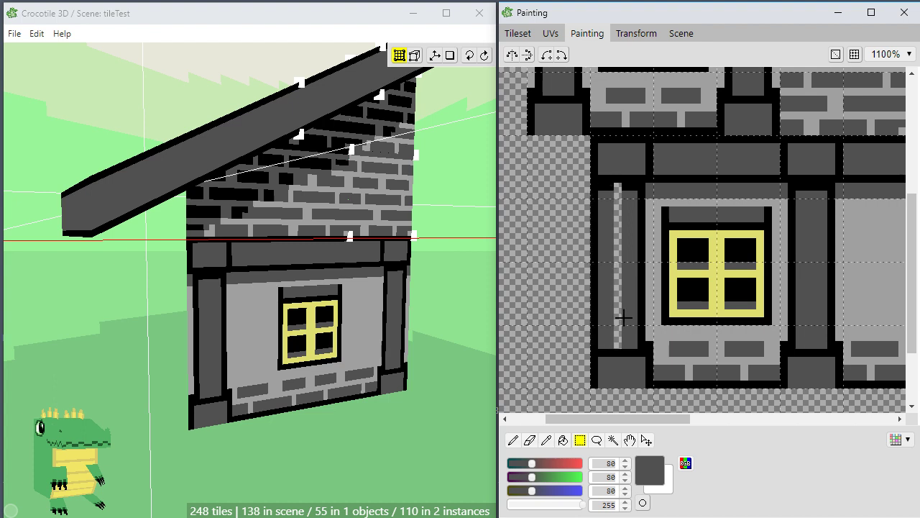
Pencil the gap in the lower house's leftmost pillar shaft dark grey (80, 80, 80) and close its upper end with black.
key("b")
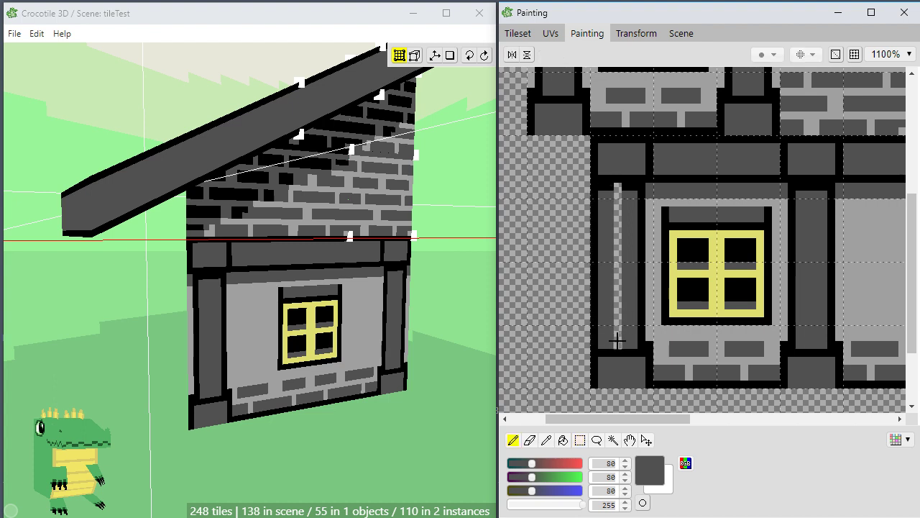
left_click_drag(616, 341, 617, 196)
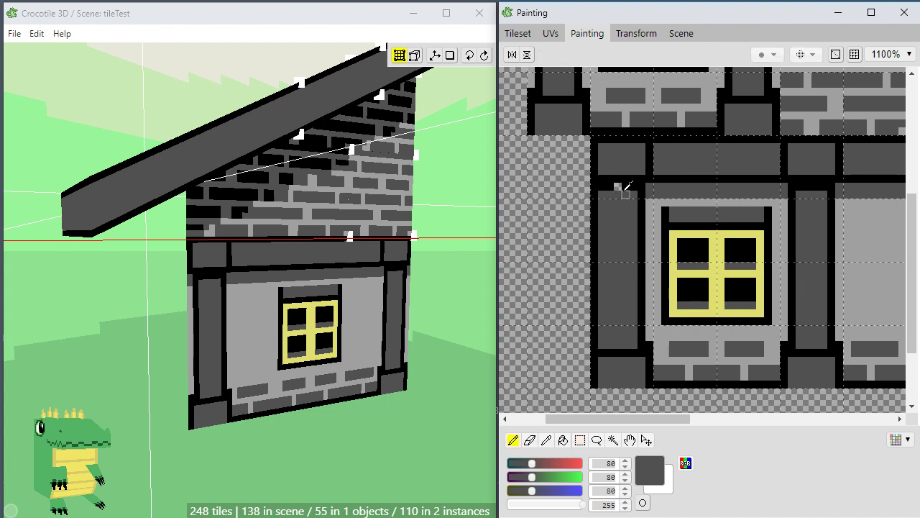
left_click(629, 188, "alt")
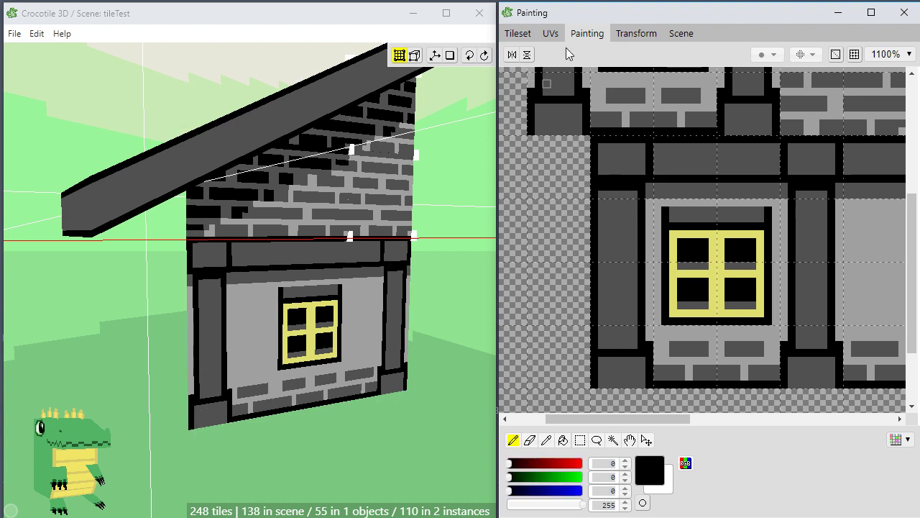
Select the left column of tiles on the window wall and examine which part of the tileset their UVs cover.
left_click(517, 33)
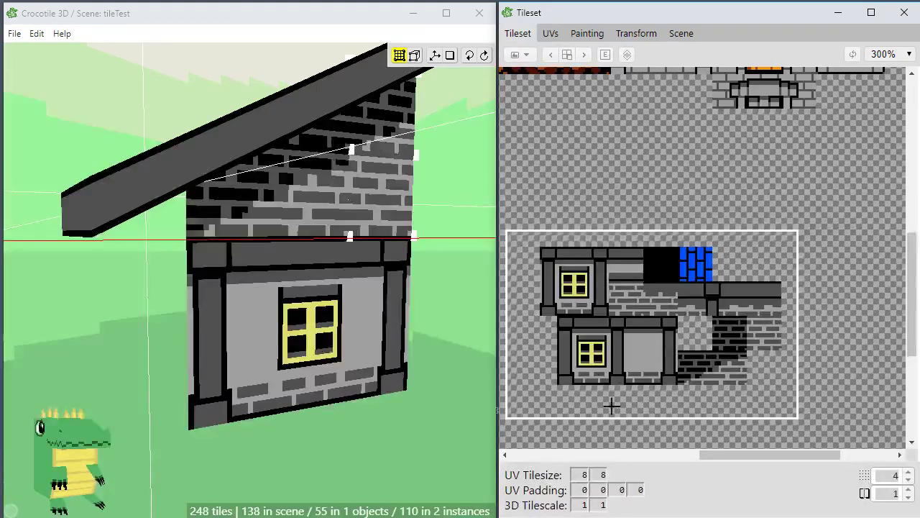
left_click(583, 355)
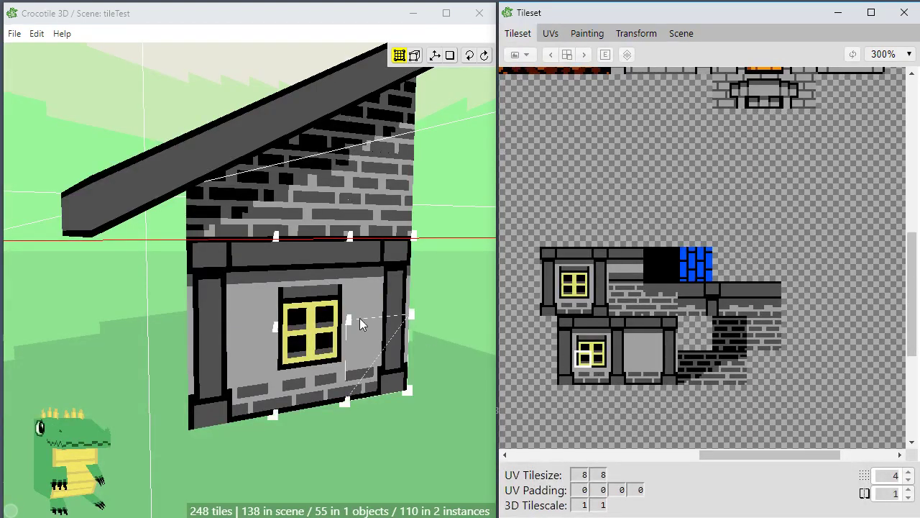
right_click(237, 319)
right_click(225, 354, "shift")
left_click(557, 34)
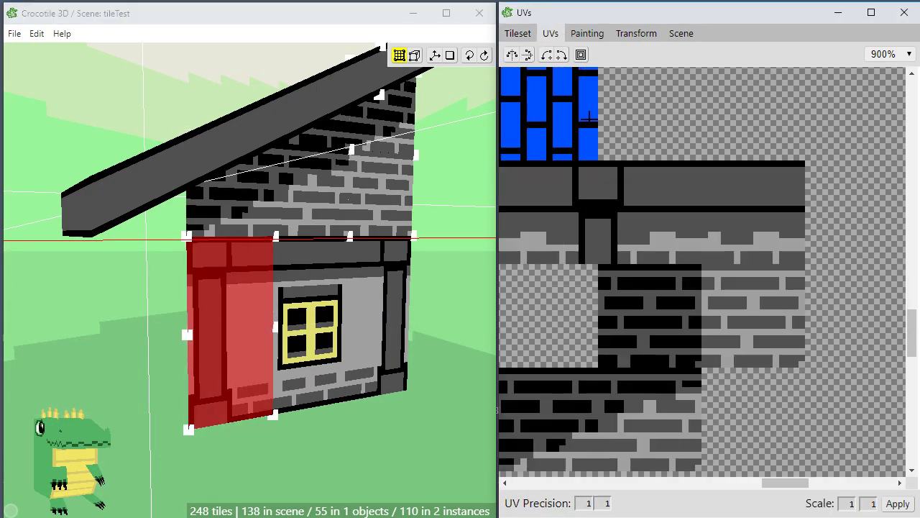
left_click_drag(785, 483, 728, 495)
scroll(807, 404, "down", 1)
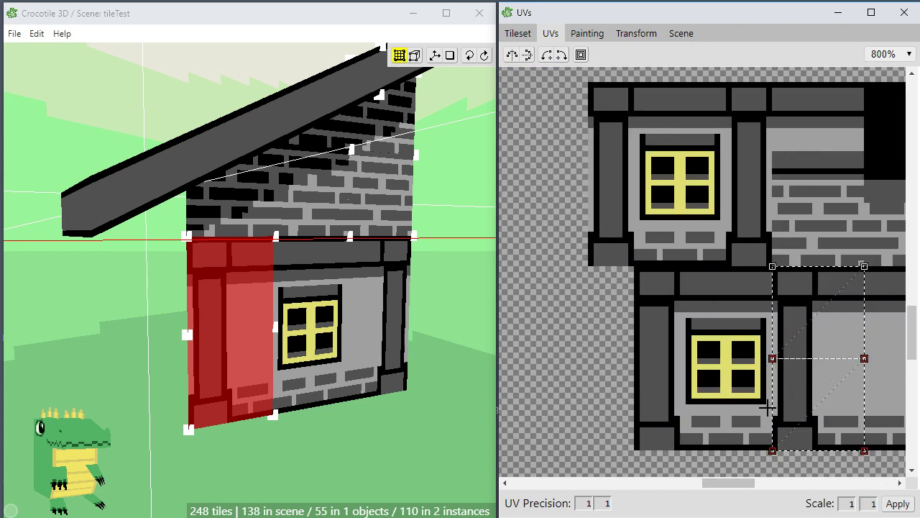
mouse_move(736, 485)
left_mouse_down()
mouse_move(754, 489)
mouse_move(747, 498)
left_mouse_up()
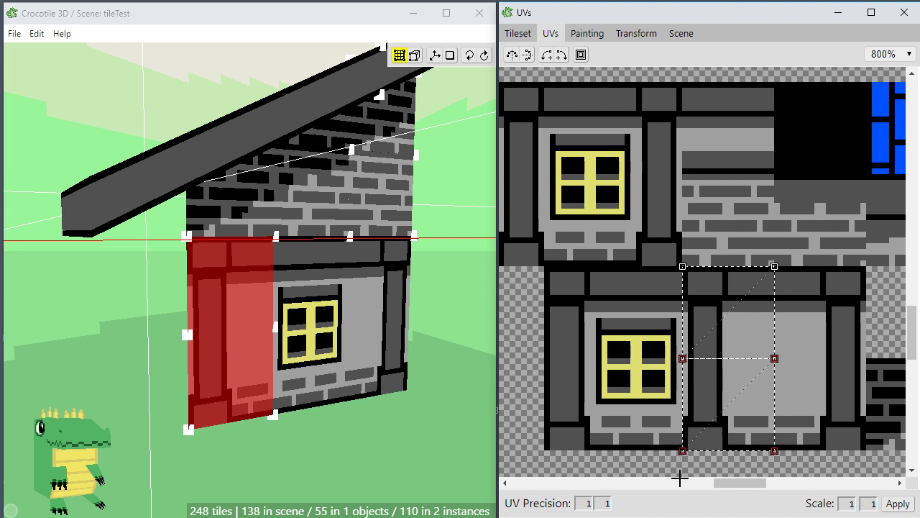
left_click_drag(725, 484, 719, 487)
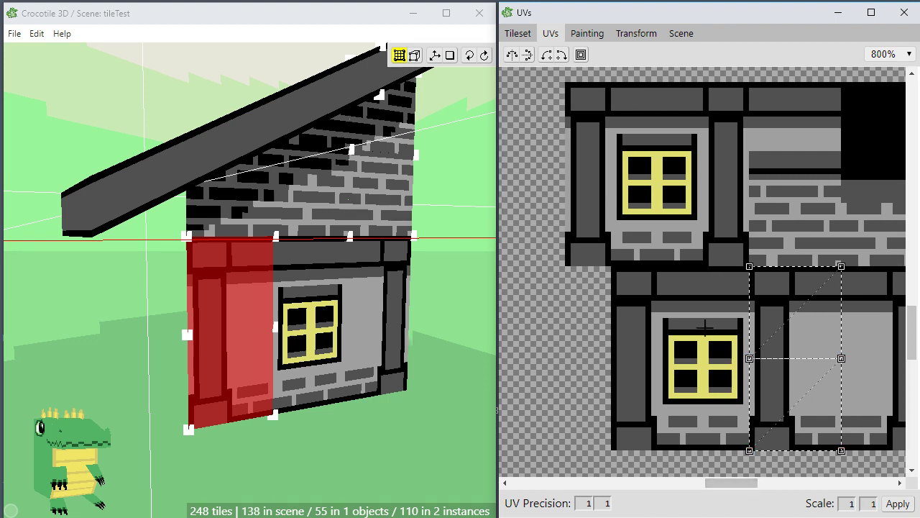
Select the full block of house tiles, including empty space around it, and open it for painting at the lower house.
left_click(528, 35)
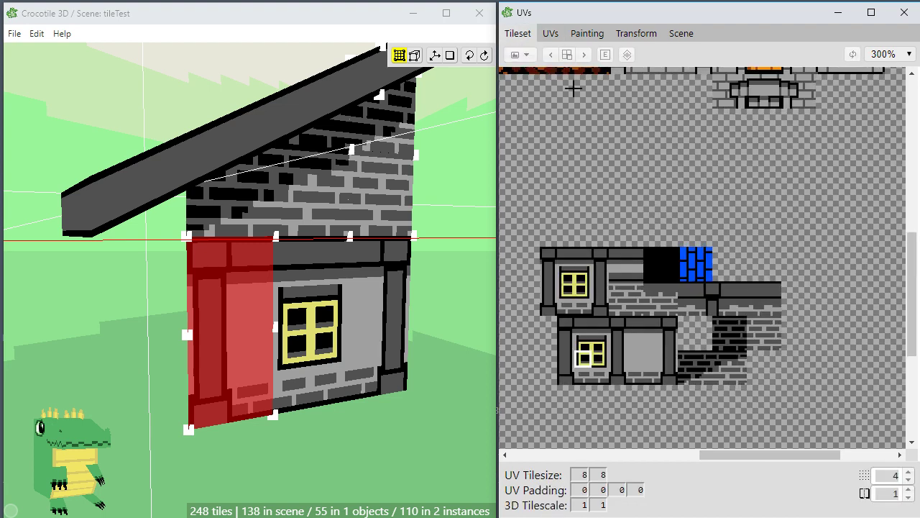
mouse_move(528, 235)
left_mouse_down()
mouse_move(719, 383)
mouse_move(823, 422)
left_mouse_up()
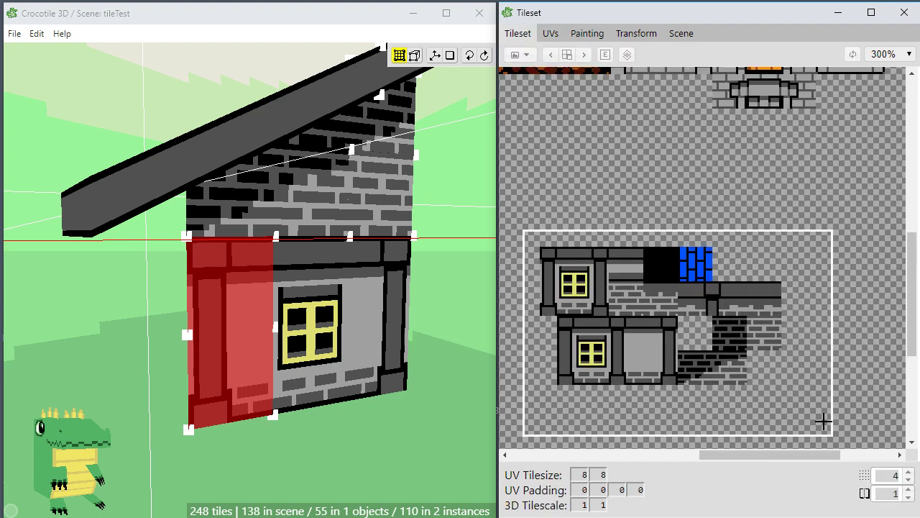
left_click(587, 33)
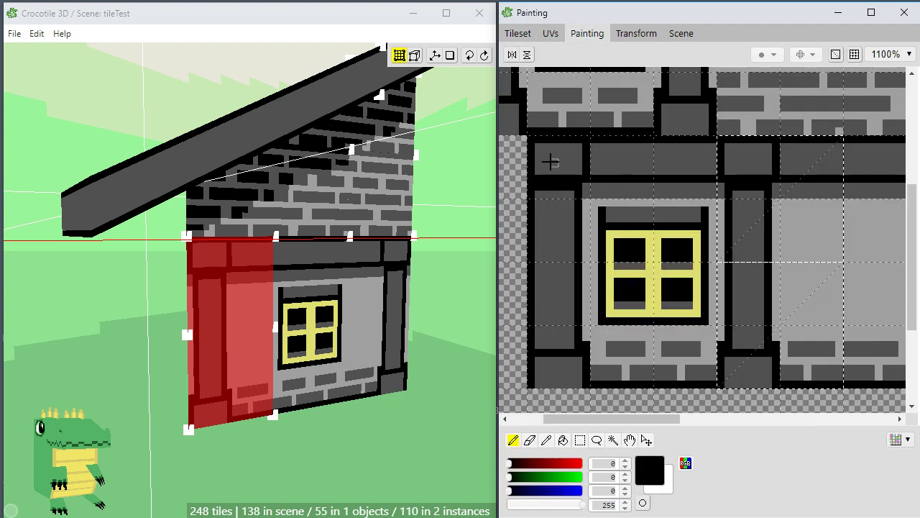
left_click_drag(645, 420, 614, 425)
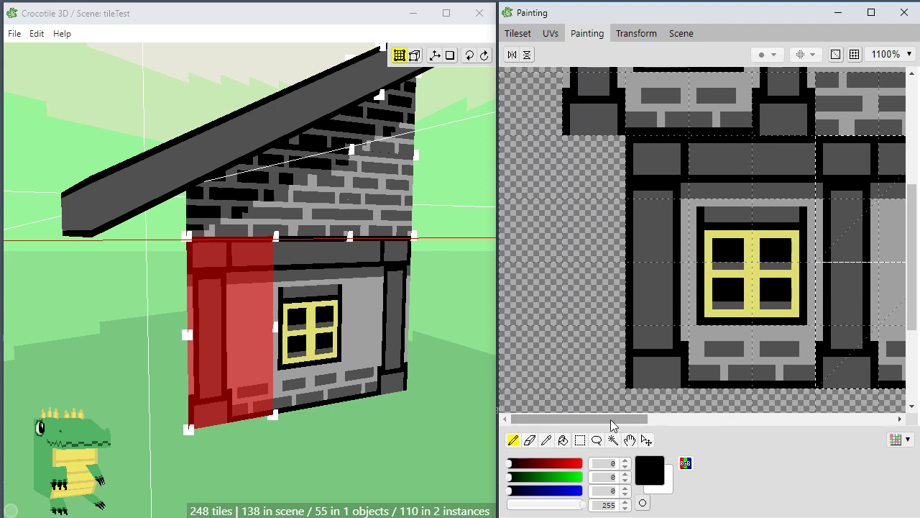
Marquee-select the lower house's leftmost pillar column and move it one tile to the left.
key("m")
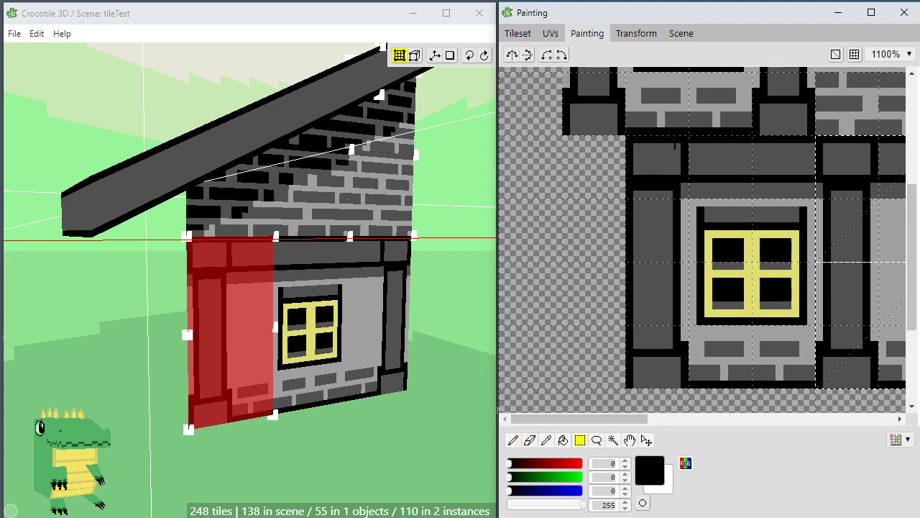
left_click_drag(634, 143, 677, 383)
left_click_drag(657, 353, 761, 343)
key("space")
left_click_drag(596, 326, 525, 327)
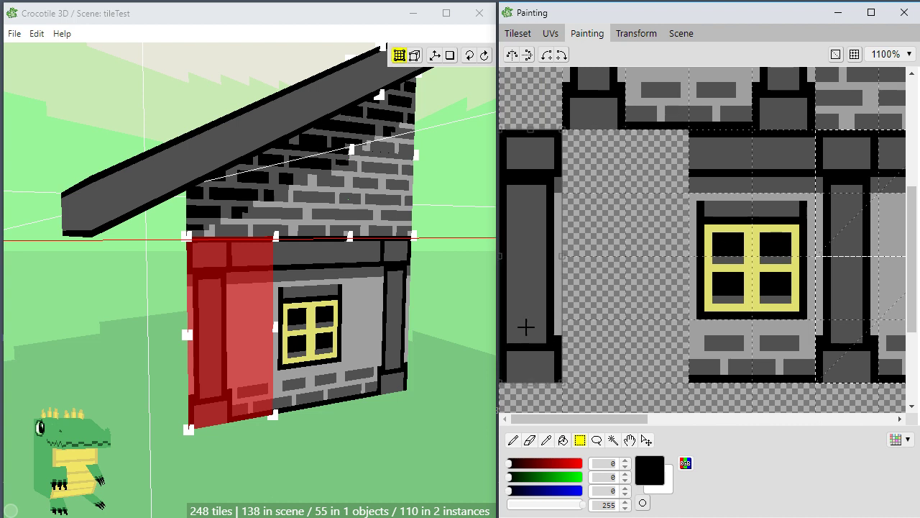
left_click_drag(584, 329, 552, 327)
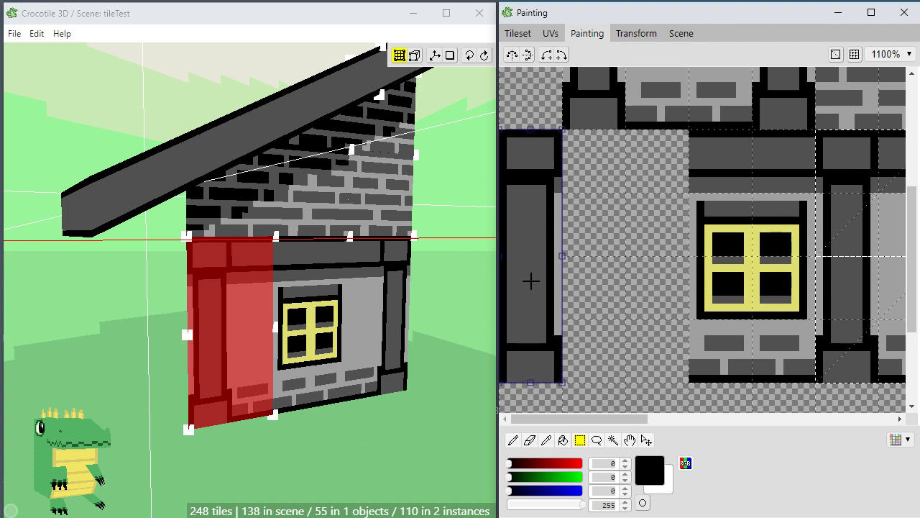
left_click_drag(531, 281, 604, 284)
left_click(641, 279)
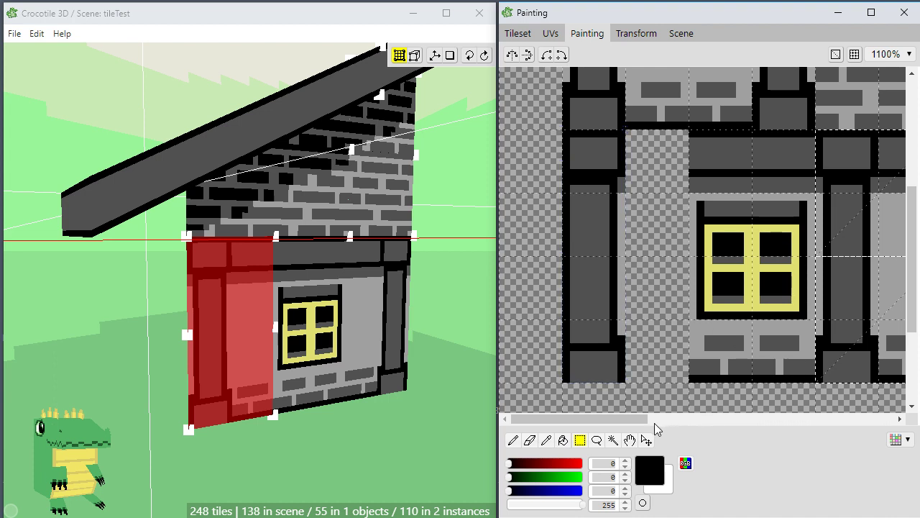
Copy the plain wall column beside the middle pillar into the gap between the leftmost pillar and the window.
left_click_drag(636, 422, 659, 424)
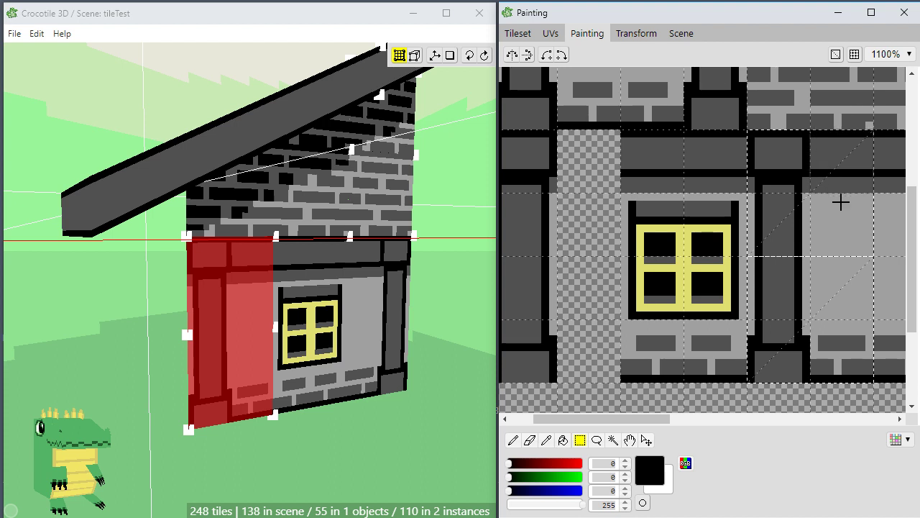
left_click_drag(841, 202, 863, 364)
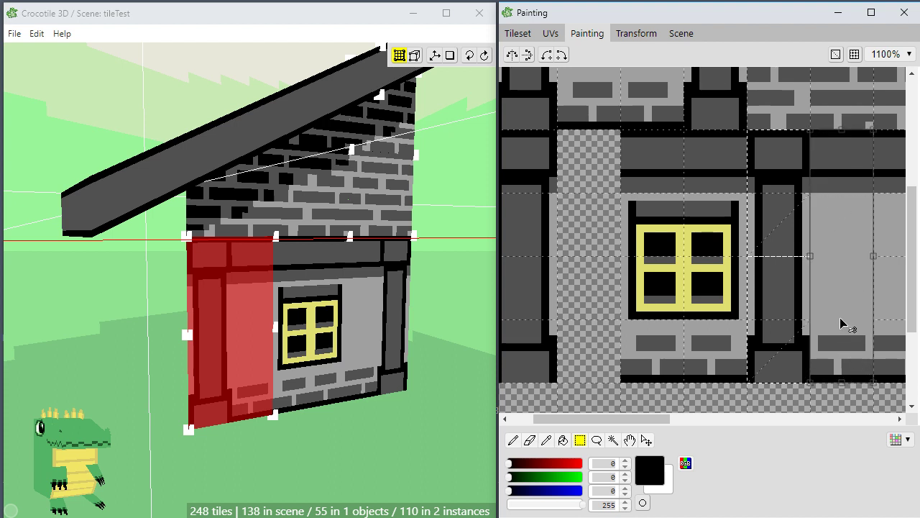
left_click_drag(844, 302, 591, 302)
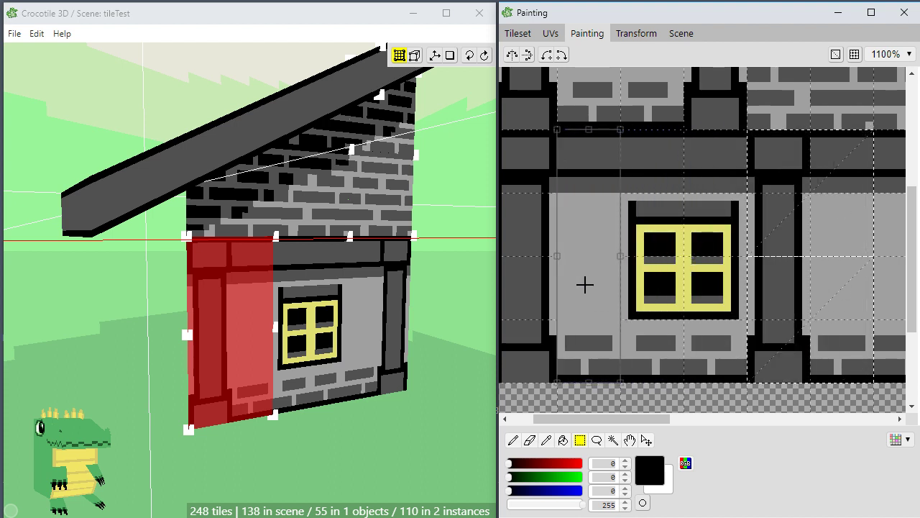
left_click(616, 397)
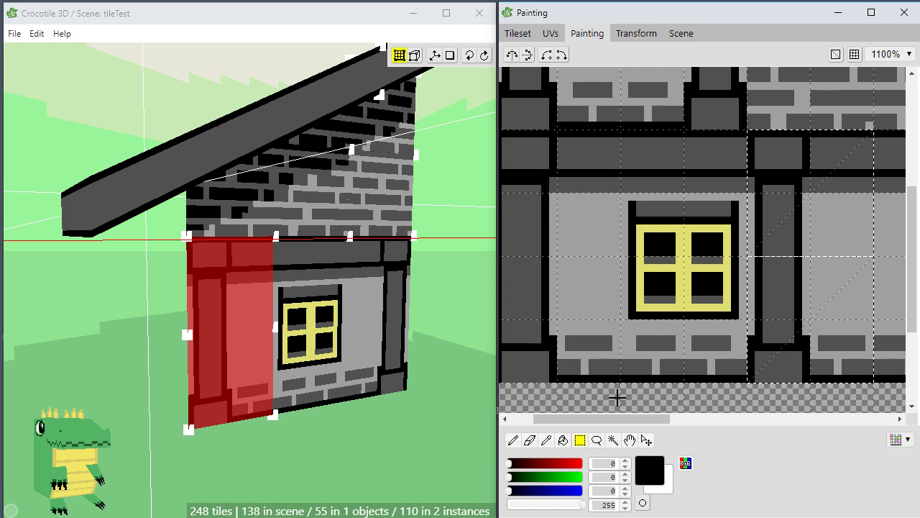
Pick the upper part of the leftmost pillar in the tileset and set the 3D cursor on the window wall's upper-left corner.
left_click(524, 35)
mouse_move(557, 307)
left_mouse_down()
mouse_move(552, 360)
mouse_move(564, 375)
mouse_move(563, 343)
left_mouse_up()
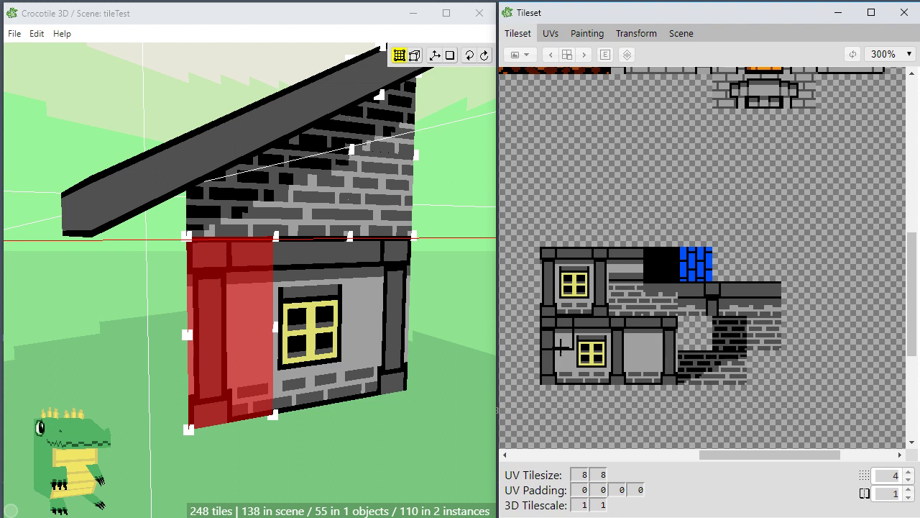
key("space")
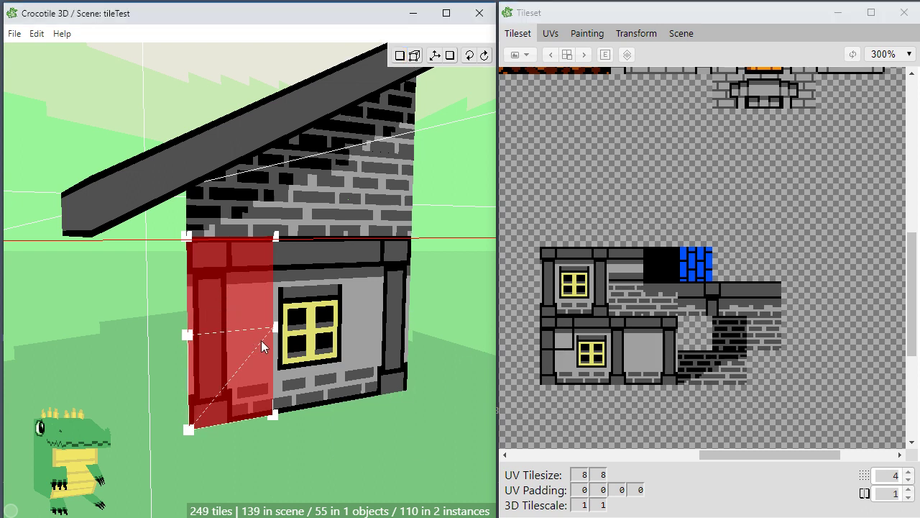
key("space")
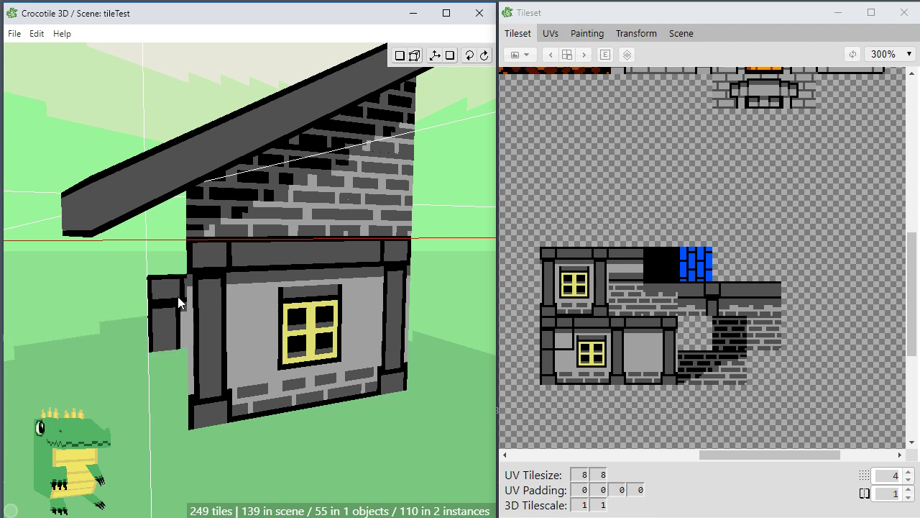
key("space")
key("space")
key("space")
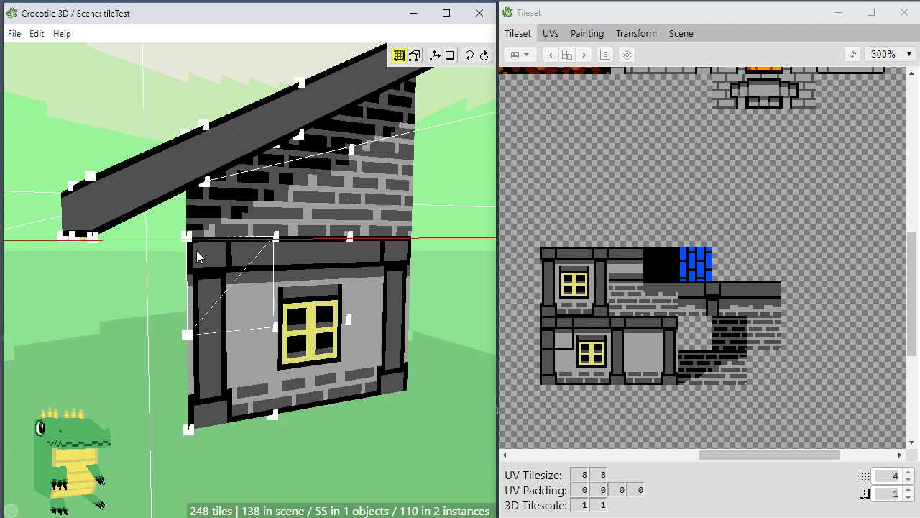
left_click(189, 238)
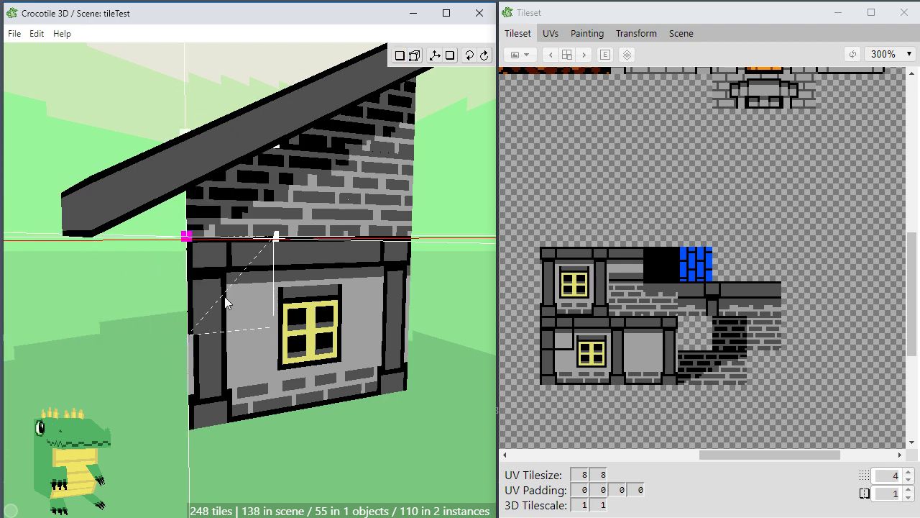
Place the upper pillar tile on the window wall's upper-left section.
left_click(525, 373)
left_click(217, 375)
key("space")
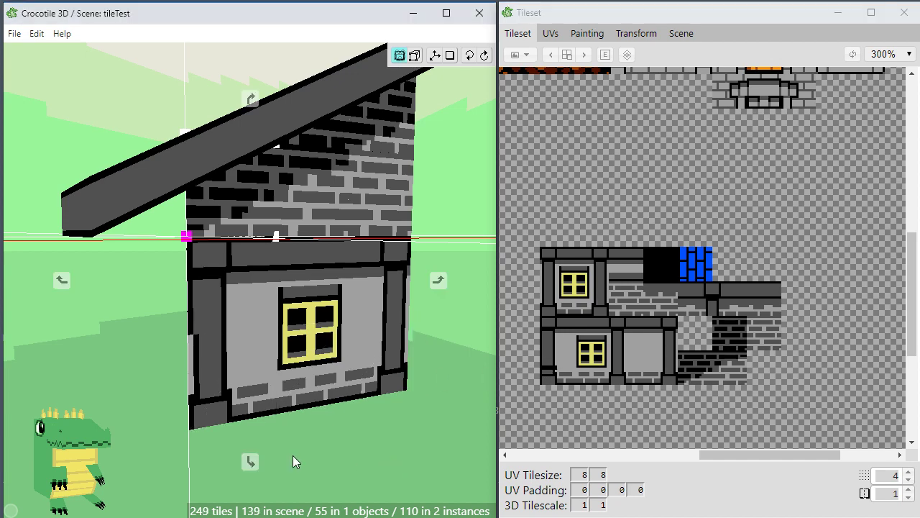
right_click_drag(292, 454, 360, 419)
key("space")
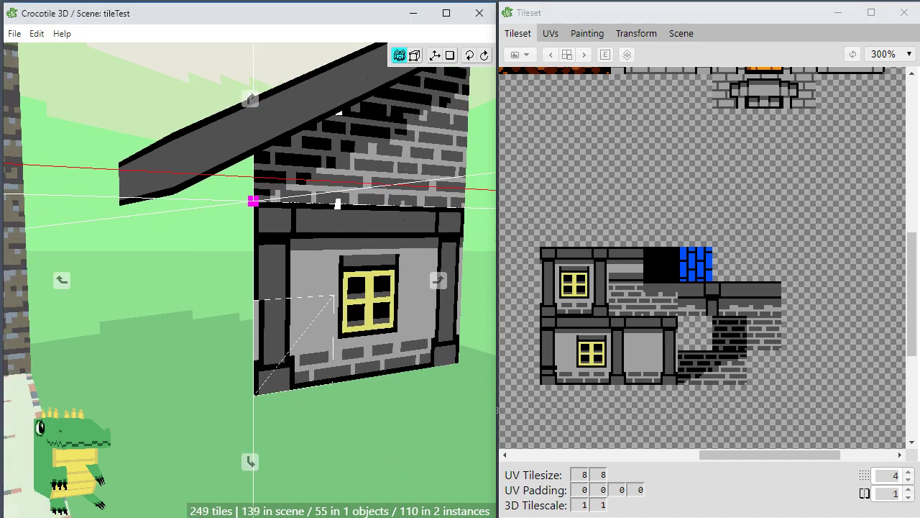
Pick the lower part of the leftmost pillar in the tileset and place it on the window wall's lower-left section.
left_click_drag(285, 352, 275, 352)
left_click(547, 374)
left_click_drag(551, 364, 563, 374)
key("Tab")
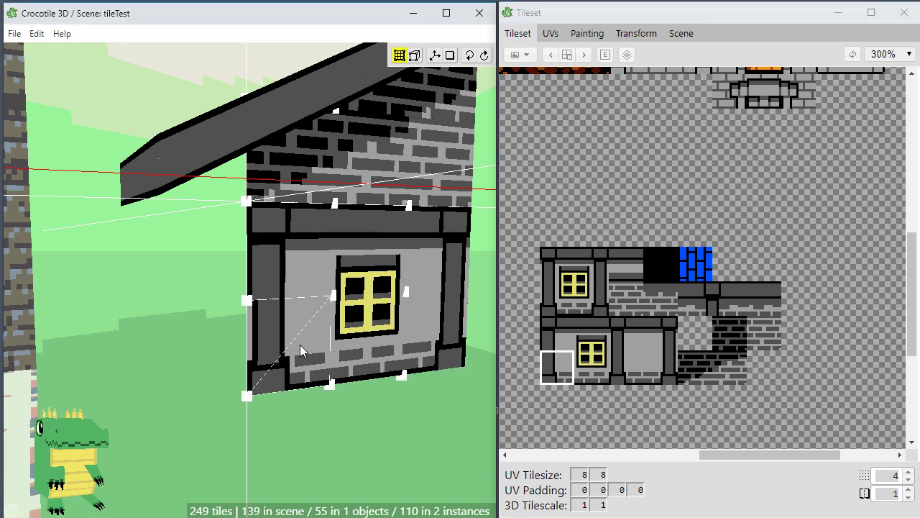
key("Tab")
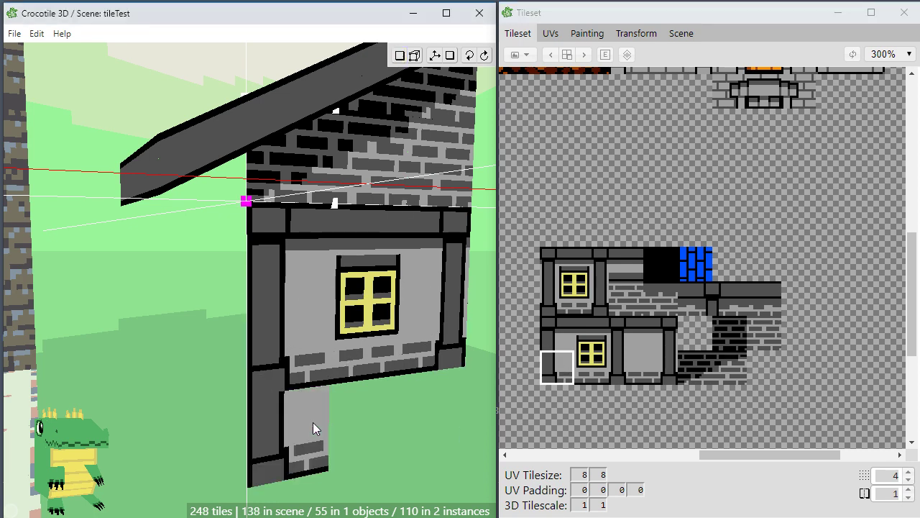
Line up the lower pillar tile on the plane perpendicular to the window wall, beneath the roof's eave.
key("space")
mouse_move(315, 427)
left_mouse_down()
mouse_move(306, 422)
mouse_move(321, 415)
left_mouse_up()
key("space")
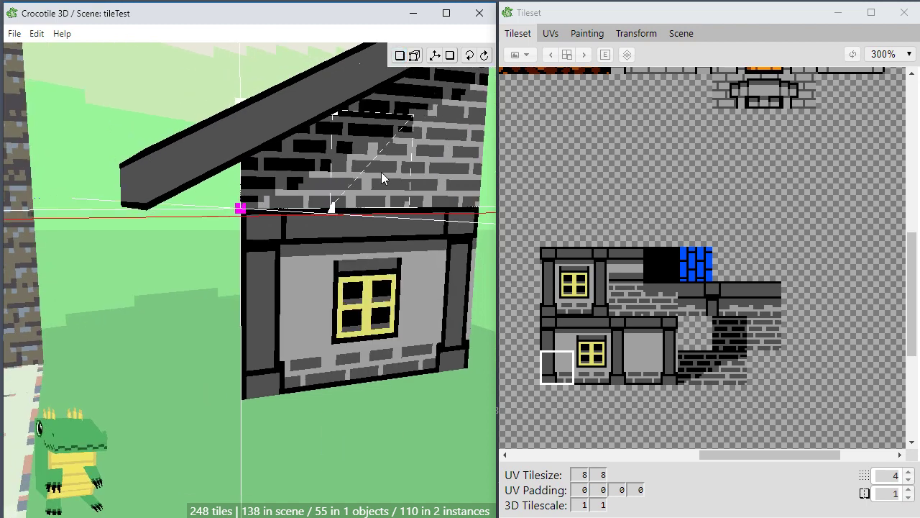
key("space")
left_click_drag(361, 351, 331, 334)
key("space")
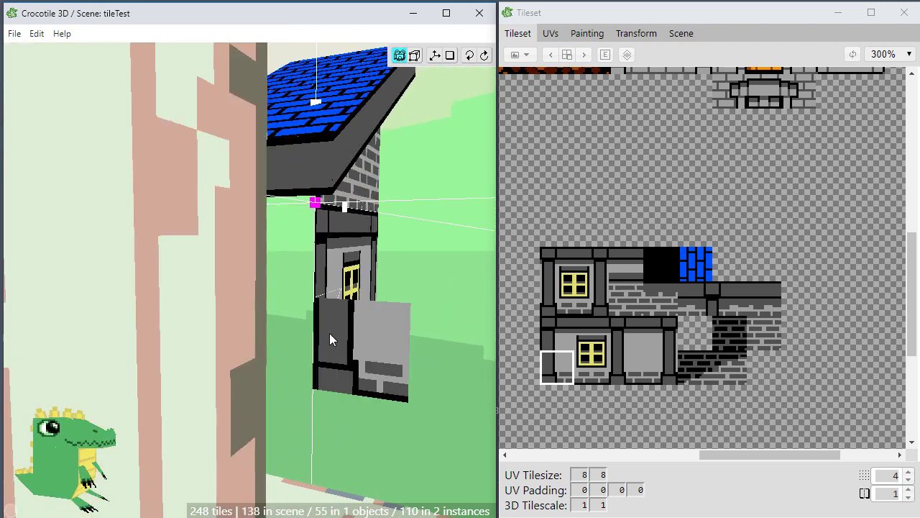
key("space")
left_click_drag(301, 306, 291, 315)
scroll(296, 313, "up", 2)
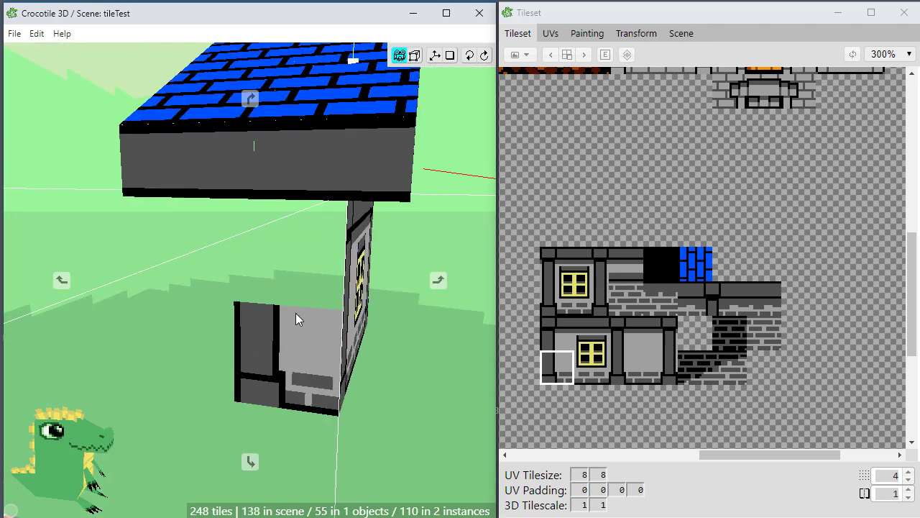
key("space")
key("r")
key("r")
key("r")
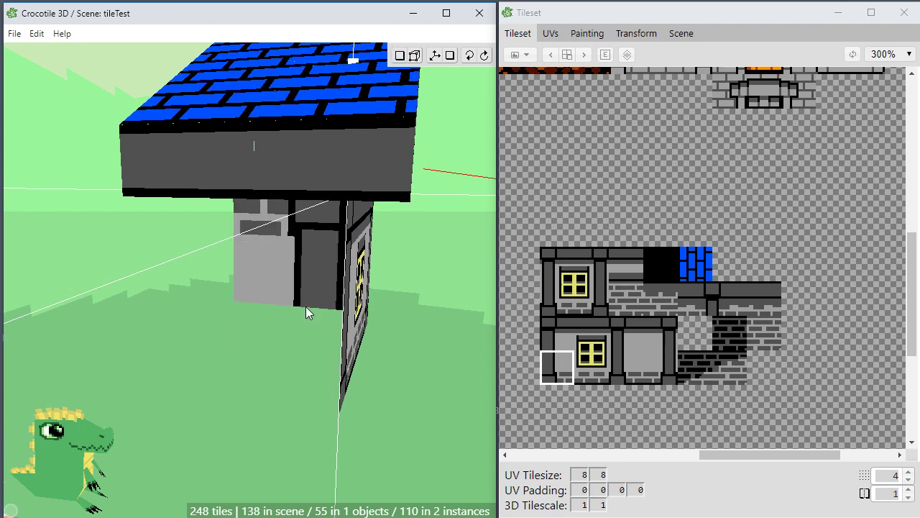
key("r")
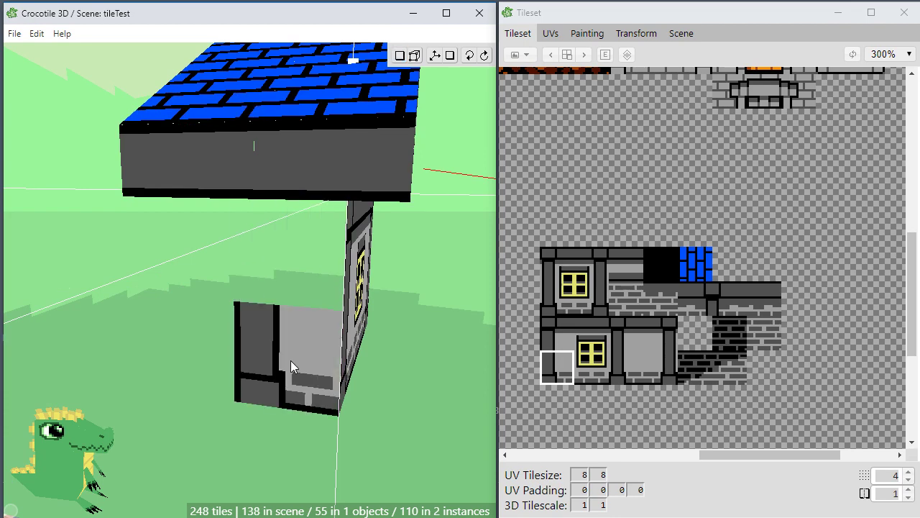
Flip the lower pillar tile so its pillar meets the window wall's corner, and place it at the base of the side wall.
key("space")
left_click_drag(290, 360, 304, 347)
key("space")
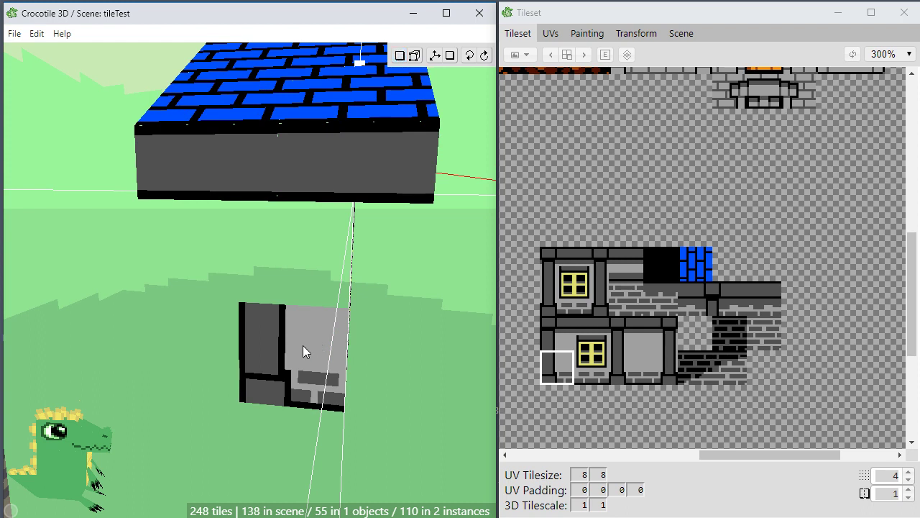
key("f")
key("f")
key("f")
key("shift+f")
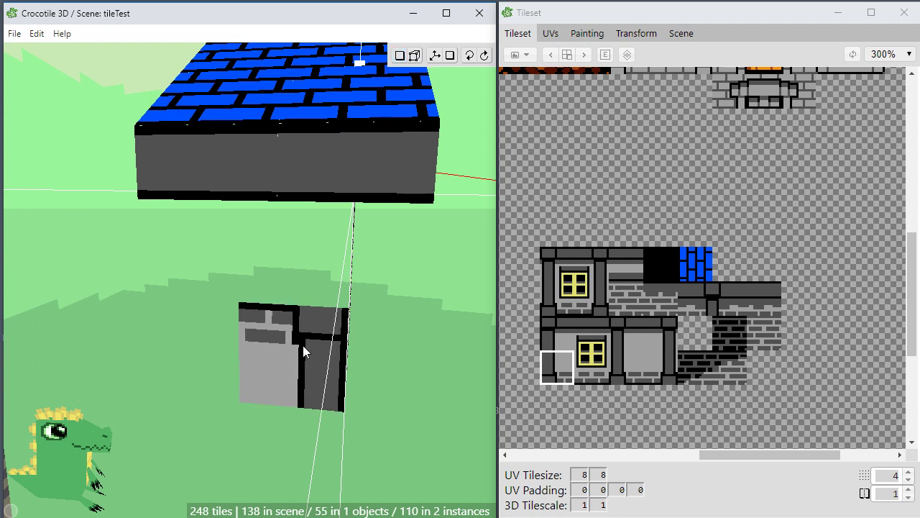
key("shift+f")
key("shift+f")
key("f")
key("f")
key("shift+f")
left_click(303, 351)
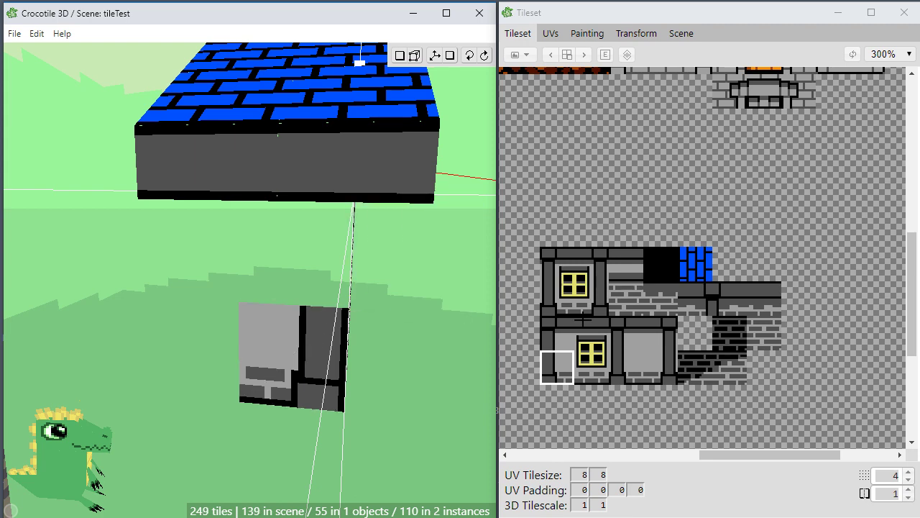
Pick the upper part of the leftmost pillar in the tileset and place it on the side wall above the lower pillar tile.
left_click(556, 332)
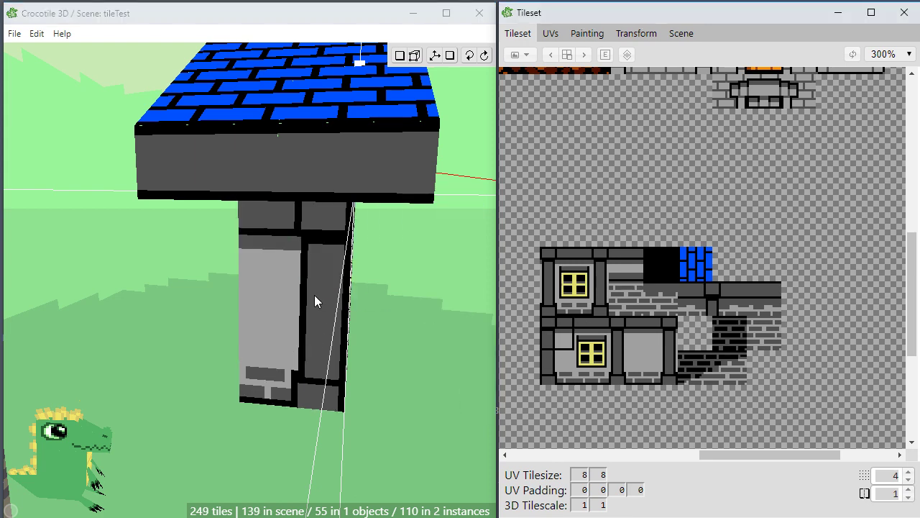
left_click(314, 294)
key("space")
left_click_drag(392, 362, 227, 314)
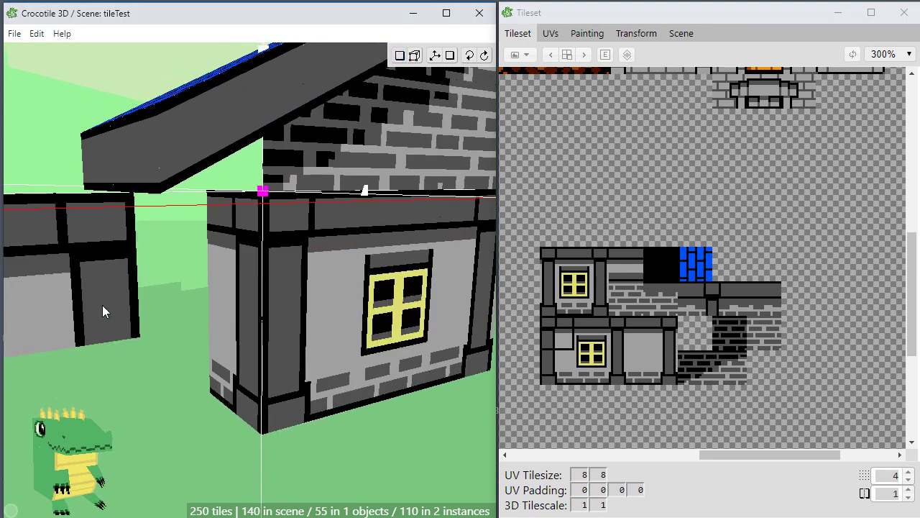
Examine the corner where the side wall's pillar meets the window wall, and the gap under the roof's eave.
key("r")
key("r")
key("r")
key("r")
key("space")
mouse_move(109, 312)
left_mouse_down()
mouse_move(43, 305)
mouse_move(111, 313)
left_mouse_up()
scroll(258, 380, "down", 3)
left_click_drag(258, 381, 338, 440)
key("space")
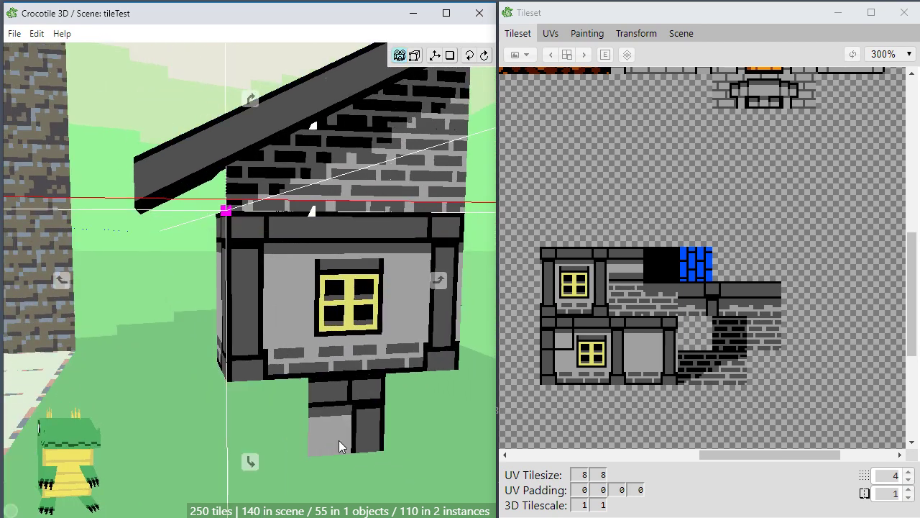
key("Tab")
key("space")
left_click_drag(272, 464, 363, 451)
key("space")
key("d")
key("d")
key("space")
key("space")
key("space")
left_click_drag(283, 407, 345, 384)
scroll(312, 386, "down", 2)
scroll(312, 386, "down", 1)
scroll(340, 405, "up", 4)
key("space")
Set the 3D cursor on the window wall's upper corner and pick the lower half of the dark brick tile in the tileset.
left_click(299, 181)
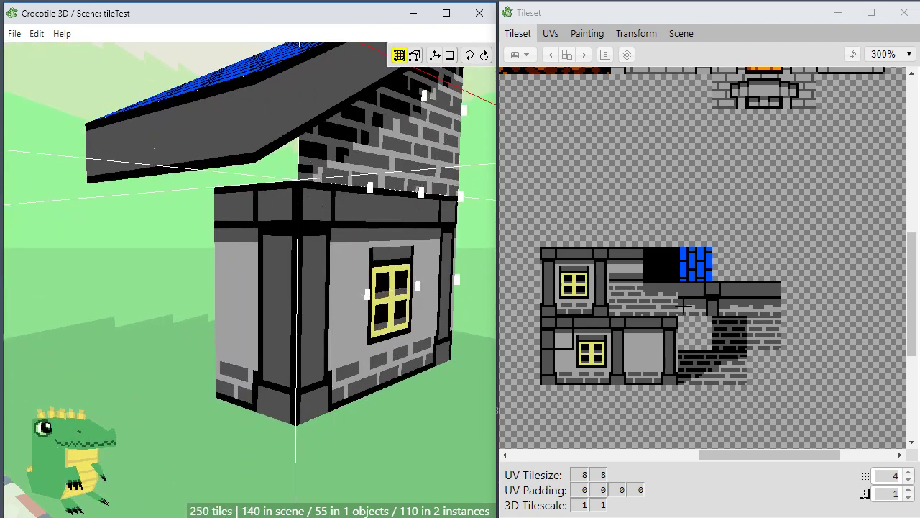
left_click(721, 324)
left_click_drag(721, 330, 731, 343)
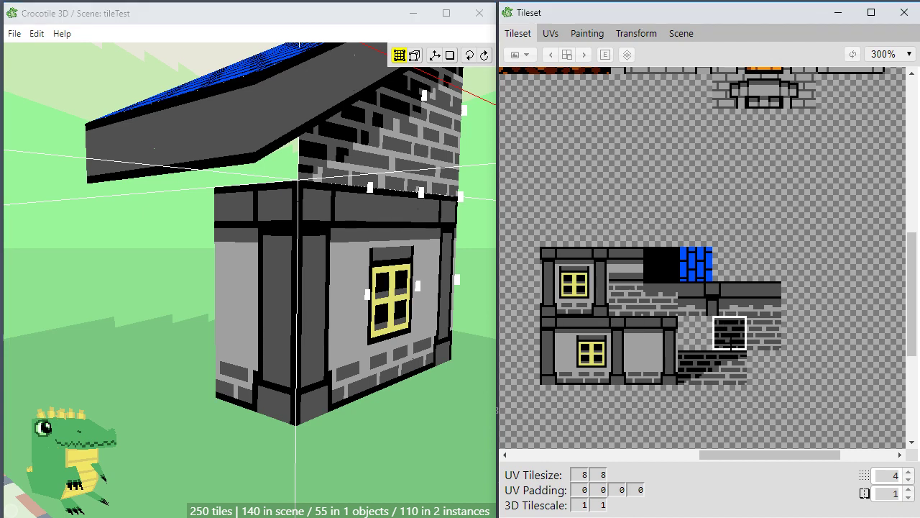
left_click(739, 344)
key("Tab")
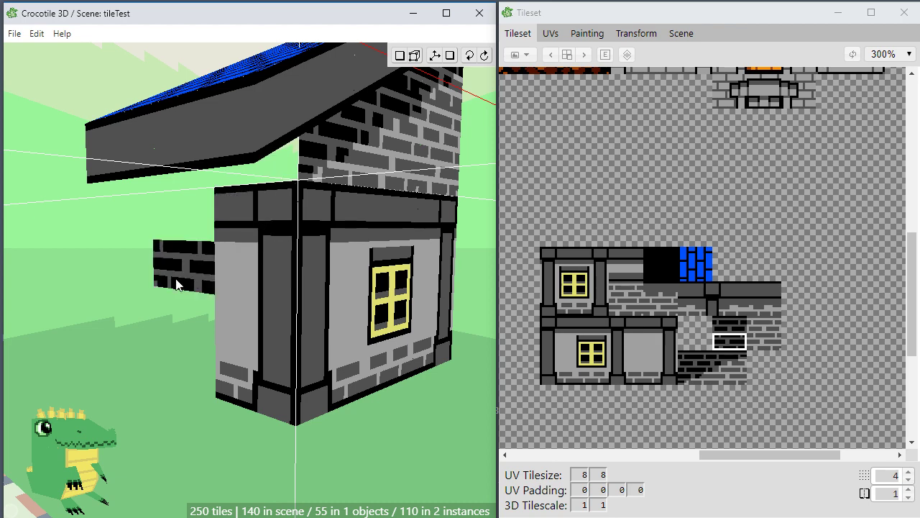
key("f")
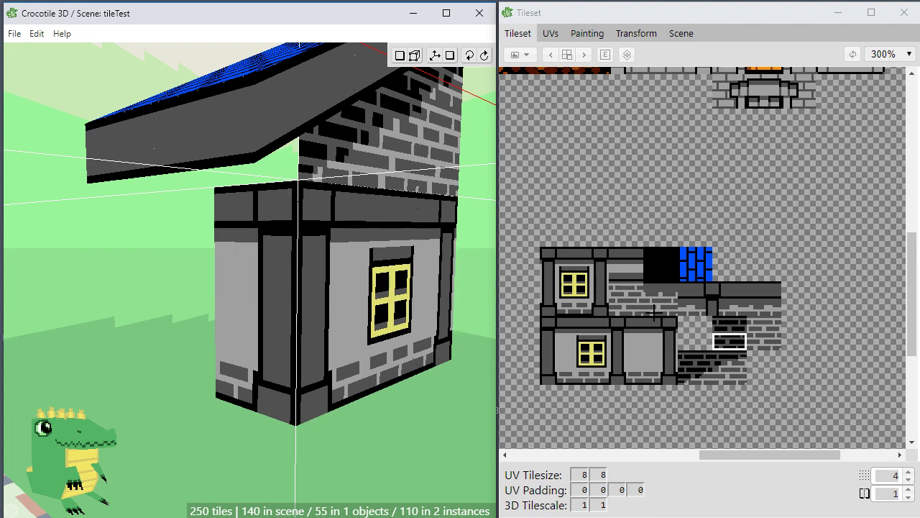
Place a strip of half-height dark brick tiles along the side wall, directly above the pillar's top beam and under the eave.
scroll(753, 364, "up", 4)
left_click_drag(912, 307, 912, 325)
left_click(735, 340)
left_click_drag(741, 309, 780, 320)
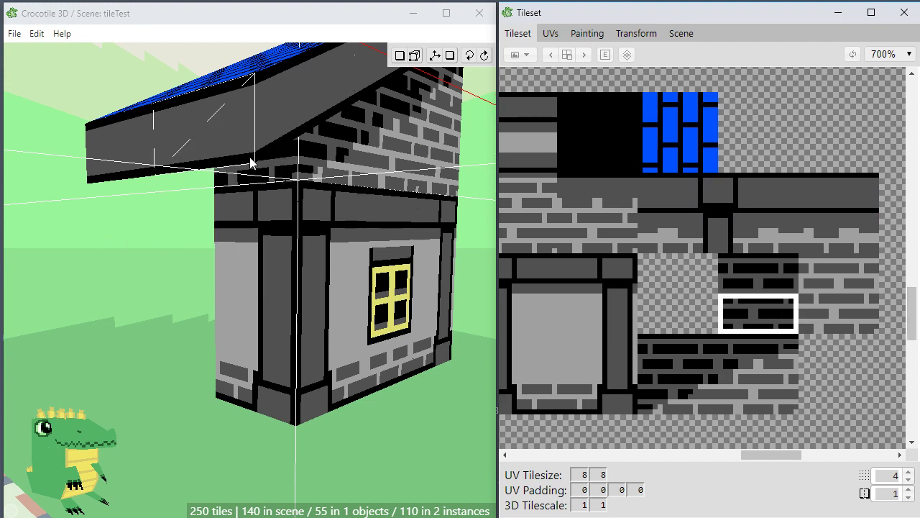
left_click_drag(249, 178, 197, 181)
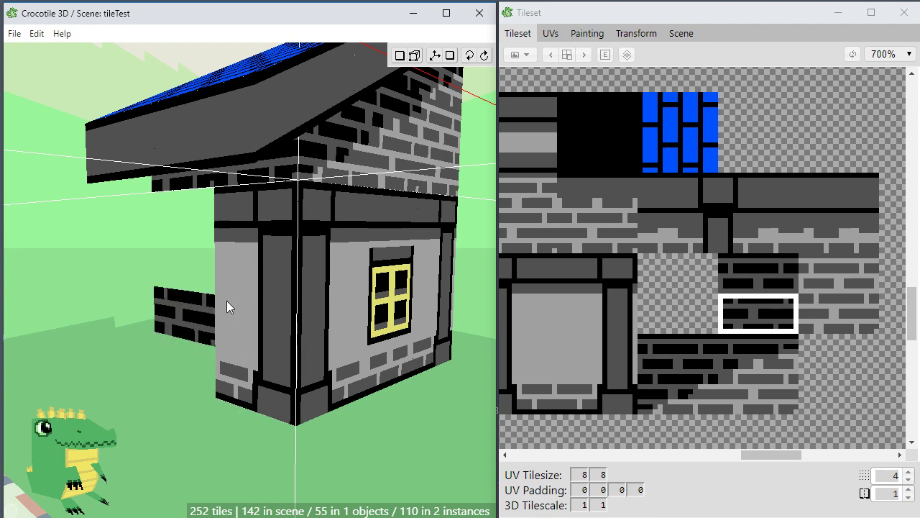
key("space")
left_click_drag(394, 373, 363, 373)
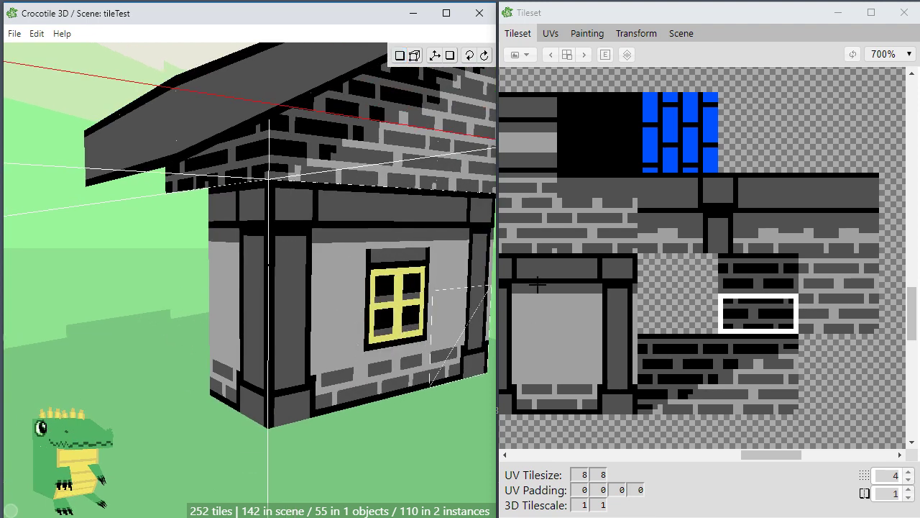
scroll(217, 321, "down", 3)
key("space")
left_click_drag(177, 351, 347, 395)
scroll(321, 374, "down", 3)
key("space")
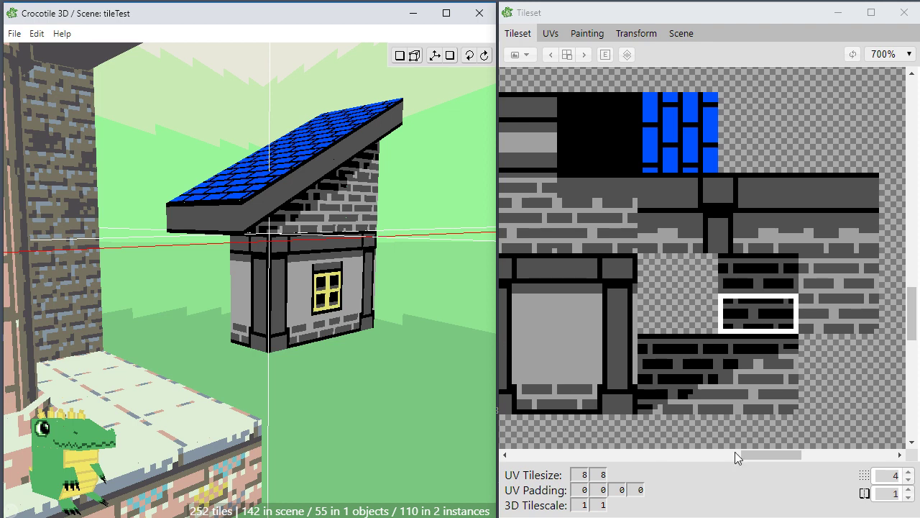
Pick the upper plain wall section between the pillars in the tileset and place it on the side wall beside the upper pillar tile.
mouse_move(760, 453)
left_mouse_down()
mouse_move(719, 455)
mouse_move(752, 455)
left_mouse_up()
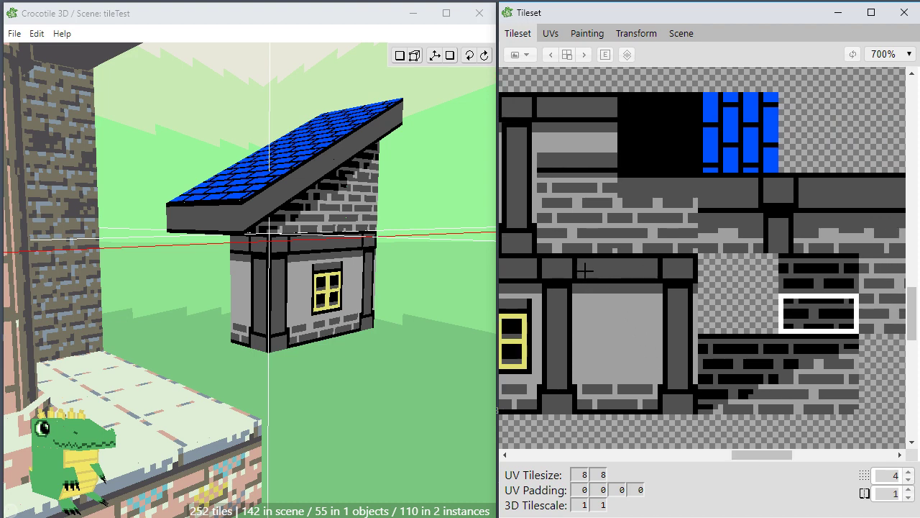
left_click_drag(586, 263, 649, 390)
left_click_drag(592, 272, 631, 310)
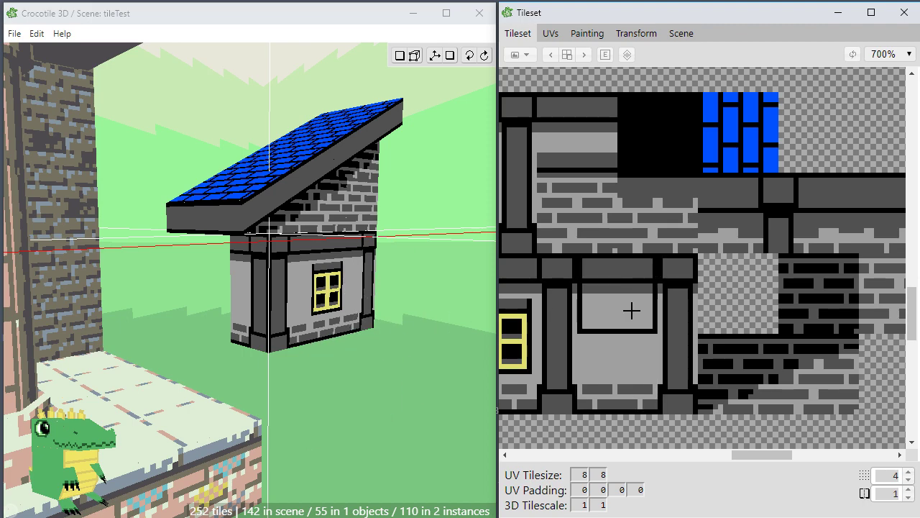
key("space")
left_click_drag(251, 234, 320, 248)
left_click_drag(147, 271, 212, 274)
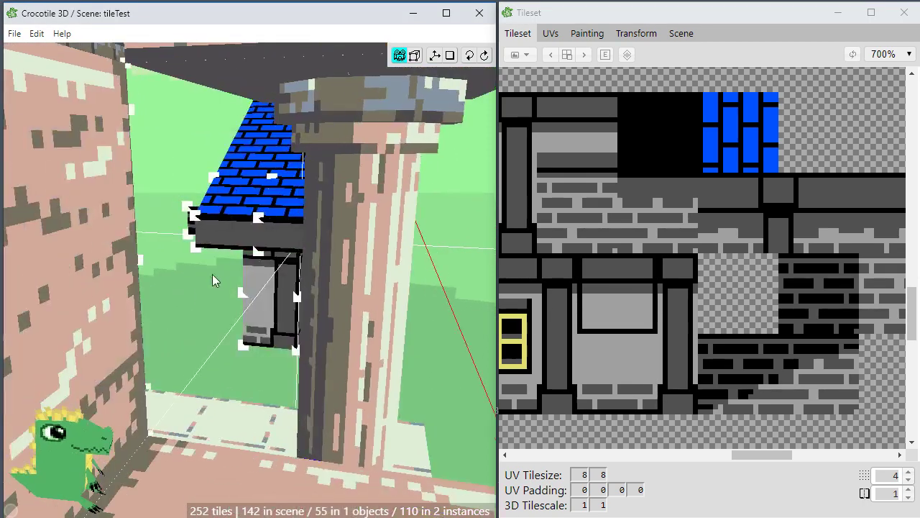
scroll(217, 274, "up", 4)
key("space")
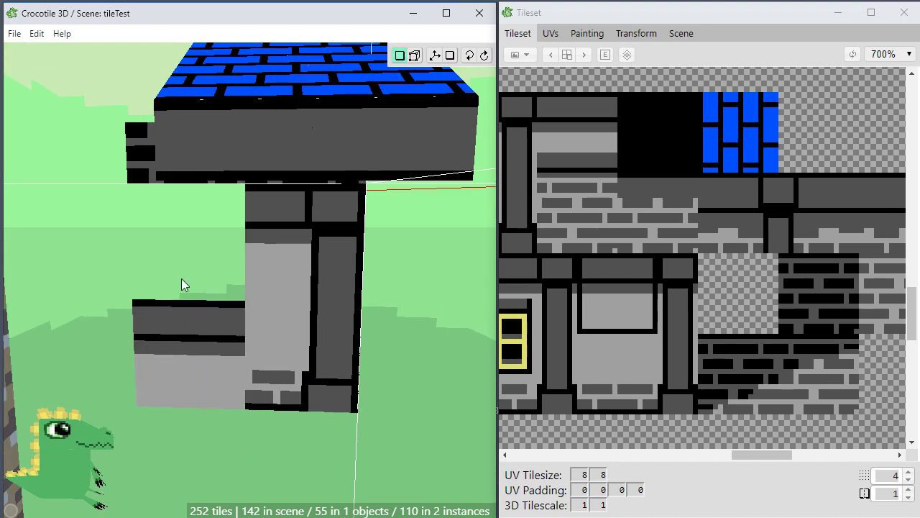
left_click(188, 247)
Pick the lower plain wall section between the pillars and place it on the side wall beside the lower pillar tile.
left_click_drag(556, 328, 634, 397)
left_click(200, 348)
key("space")
mouse_move(353, 419)
left_mouse_down()
mouse_move(287, 395)
mouse_move(353, 417)
left_mouse_up()
scroll(354, 392, "down", 4)
mouse_move(355, 384)
left_mouse_down()
mouse_move(305, 355)
mouse_move(341, 390)
mouse_move(256, 377)
mouse_move(367, 386)
left_mouse_up()
scroll(355, 364, "down", 5)
key("space")
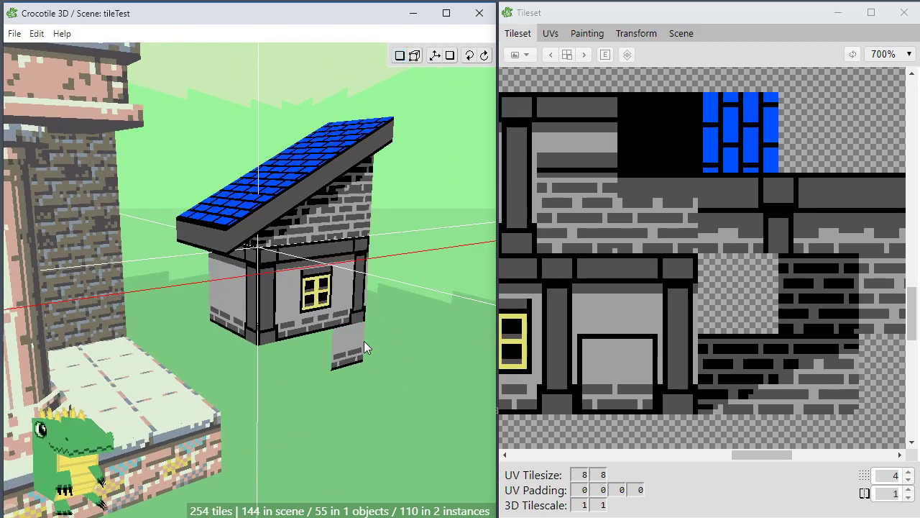
Examine the house's side wall and window wall from several angles.
key("d")
key("d")
key("d")
scroll(345, 399, "up", 3)
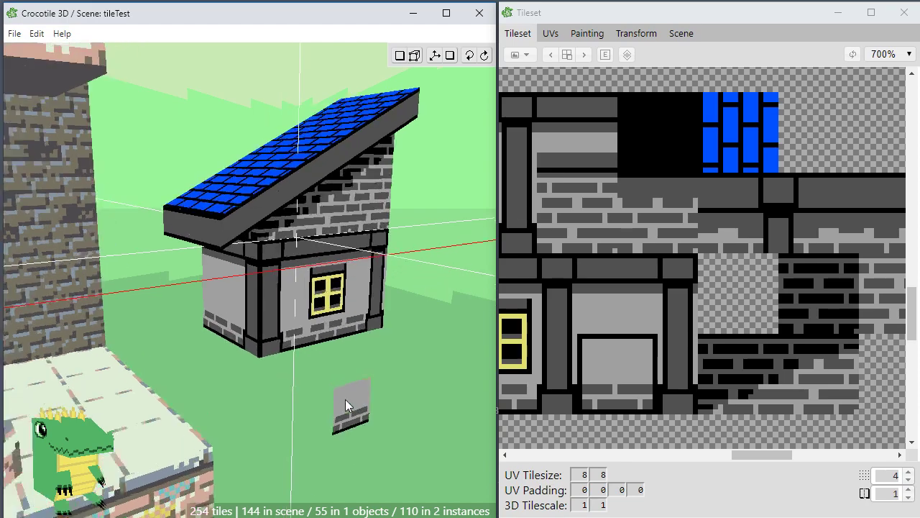
key("space")
mouse_move(334, 412)
left_mouse_down()
mouse_move(336, 380)
mouse_move(342, 400)
mouse_move(329, 388)
mouse_move(339, 417)
left_mouse_up()
scroll(339, 415, "down", 2)
left_click_drag(307, 370, 293, 394)
key("space")
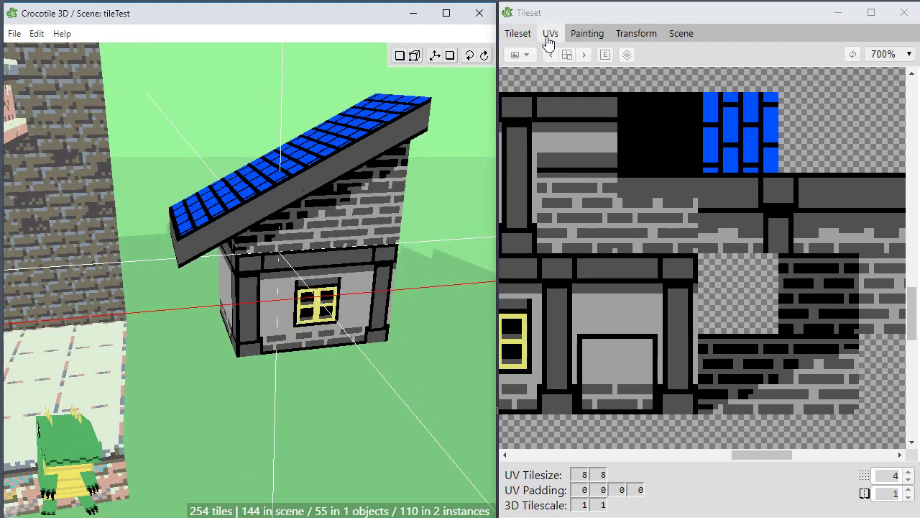
Pick the solid light green tile from the original tiles in the tileset.
scroll(562, 166, "down", 3)
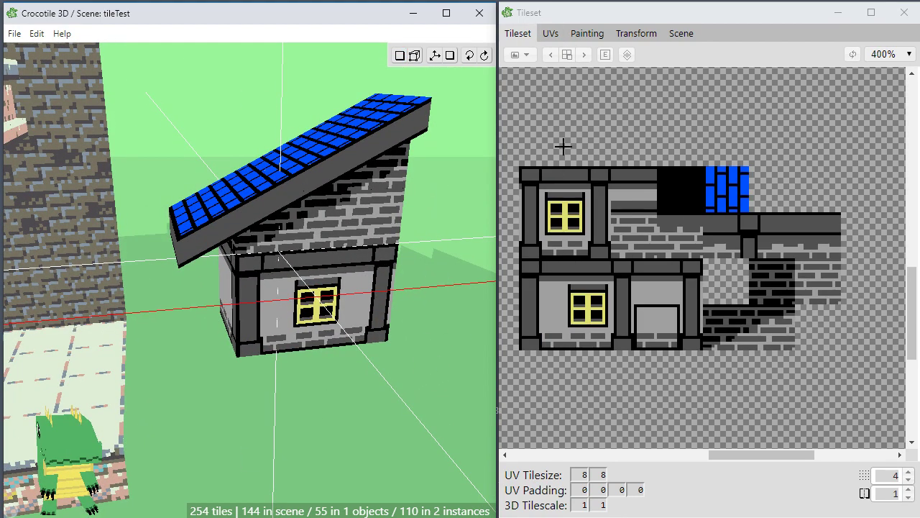
key("space")
left_click_drag(553, 123, 640, 227)
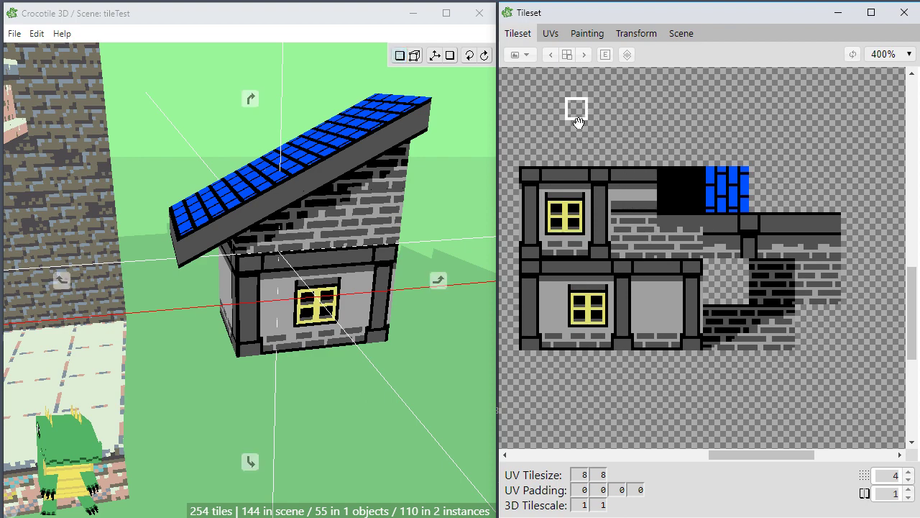
scroll(661, 215, "down", 3)
scroll(683, 233, "up", 2)
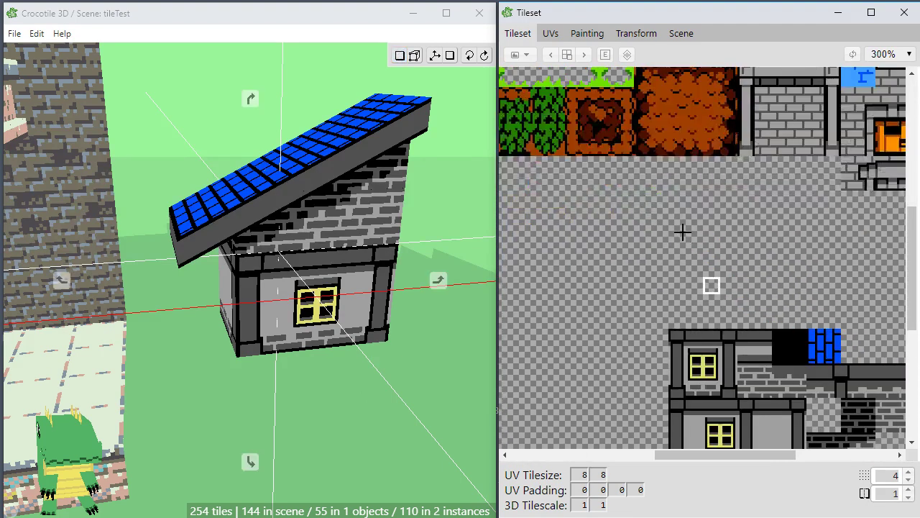
key("space")
left_click_drag(600, 219, 835, 436)
scroll(626, 262, "down", 1)
key("space")
left_click_drag(632, 281, 760, 374)
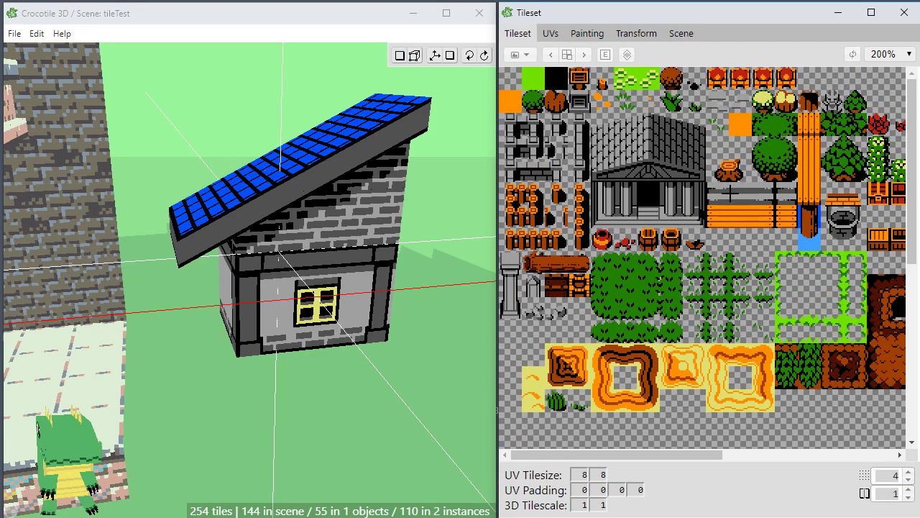
key("space")
left_click_drag(739, 307, 786, 395)
left_click_drag(527, 75, 538, 86)
Try to lay light green ground tiles in front of the house at the height of the window wall's upper edge.
key("space")
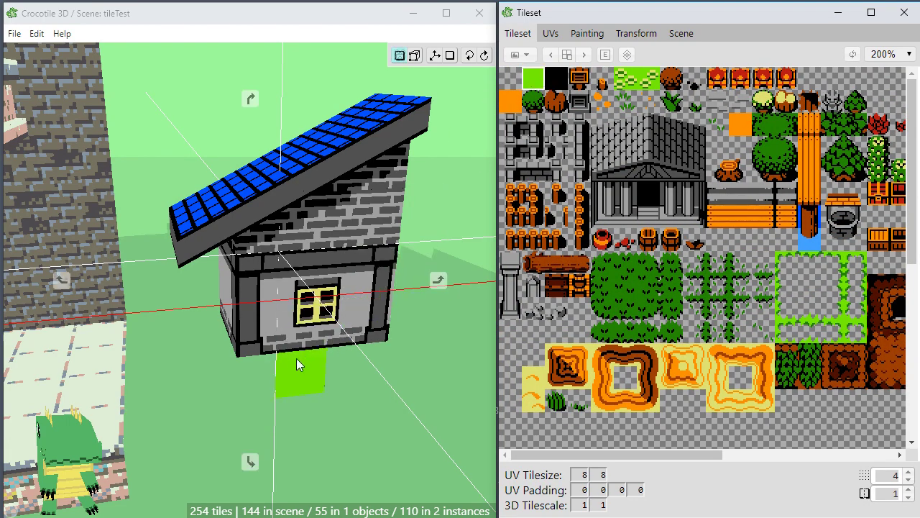
left_click_drag(296, 358, 296, 365)
mouse_move(259, 399)
left_mouse_down()
mouse_move(320, 390)
mouse_move(313, 446)
mouse_move(202, 422)
mouse_move(201, 351)
mouse_move(203, 360)
mouse_move(374, 383)
mouse_move(353, 344)
mouse_move(347, 363)
left_mouse_up()
key("space")
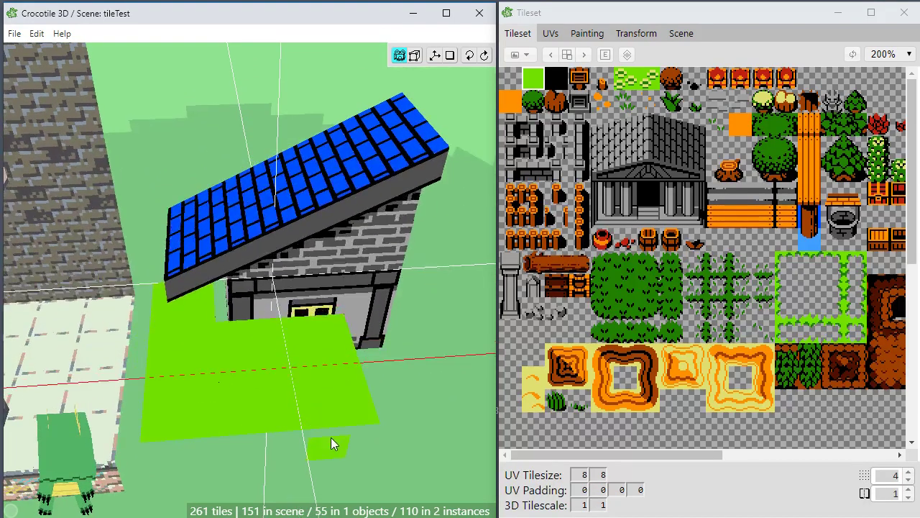
key("ctrl+z")
Set the 3D cursor on the bottom edge of the window wall as the level for the ground tiles.
key("s")
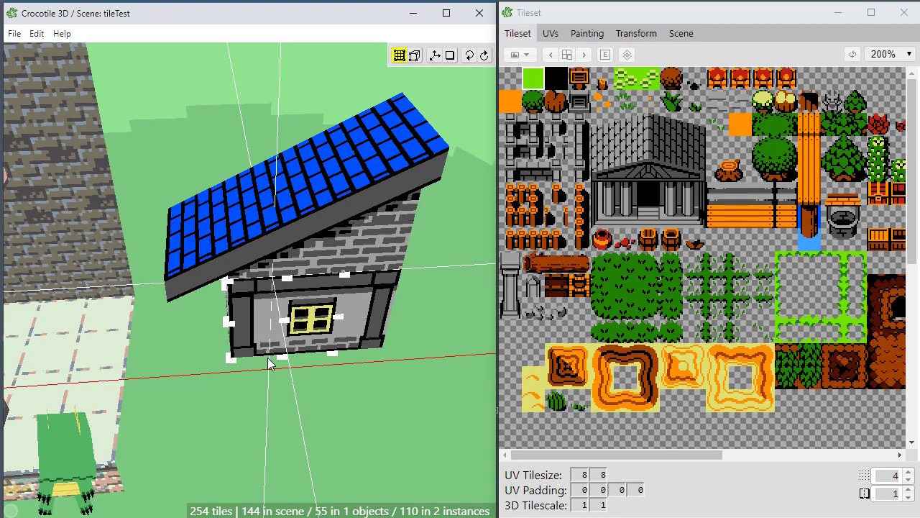
left_click(283, 358)
key("space")
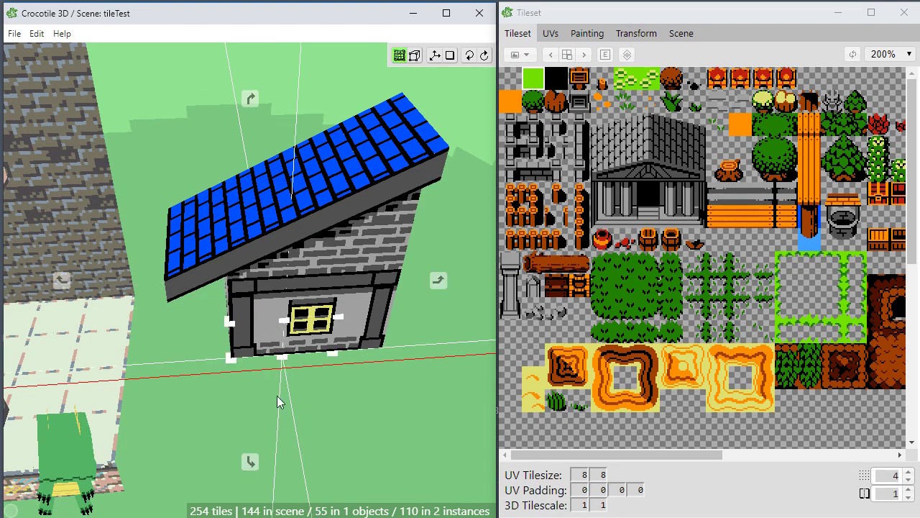
left_click_drag(277, 396, 279, 392)
key("Tab")
Lay light green ground tiles in front of the window wall and alongside the side wall.
left_click_drag(368, 439, 221, 455)
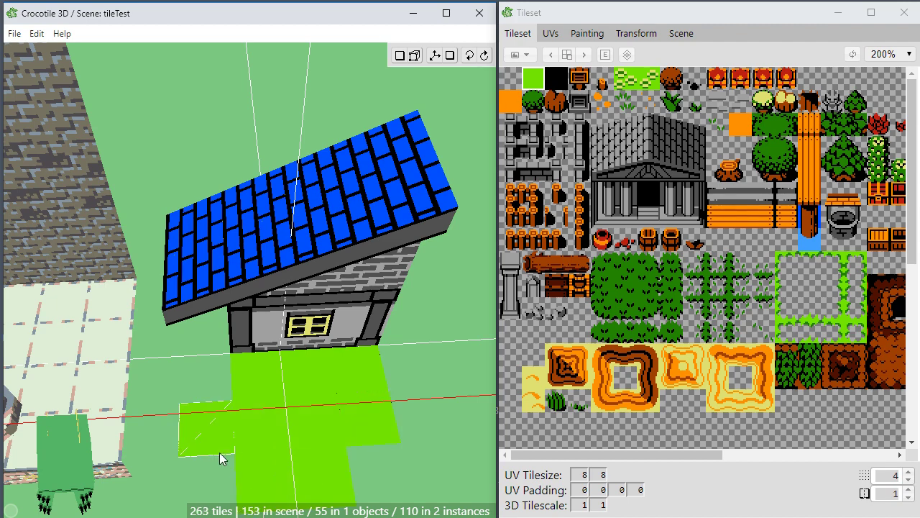
mouse_move(215, 386)
left_mouse_down()
mouse_move(227, 458)
mouse_move(379, 434)
left_mouse_up()
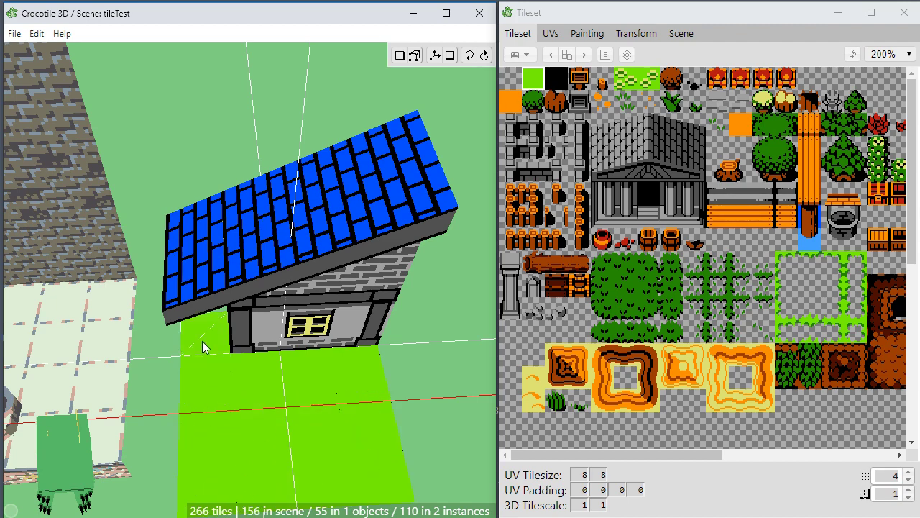
mouse_move(202, 341)
left_mouse_down()
mouse_move(170, 326)
mouse_move(159, 471)
left_mouse_up()
key("space")
mouse_move(231, 429)
left_mouse_down()
mouse_move(316, 393)
mouse_move(331, 330)
mouse_move(290, 353)
left_mouse_up()
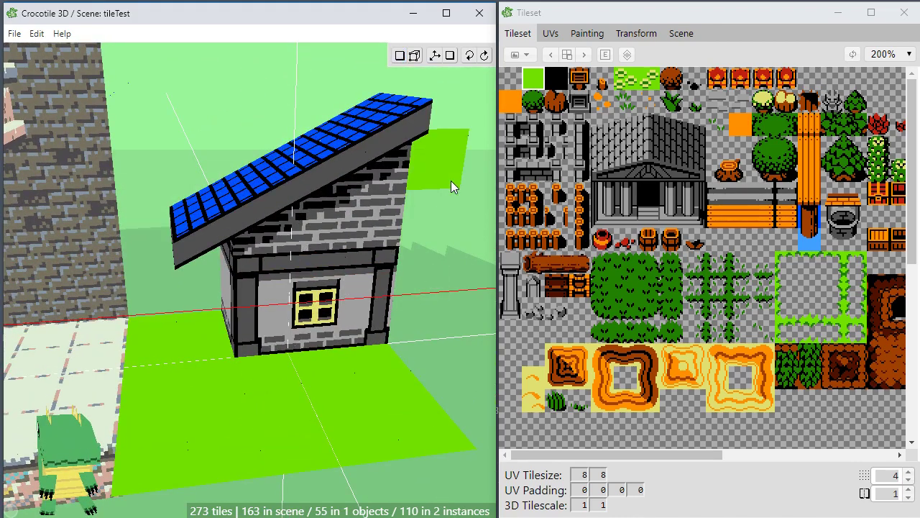
Pick the solid orange tile in the tileset and lay an orange path across the front of the green ground.
left_click(513, 107)
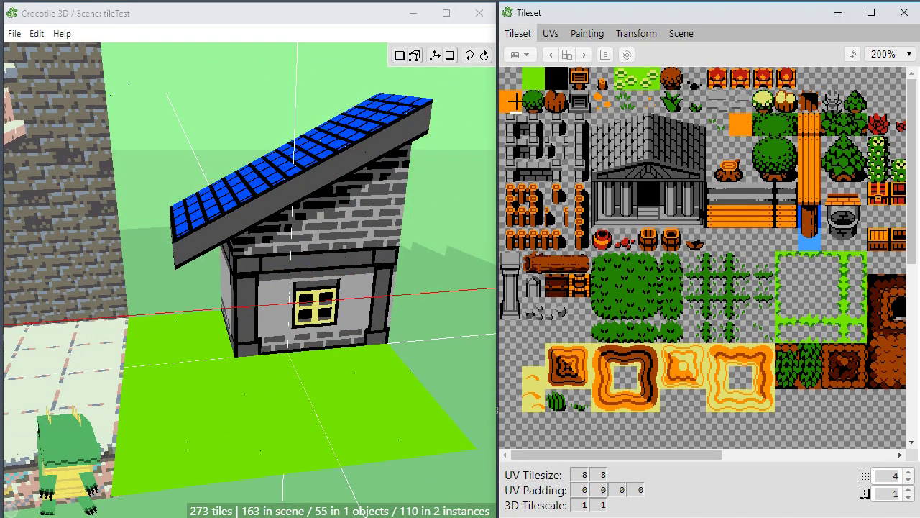
mouse_move(516, 106)
left_mouse_down()
mouse_move(507, 98)
mouse_move(501, 112)
mouse_move(508, 100)
mouse_move(515, 108)
left_mouse_up()
middle_click_drag(367, 265, 343, 433)
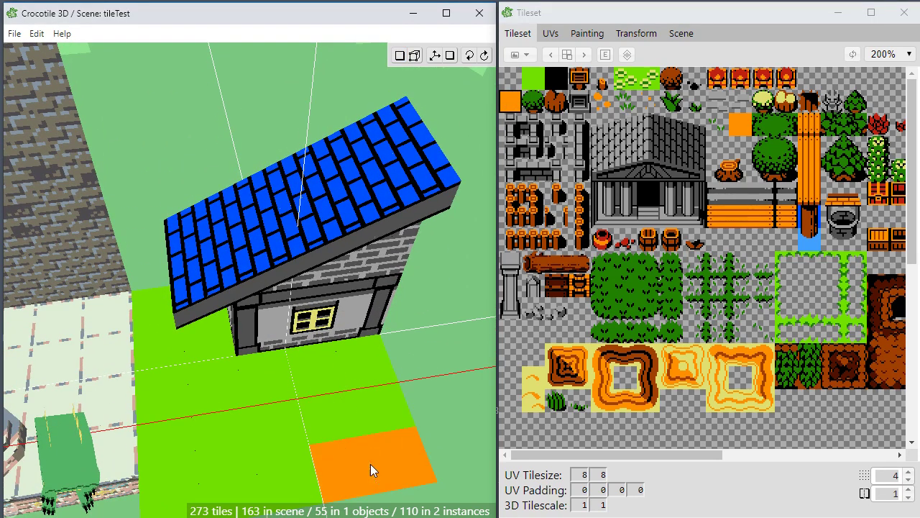
middle_click_drag(322, 467, 312, 384)
mouse_move(318, 474)
left_mouse_down()
mouse_move(291, 440)
mouse_move(411, 427)
left_mouse_up()
middle_click_drag(365, 434, 330, 420)
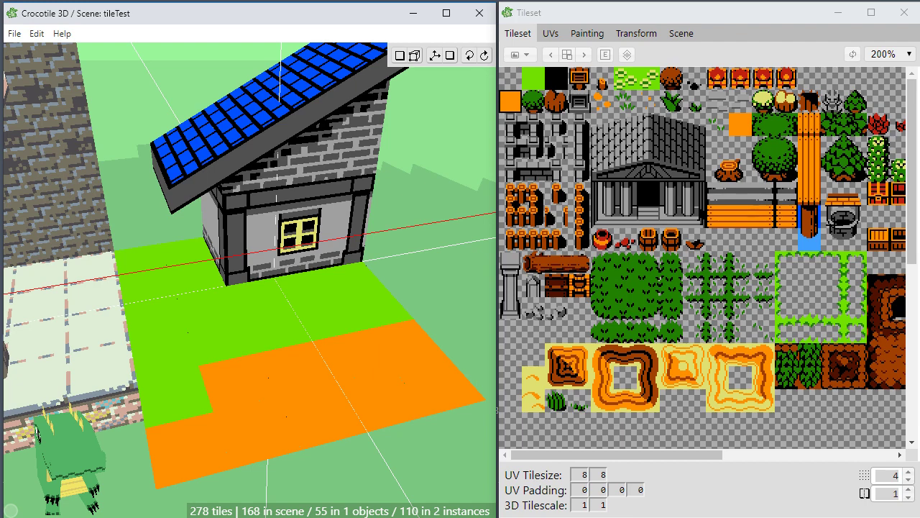
Pick the flowered grass tile in the tileset and place it on three spots of the green ground in front of the house.
left_click(619, 72)
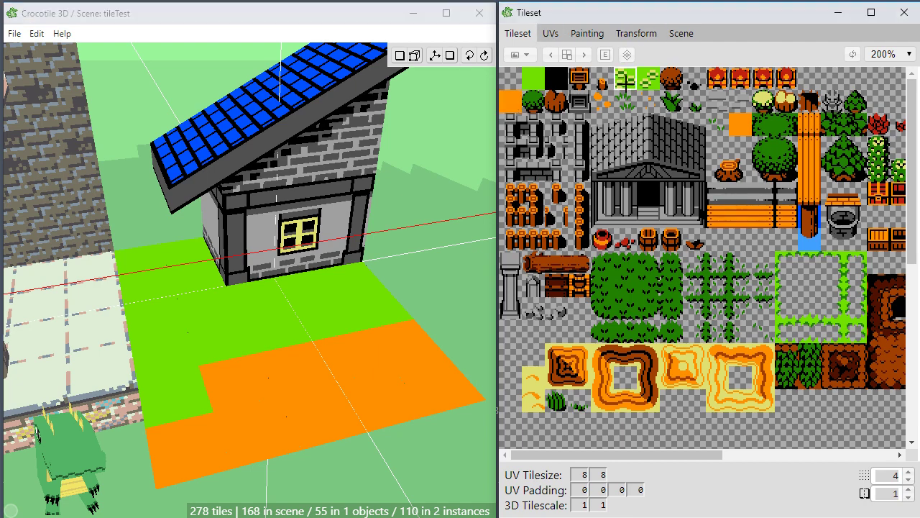
middle_click_drag(366, 314, 362, 320)
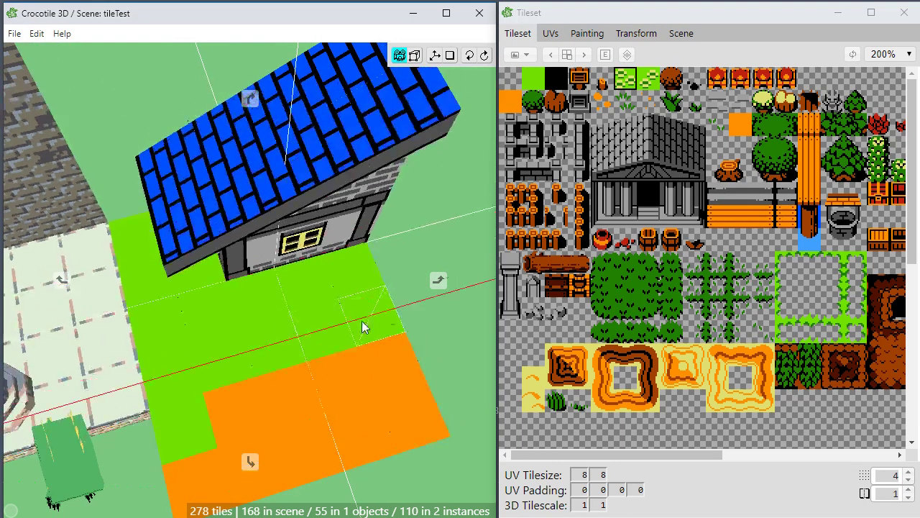
left_click(224, 327)
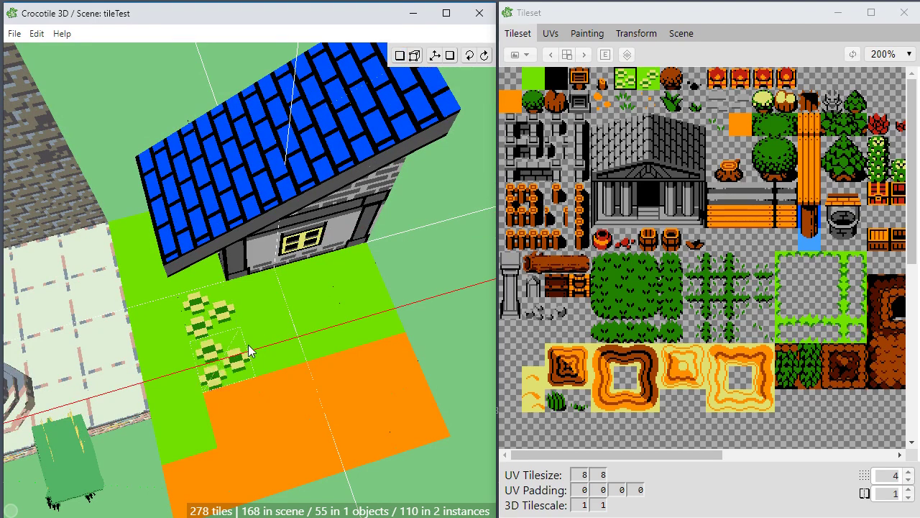
left_click(255, 348)
left_click(189, 414)
key("space")
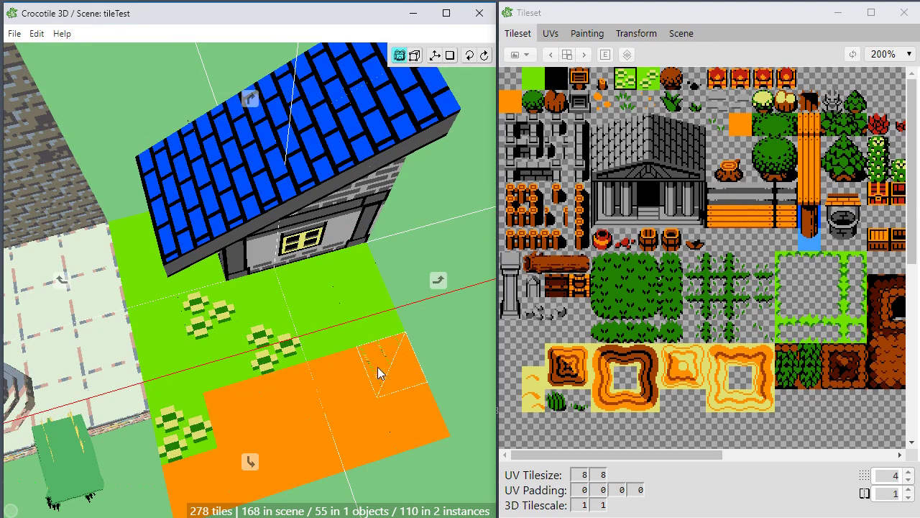
left_click_drag(378, 368, 392, 329)
scroll(378, 354, "down", 2)
key("space")
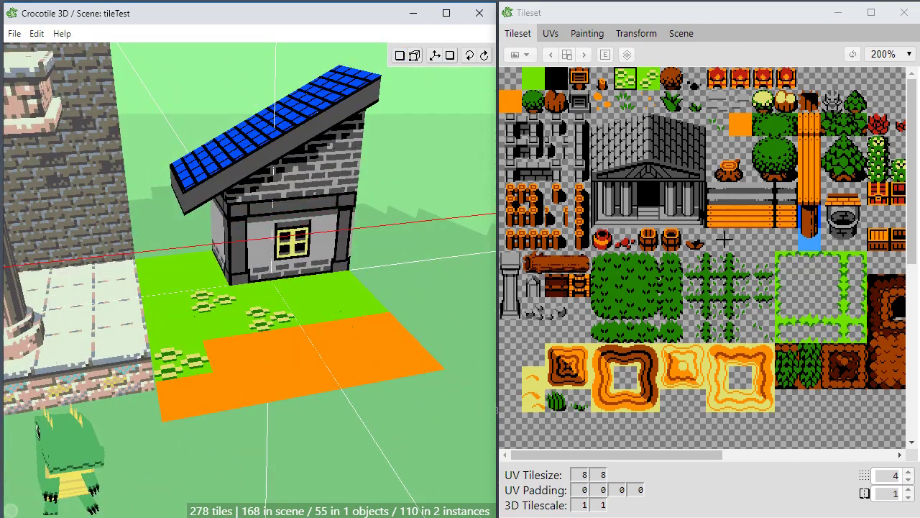
key("space")
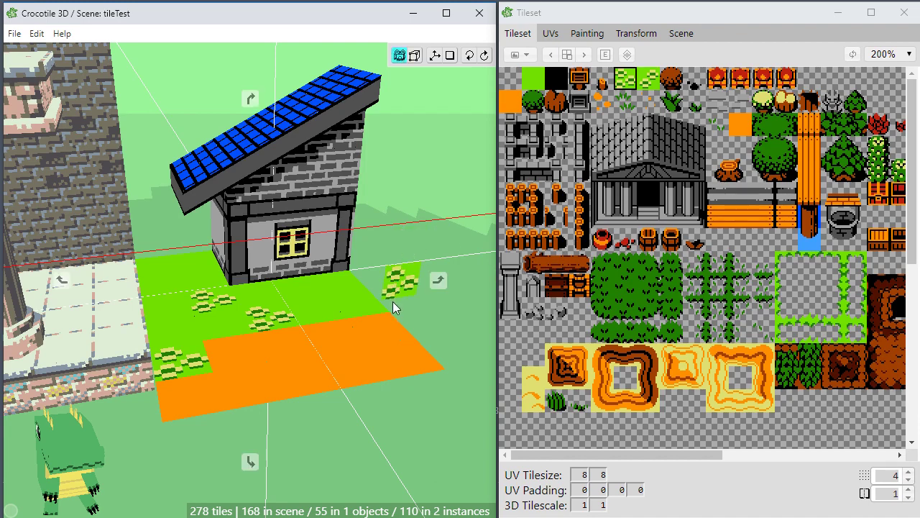
left_click_drag(393, 301, 400, 294)
scroll(400, 294, "up", 2)
scroll(399, 294, "up", 3)
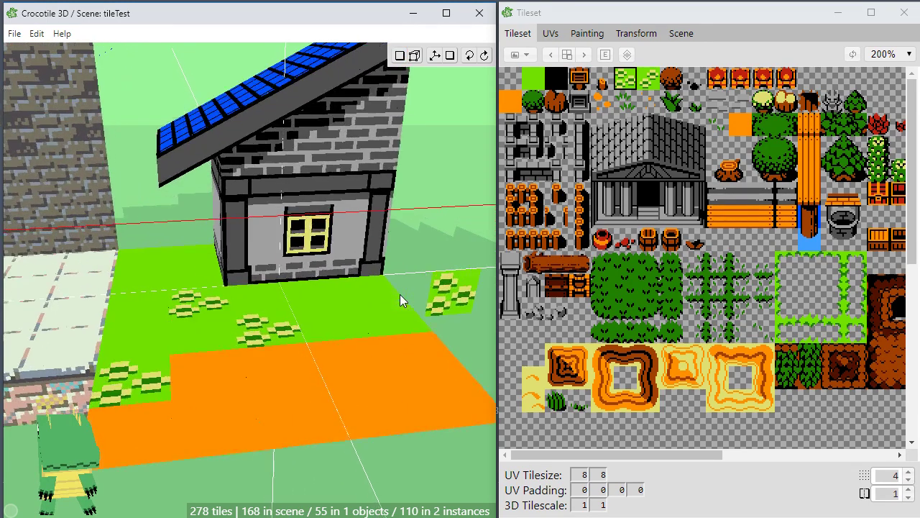
left_click(527, 234)
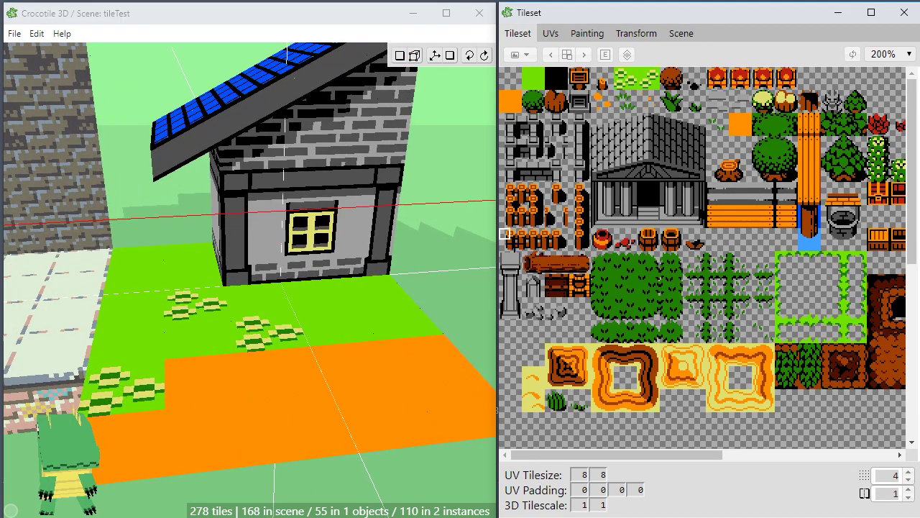
left_click_drag(506, 233, 567, 251)
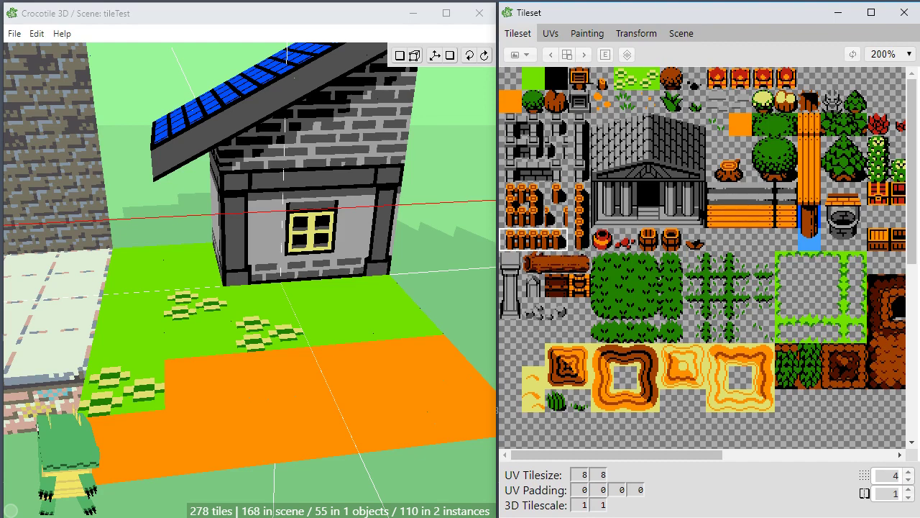
left_click(588, 33)
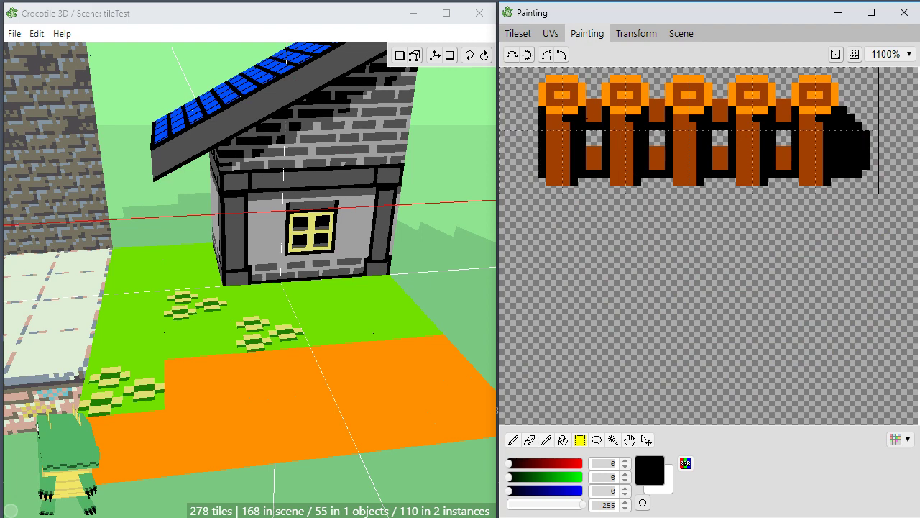
left_click(524, 33)
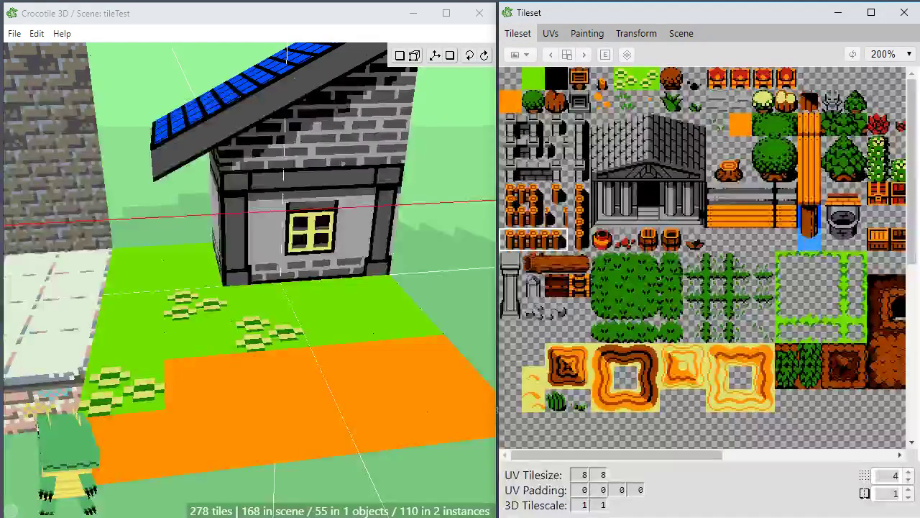
Select the tileset area from the orange-topped wooden fences down to the empty space below the sand tiles and open it for painting.
mouse_move(913, 201)
left_mouse_down()
mouse_move(918, 226)
mouse_move(874, 241)
left_mouse_up()
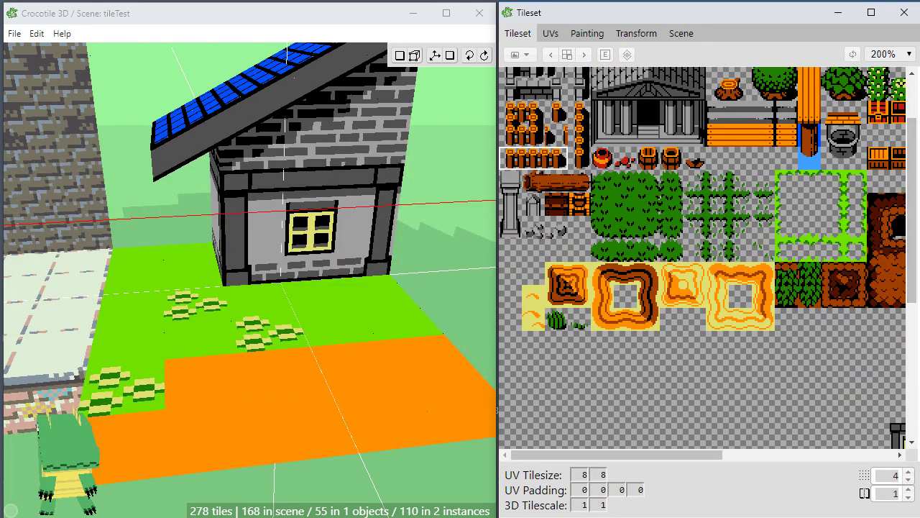
left_click_drag(501, 105, 606, 392)
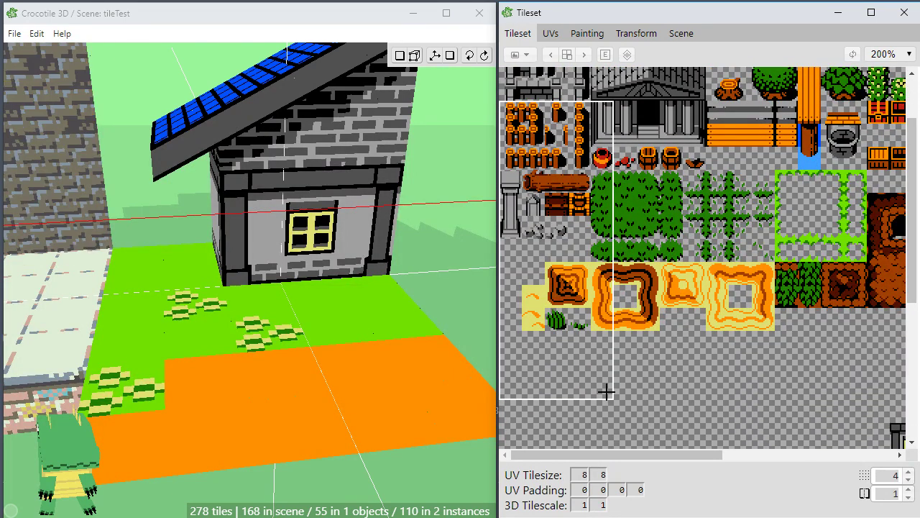
left_click(588, 34)
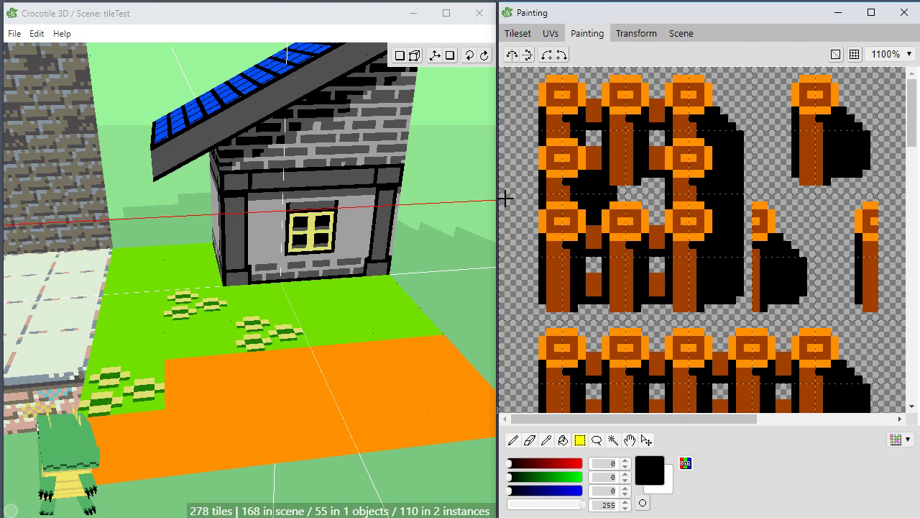
Copy the horizontal five-post wooden fence and place the copy in the empty space below the sand and bush tiles.
left_click_drag(506, 197, 522, 212)
scroll(826, 302, "down", 1)
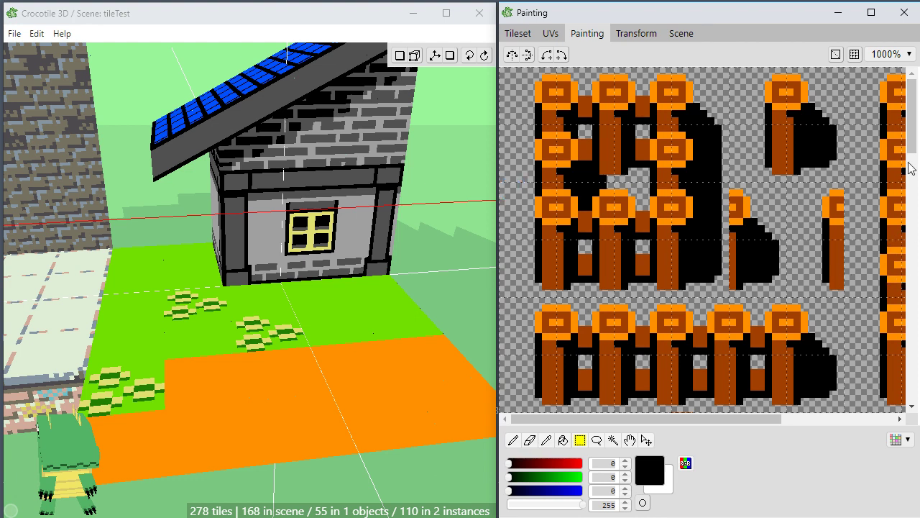
left_click_drag(912, 136, 913, 154)
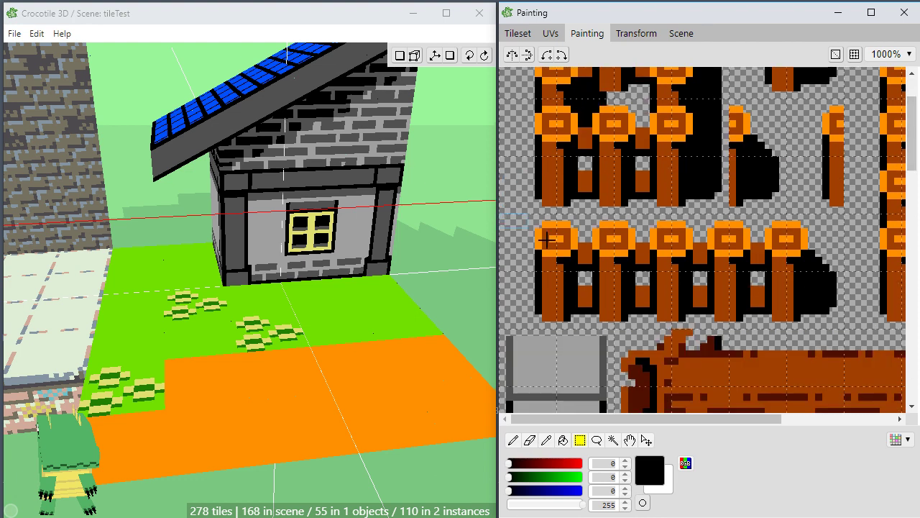
mouse_move(546, 240)
left_mouse_down()
mouse_move(668, 266)
mouse_move(805, 320)
mouse_move(837, 319)
left_mouse_up()
left_click_drag(911, 163, 912, 374)
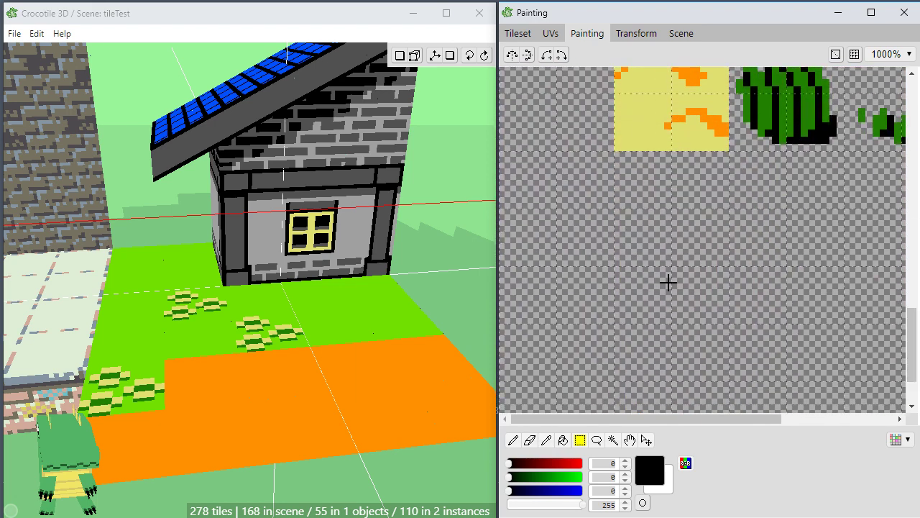
left_click_drag(911, 342, 911, 142)
key("ctrl+v")
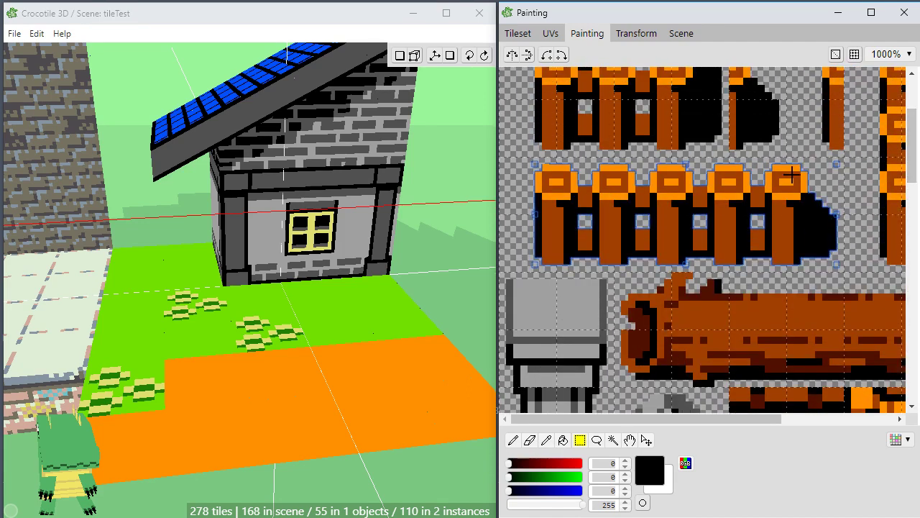
mouse_move(796, 248)
left_mouse_down()
mouse_move(803, 436)
mouse_move(783, 454)
mouse_move(744, 326)
mouse_move(760, 198)
mouse_move(811, 184)
mouse_move(782, 191)
mouse_move(775, 179)
mouse_move(796, 186)
mouse_move(772, 195)
mouse_move(789, 191)
left_mouse_up()
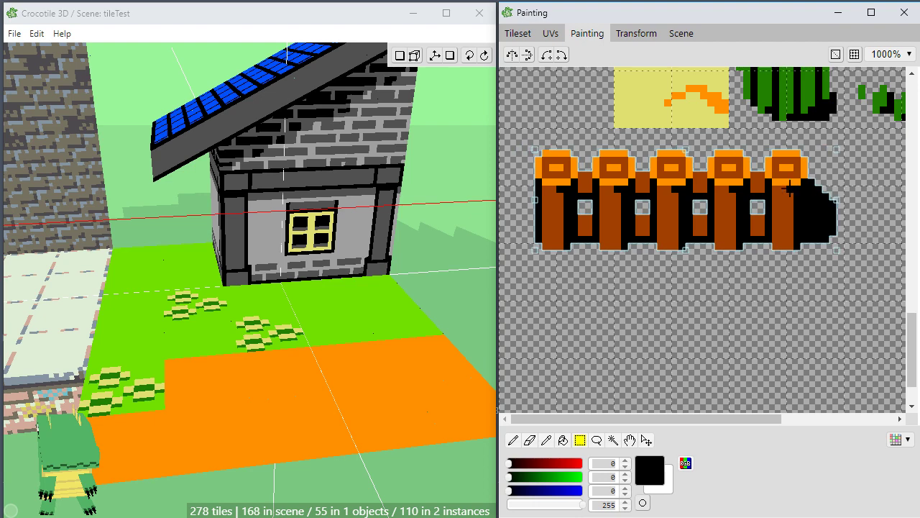
left_click_drag(789, 189, 789, 181)
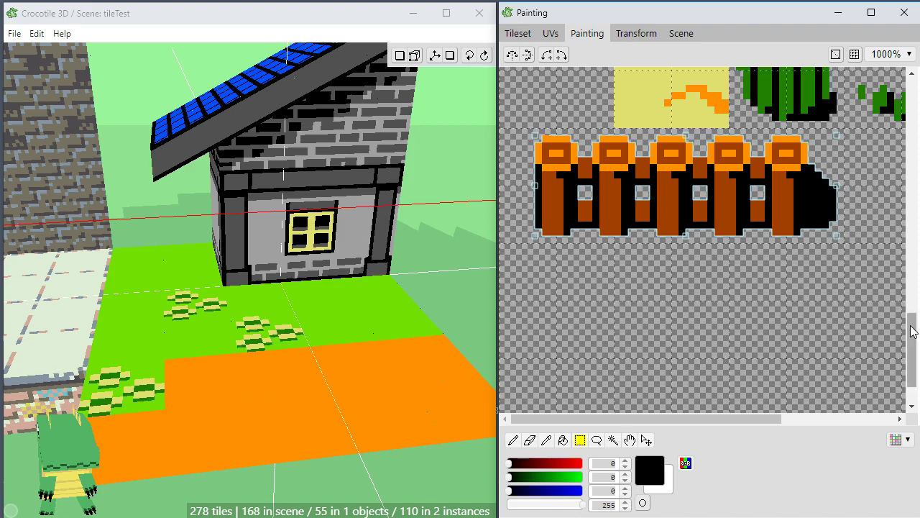
left_click_drag(913, 345, 902, 307)
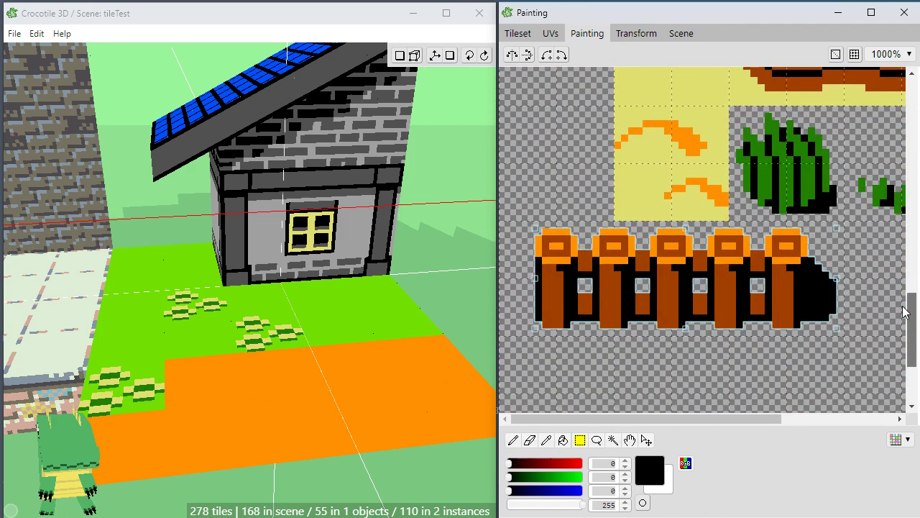
left_click(726, 367)
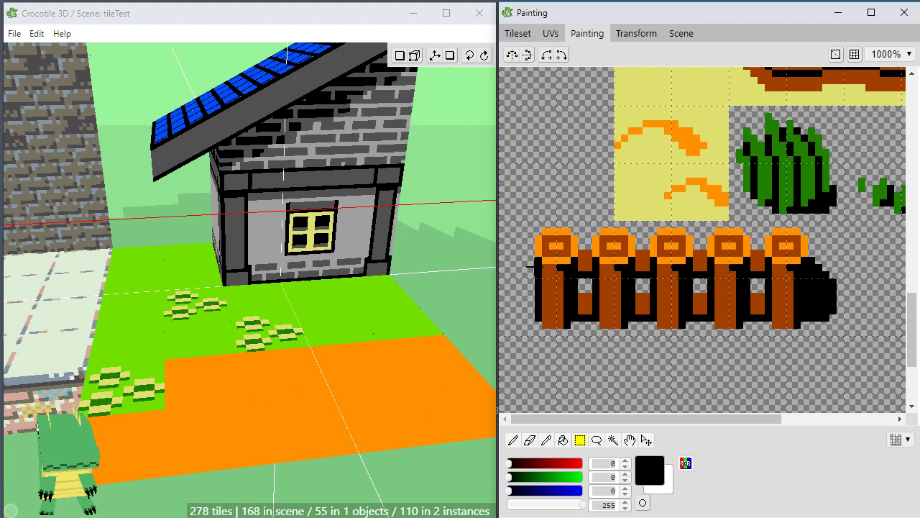
Move the lower part of the copied fence down 2 pixels to separate the posts from their round tops.
left_click_drag(531, 265, 766, 322)
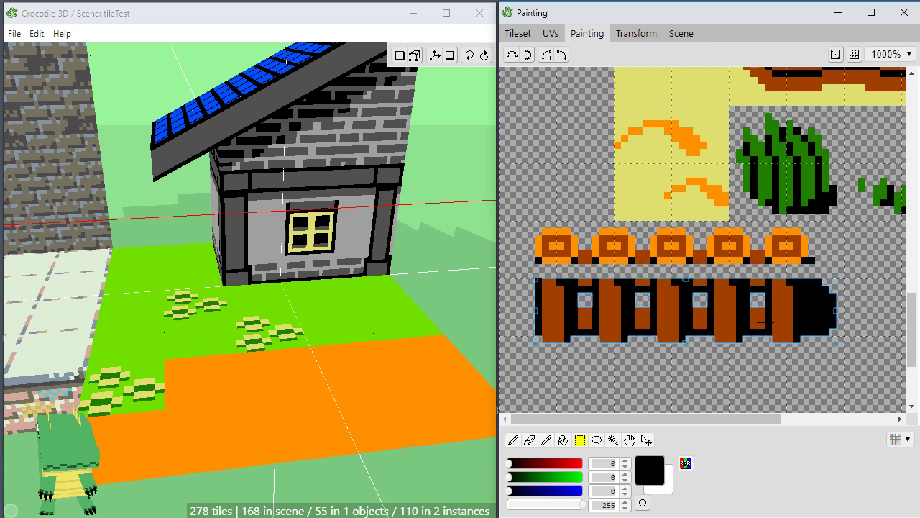
left_click(703, 394)
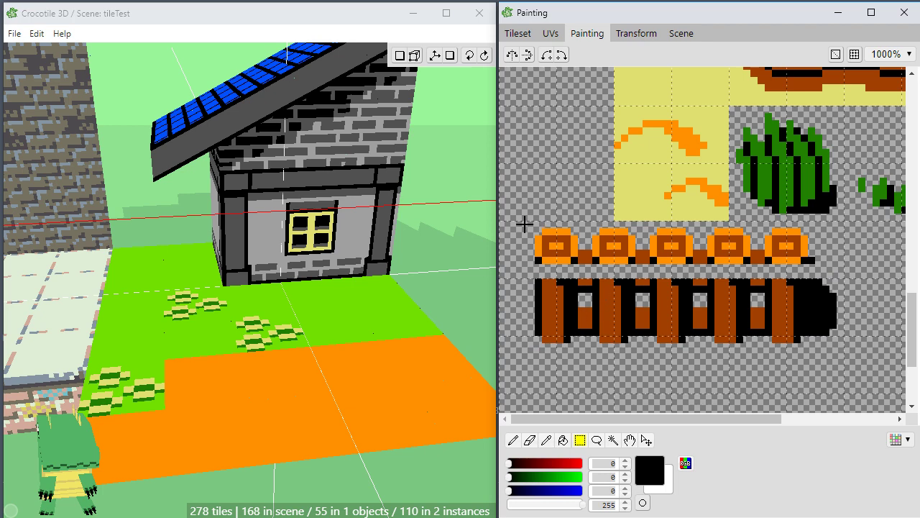
Try to move the upper part of the copied fence's round post tops upward.
left_click_drag(530, 230, 788, 235)
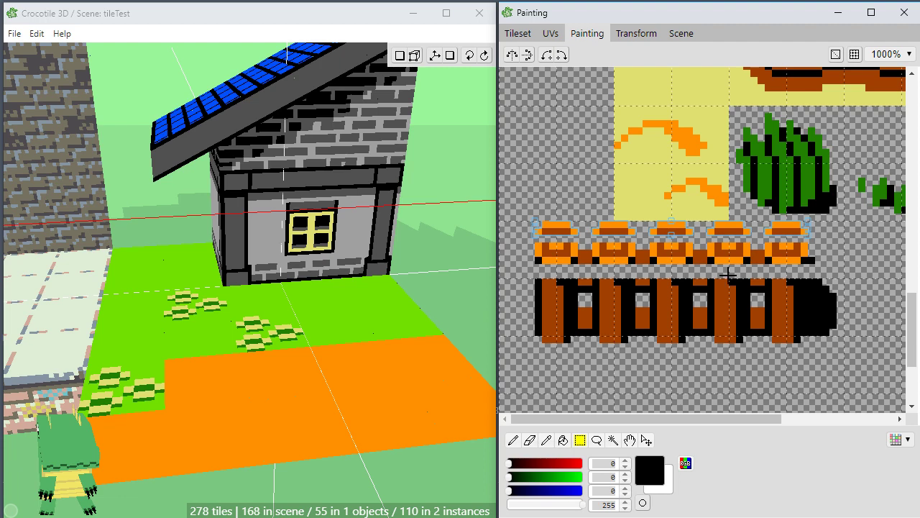
key("ctrl+z")
key("ctrl+z")
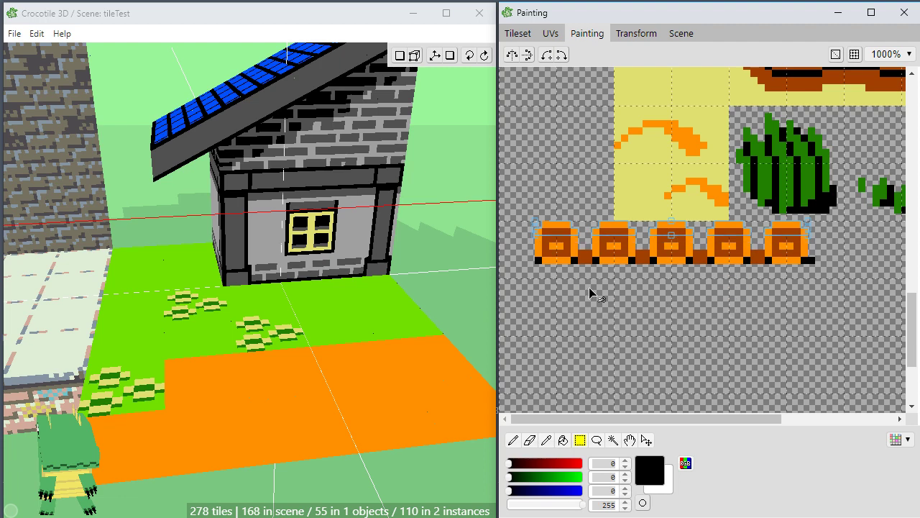
key("ctrl+z")
key("ctrl+z")
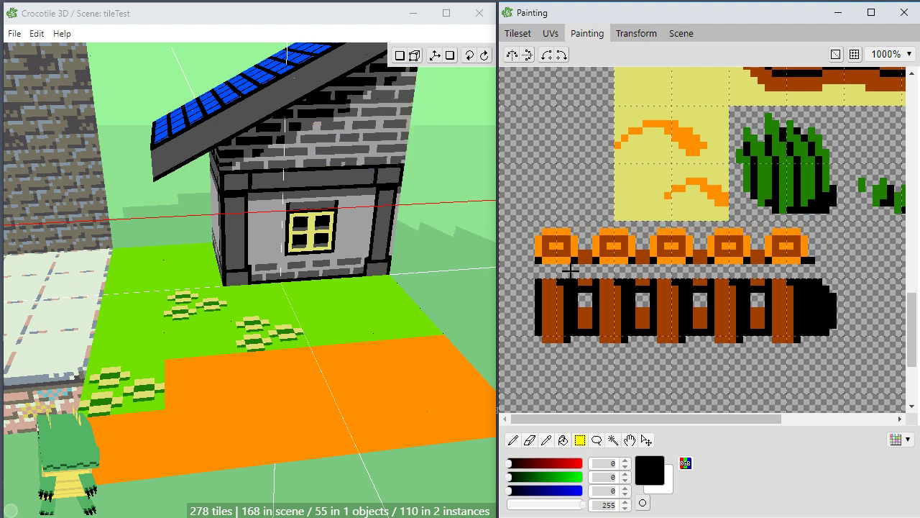
Move the brown rail piece between the first two round tops down into the first gap of the fence body.
key("e")
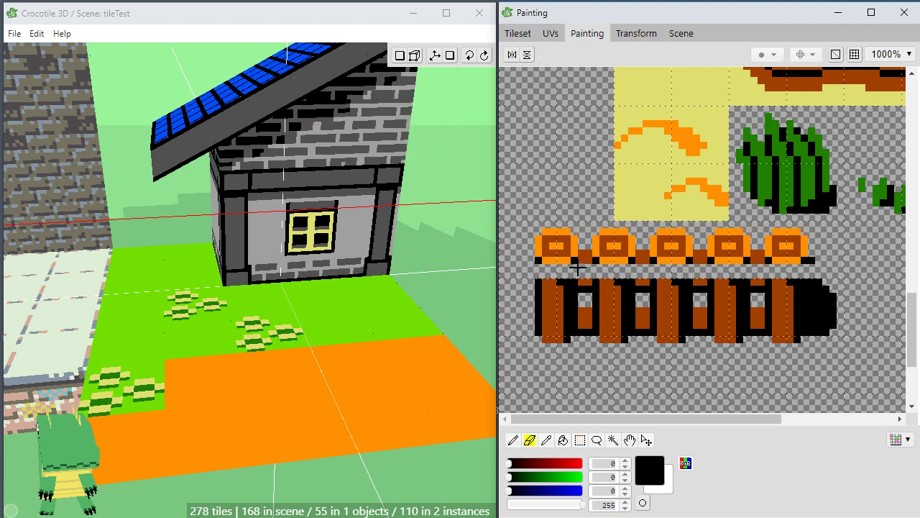
key("m")
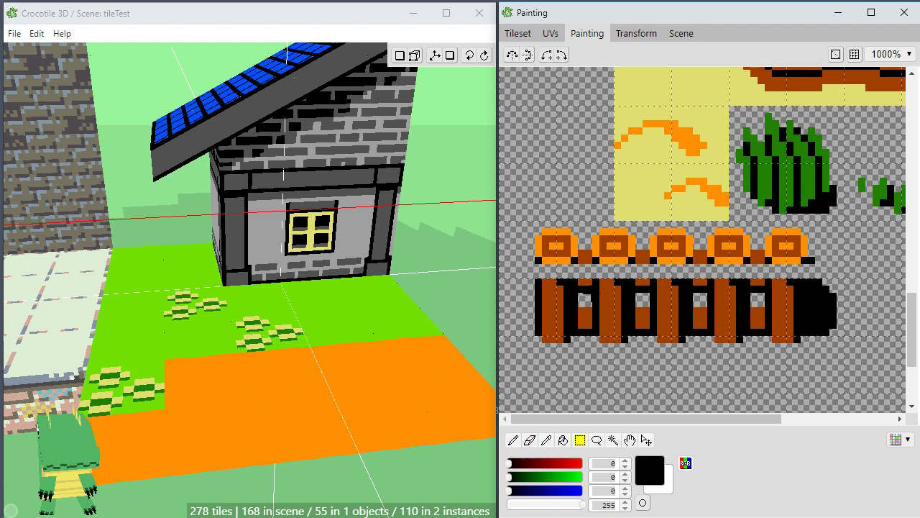
left_click_drag(582, 305, 589, 312)
left_click(588, 291)
left_click_drag(589, 255, 562, 258)
left_click(558, 304)
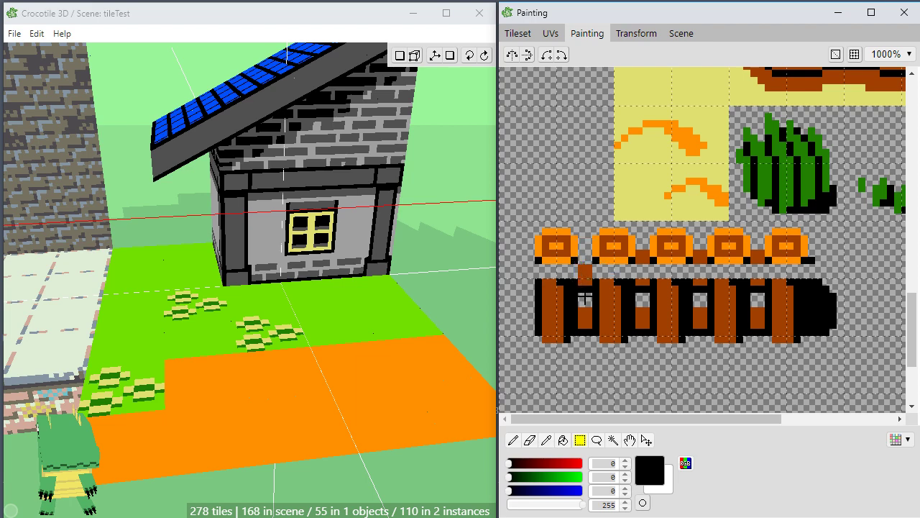
mouse_move(579, 267)
left_mouse_down()
mouse_move(582, 291)
mouse_move(602, 298)
left_mouse_up()
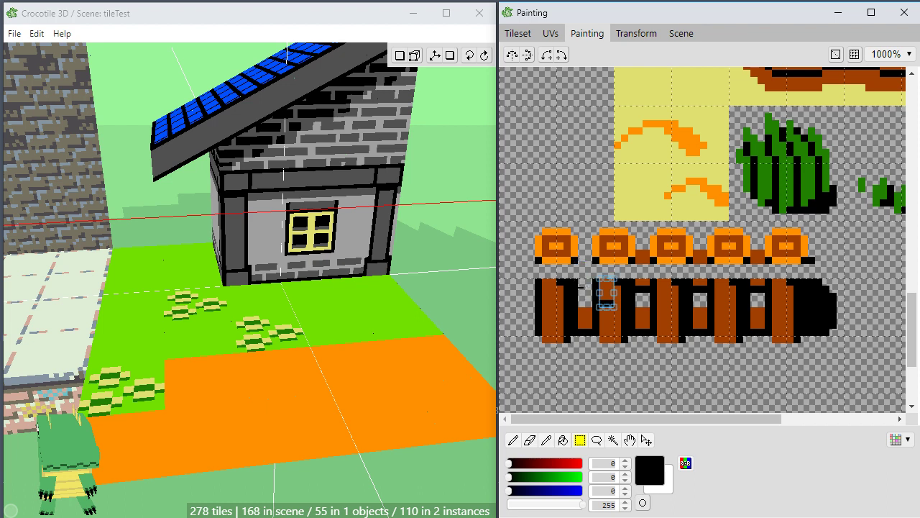
key("Left")
key("Left")
key("Left")
left_click(561, 334)
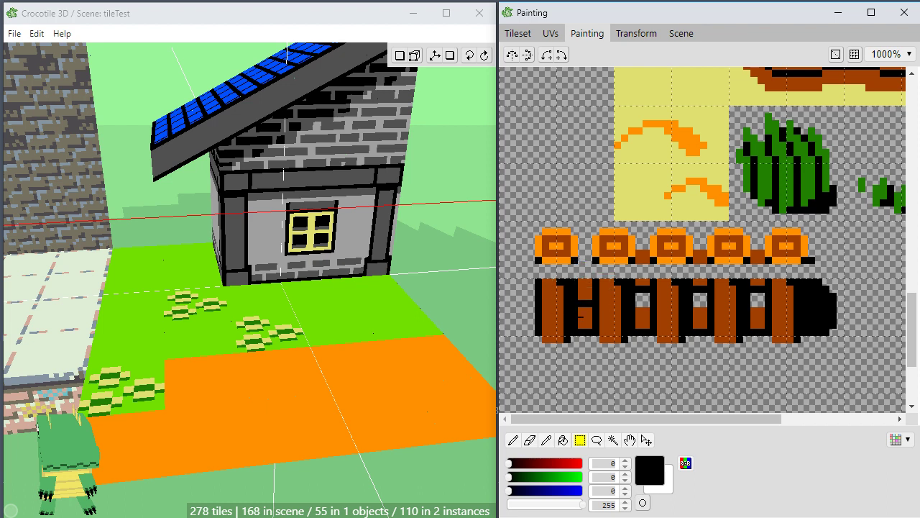
Erase the pixels between the upper and lower rails in the first gap of the fence body.
key("b")
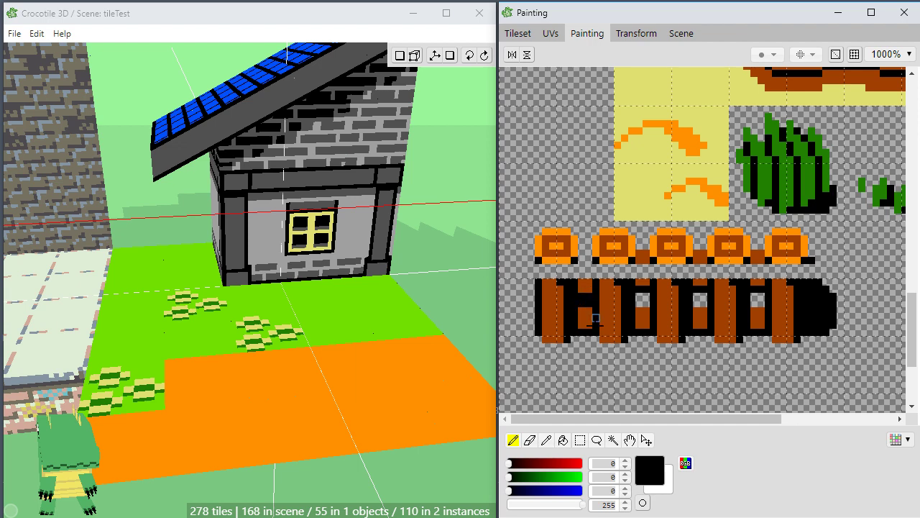
key("e")
left_click_drag(586, 306, 584, 308)
Erase the surplus bottom pixel row beneath the first four posts of the fence body.
key("b")
left_click(555, 289, "alt")
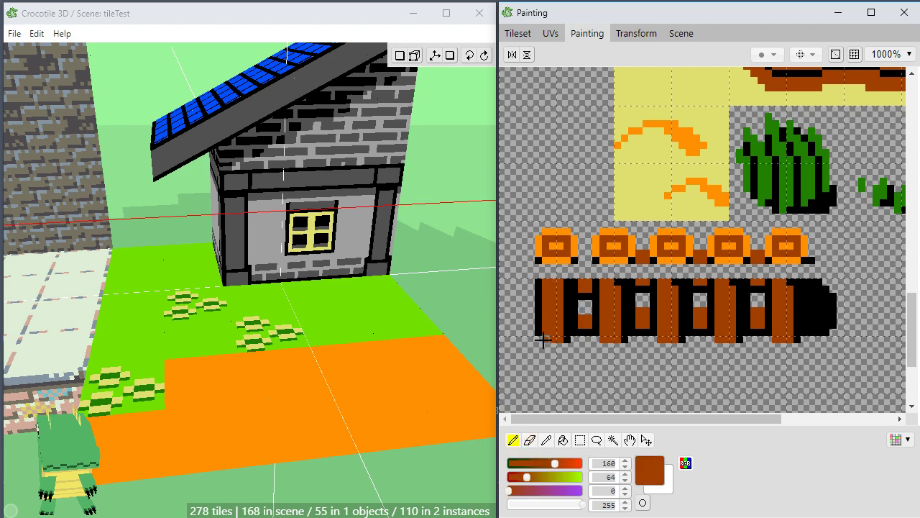
left_click_drag(544, 340, 637, 340)
key("e")
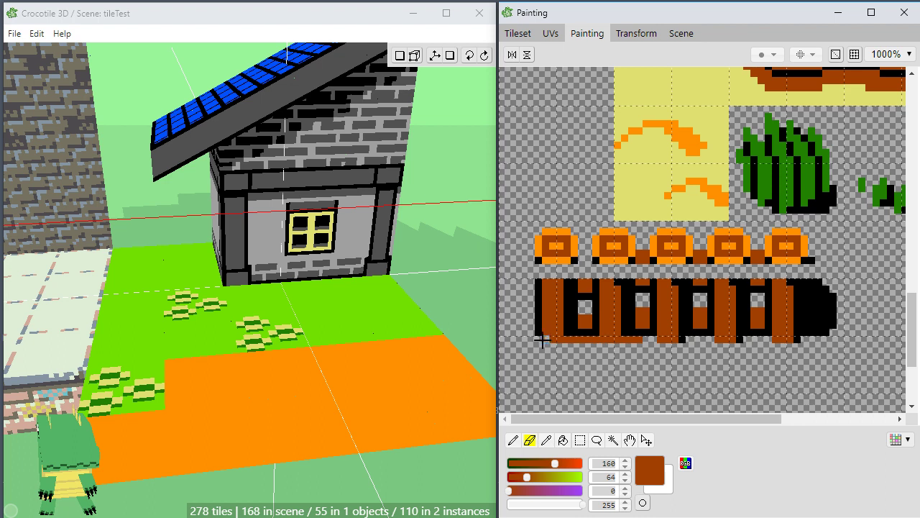
left_click_drag(544, 340, 741, 342)
left_click_drag(560, 340, 551, 340)
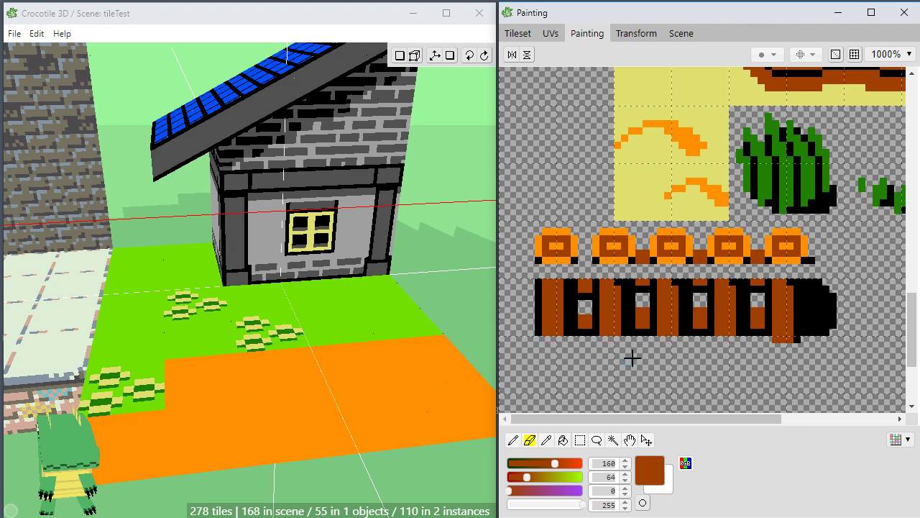
Erase the surplus black area beyond the last post at the end of the fence body.
key("b")
key("e")
mouse_move(812, 275)
left_mouse_down()
mouse_move(814, 334)
mouse_move(820, 284)
mouse_move(816, 309)
mouse_move(832, 317)
mouse_move(822, 323)
mouse_move(832, 329)
mouse_move(811, 328)
mouse_move(810, 350)
left_mouse_up()
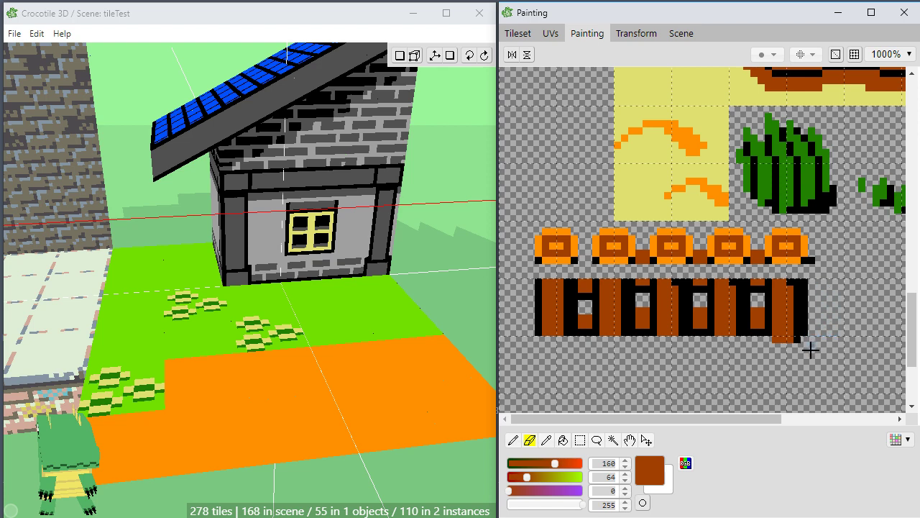
Rework the second gap of the fence body with a black edge under the upper rail, a transparent opening and a brown lower rail.
key("b")
left_click(673, 282)
left_click_drag(639, 290, 646, 315)
left_click(653, 293, "alt")
key("e")
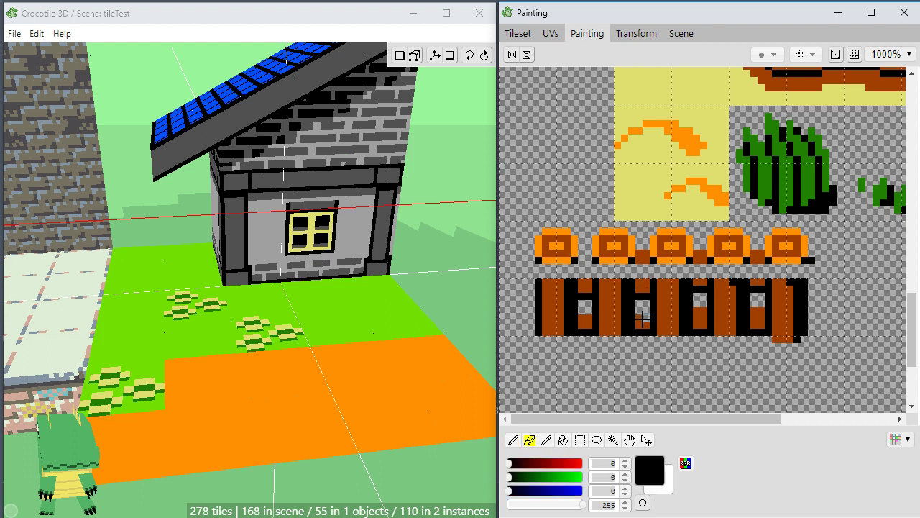
left_click(641, 320, "alt")
left_click(644, 319)
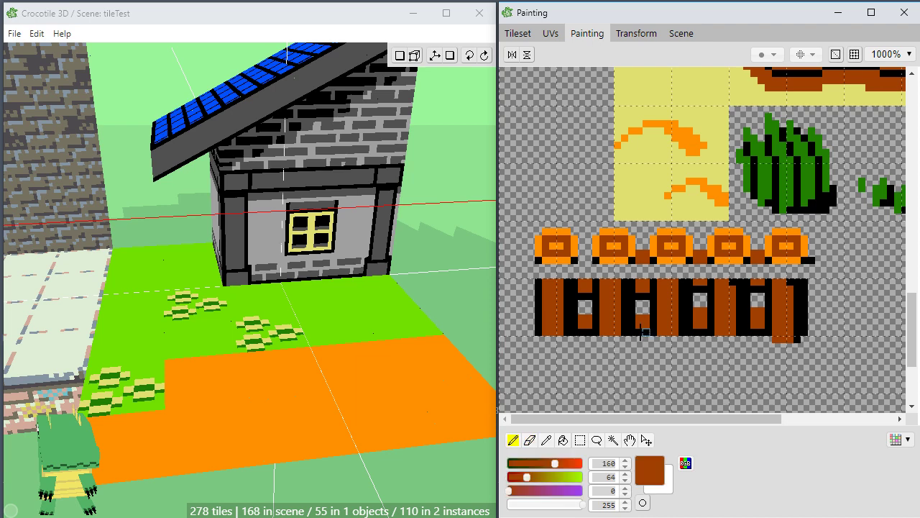
Make the third gap of the fence body match the second gap, with a transparent opening between its rails.
key("s")
mouse_move(617, 279)
left_mouse_down()
mouse_move(669, 334)
mouse_move(723, 314)
left_mouse_up()
left_click(724, 368)
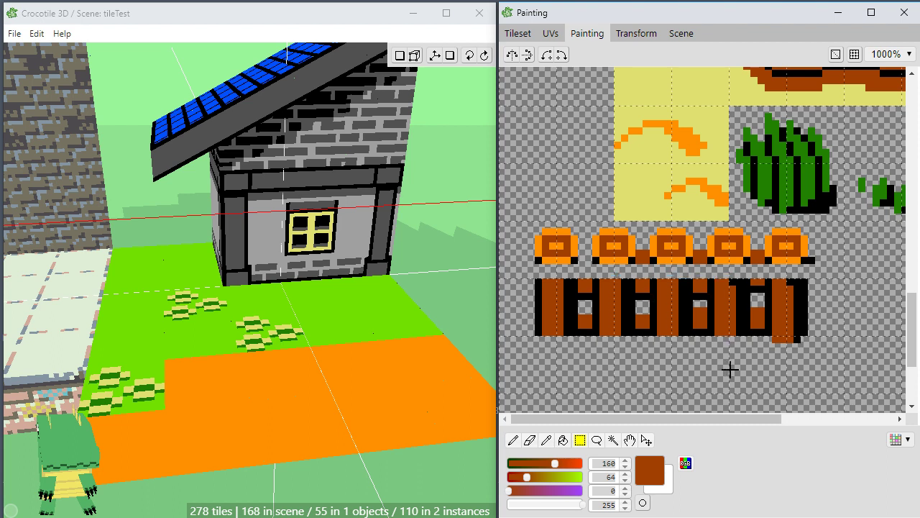
key("e")
key("b")
left_click(697, 323)
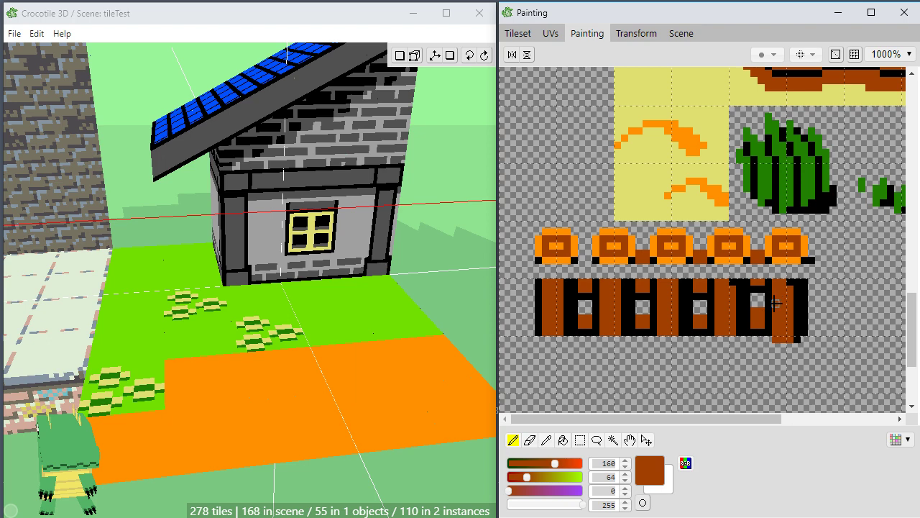
key("m")
left_click_drag(729, 276, 787, 336)
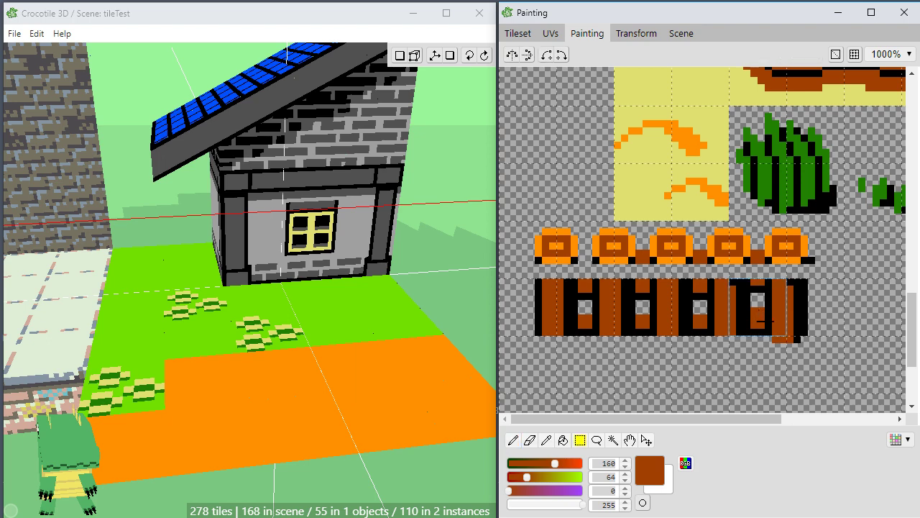
left_click(639, 322)
Erase the leftover pixels below the last post and fill the black pixels at its top edge with brown.
key("e")
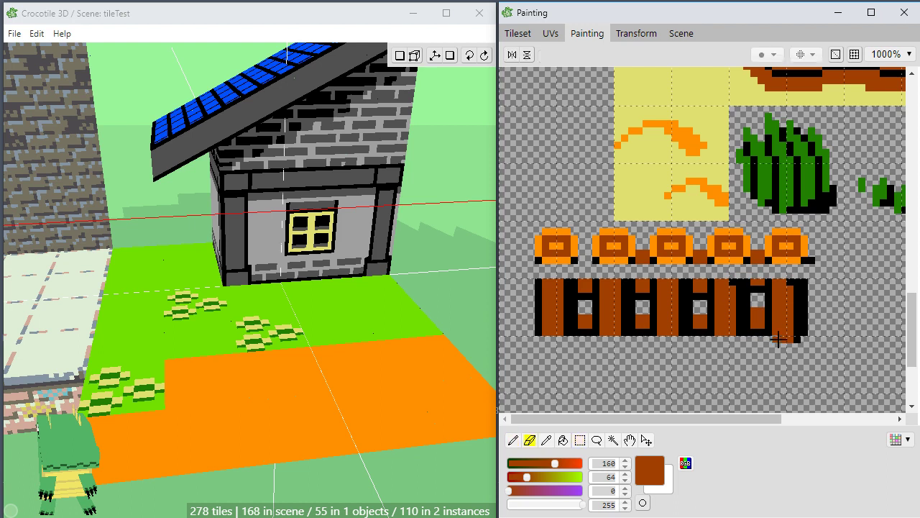
left_click_drag(778, 339, 799, 341)
key("b")
key("e")
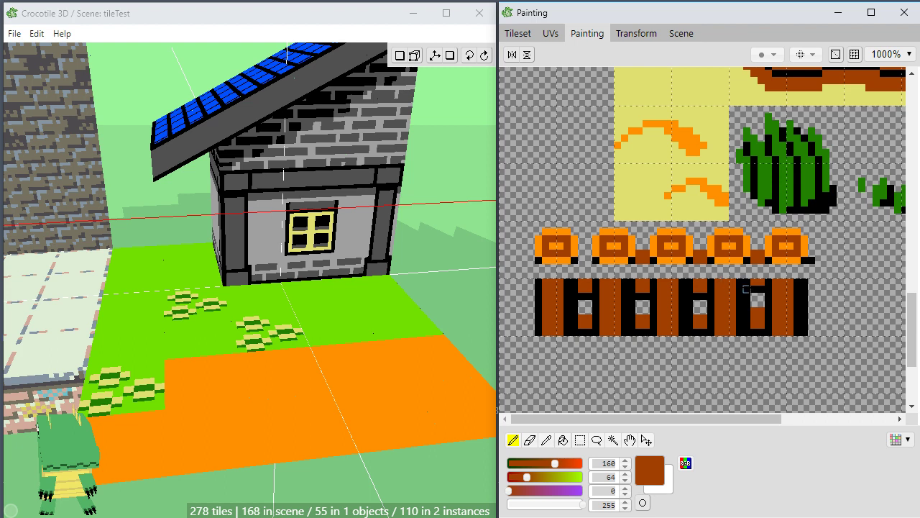
Paint the black edge under the upper rail in the fourth gap and clear the opening between its rails.
left_click(748, 296, "alt")
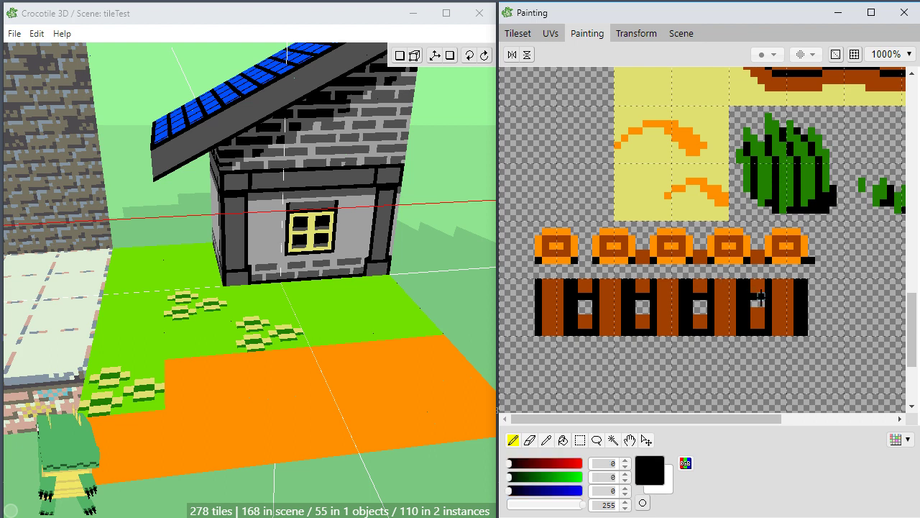
key("e")
key("b")
key("e")
key("b")
Erase the brown rail pieces between the round post tops and the stray black pixels beyond the last top.
key("e")
left_click_drag(698, 251, 699, 257)
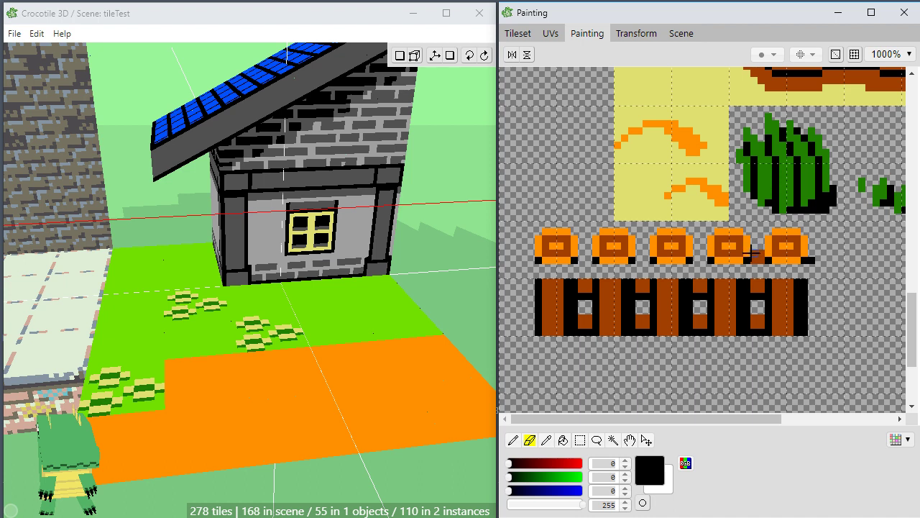
left_click_drag(760, 257, 762, 252)
left_click(810, 258)
key("b")
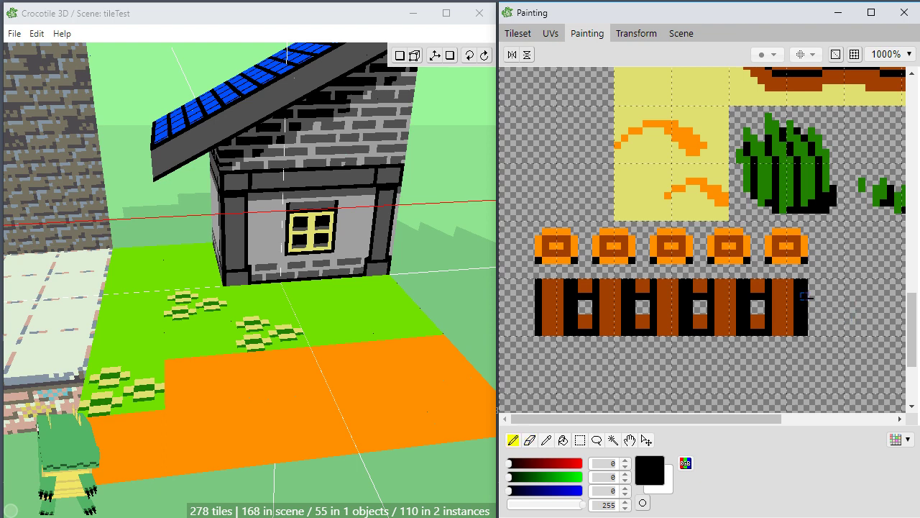
Switch to the tileset and select the whole row of the finished fence body as the tile.
left_click(550, 36)
left_click(522, 36)
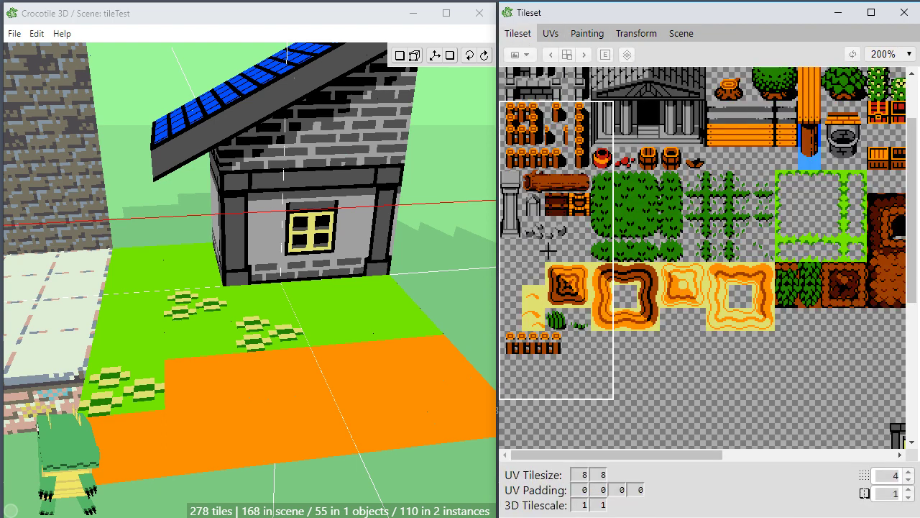
scroll(501, 359, "up", 4)
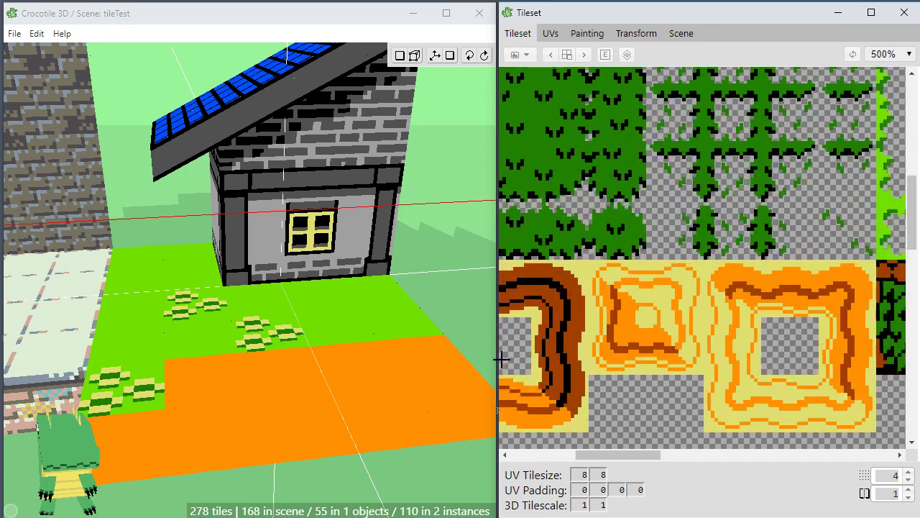
left_click_drag(623, 458, 539, 452)
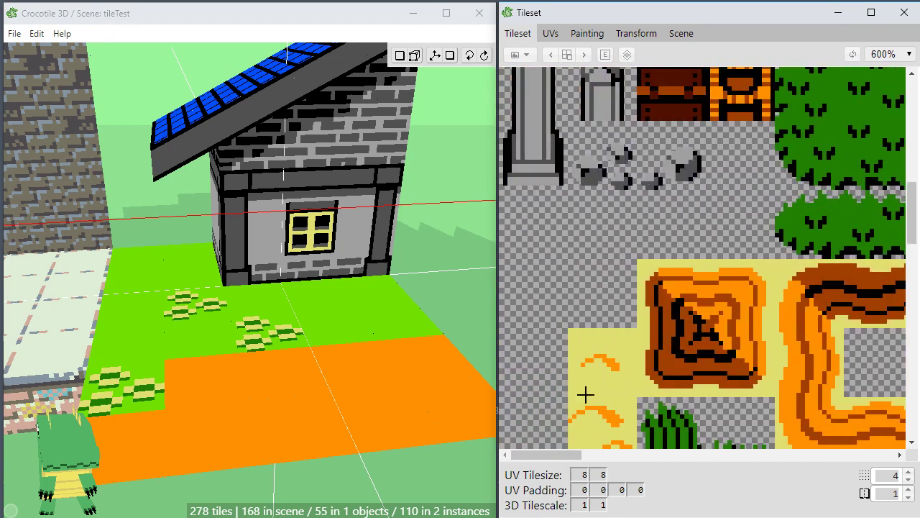
scroll(548, 264, "down", 4)
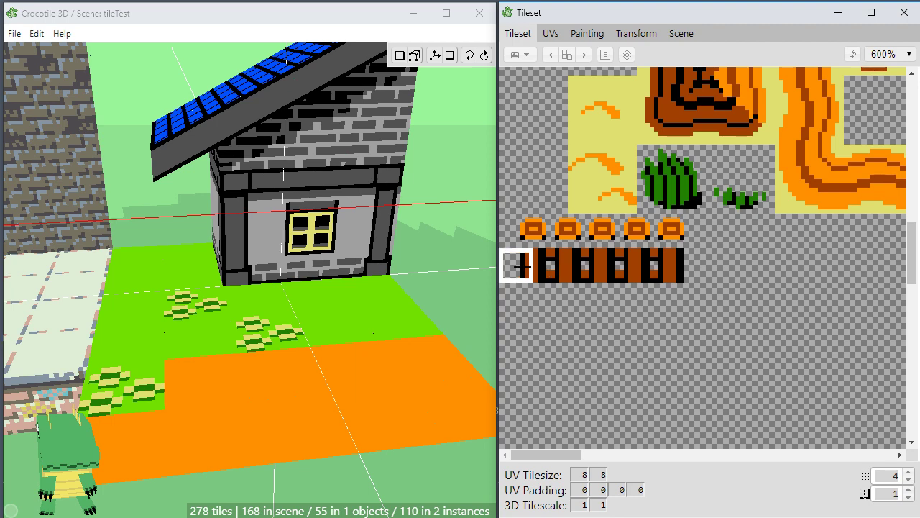
left_click(557, 267)
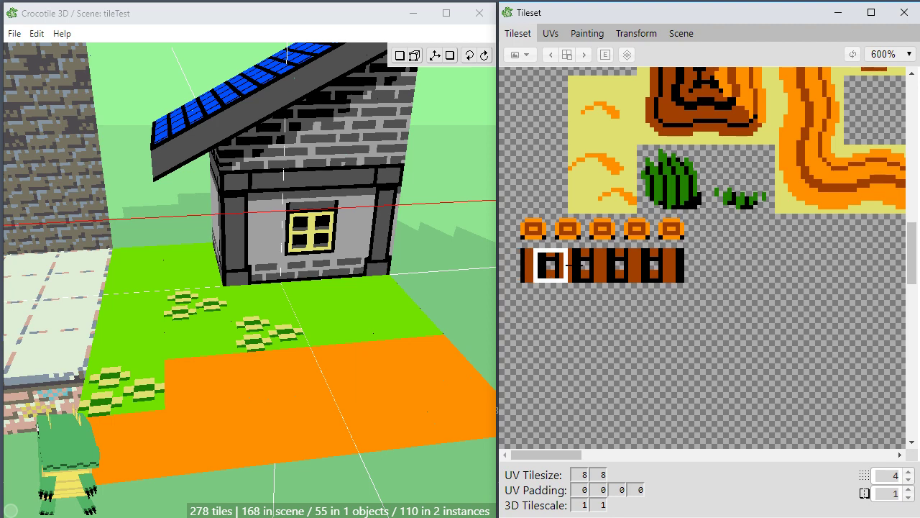
left_click(573, 265)
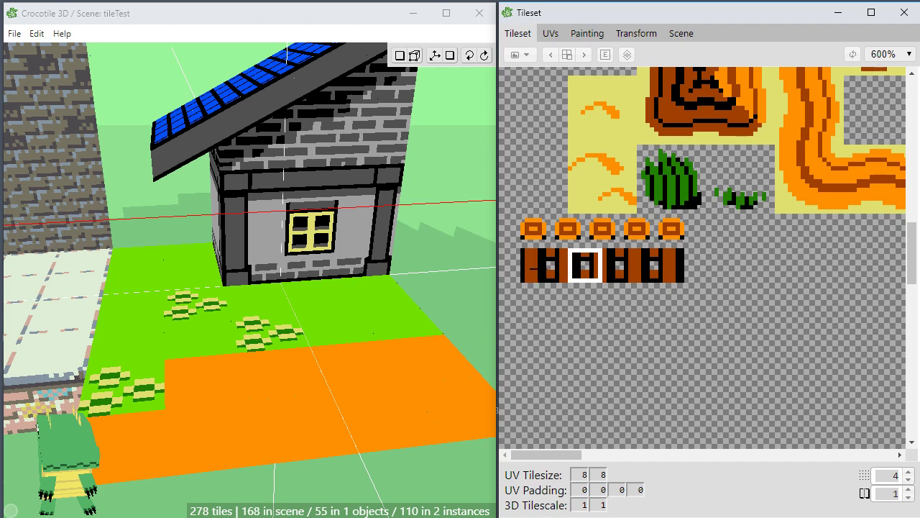
left_click_drag(517, 262, 695, 271)
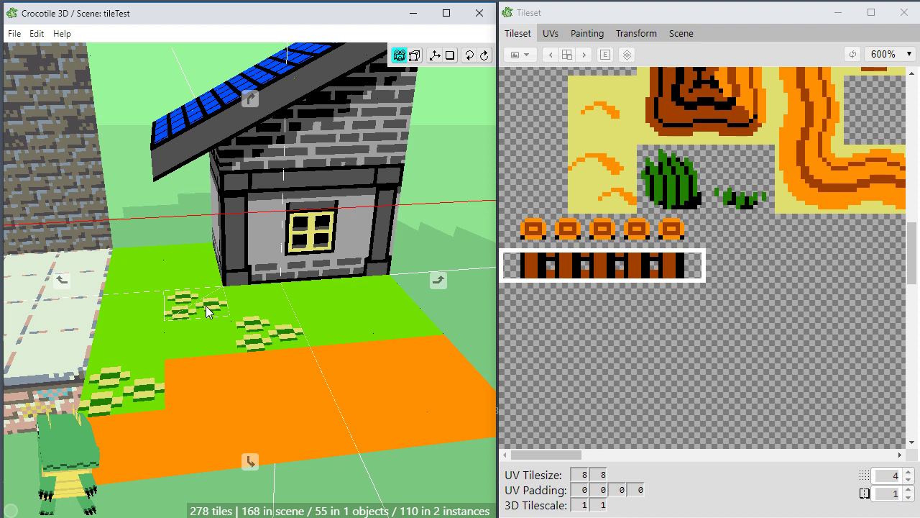
Place the fence body as an upright tile along the border between the green and orange ground in front of the house.
key("e")
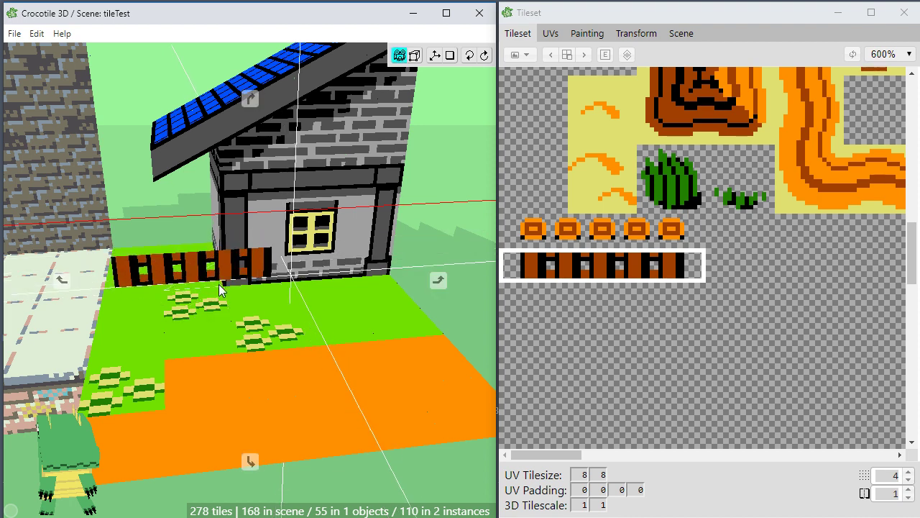
key("s")
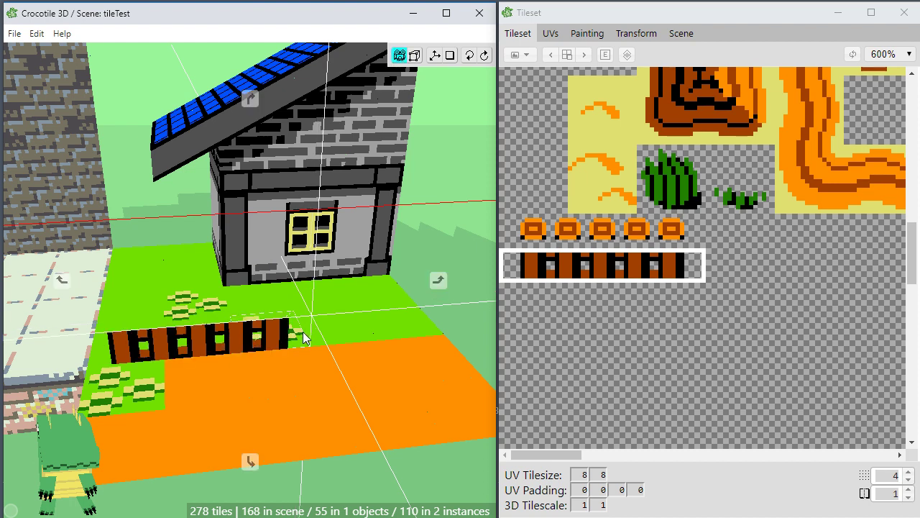
key("d")
key("d")
key("d")
key("d")
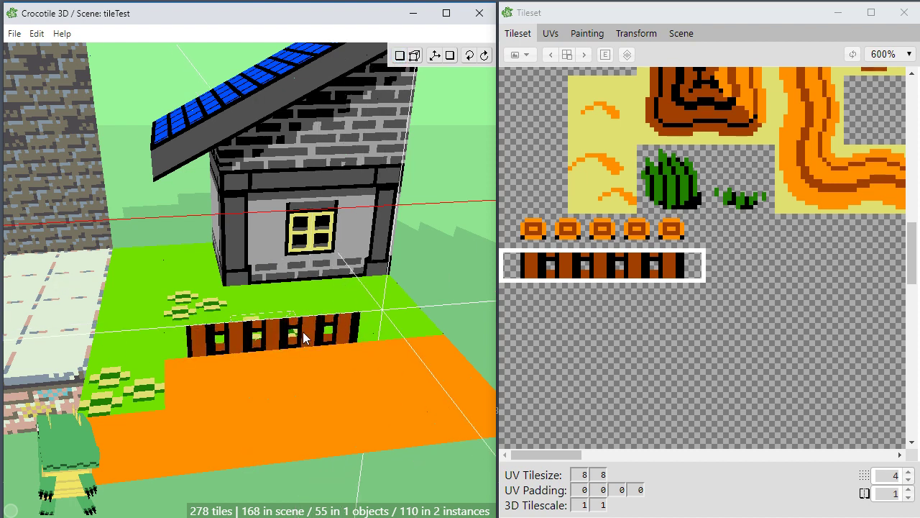
left_click(304, 337)
Select the row of round post tops in the tileset and place it as a horizontal tile on top of the fence.
left_click_drag(524, 226, 687, 230)
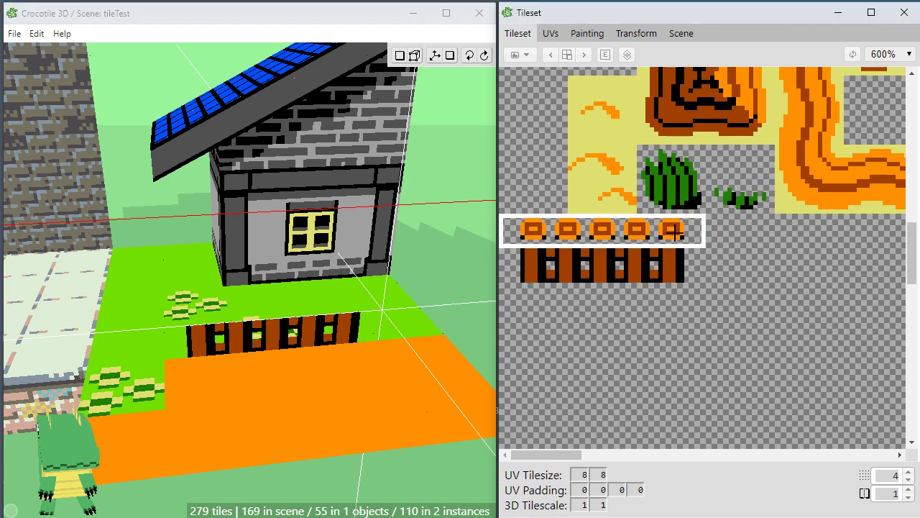
middle_click_drag(307, 307, 306, 350)
left_click(307, 359)
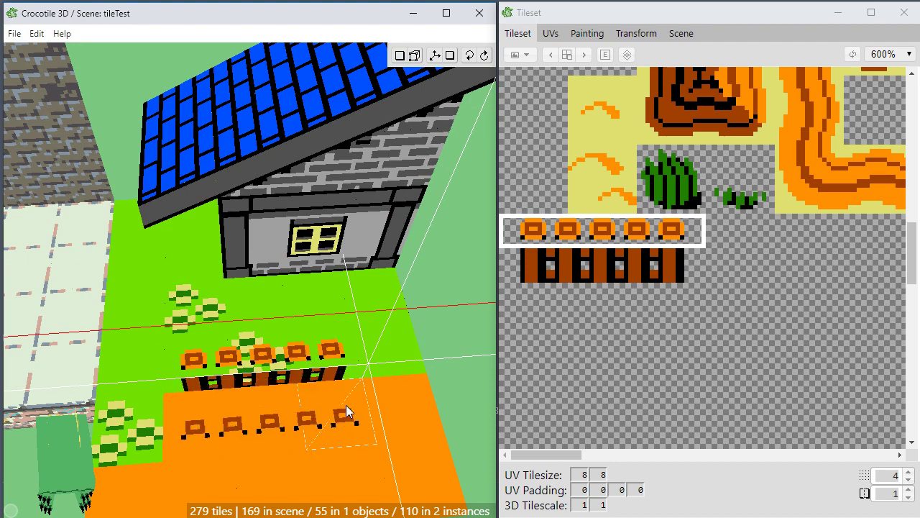
scroll(348, 413, "up", 5)
mouse_move(348, 414)
middle_mouse_down()
mouse_move(360, 331)
mouse_move(334, 388)
middle_mouse_up()
Select the round-tops tile in edit mode and set the grid snapping value to 1.
key("Tab")
left_click(366, 246)
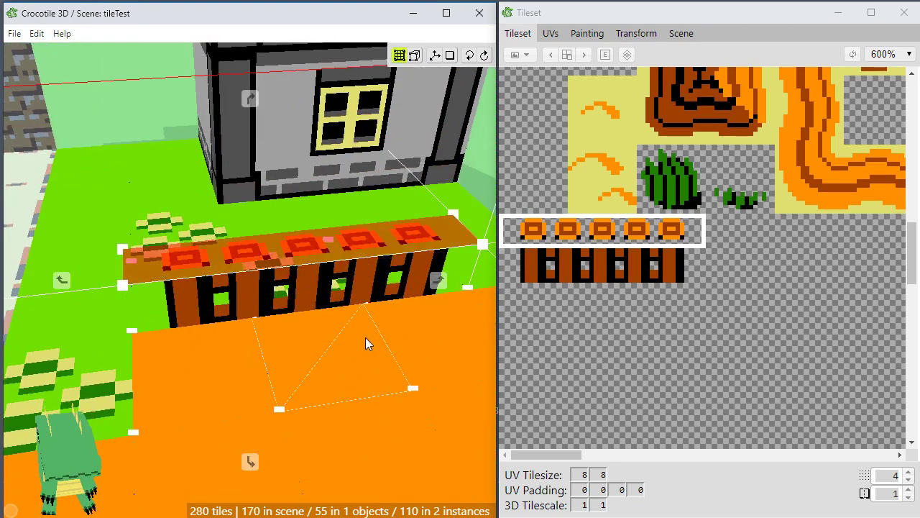
key("s")
key("w")
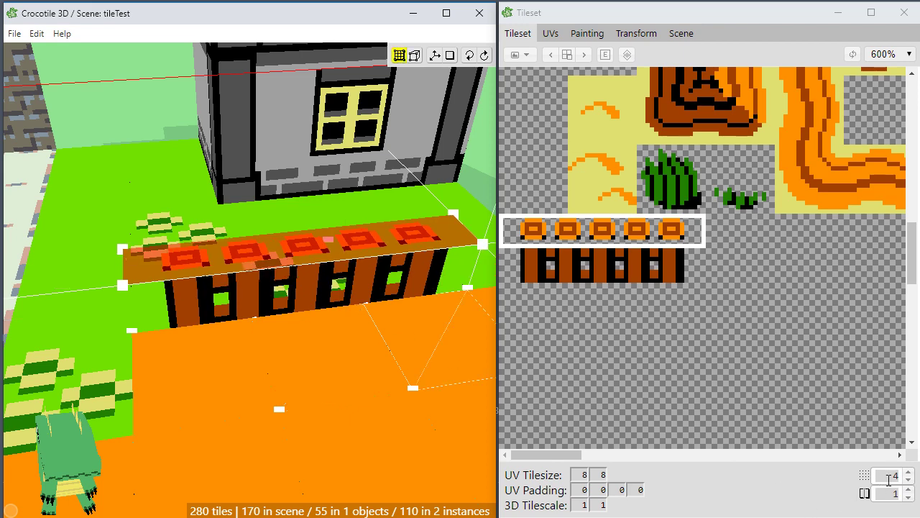
left_click(908, 480)
left_click(907, 479)
left_click(908, 479)
Nudge the round-tops tile slightly forward to line it up with the front of the fence posts.
key("space")
key("s")
left_click_drag(338, 338, 304, 358)
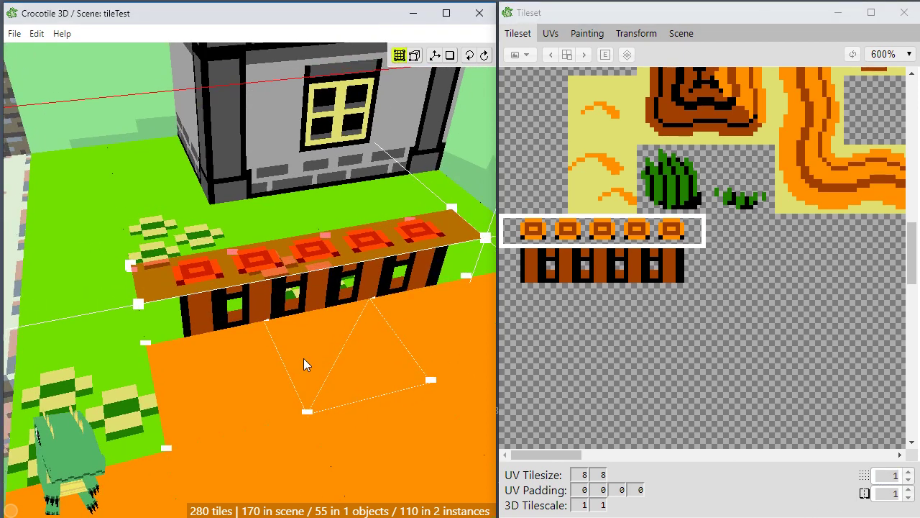
key("Escape")
key("space")
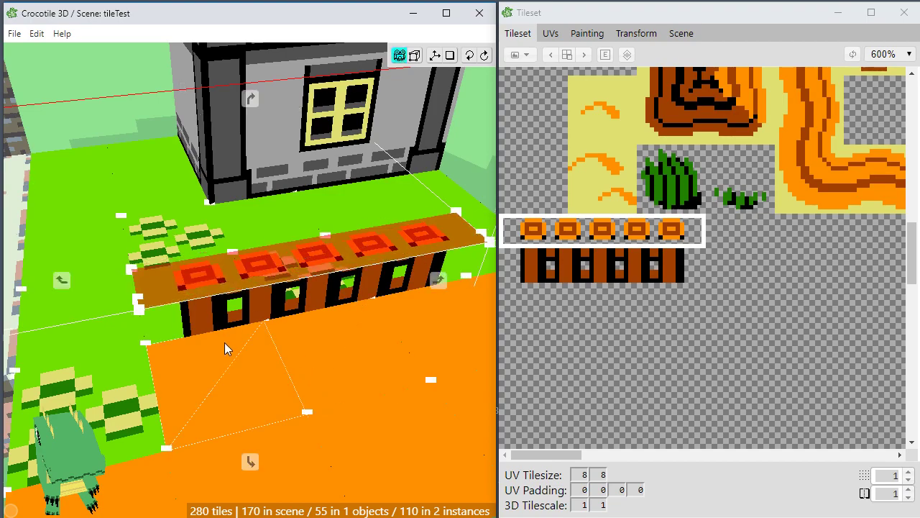
Examine how the round tops line up with the fence posts from several angles and distances.
key("space")
left_click_drag(255, 385, 309, 371)
scroll(247, 391, "down", 3)
key("space")
scroll(309, 365, "up", 3)
scroll(301, 366, "up", 3)
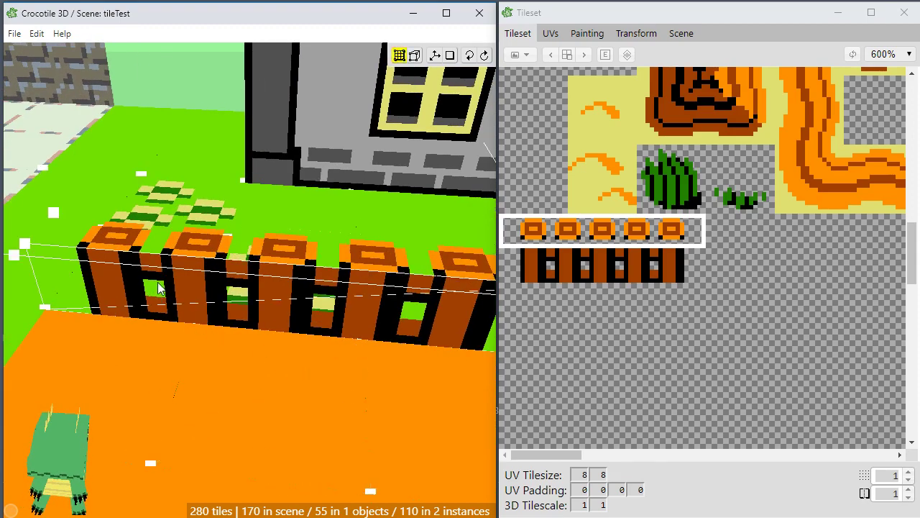
left_click_drag(287, 296, 306, 284)
middle_click_drag(306, 284, 324, 285)
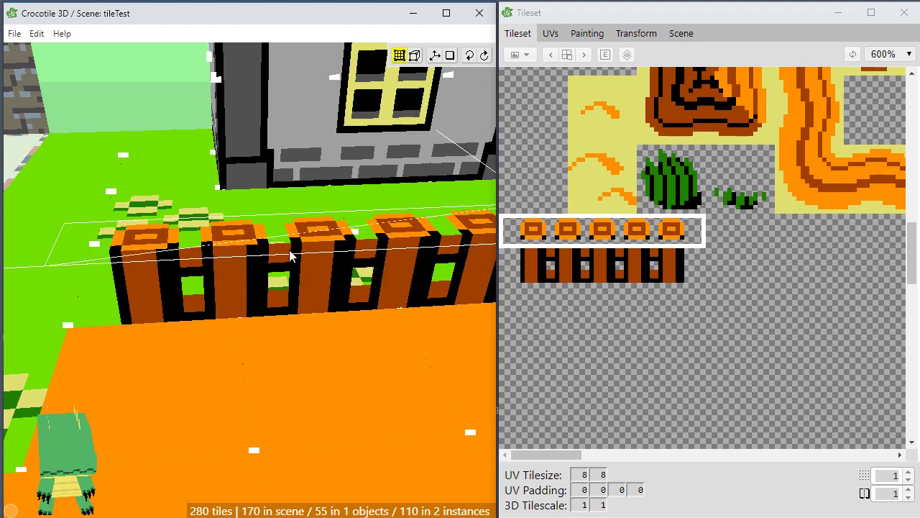
scroll(294, 299, "down", 4)
middle_click_drag(293, 299, 230, 295)
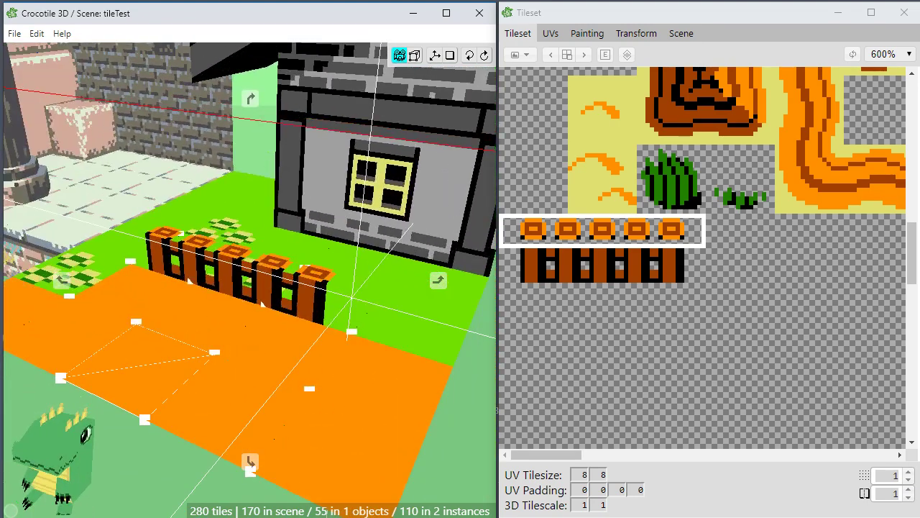
middle_click_drag(141, 369, 272, 361)
scroll(272, 362, "up", 4)
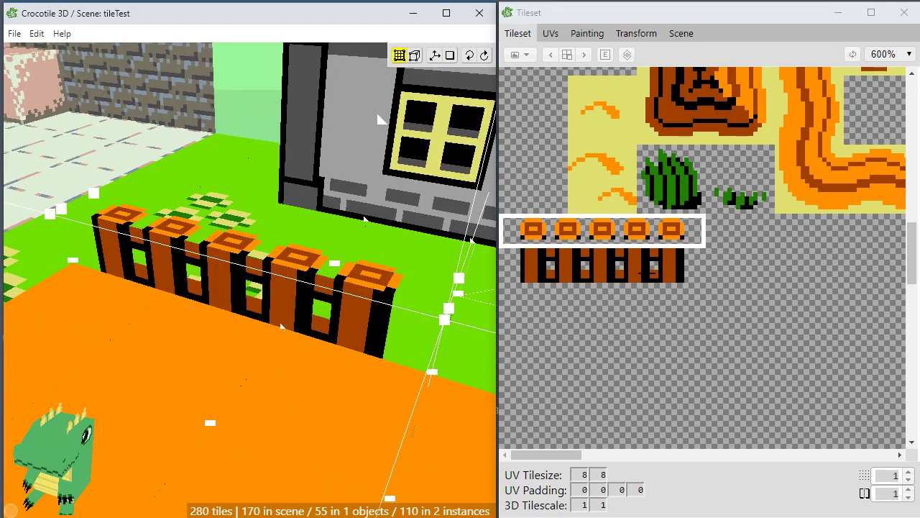
scroll(622, 287, "up", 1)
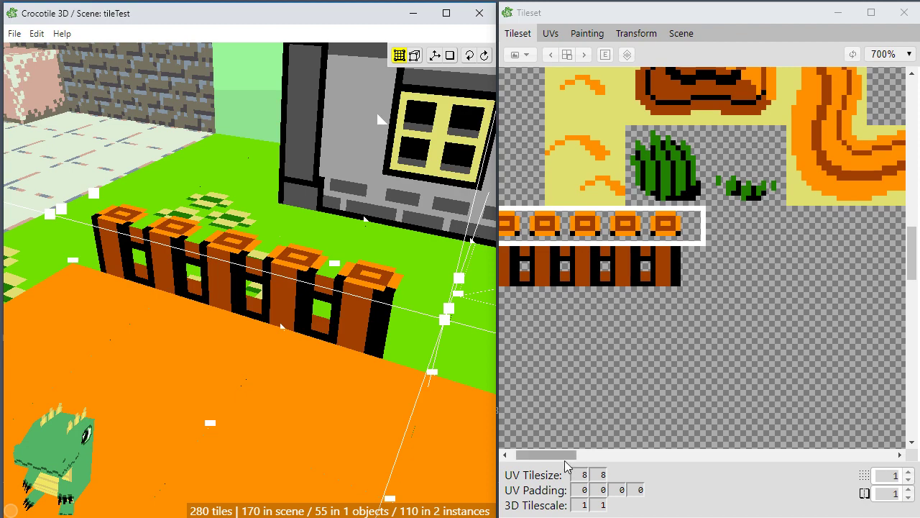
Examine the fence with its round post tops, the ground and the house front from several angles and distances.
key("space")
scroll(268, 345, "down", 3)
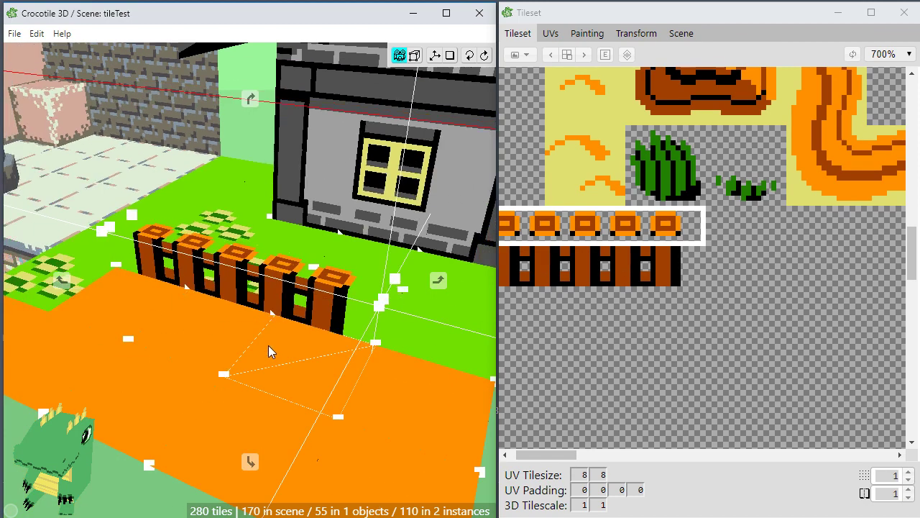
left_click_drag(286, 331, 246, 359)
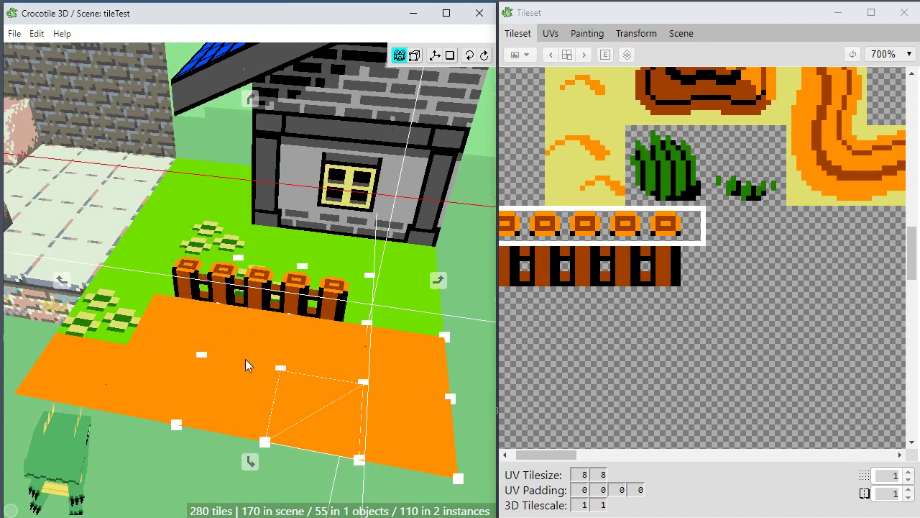
key("space")
left_click(235, 279)
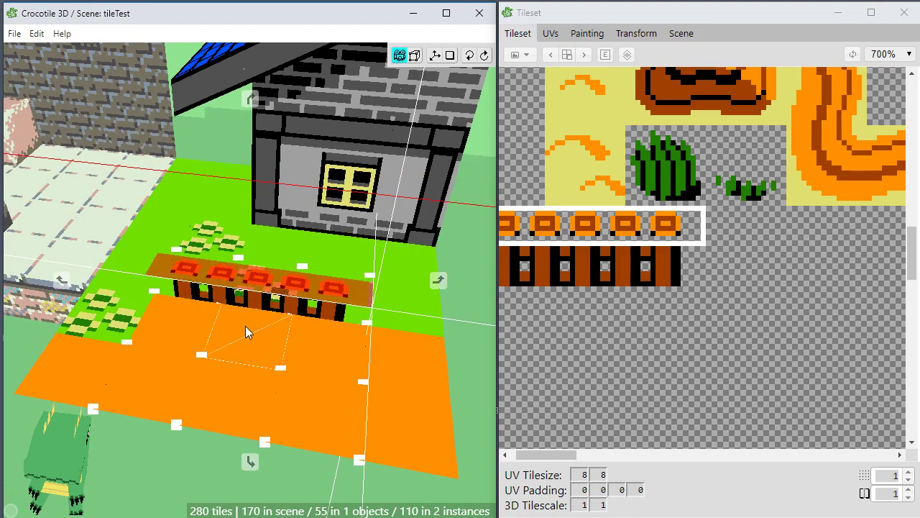
key("space")
left_click(284, 371)
key("space")
left_click_drag(283, 372, 323, 350)
key("space")
key("space")
scroll(324, 351, "down", 4)
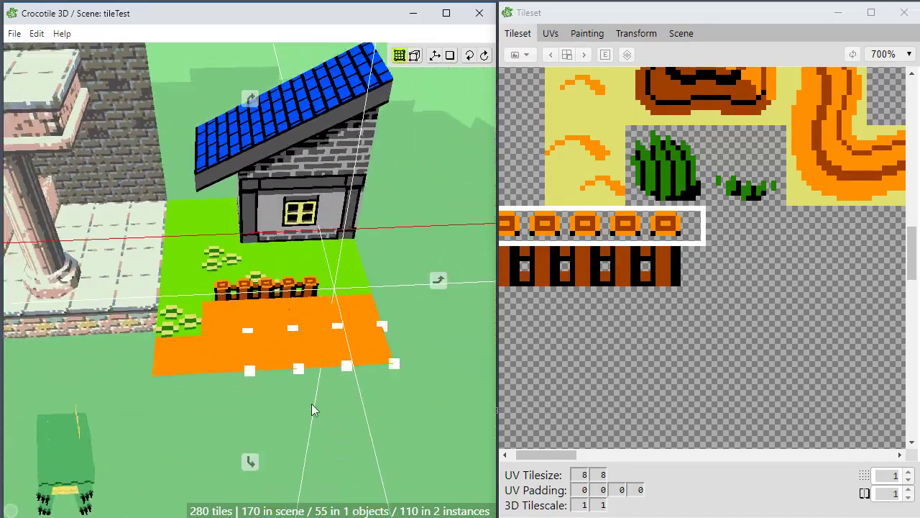
mouse_move(312, 403)
left_mouse_down()
mouse_move(367, 381)
mouse_move(328, 406)
left_mouse_up()
key("Tab")
key("space")
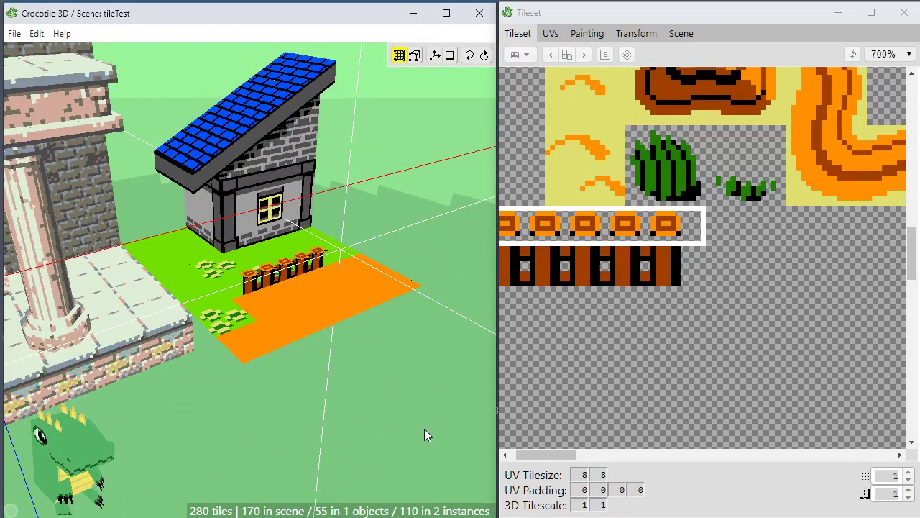
Inspect the fence up close and compare it with the whole house and its surroundings.
key("space")
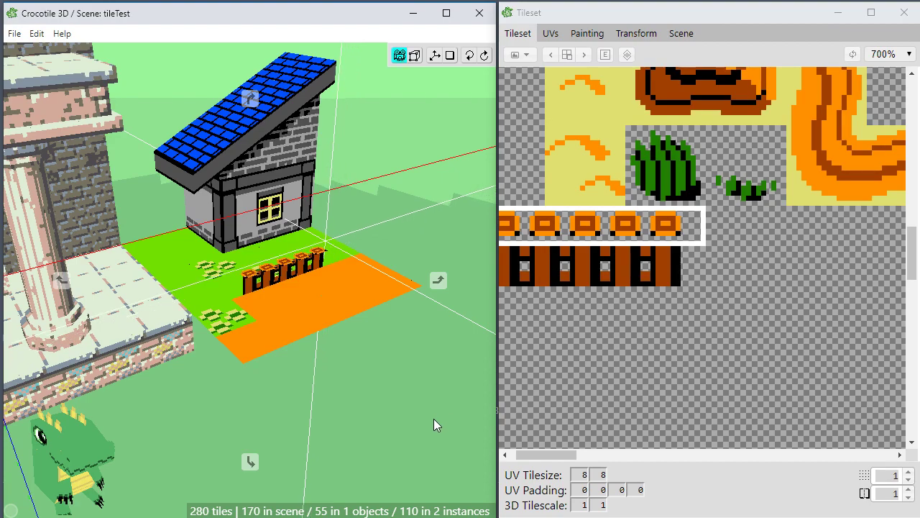
left_click_drag(434, 419, 402, 294)
scroll(422, 417, "up", 3)
key("space")
key("space")
left_click_drag(437, 338, 370, 287)
key("space")
scroll(386, 338, "up", 4)
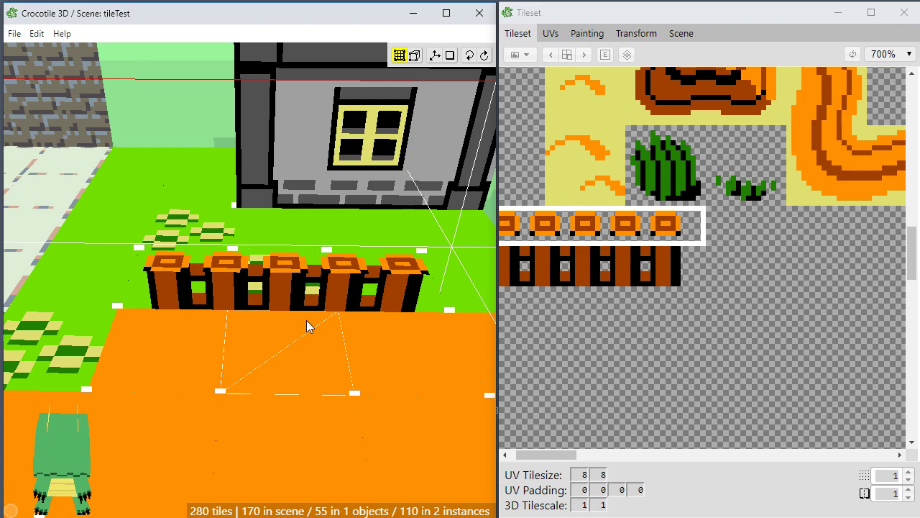
scroll(467, 366, "down", 5)
scroll(316, 403, "down", 2)
key("space")
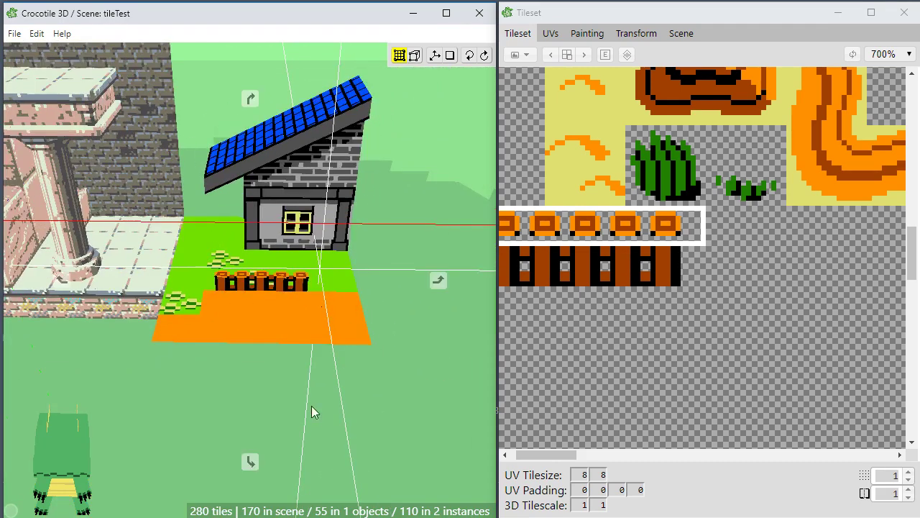
left_click_drag(312, 406, 267, 421)
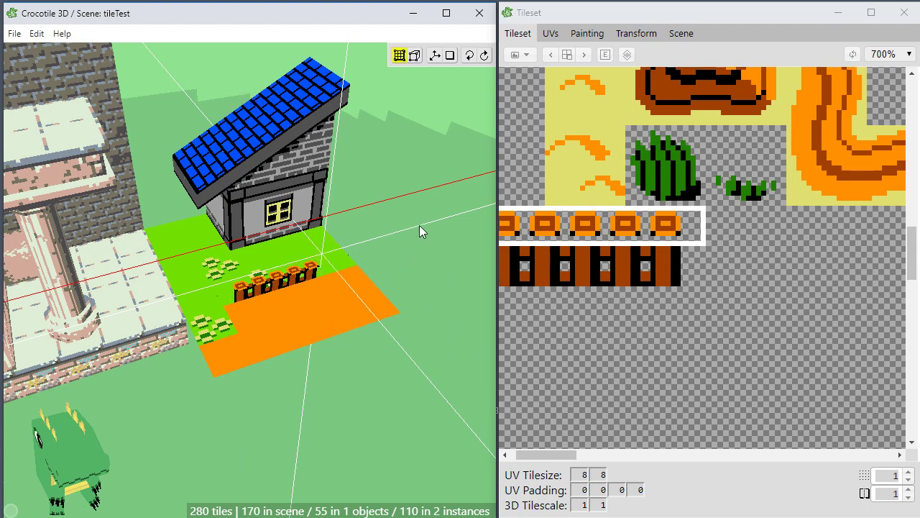
Examine the stone column and pink blocks beside the house from several sides.
key("space")
right_click_drag(285, 311, 437, 297)
scroll(288, 307, "up", 4)
left_click_drag(287, 308, 338, 276)
right_click_drag(338, 277, 317, 402)
mouse_move(316, 403)
left_mouse_down()
mouse_move(317, 432)
mouse_move(273, 374)
mouse_move(317, 399)
left_mouse_up()
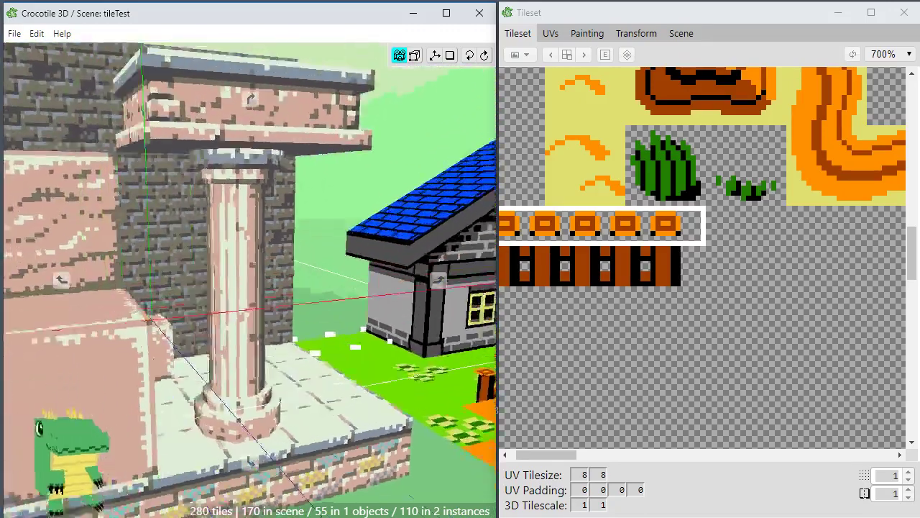
left_click_drag(316, 324, 279, 314)
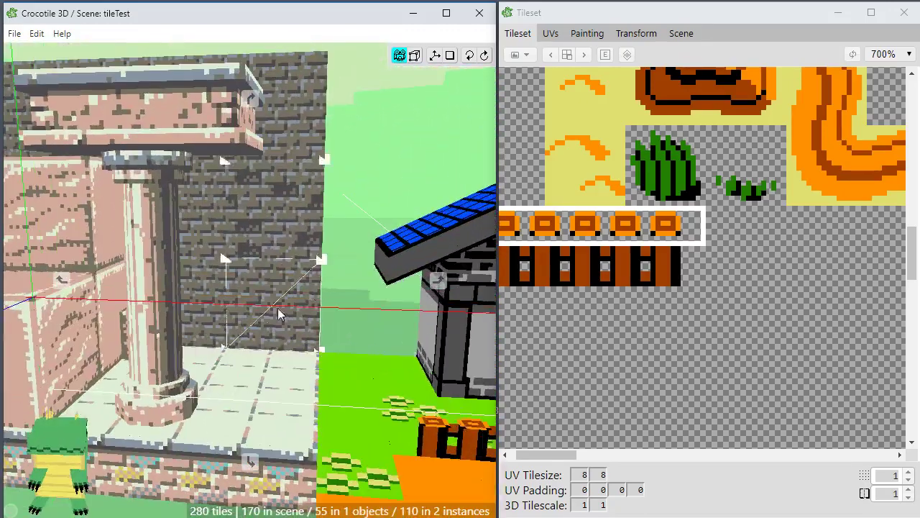
key("f")
key("space")
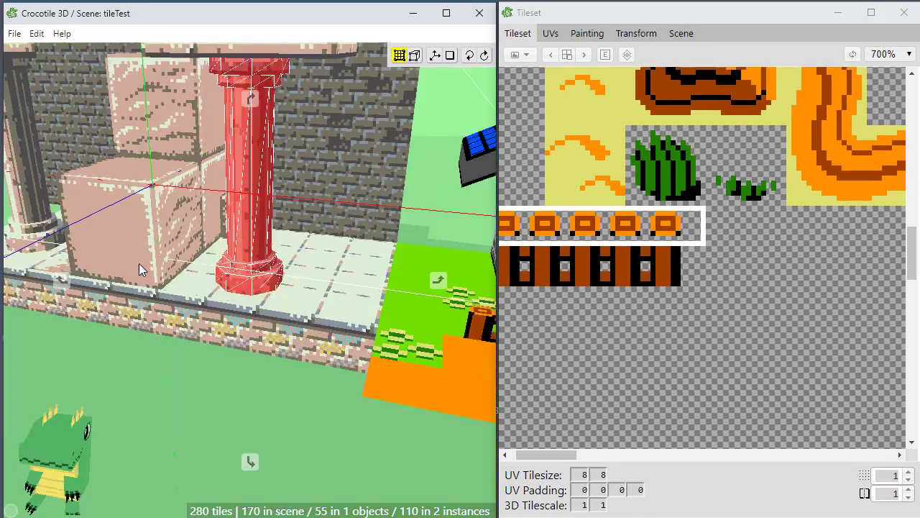
left_click_drag(138, 263, 232, 262)
right_click_drag(352, 313, 359, 409)
left_click_drag(359, 409, 247, 250)
scroll(245, 250, "up", 5)
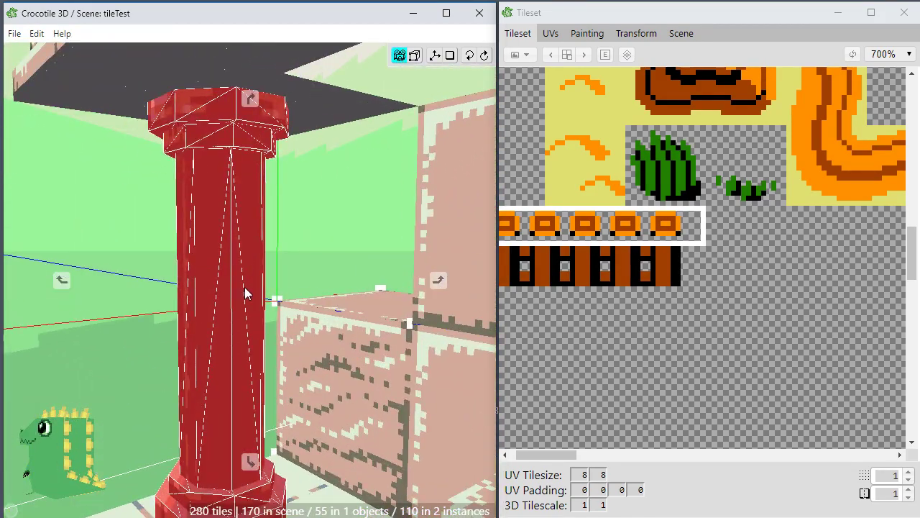
key("space")
left_click_drag(245, 293, 64, 298)
Look over the house walls, blue roof, flower tiles and fence from several angles.
right_click_drag(353, 306, 37, 290)
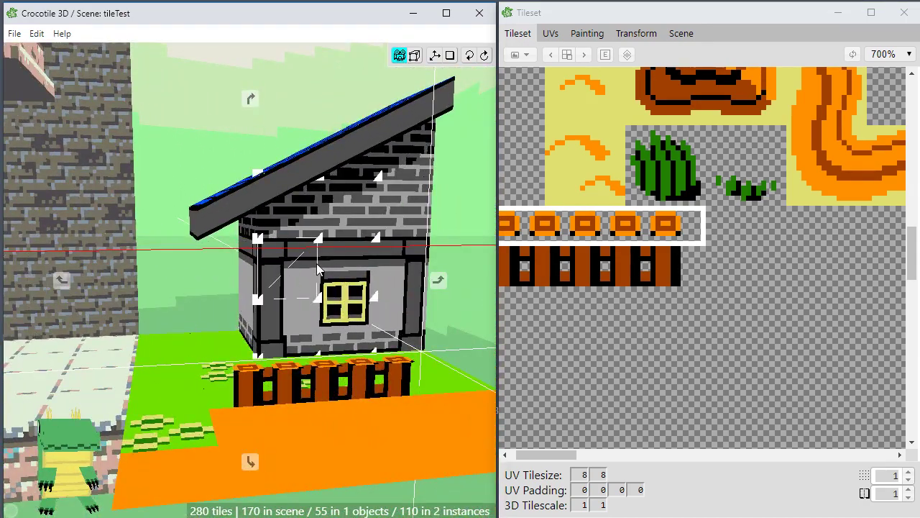
key("space")
left_click_drag(324, 239, 223, 288)
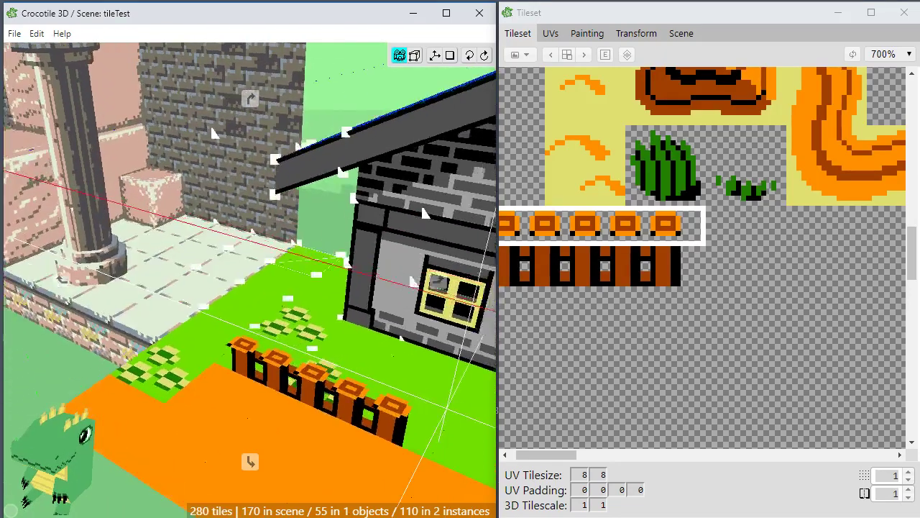
right_click_drag(223, 287, 68, 317)
right_click_drag(144, 277, 136, 348)
mouse_move(327, 266)
left_mouse_down()
mouse_move(352, 345)
mouse_move(370, 223)
mouse_move(238, 215)
mouse_move(262, 244)
mouse_move(270, 284)
mouse_move(334, 291)
mouse_move(327, 277)
left_mouse_up()
right_click_drag(288, 439, 318, 305)
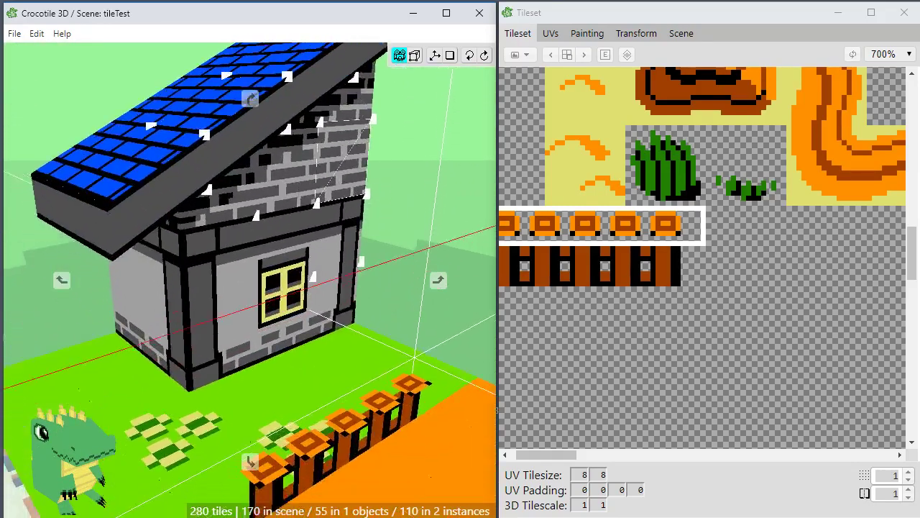
left_click_drag(318, 305, 317, 296)
key("space")
scroll(317, 296, "down", 3)
key("space")
left_click_drag(359, 384, 298, 382)
right_click_drag(299, 325, 482, 339)
left_click_drag(482, 339, 480, 330)
left_click_drag(388, 375, 442, 359)
Save the tileTest scene and load the recent scene test.
scroll(318, 363, "down", 3)
left_click_drag(280, 299, 235, 312)
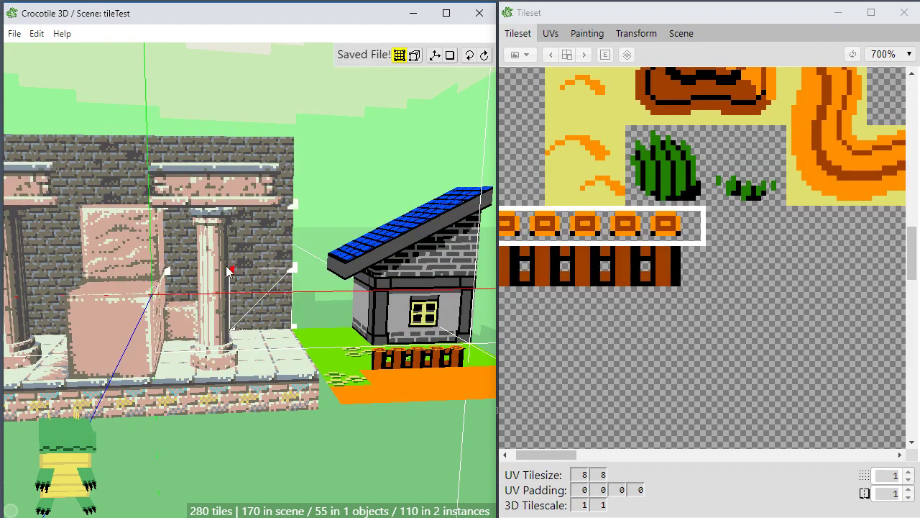
left_click(14, 34)
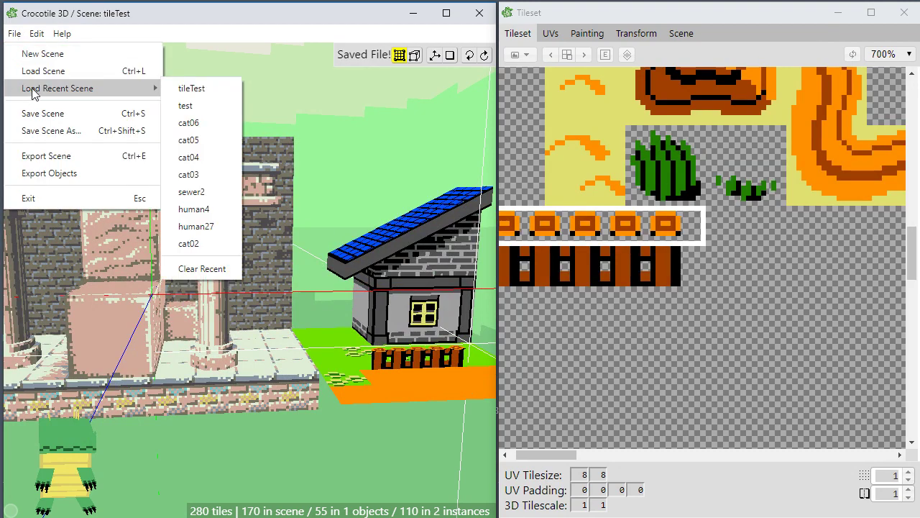
left_click(195, 104)
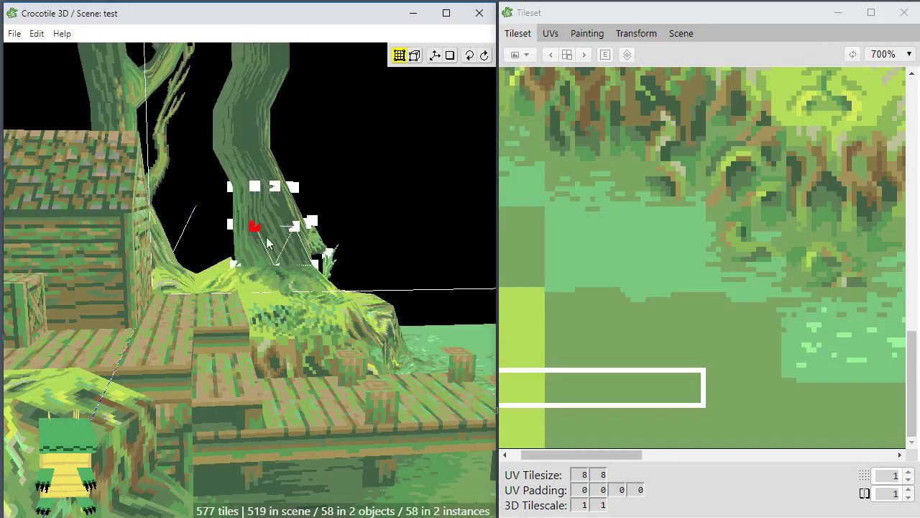
Examine the swamp scene's hut, raft, dock and trees from several angles, along with its complete tileset.
middle_click_drag(251, 226, 253, 300)
scroll(253, 302, "down", 5)
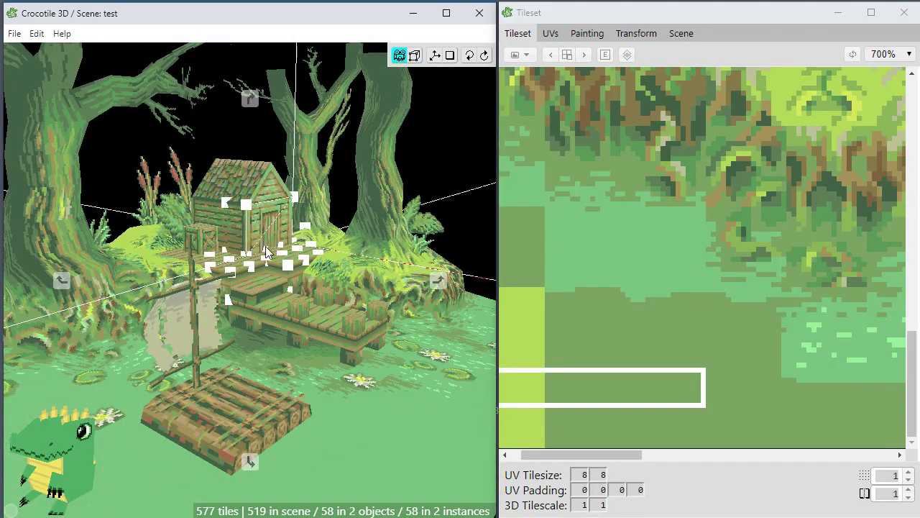
middle_click_drag(279, 277, 277, 328)
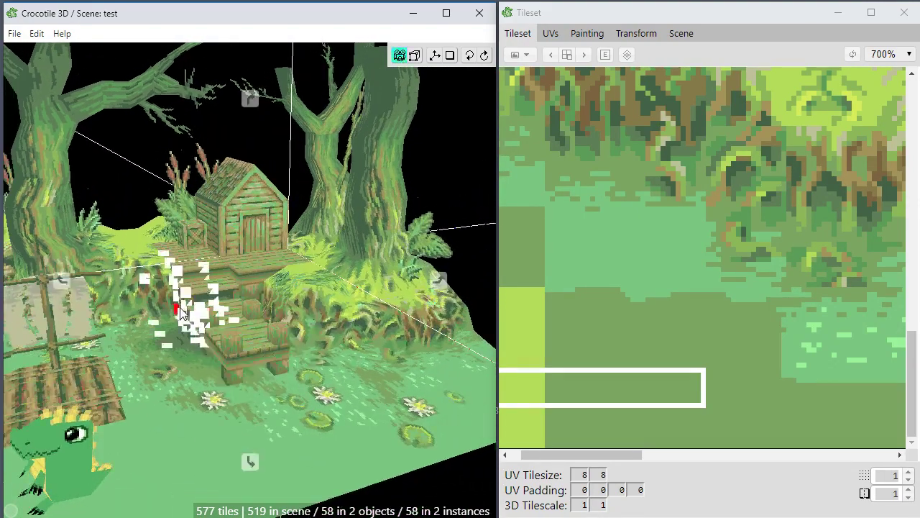
middle_click_drag(181, 313, 248, 312)
middle_click_drag(347, 443, 403, 420)
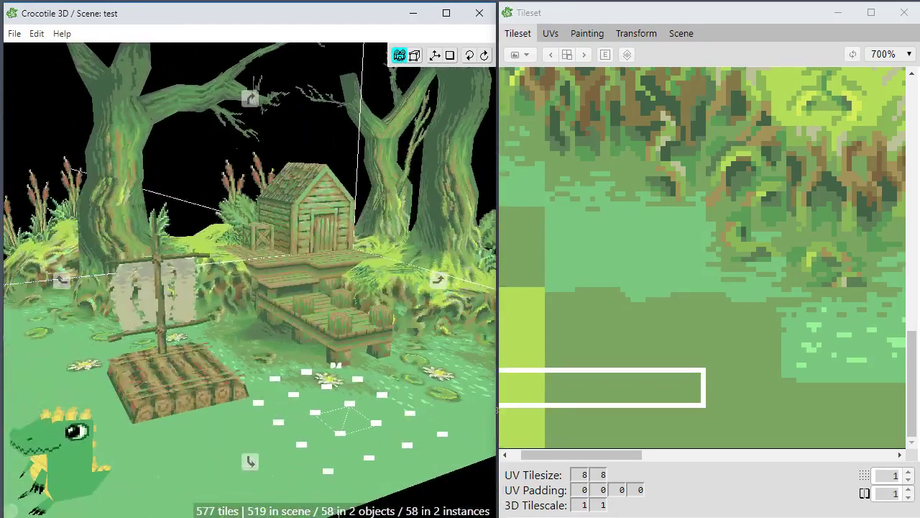
scroll(678, 172, "down", 6)
scroll(651, 191, "up", 1)
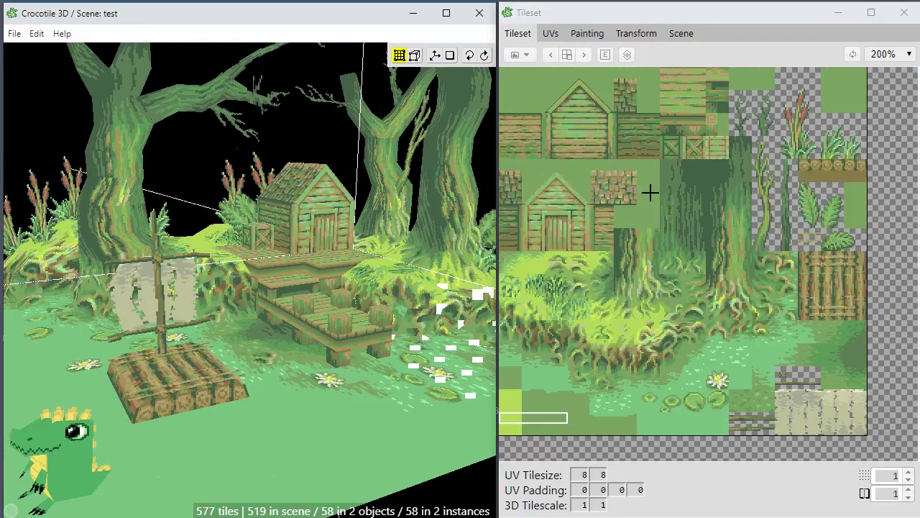
middle_click_drag(172, 169, 65, 159)
Load the recent scene cat06 and view the character model from the front and both sides.
left_click(14, 34)
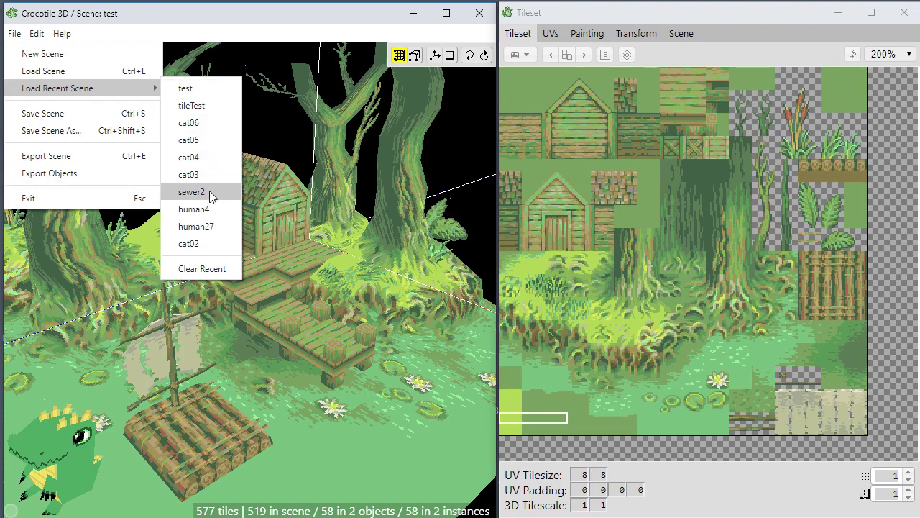
left_click(204, 123)
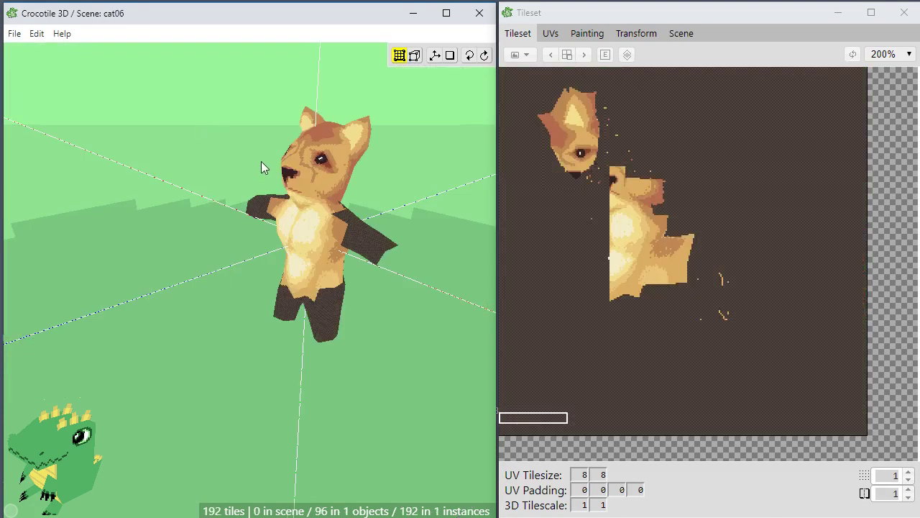
middle_click_drag(204, 147, 252, 214)
scroll(252, 214, "up", 5)
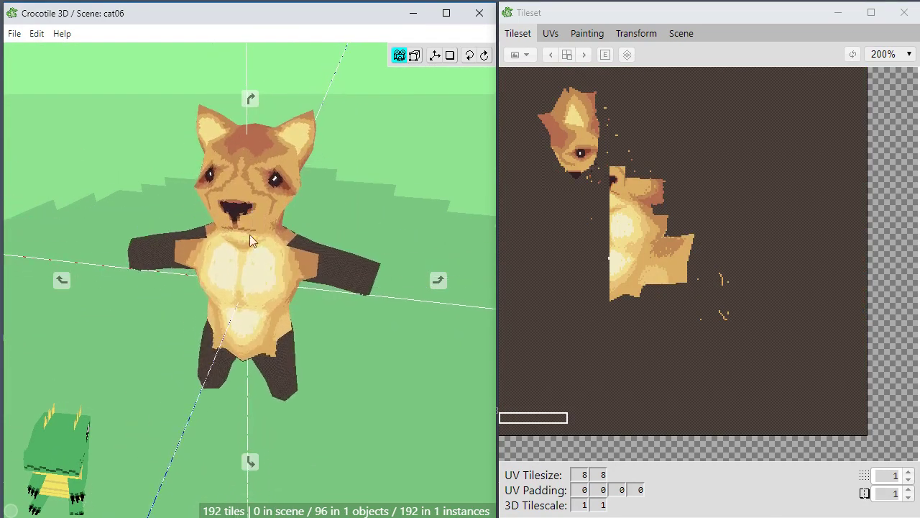
middle_click_drag(248, 272, 281, 305)
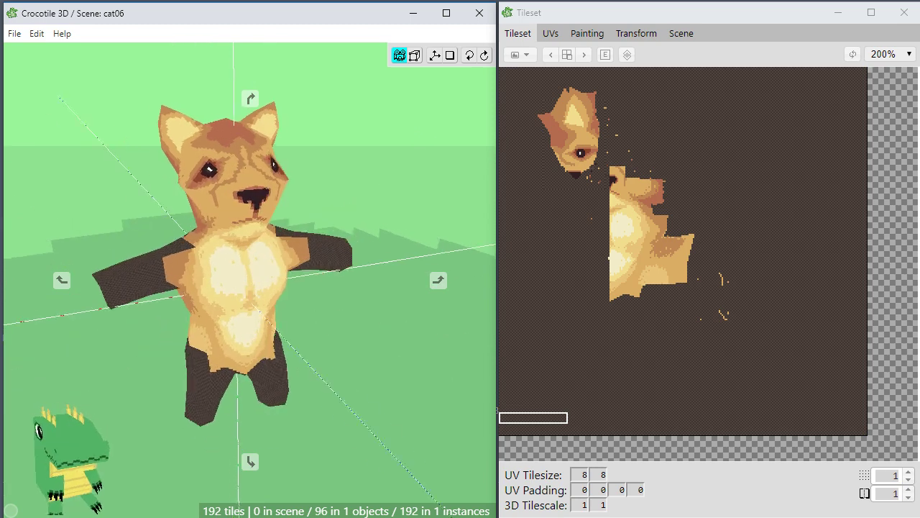
middle_click_drag(327, 361, 345, 360)
Turn on the Wireframe setting and view the mesh structure of the cat model.
scroll(343, 360, "up", 4)
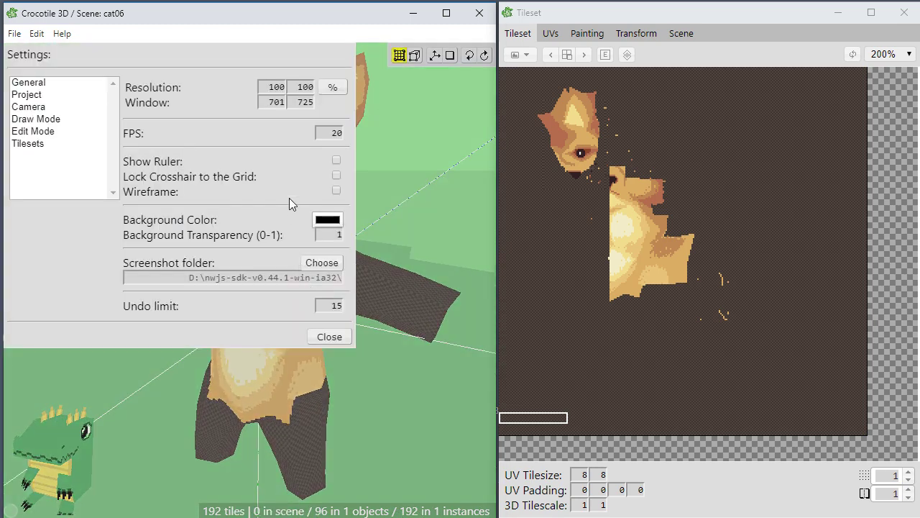
left_click(337, 191)
left_click(330, 336)
middle_click_drag(417, 431, 460, 426)
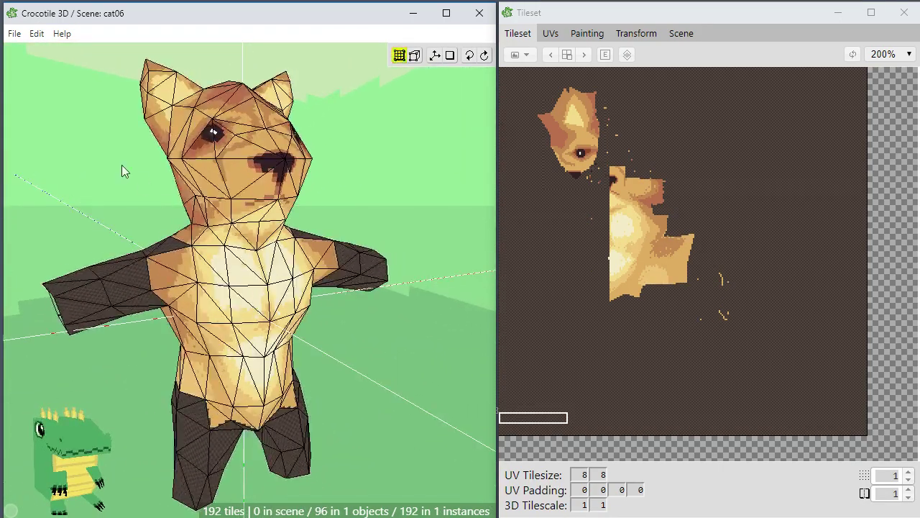
Load the recent scene sewer2 and view its walkways, stairs and pipes.
left_click(16, 34)
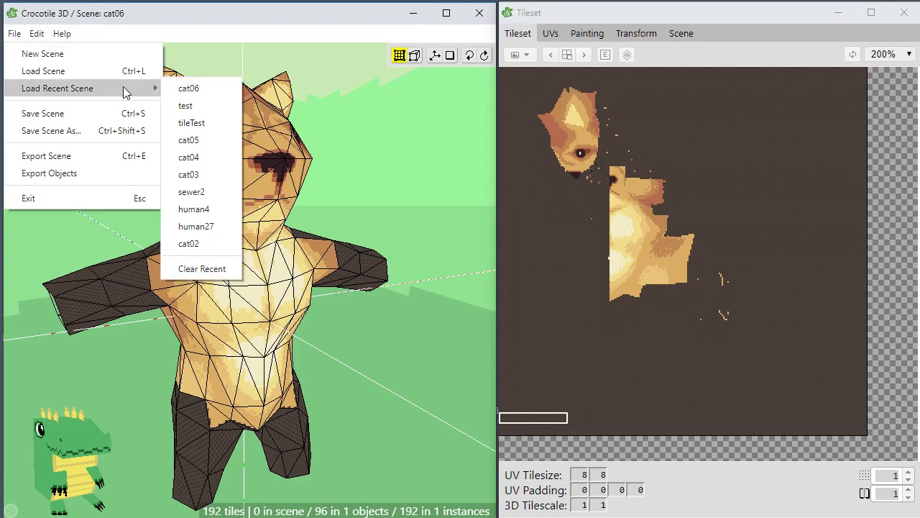
left_click(206, 198)
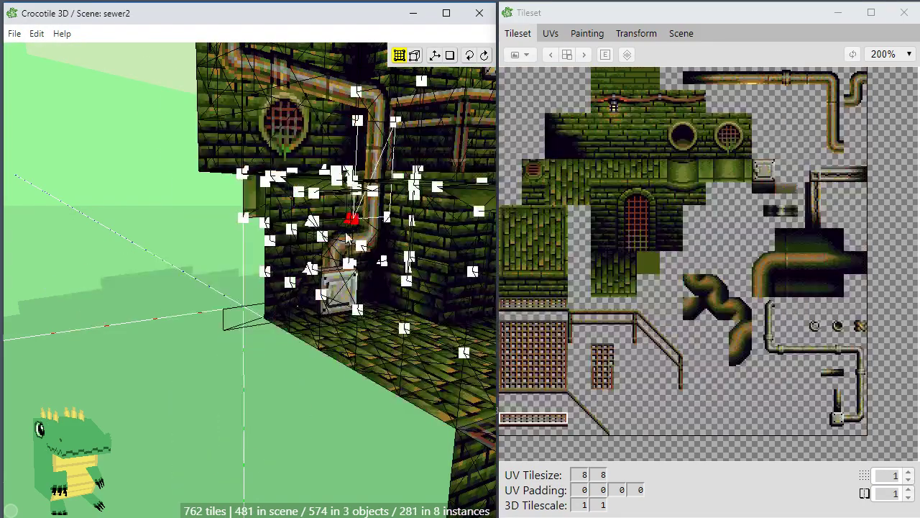
middle_click_drag(351, 224, 345, 253)
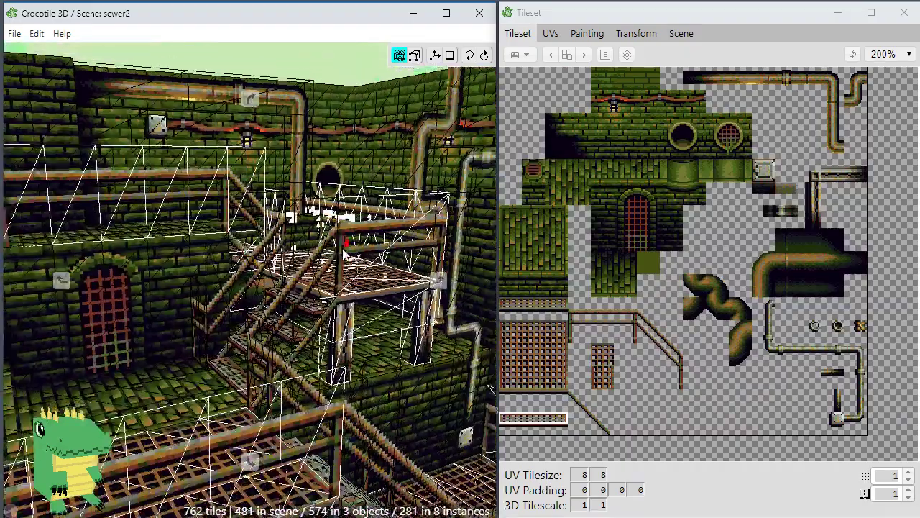
scroll(345, 253, "down", 3)
middle_click_drag(364, 440, 342, 453)
Turn off the Wireframe setting and view the sewer scene without mesh lines.
key("F1")
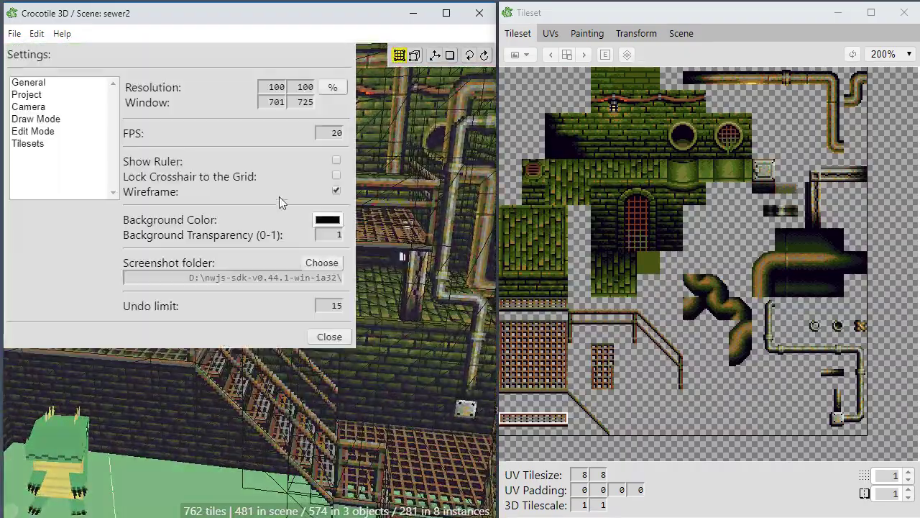
left_click(337, 188)
left_click(332, 336)
middle_click_drag(331, 337, 312, 330)
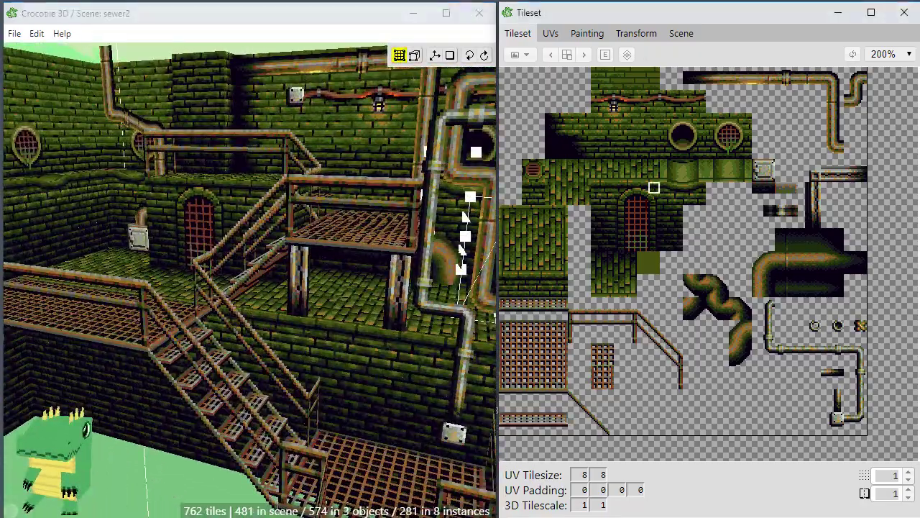